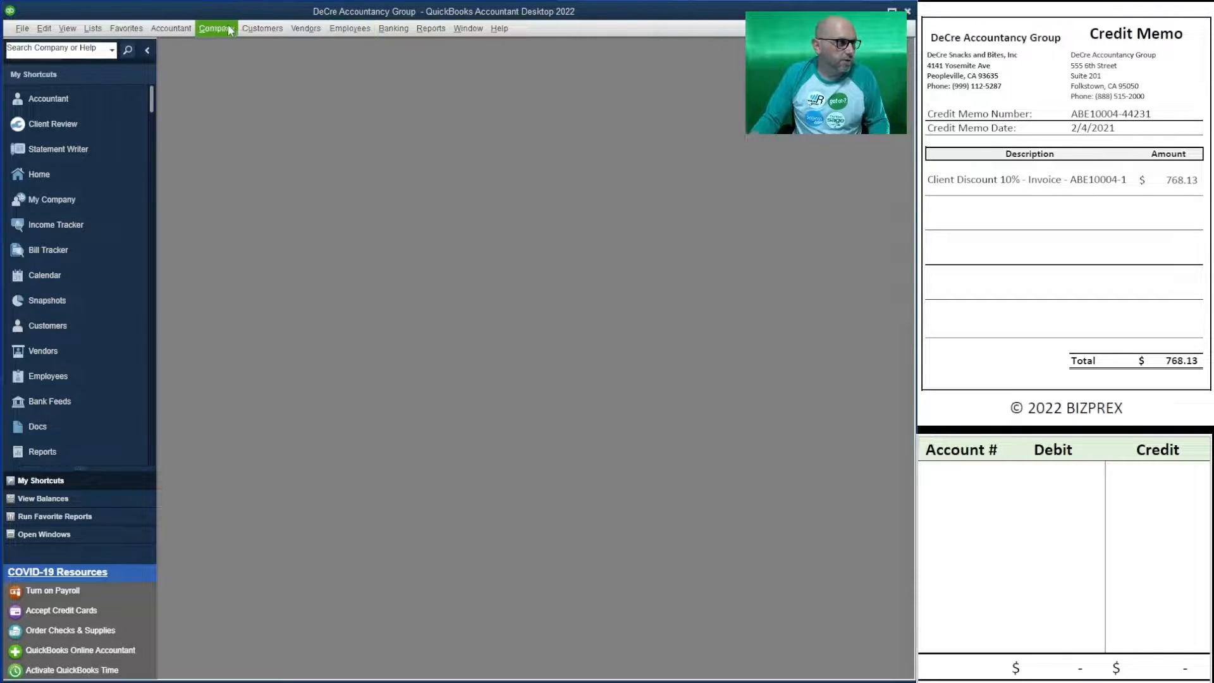
# - Open Create Credit Memos/Refunds from the Customers menu
pyautogui.click(262, 29)
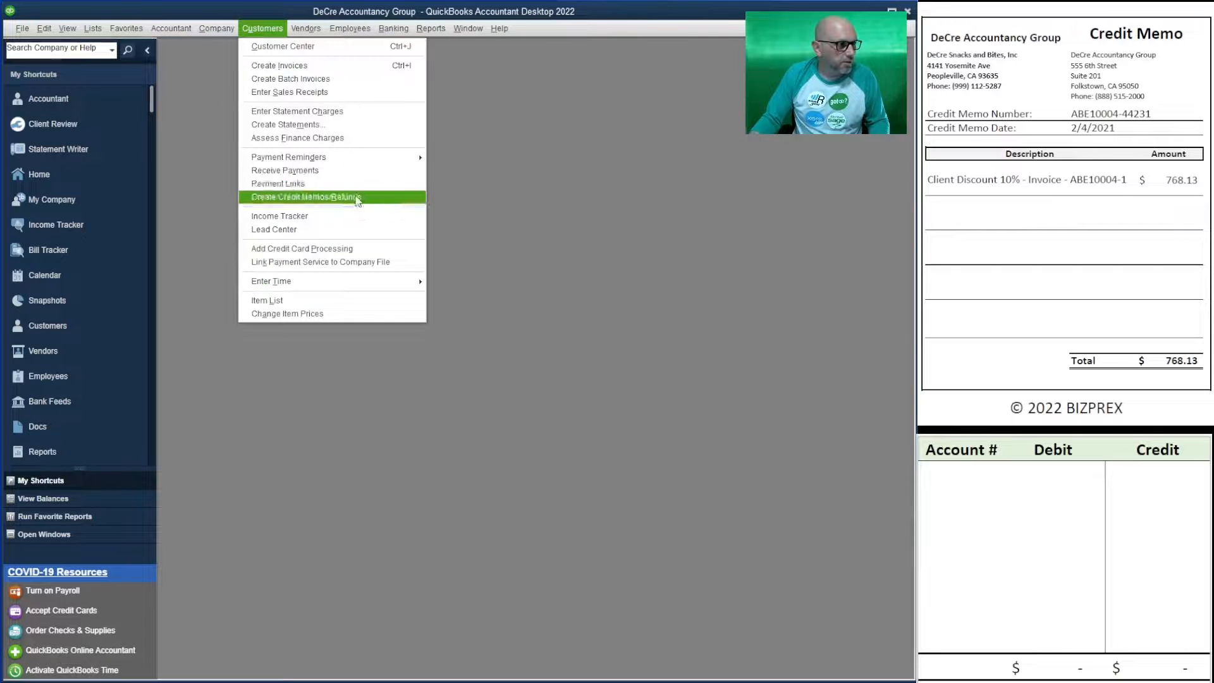
pyautogui.click(358, 198)
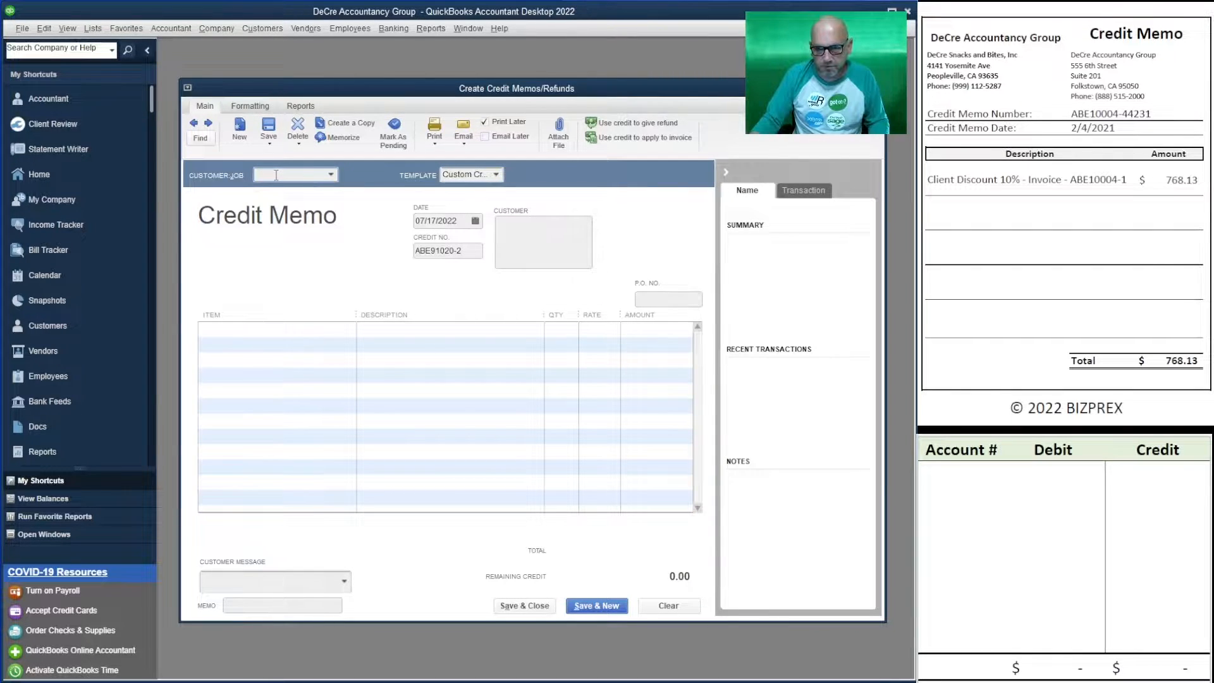
# - Choose DeCre Snacks and Bites, Inc as the customer and turn off Print Later
pyautogui.click(330, 174)
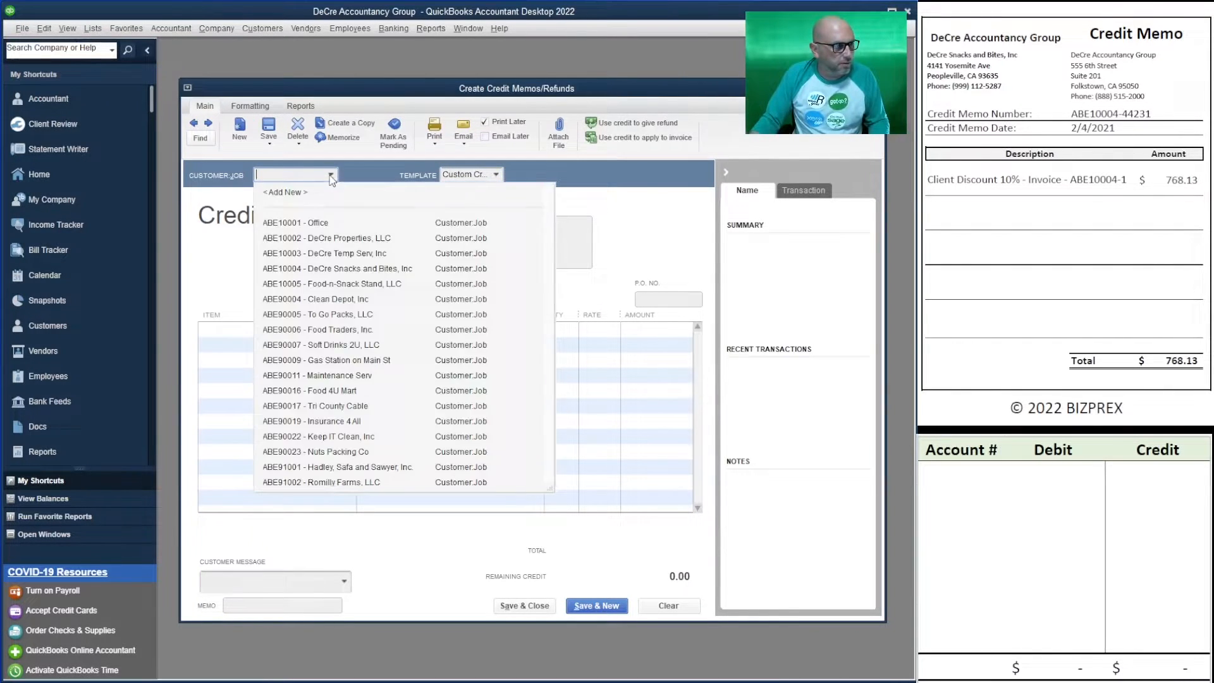
pyautogui.click(316, 269)
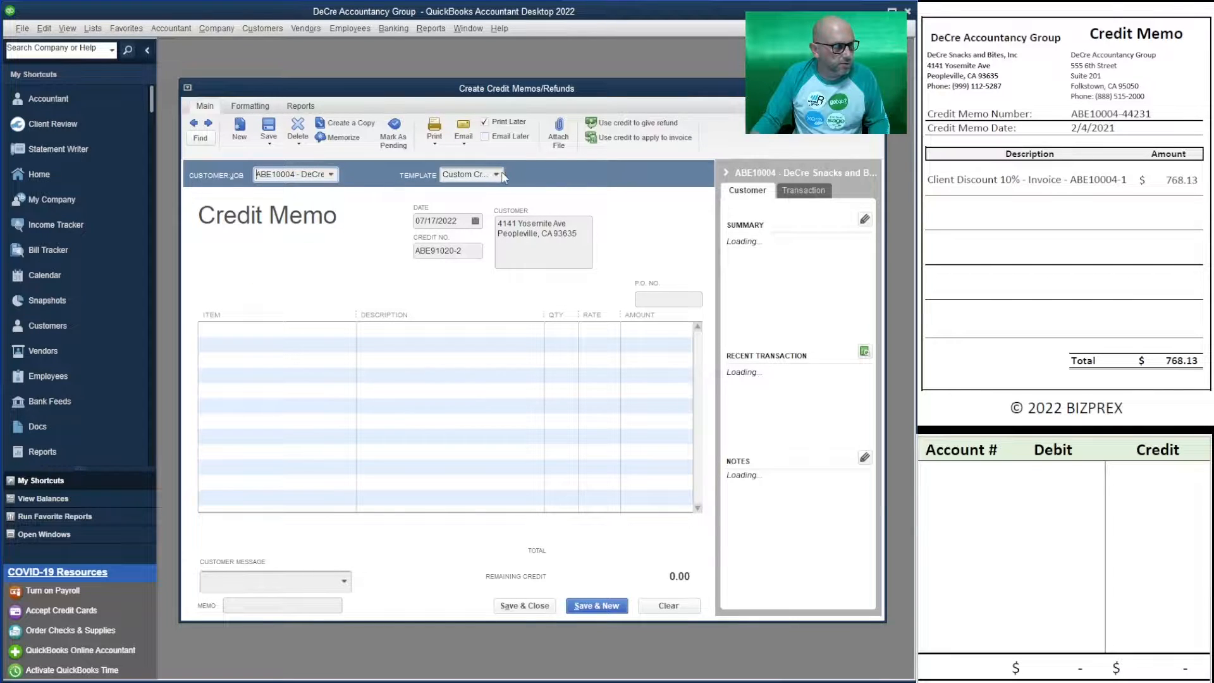
pyautogui.click(485, 122)
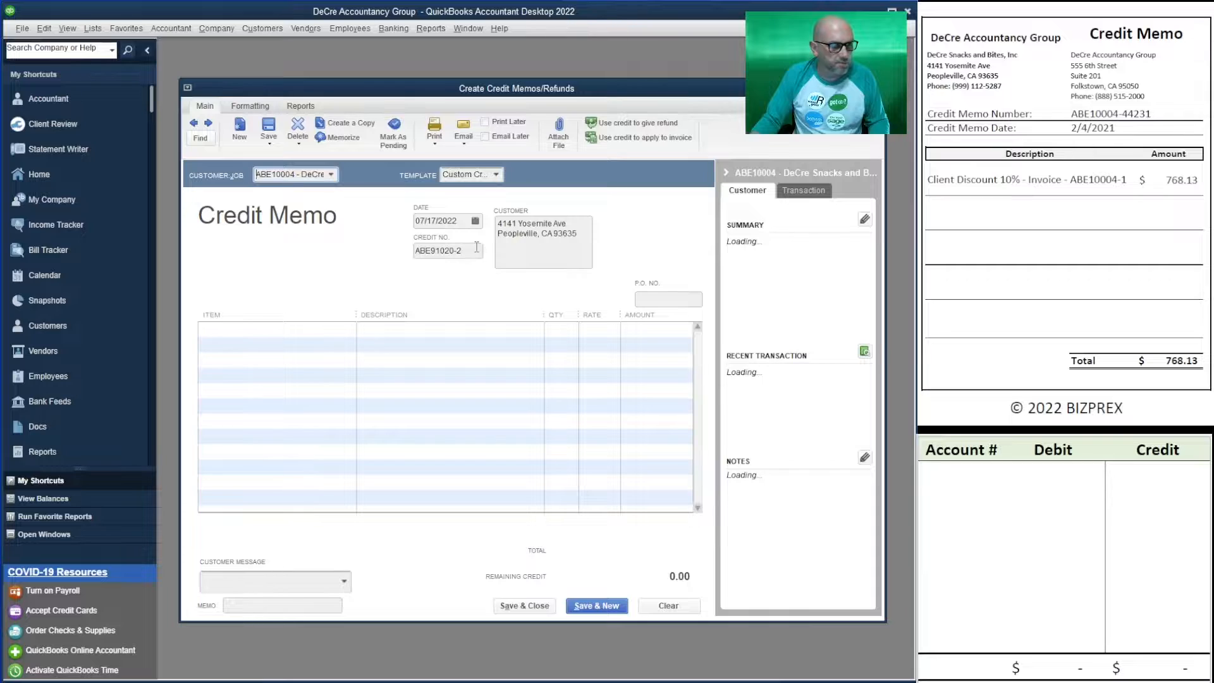
# - Paste ABE10004-44 as credit number and line description, and date the memo 02/04/2021
pyautogui.moveTo(1152, 113); pyautogui.dragTo(1064, 118)
pyautogui.hotkey('ctrl', 'c')
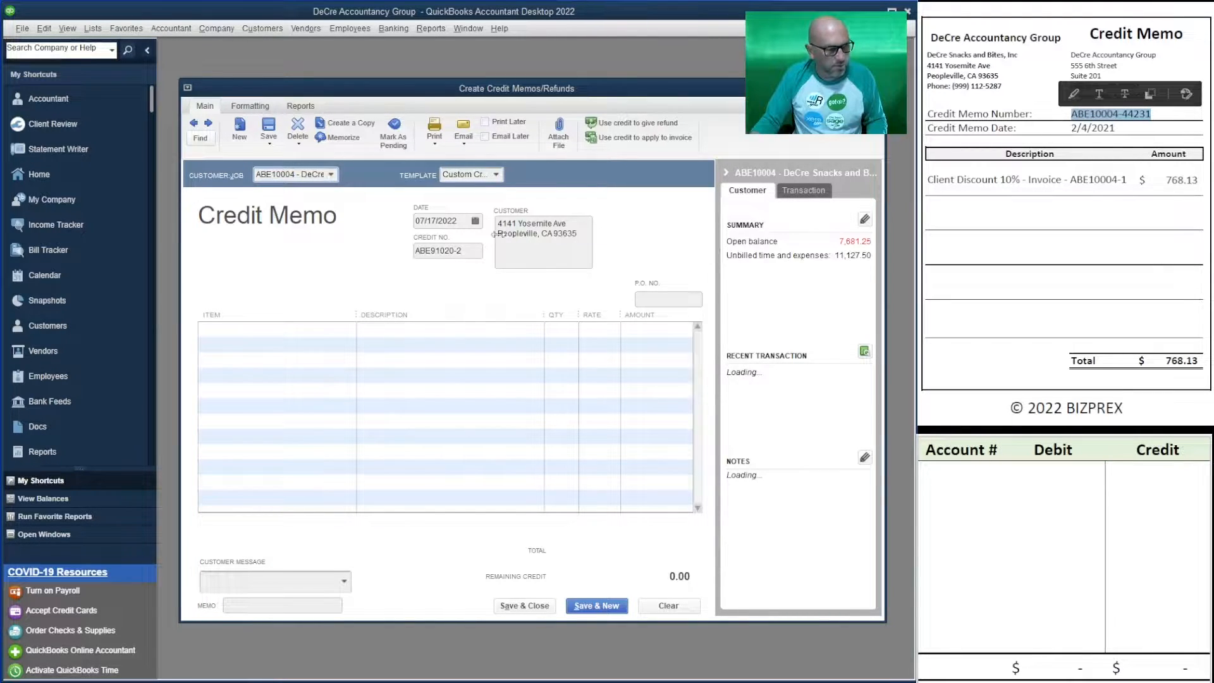
pyautogui.moveTo(465, 253); pyautogui.dragTo(387, 248)
pyautogui.write('ABE10004-44')
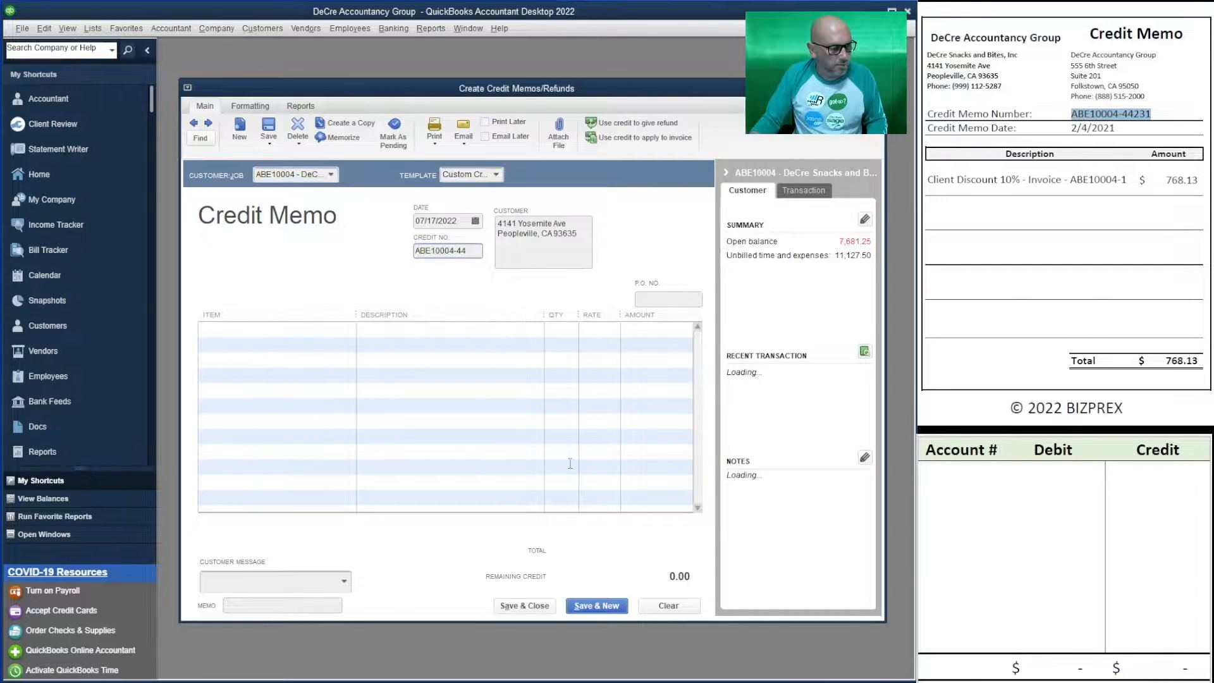
pyautogui.click(425, 329)
pyautogui.hotkey('ctrl', 'v')
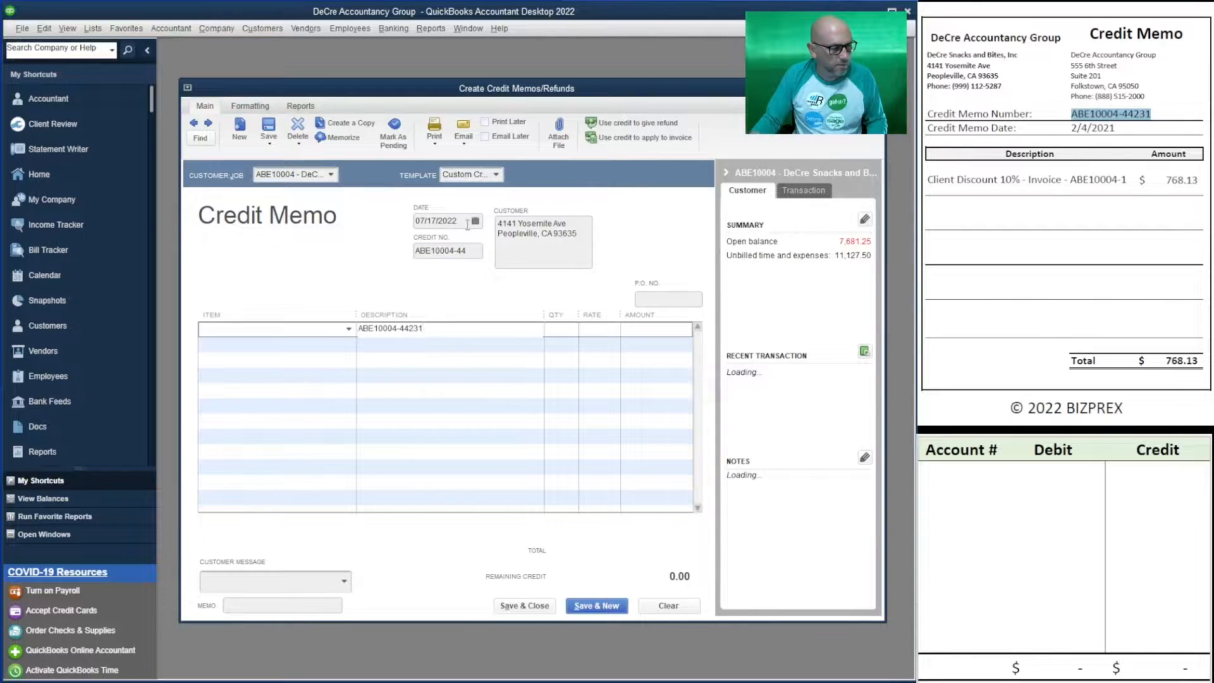
pyautogui.moveTo(467, 222); pyautogui.dragTo(385, 222)
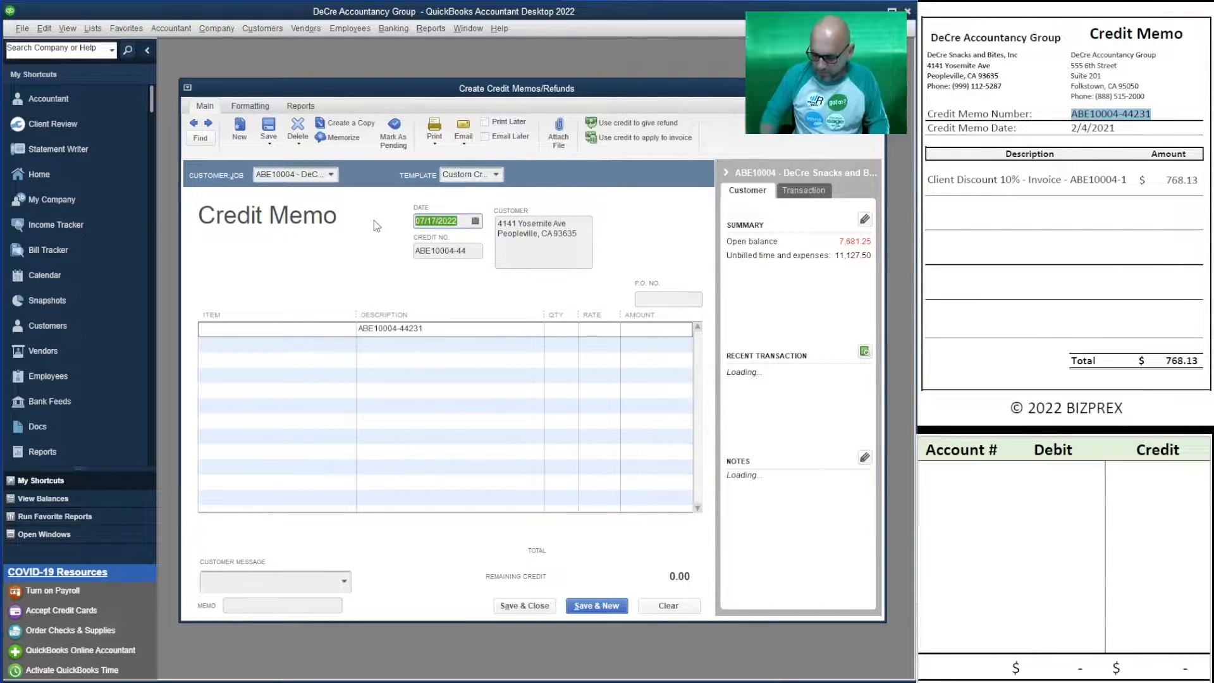
pyautogui.write('2/4/202')
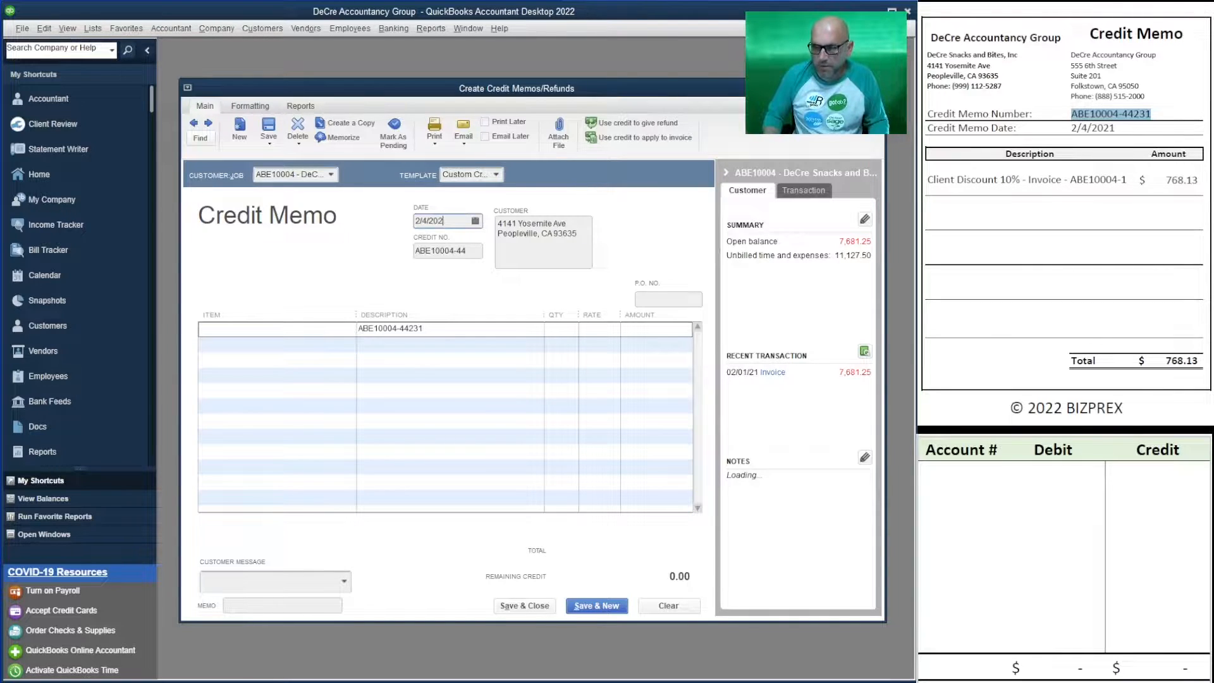
pyautogui.write('1')
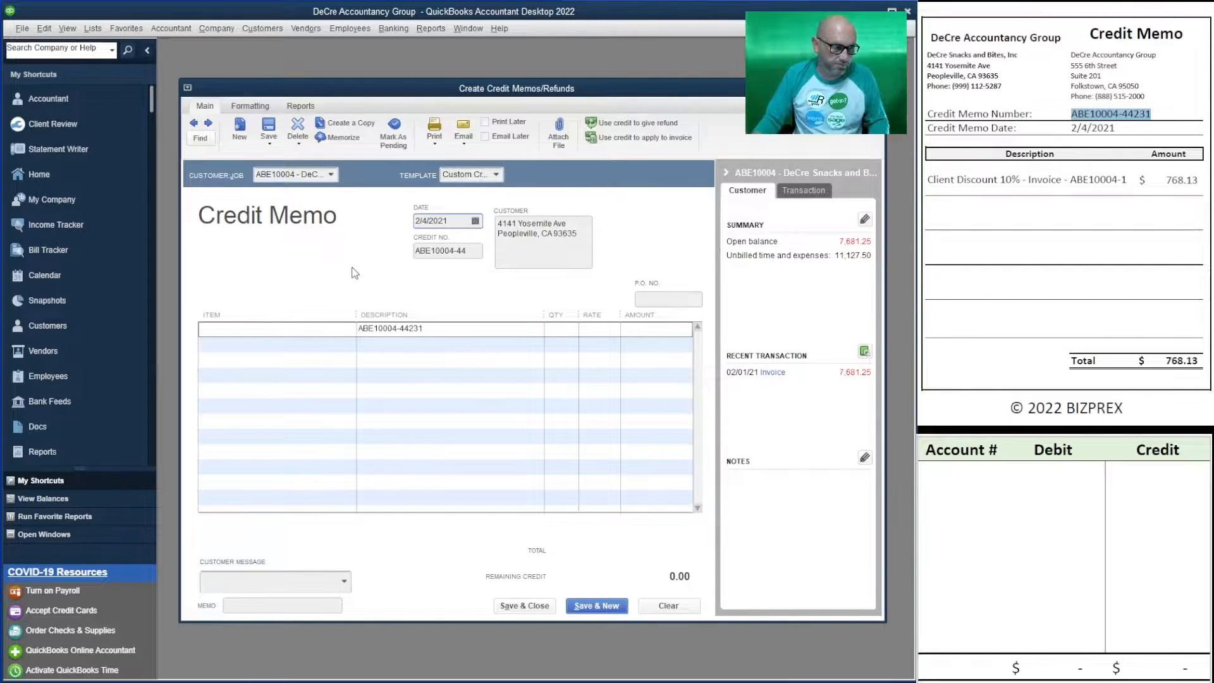
pyautogui.click(471, 254)
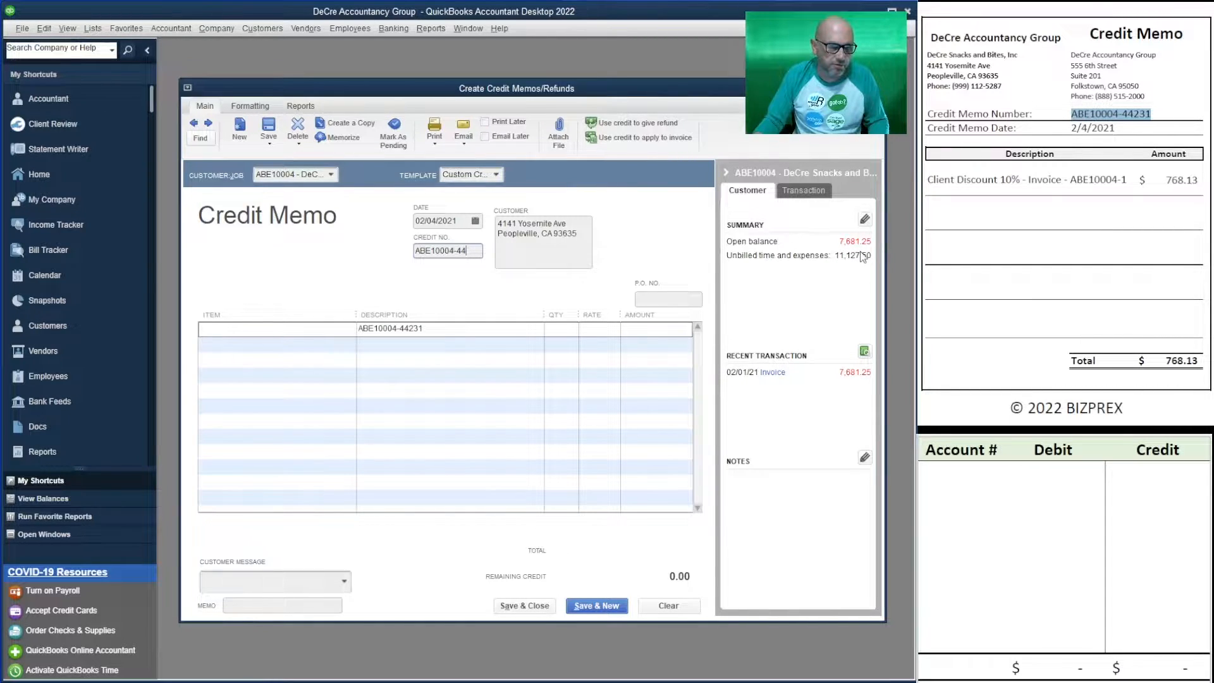
# - Add a D0001 - Client Discount line with an amount of 768.13
pyautogui.click(330, 327)
pyautogui.click(349, 329)
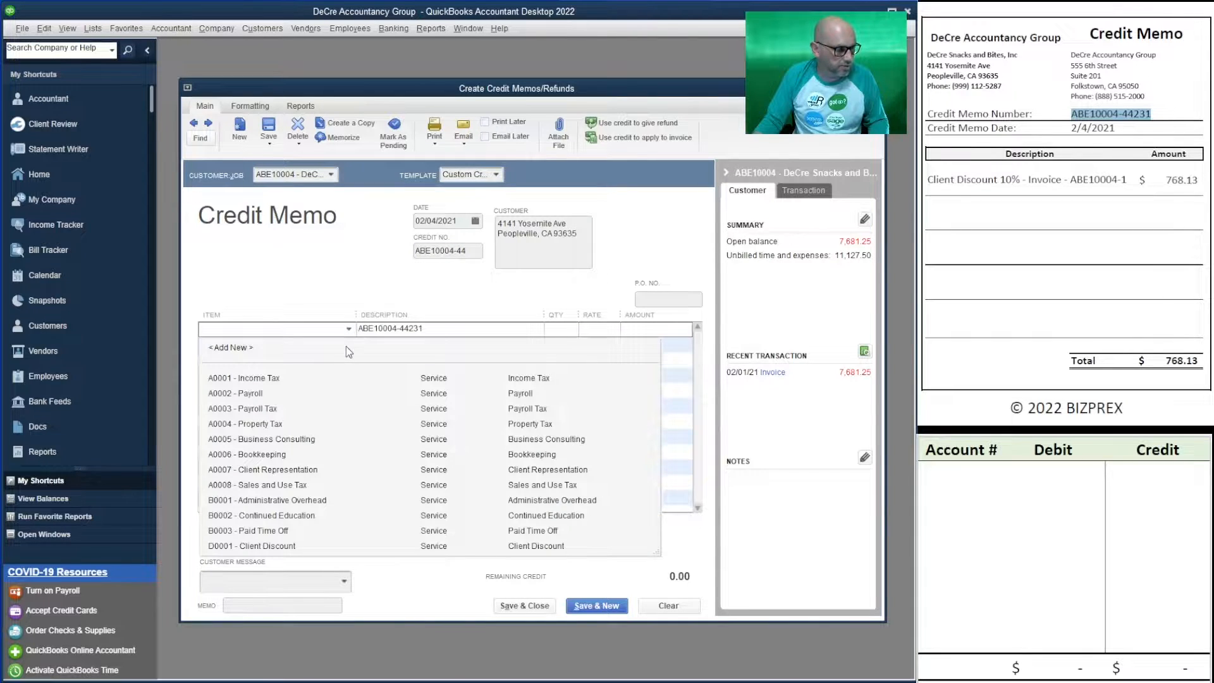
pyautogui.click(308, 546)
pyautogui.click(309, 546)
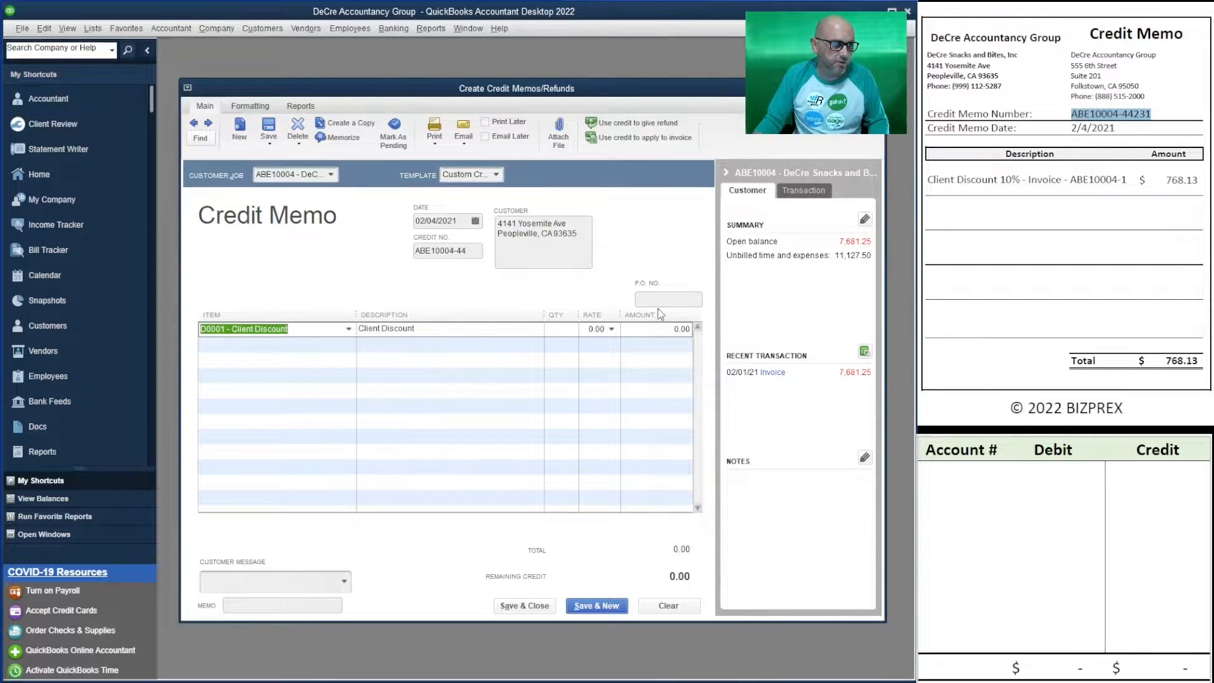
pyautogui.moveTo(542, 315)
pyautogui.mouseDown()
pyautogui.moveTo(506, 316)
pyautogui.moveTo(545, 316)
pyautogui.moveTo(534, 315)
pyautogui.mouseUp()
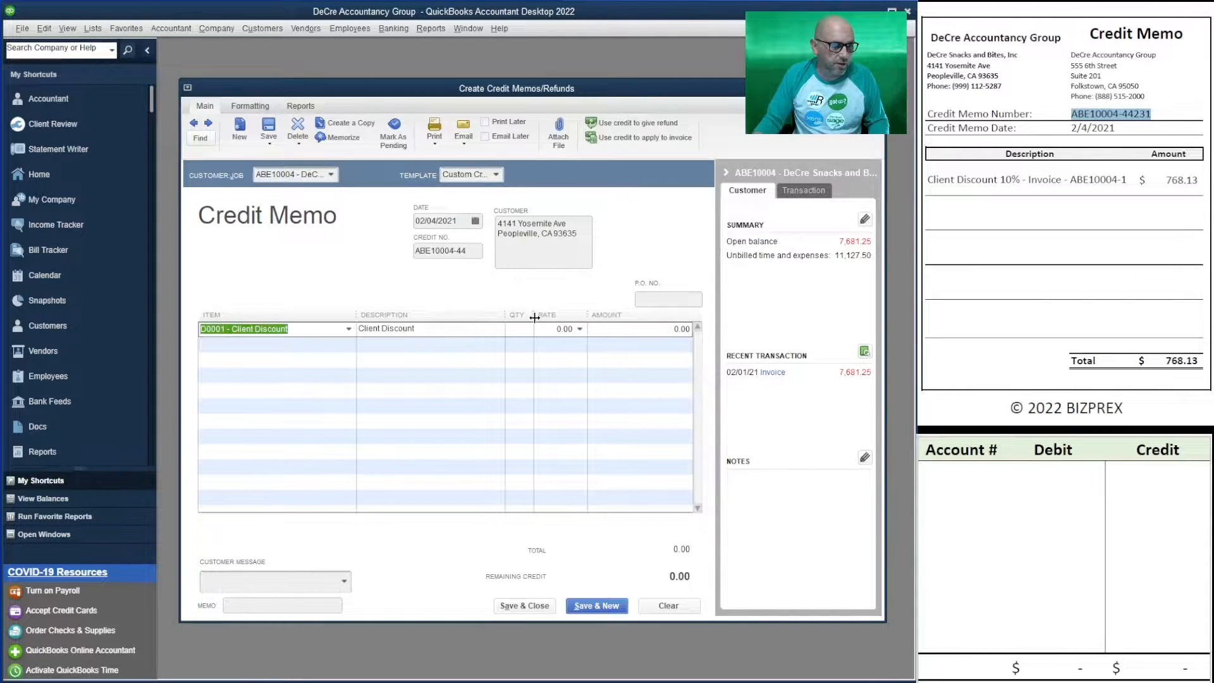
pyautogui.click(663, 330)
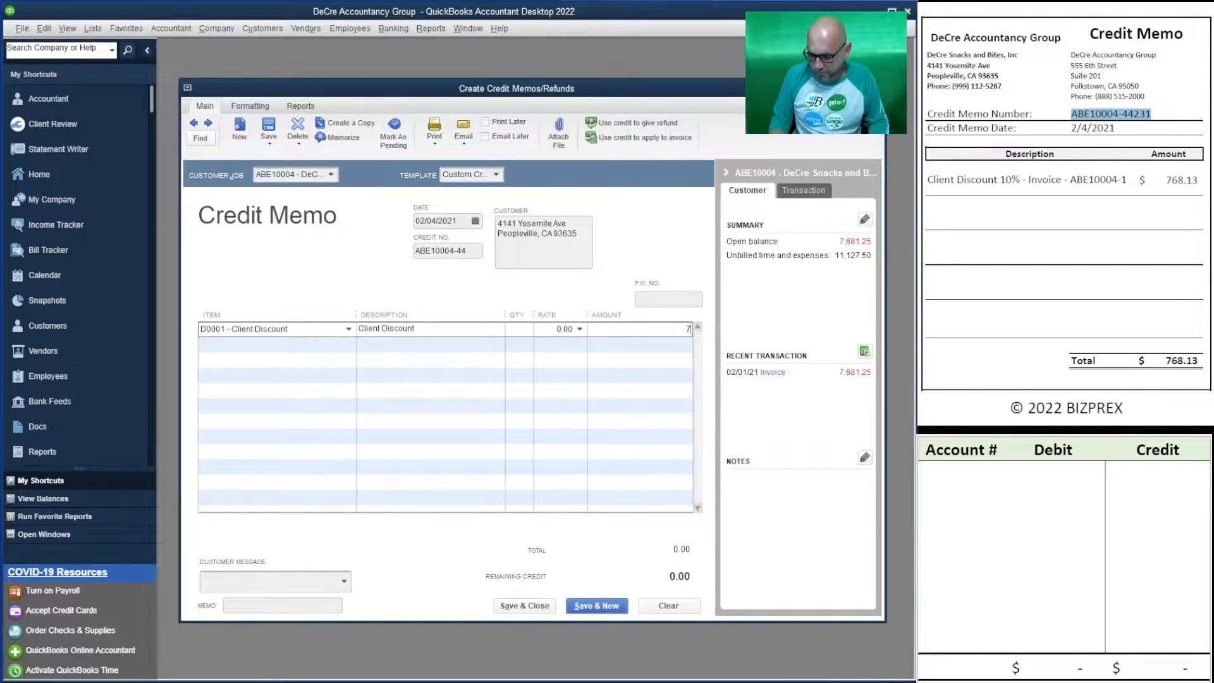
pyautogui.write('768.13')
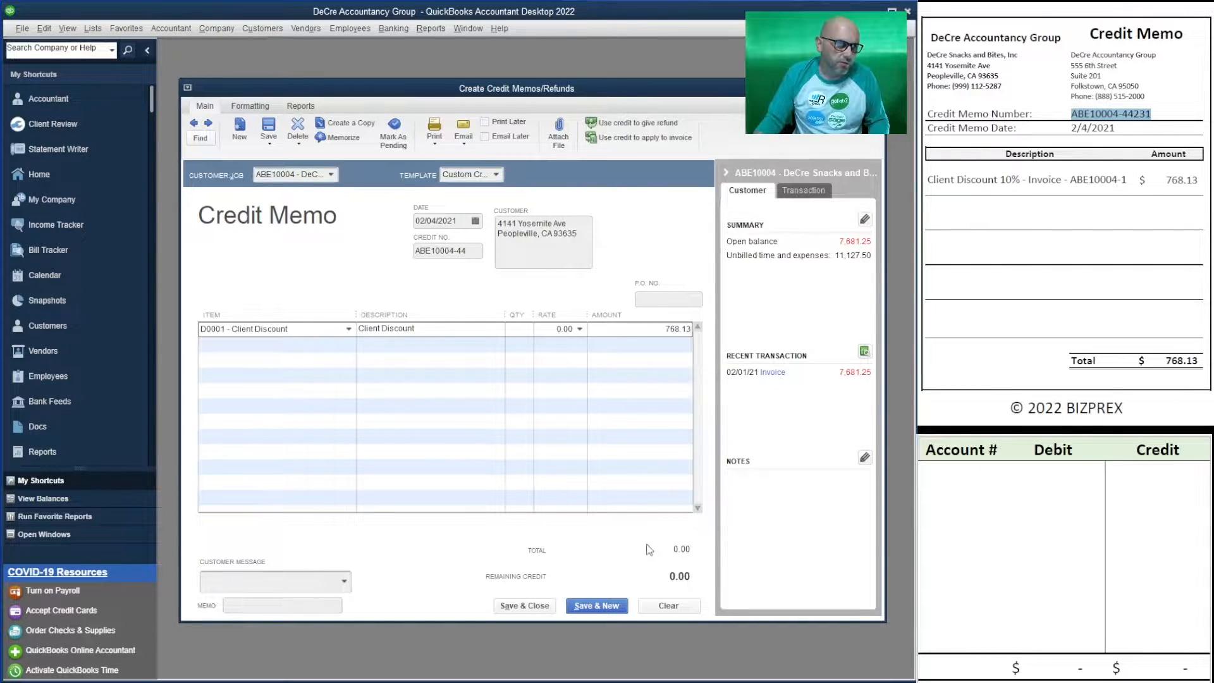
pyautogui.press('Tab')
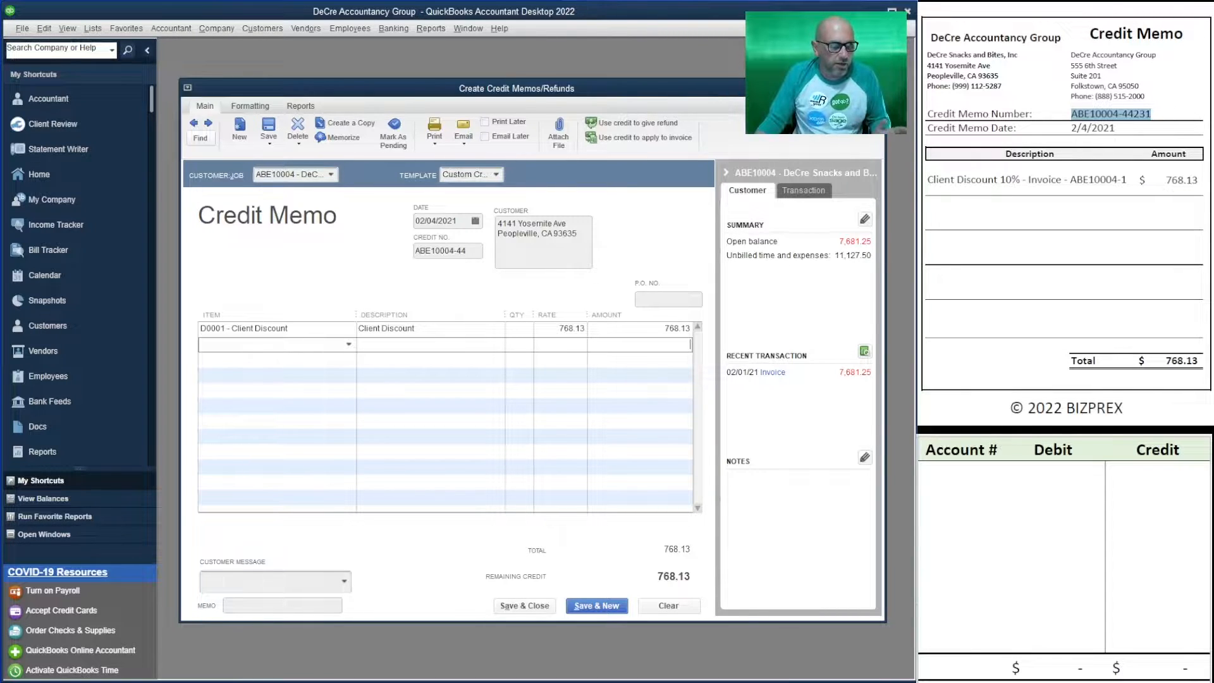
# - Enter account 11000 with a 768.13 credit in the worksheet, correcting a mistaken debit
pyautogui.click(931, 472)
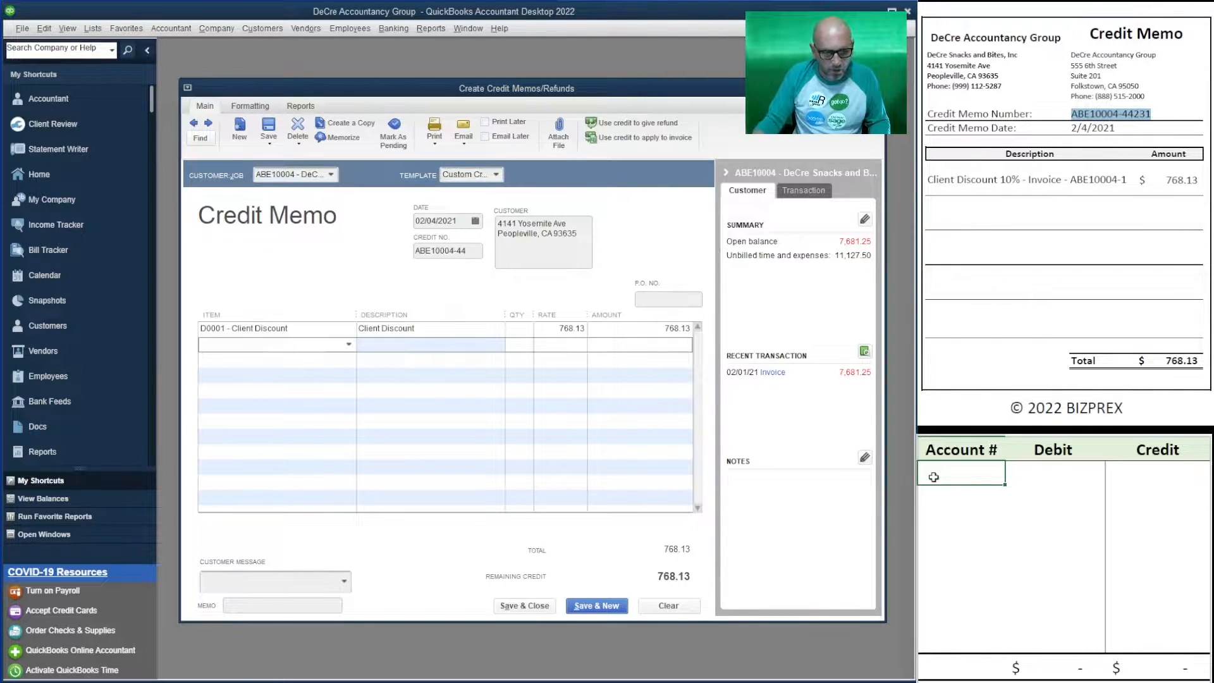
pyautogui.write('11000')
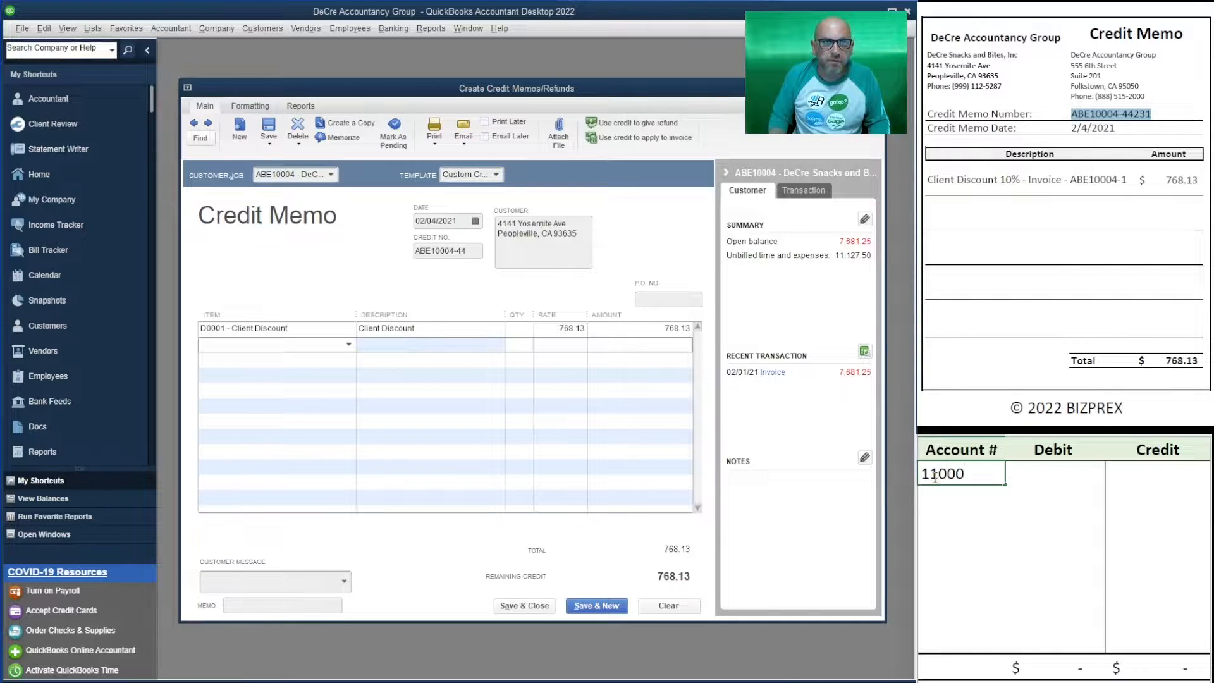
pyautogui.press('Tab')
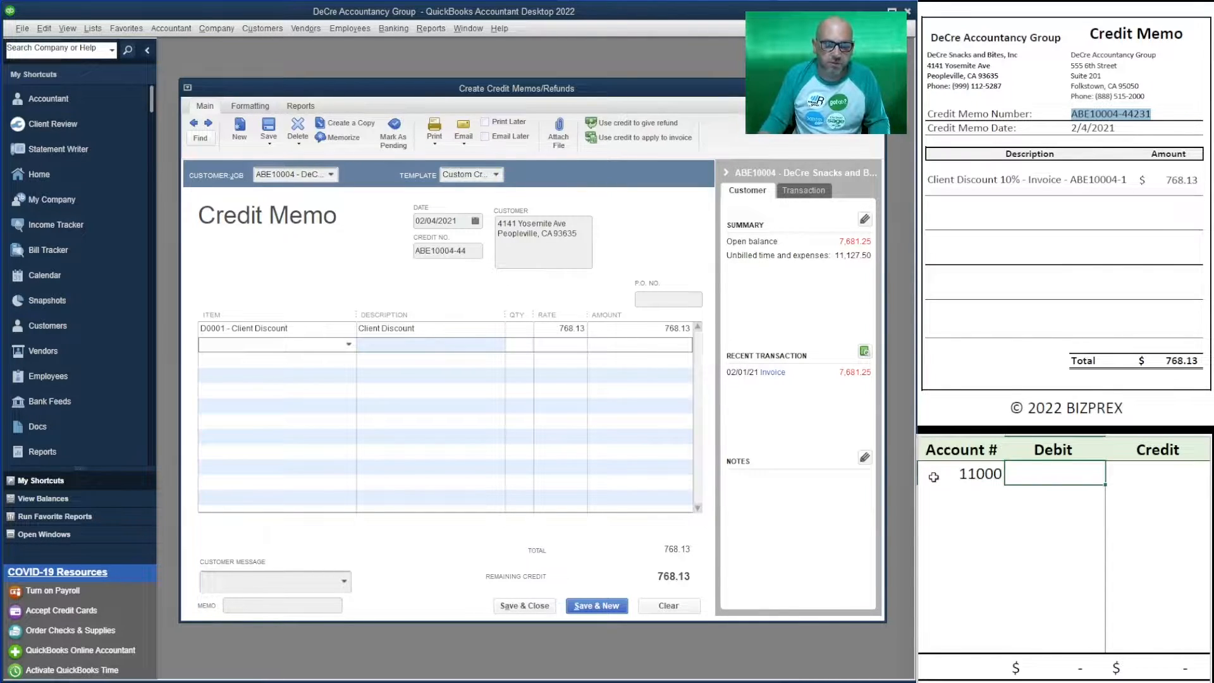
pyautogui.write('76')
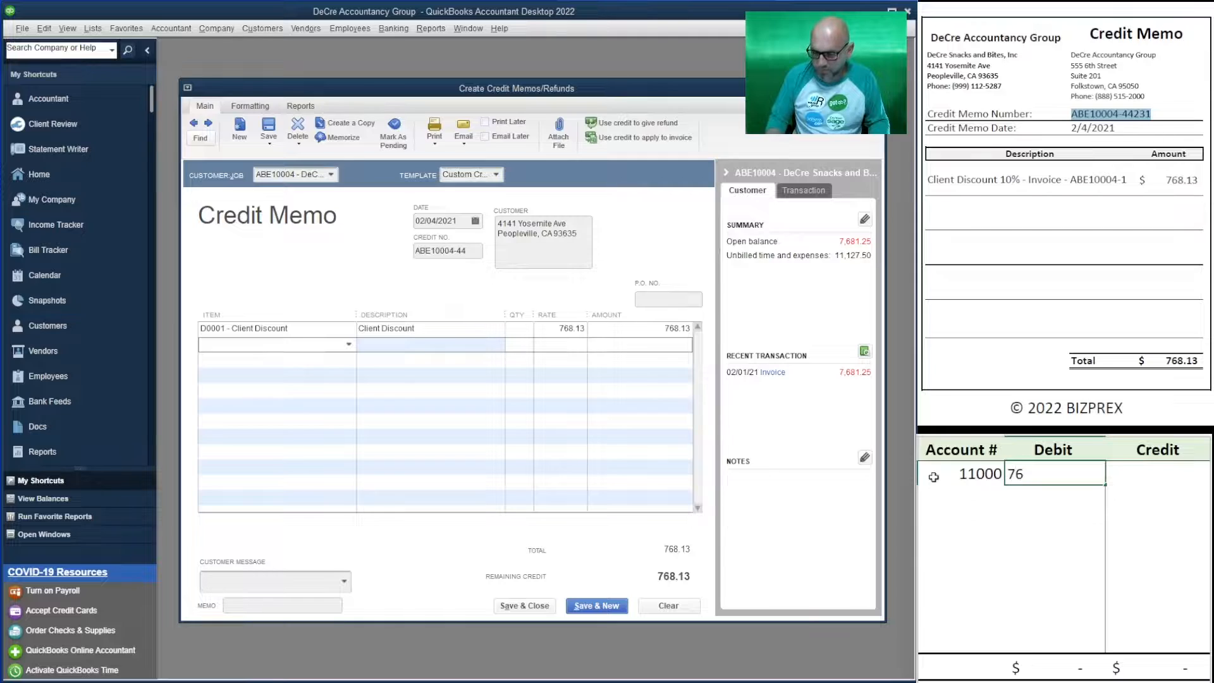
pyautogui.write('8.13')
pyautogui.press('Return')
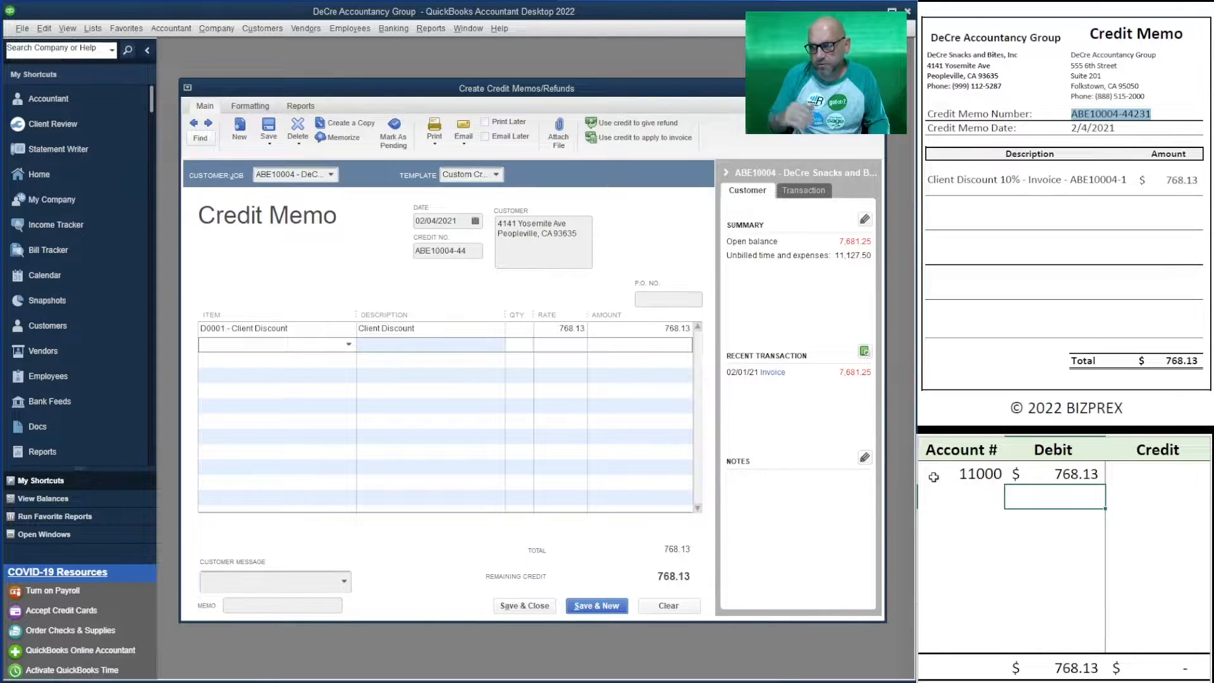
pyautogui.press('Up')
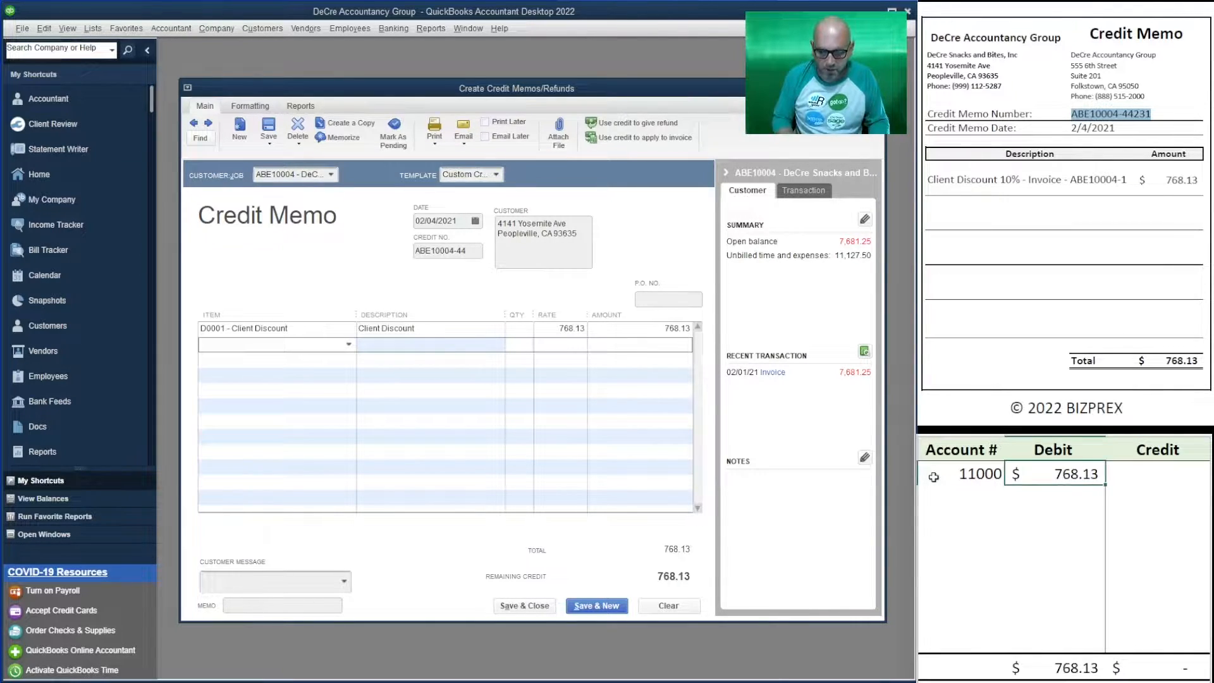
pyautogui.press('Delete')
pyautogui.press('Right')
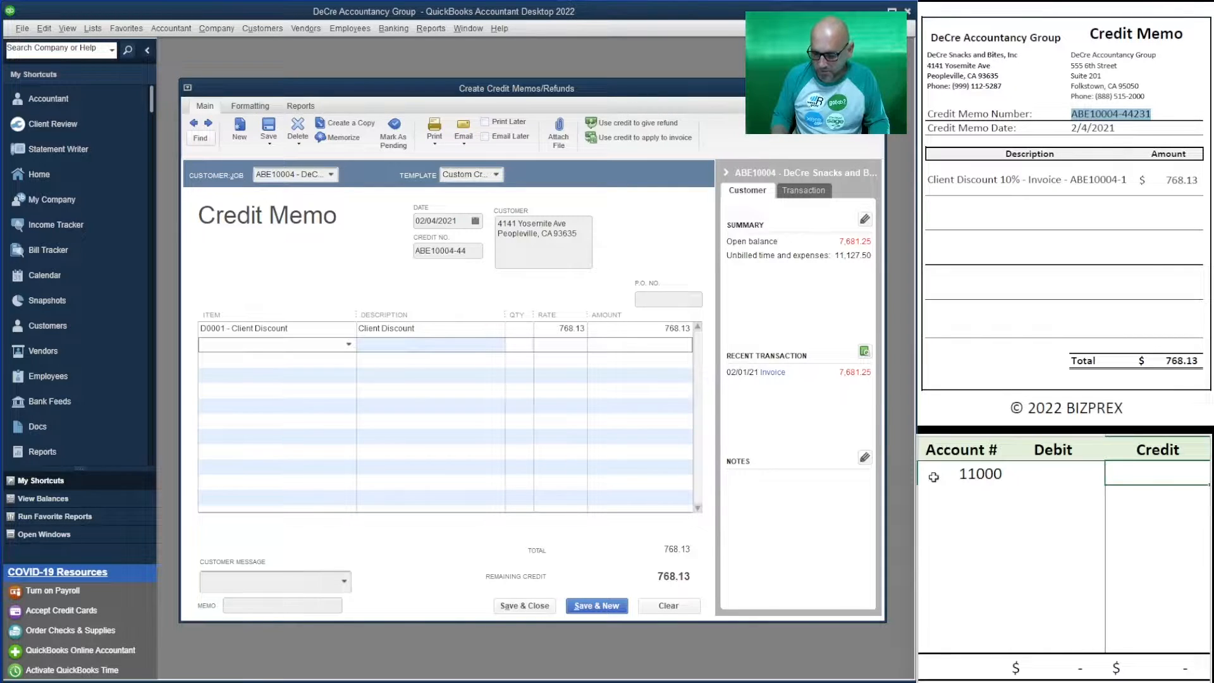
pyautogui.write('768.13')
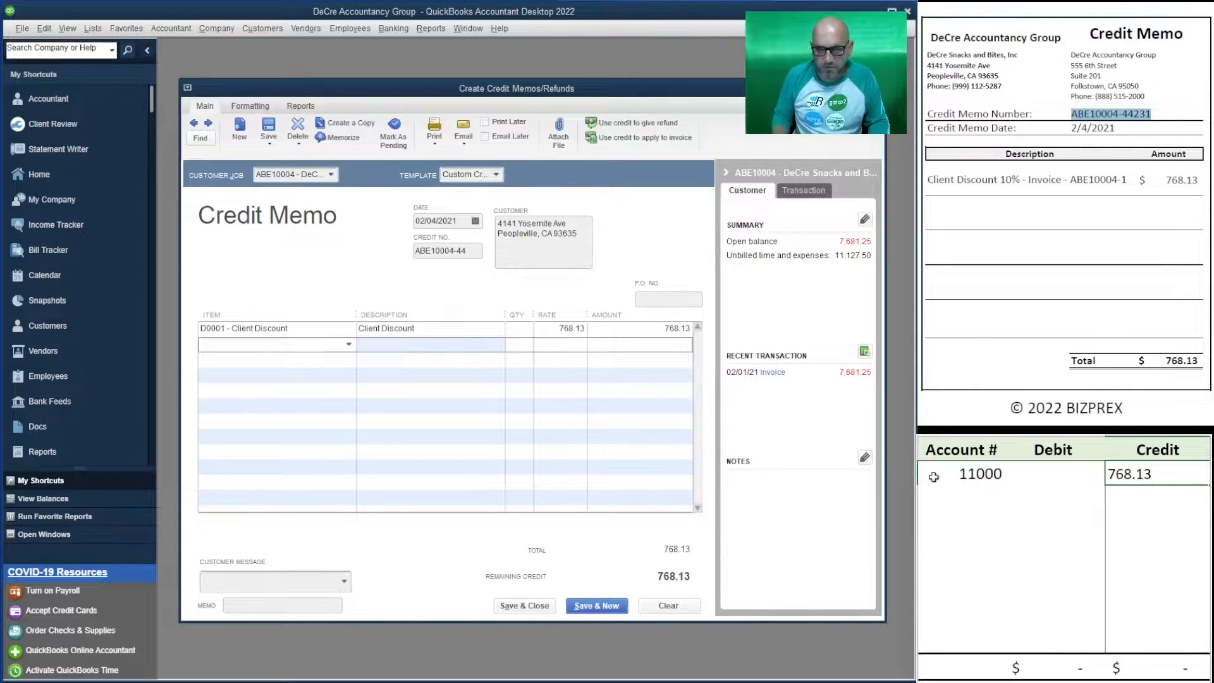
pyautogui.press('Return')
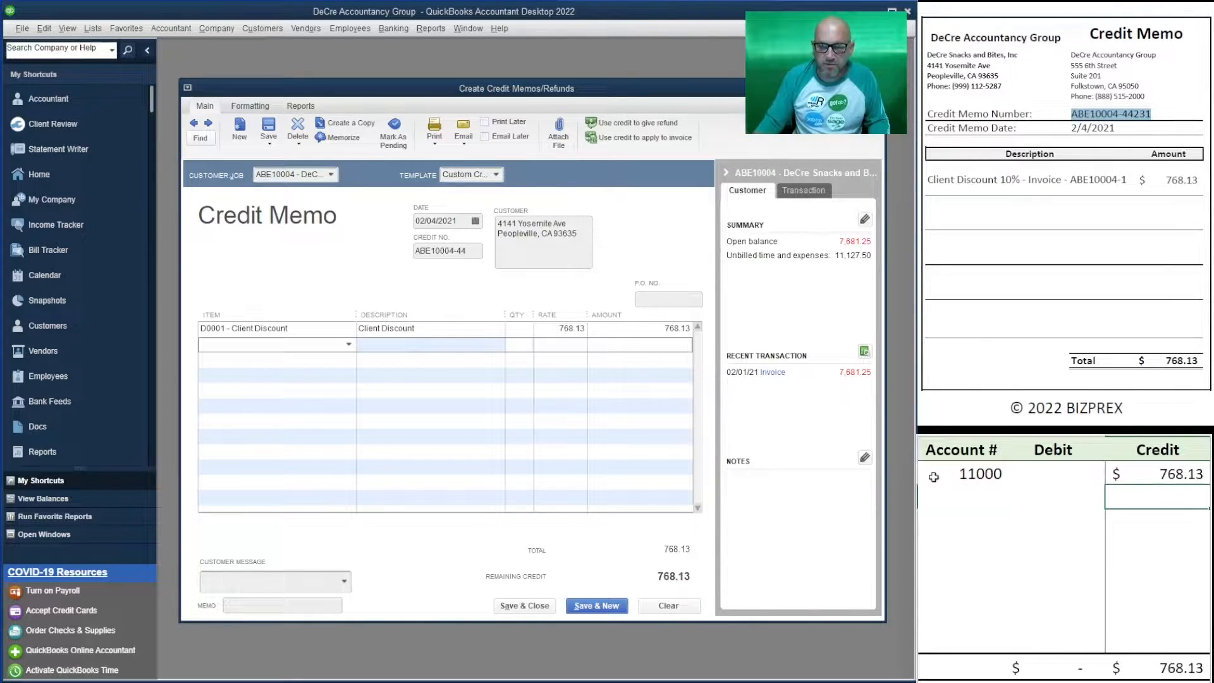
pyautogui.click(962, 490)
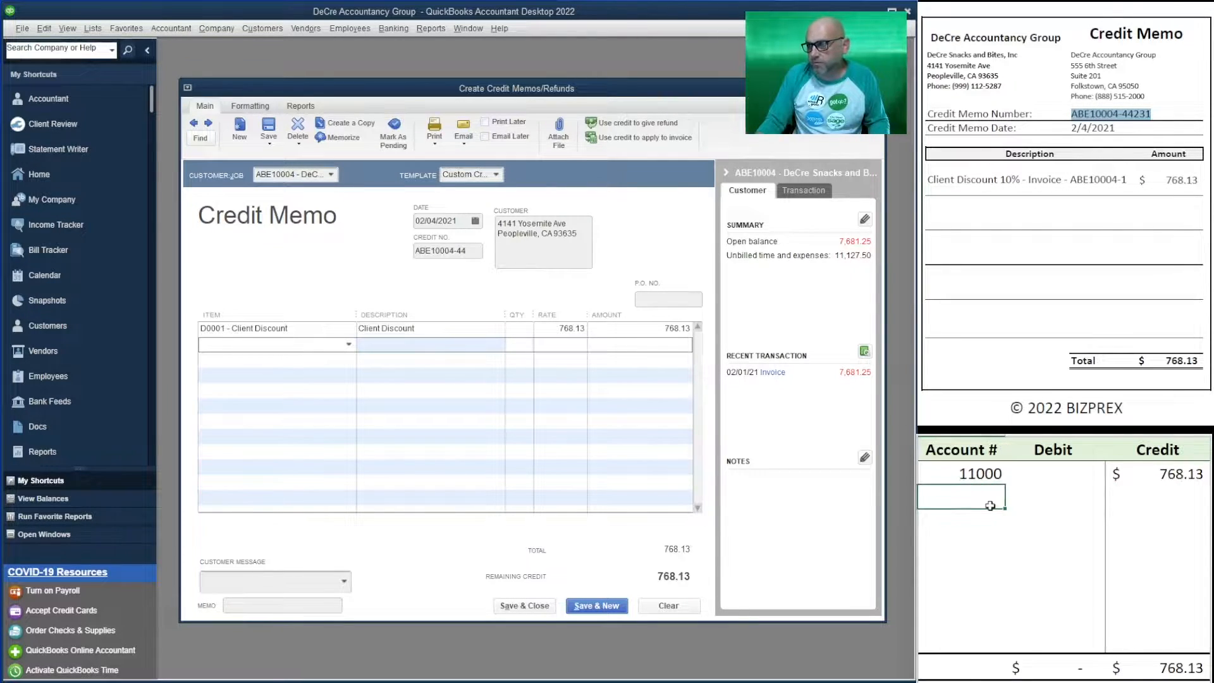
# - Keep D0001 - Client Discount as the memo's line item and select the next worksheet row
pyautogui.click(308, 329)
pyautogui.click(348, 329)
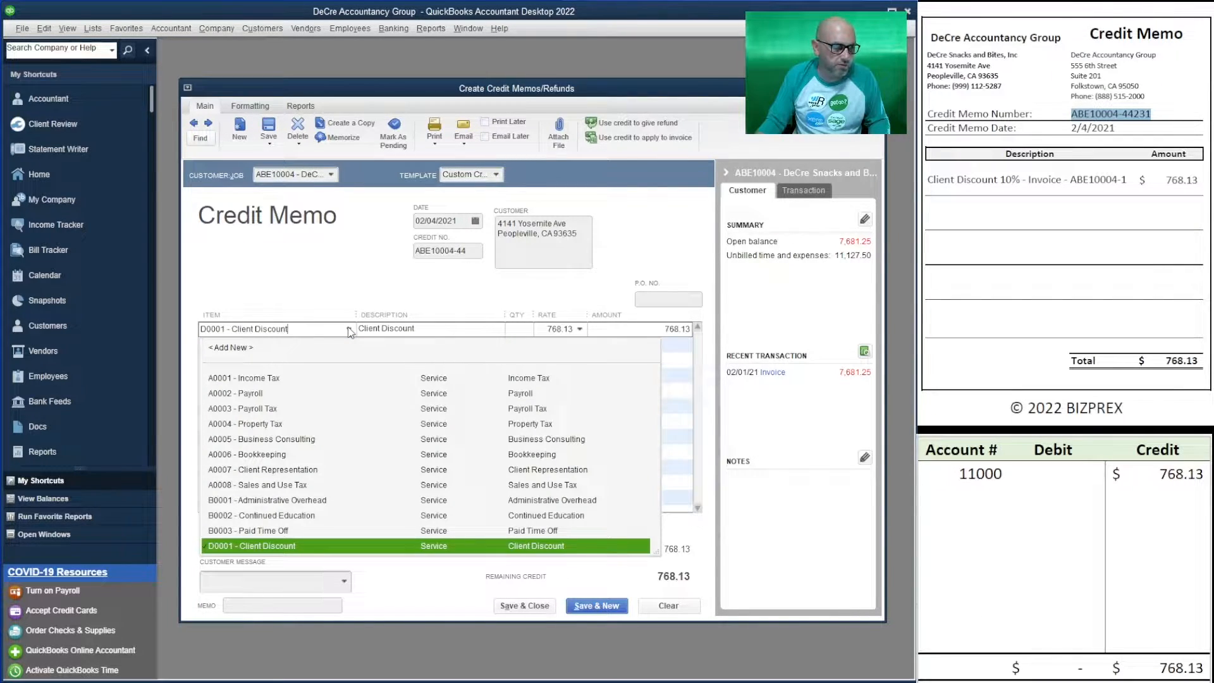
pyautogui.click(348, 329)
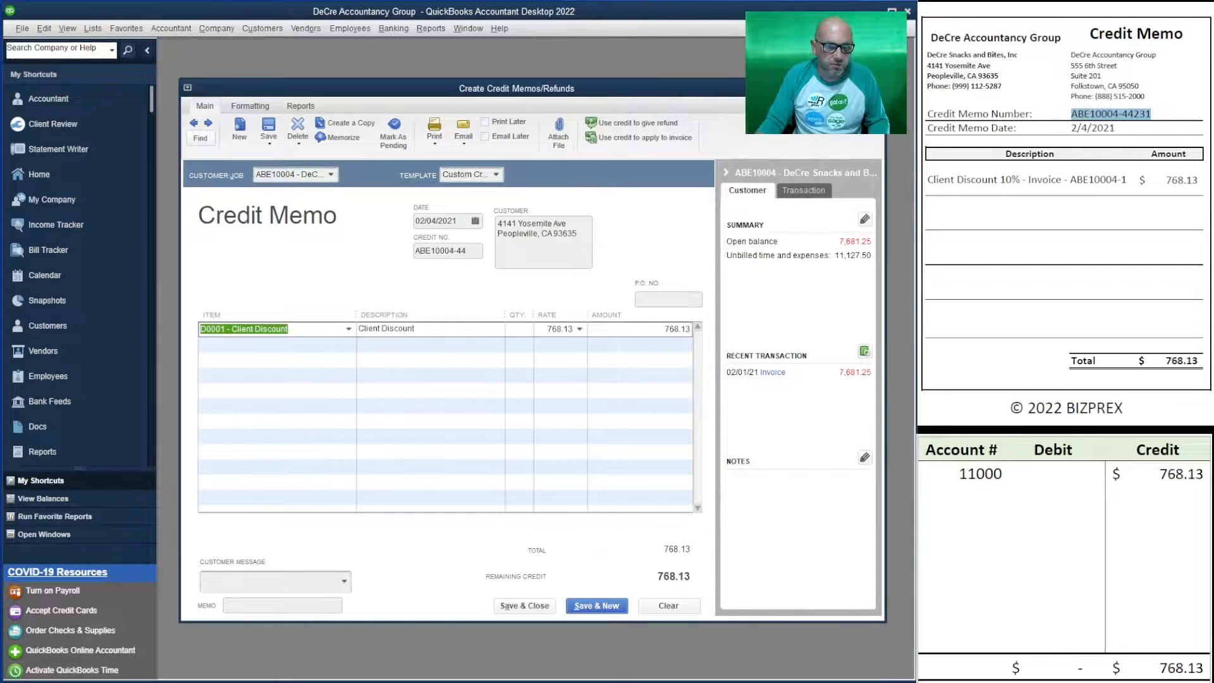
pyautogui.click(980, 495)
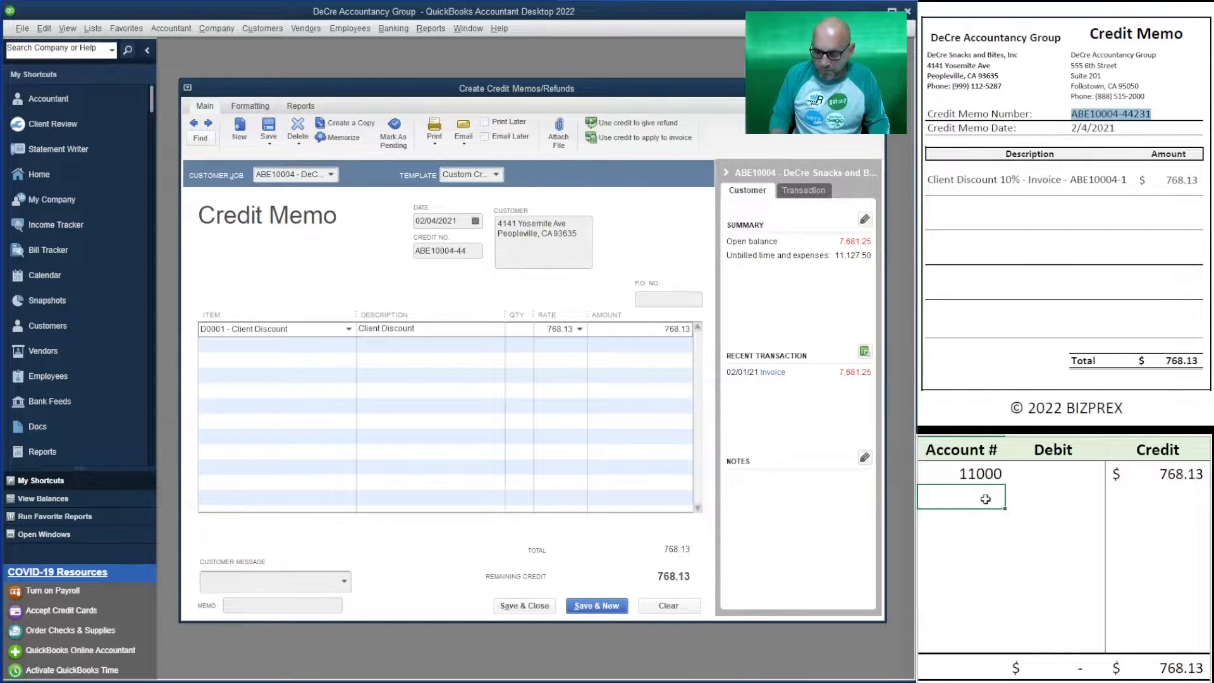
# - Enter account 49900 with a 768.13 debit in the worksheet
pyautogui.write('49900')
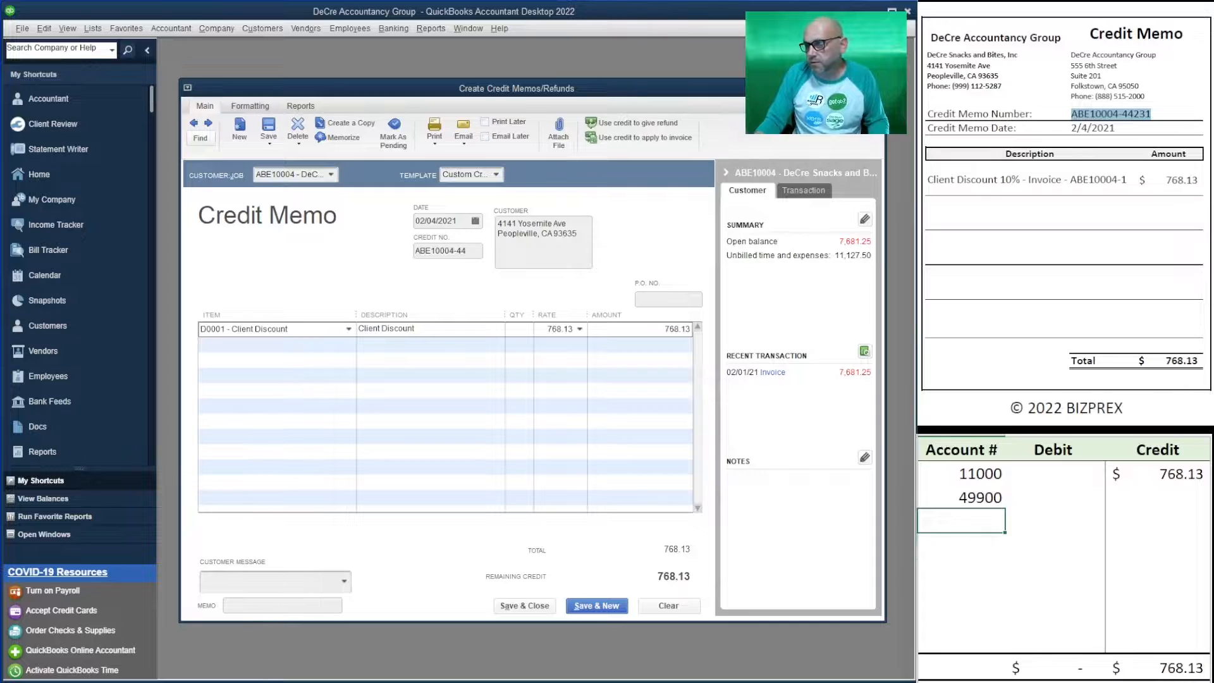
pyautogui.click(1047, 498)
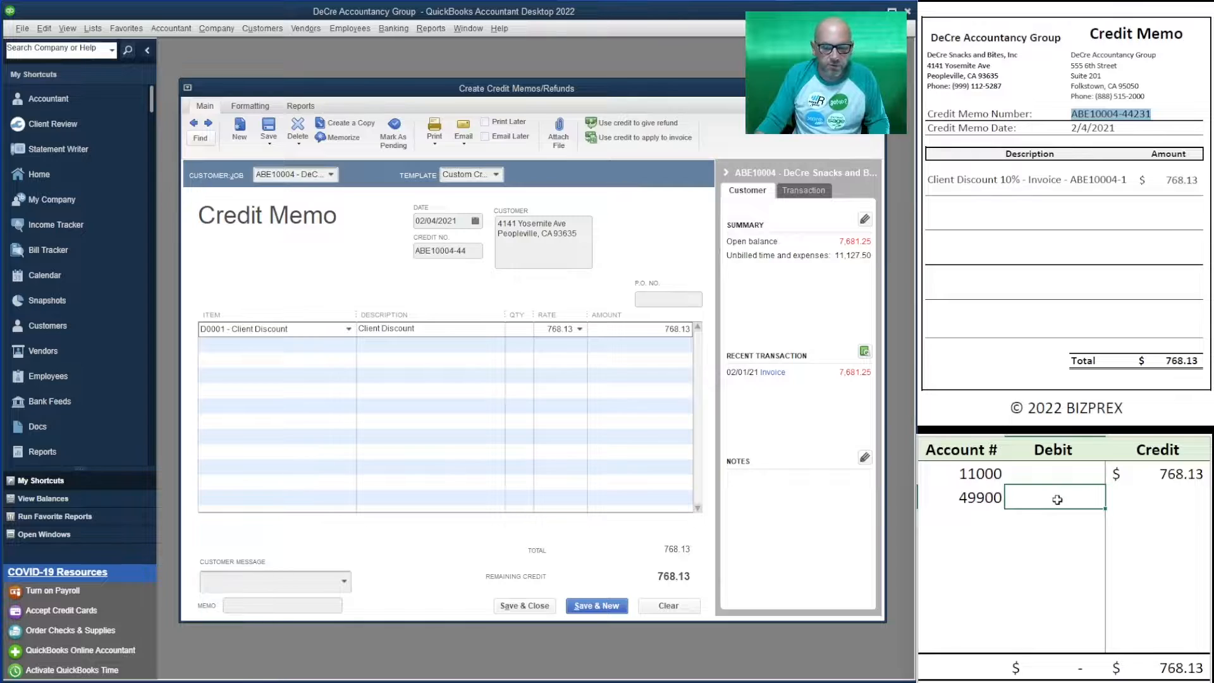
pyautogui.write('768.')
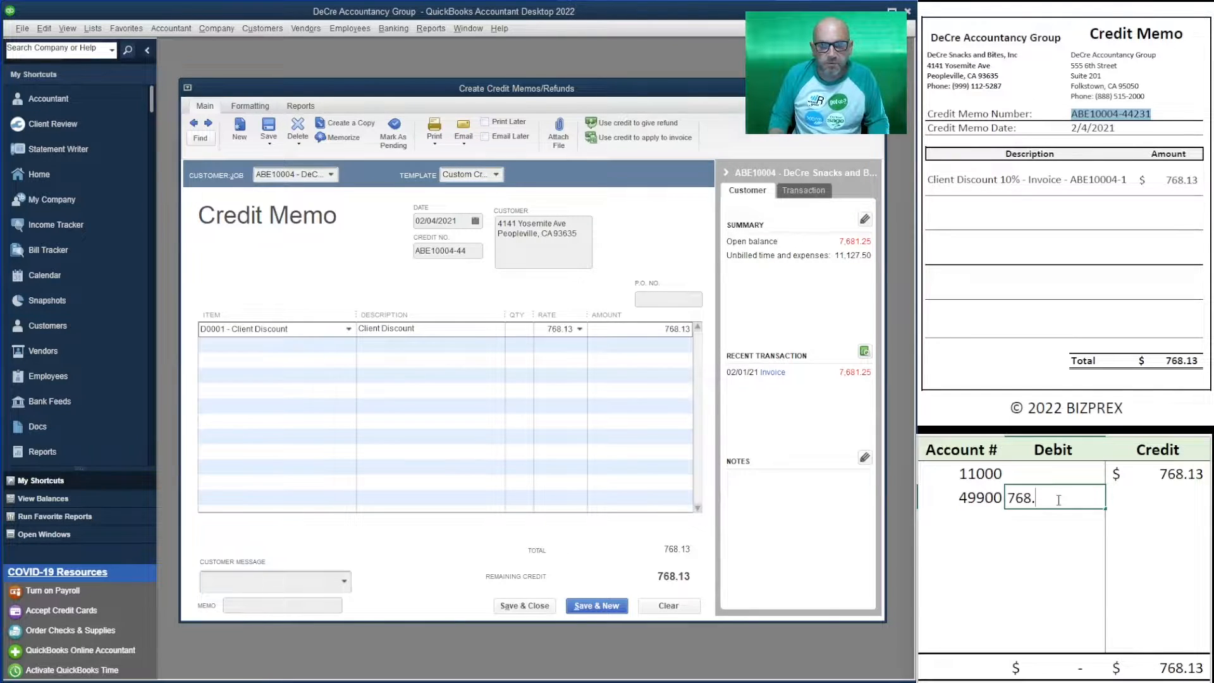
pyautogui.write('13')
pyautogui.press('Return')
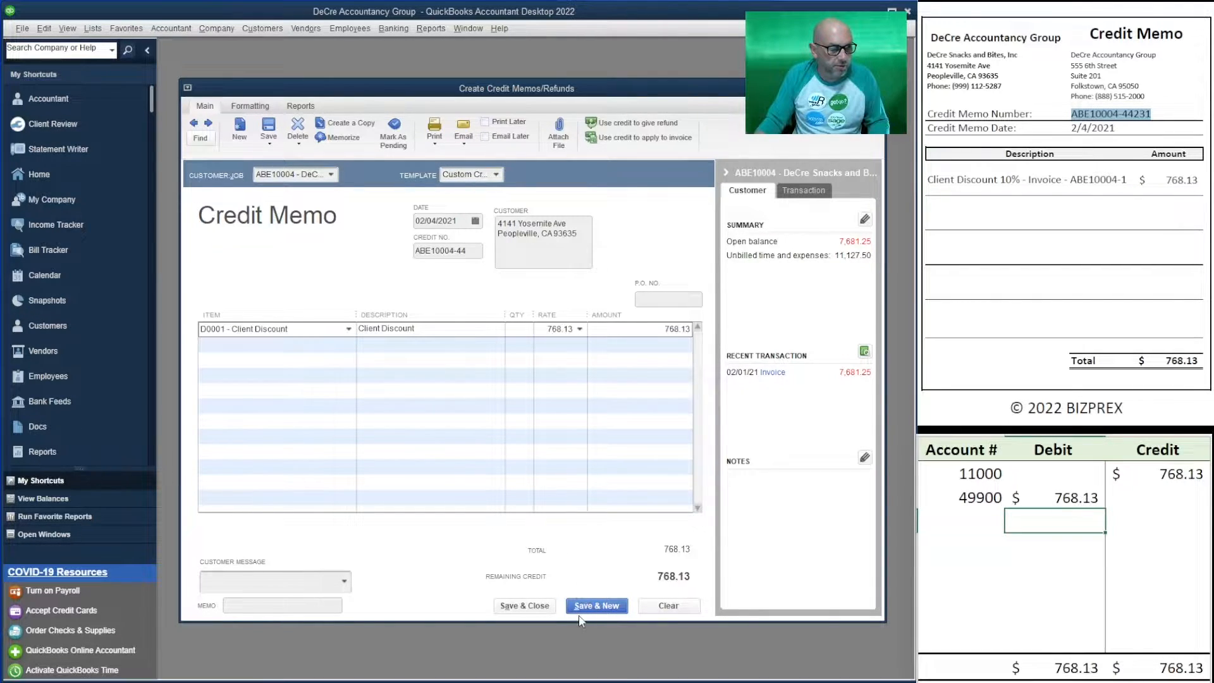
# - Save the credit memo and apply the 768.13 credit to the 02/01/2021 invoice
pyautogui.click(530, 607)
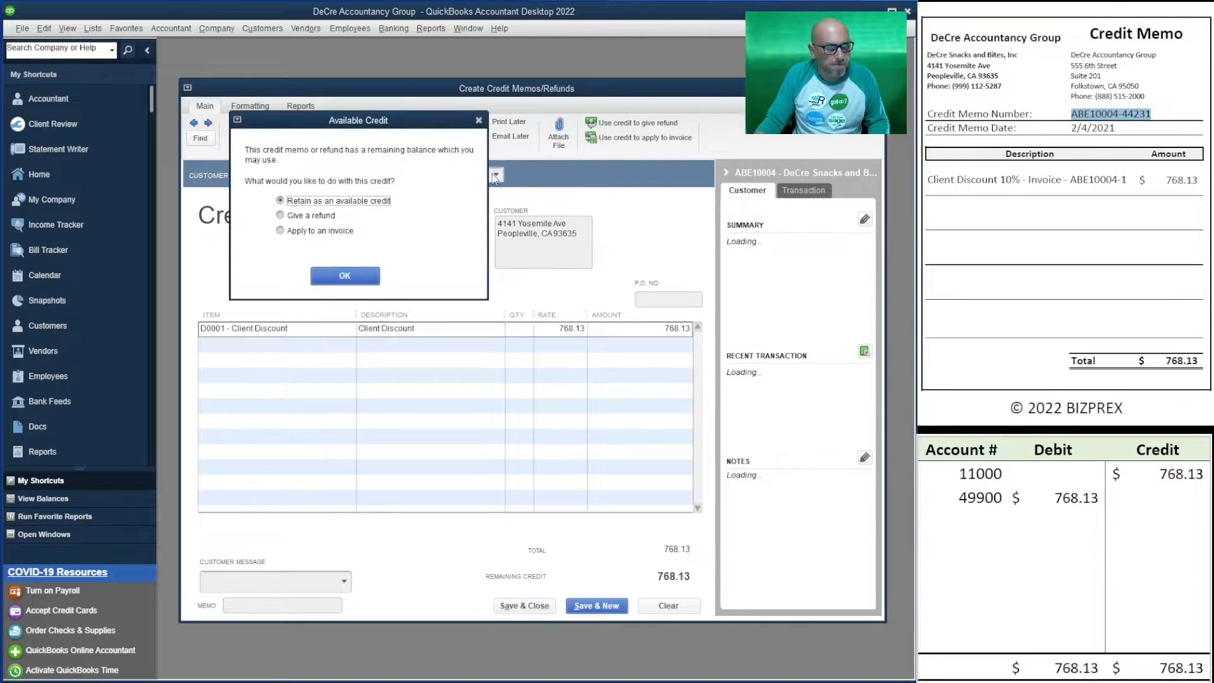
pyautogui.click(280, 231)
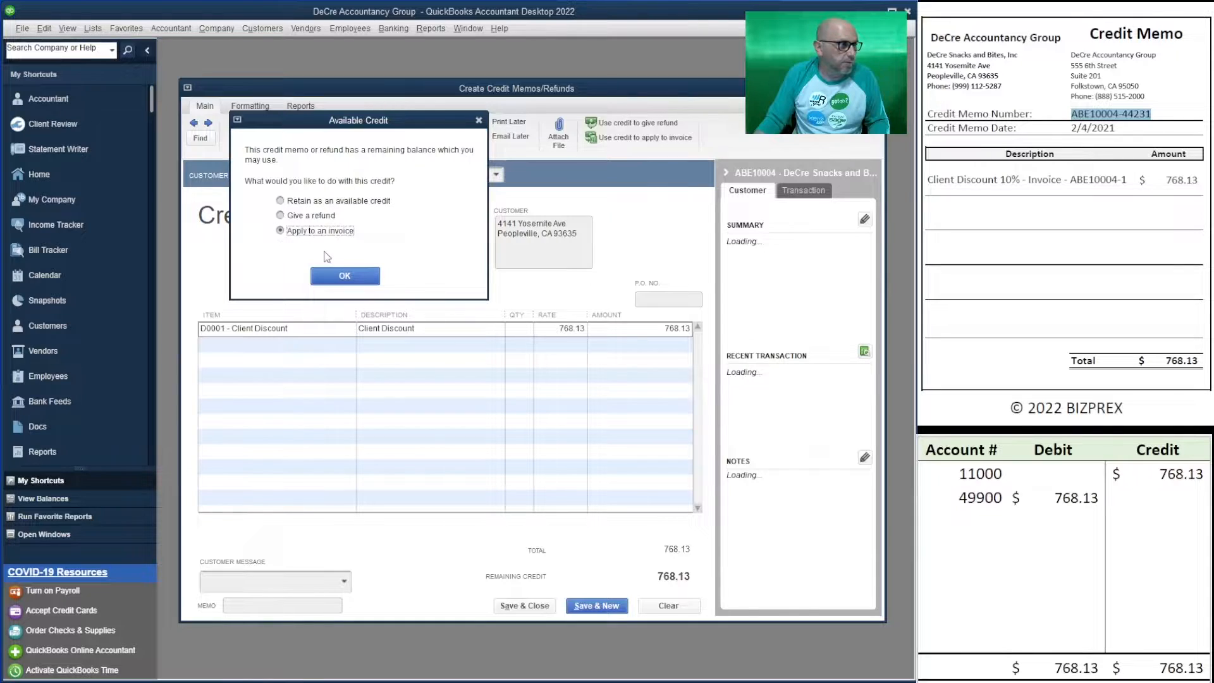
pyautogui.click(362, 281)
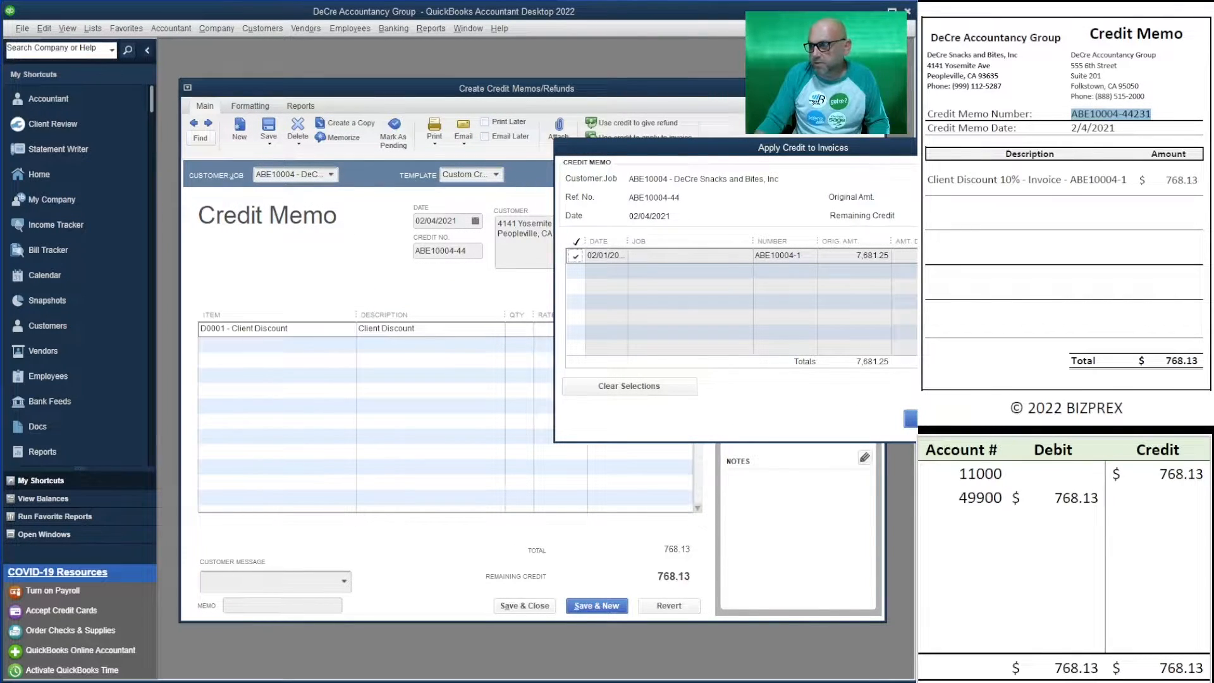
pyautogui.moveTo(892, 153); pyautogui.dragTo(542, 226)
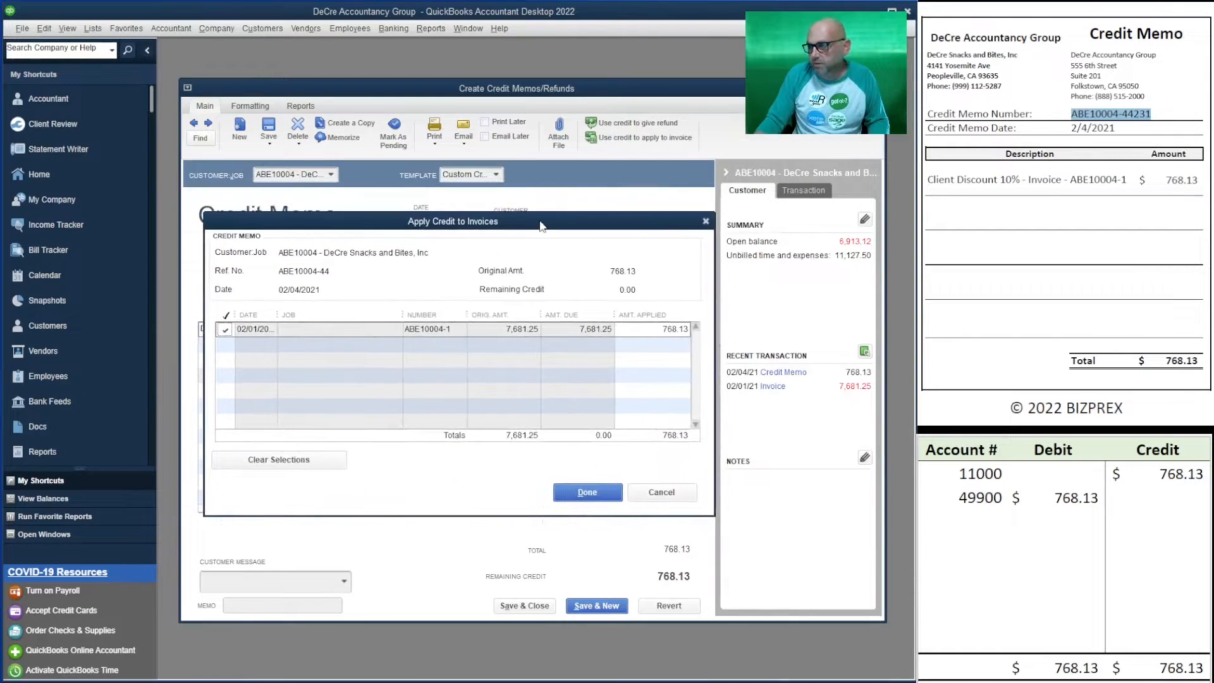
pyautogui.click(587, 492)
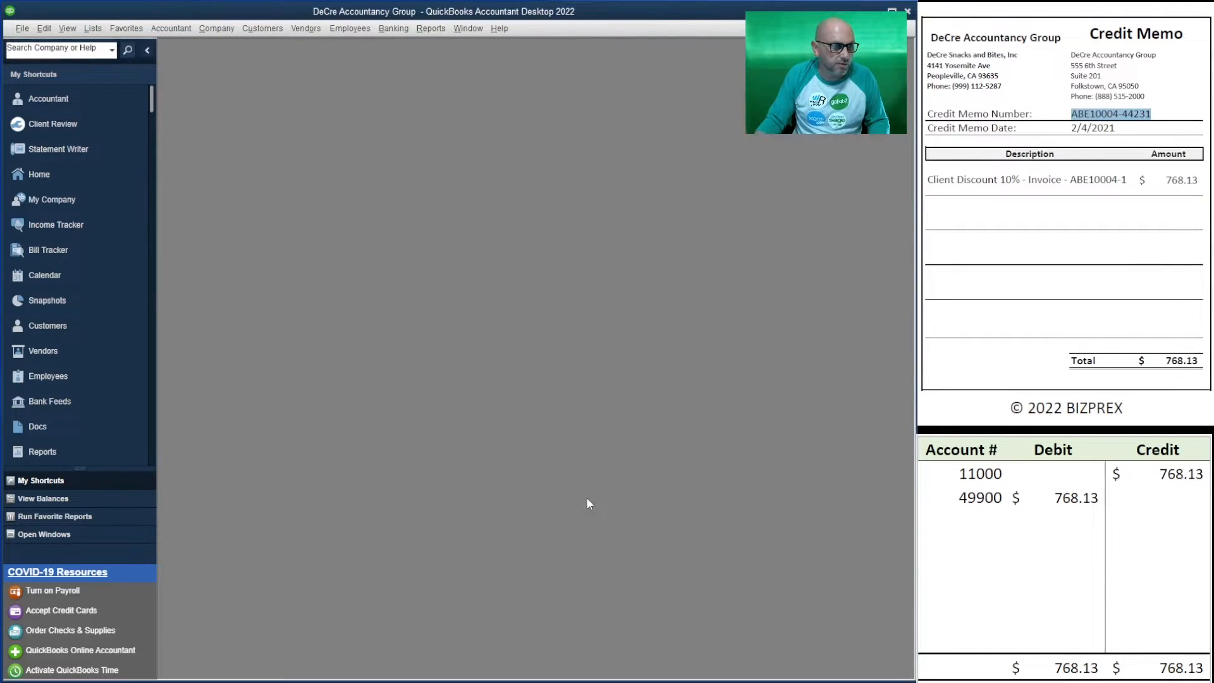
# - Delete the old credit memo journal rows from the worksheet
pyautogui.click(1068, 519)
pyautogui.moveTo(1168, 493); pyautogui.dragTo(995, 478)
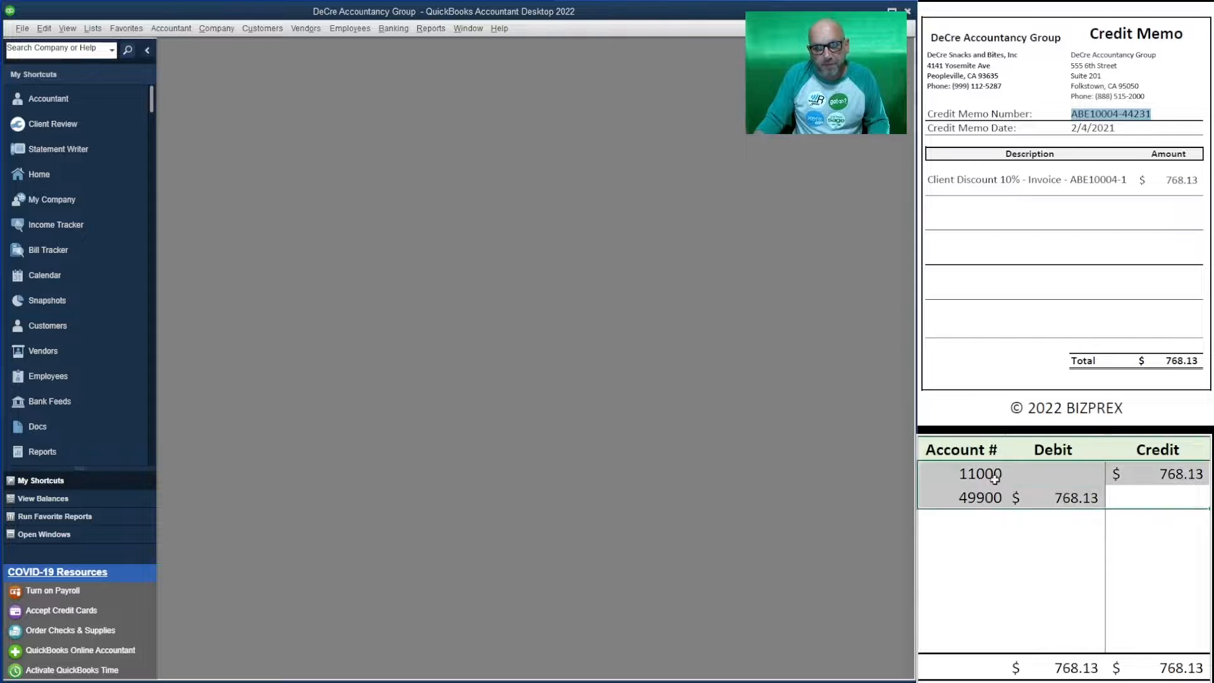
pyautogui.press('Delete')
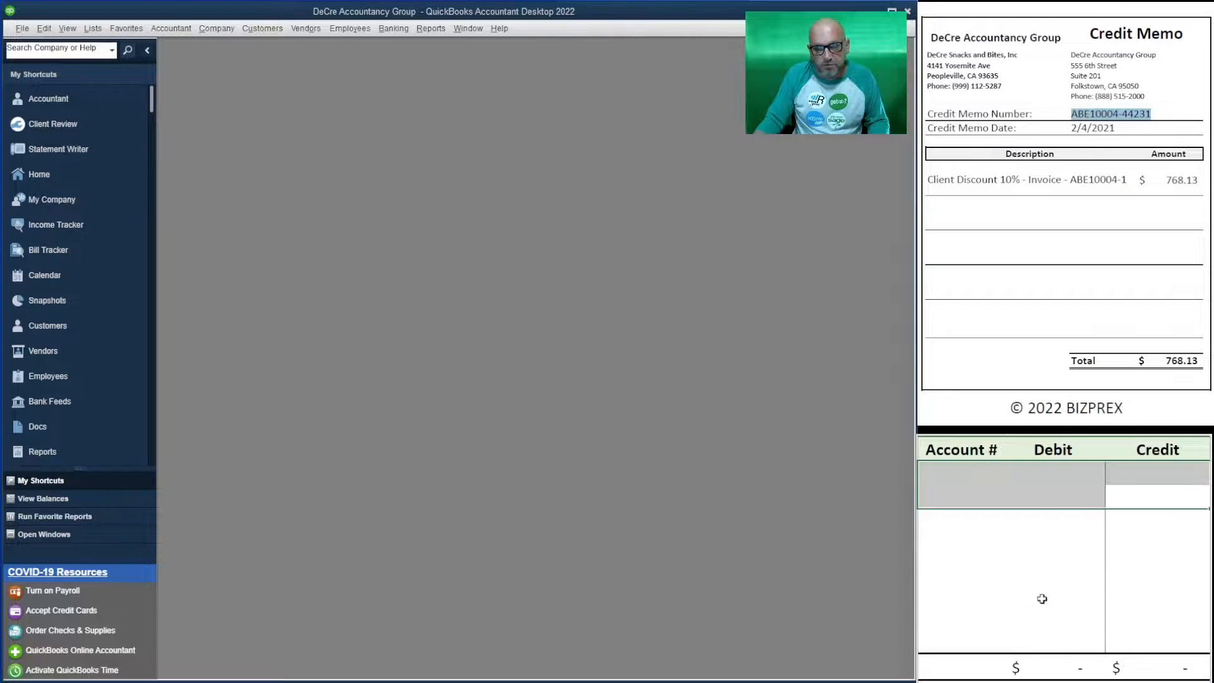
pyautogui.click(1042, 592)
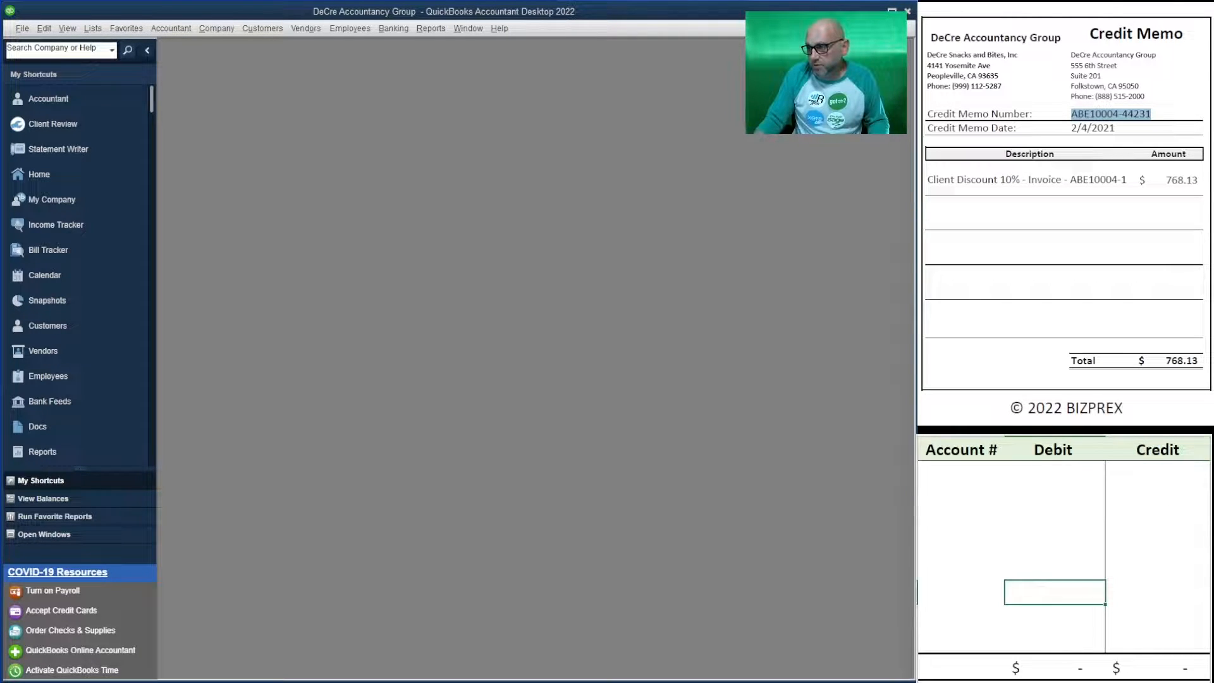
# - Scroll to the DeCre Properties 4,541.25 remittance advice and open Receive Payments
pyautogui.scroll(-10, 1064, 215)
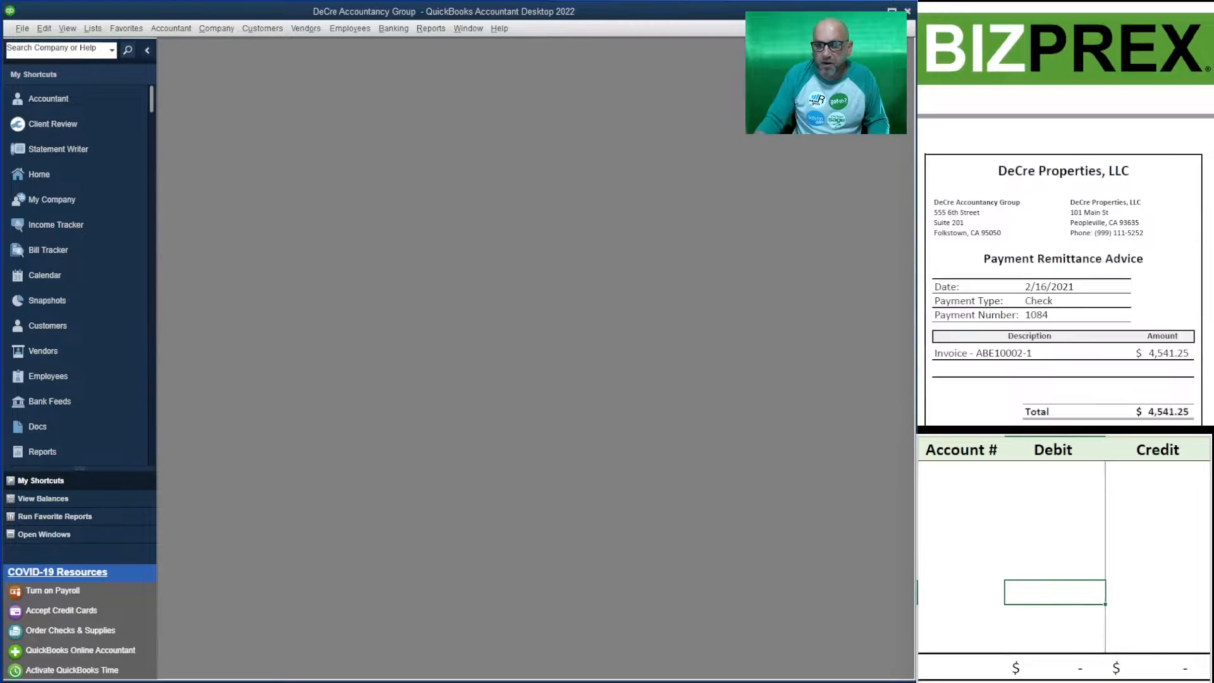
pyautogui.scroll(-2, 1065, 215)
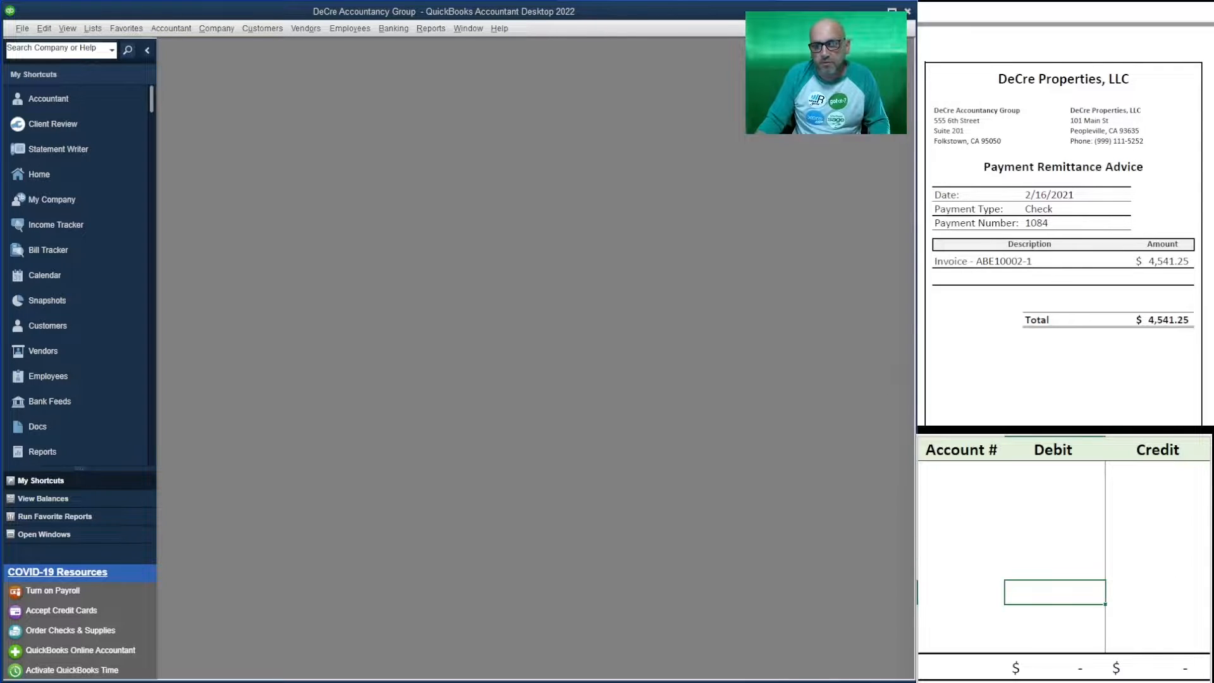
pyautogui.scroll(-2, 1065, 224)
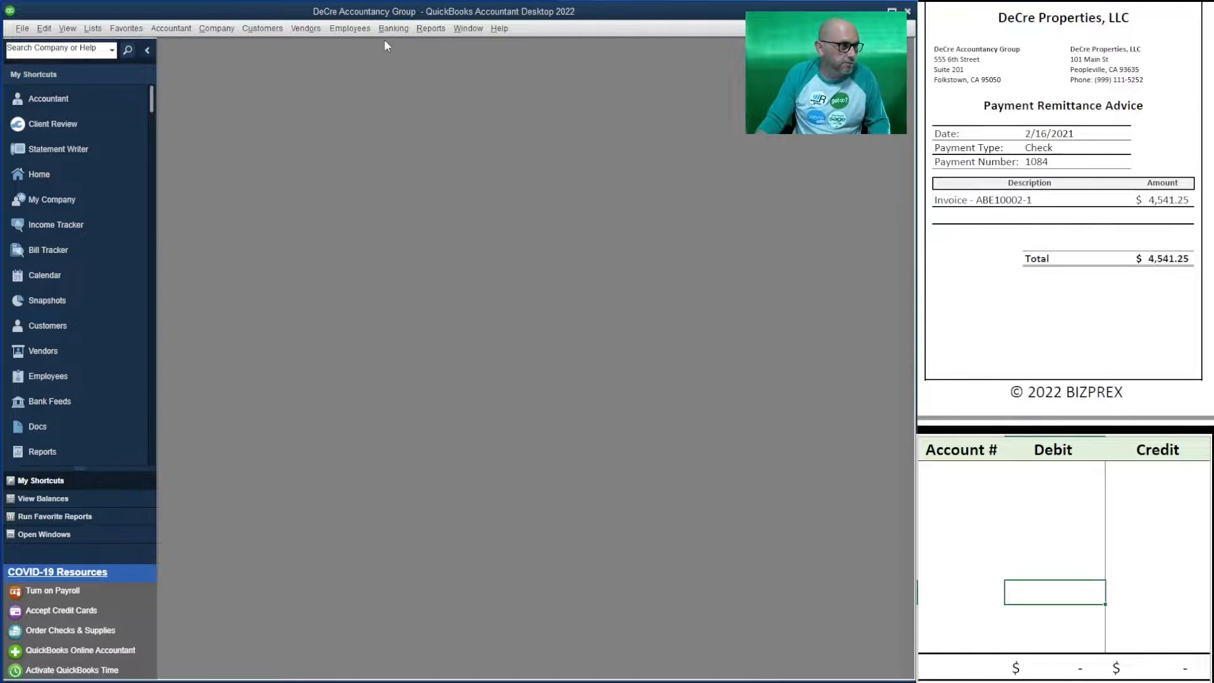
pyautogui.click(246, 29)
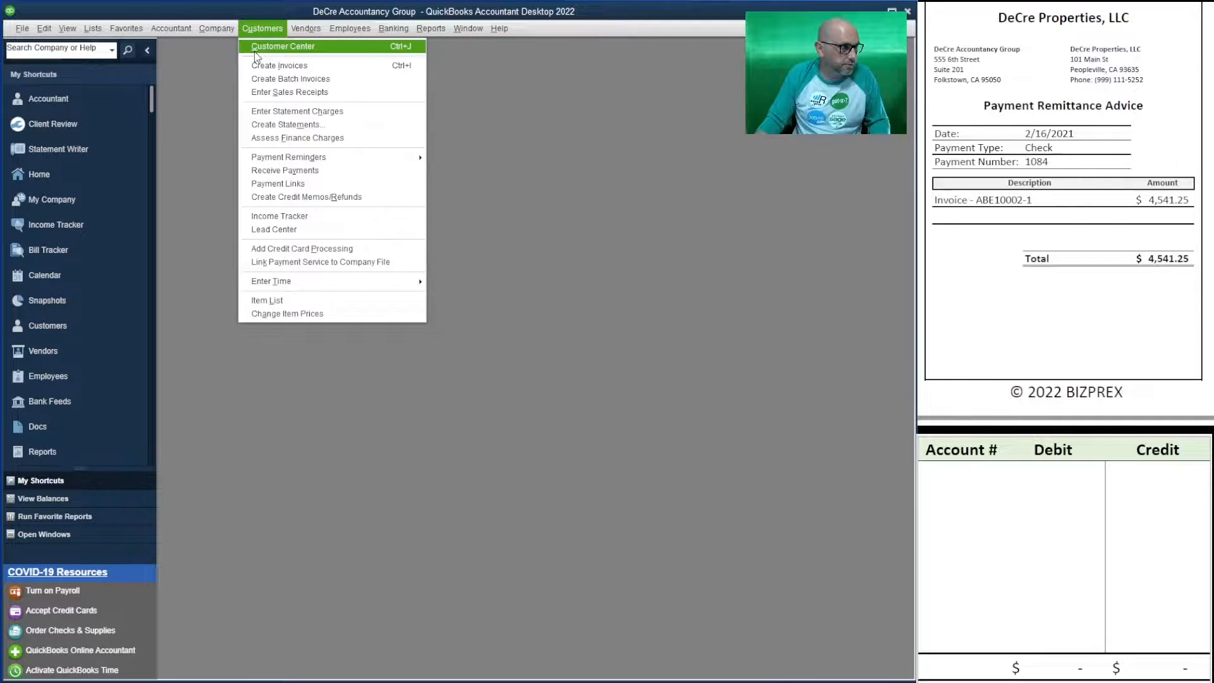
pyautogui.click(348, 172)
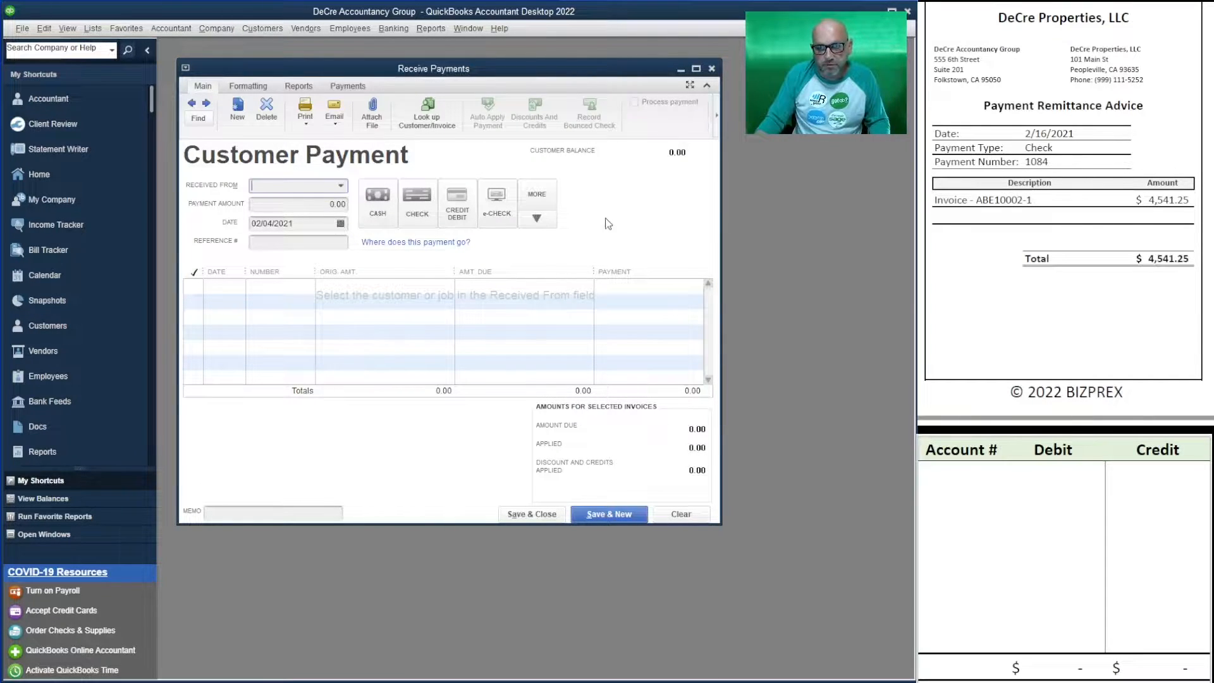
# - Record a 4,541.25 check payment from DeCre Properties
pyautogui.click(342, 189)
pyautogui.click(354, 249)
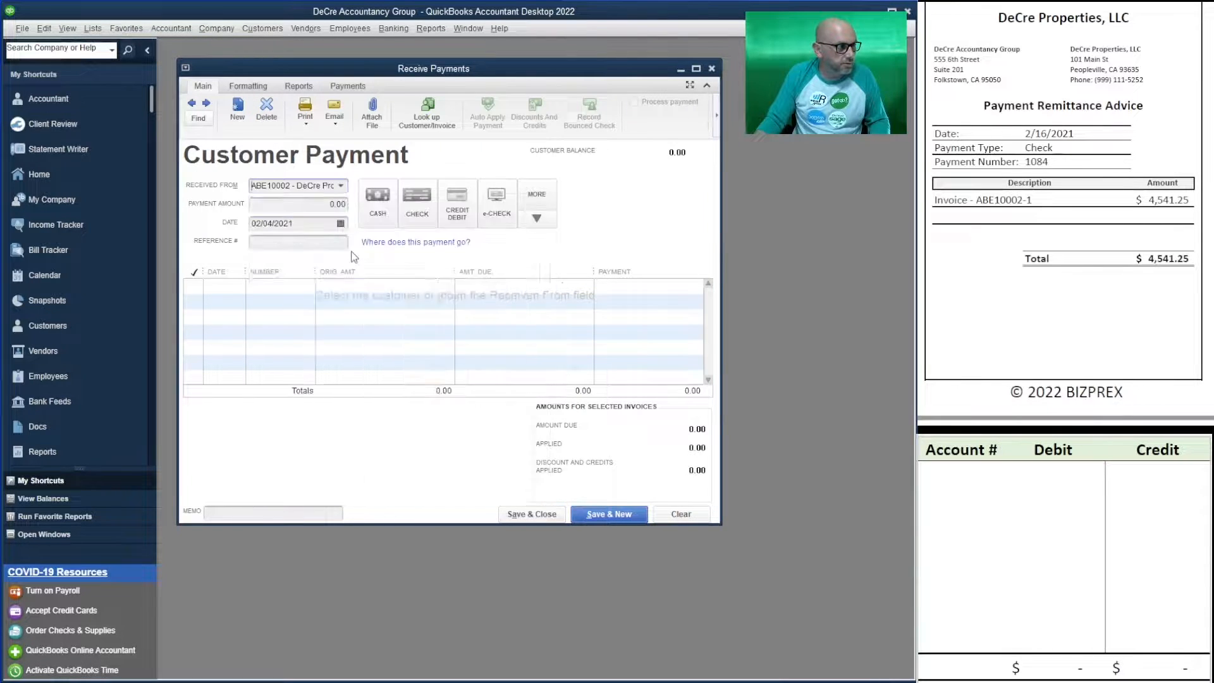
pyautogui.press('Tab')
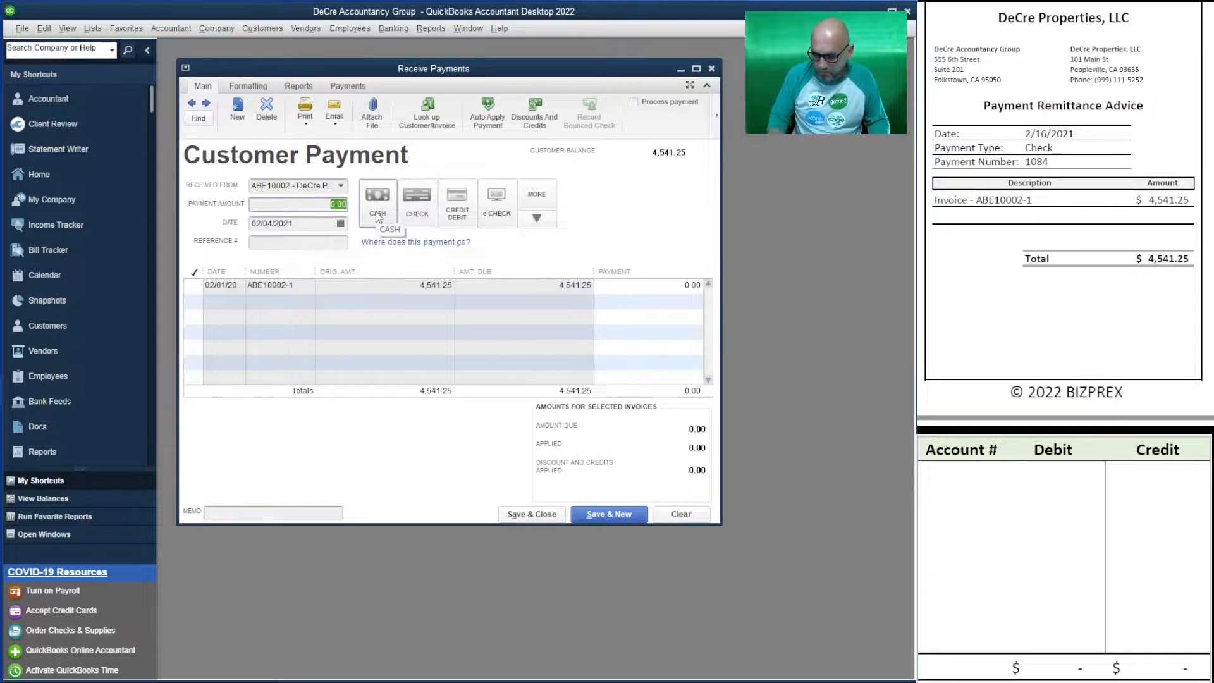
pyautogui.write('4,541.25')
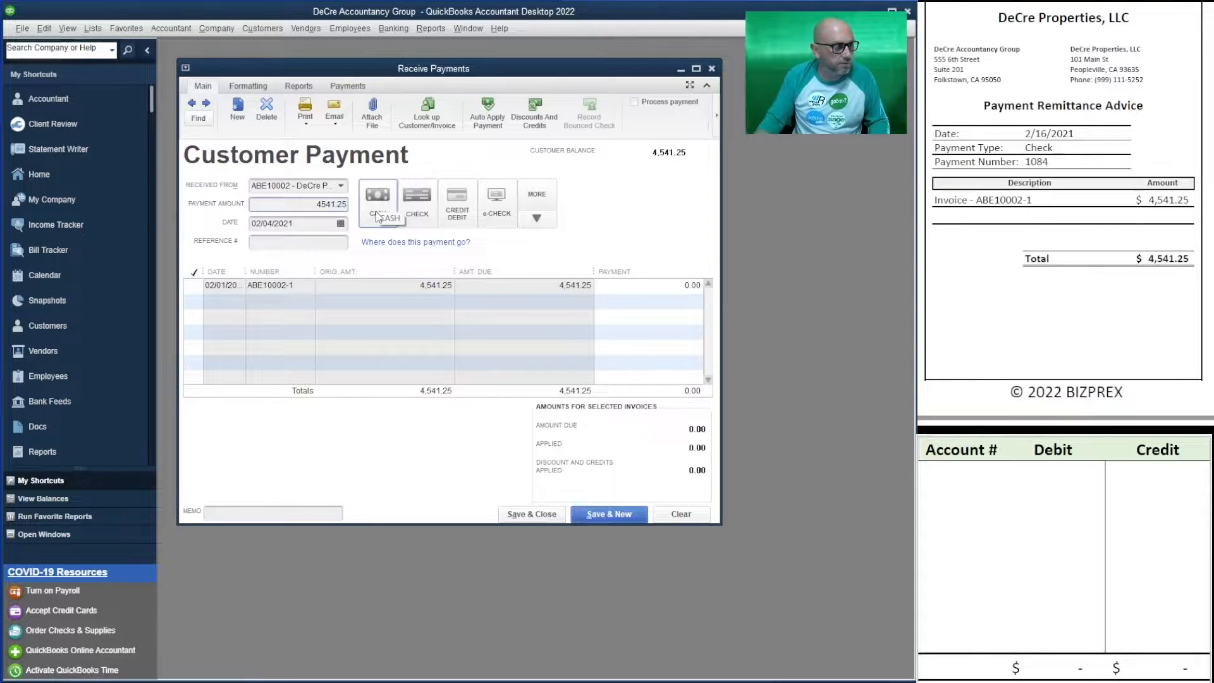
pyautogui.press('Tab')
pyautogui.click(416, 199)
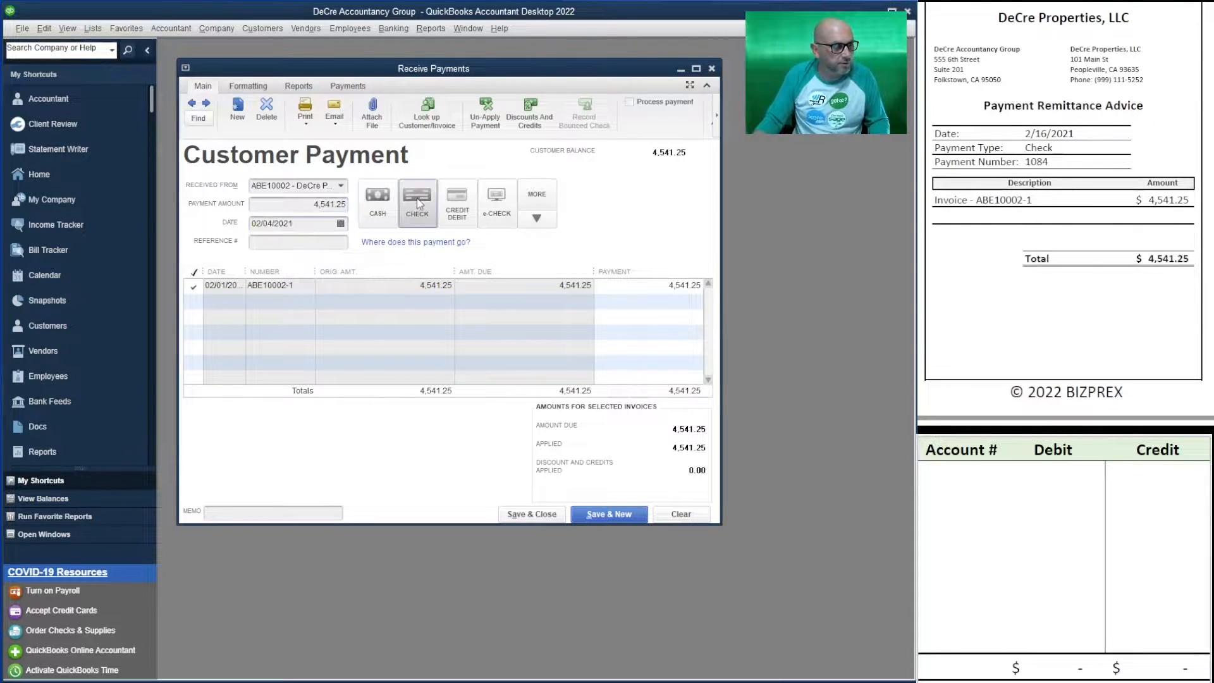
# - Fill in the check number and set the payment date to 02/16/2021
pyautogui.click(261, 245)
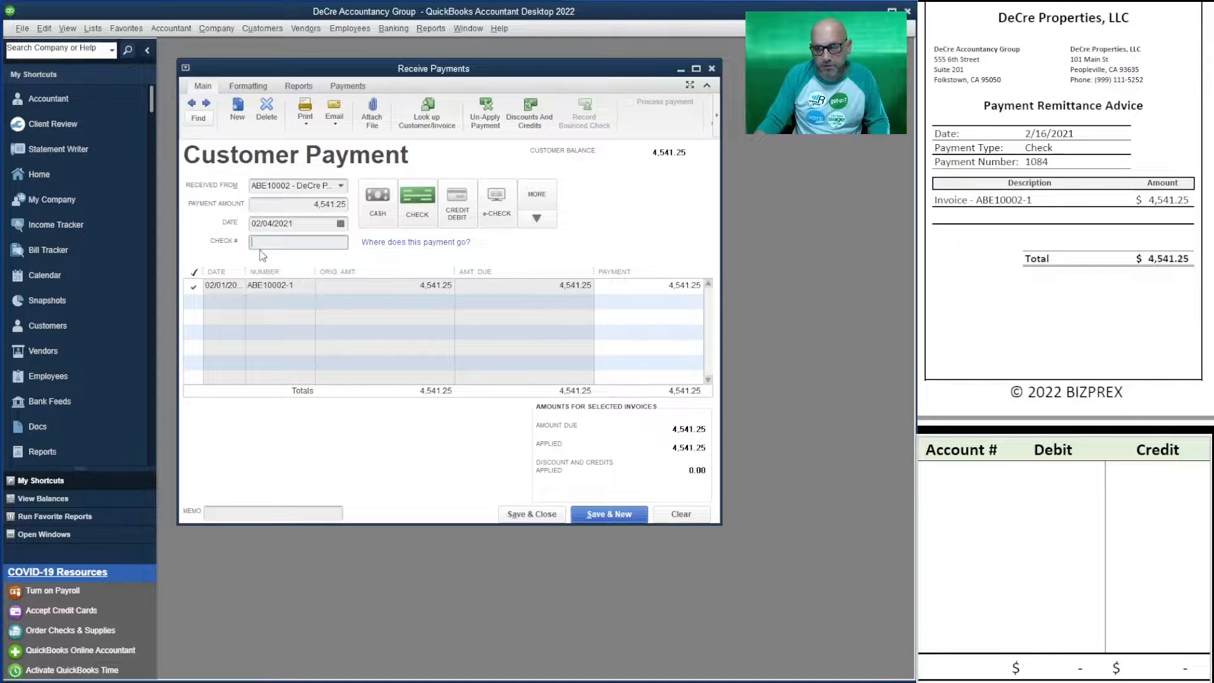
pyautogui.write('1084')
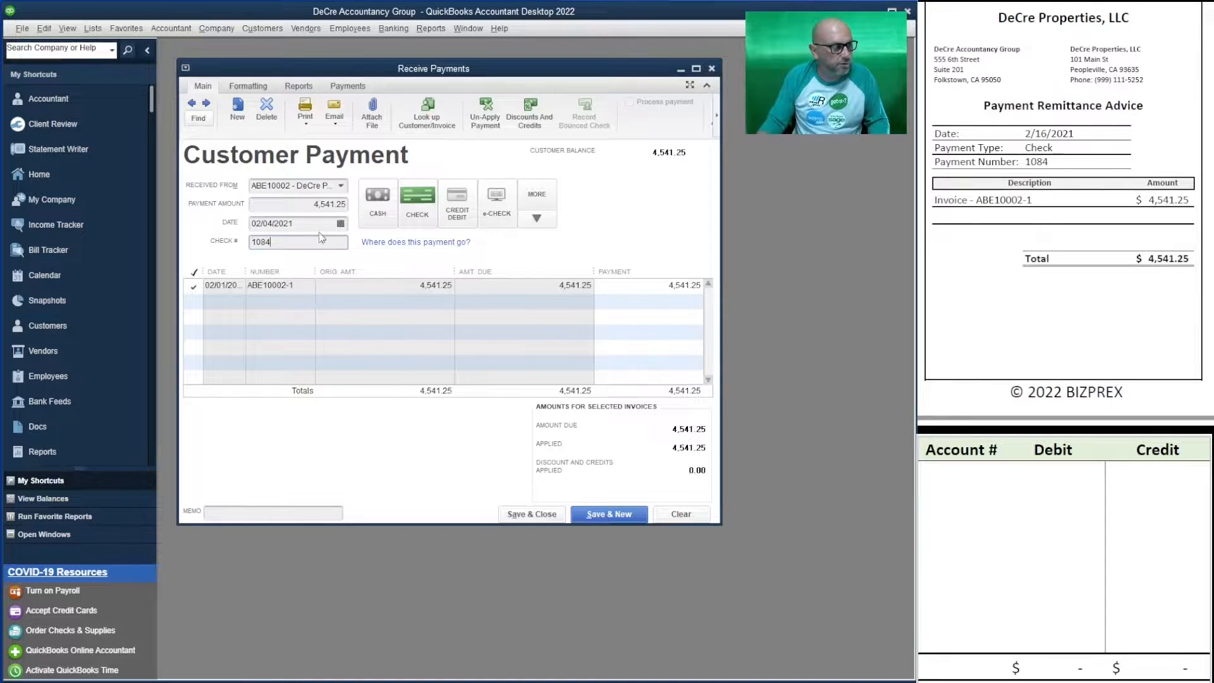
pyautogui.click(317, 222)
pyautogui.moveTo(317, 222); pyautogui.dragTo(250, 224)
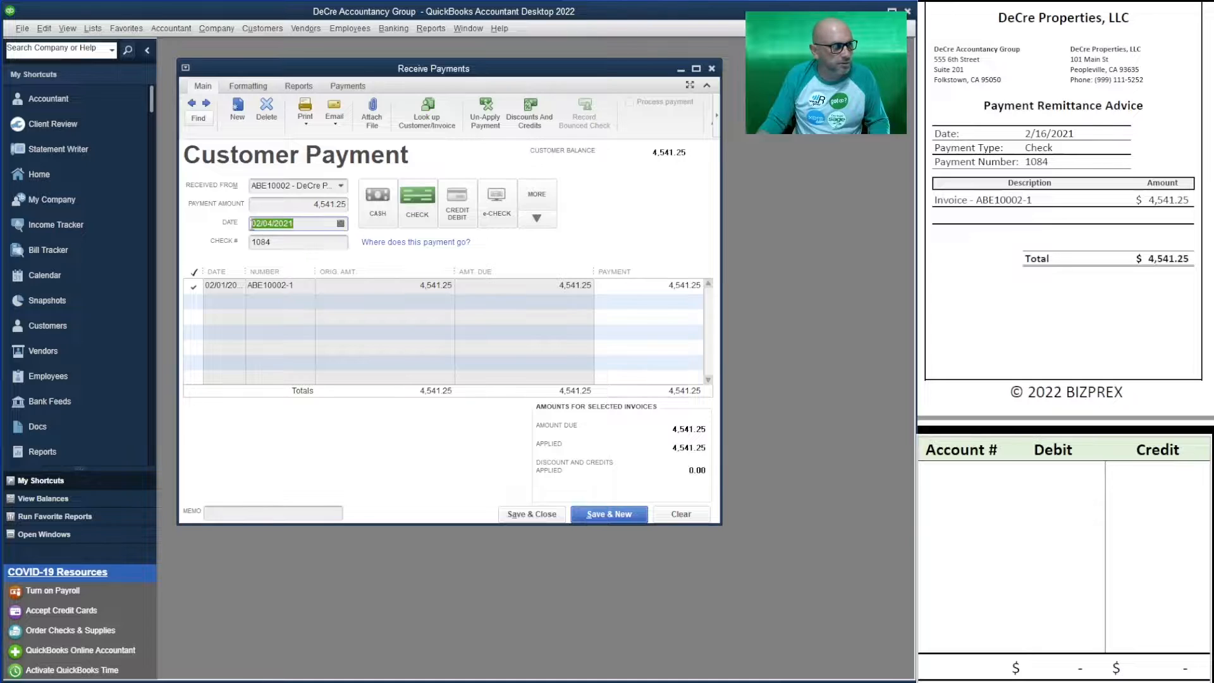
pyautogui.write('2/1')
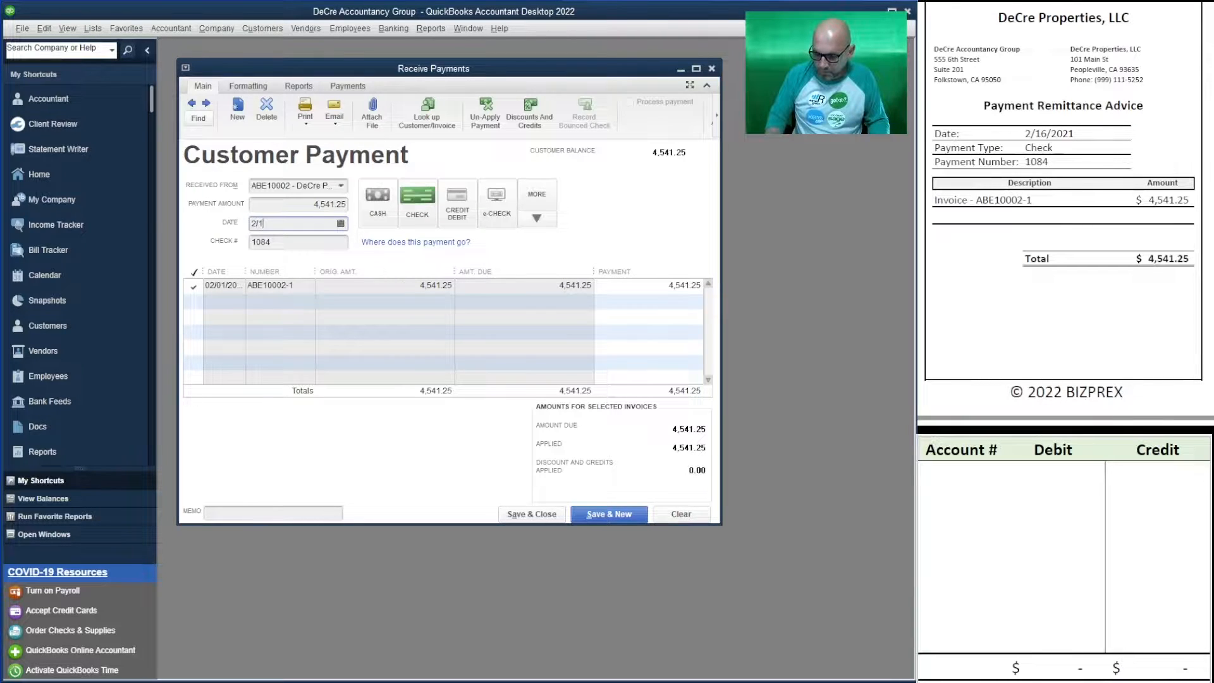
pyautogui.write('6/2021')
pyautogui.press('Tab')
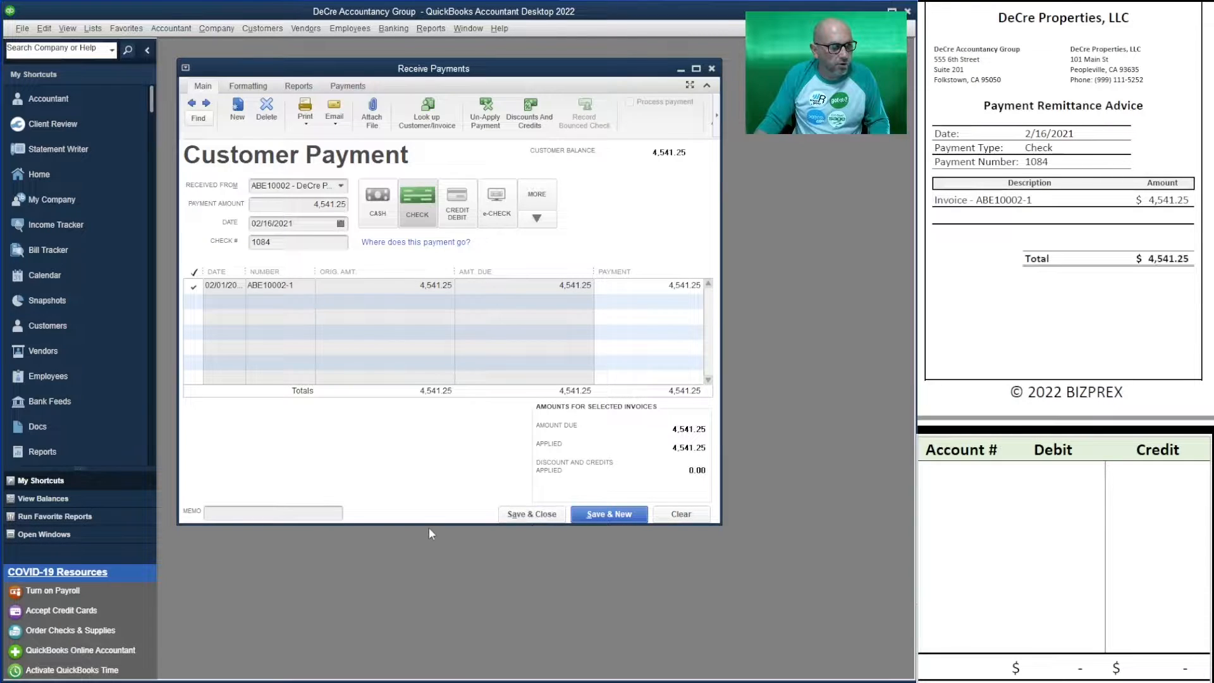
pyautogui.moveTo(427, 525); pyautogui.dragTo(427, 549)
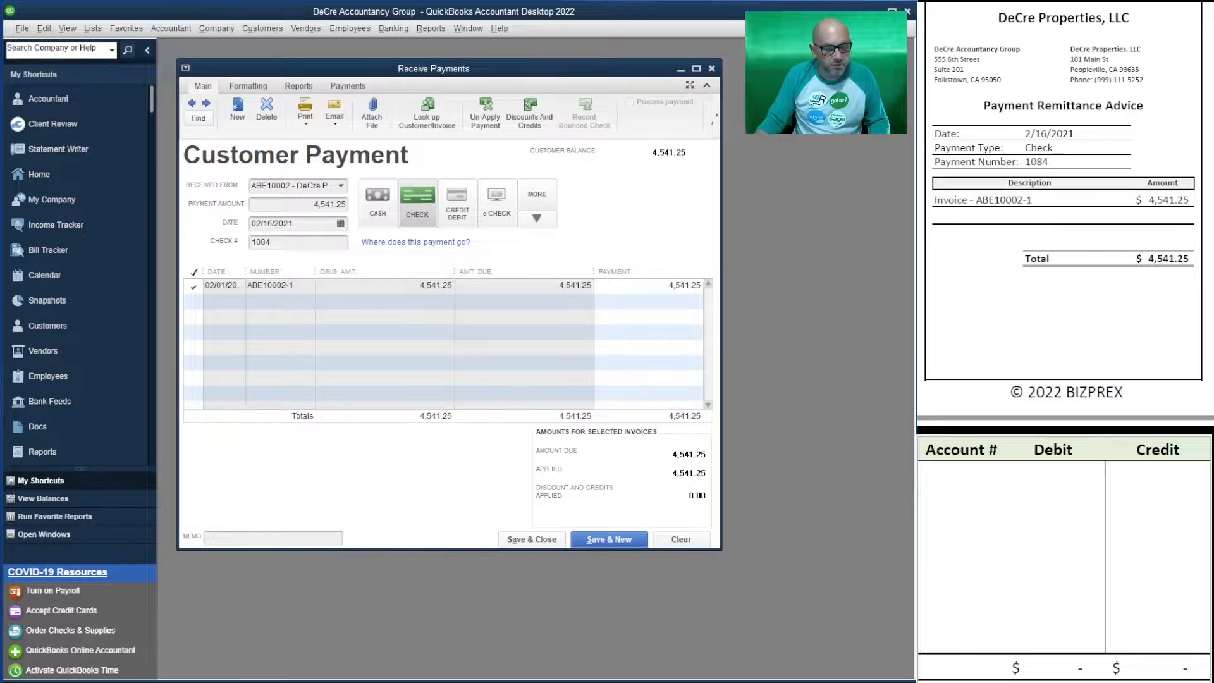
# - Enter account 11000 with a 4,541.25 credit in the worksheet
pyautogui.click(971, 480)
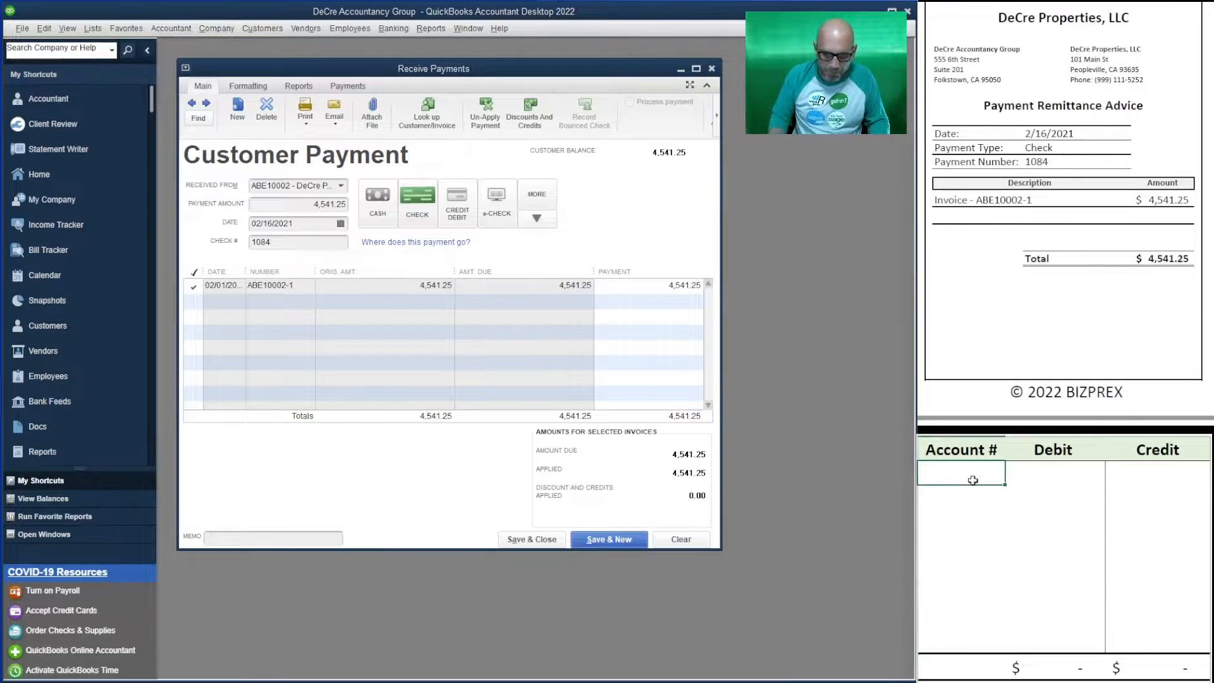
pyautogui.write('110000')
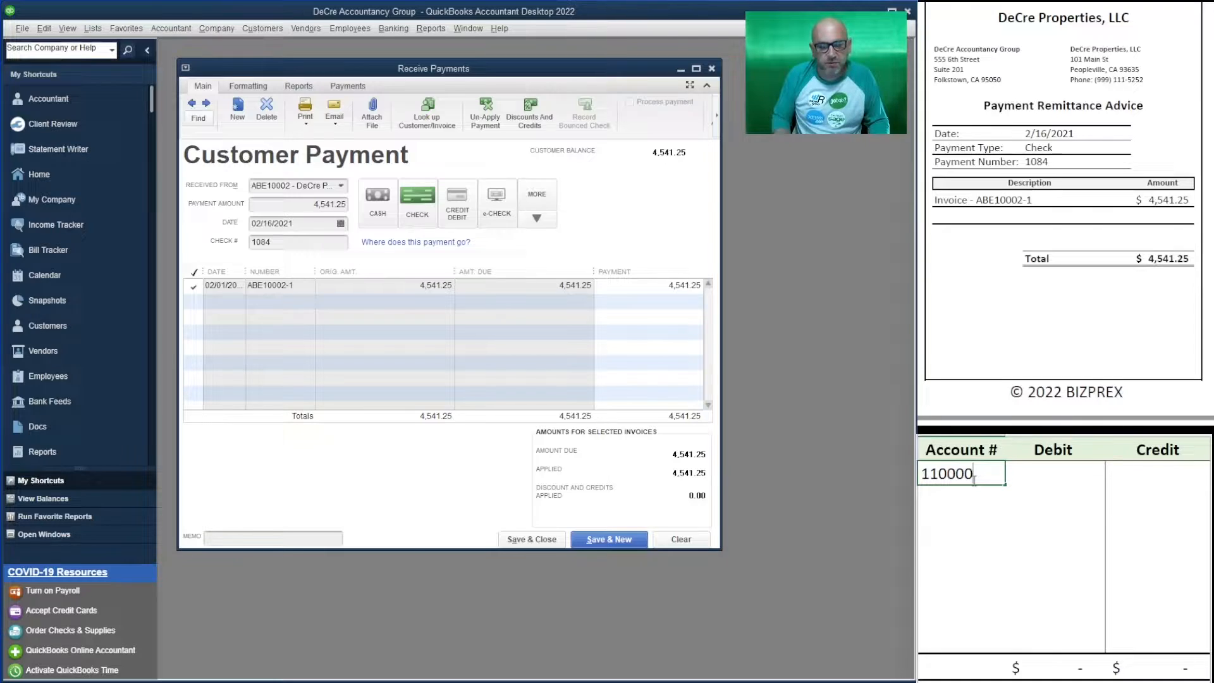
pyautogui.press('BackSpace')
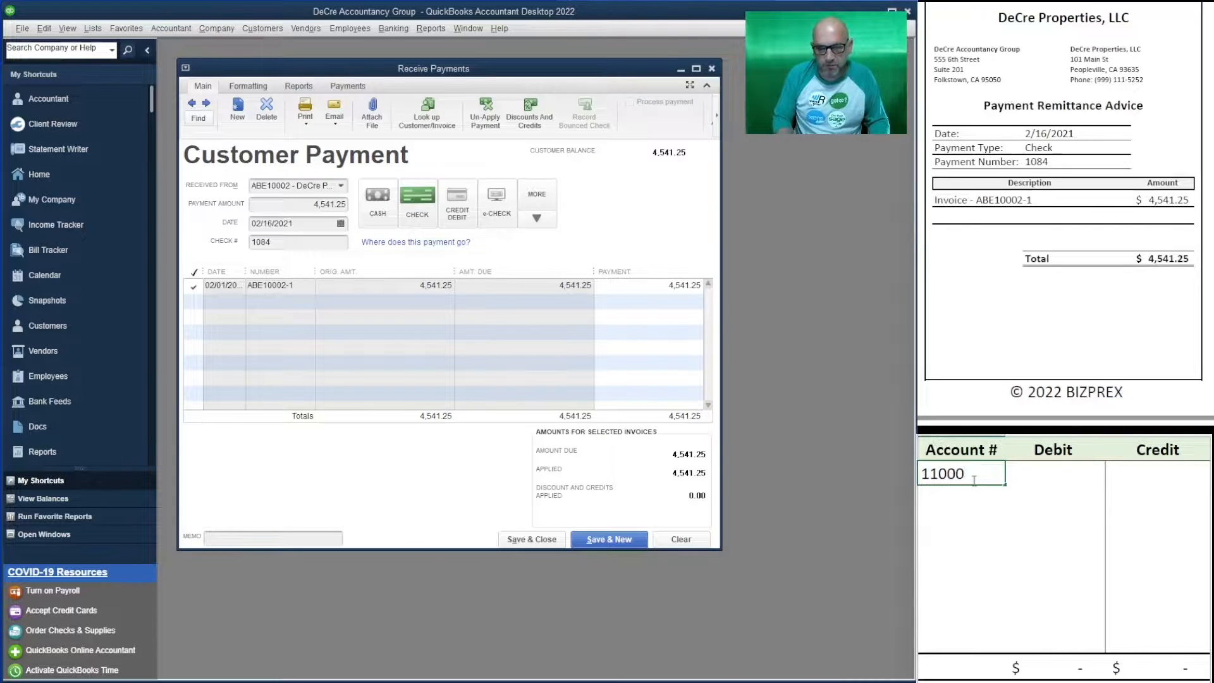
pyautogui.press('Return')
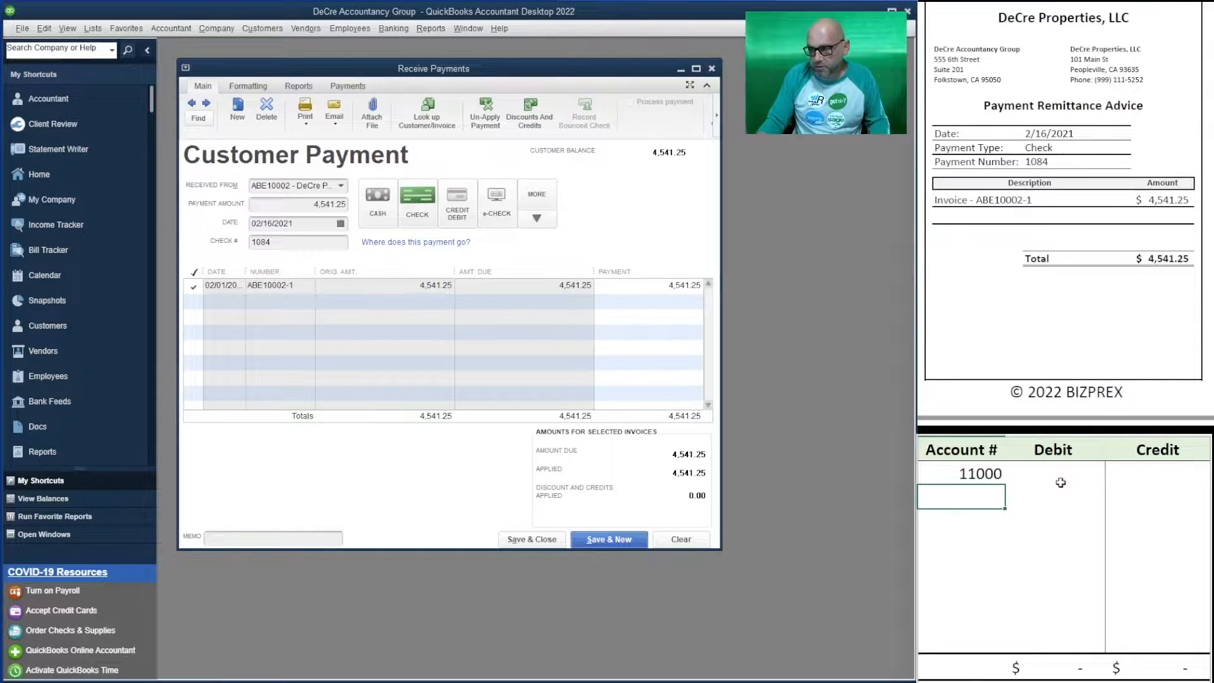
pyautogui.click(1122, 481)
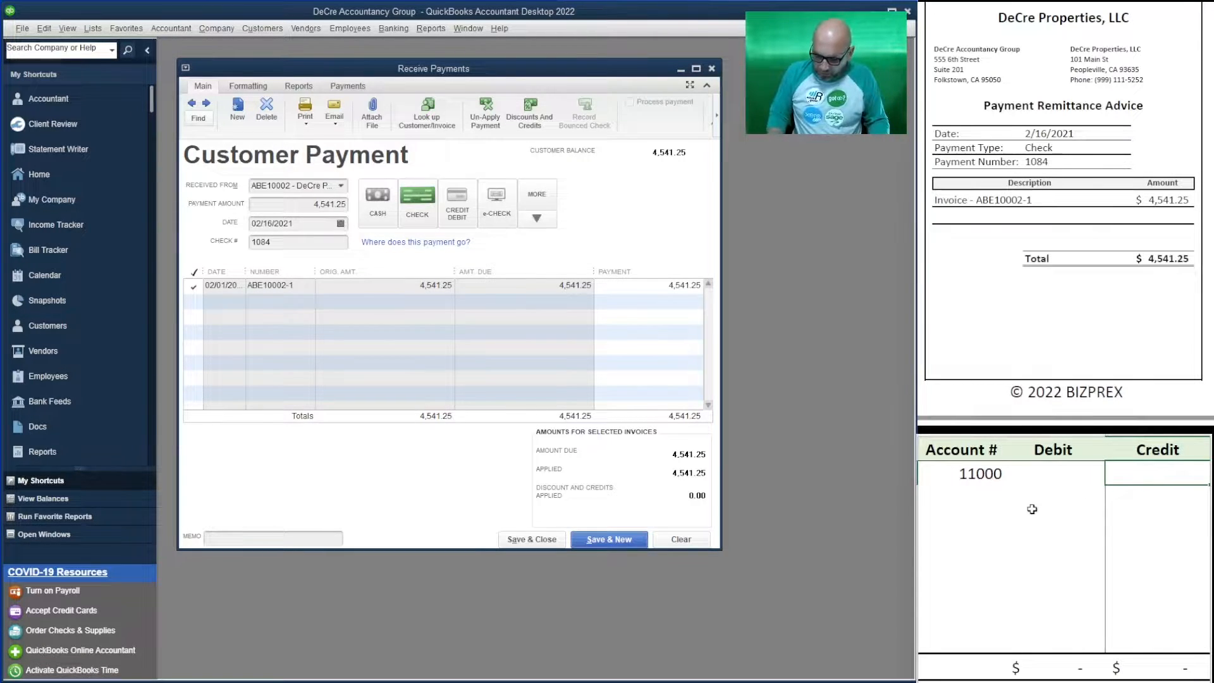
pyautogui.write('4,541.25')
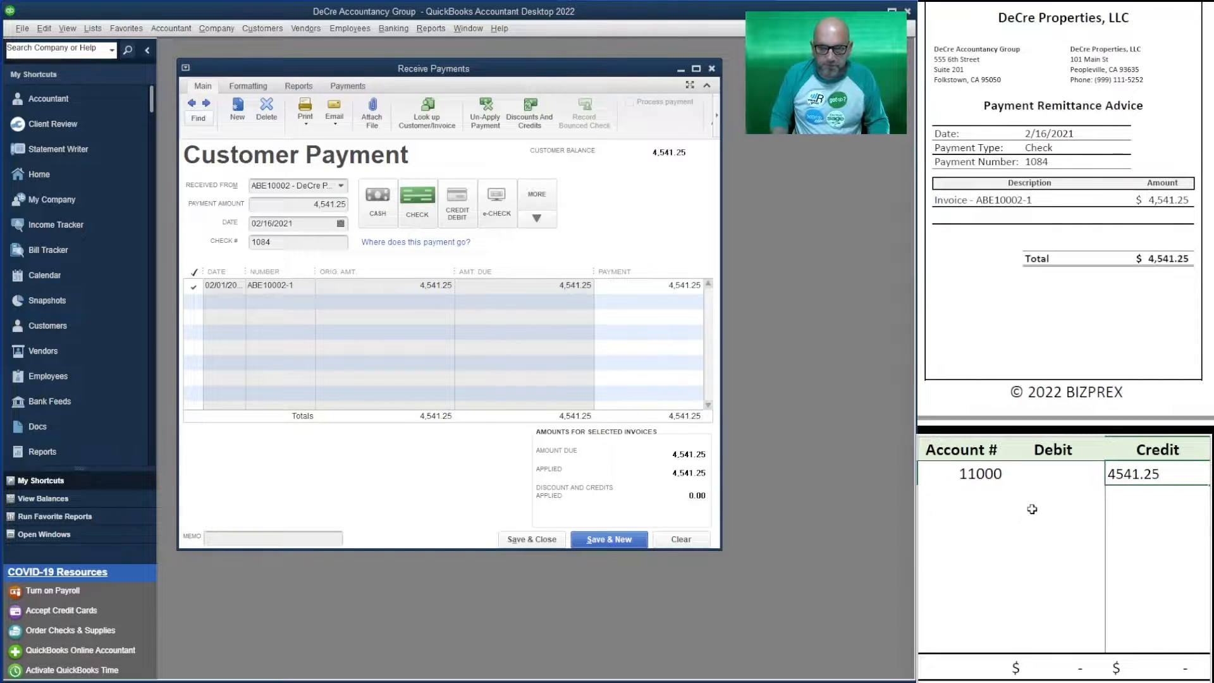
pyautogui.press('Return')
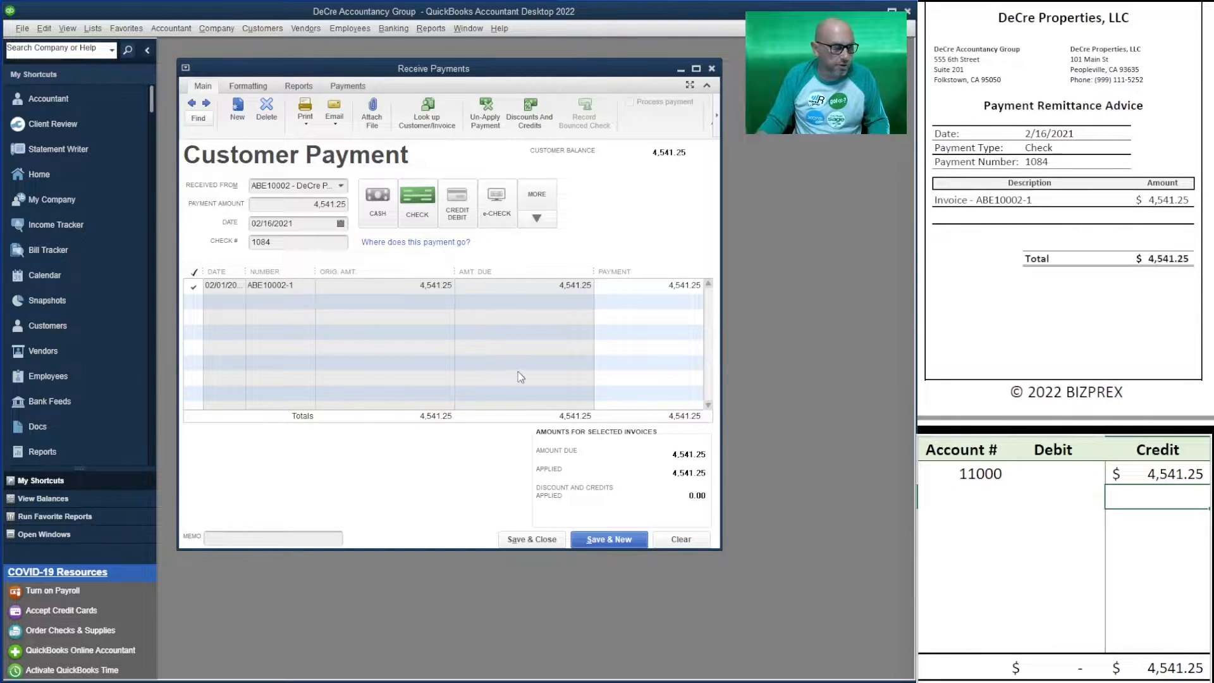
pyautogui.click(972, 498)
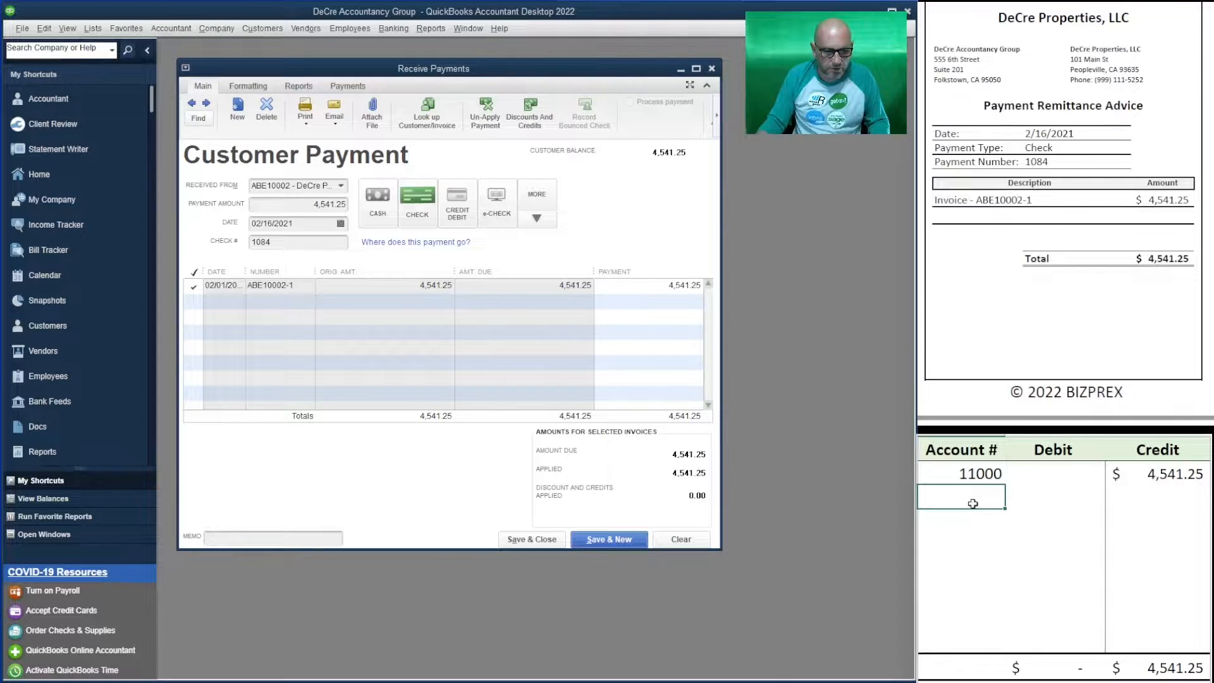
# - Add account 12000 with a 4,551.25 debit in the worksheet
pyautogui.write('12000')
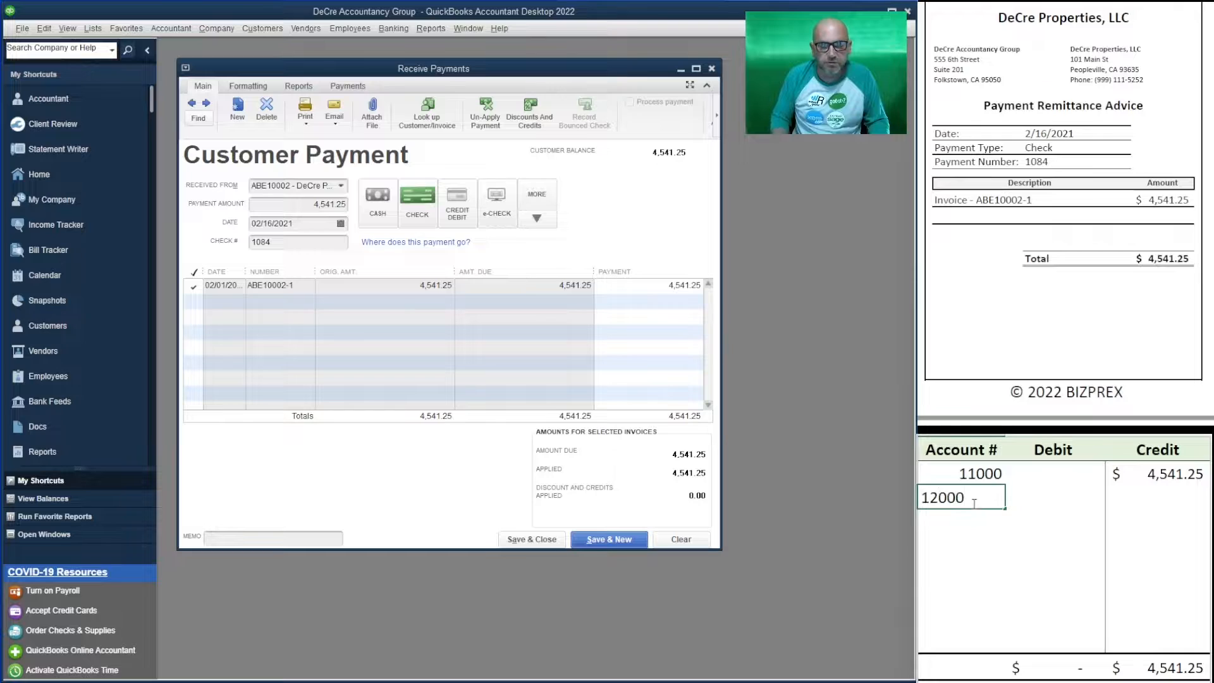
pyautogui.press('Return')
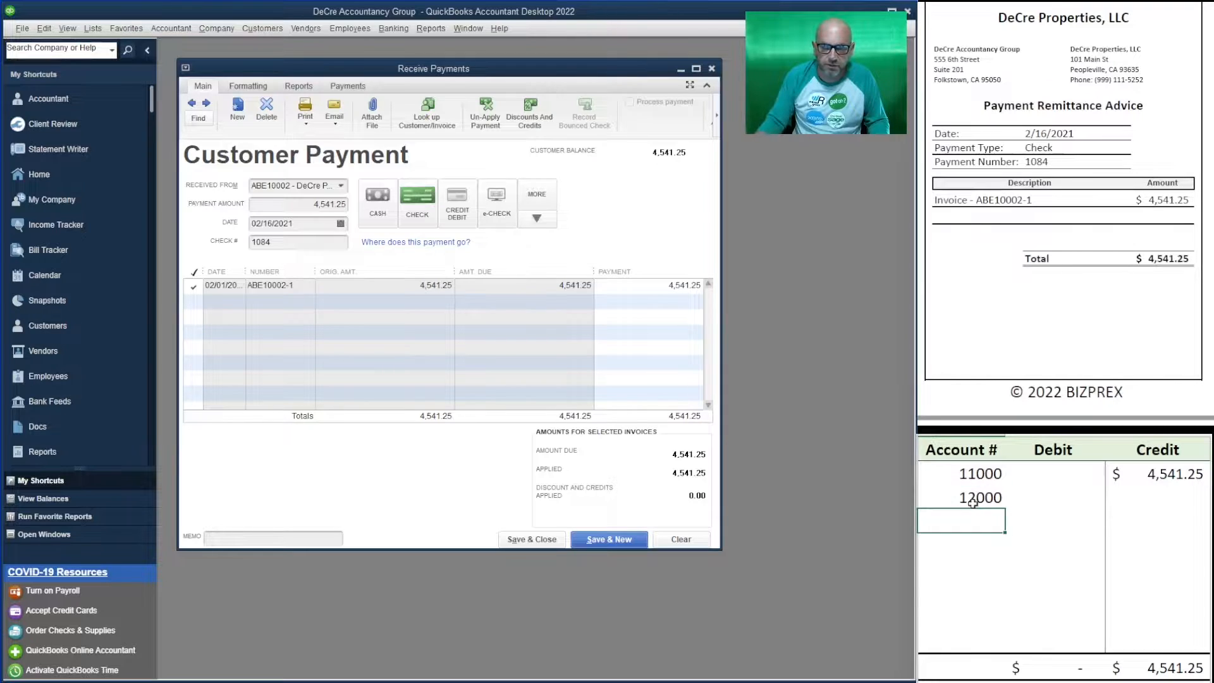
pyautogui.click(1030, 504)
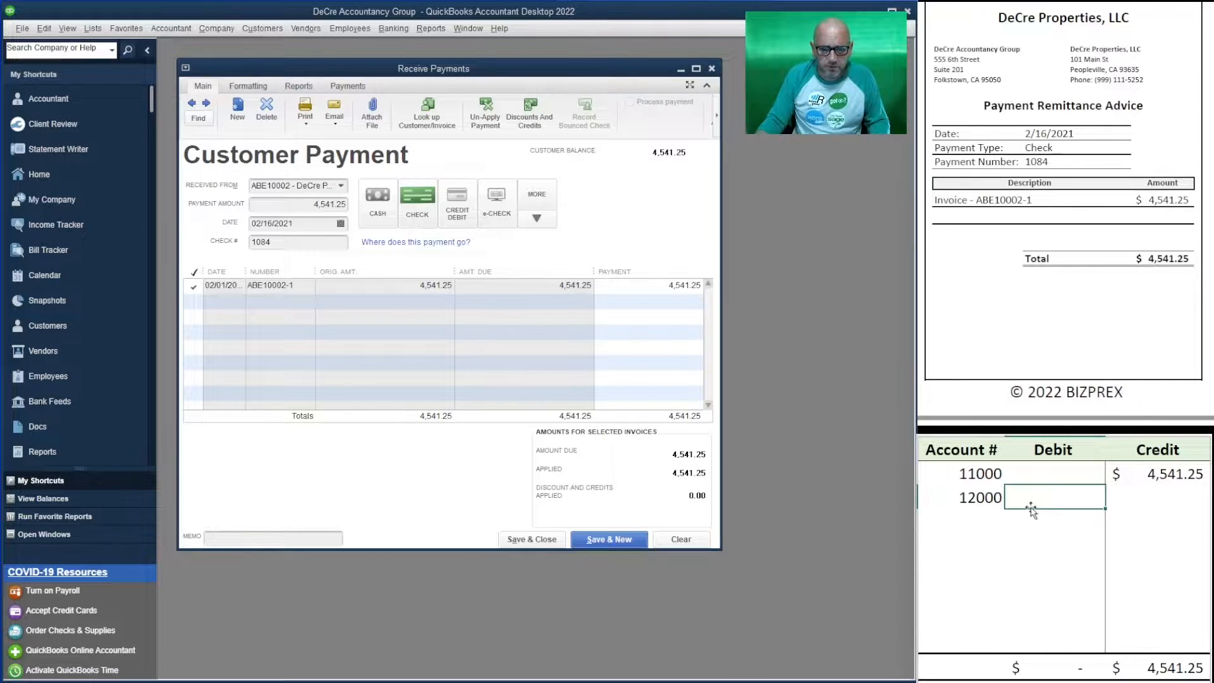
pyautogui.write('4,5')
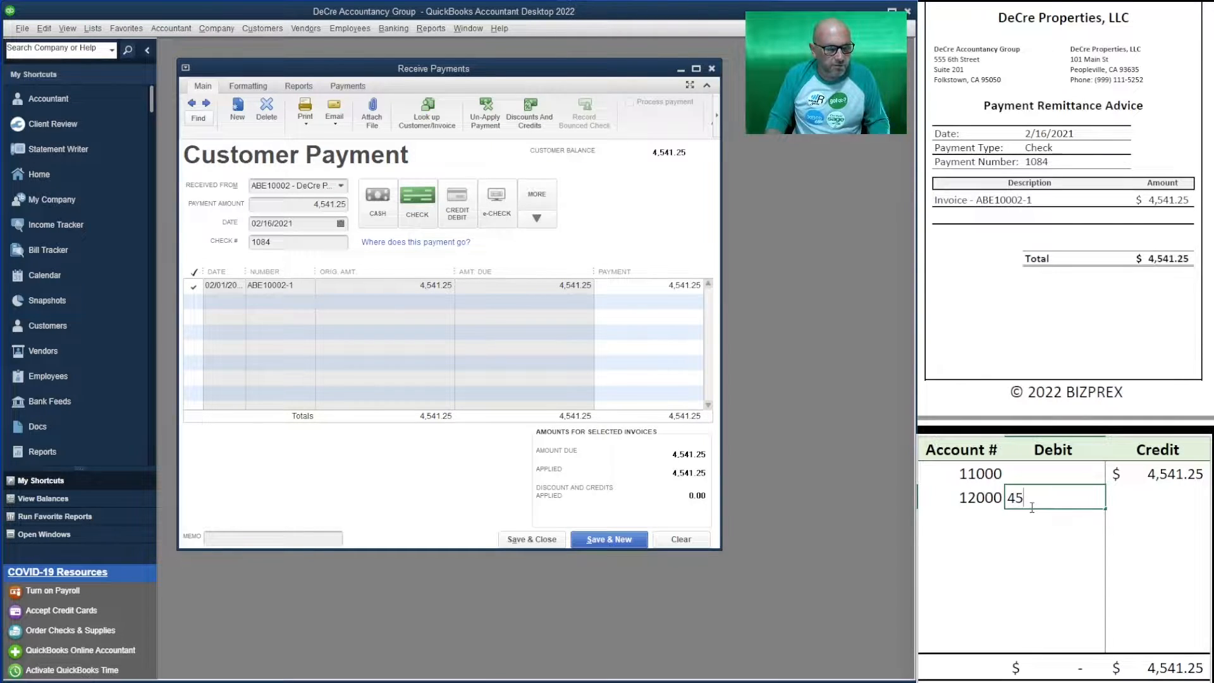
pyautogui.write('51.25')
pyautogui.press('Return')
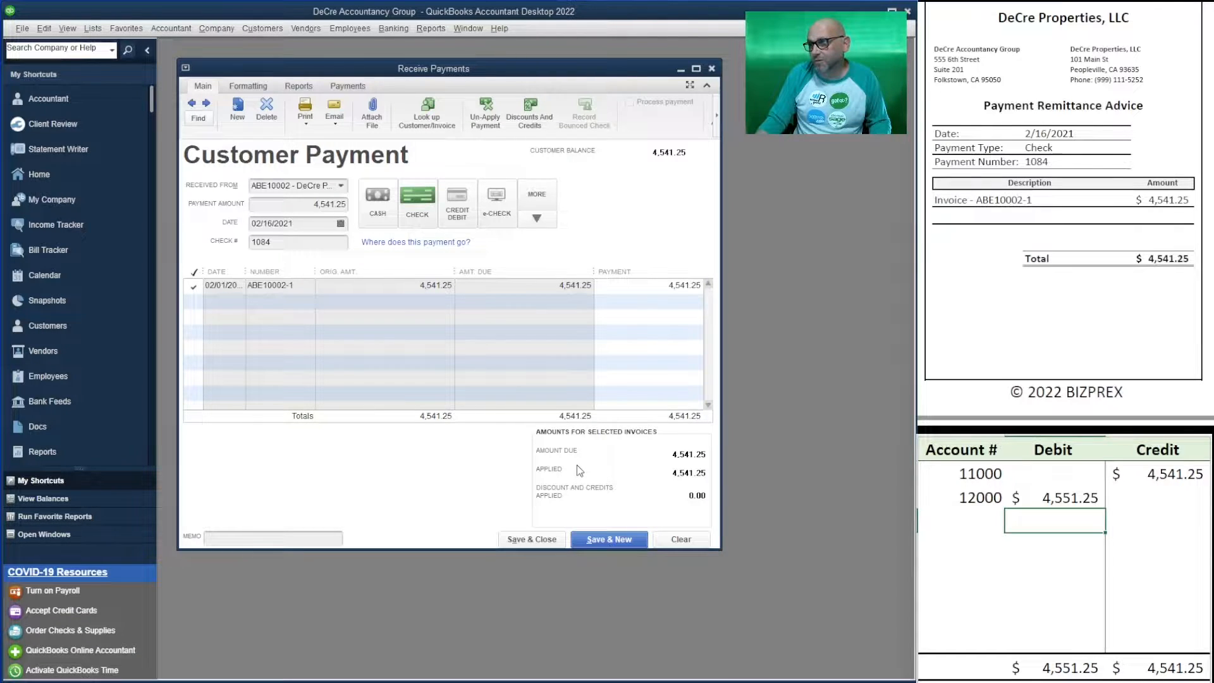
pyautogui.click(427, 28)
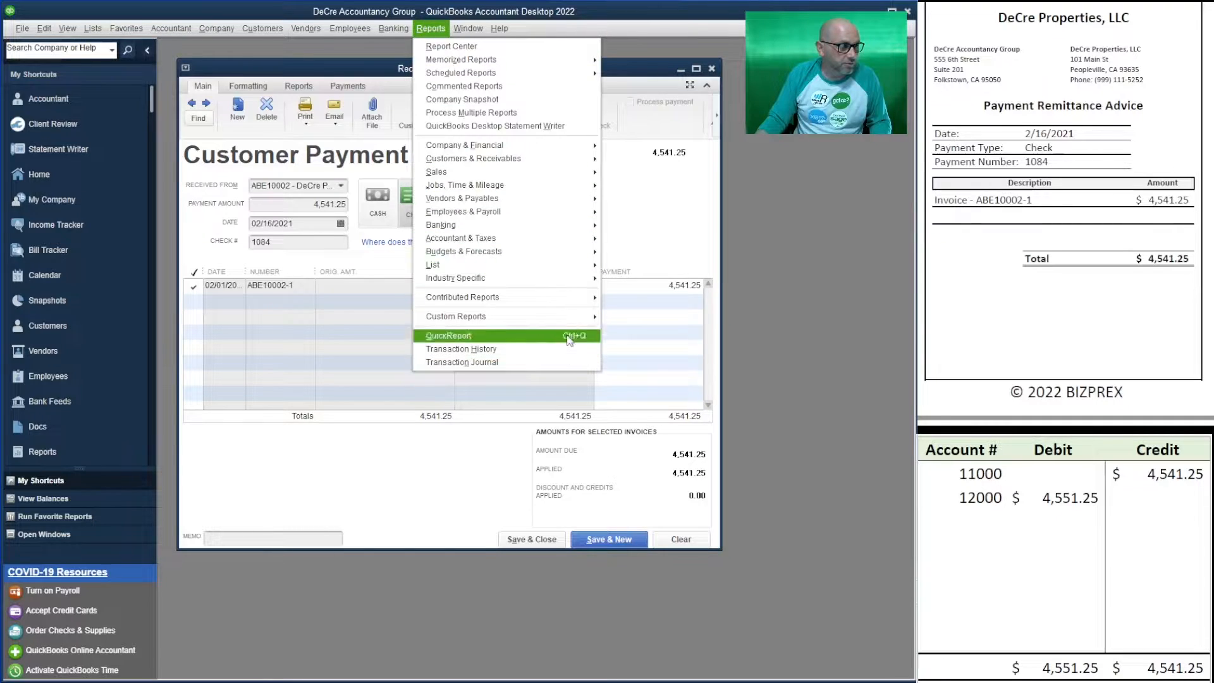
# - Create a Custom Transaction Detail report, reviewing its date filter before accepting the settings
pyautogui.moveTo(576, 318)
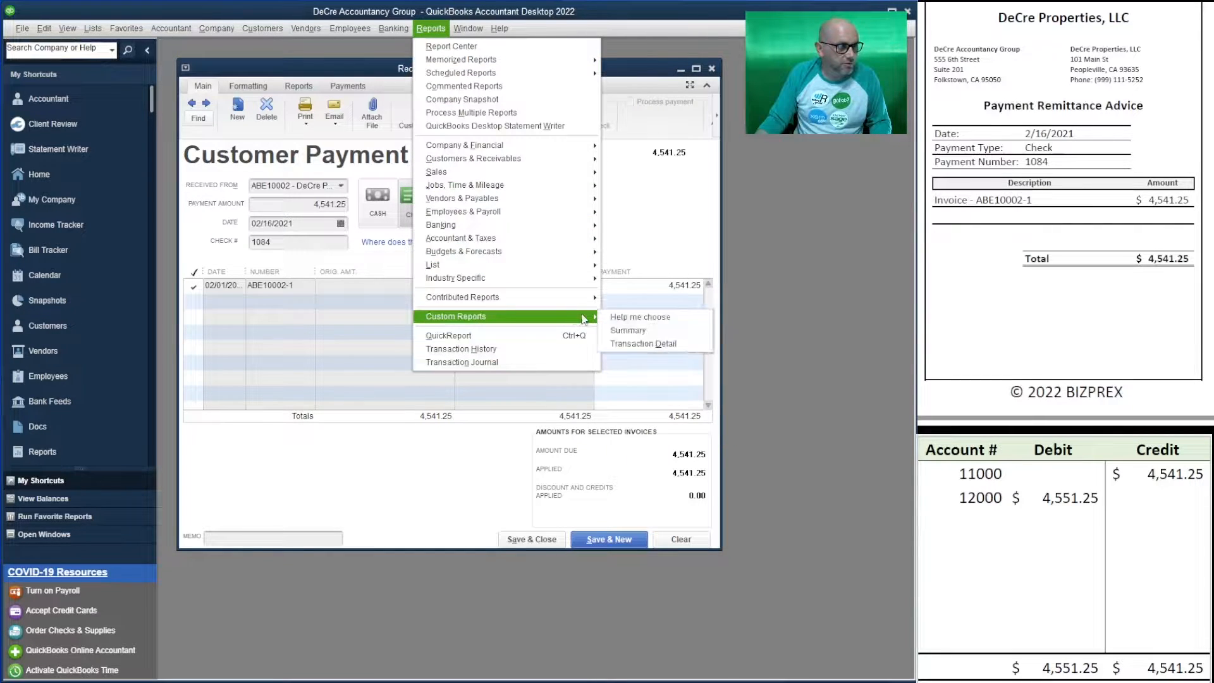
pyautogui.click(623, 345)
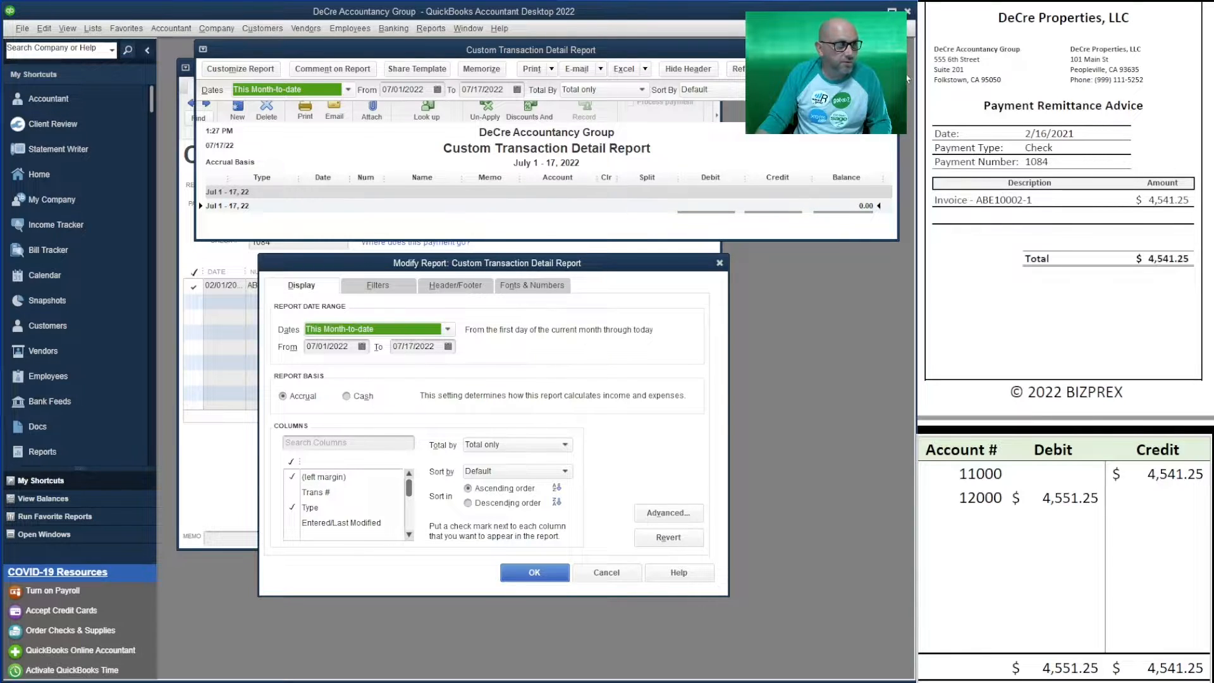
pyautogui.click(380, 291)
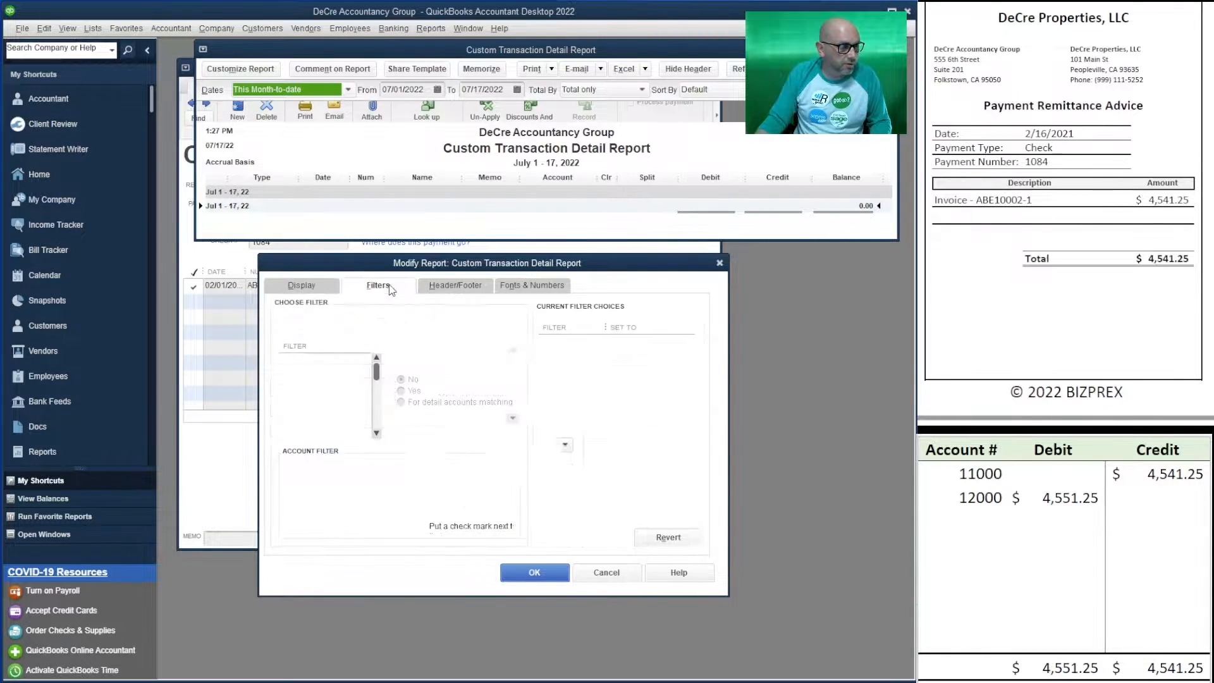
pyautogui.click(638, 342)
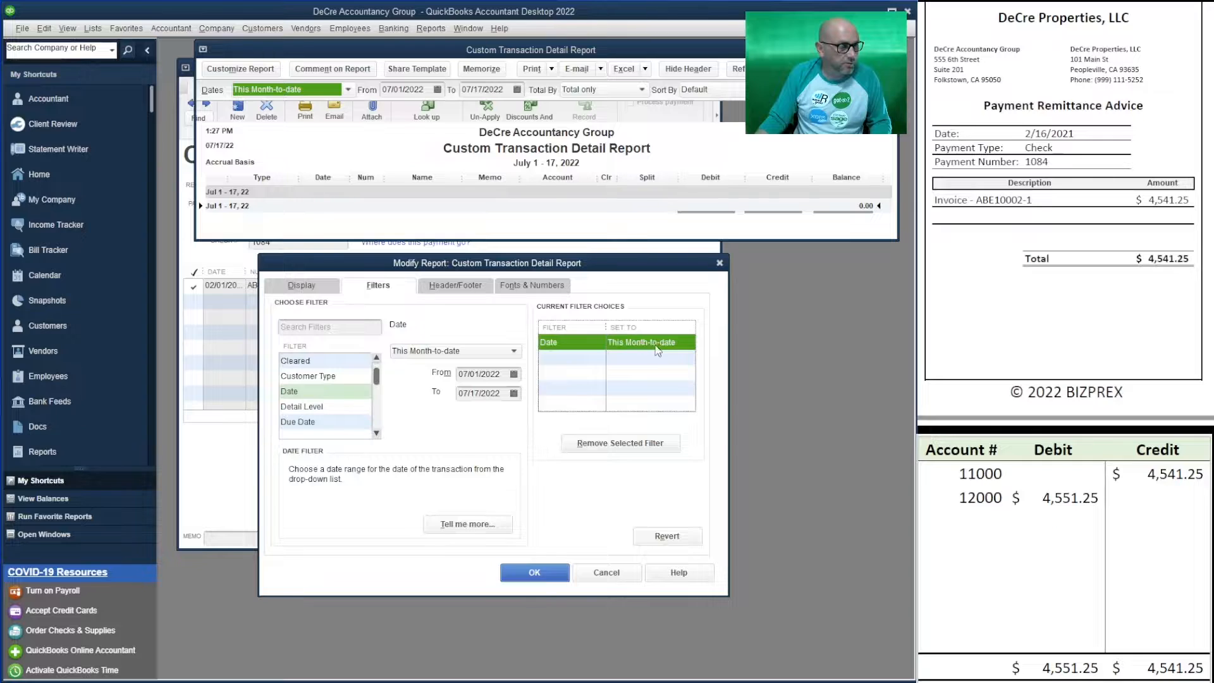
pyautogui.click(534, 572)
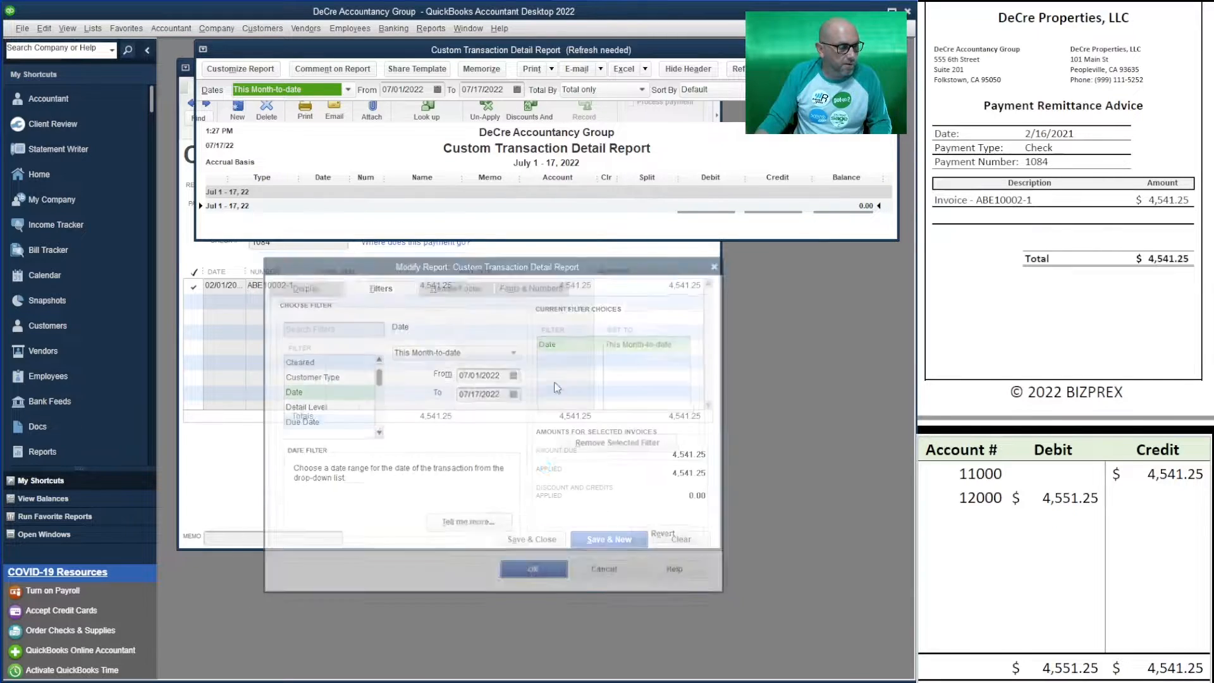
# - Limit the report's From and To dates to 2/16/2021
pyautogui.moveTo(645, 50); pyautogui.dragTo(670, 325)
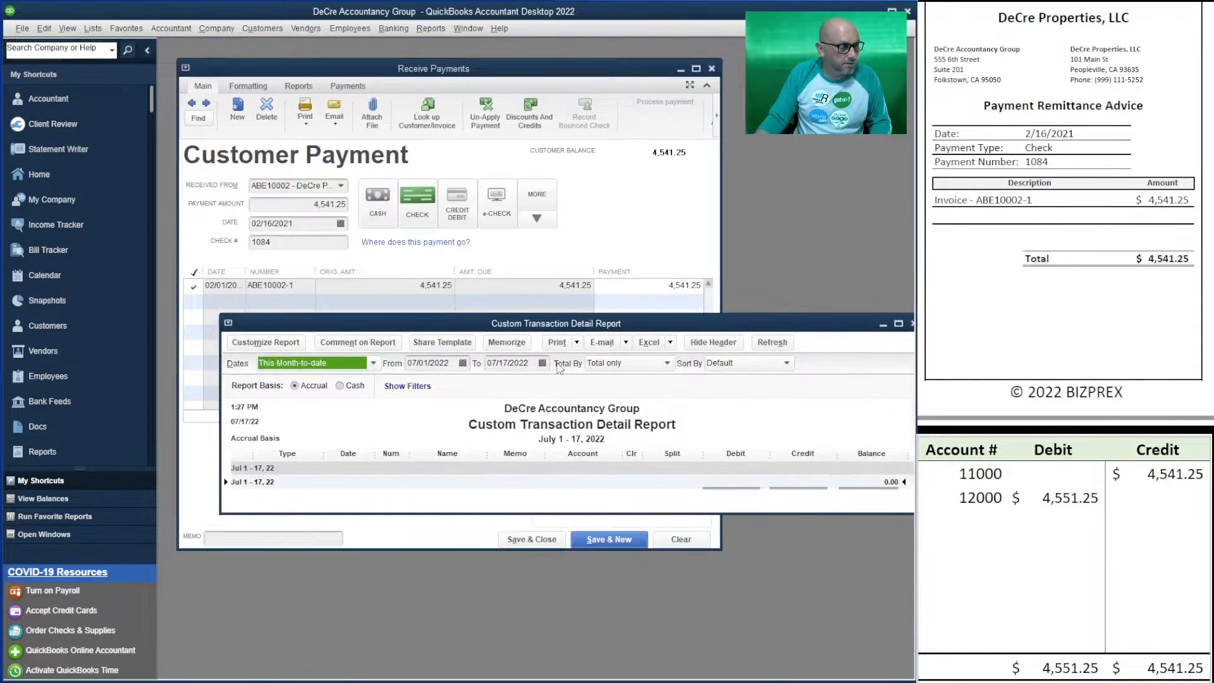
pyautogui.click(436, 363)
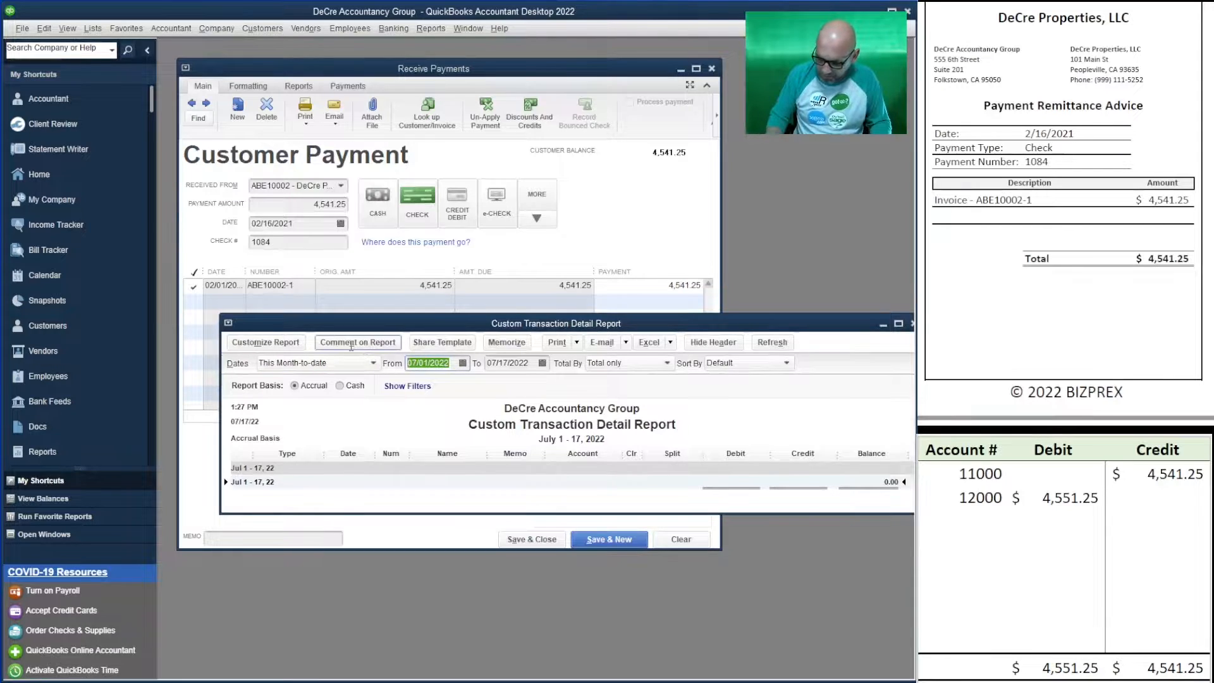
pyautogui.write('2/16/2021')
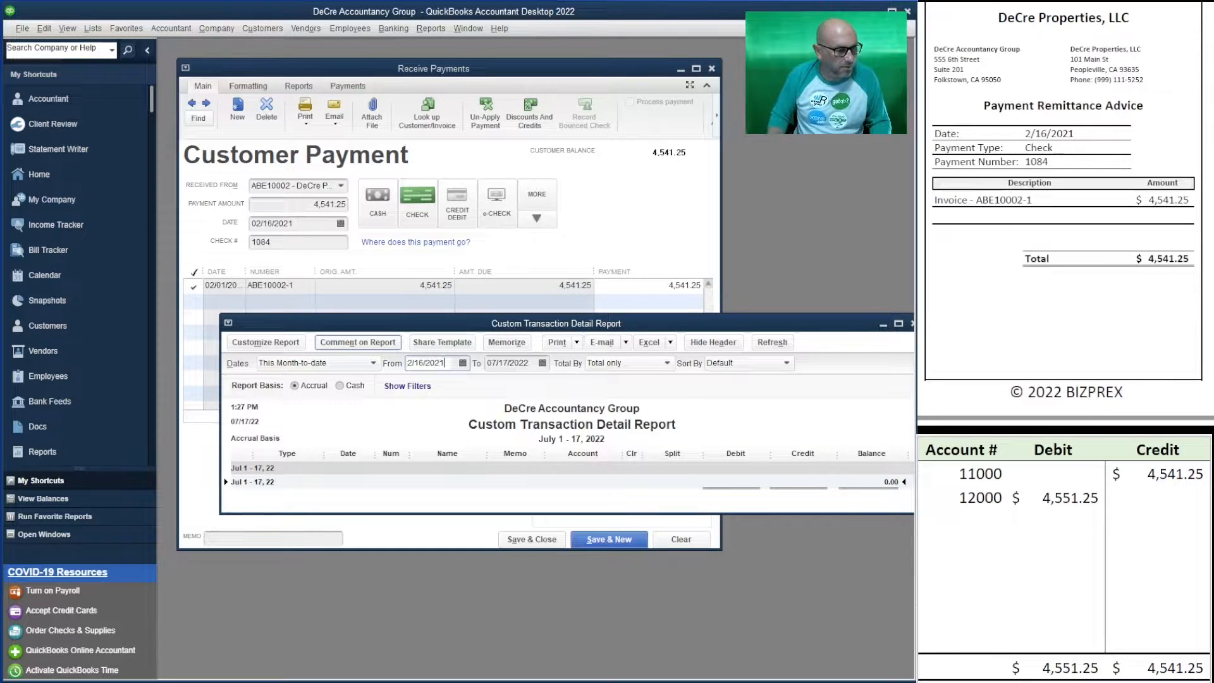
pyautogui.press('Tab')
pyautogui.write('2/16/2021')
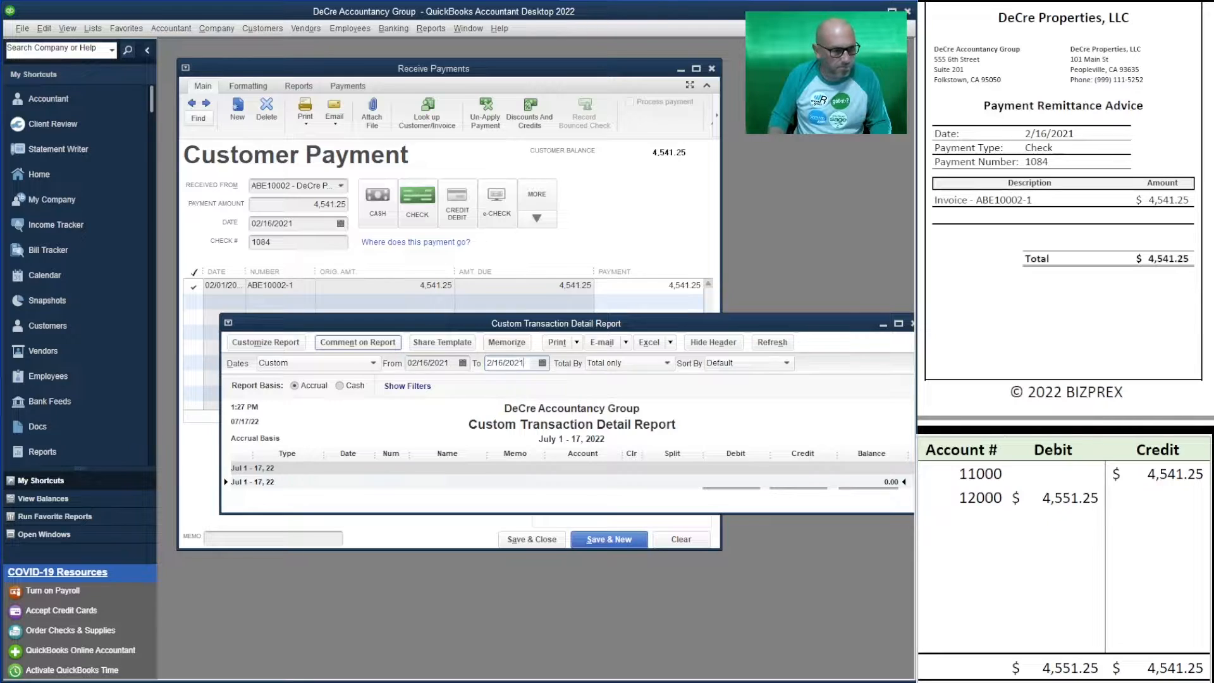
pyautogui.press('Tab')
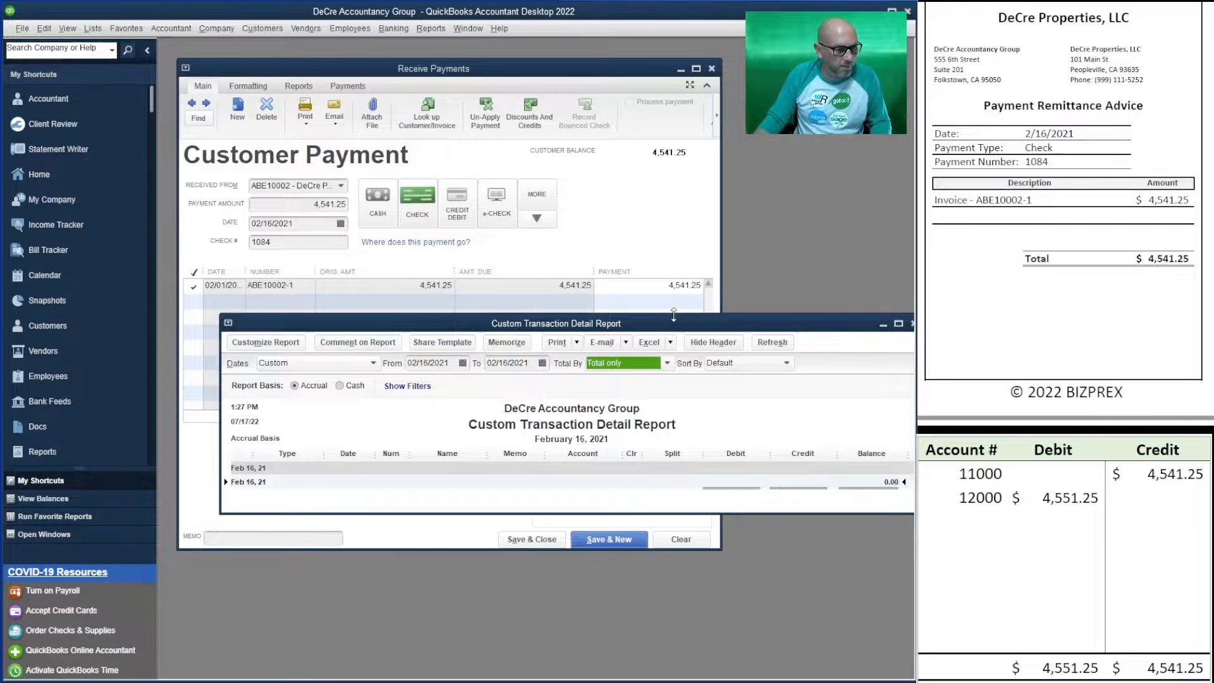
# - Resize and reposition the report window so the payment form sits in front
pyautogui.moveTo(698, 327); pyautogui.dragTo(656, 125)
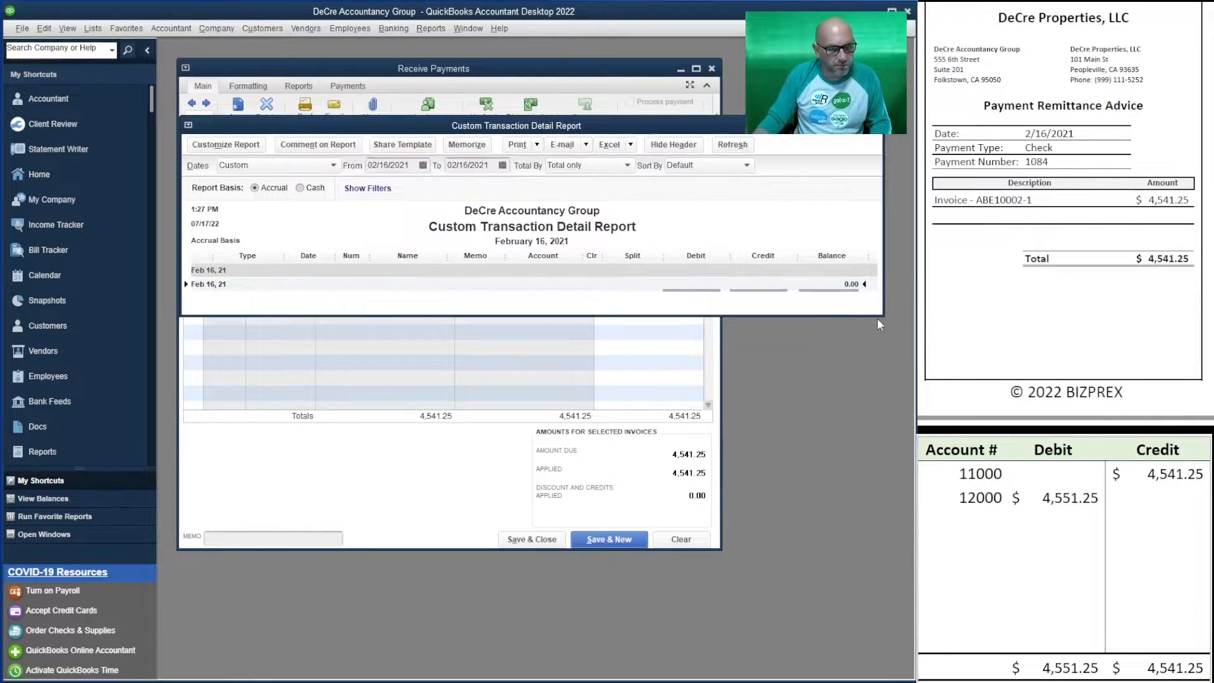
pyautogui.moveTo(878, 317); pyautogui.dragTo(879, 425)
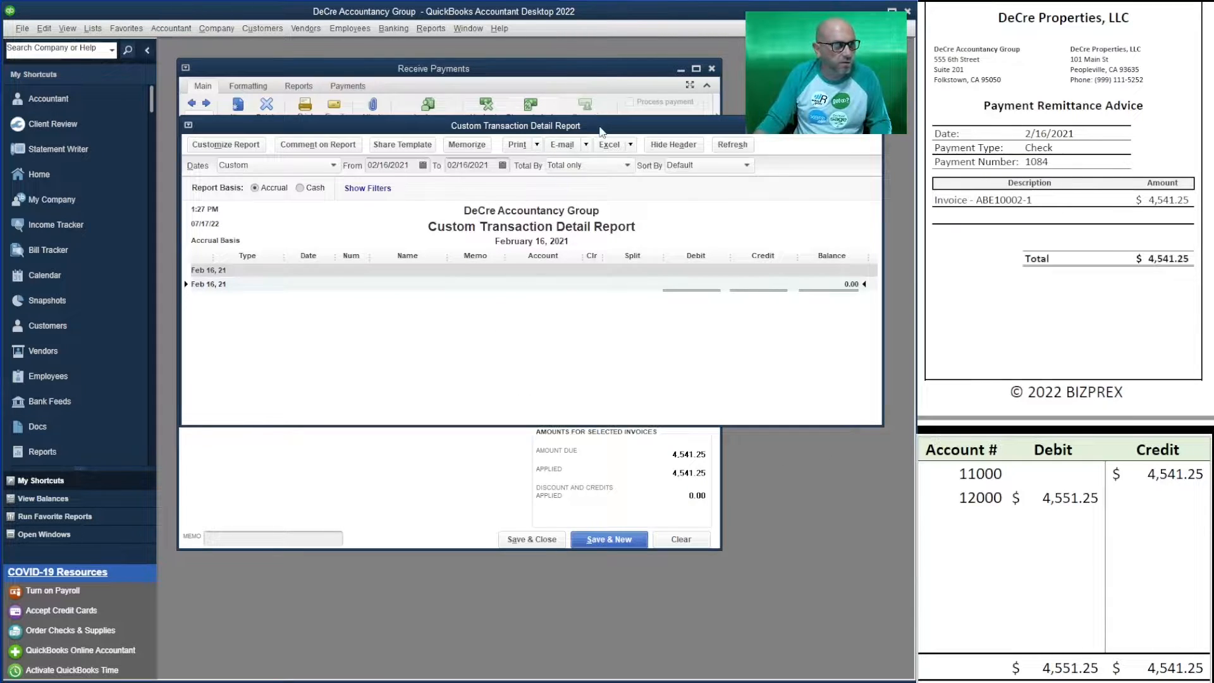
pyautogui.moveTo(600, 130); pyautogui.dragTo(597, 212)
pyautogui.click(610, 75)
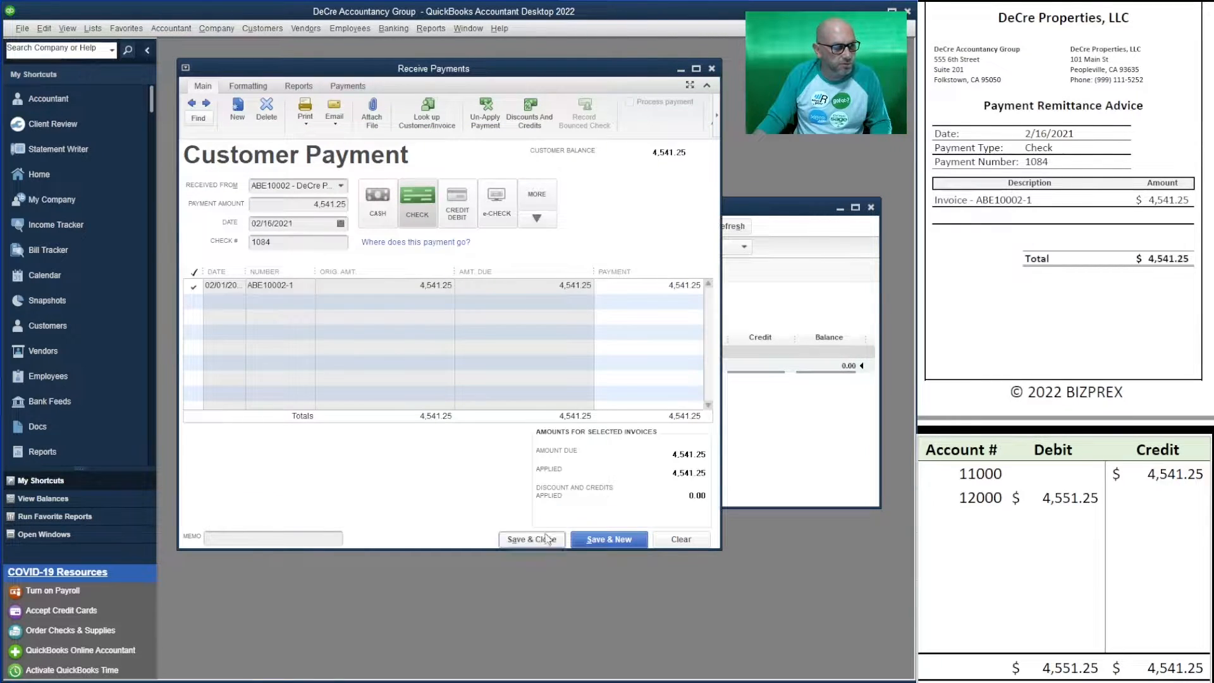
# - Save the 4,541.25 payment and widen the report's Account and Split columns to read full account names
pyautogui.click(590, 539)
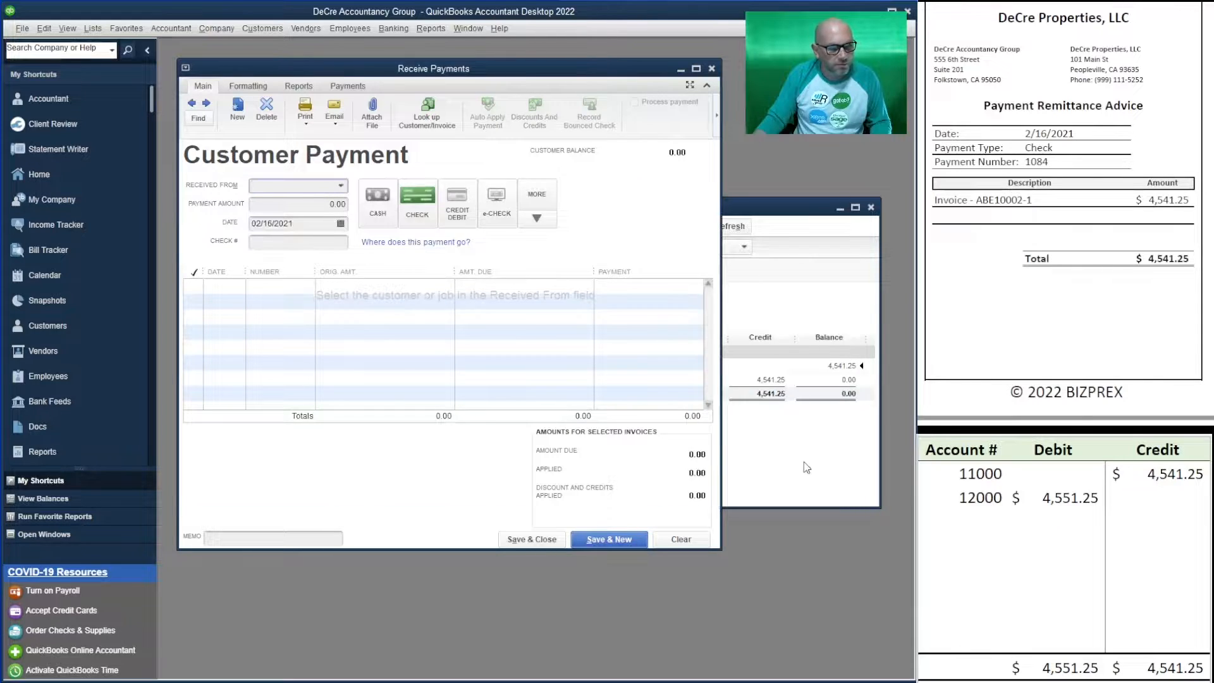
pyautogui.click(808, 468)
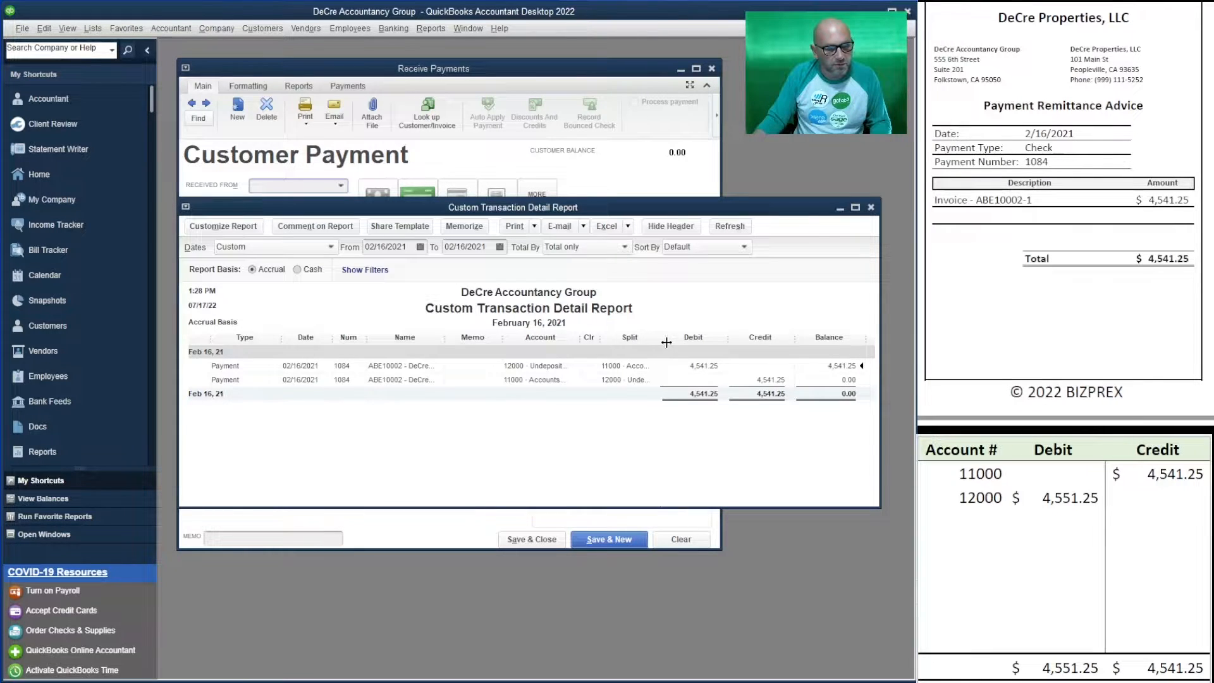
pyautogui.moveTo(661, 340); pyautogui.dragTo(691, 344)
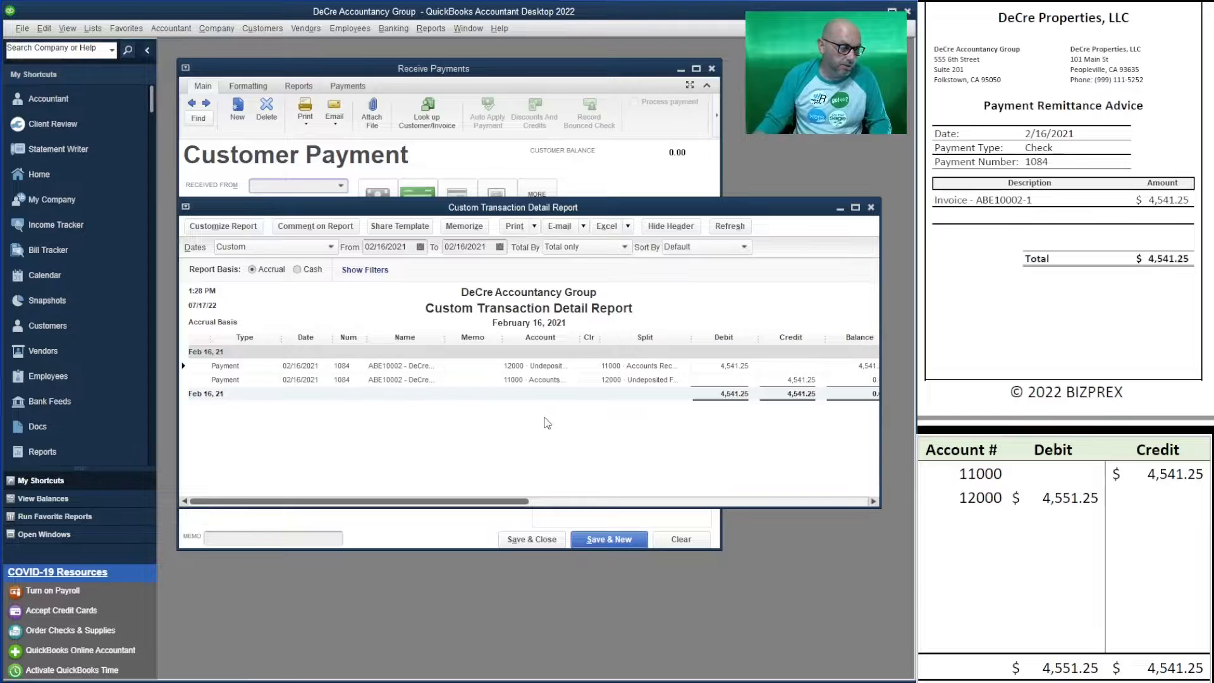
pyautogui.moveTo(501, 339); pyautogui.dragTo(471, 344)
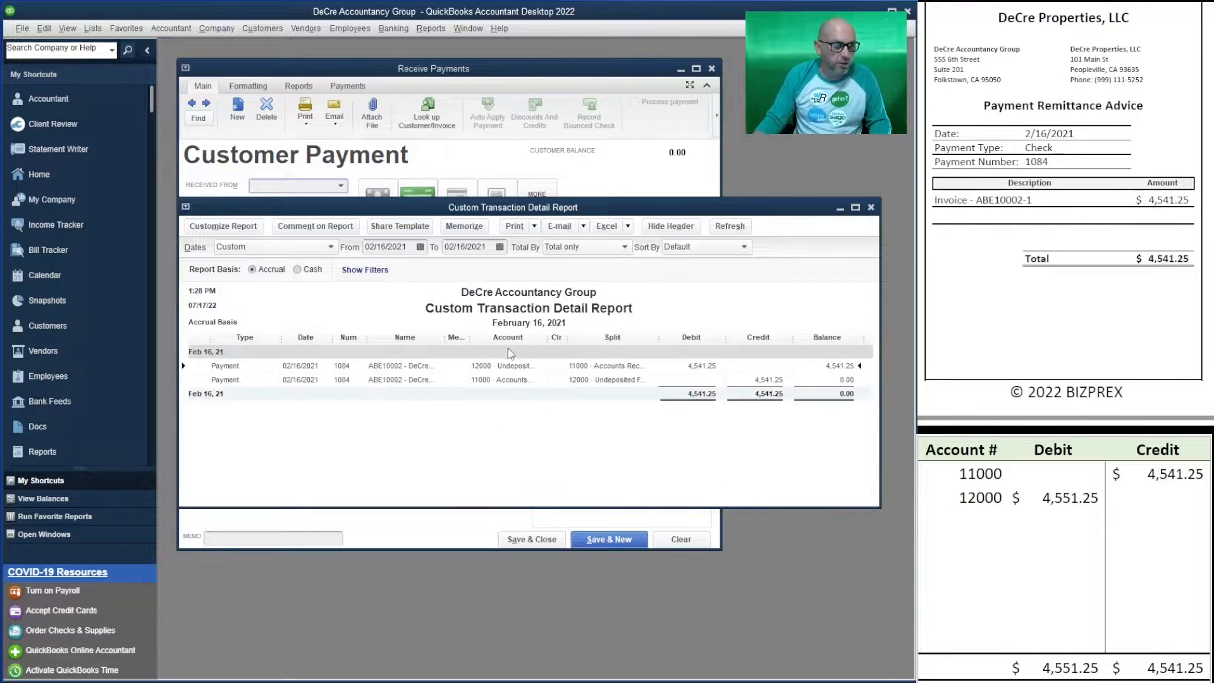
pyautogui.moveTo(548, 344); pyautogui.dragTo(580, 343)
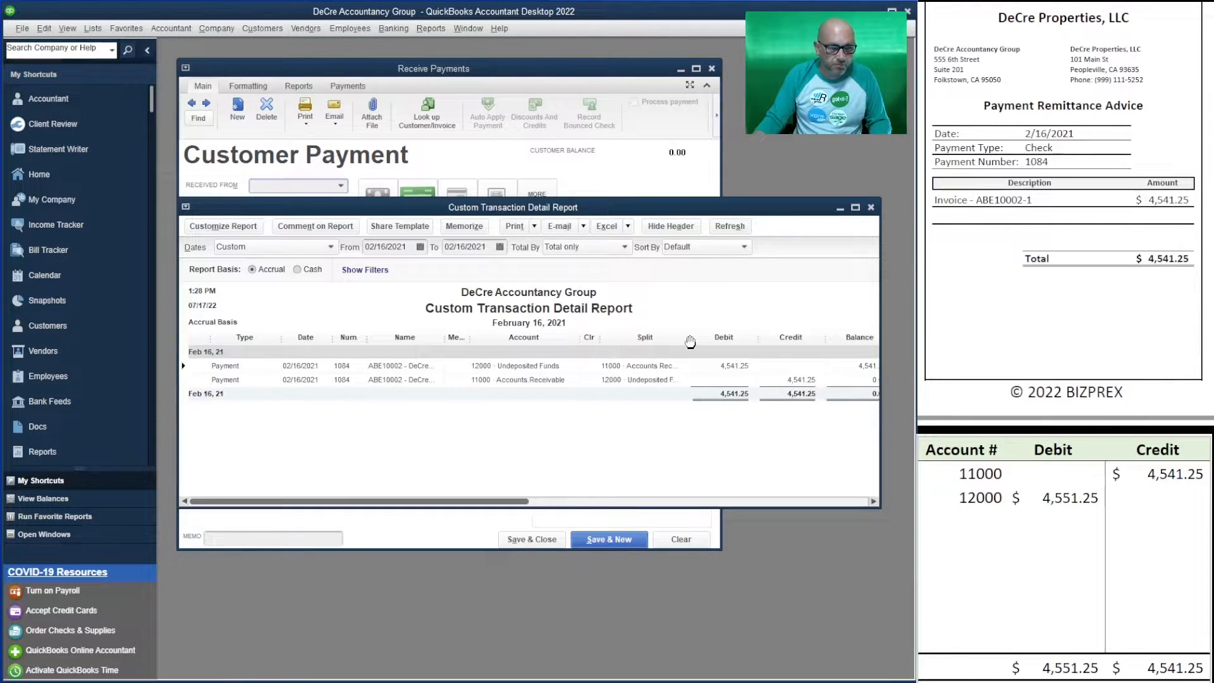
pyautogui.moveTo(691, 341); pyautogui.dragTo(706, 341)
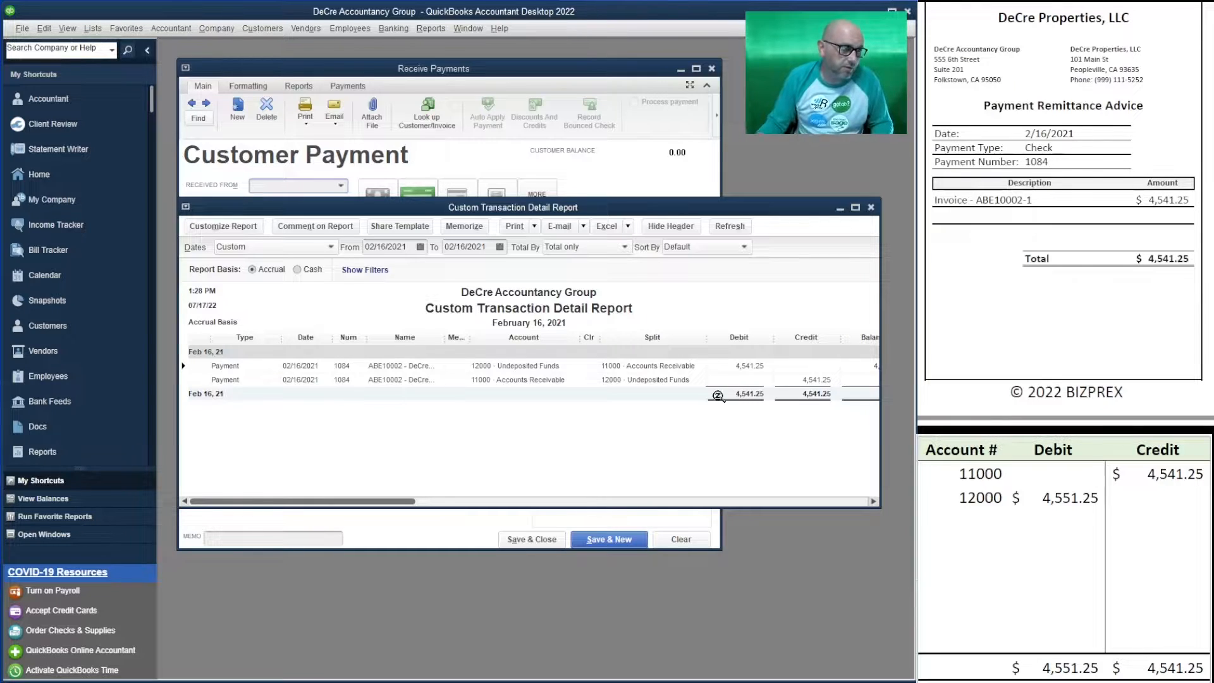
# - Close the transaction detail report without memorizing it
pyautogui.click(422, 29)
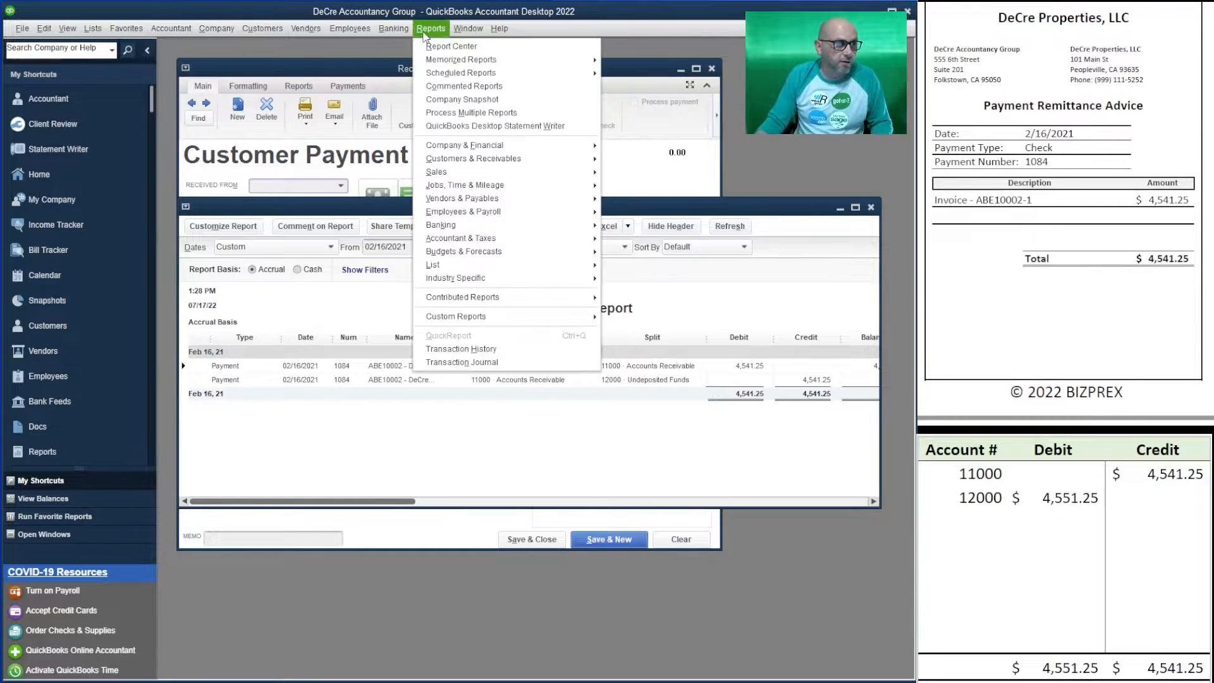
pyautogui.moveTo(504, 326)
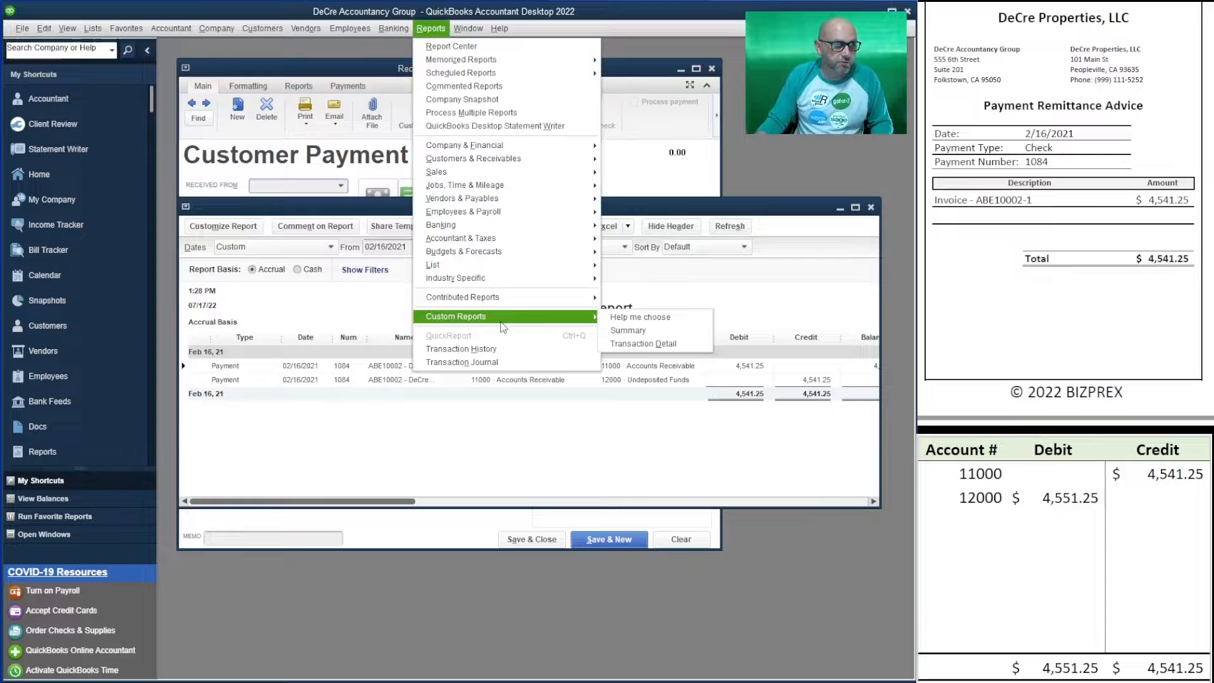
pyautogui.click(643, 344)
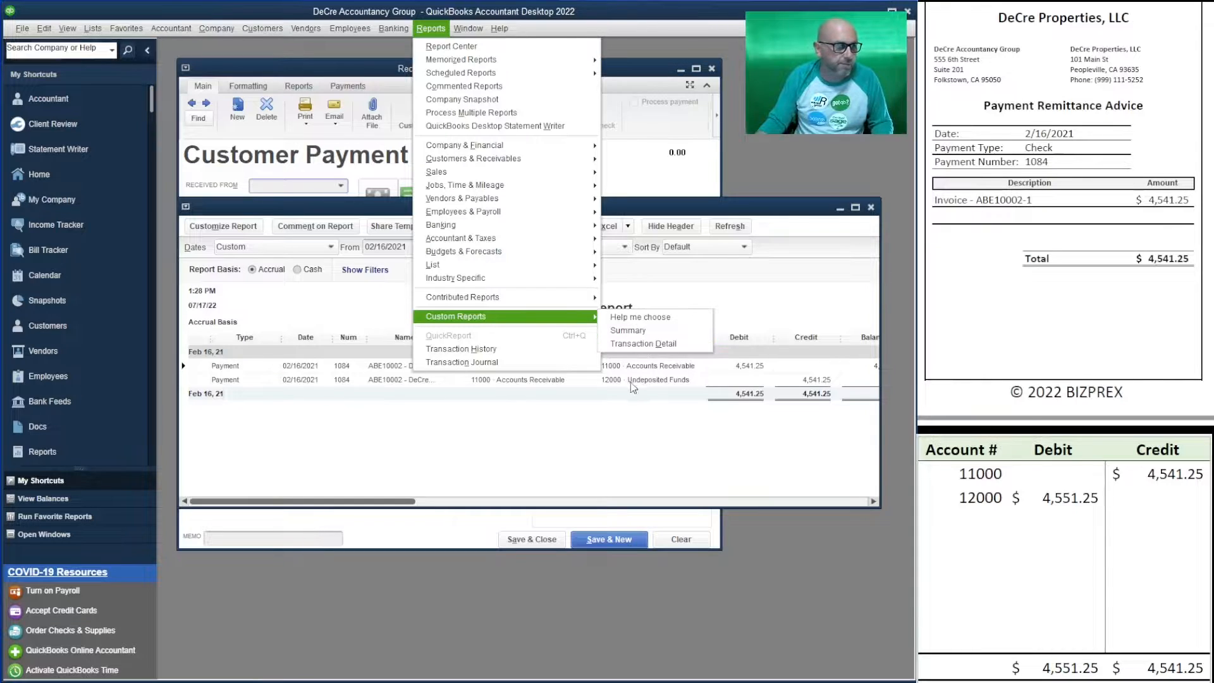
pyautogui.click(871, 208)
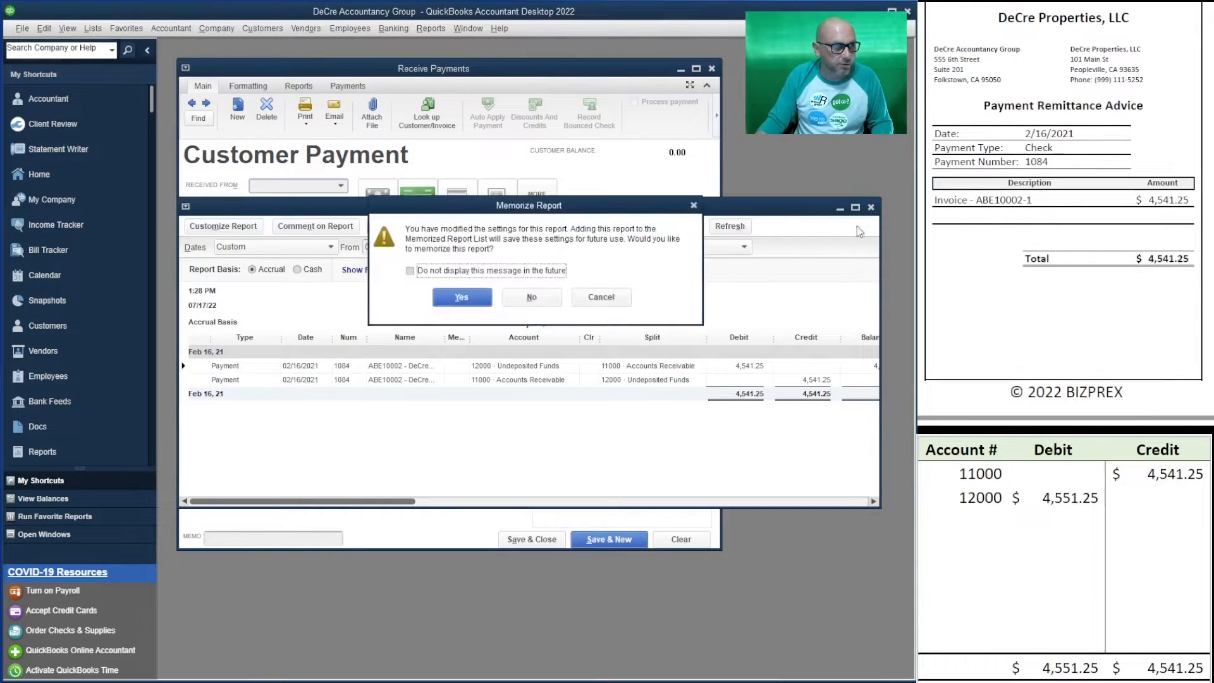
pyautogui.click(531, 297)
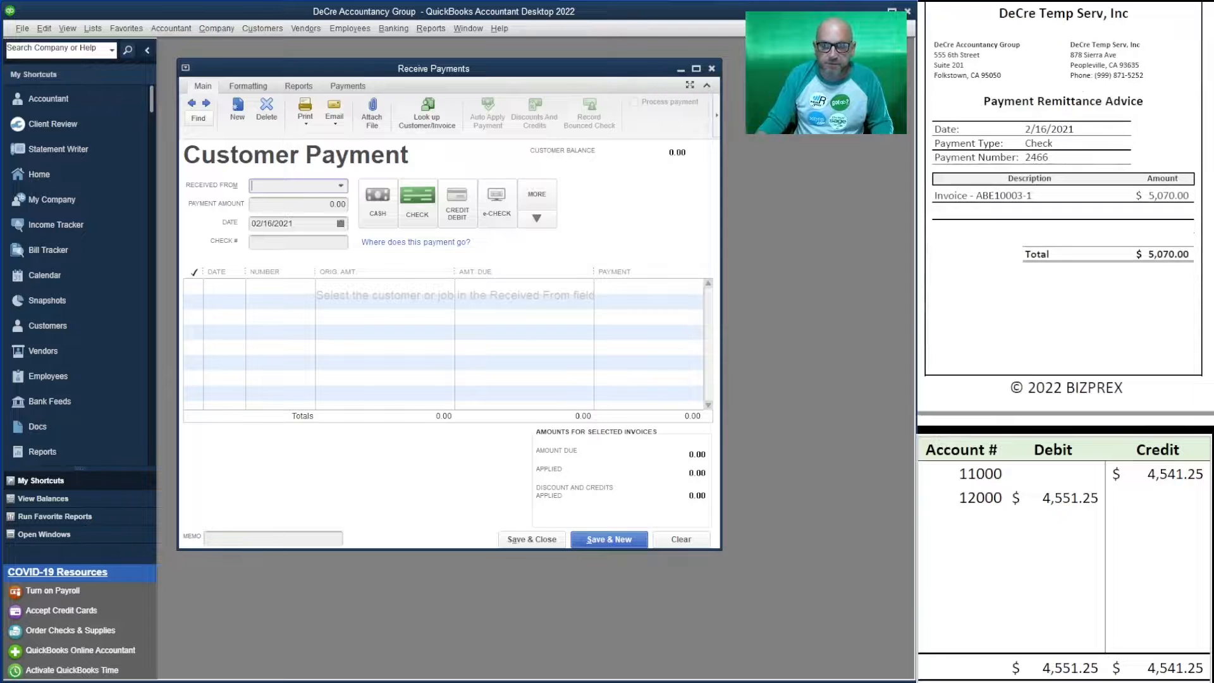
# - Enter a 5,070.00 check payment from DeCre Temp Serv
pyautogui.click(341, 186)
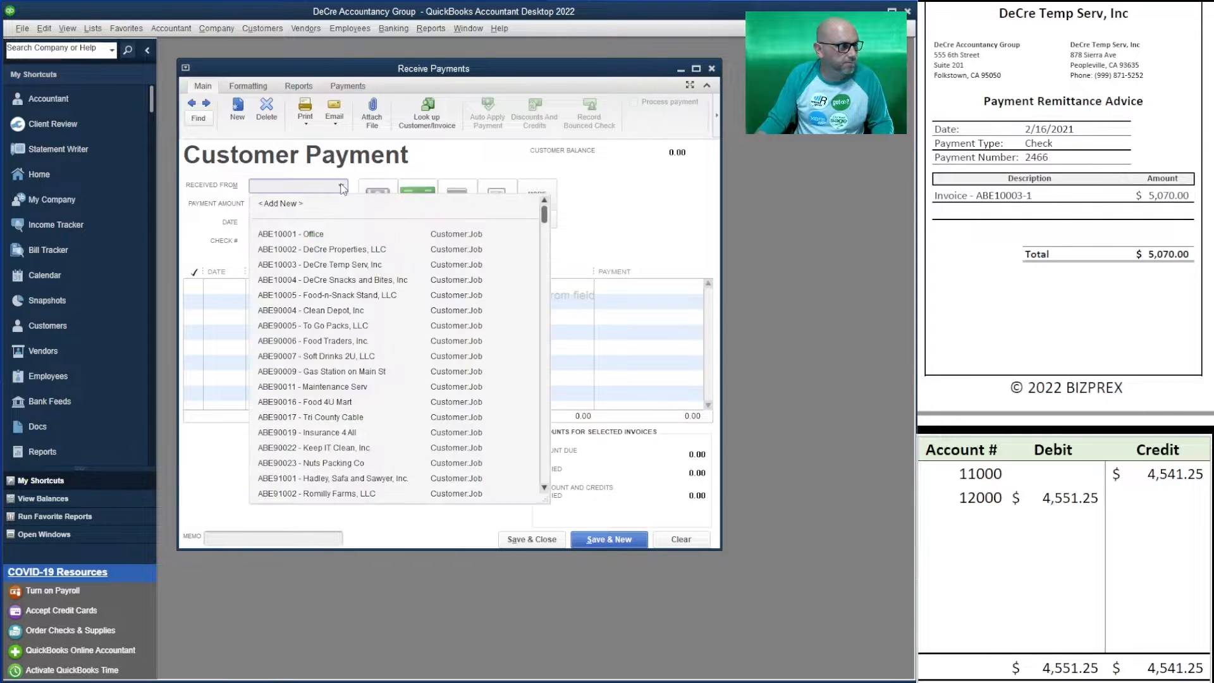
pyautogui.click(362, 264)
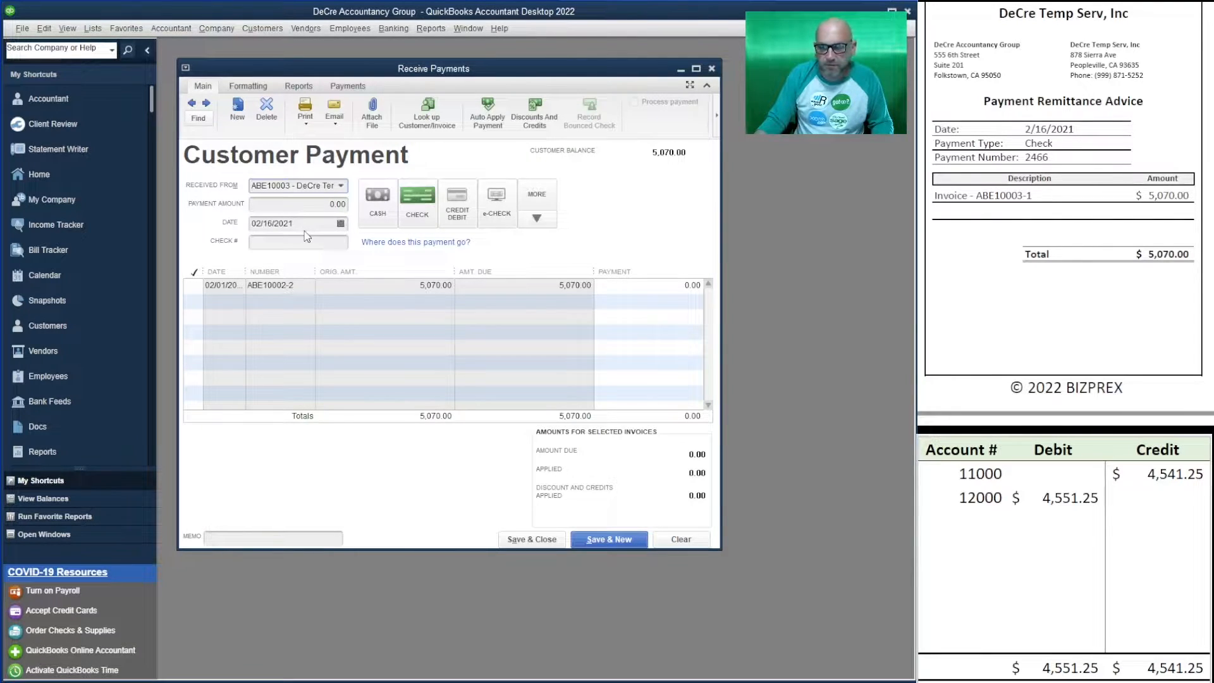
pyautogui.press('Tab')
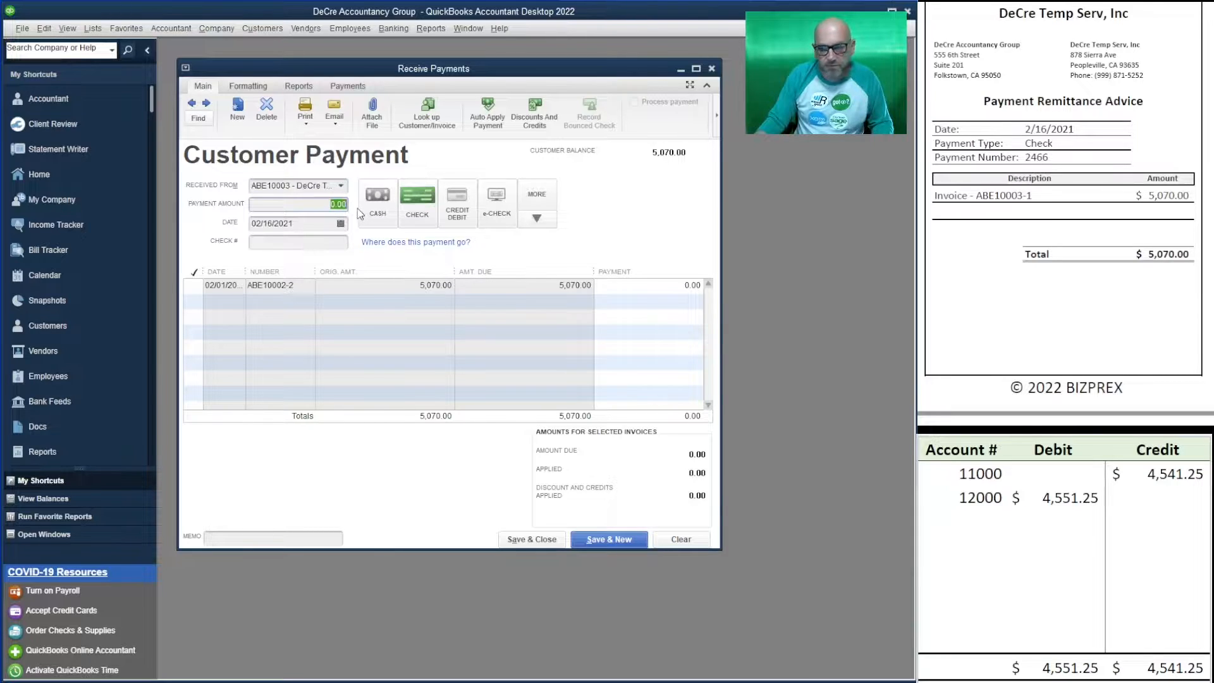
pyautogui.write('5070')
pyautogui.press('Tab')
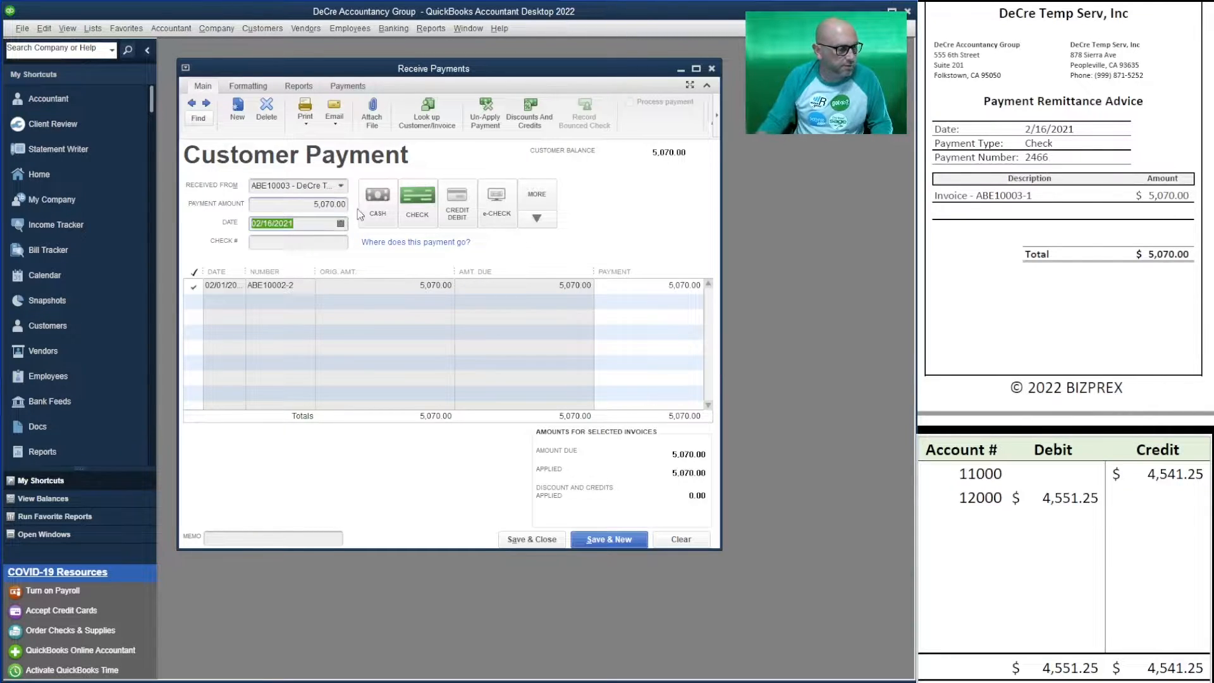
pyautogui.click(417, 206)
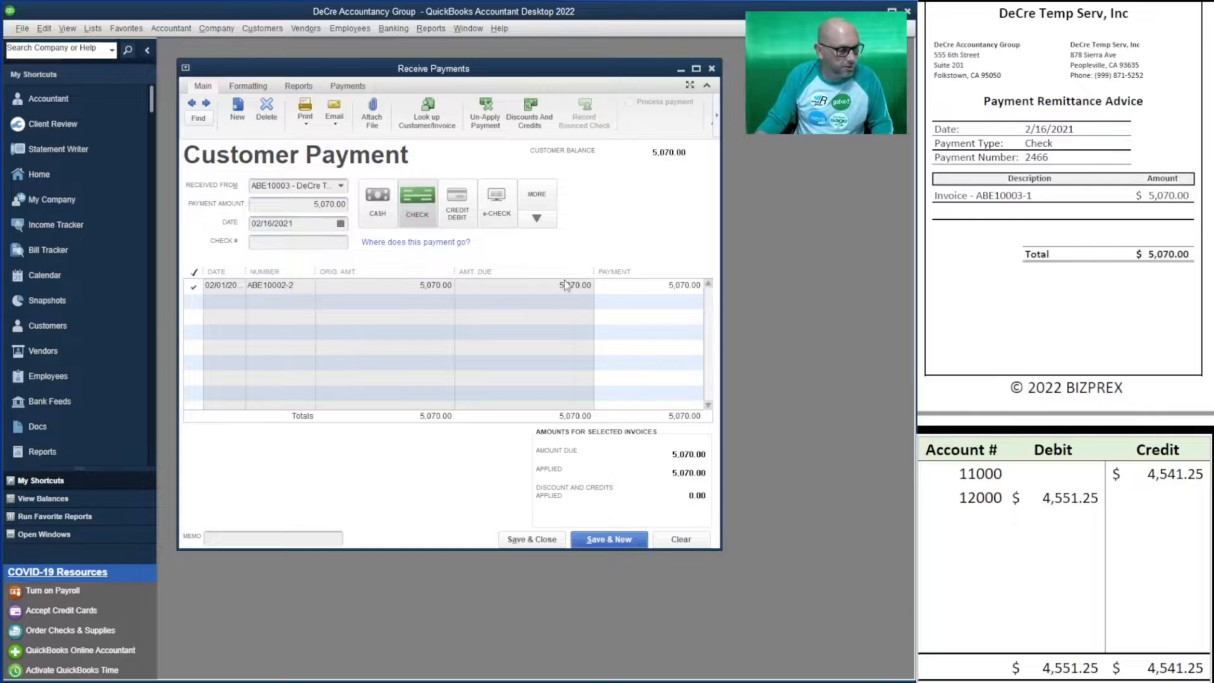
# - Set the worksheet's 11000 credit and 12000 debit to 5,070.00
pyautogui.click(1177, 477)
pyautogui.write('5070')
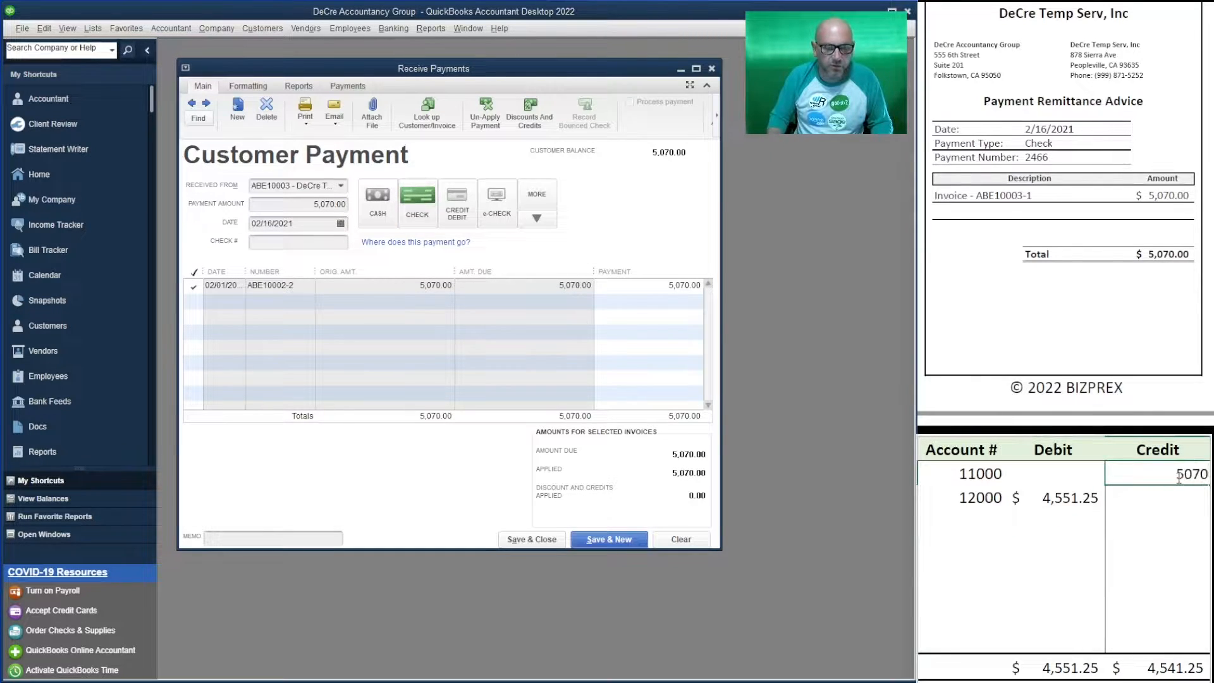
pyautogui.press('Return')
pyautogui.press('Left')
pyautogui.press('Left')
pyautogui.press('Right')
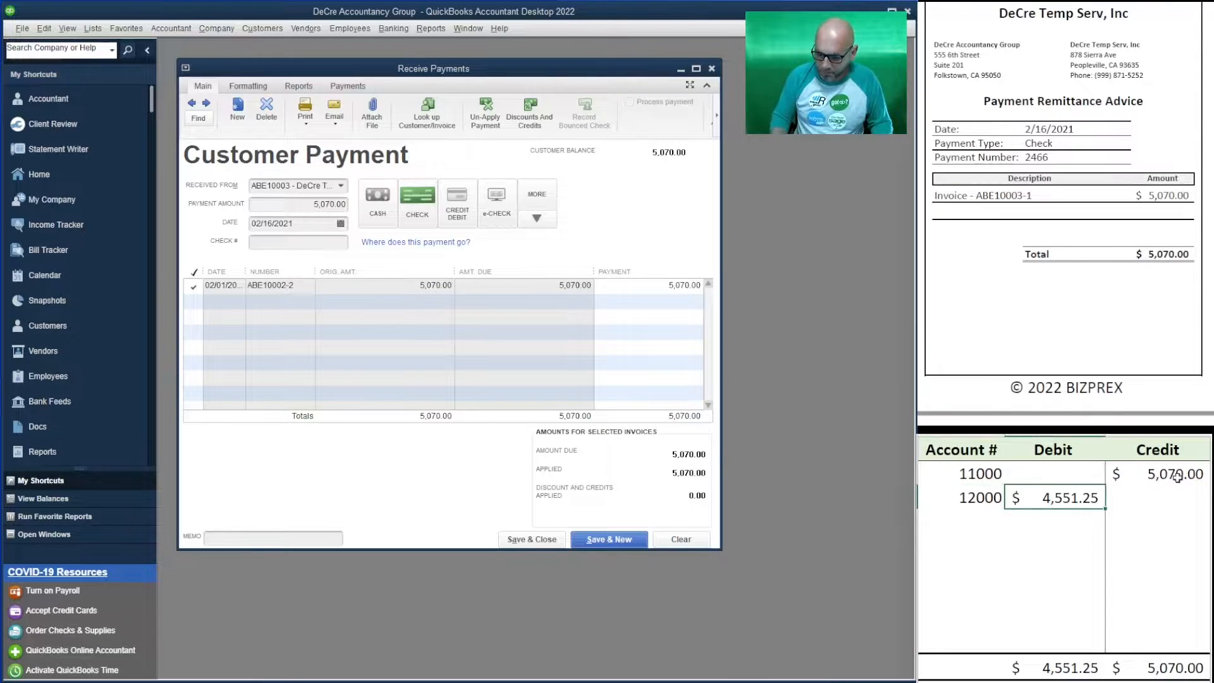
pyautogui.write('5070')
pyautogui.press('Return')
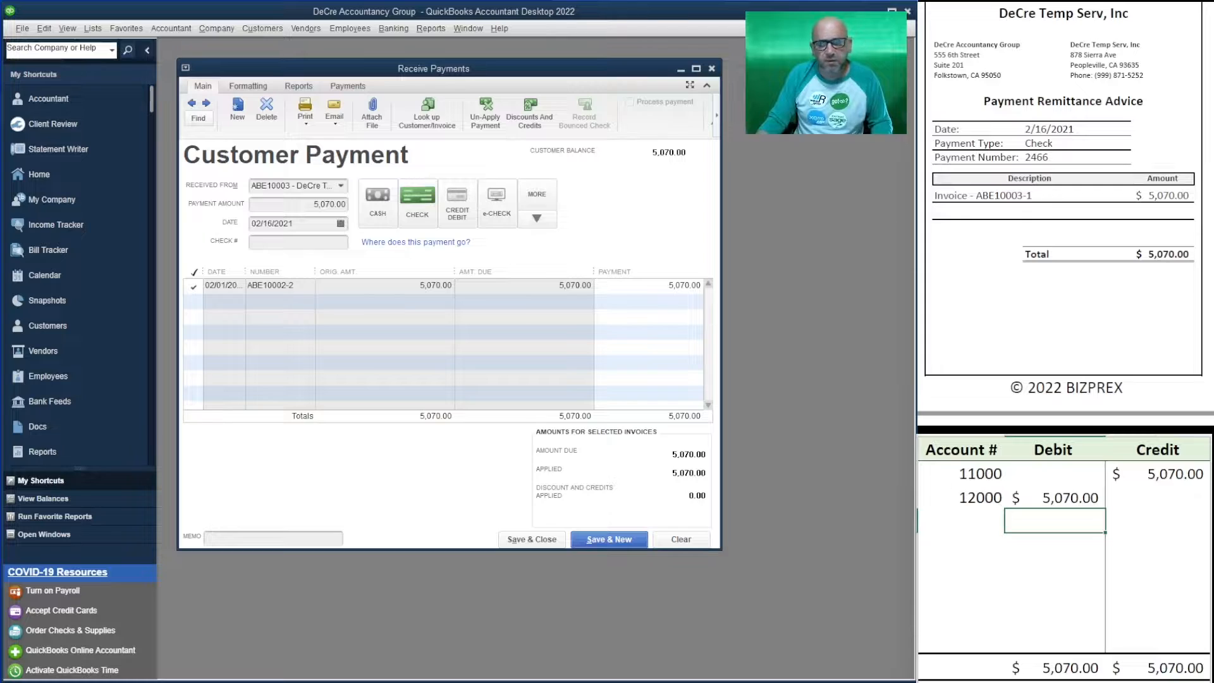
# - Enter check number 2466 and save the payment
pyautogui.click(311, 242)
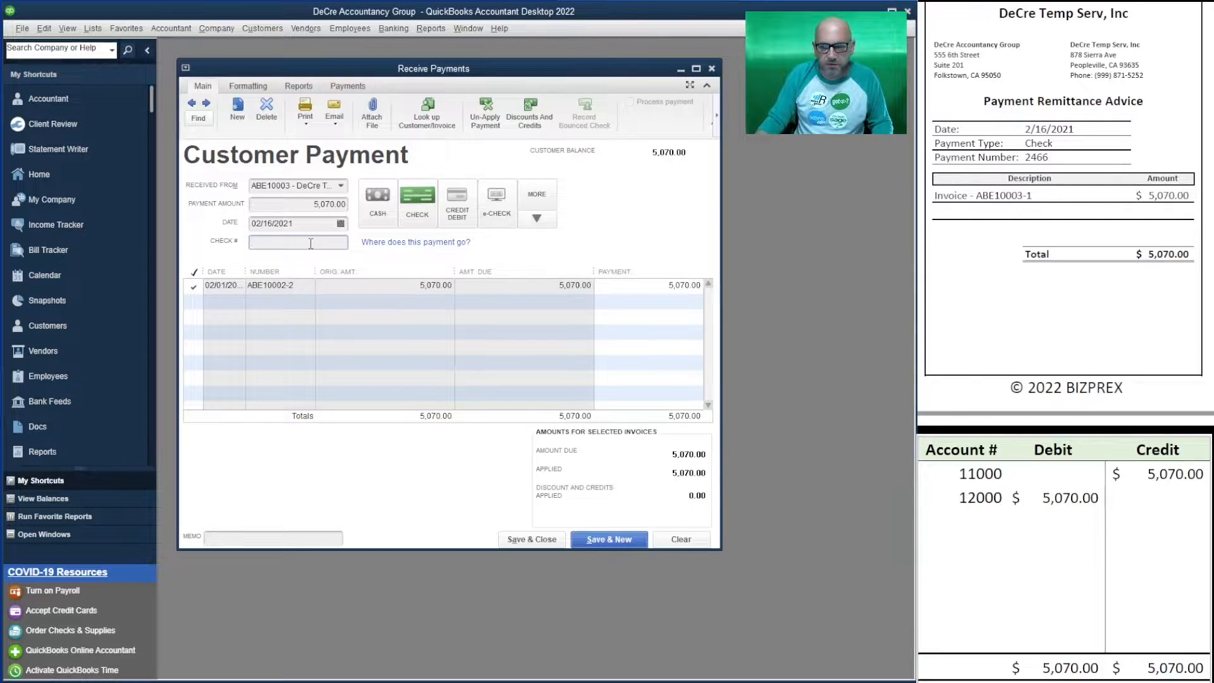
pyautogui.write('2466')
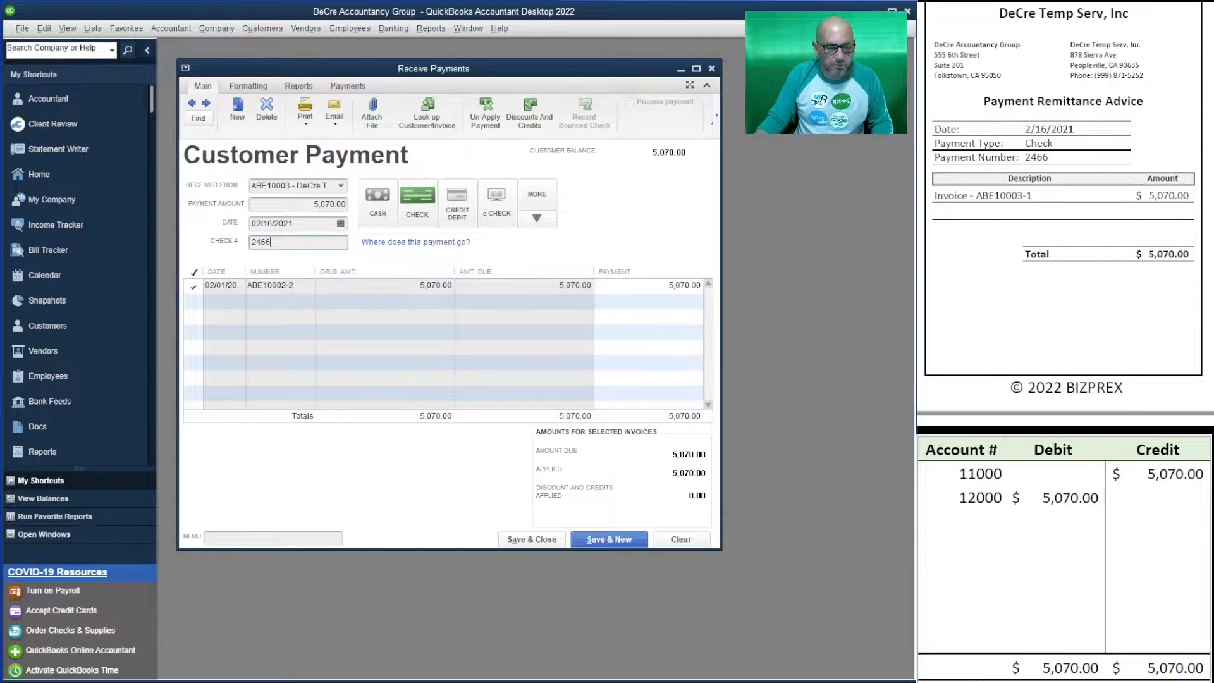
pyautogui.click(610, 539)
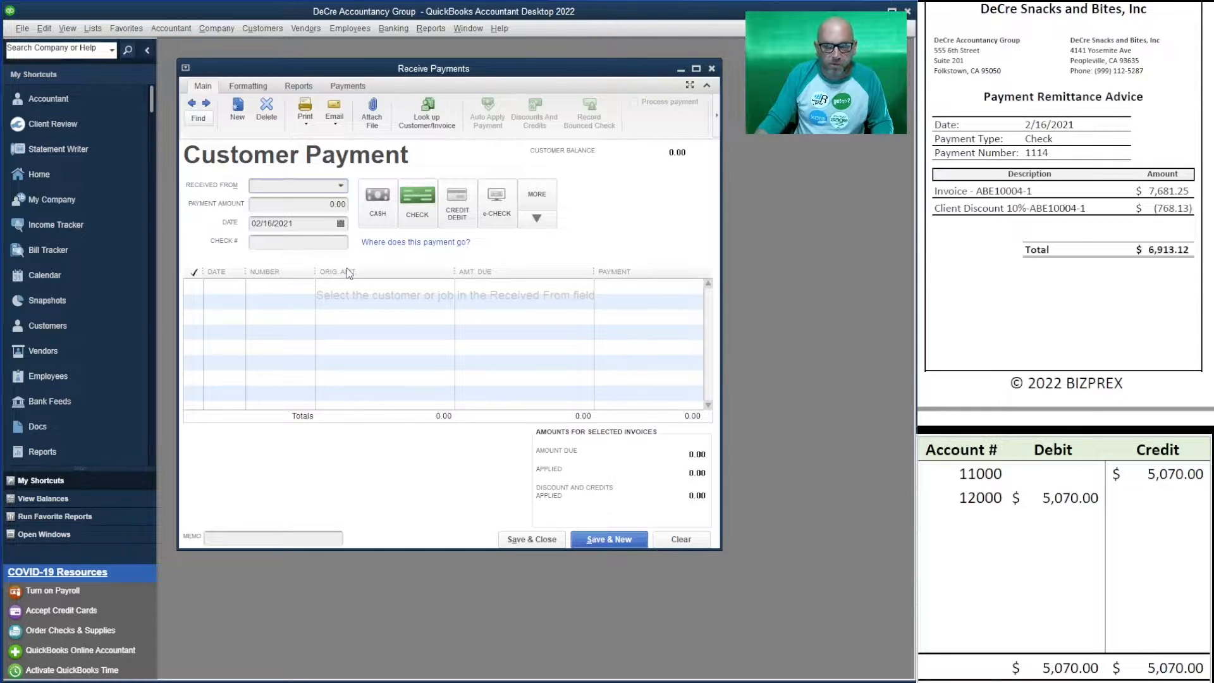
# - Choose DeCre Snacks and Bites and set the worksheet's 11000 credit and 12000 debit to 6,913.12
pyautogui.click(341, 186)
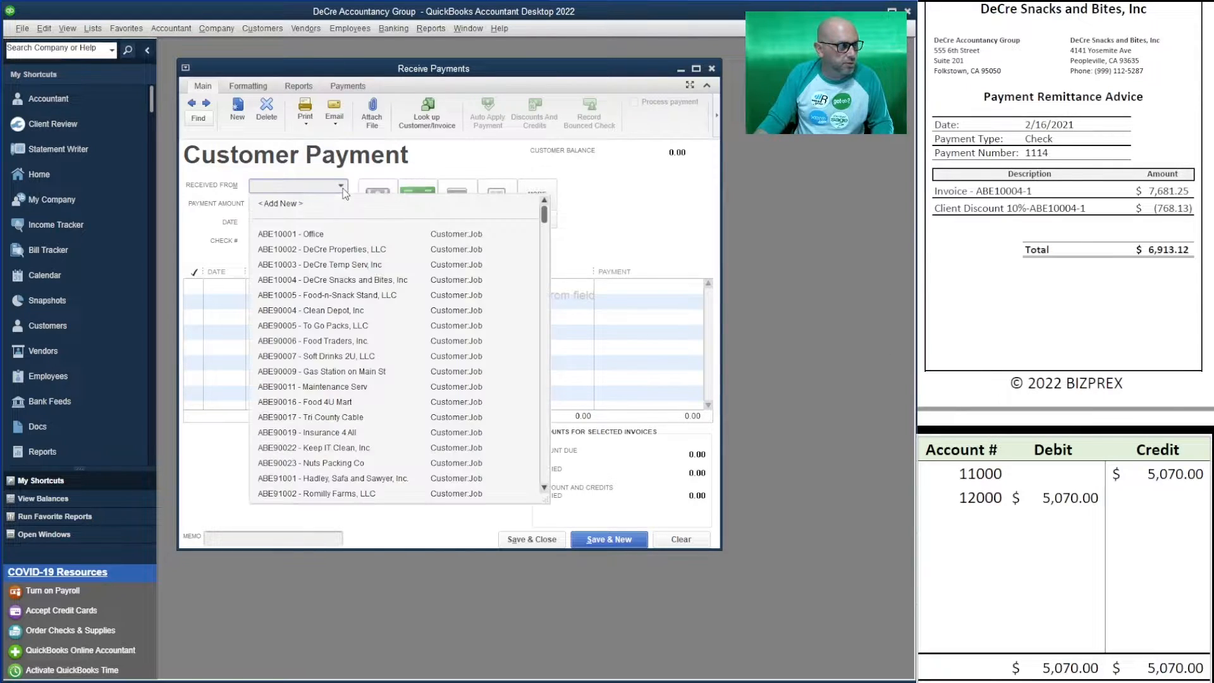
pyautogui.click(384, 280)
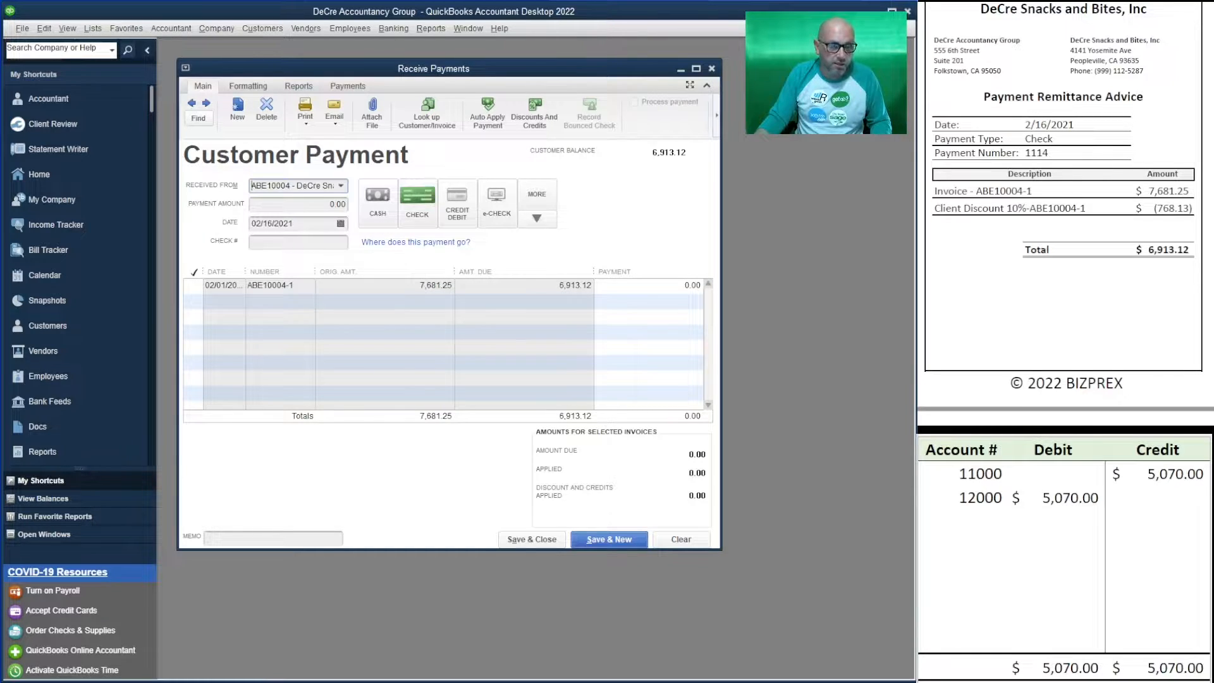
pyautogui.click(1192, 481)
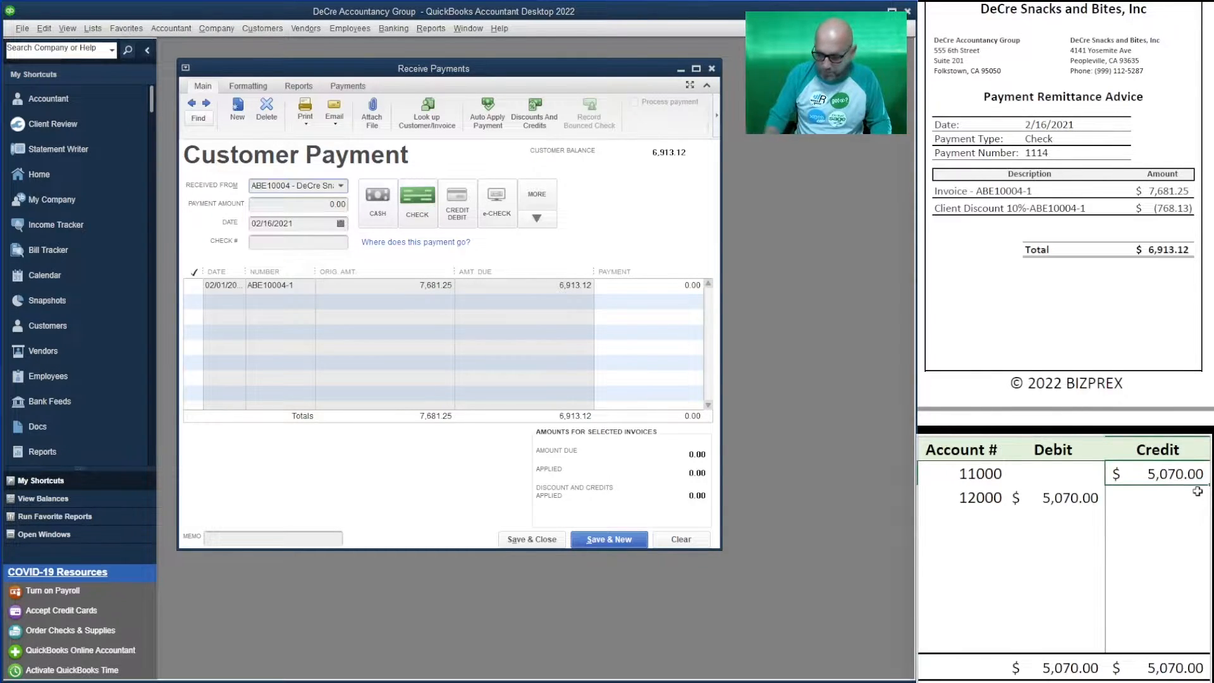
pyautogui.write('6,913.1')
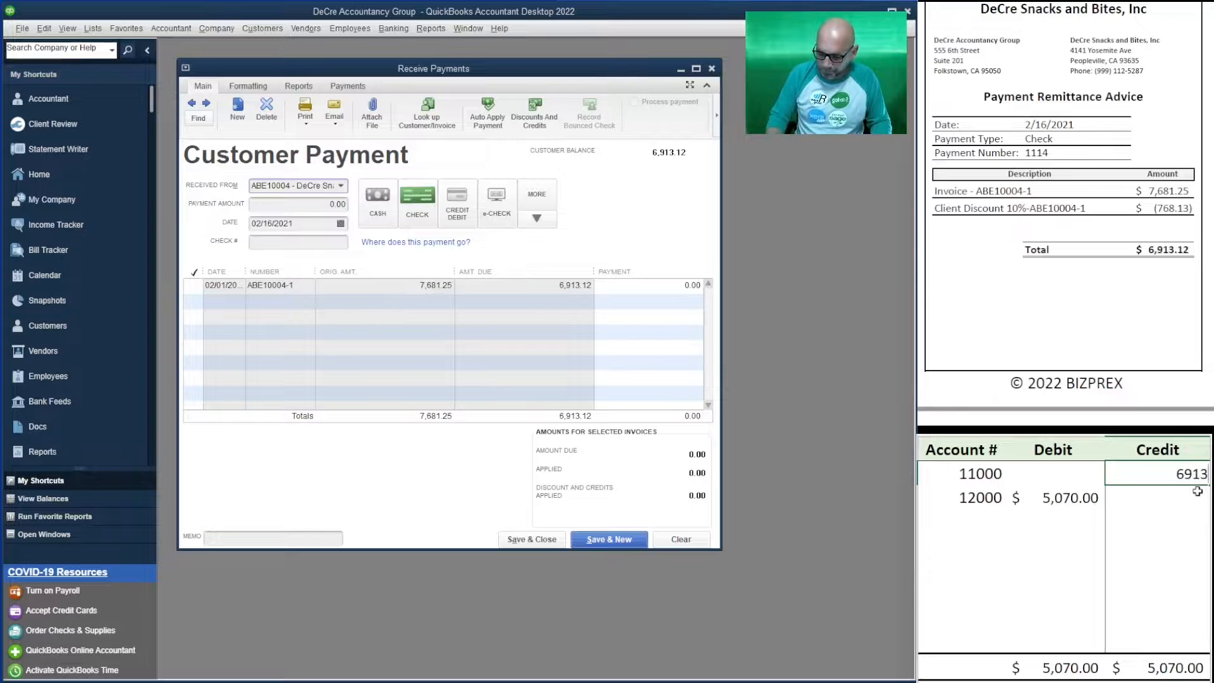
pyautogui.write('2')
pyautogui.press('Return')
pyautogui.press('Left')
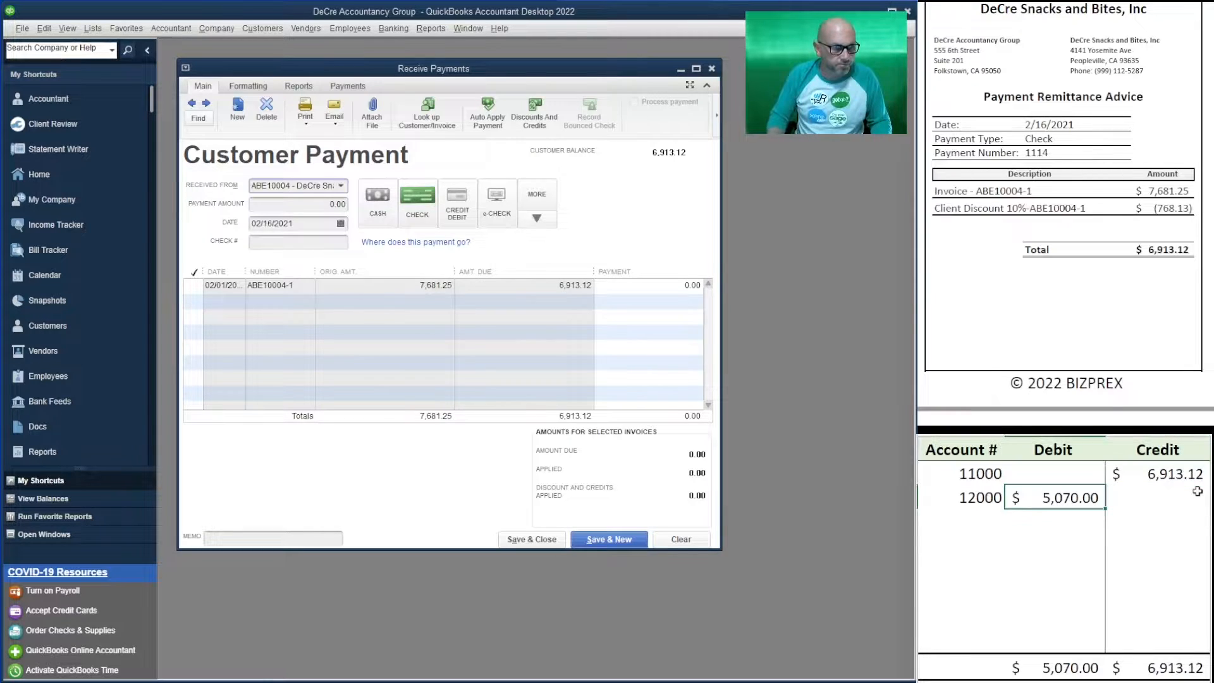
pyautogui.write('6913.12')
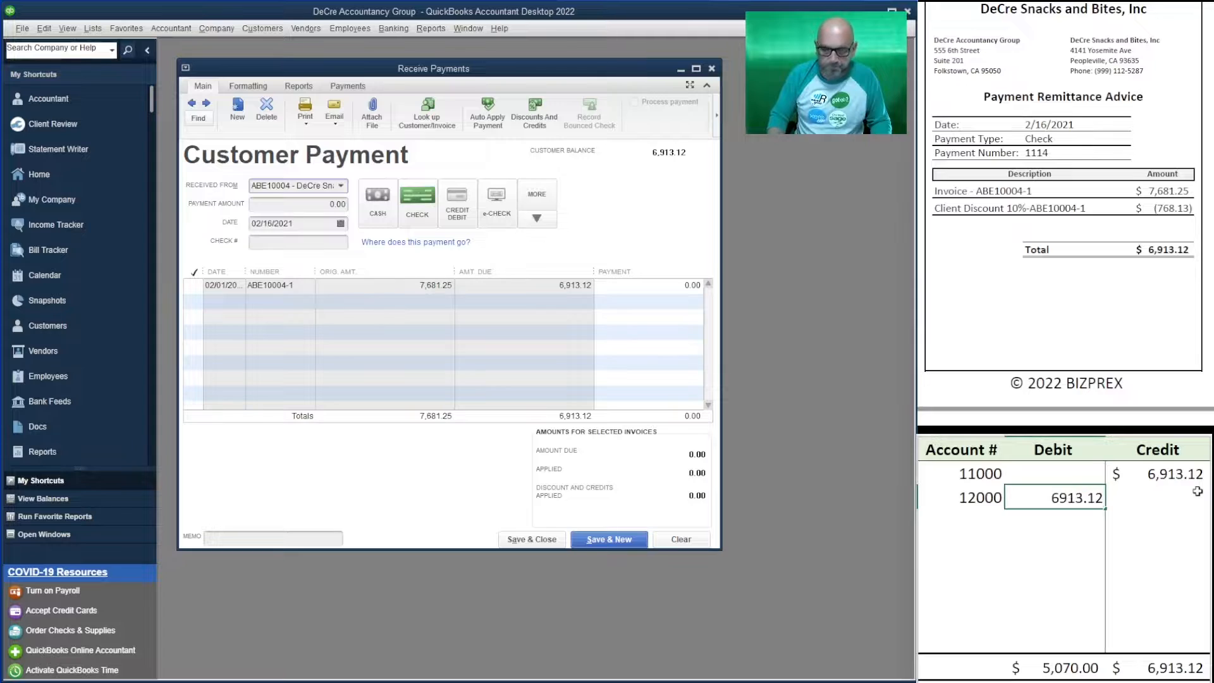
pyautogui.press('Return')
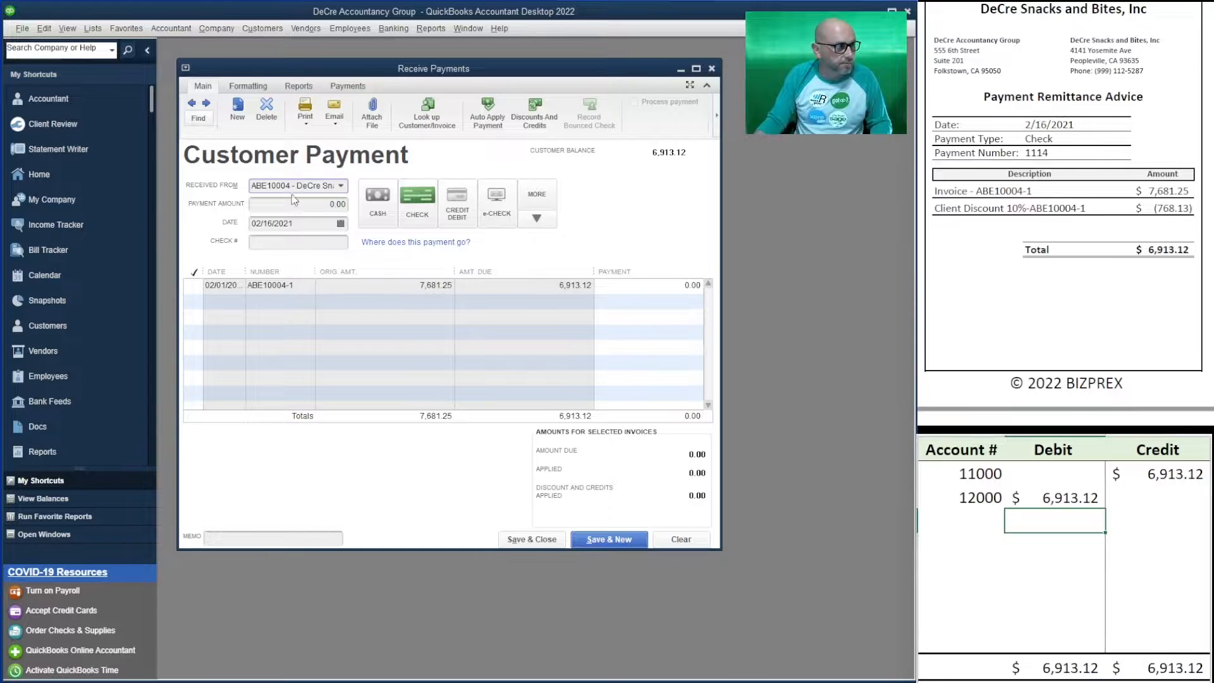
# - Enter a 6,913.12 payment amount received by check number 1114
pyautogui.click(306, 205)
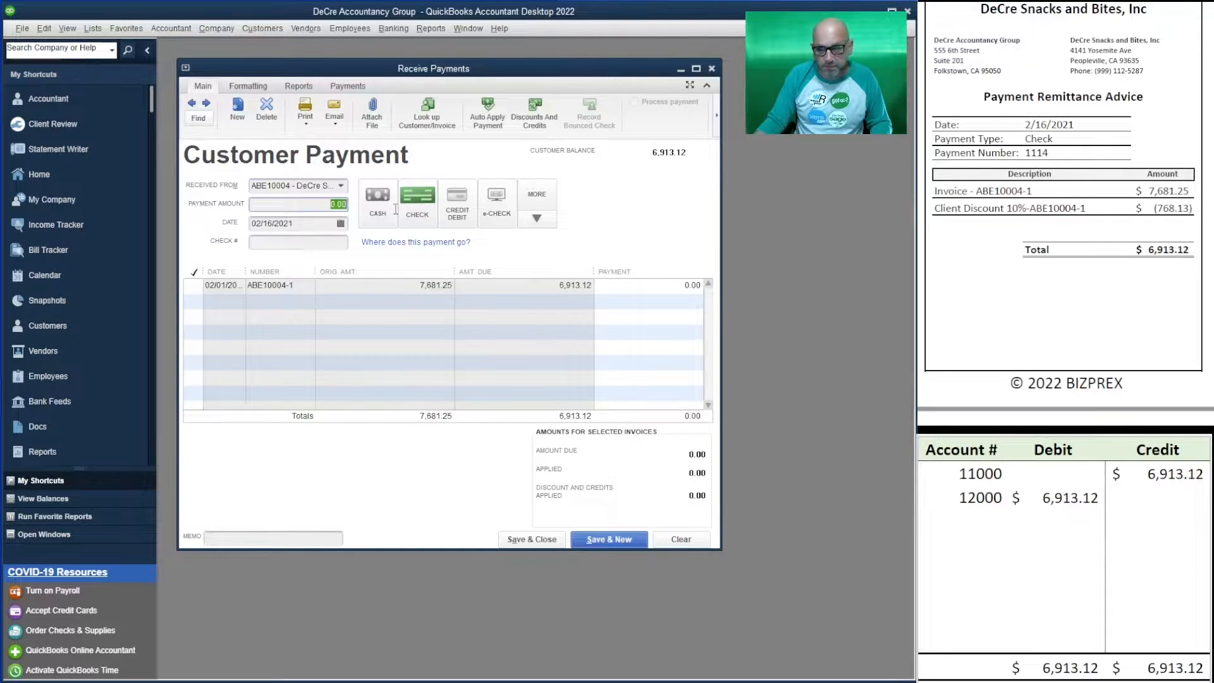
pyautogui.write('6,913.1')
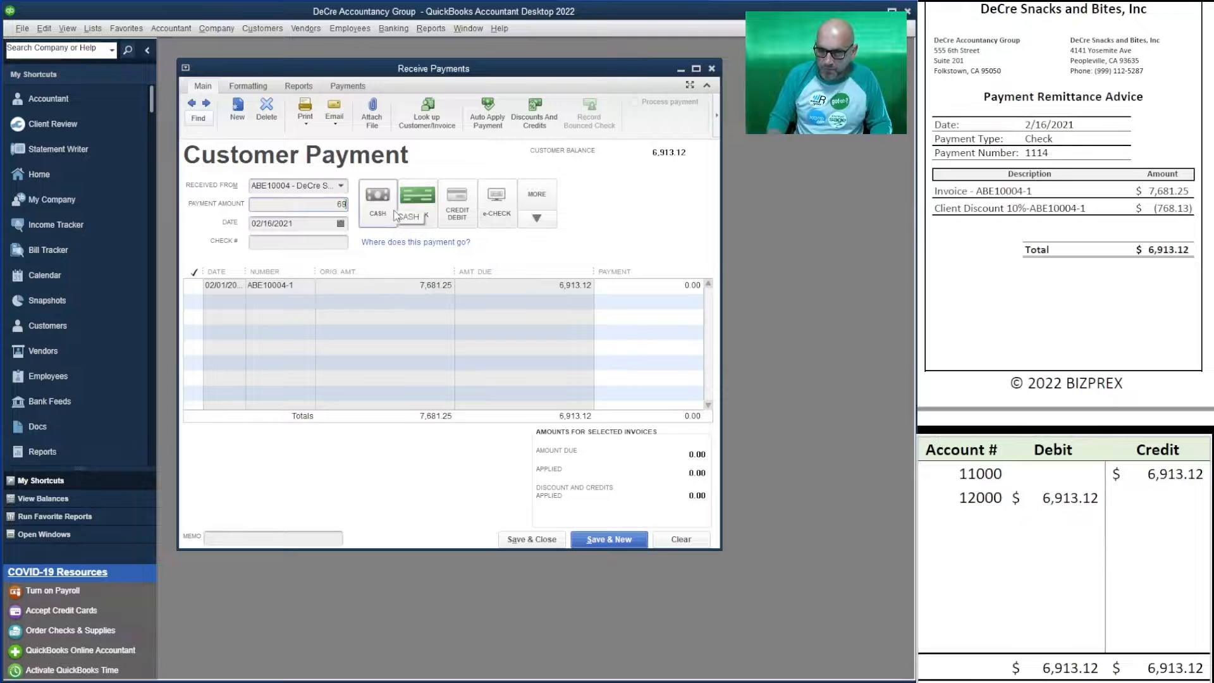
pyautogui.write('2')
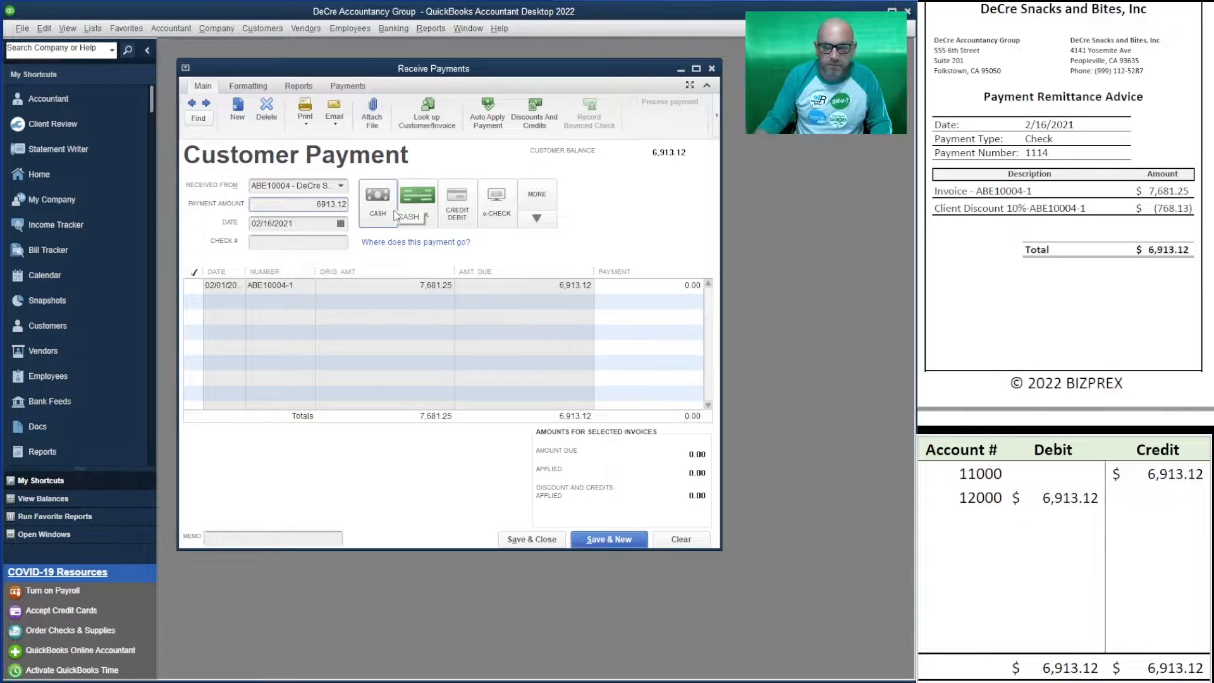
pyautogui.click(417, 202)
pyautogui.click(282, 243)
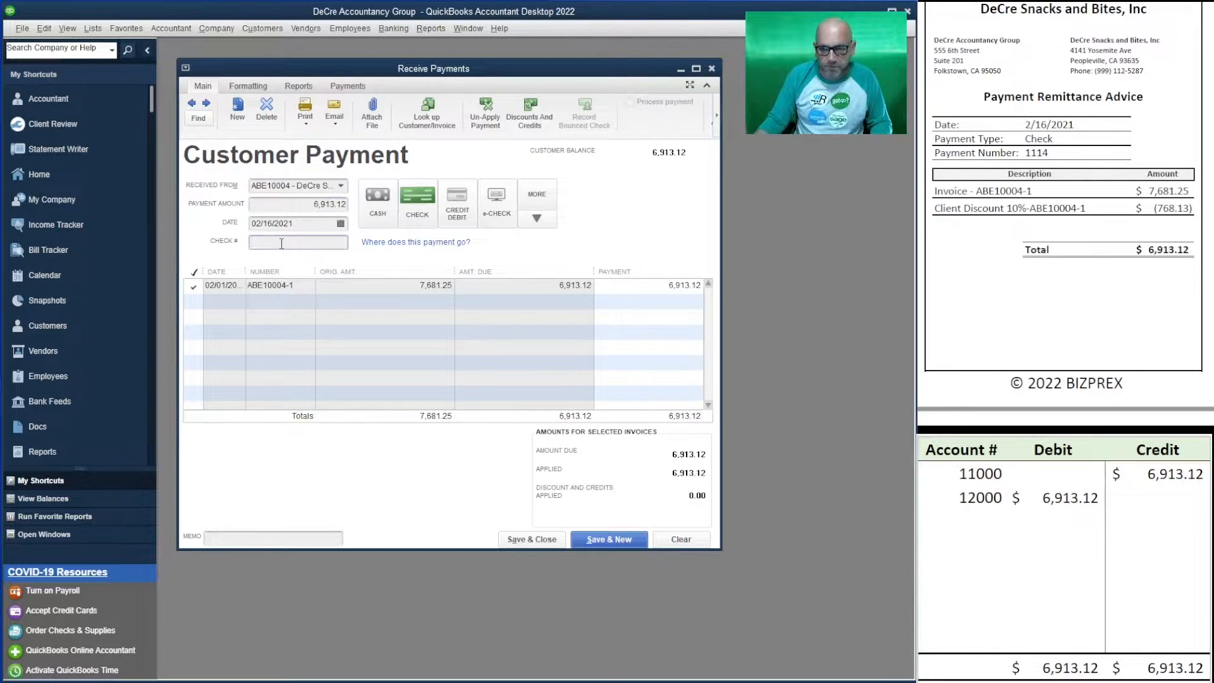
pyautogui.write('1114')
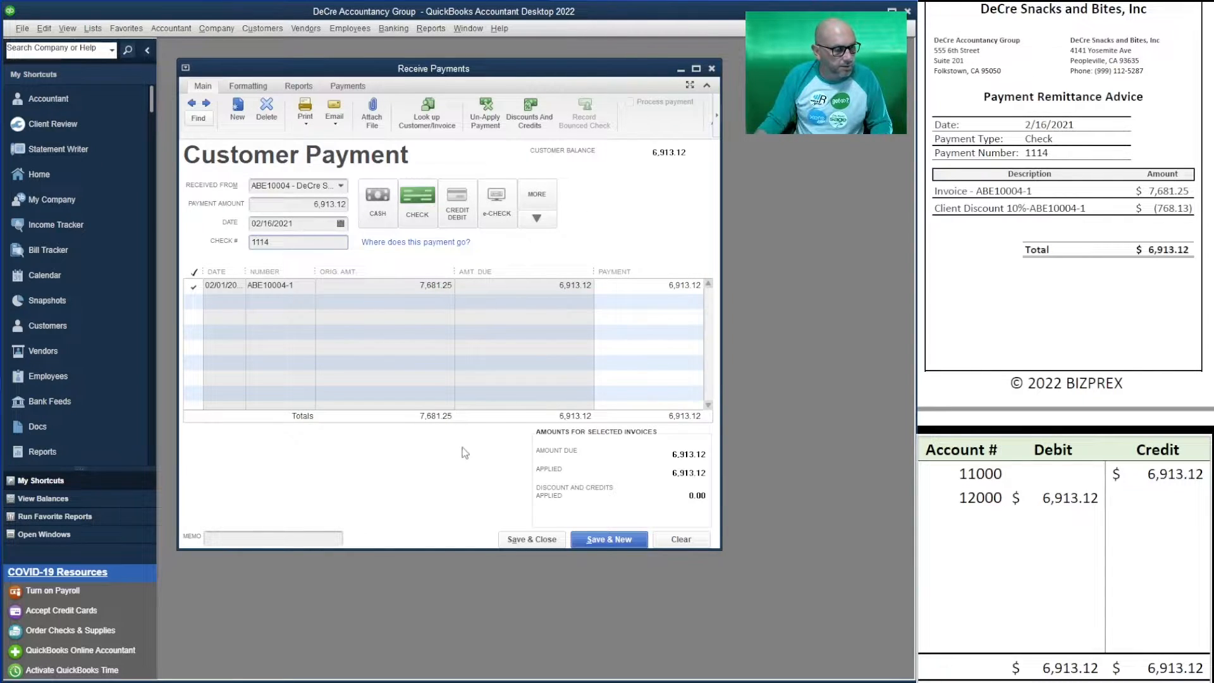
# - Save the previous payment and enter Food-n-Snack Stand's 2,340.00 check 2014 dated 02/17/2021
pyautogui.click(606, 540)
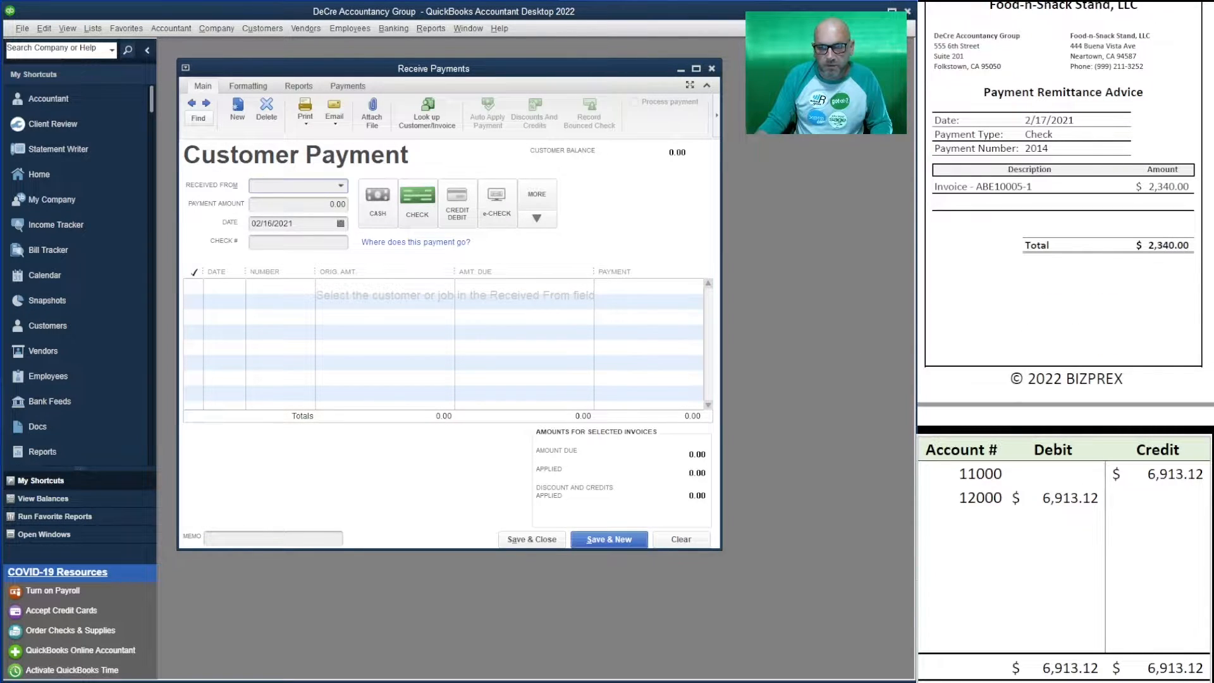
pyautogui.click(337, 187)
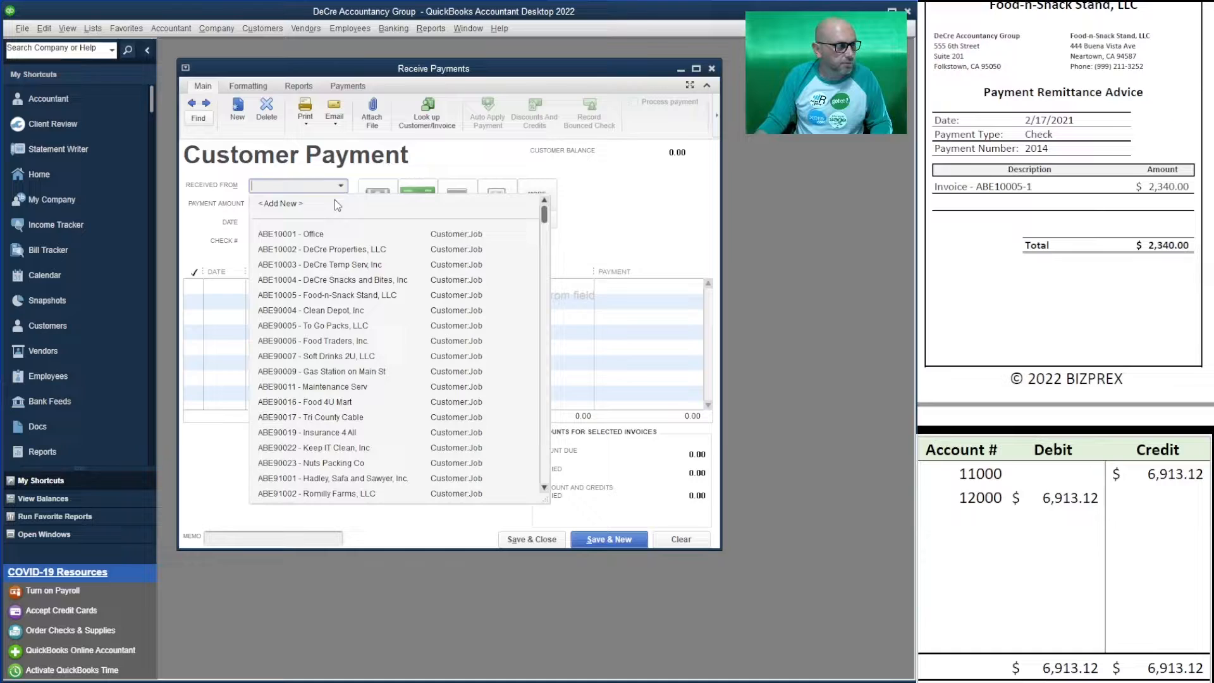
pyautogui.click(360, 296)
pyautogui.press('Tab')
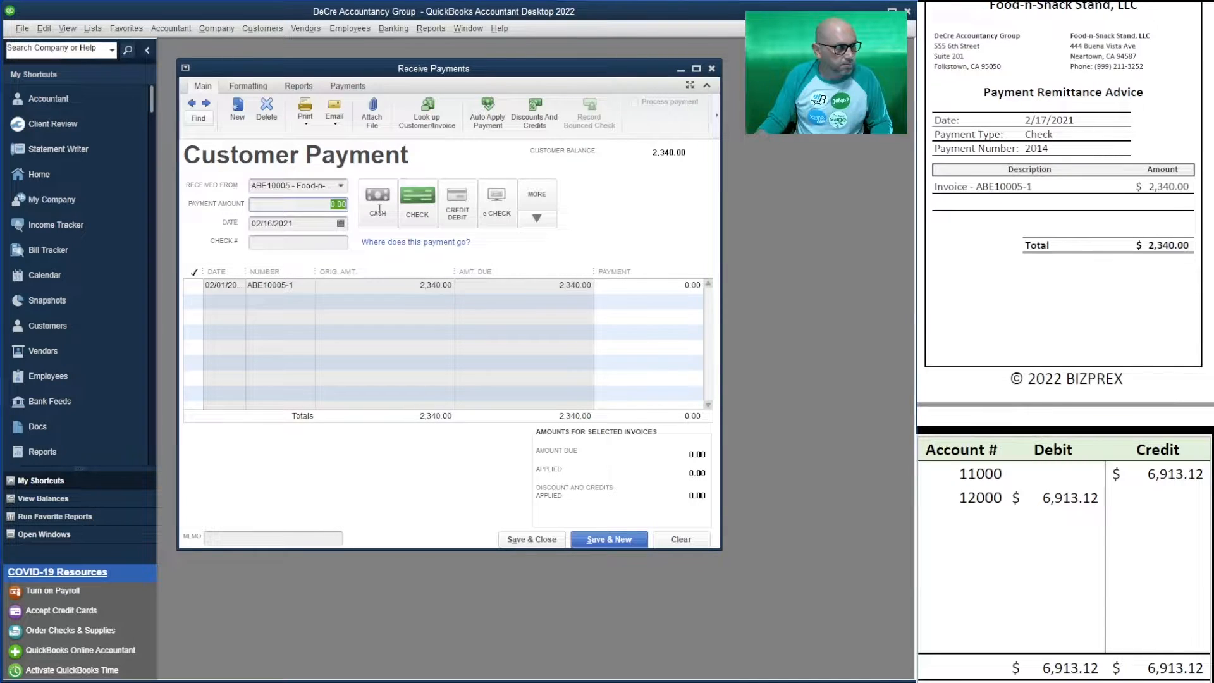
pyautogui.write('234')
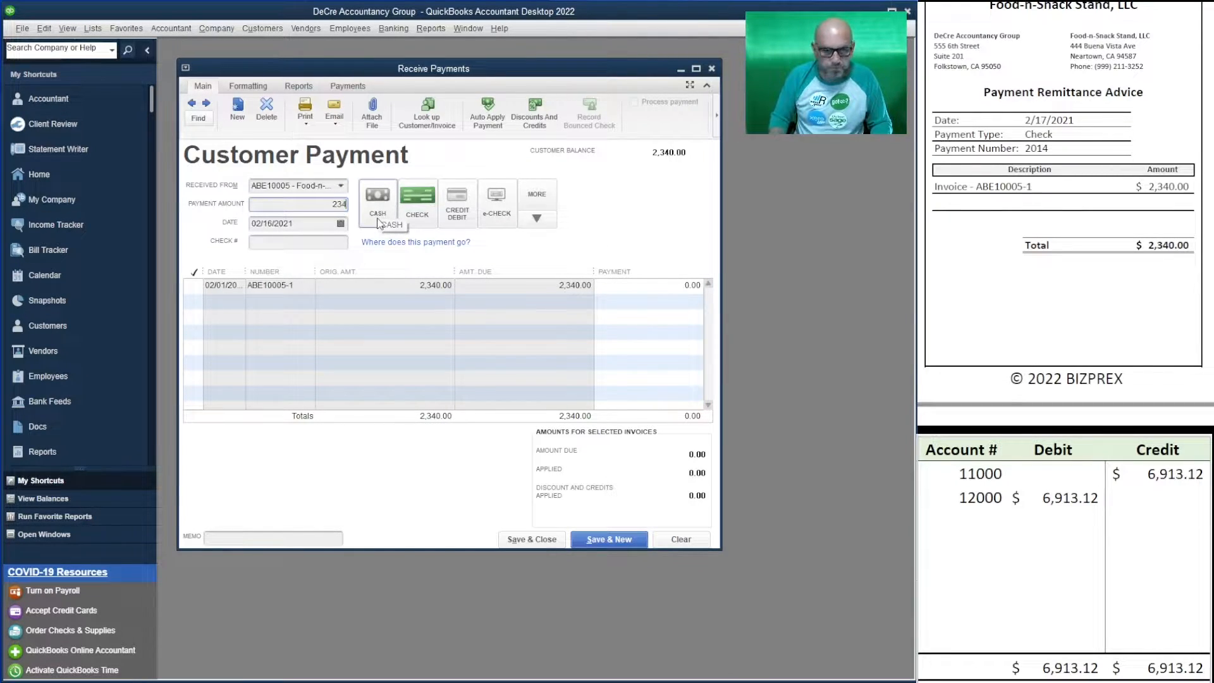
pyautogui.write('0')
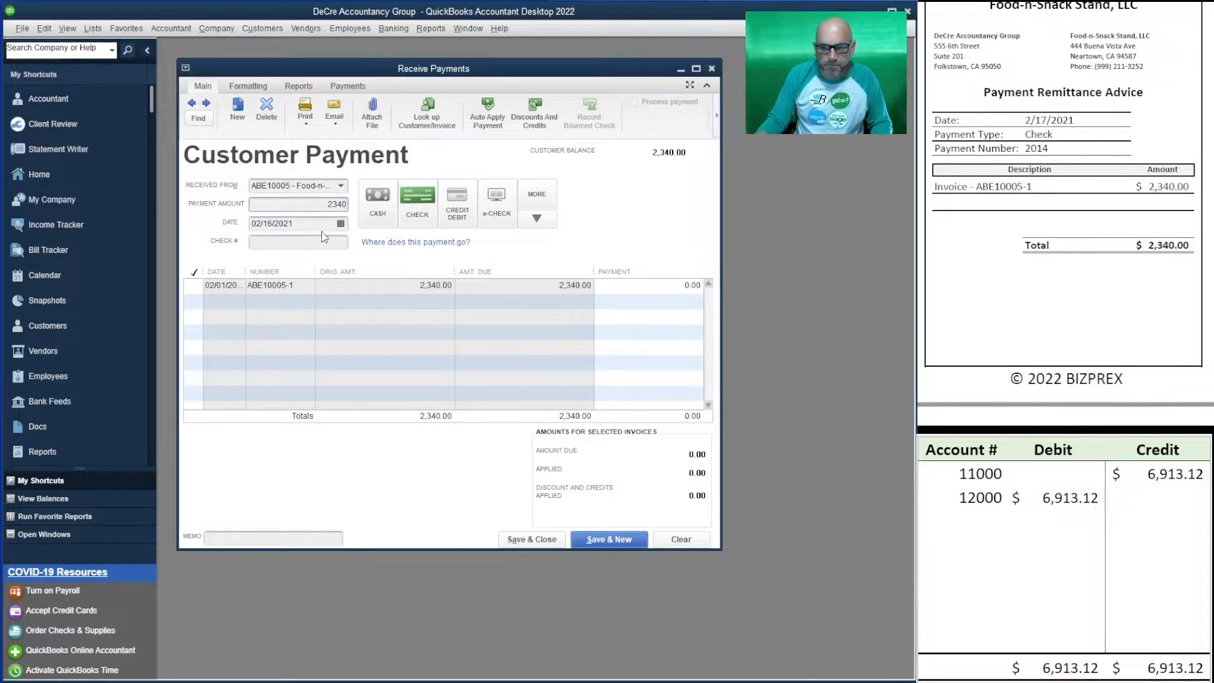
pyautogui.click(267, 223)
pyautogui.click(340, 223)
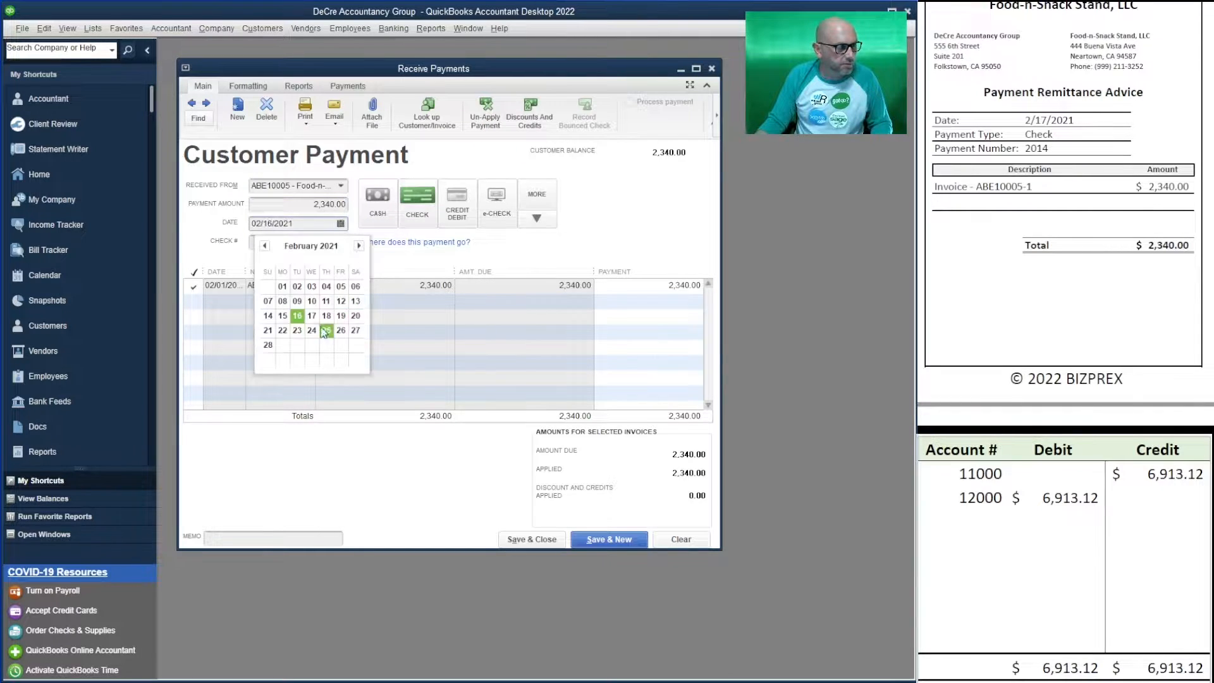
pyautogui.click(310, 308)
pyautogui.click(306, 244)
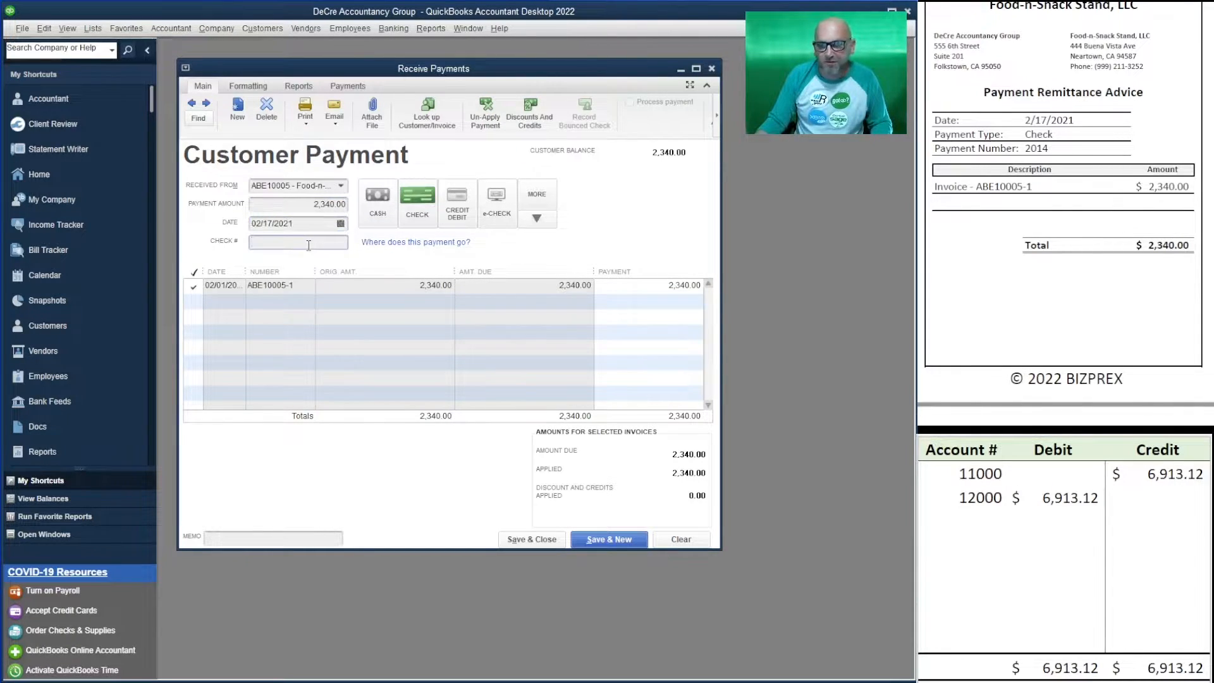
pyautogui.write('2014')
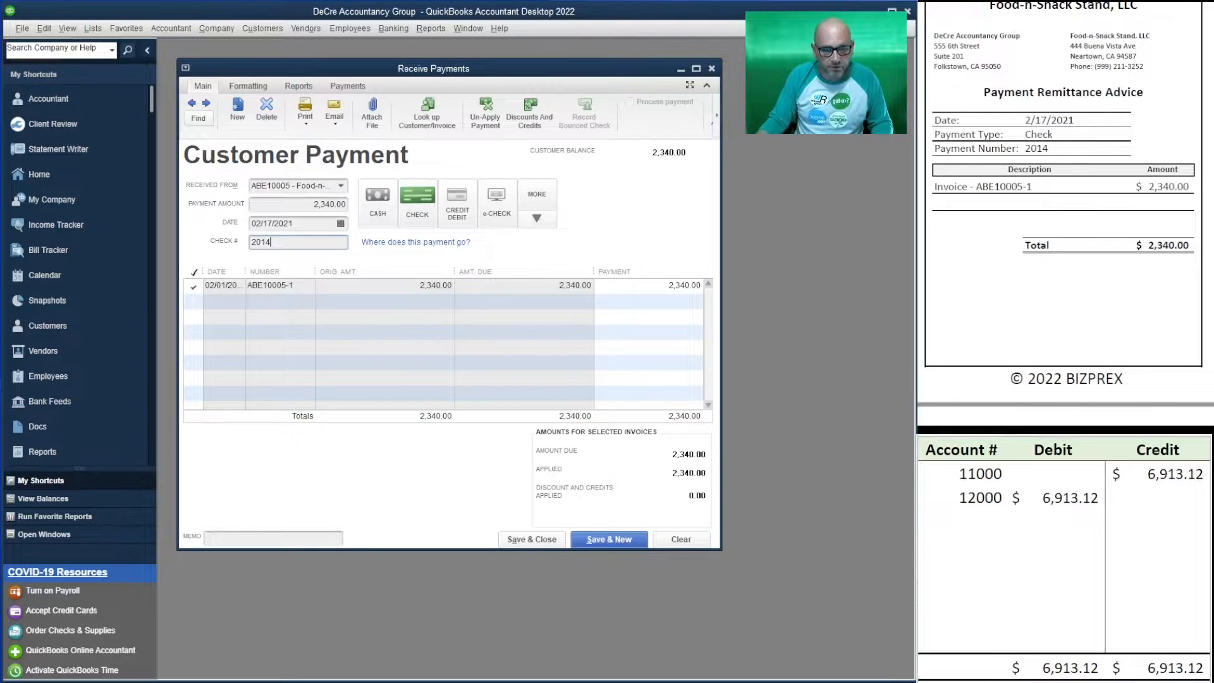
# - Set the worksheet's 12000 debit and 11000 credit to 2,340.00 and save the payment
pyautogui.click(1076, 504)
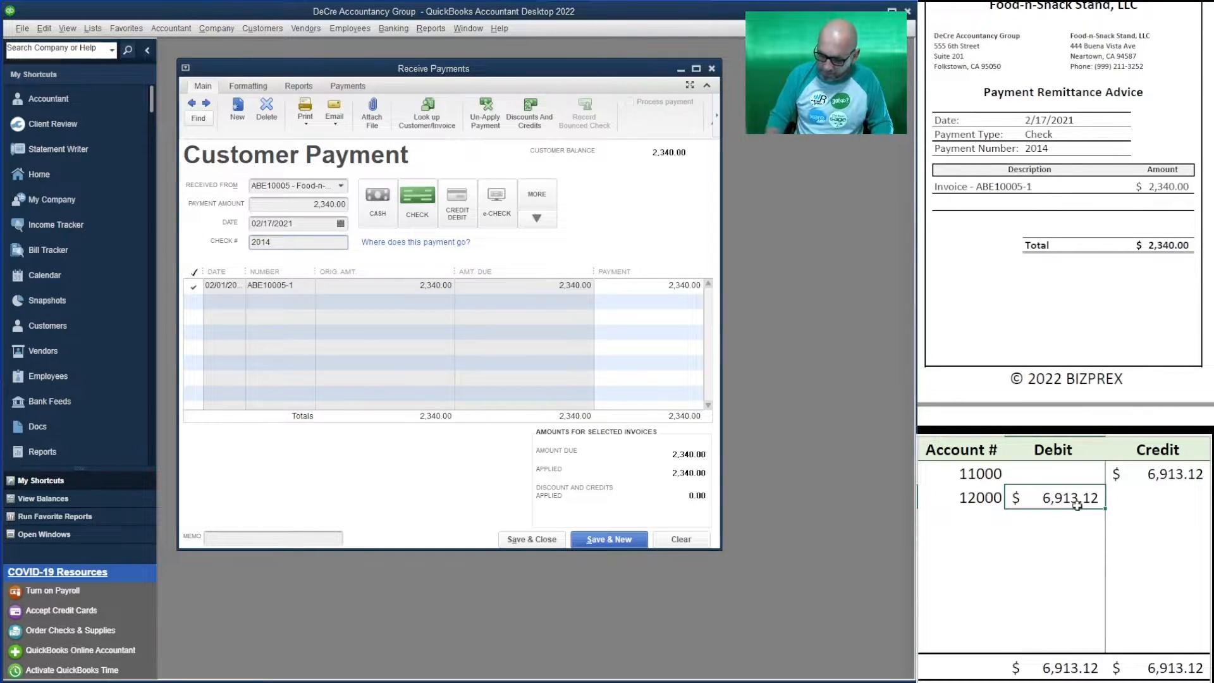
pyautogui.write('2340')
pyautogui.press('Return')
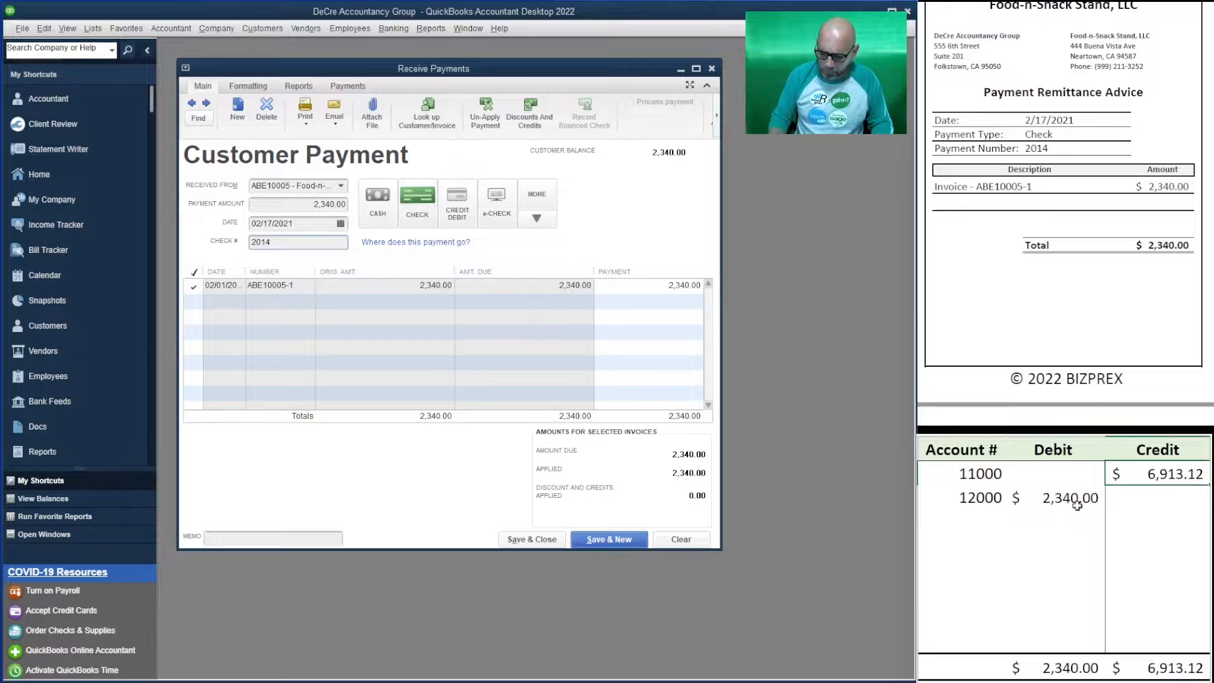
pyautogui.write('2340')
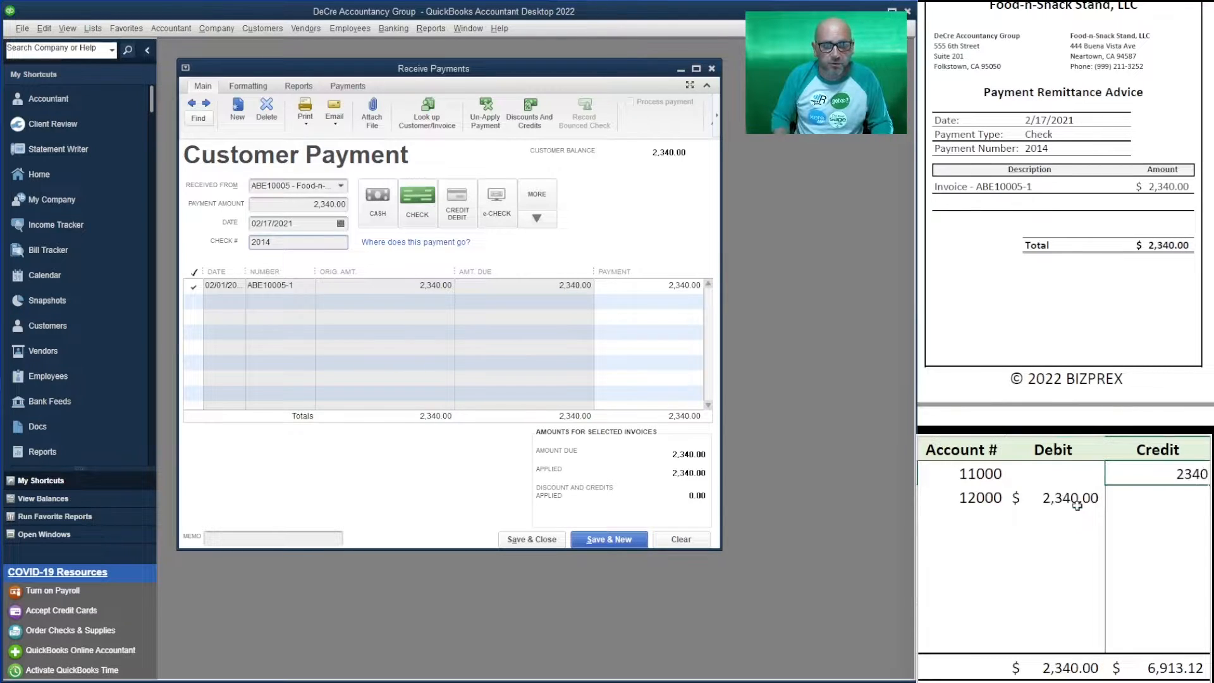
pyautogui.press('Return')
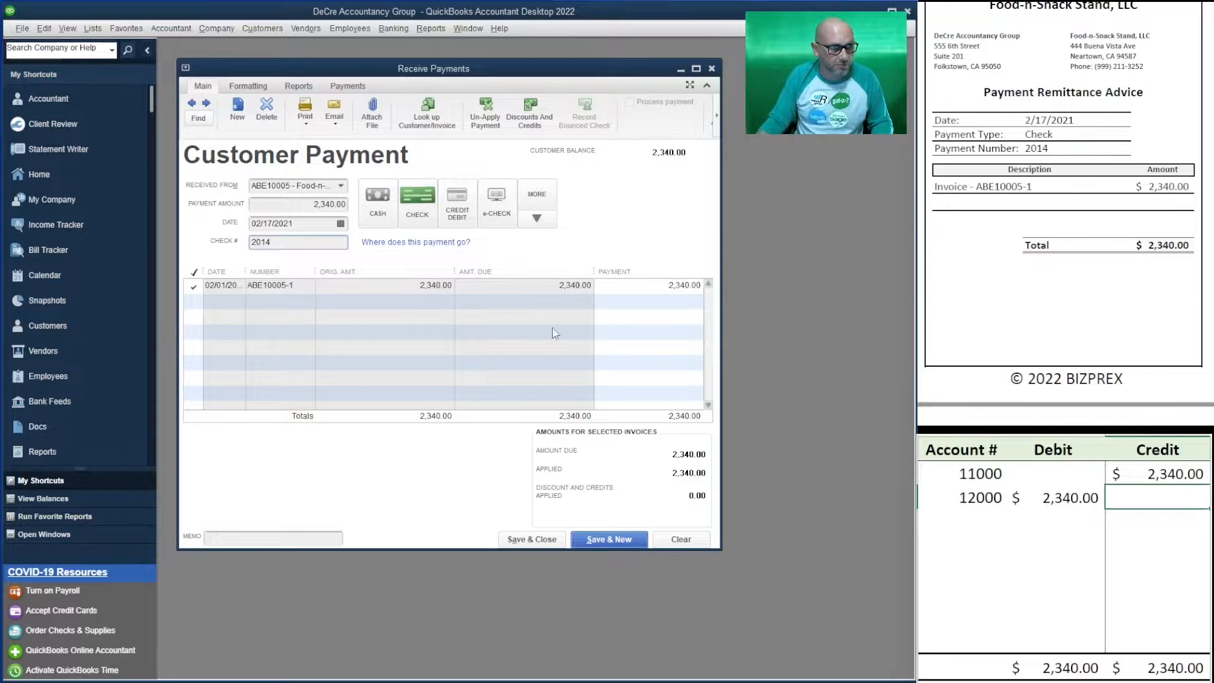
pyautogui.click(618, 540)
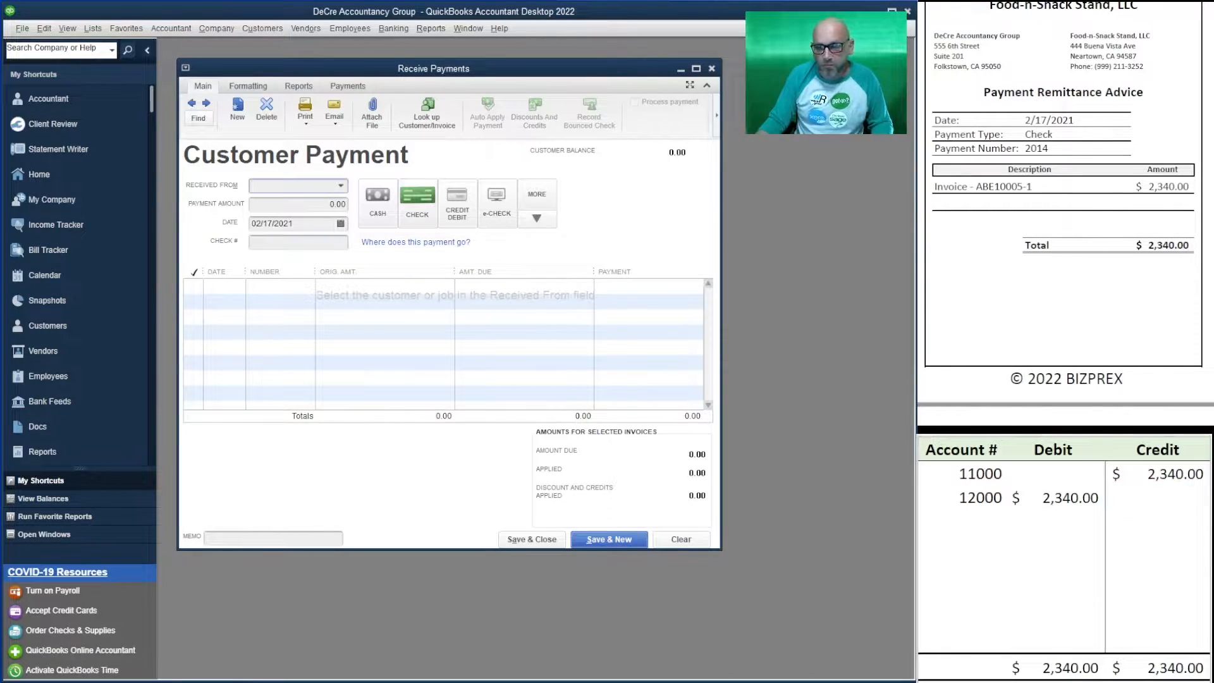
# - Select Clean Depot and enter a 2,925.00 payment with check number 5385
pyautogui.scroll(-7, 1065, 215)
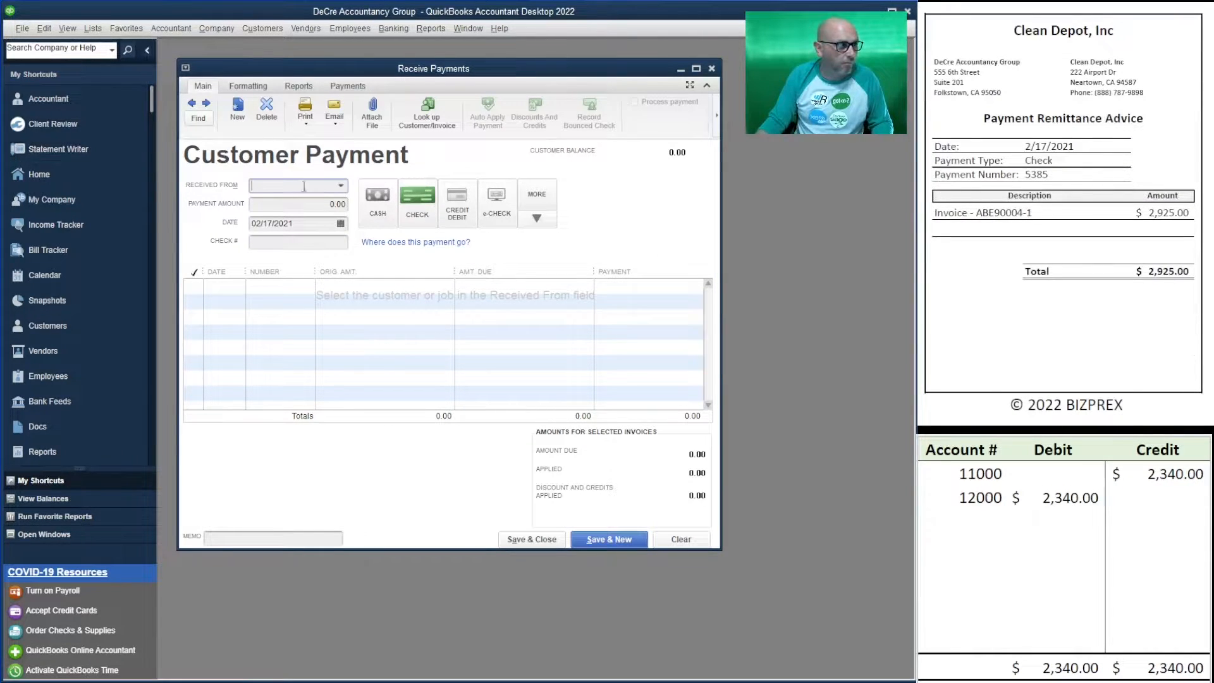
pyautogui.click(341, 186)
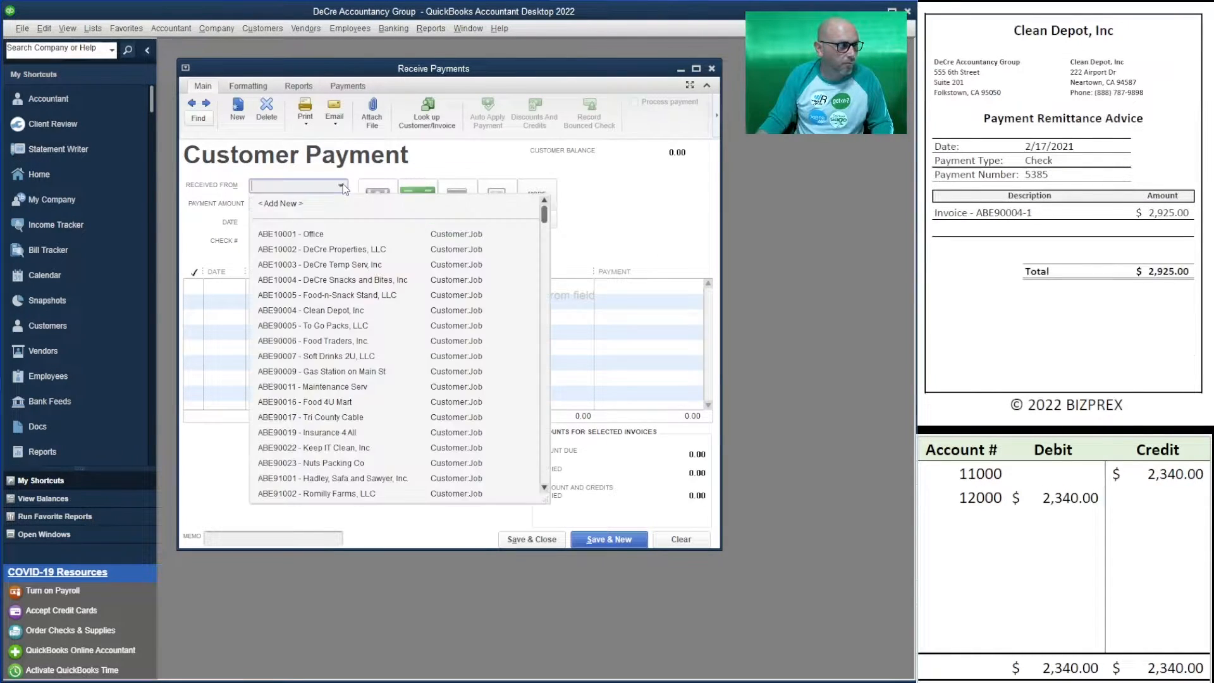
pyautogui.click(332, 310)
pyautogui.press('Tab')
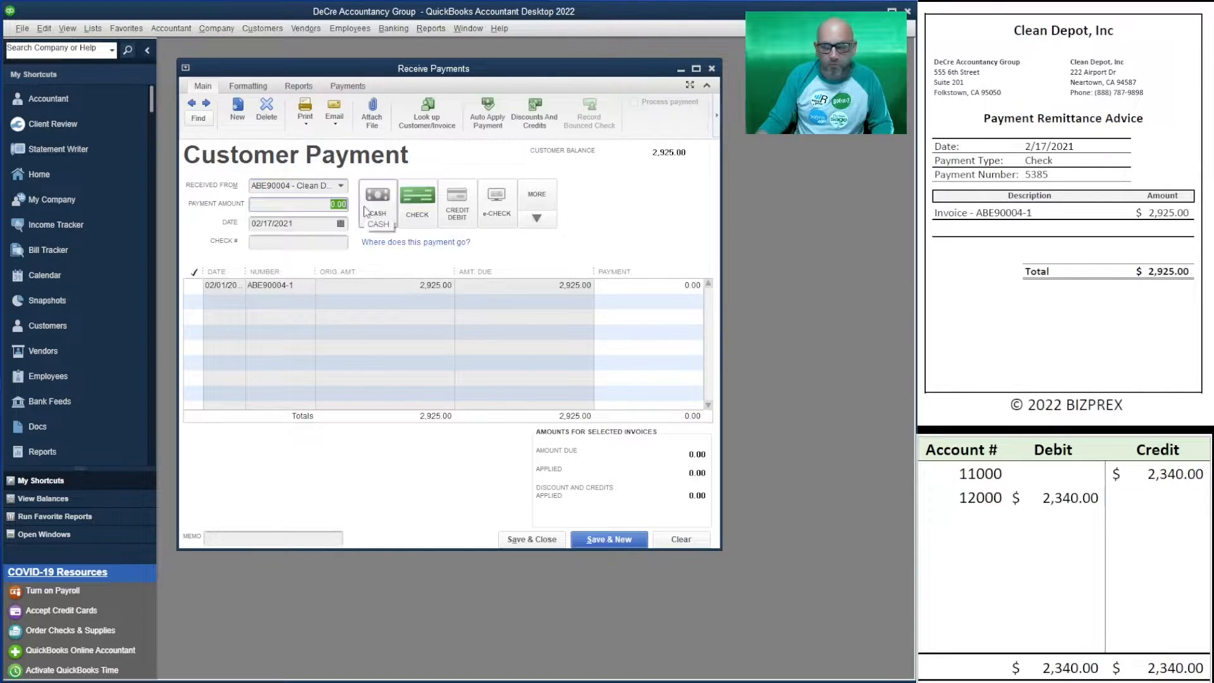
pyautogui.write('29')
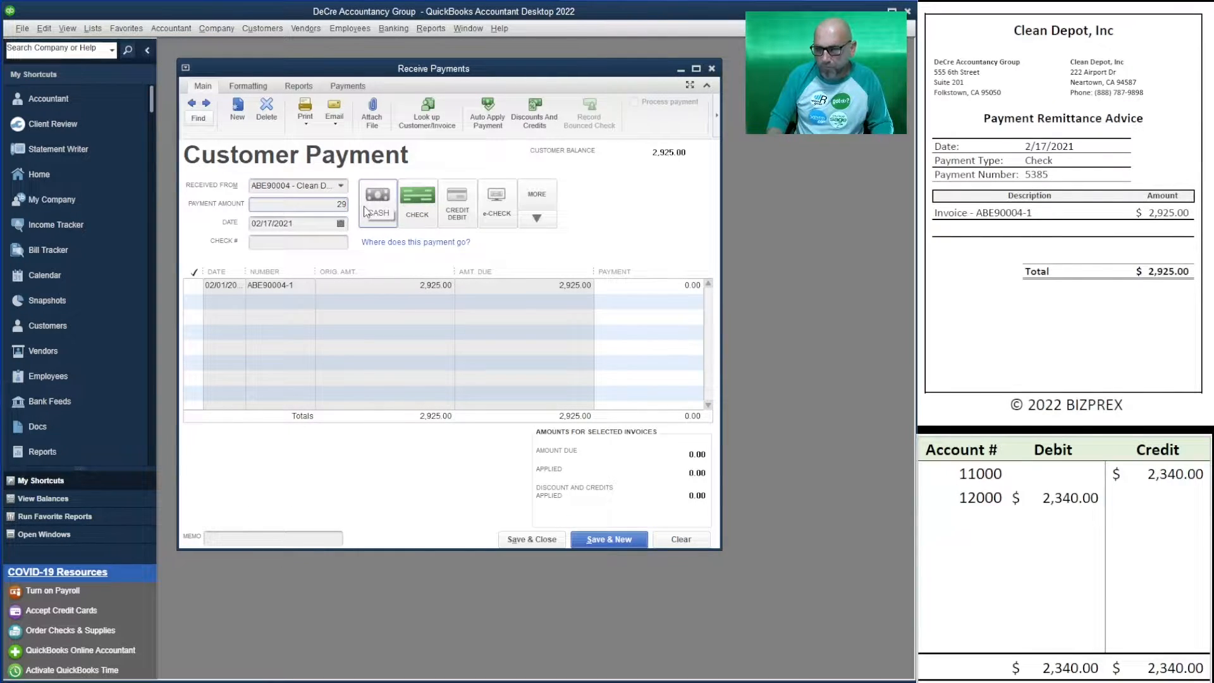
pyautogui.write('25')
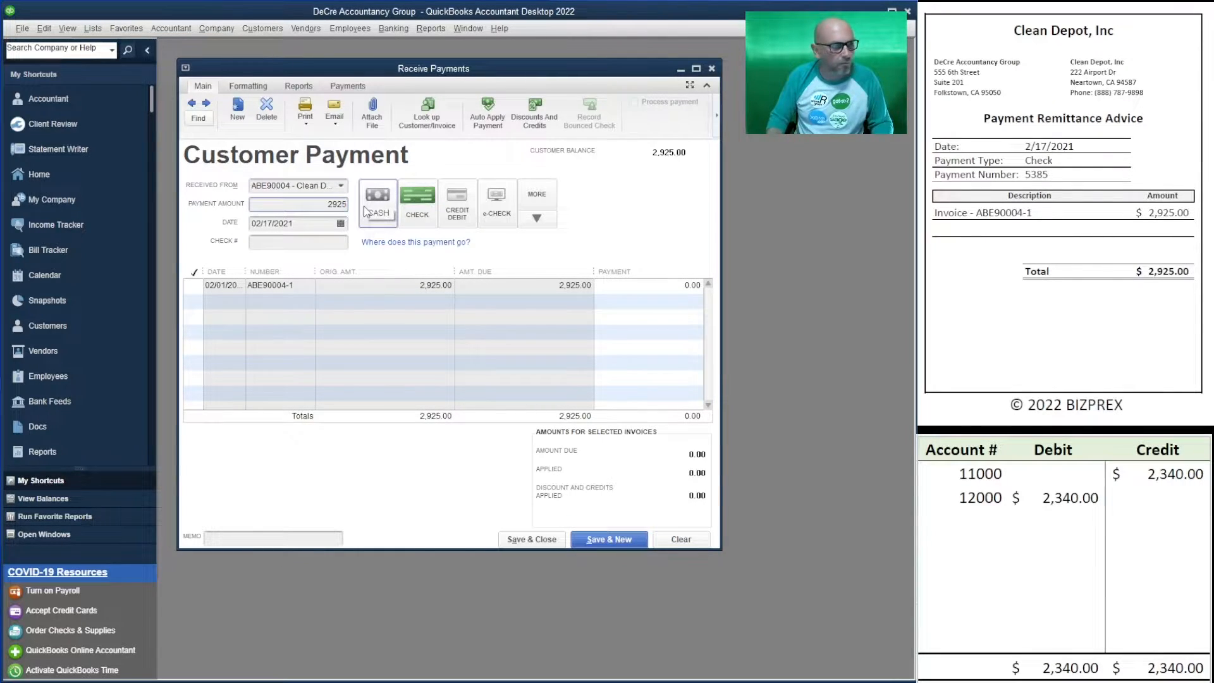
pyautogui.click(315, 243)
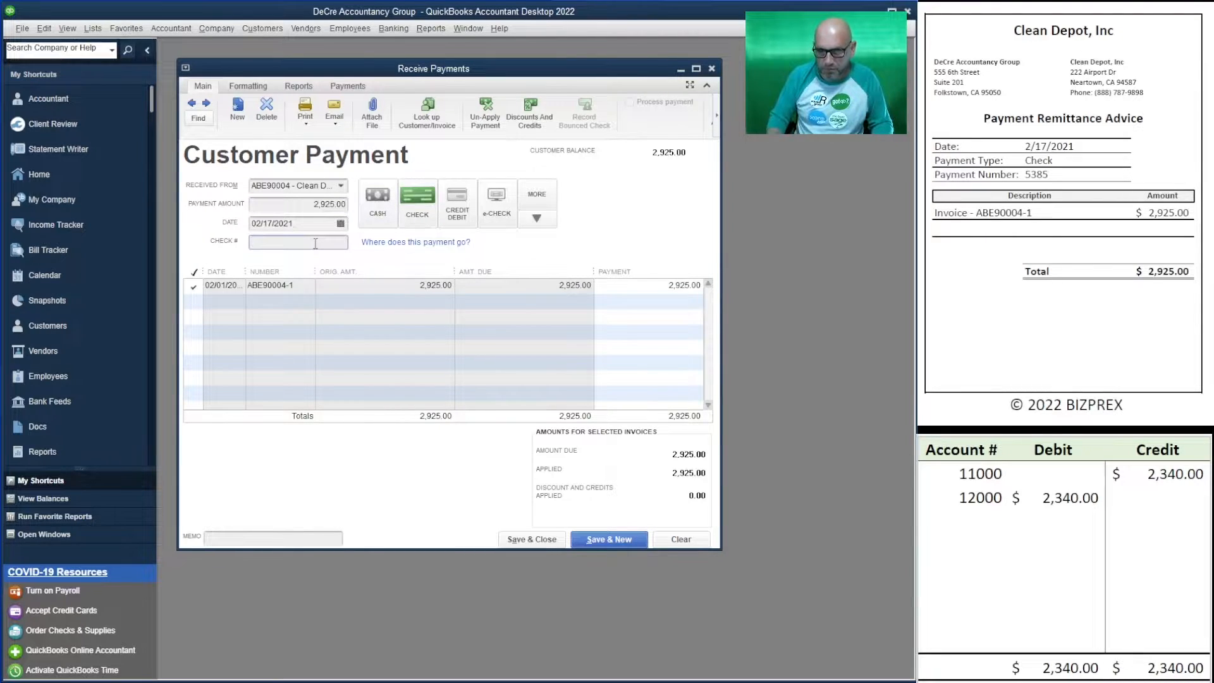
pyautogui.write('538')
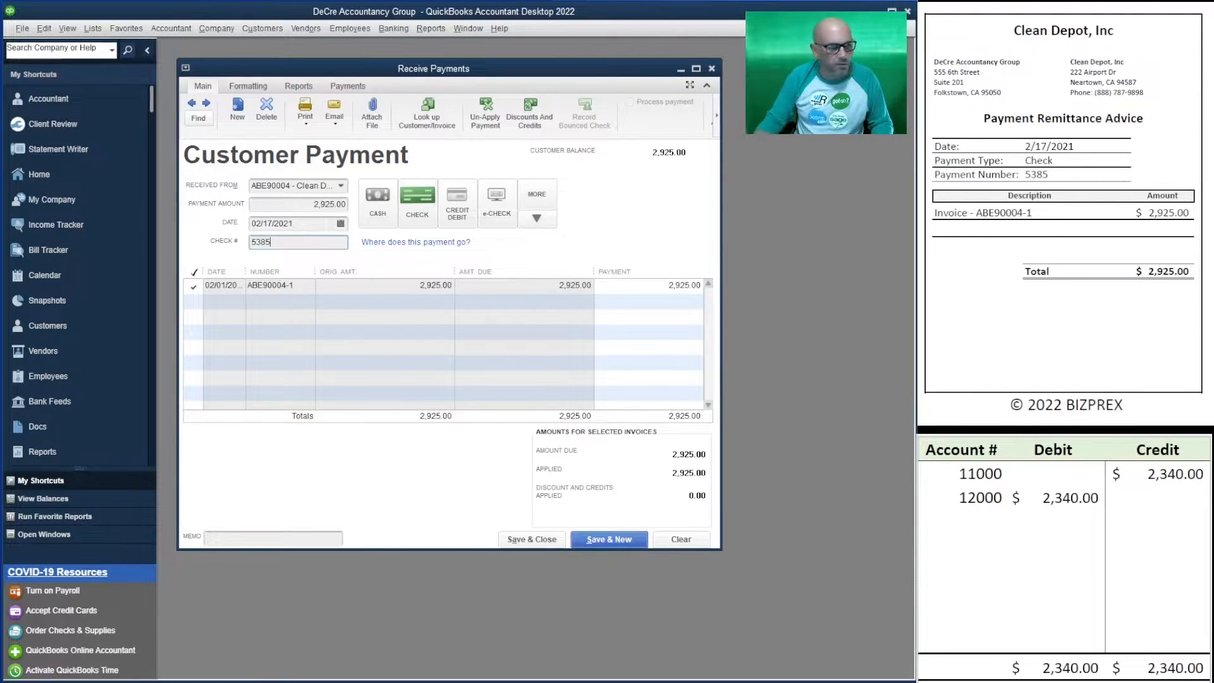
pyautogui.write('5')
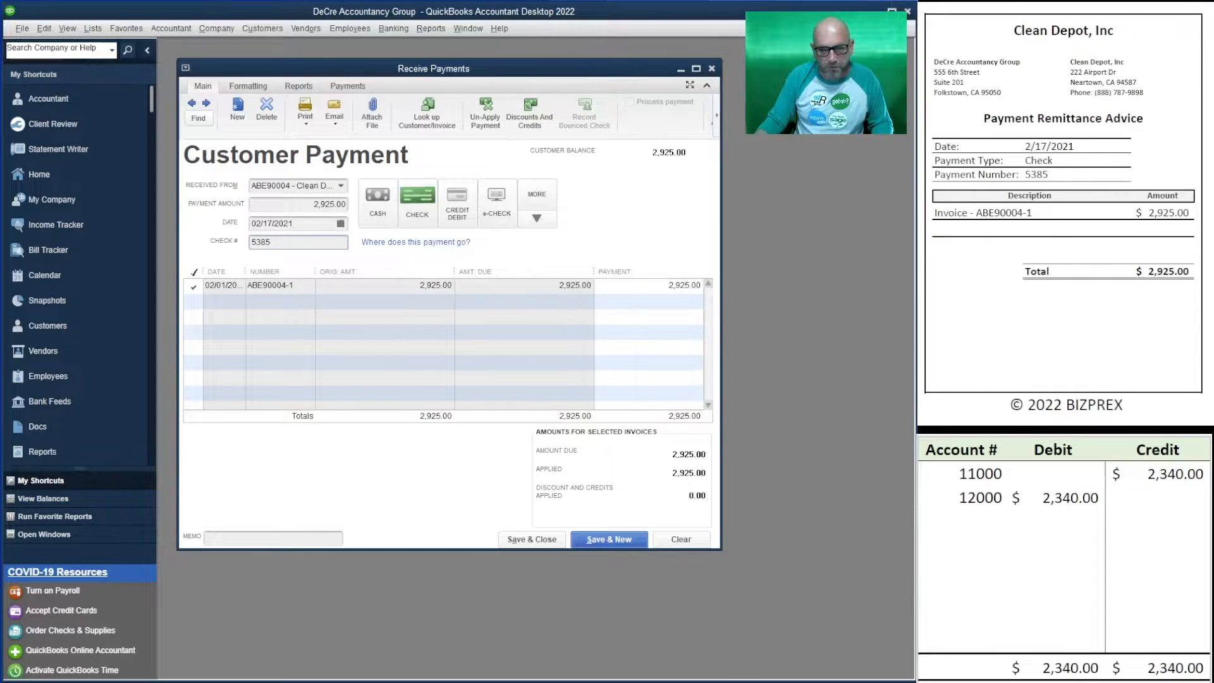
# - Enter 2,925.00 as the worksheet's 12000 debit and 11000 credit, then save the payment
pyautogui.click(1058, 497)
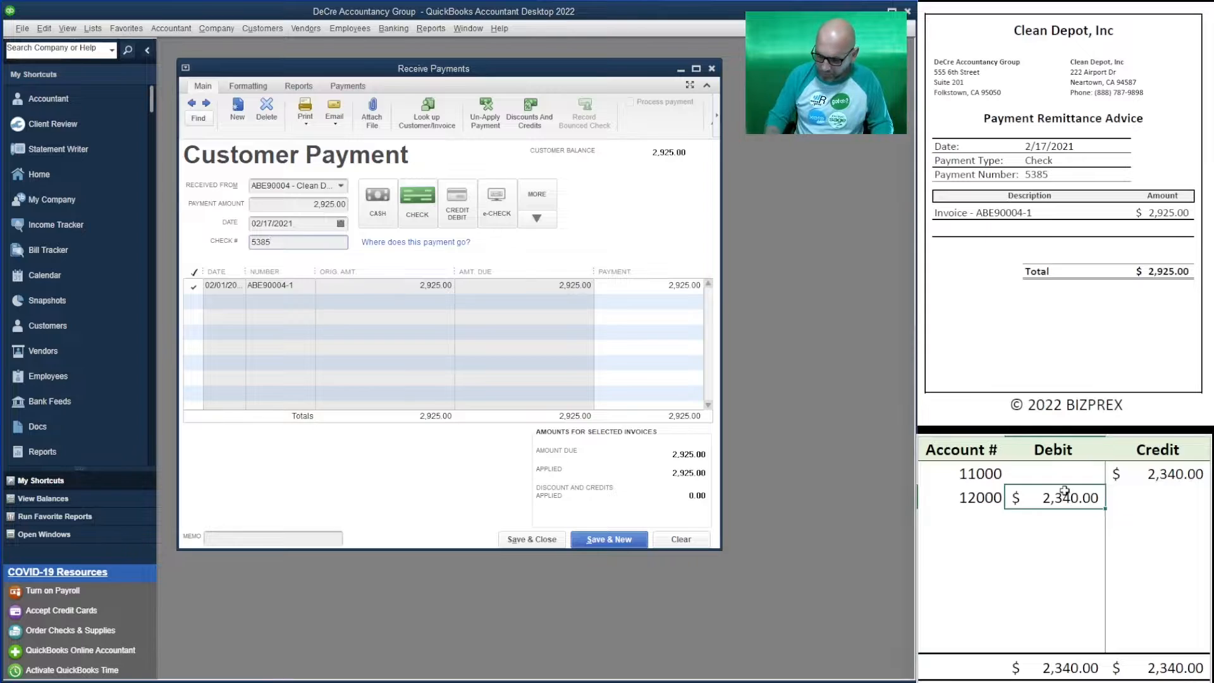
pyautogui.write('2,9')
pyautogui.write('25')
pyautogui.press('Up')
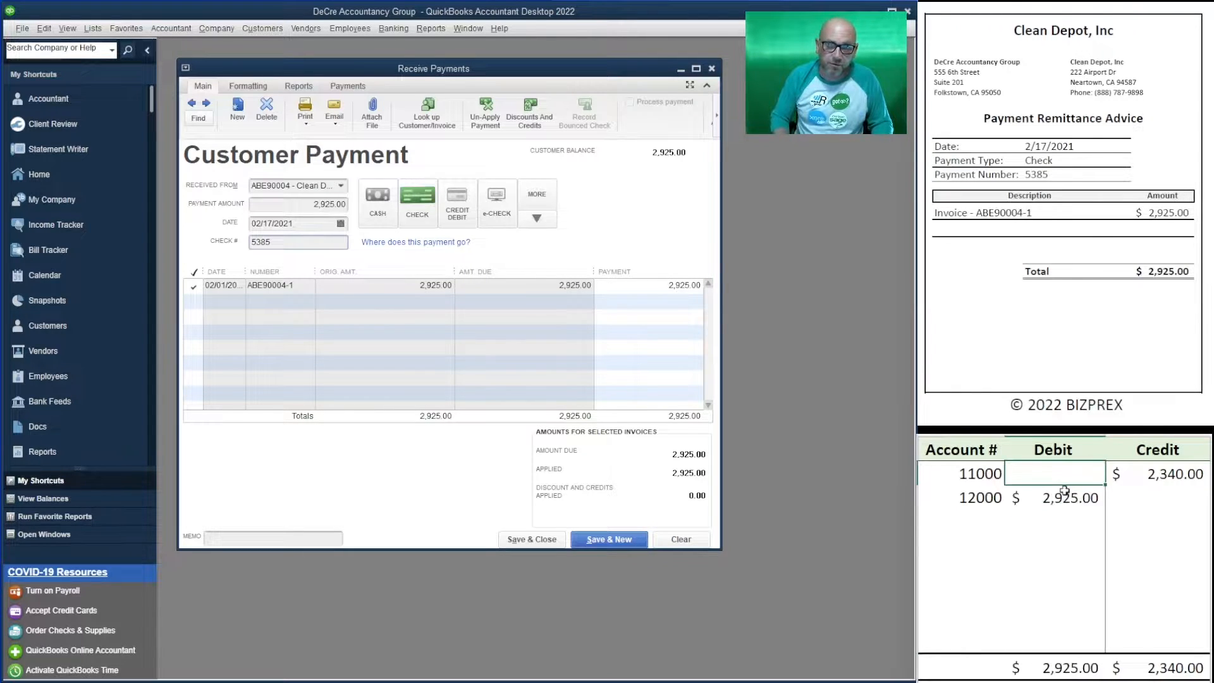
pyautogui.press('Right')
pyautogui.write('2925')
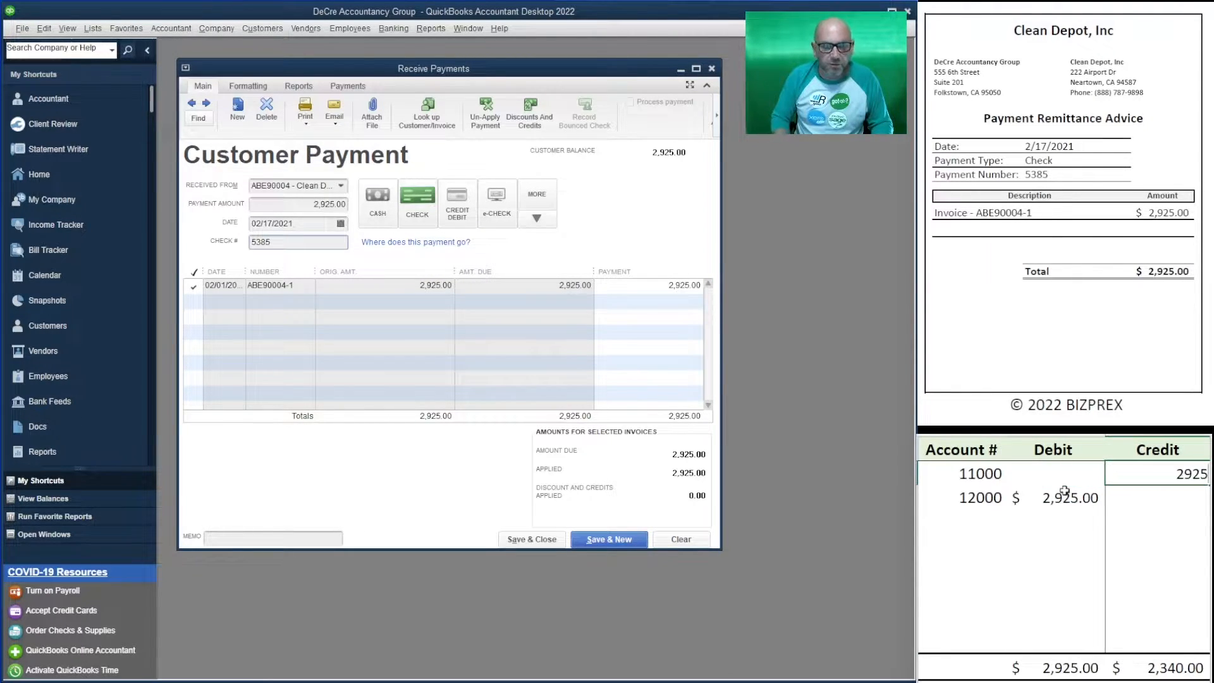
pyautogui.press('Return')
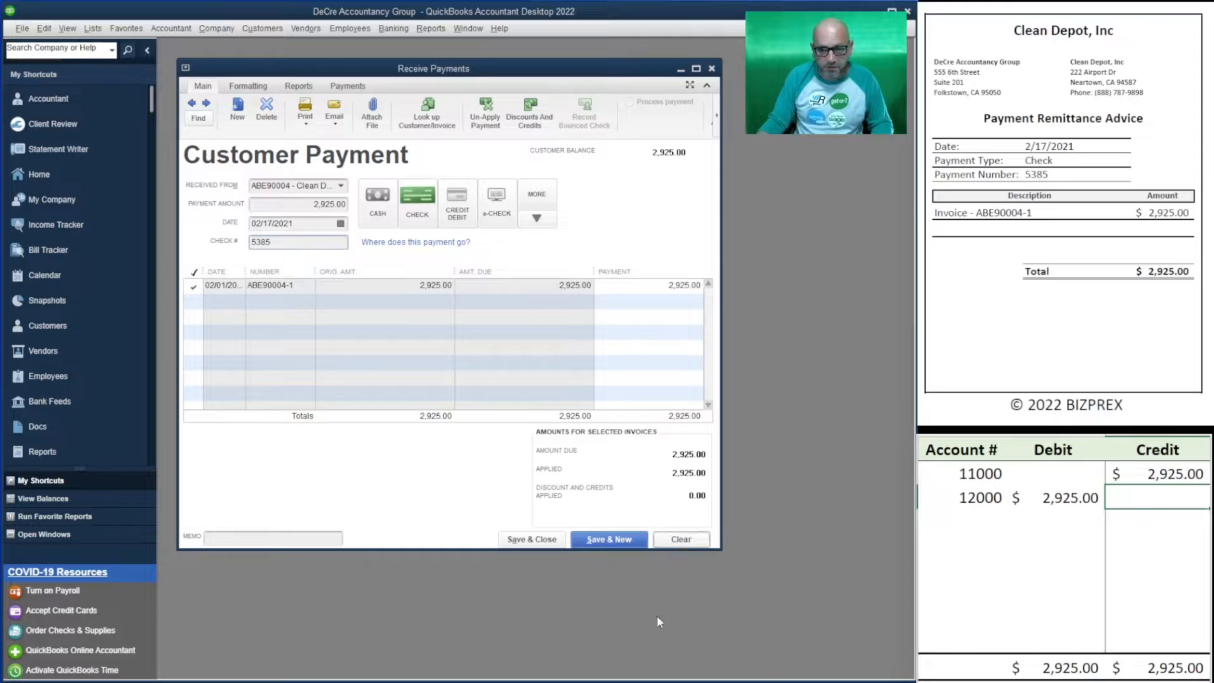
pyautogui.click(601, 538)
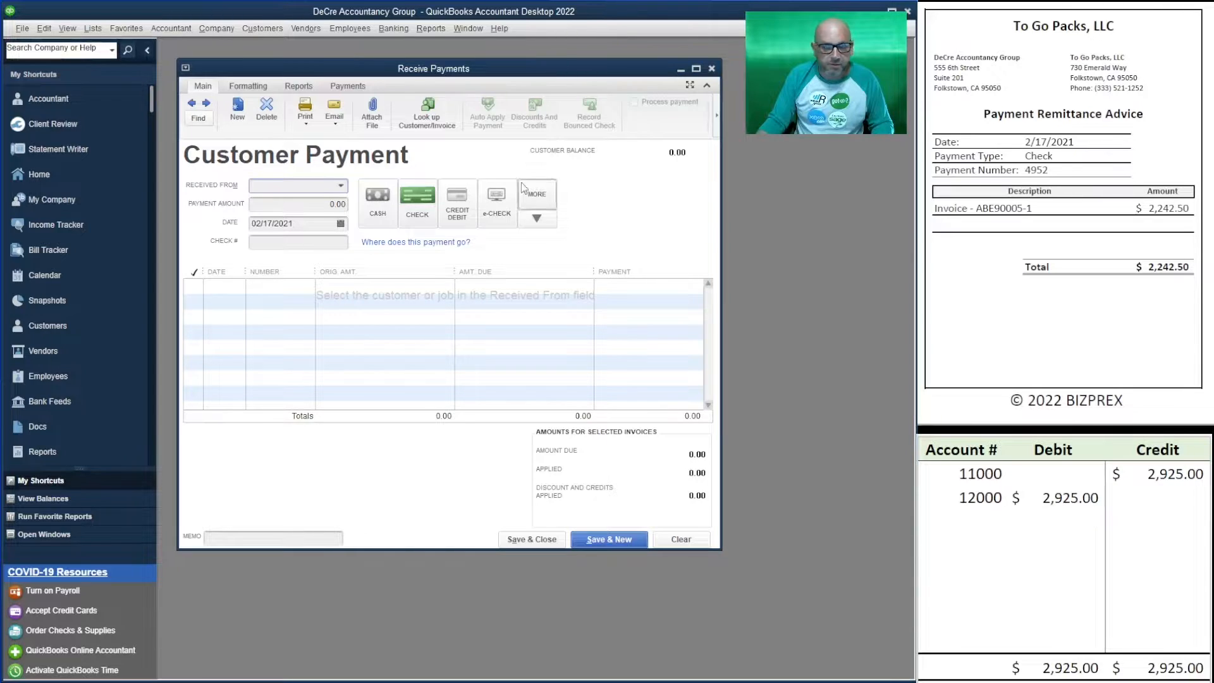
# - Select To Go Packs and enter a 2,242.50 payment with check number 4952
pyautogui.click(341, 187)
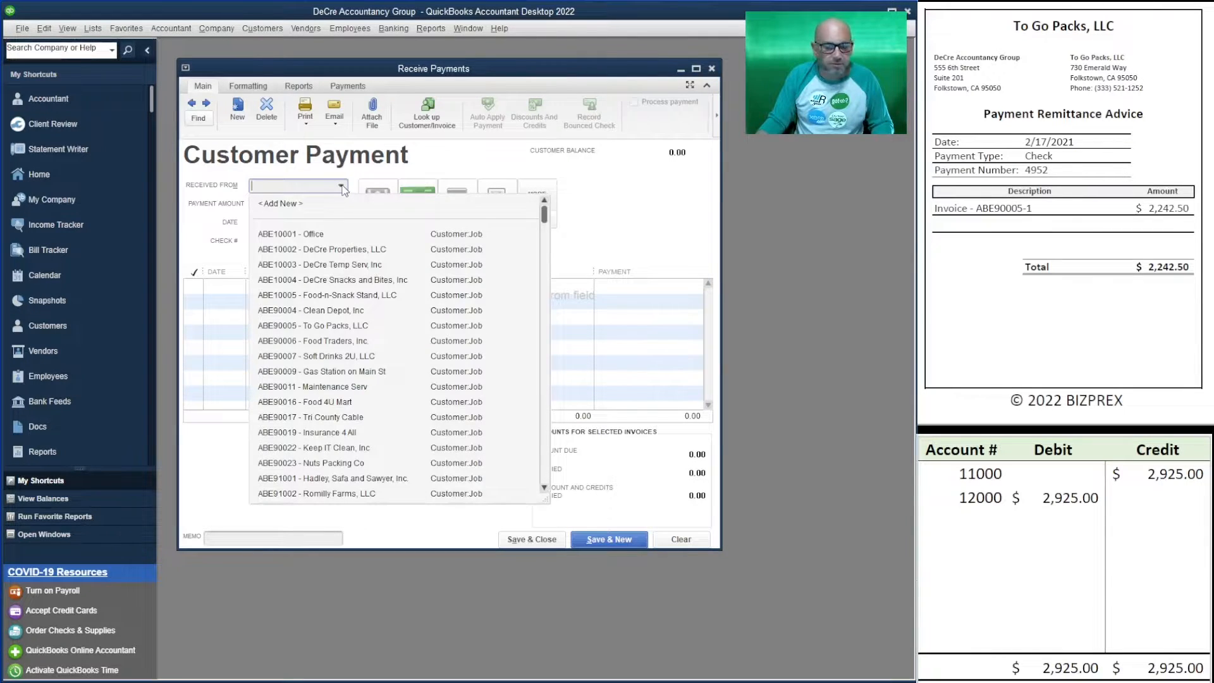
pyautogui.click(348, 325)
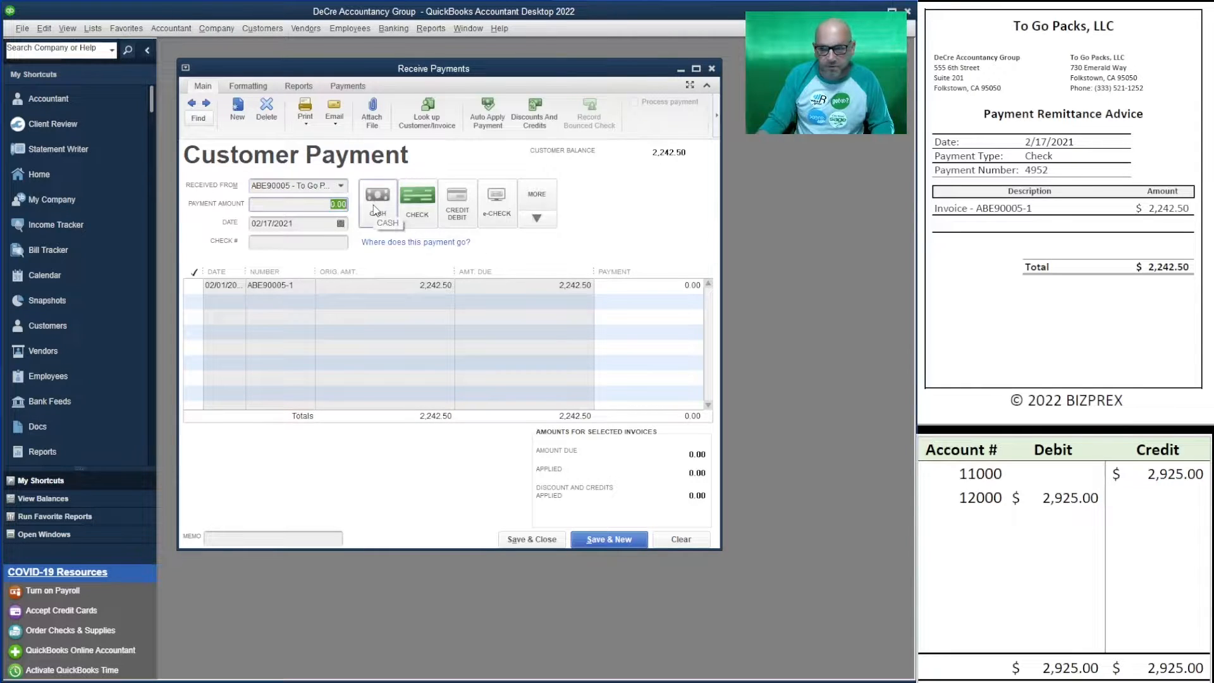
pyautogui.write('2242.50')
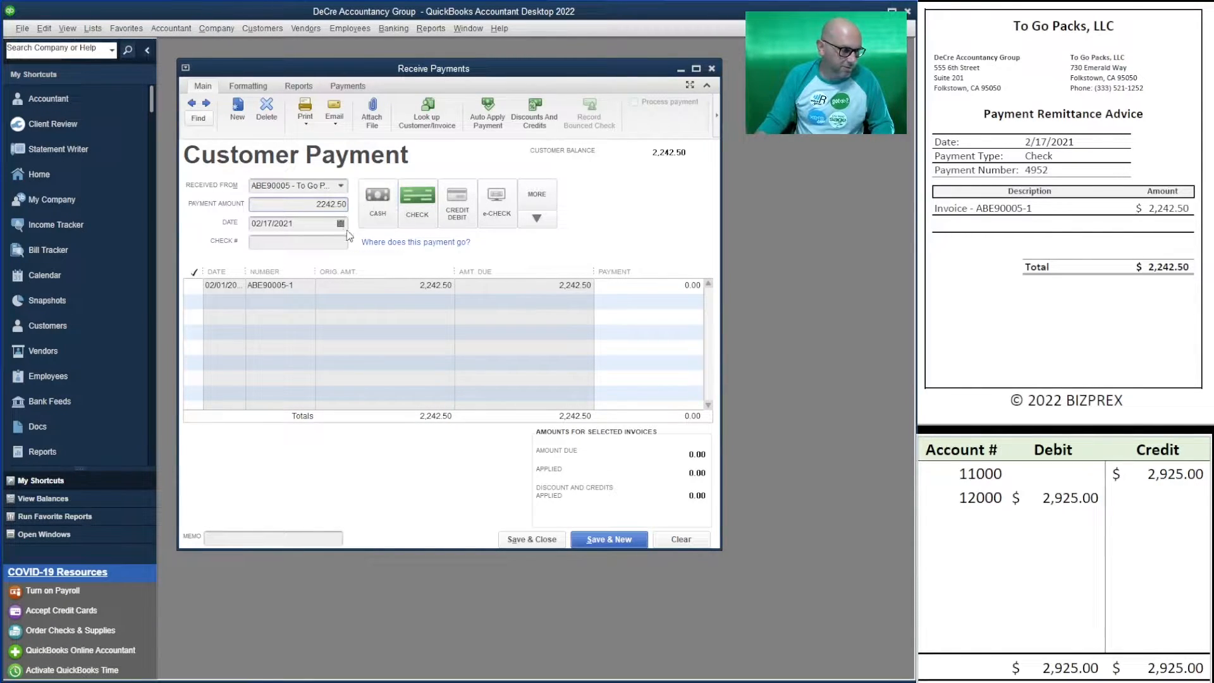
pyautogui.click(308, 241)
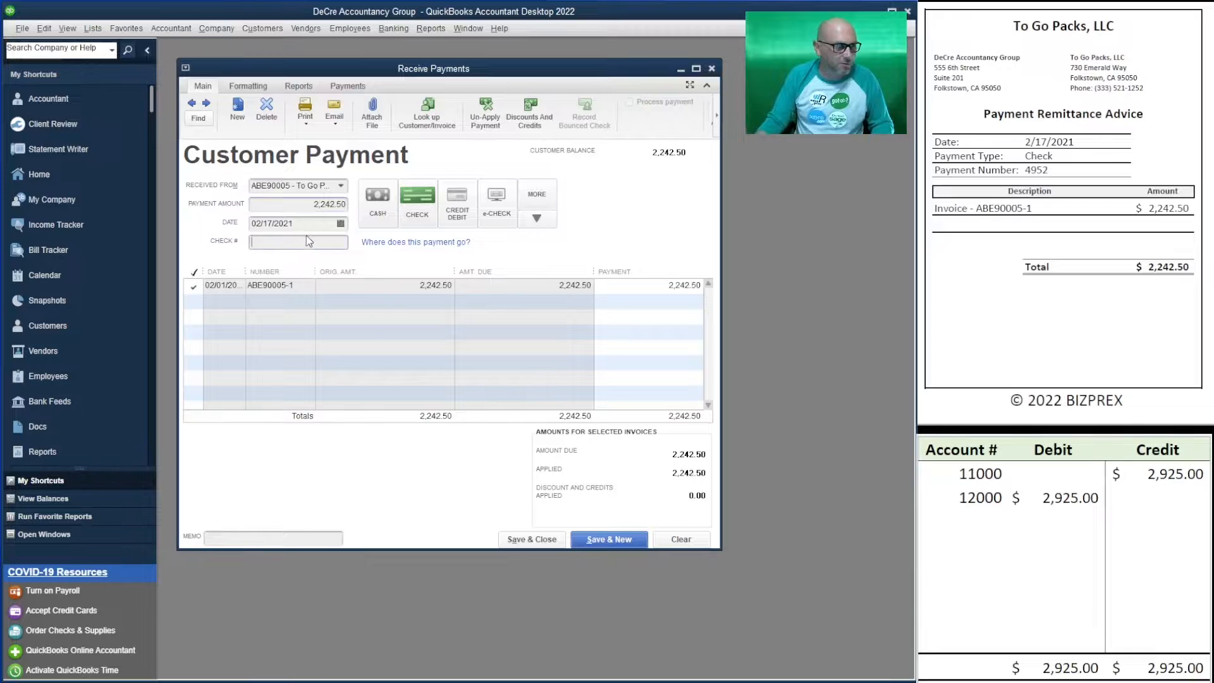
pyautogui.write('4')
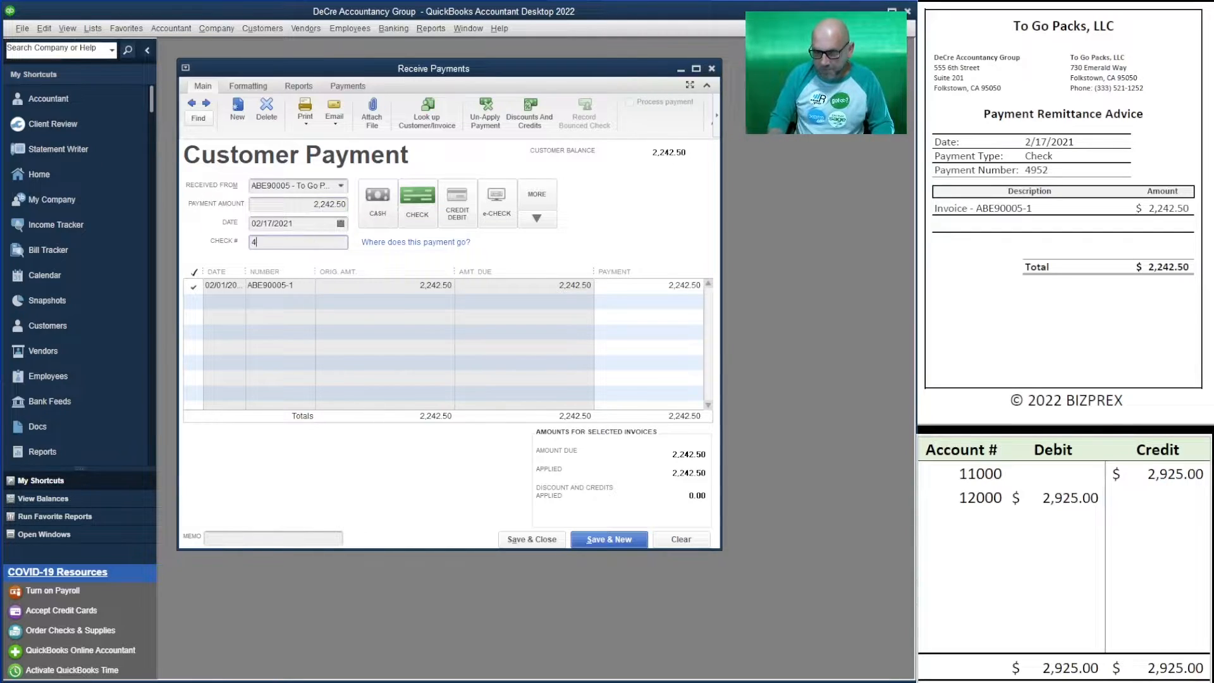
pyautogui.write('952')
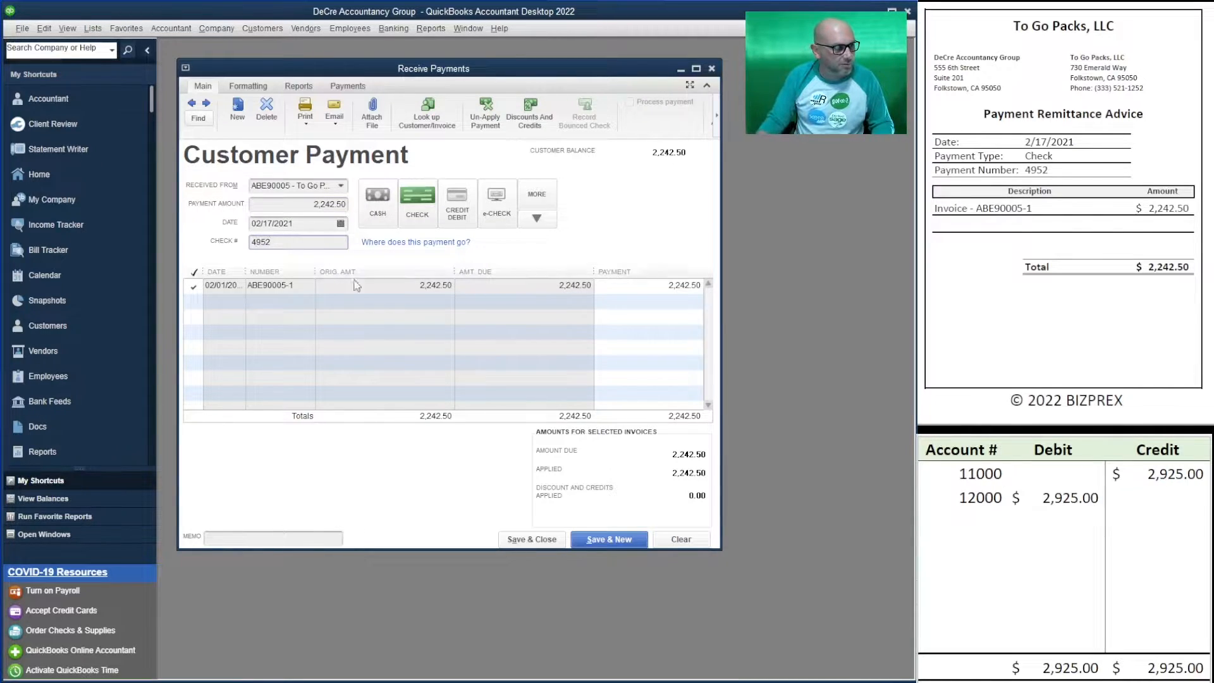
# - Enter 2,242.50 as the worksheet's 12000 debit and 11000 credit, then save the payment
pyautogui.click(1054, 496)
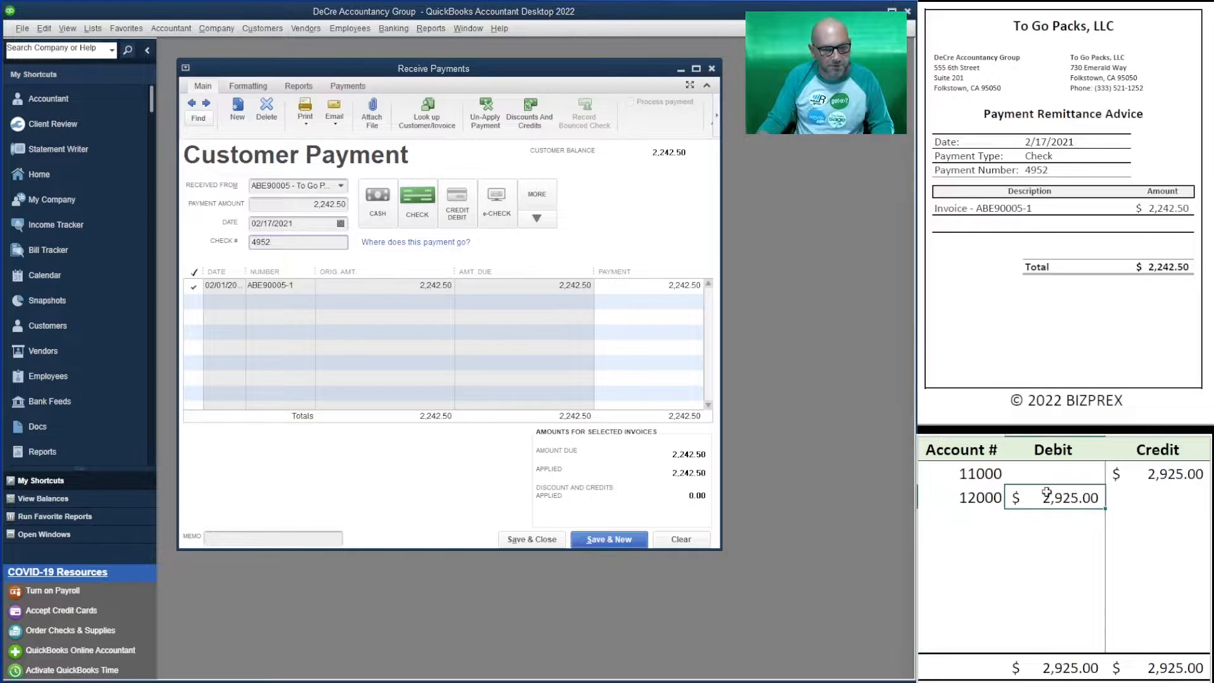
pyautogui.write('2242.50')
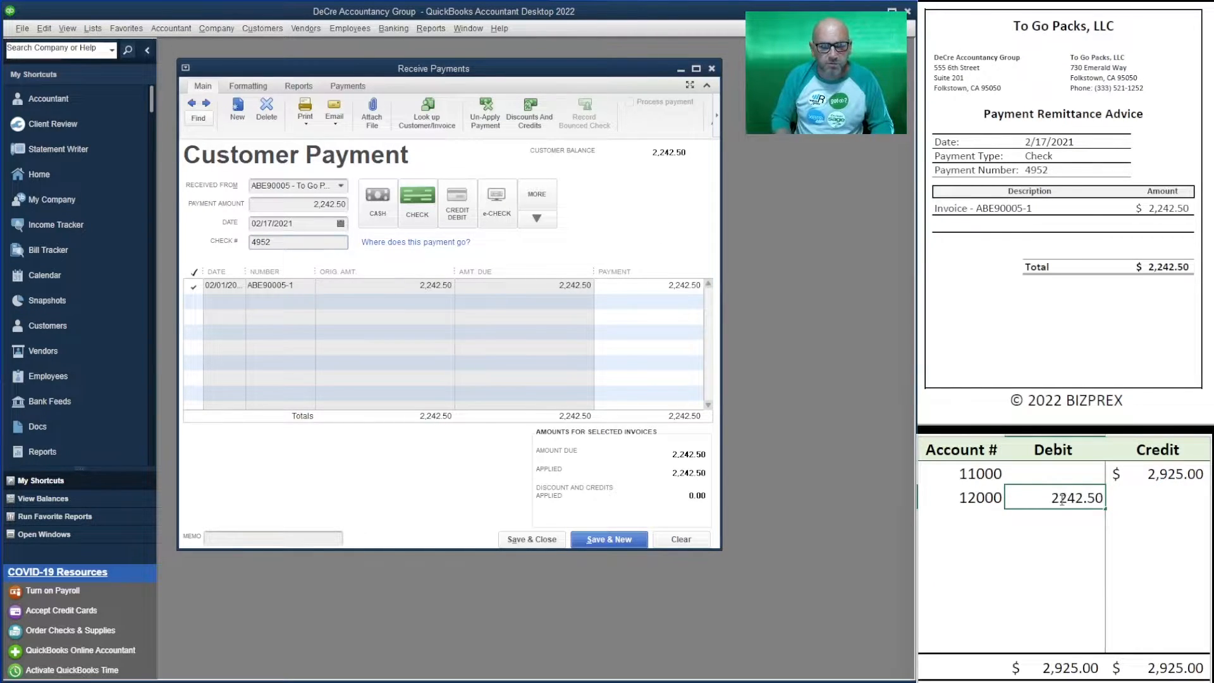
pyautogui.press('Up')
pyautogui.press('Right')
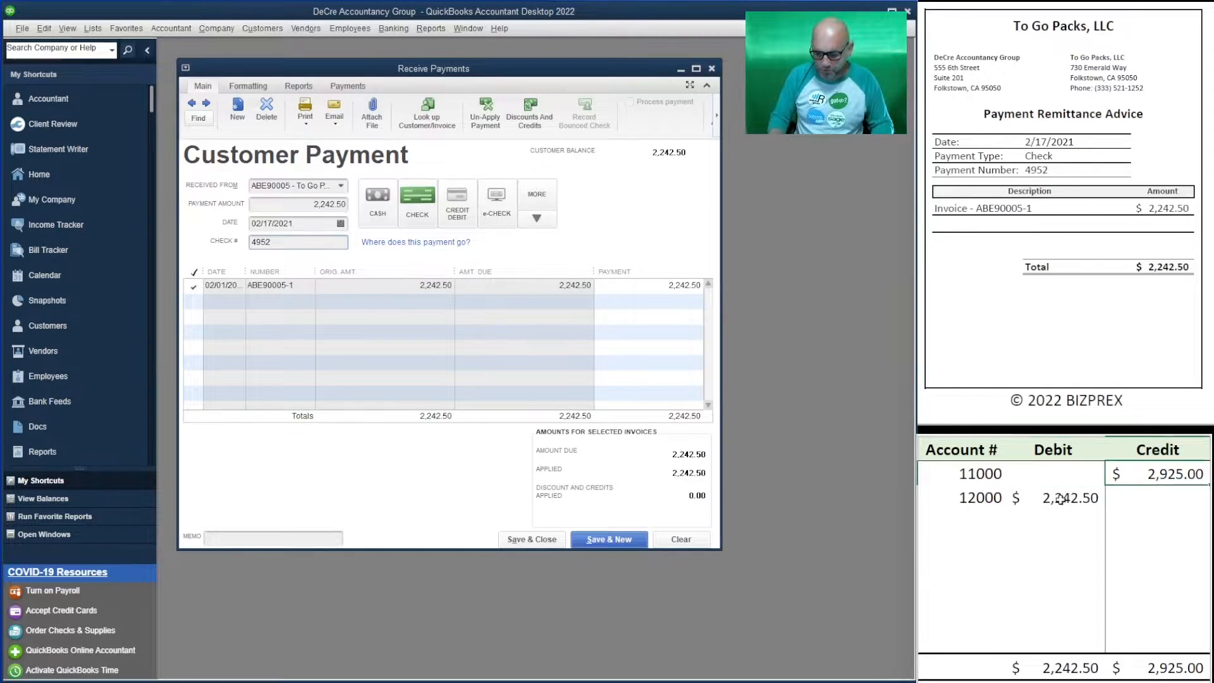
pyautogui.write('2242.50')
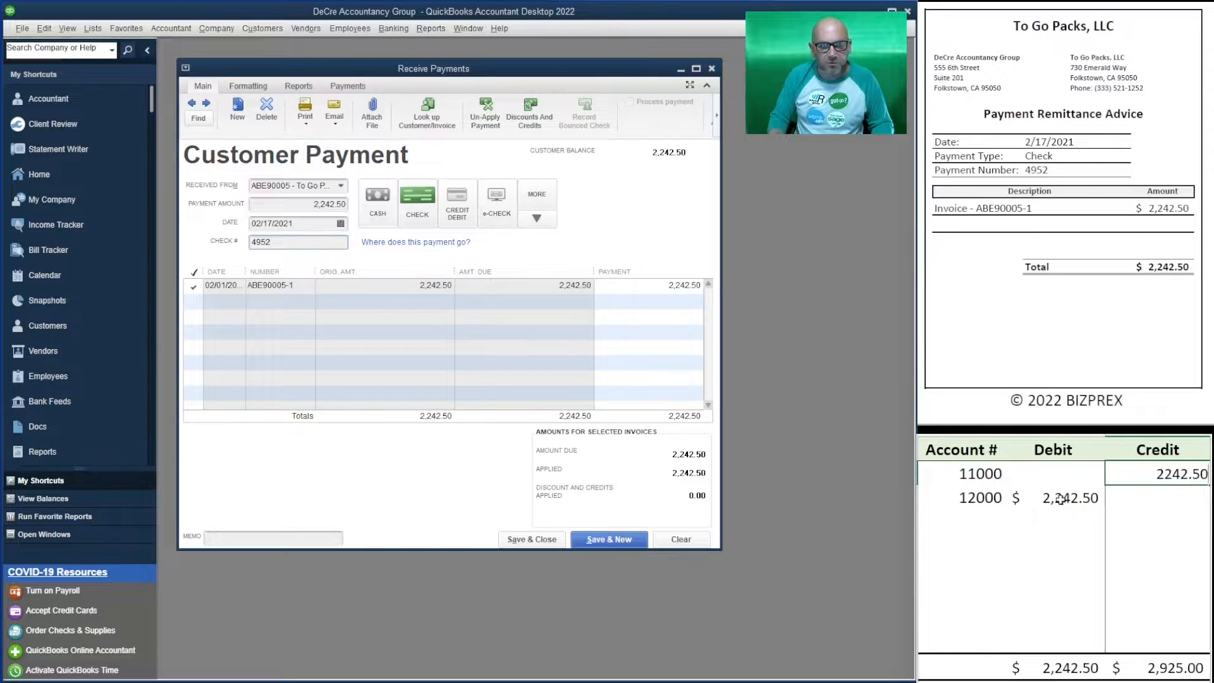
pyautogui.press('Return')
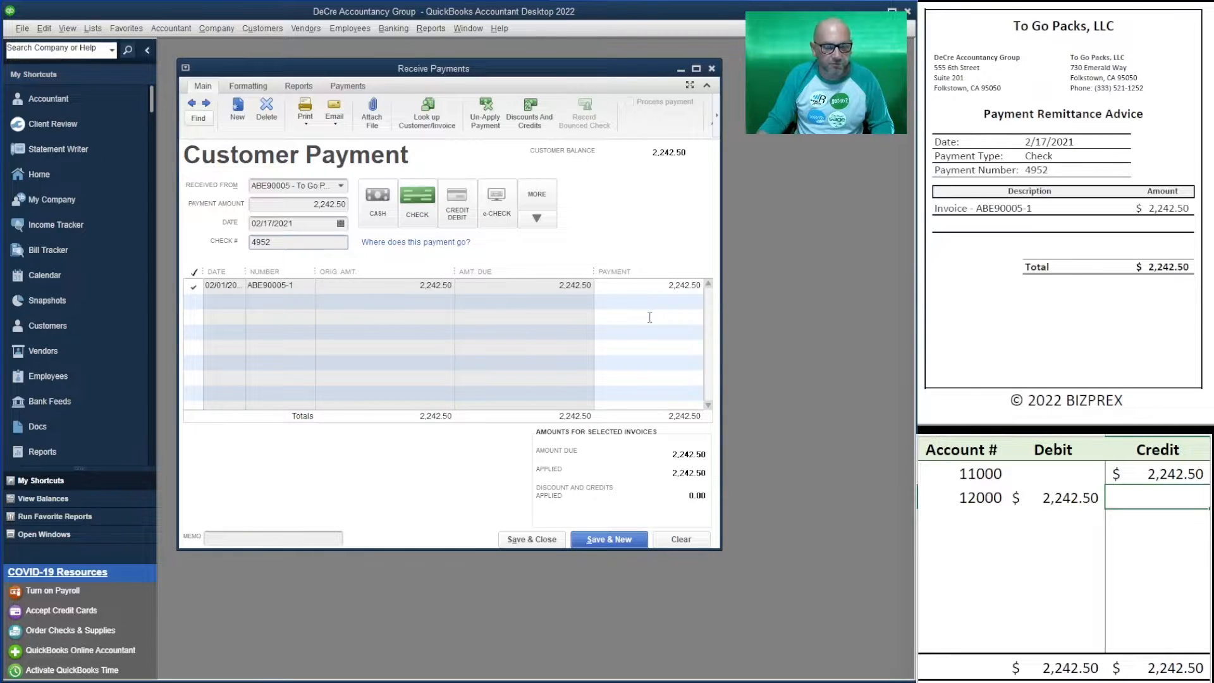
pyautogui.click(625, 540)
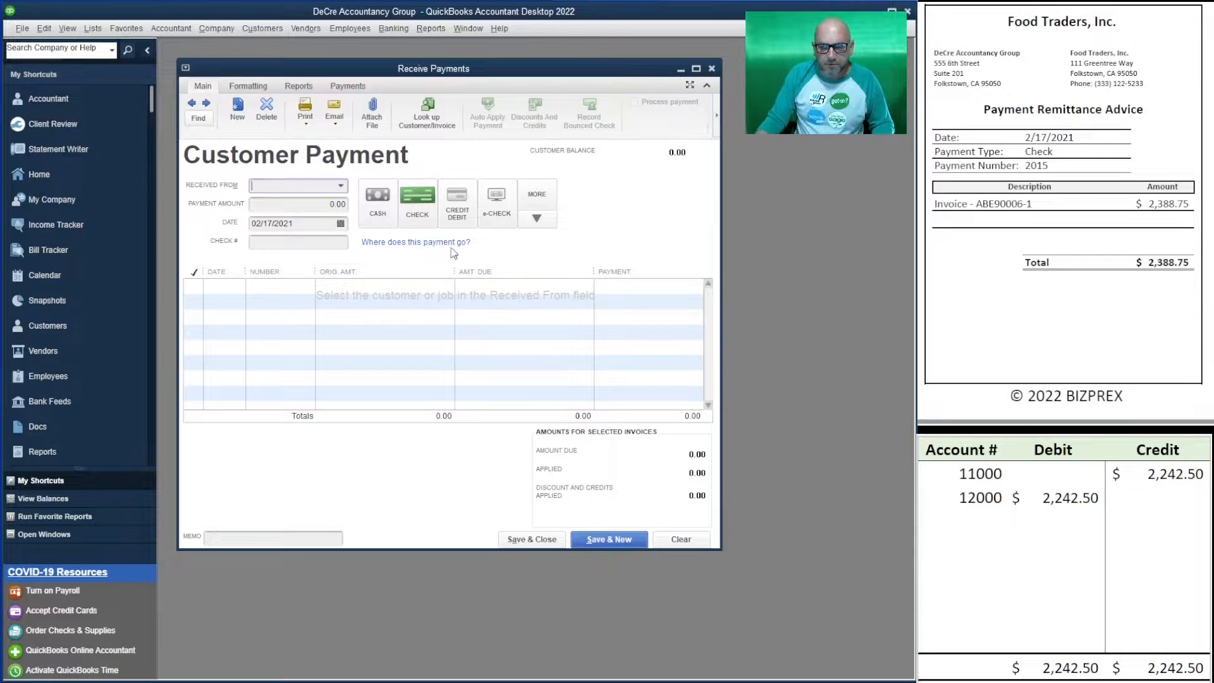
# - Select Food Traders and enter a 2,388.75 payment with check number 2015
pyautogui.click(341, 186)
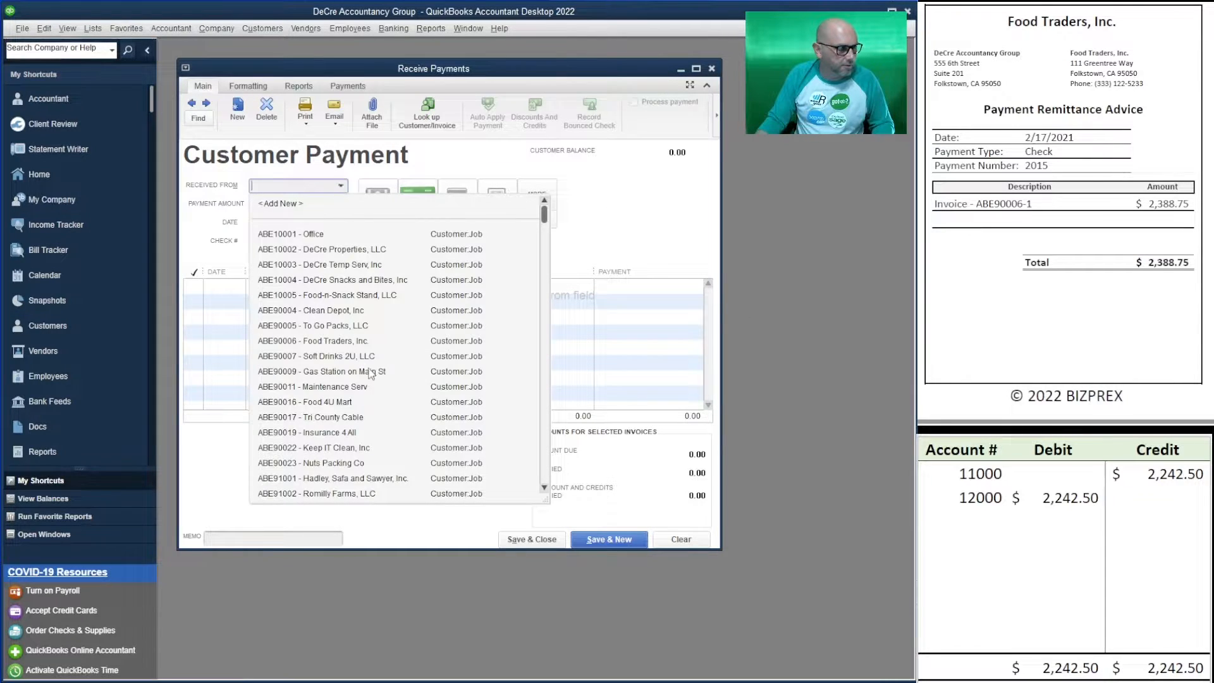
pyautogui.click(348, 342)
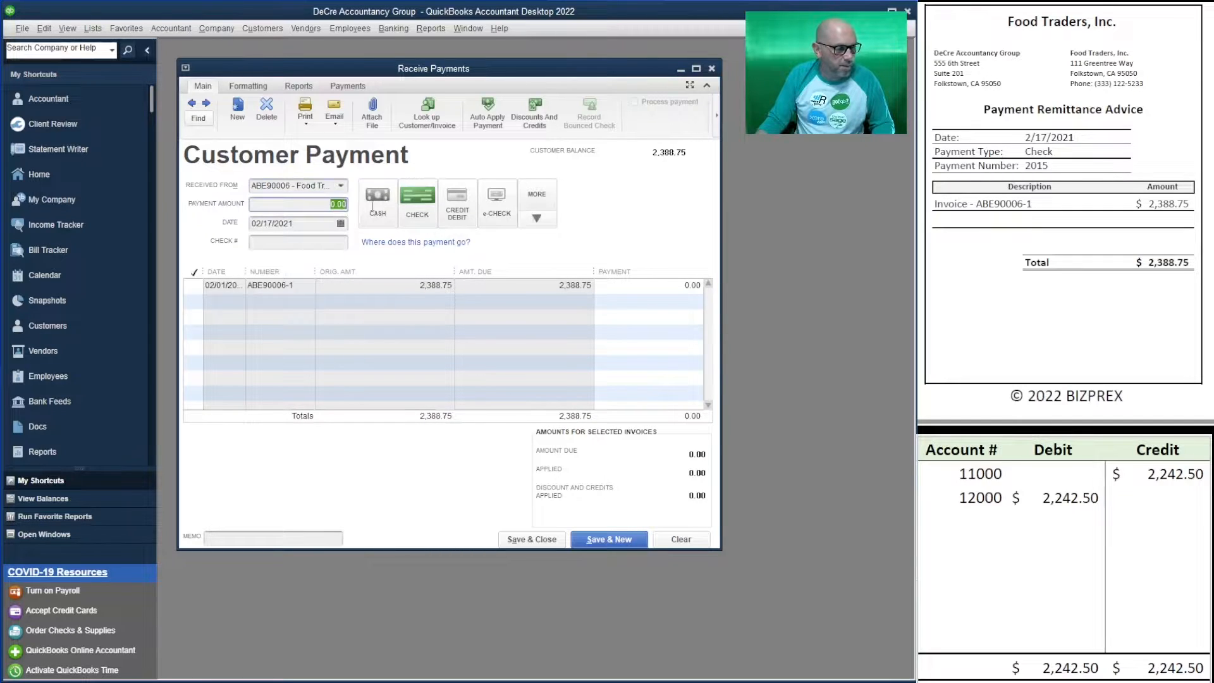
pyautogui.write('2388.75')
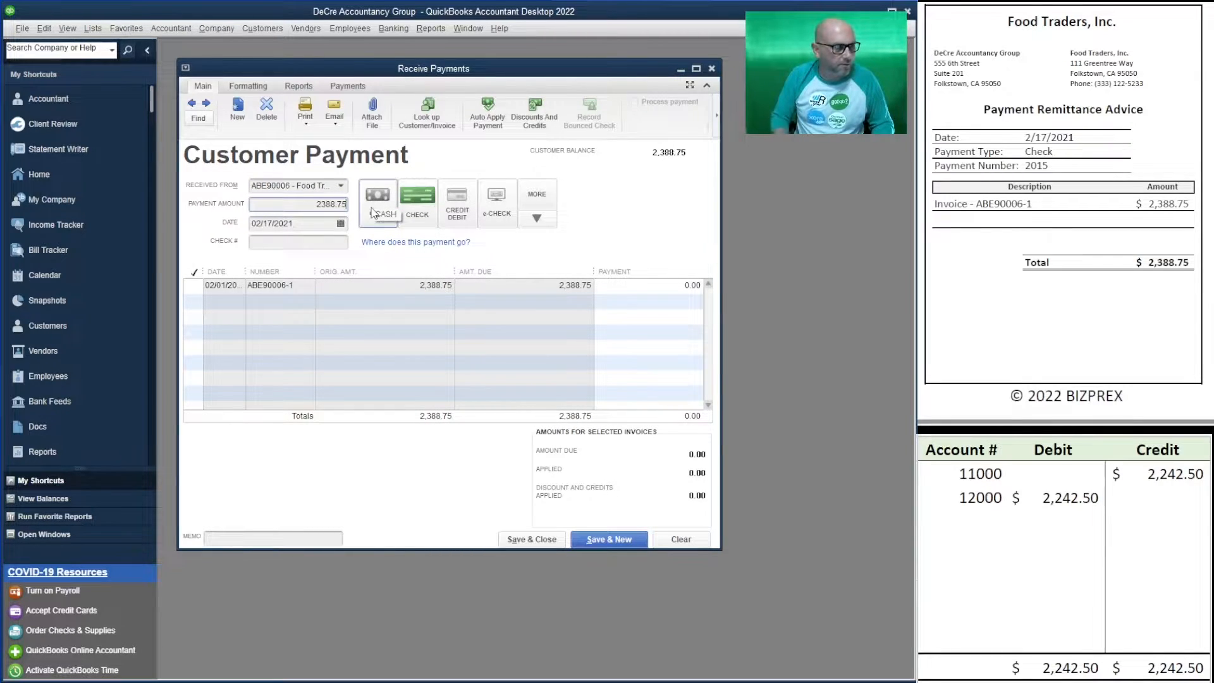
pyautogui.press('Tab')
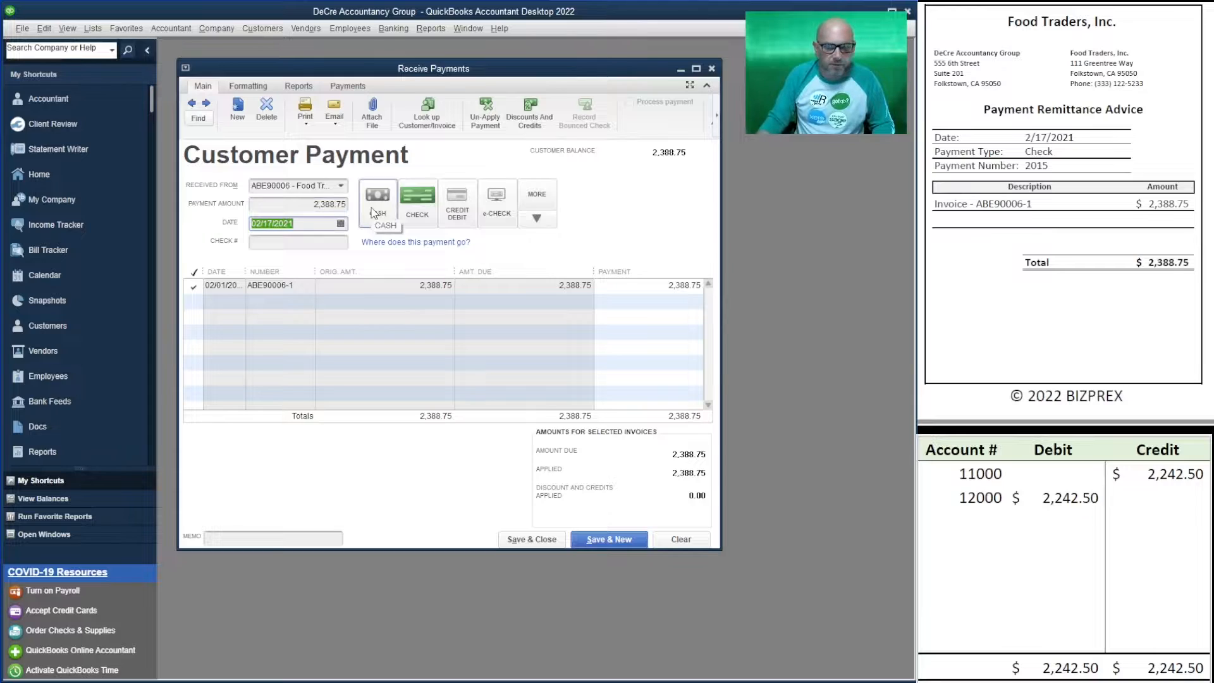
pyautogui.click(307, 243)
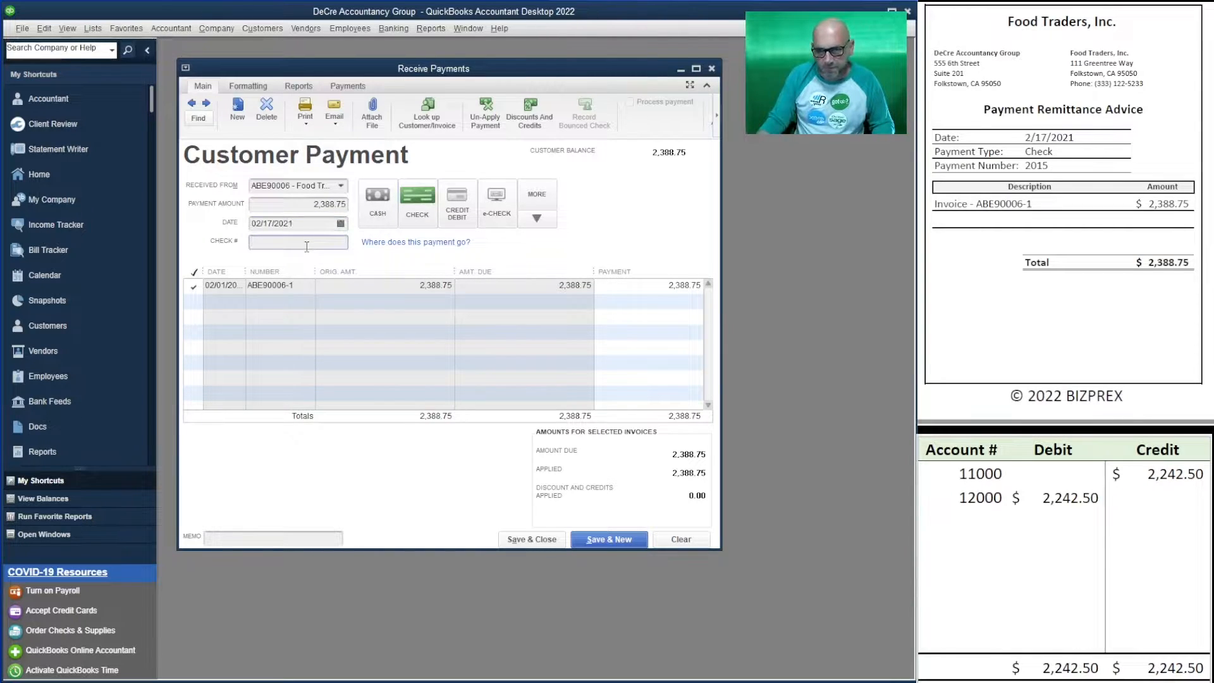
pyautogui.write('2015')
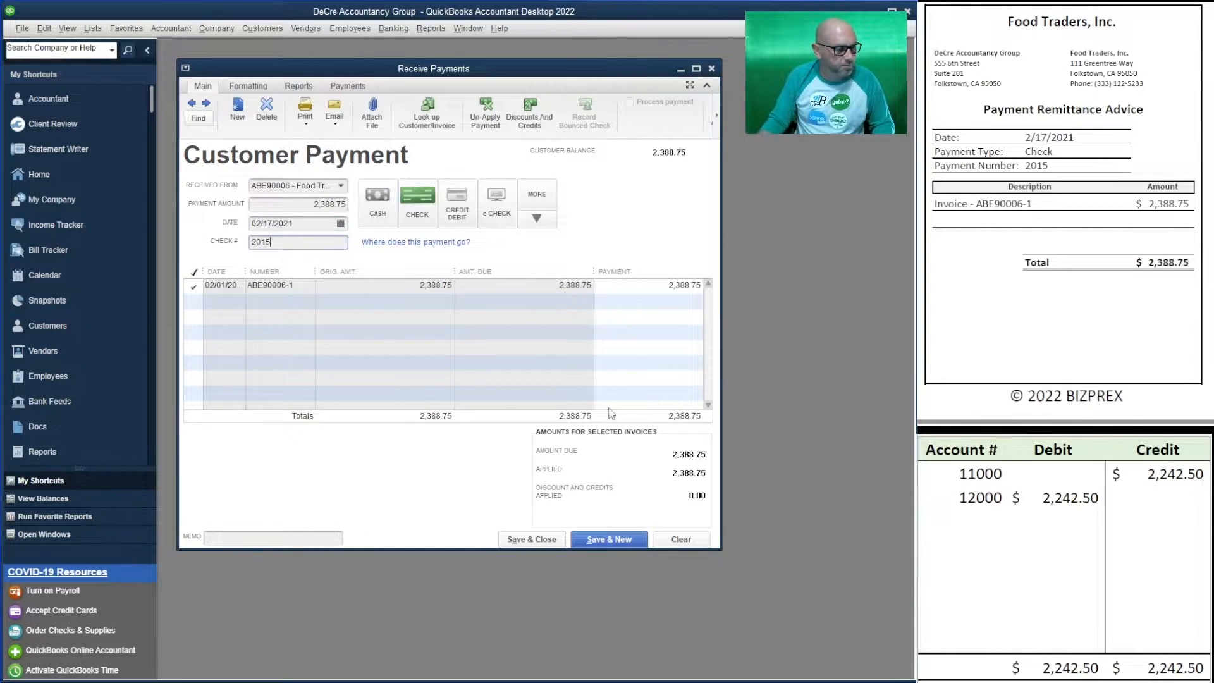
# - Set the worksheet's 12000 debit and 11000 credit to 2,388.75
pyautogui.click(1069, 498)
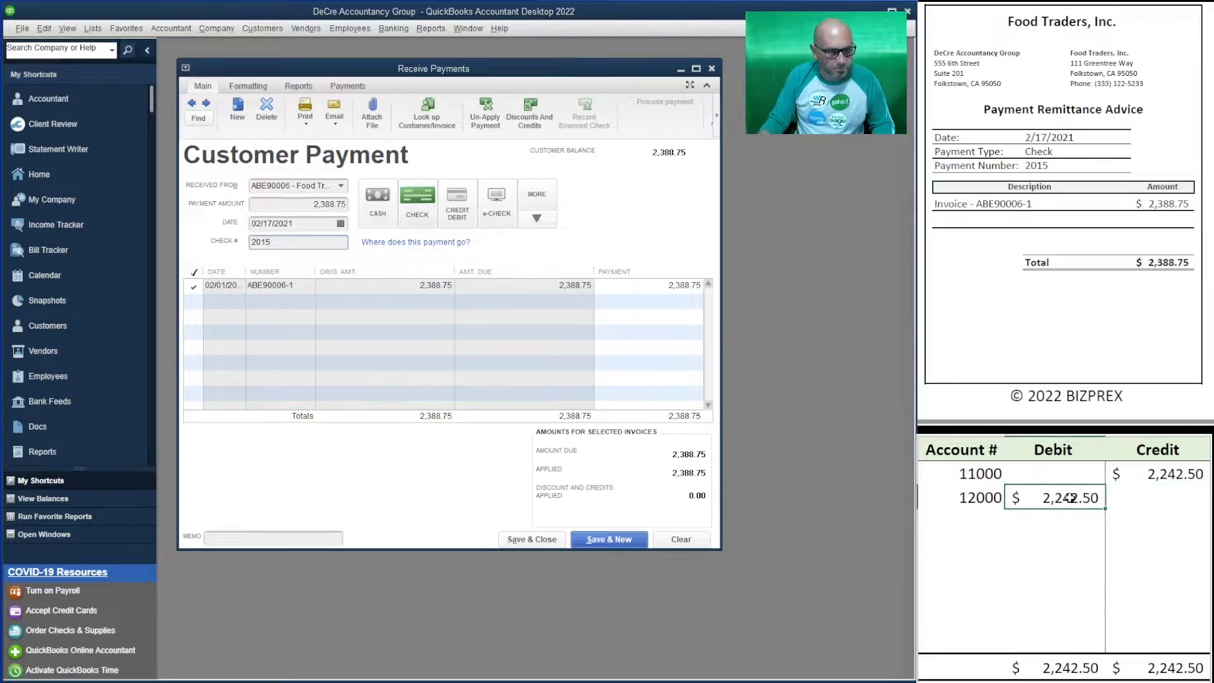
pyautogui.write('2388.75')
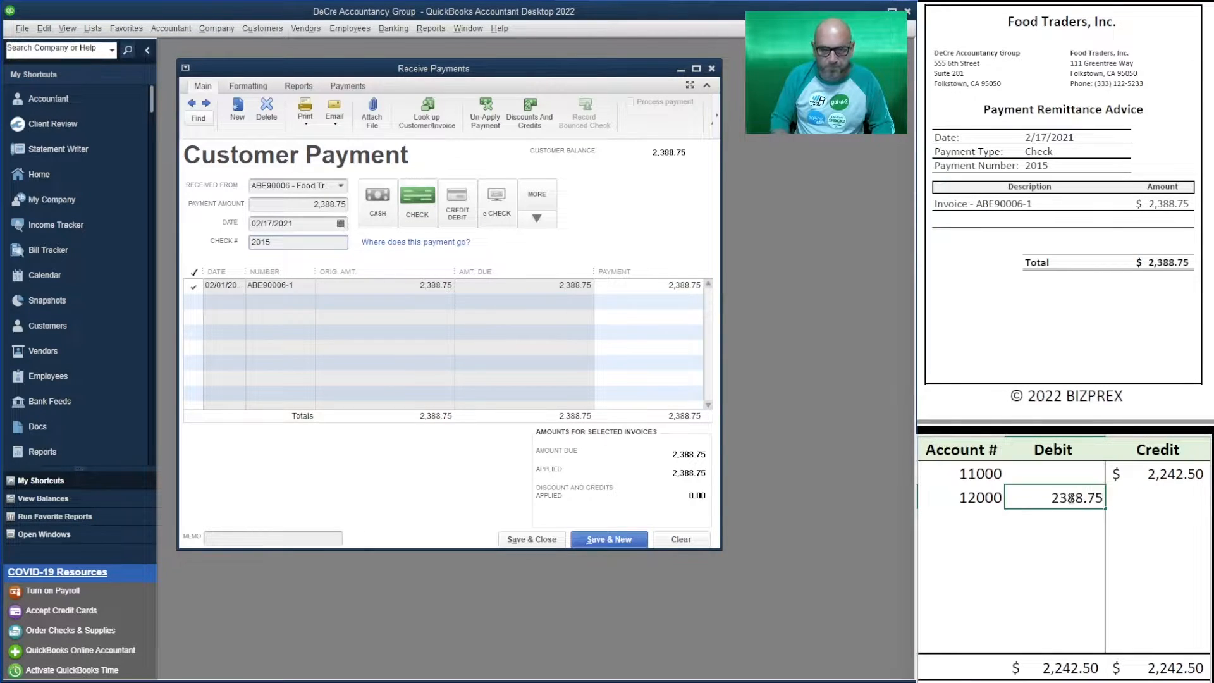
pyautogui.press('Up')
pyautogui.press('Right')
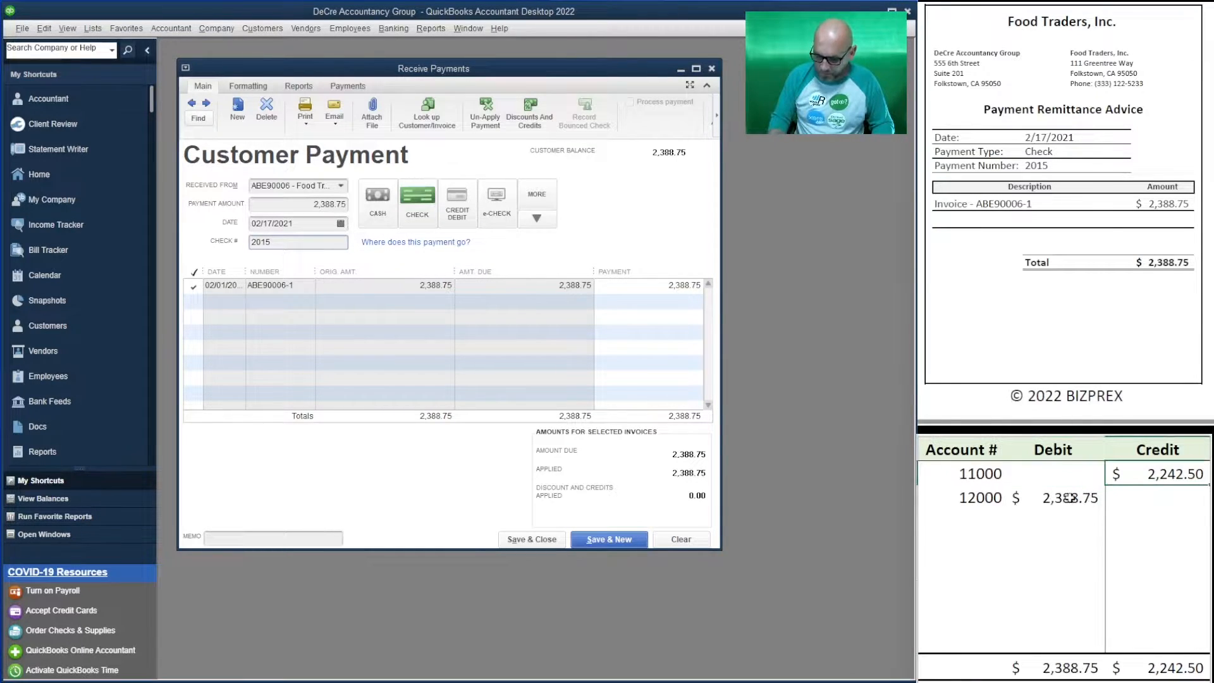
pyautogui.write('2388.75')
pyautogui.press('Return')
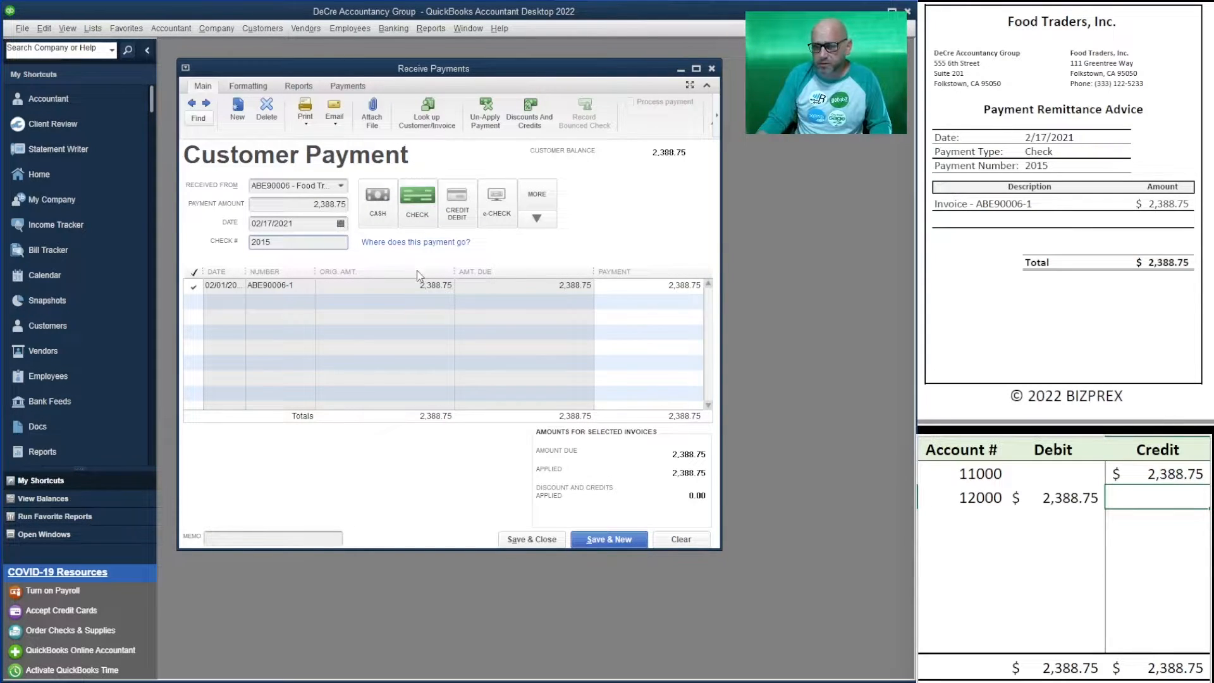
# - Save the Food Traders payment and enter Soft Drinks 2U's 2,778.75 payment with check 2798
pyautogui.click(608, 537)
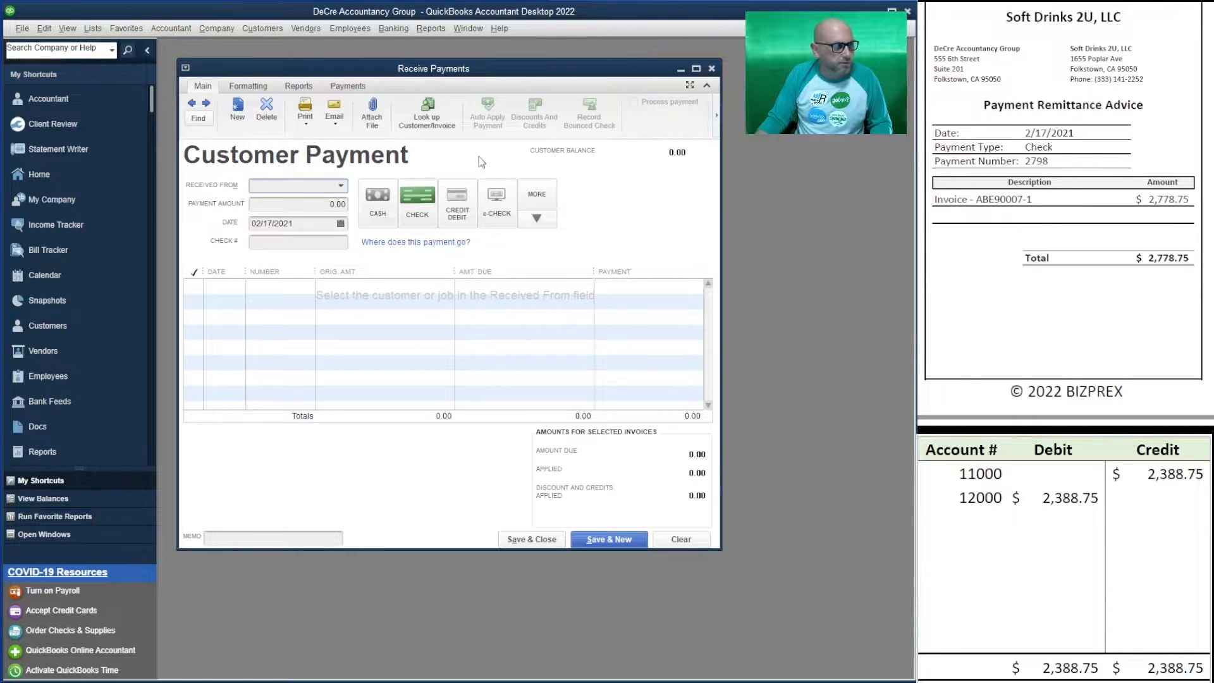
pyautogui.click(341, 185)
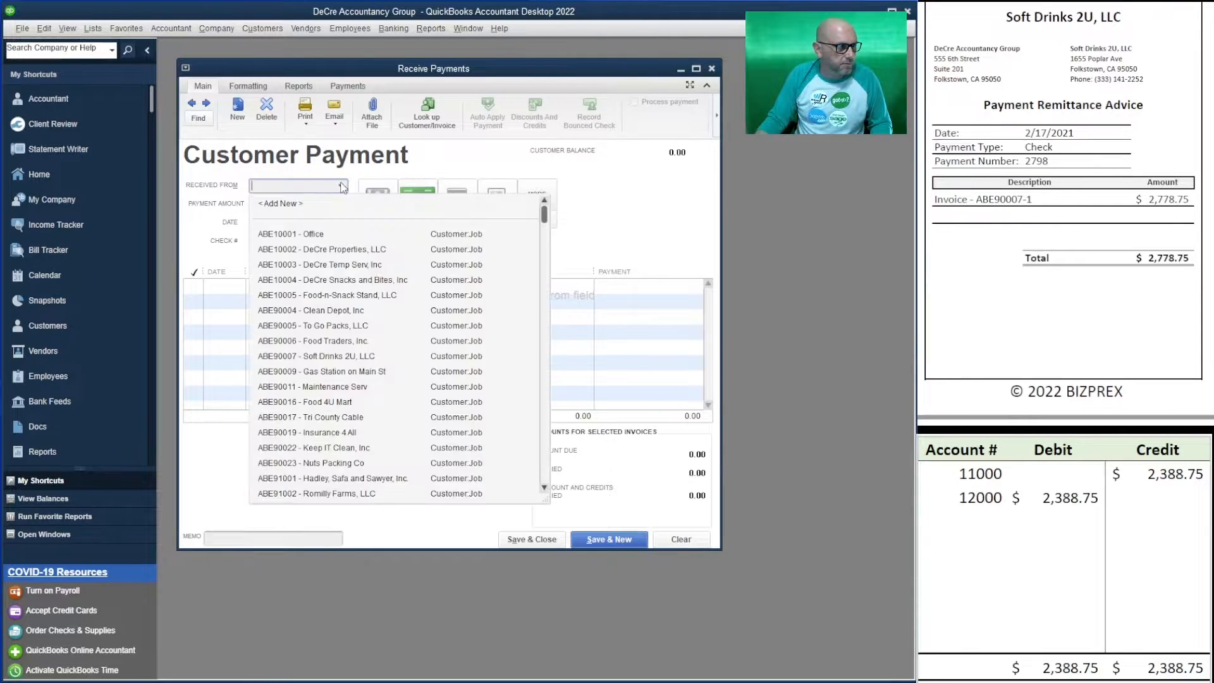
pyautogui.click(385, 356)
pyautogui.click(328, 207)
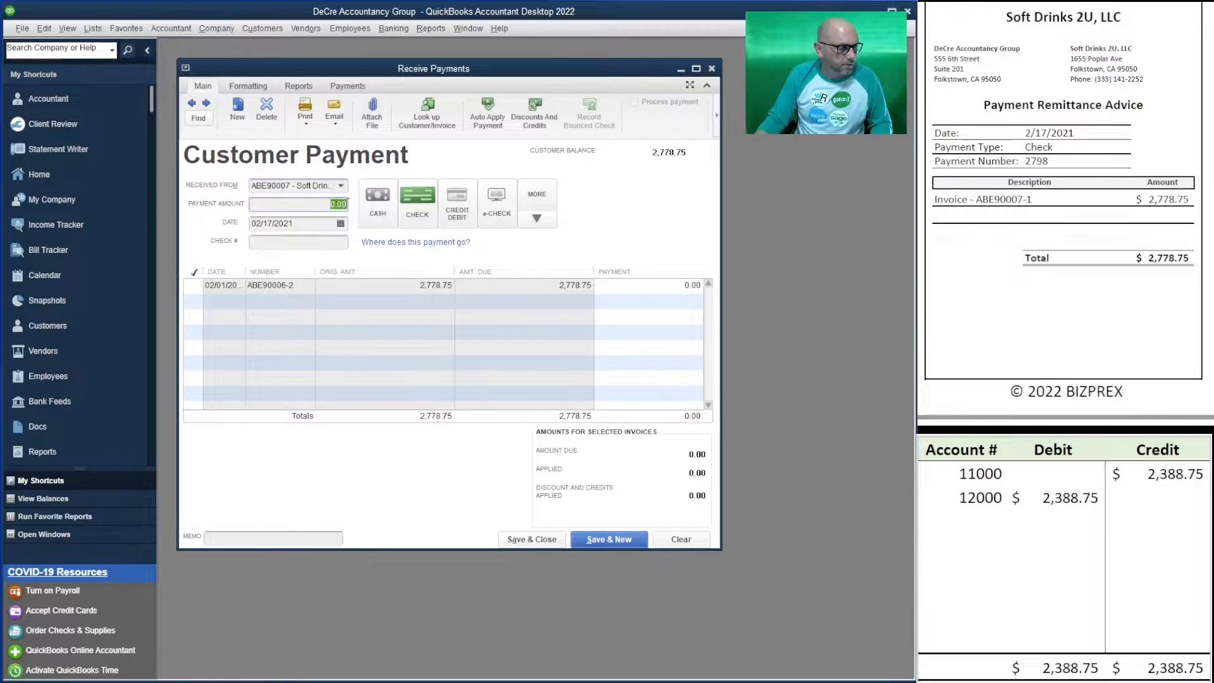
pyautogui.write('27')
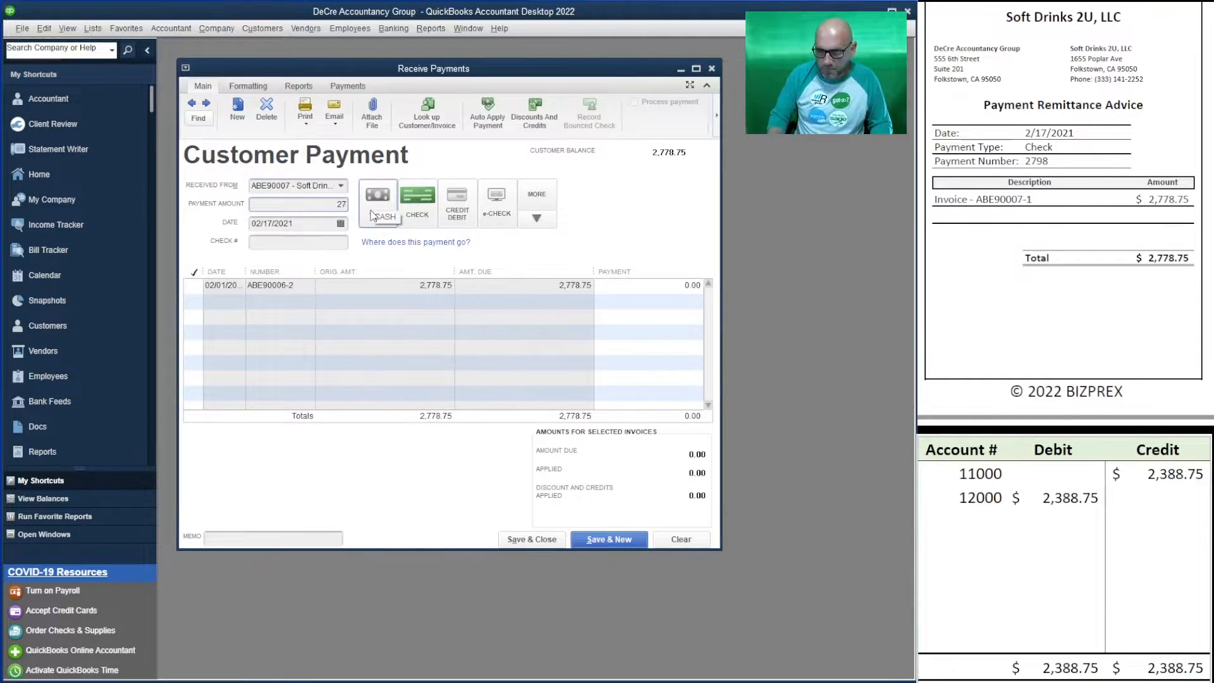
pyautogui.write('78.75')
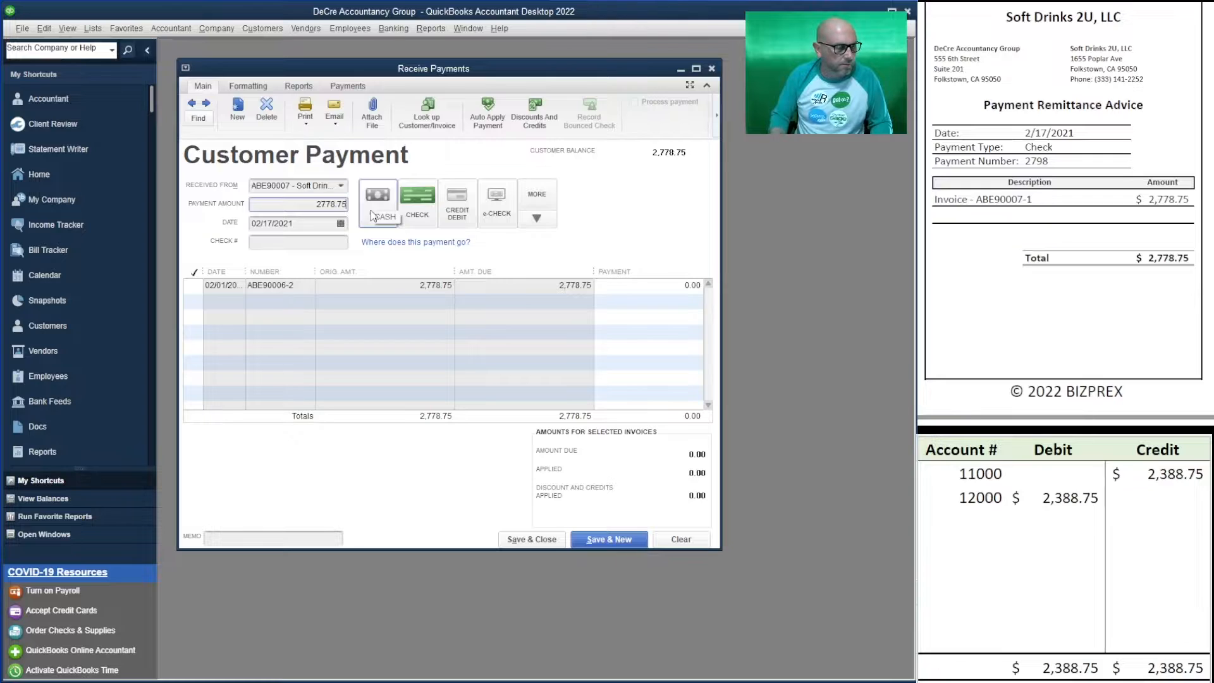
pyautogui.click(293, 242)
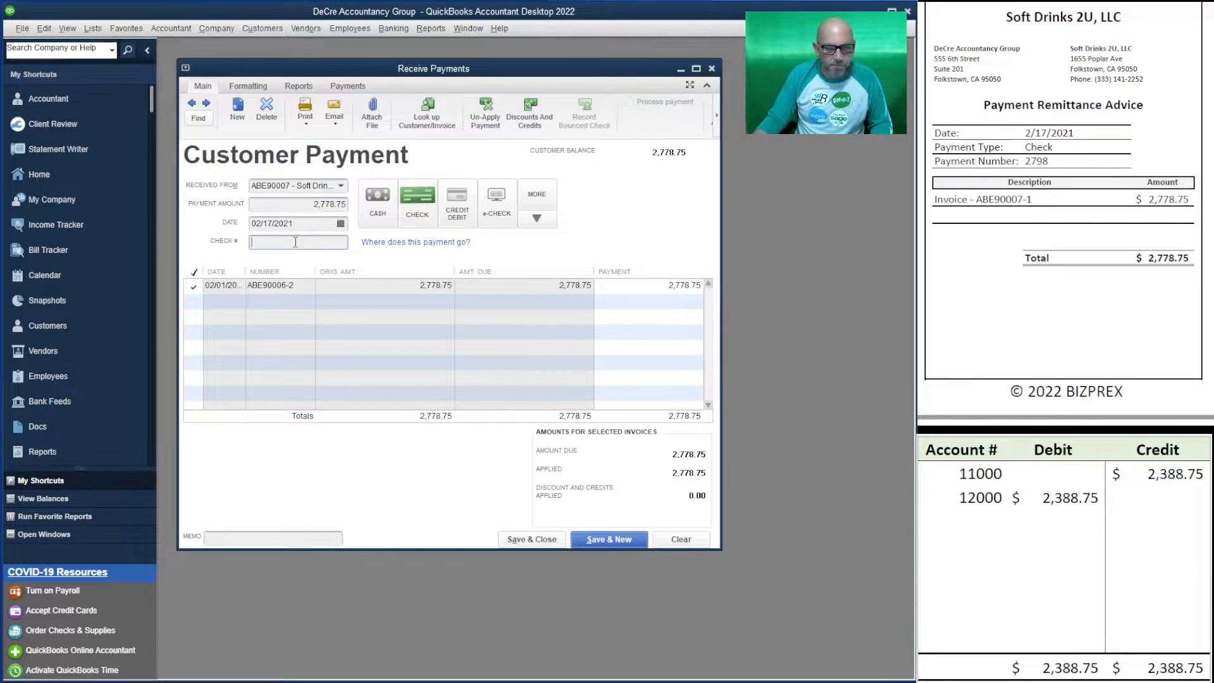
pyautogui.write('2798')
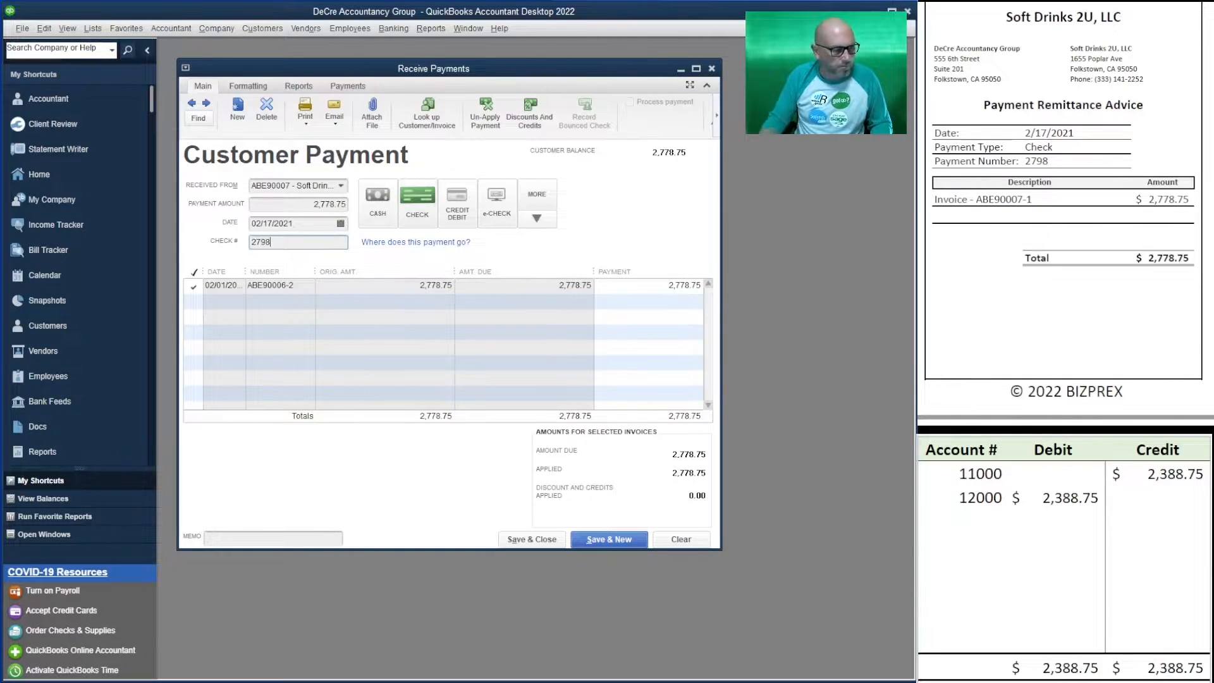
# - Set the worksheet's 12000 debit and 11000 credit to 2,778.75
pyautogui.click(1082, 499)
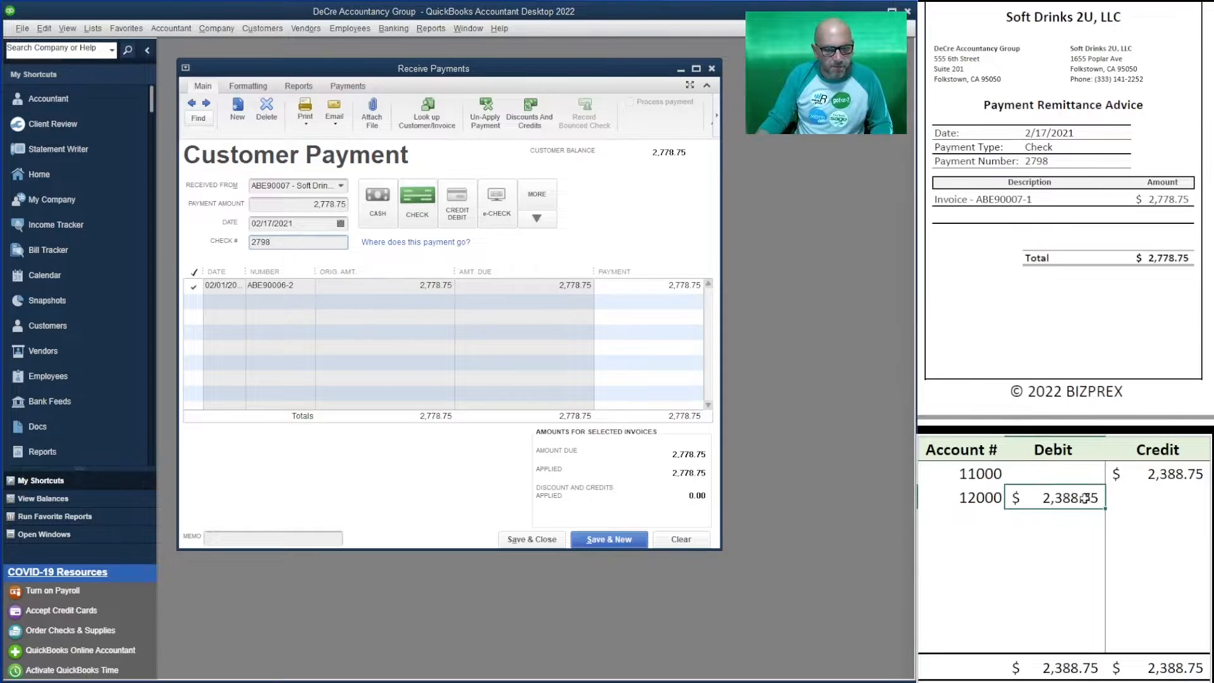
pyautogui.write('2778.75')
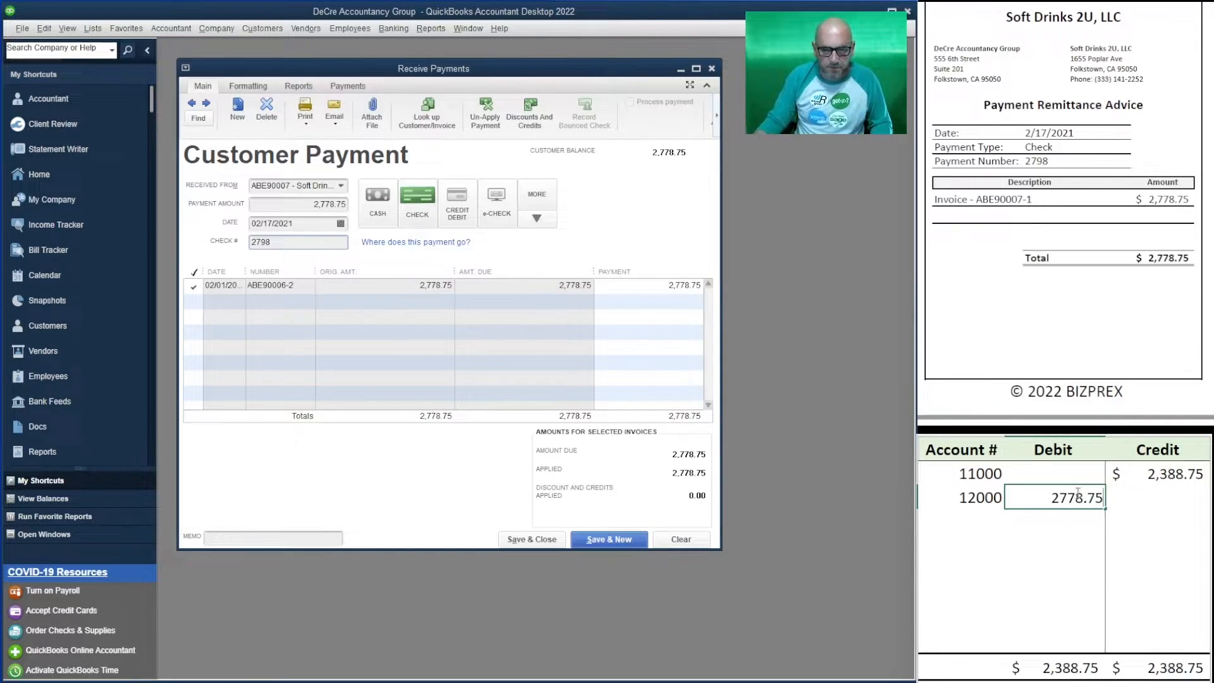
pyautogui.click(1137, 479)
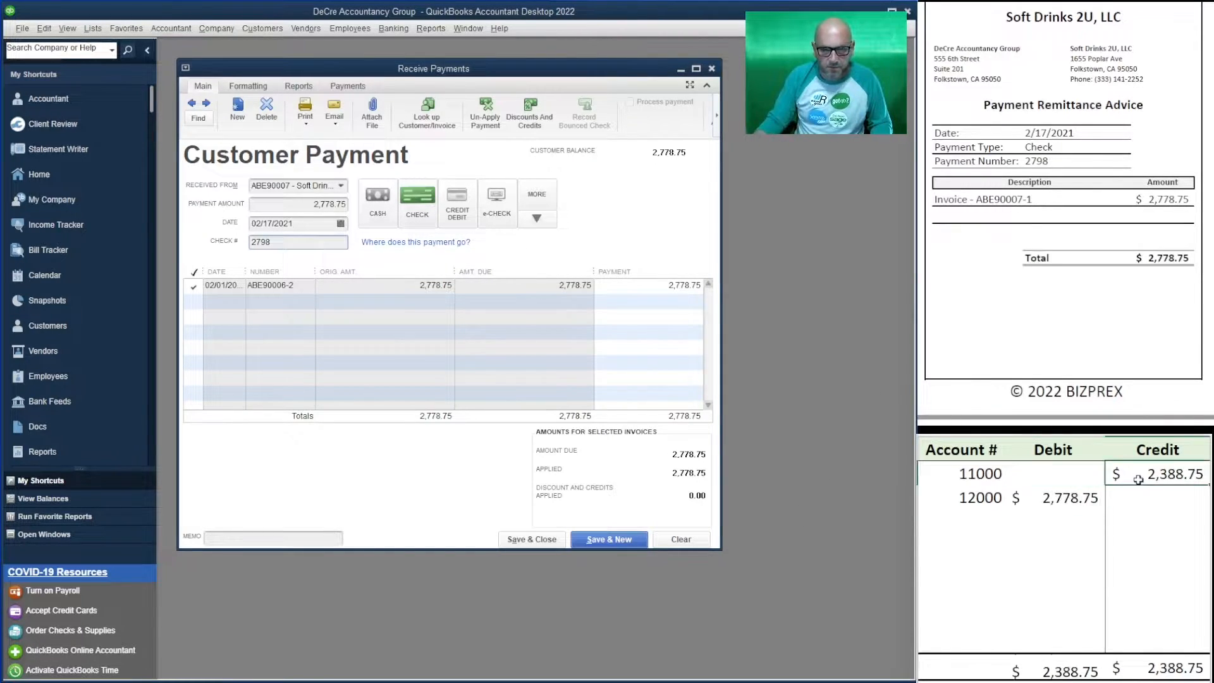
pyautogui.write('2,778.')
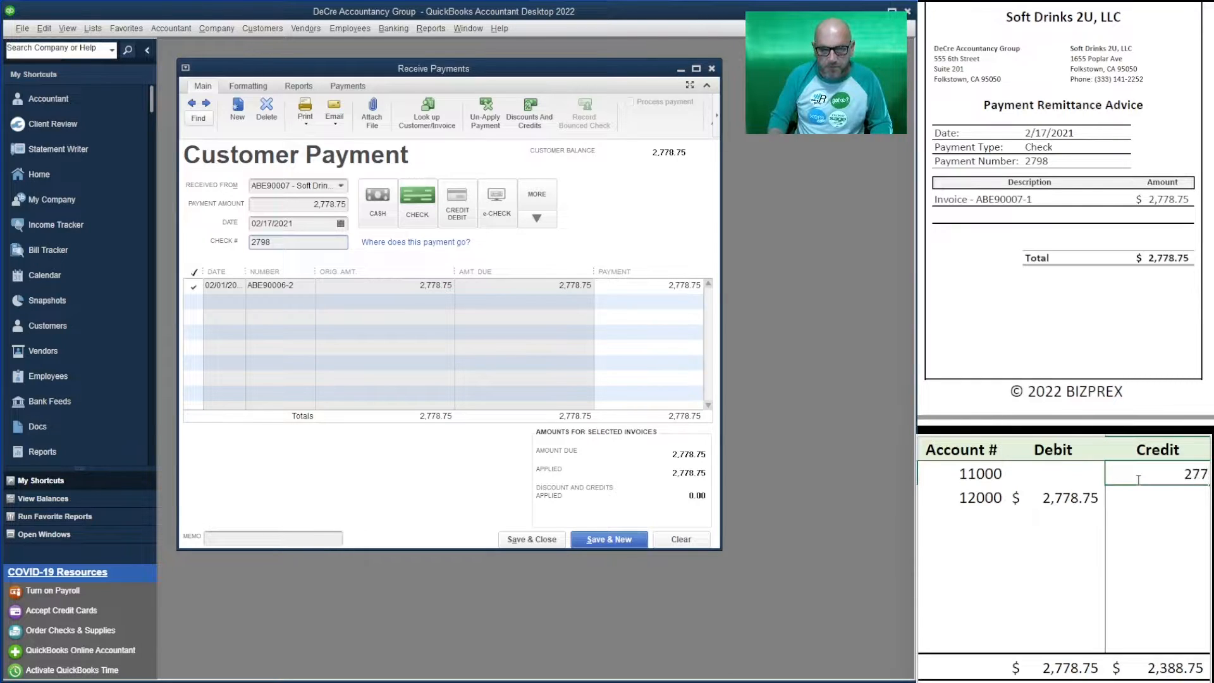
pyautogui.write('75')
pyautogui.press('Return')
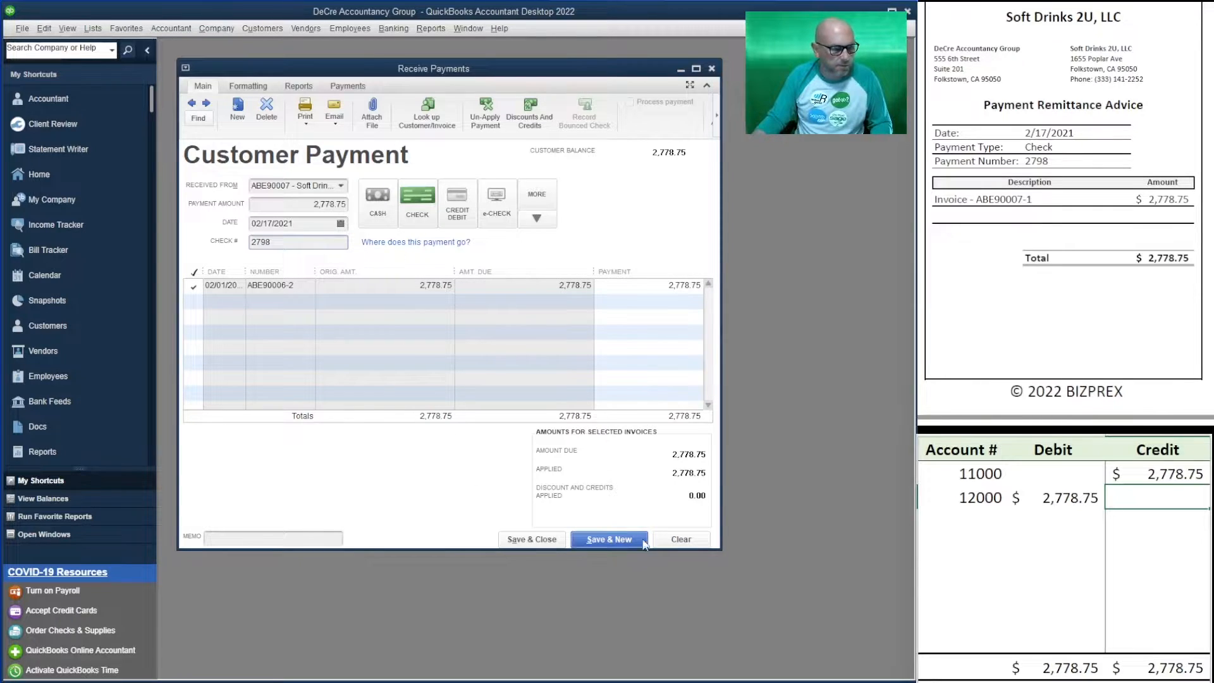
# - Save the Soft Drinks 2U payment and enter Gas Station on Main St's 2,193.75 check 1488
pyautogui.click(609, 539)
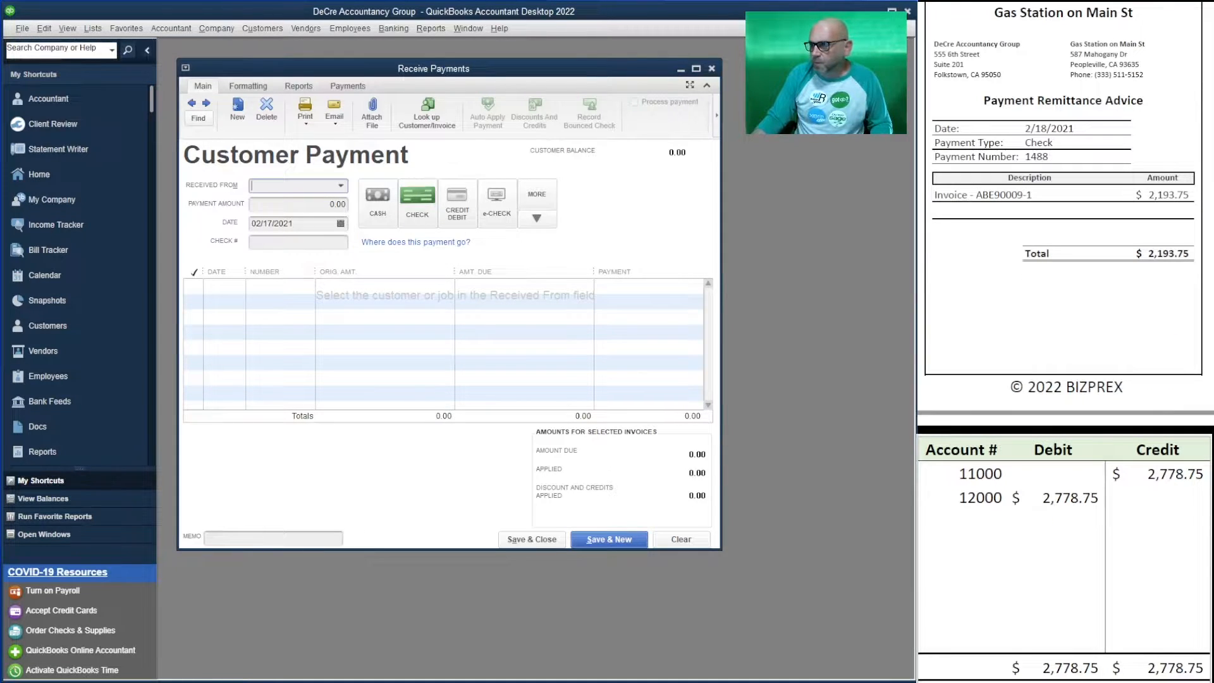
pyautogui.click(339, 187)
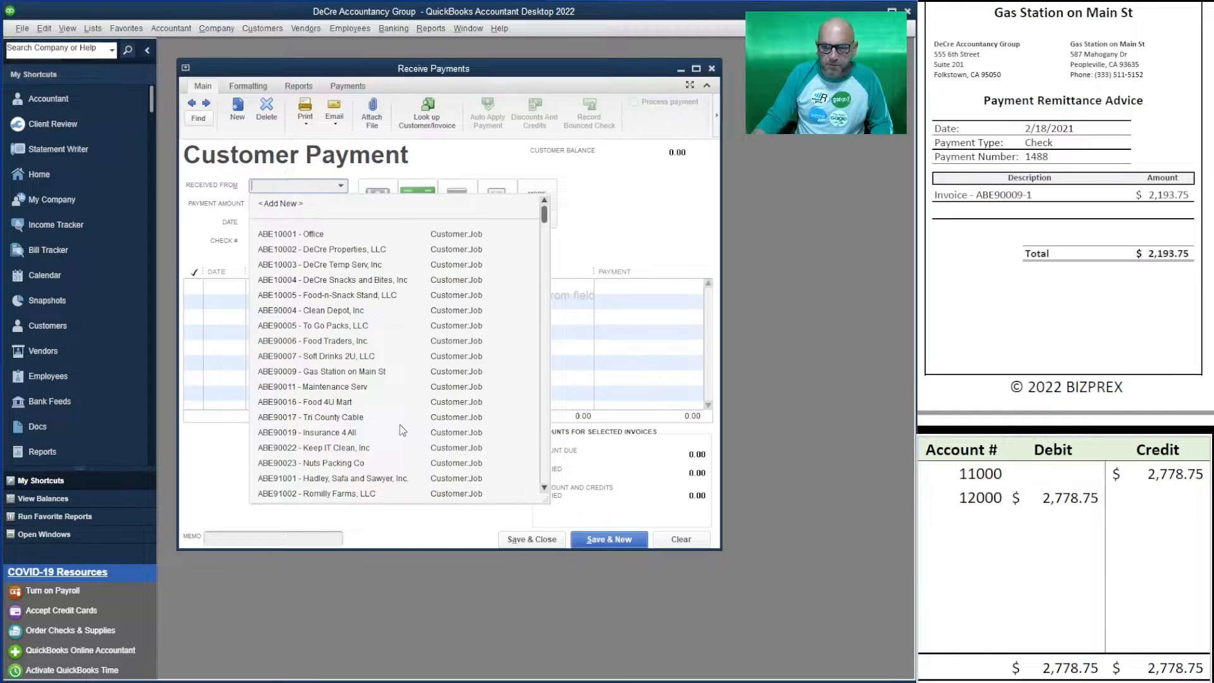
pyautogui.click(361, 373)
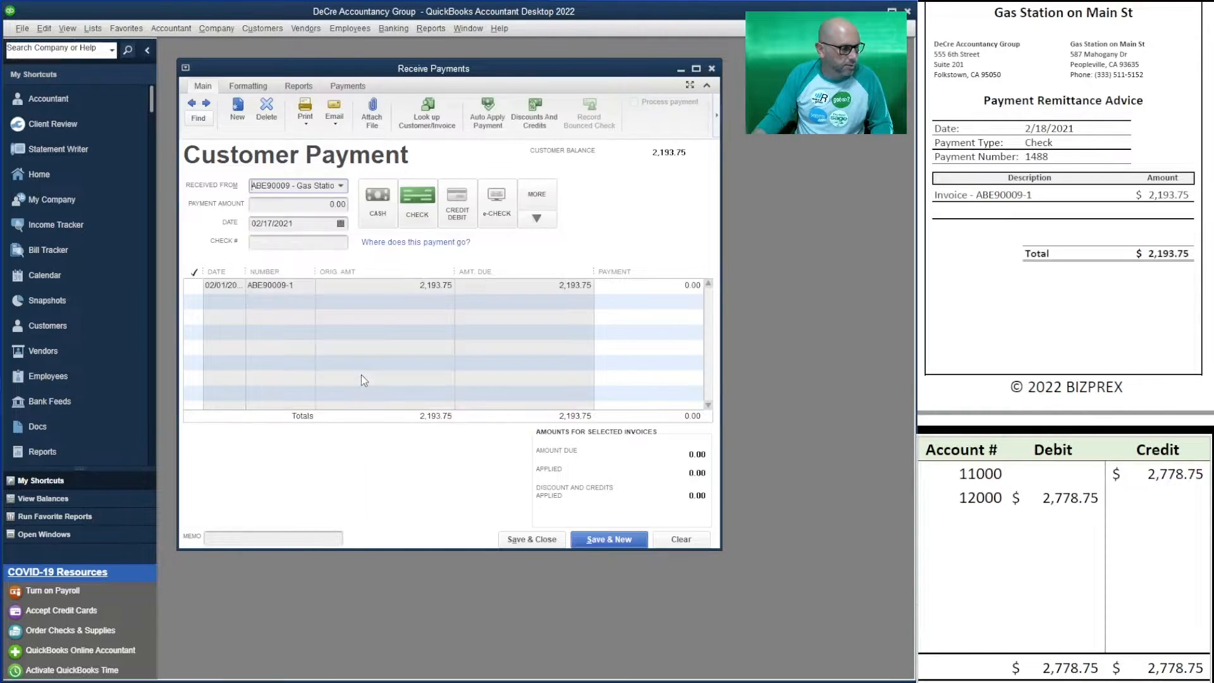
pyautogui.press('Tab')
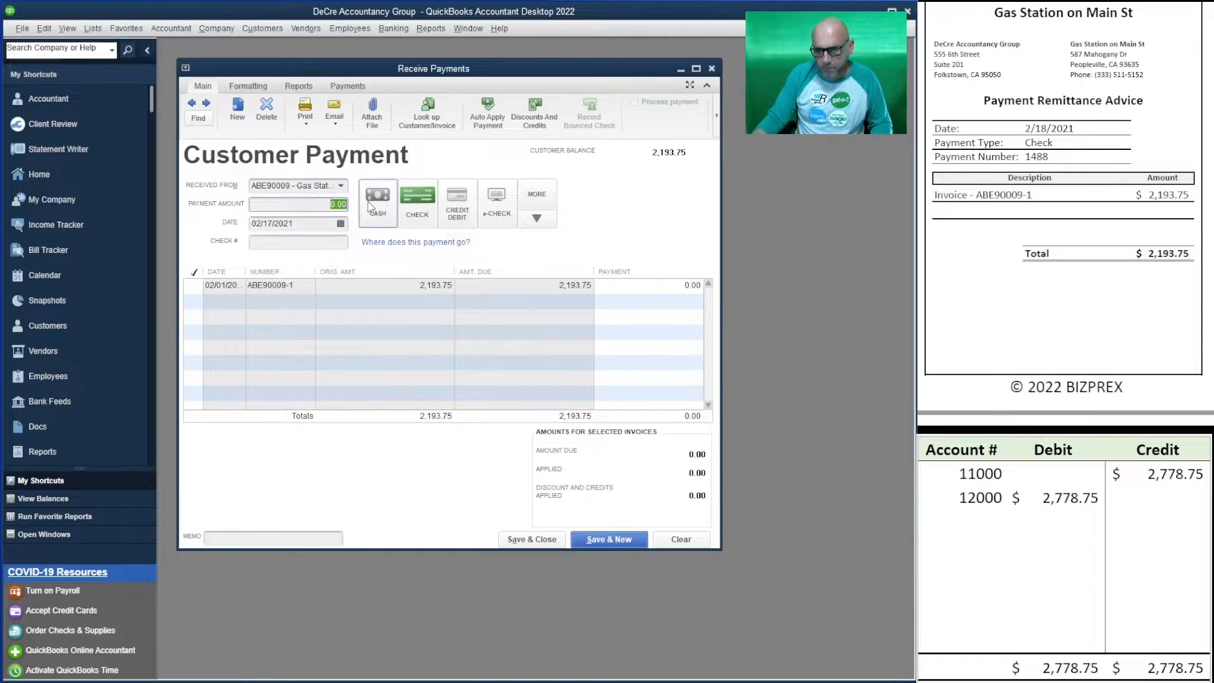
pyautogui.write('2,193')
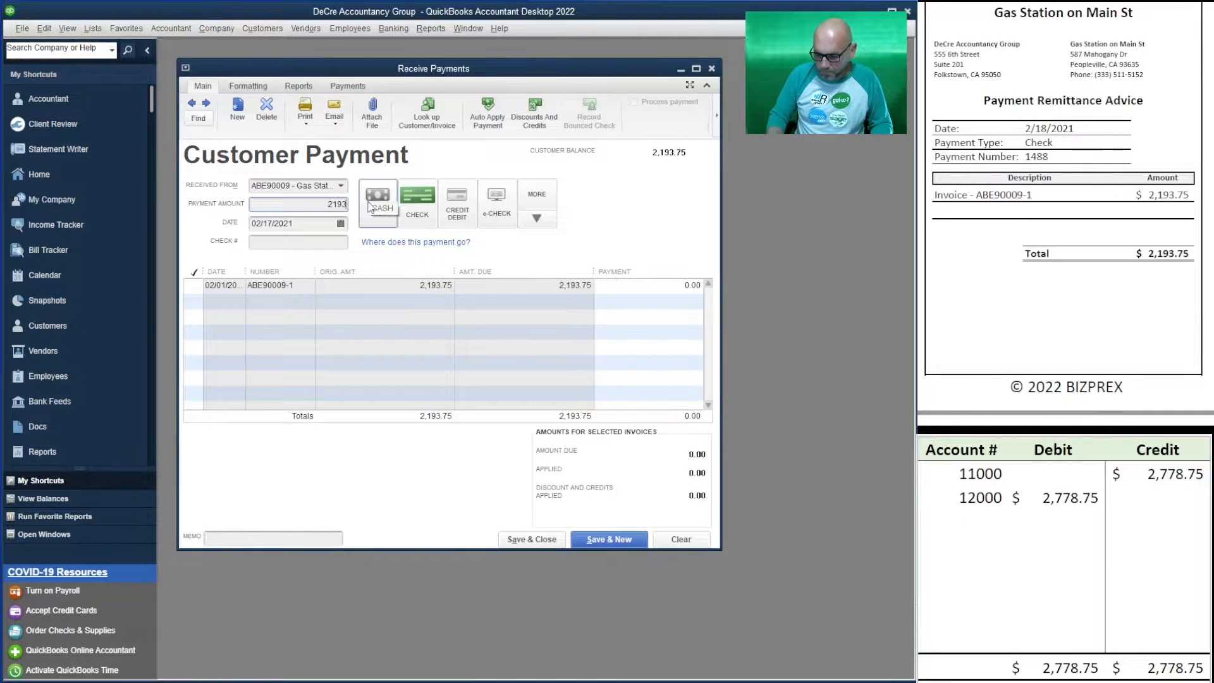
pyautogui.write('.75')
pyautogui.click(273, 243)
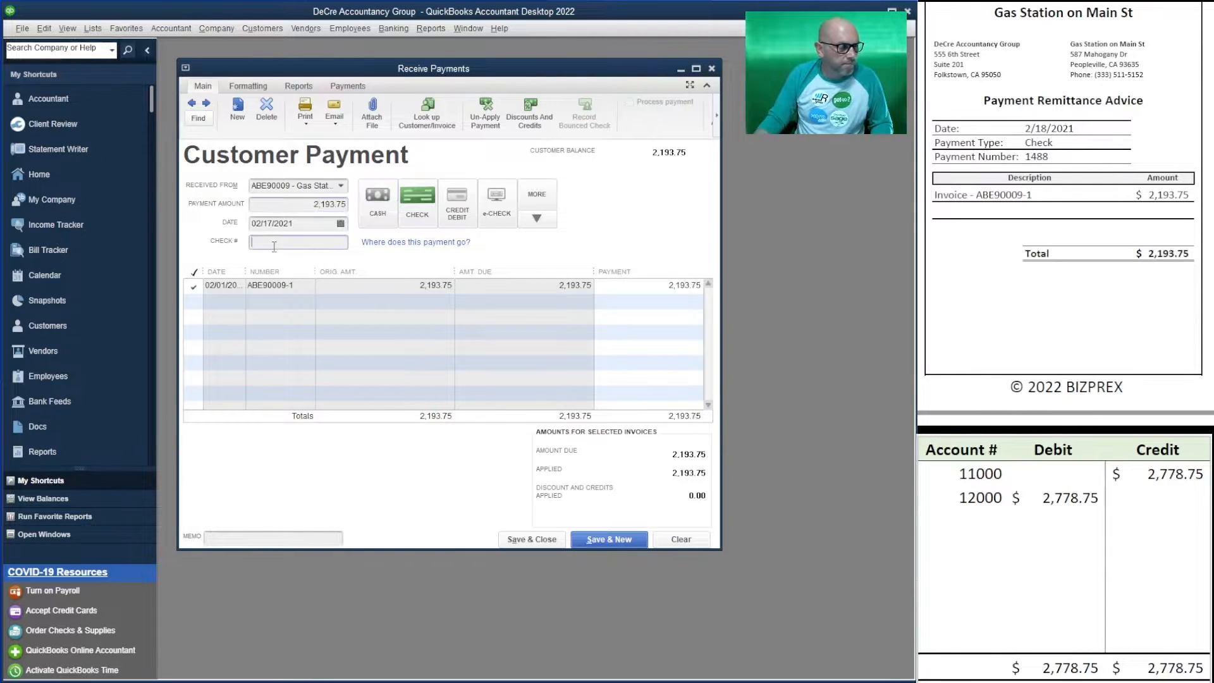
pyautogui.write('1488')
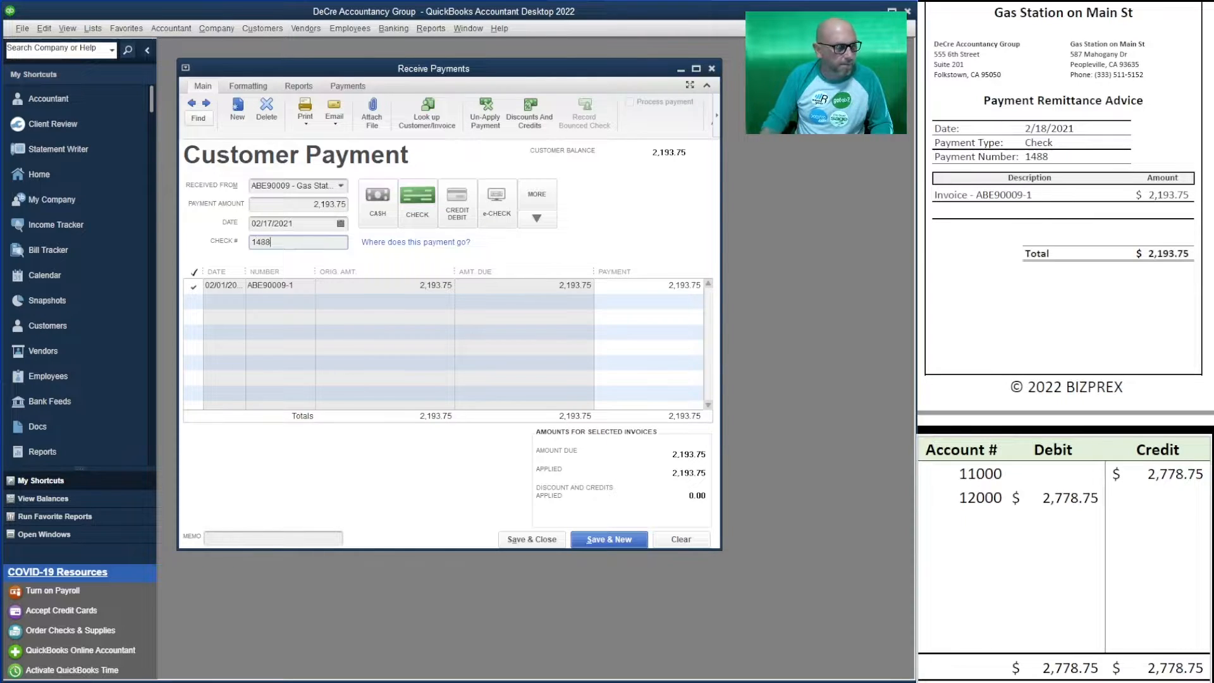
# - Set the worksheet's 12000 debit and 11000 credit to 2,193.75, then save the payment
pyautogui.click(1065, 498)
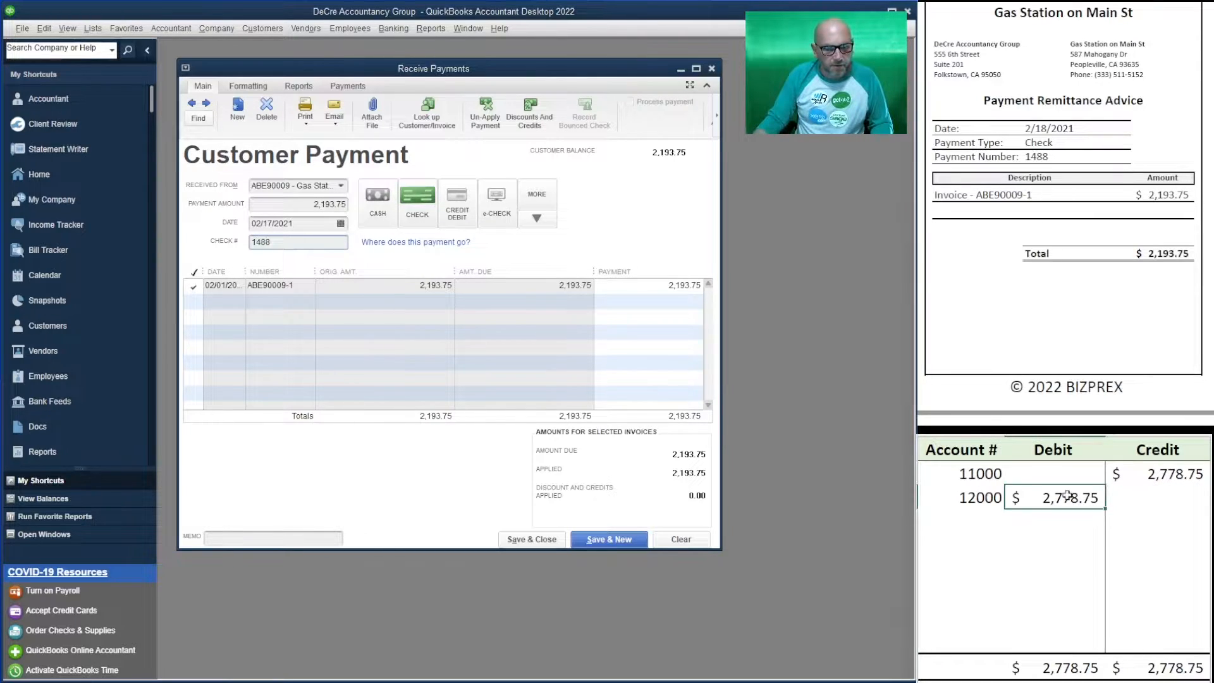
pyautogui.write('2,19')
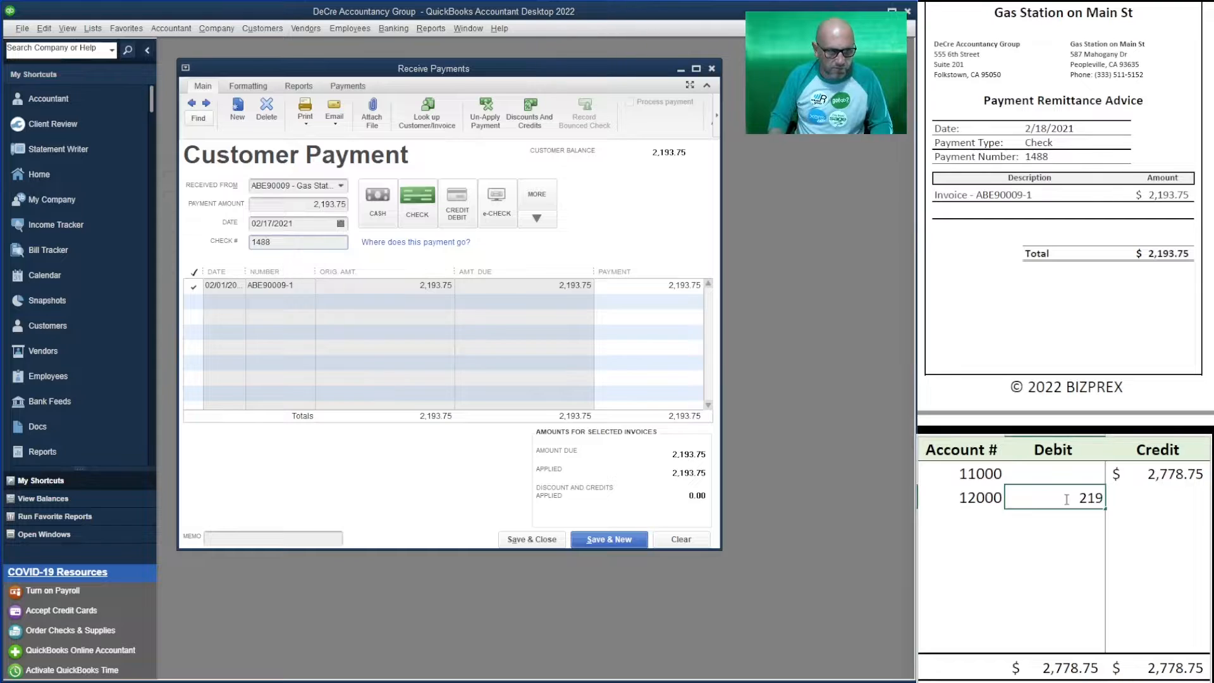
pyautogui.write('3.75')
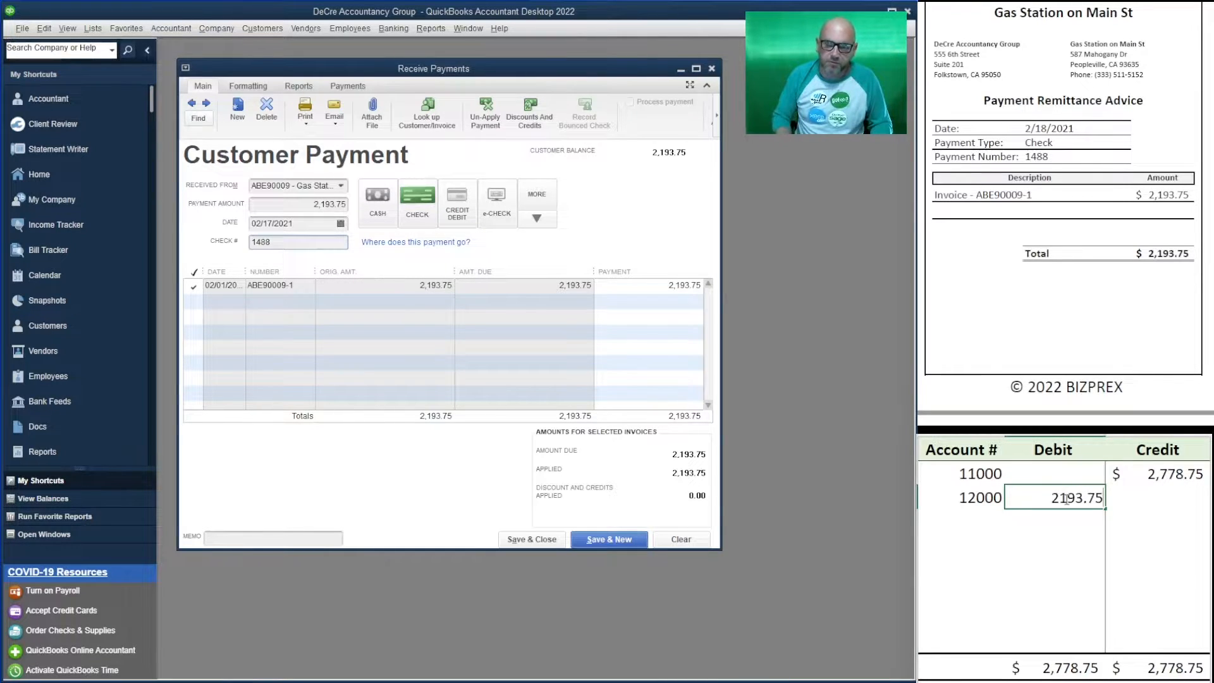
pyautogui.press('Up')
pyautogui.press('Right')
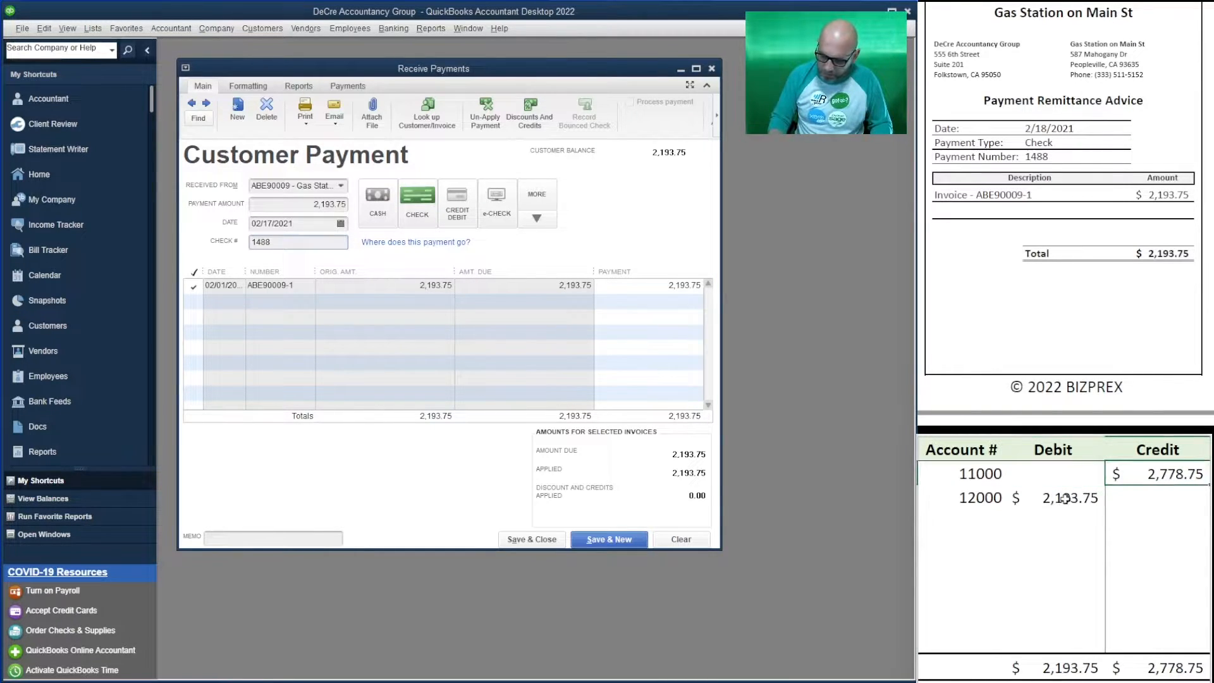
pyautogui.write('2193.75')
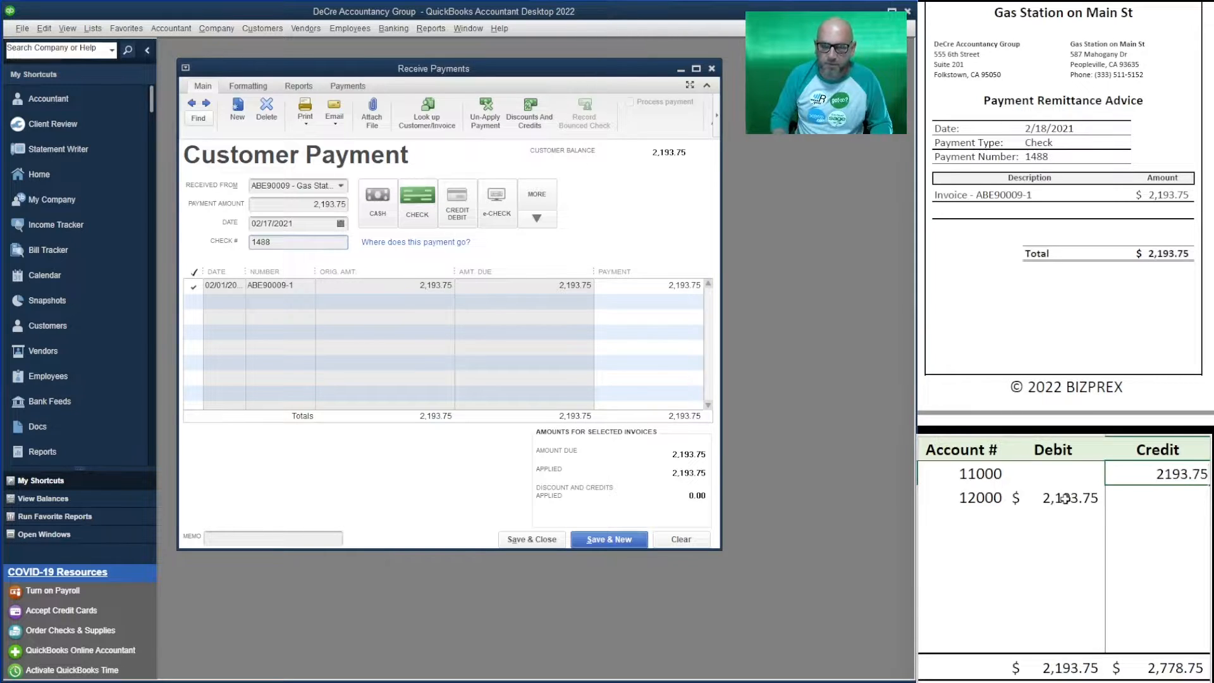
pyautogui.press('Return')
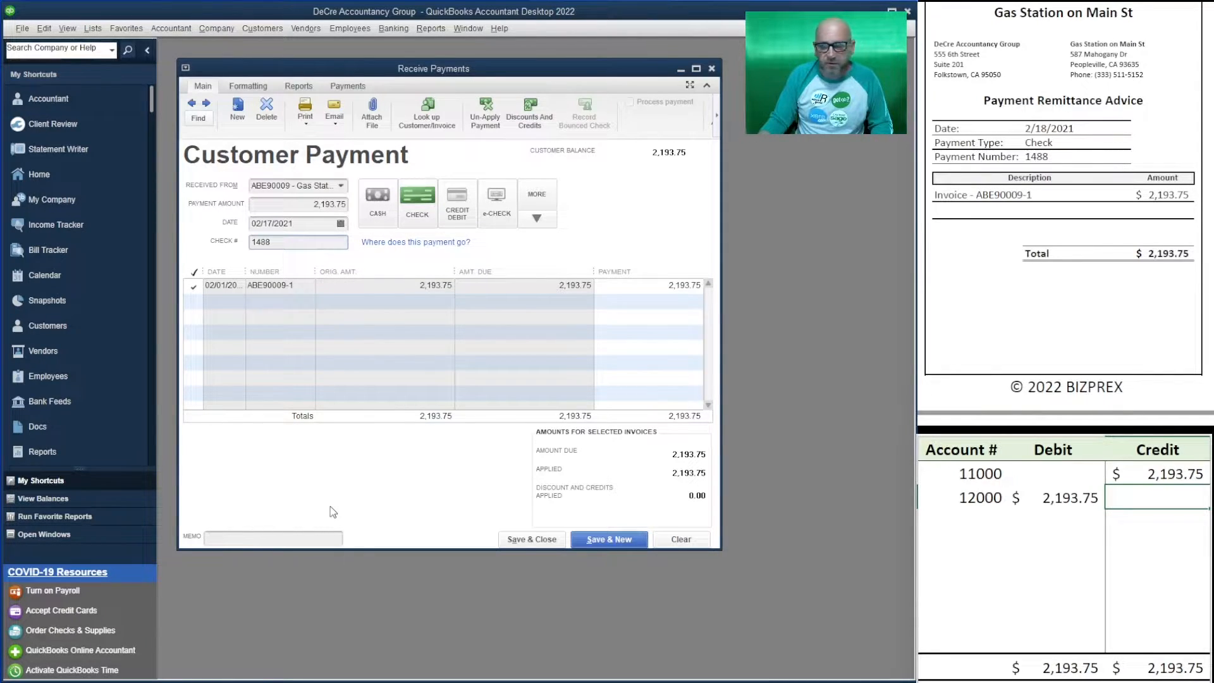
pyautogui.click(612, 544)
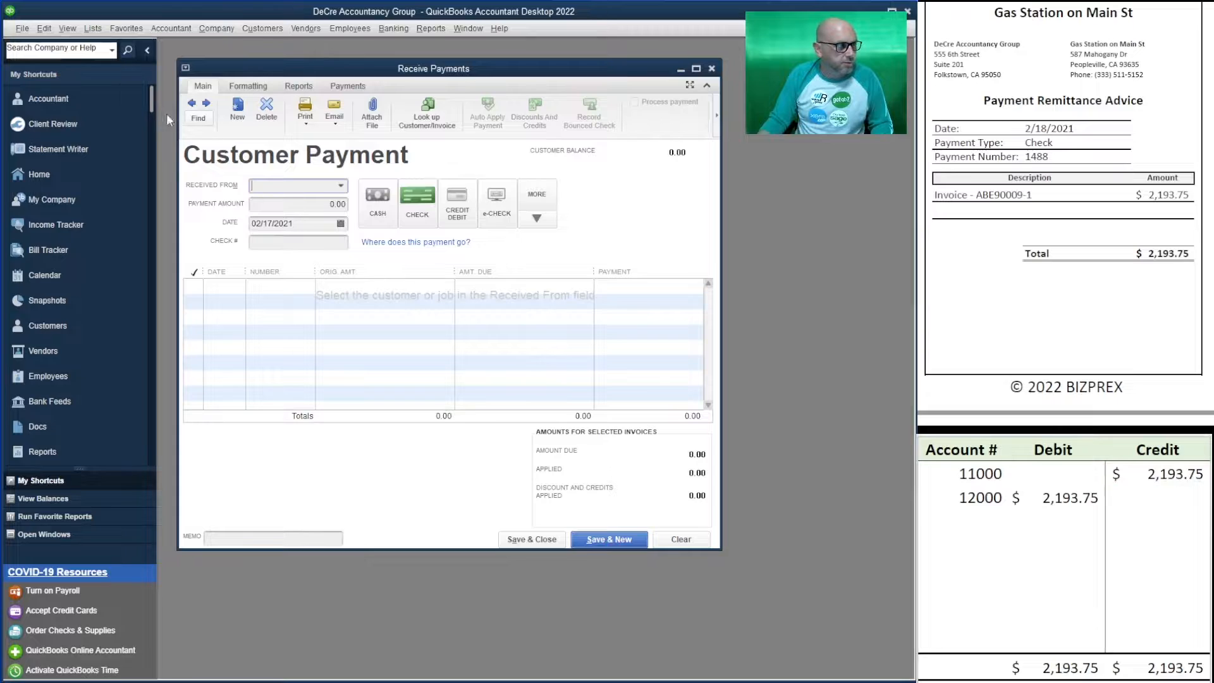
# - Change the previous 2,340.00 Food-n-Snack Stand check 2014 payment's date to 02/18/2021, save, and confirm
pyautogui.click(191, 103)
pyautogui.click(302, 224)
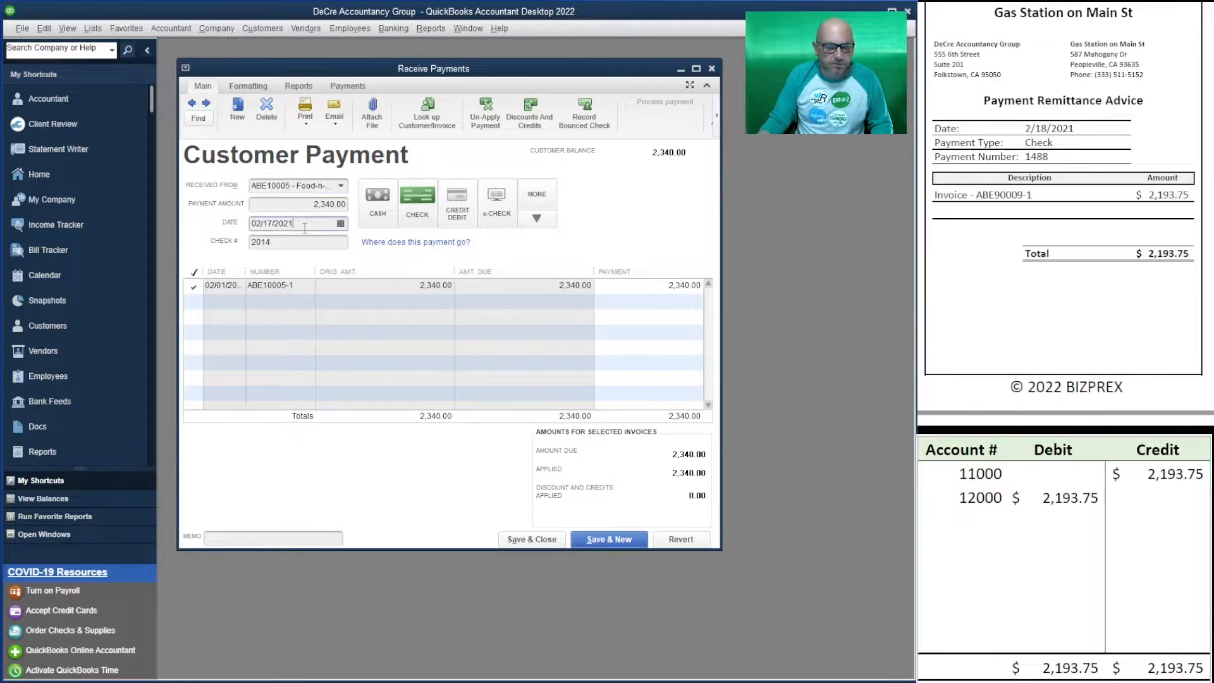
pyautogui.click(341, 223)
pyautogui.click(326, 316)
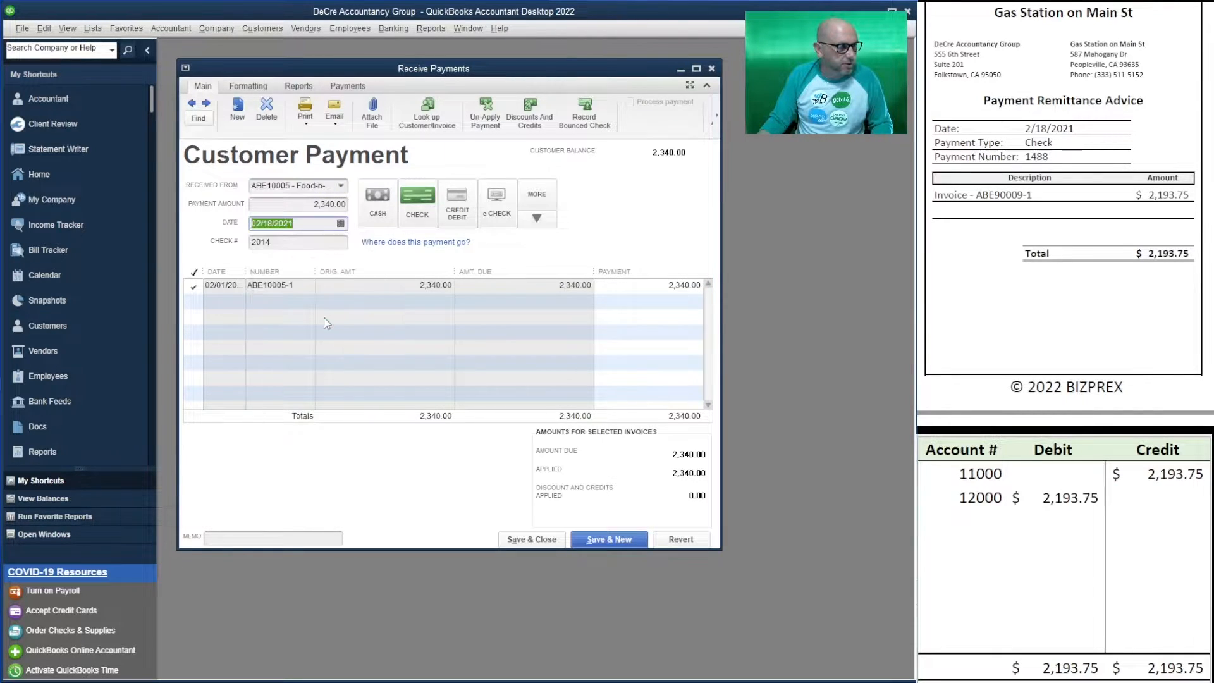
pyautogui.click(616, 542)
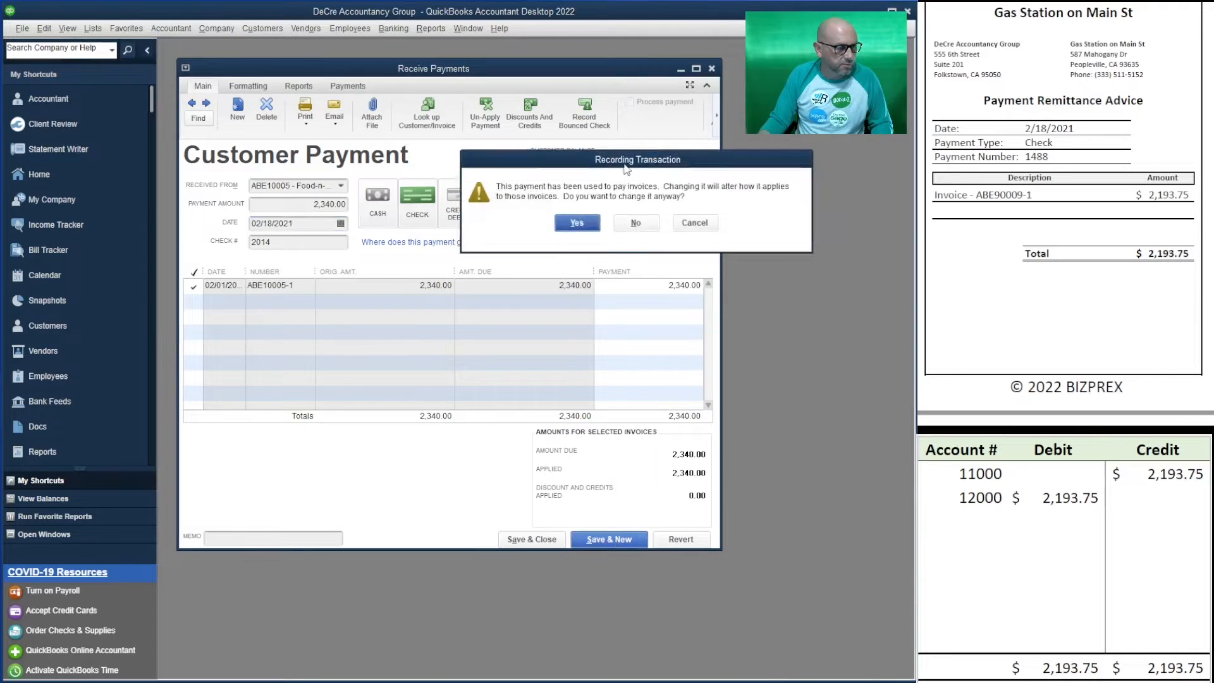
pyautogui.click(576, 223)
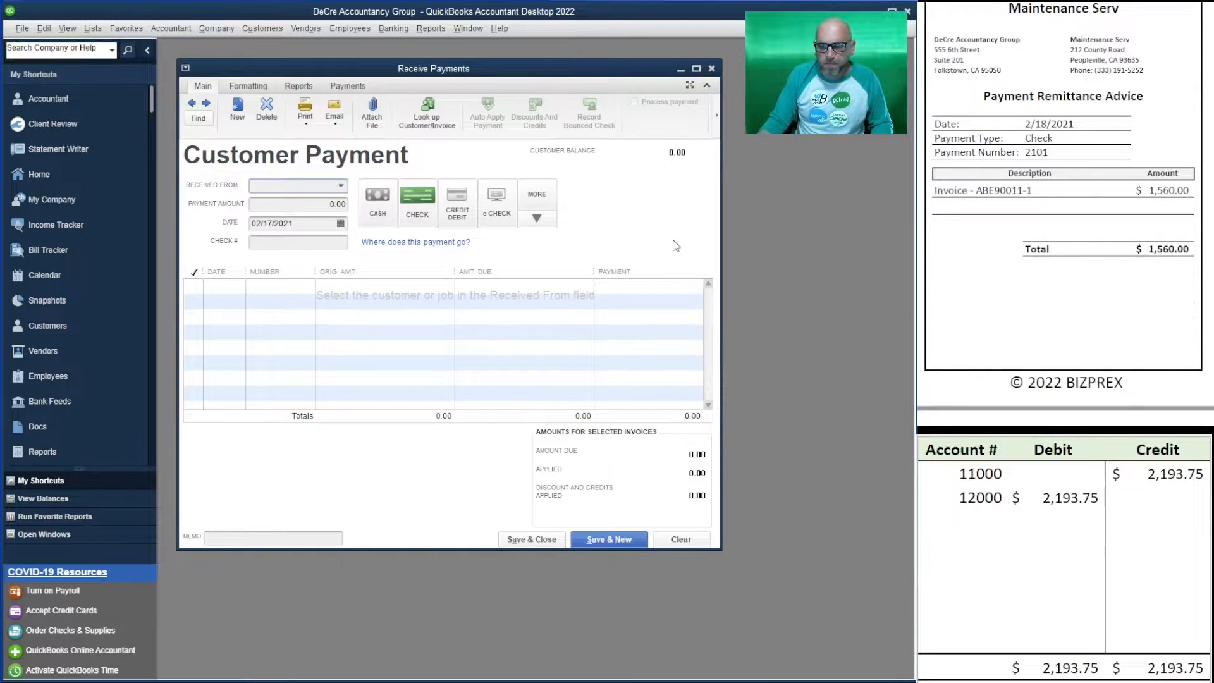
# - Enter Maintenance Serv's 1,560.00 payment dated 02/18/2021 with check number 2101
pyautogui.click(342, 185)
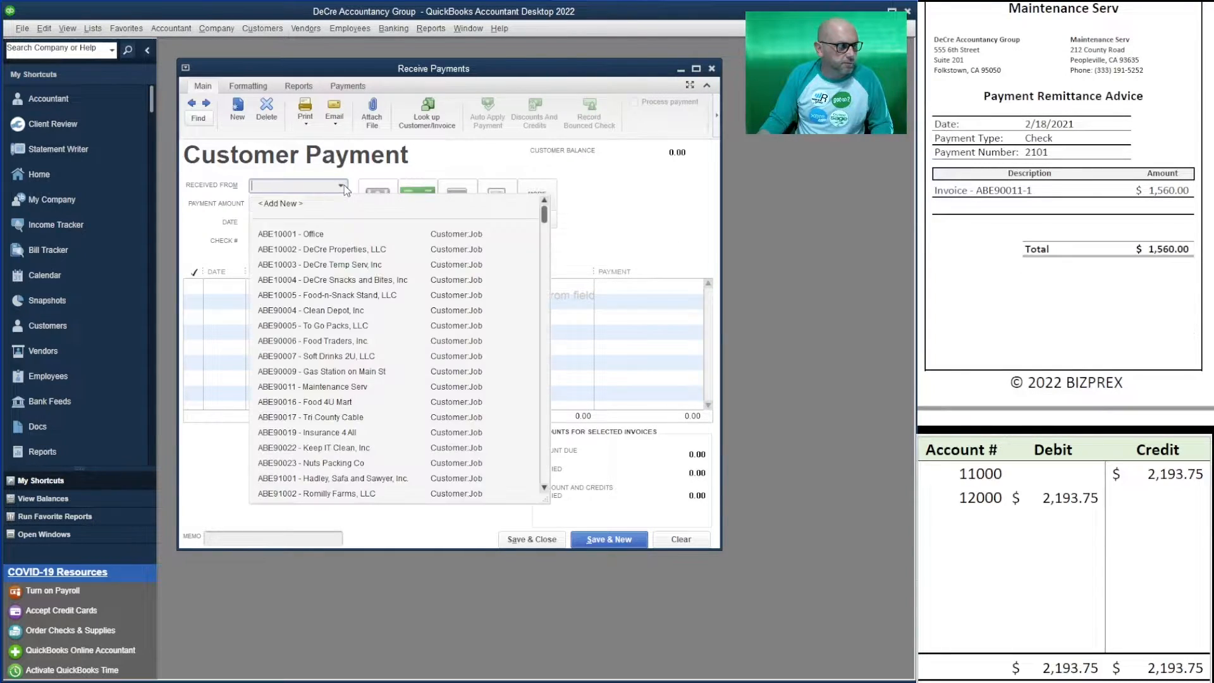
pyautogui.click(388, 387)
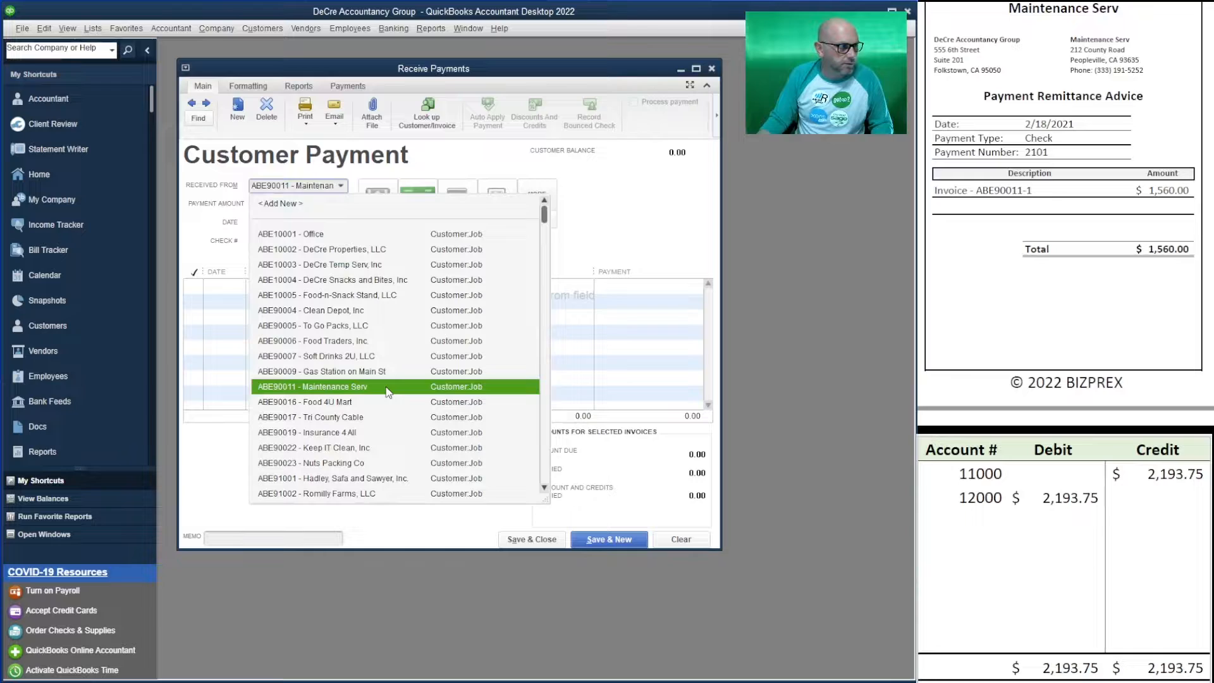
pyautogui.click(386, 386)
pyautogui.press('Tab')
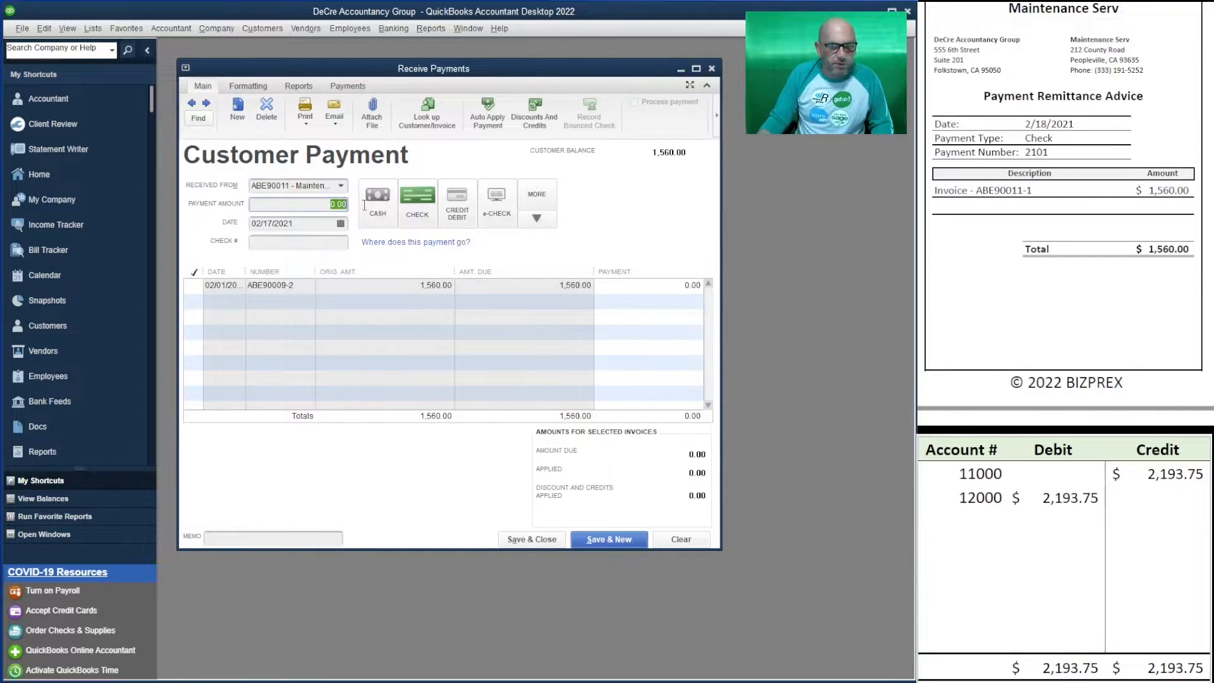
pyautogui.write('1560')
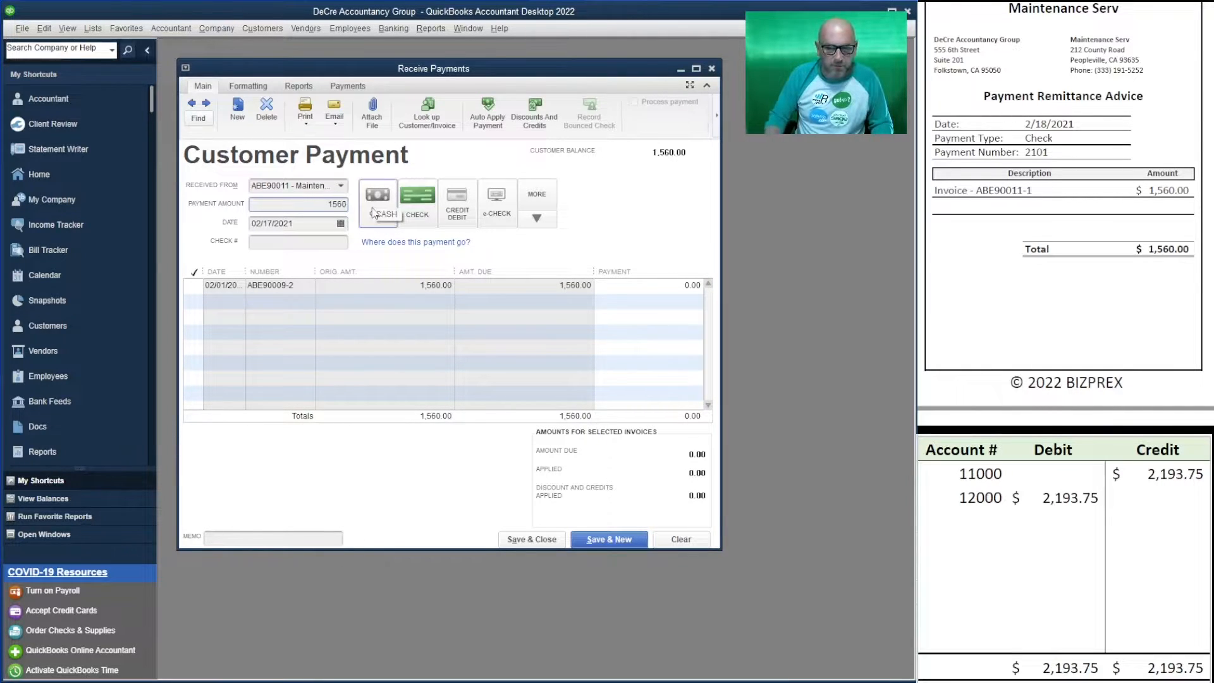
pyautogui.press('Tab')
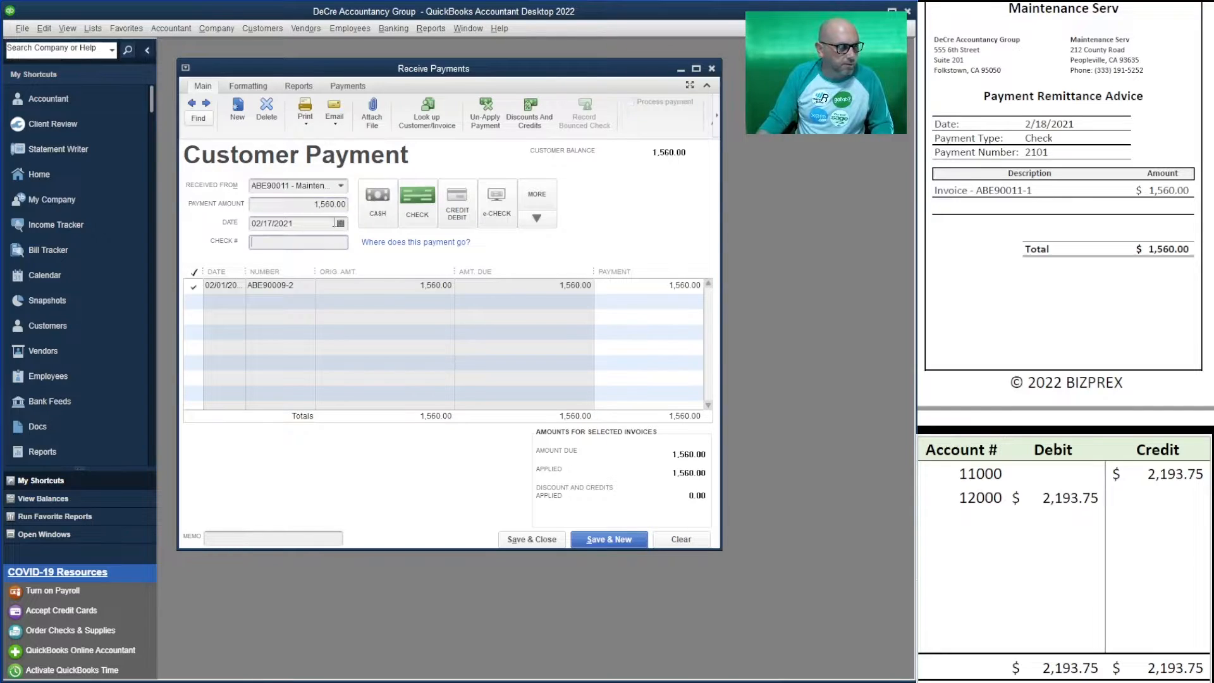
pyautogui.click(341, 224)
pyautogui.click(326, 315)
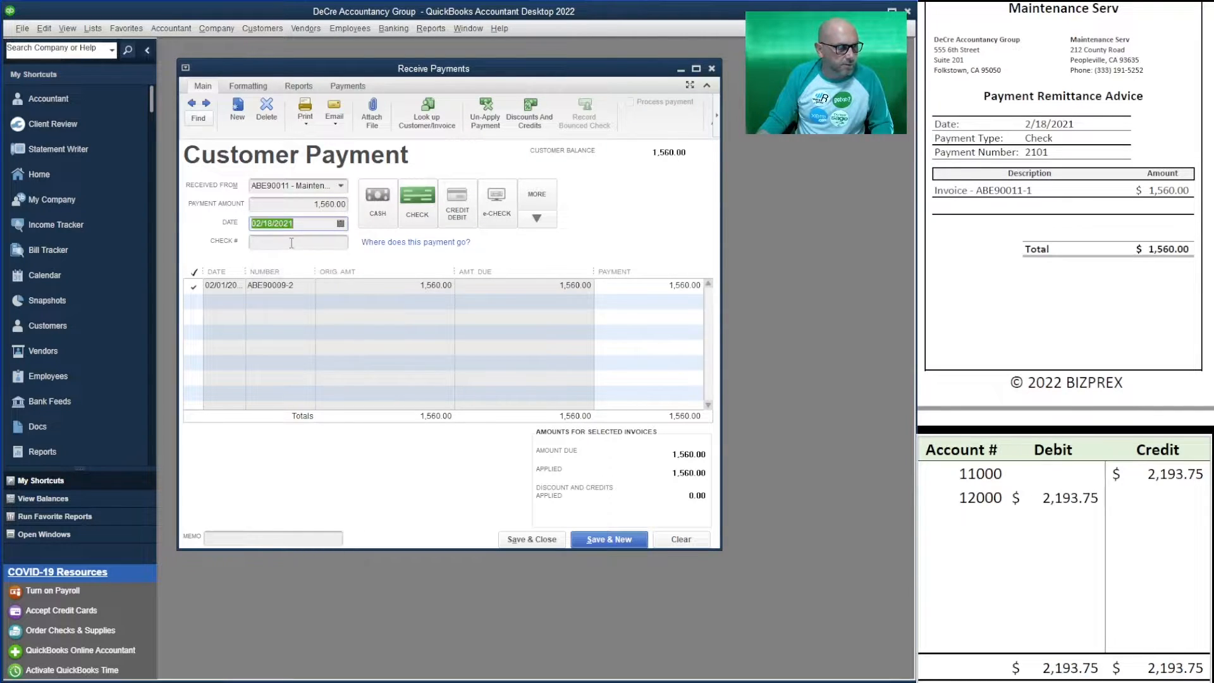
pyautogui.click(293, 245)
pyautogui.write('2101')
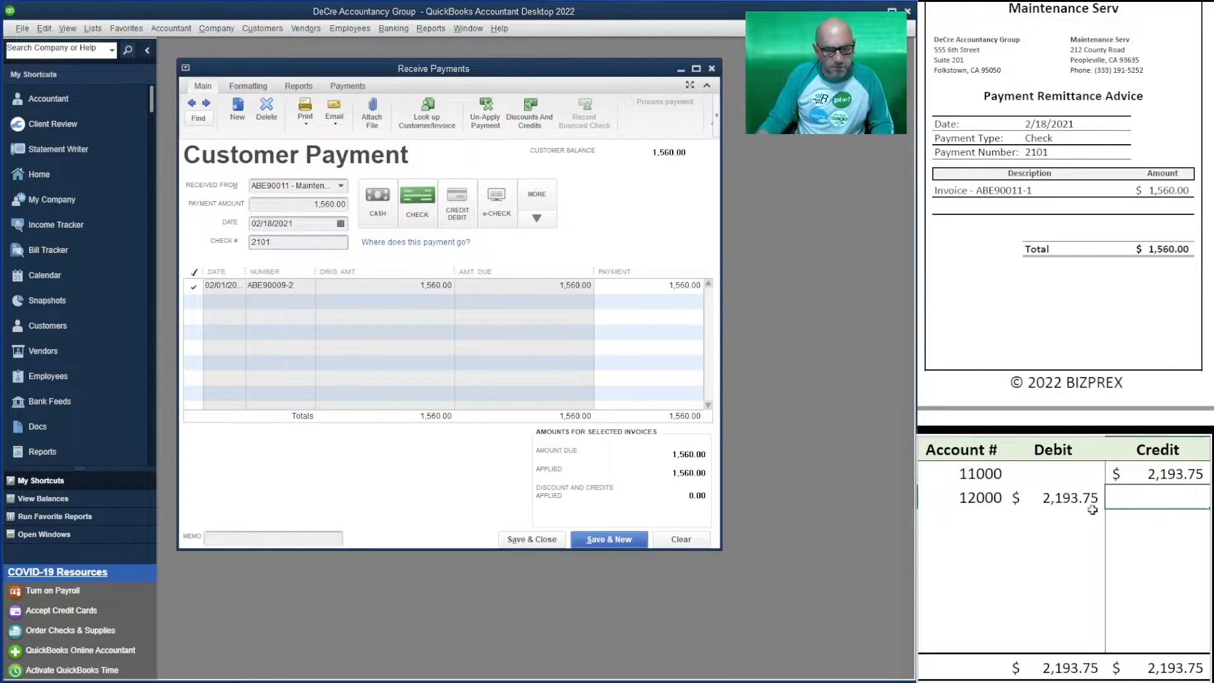
# - Enter 1,560.00 in the worksheet's 12000 Debit and 11000 Credit cells
pyautogui.click(1052, 505)
pyautogui.write('1560')
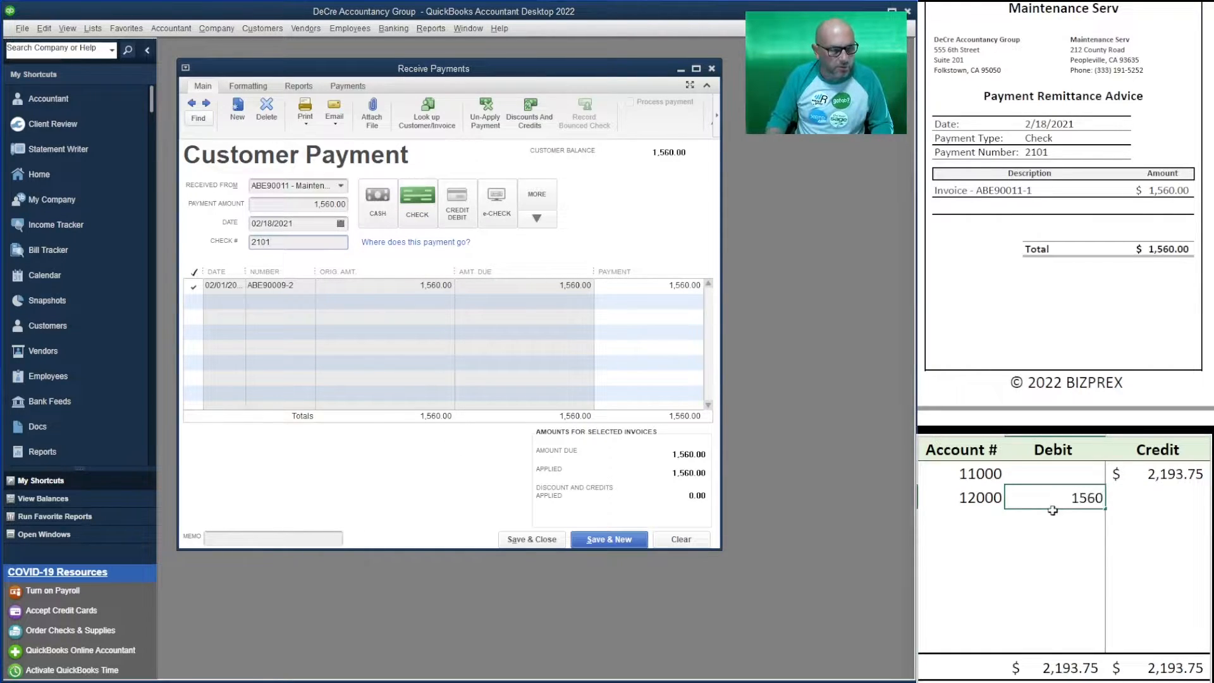
pyautogui.click(1121, 475)
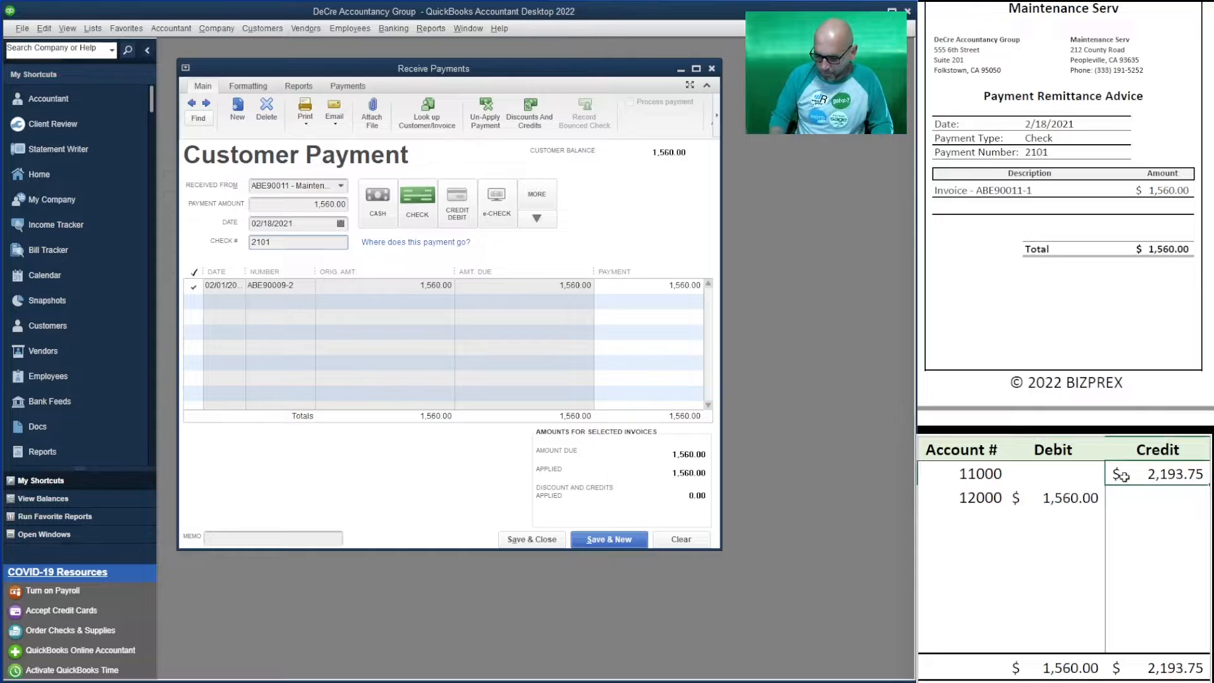
pyautogui.write('1560')
pyautogui.click(1049, 542)
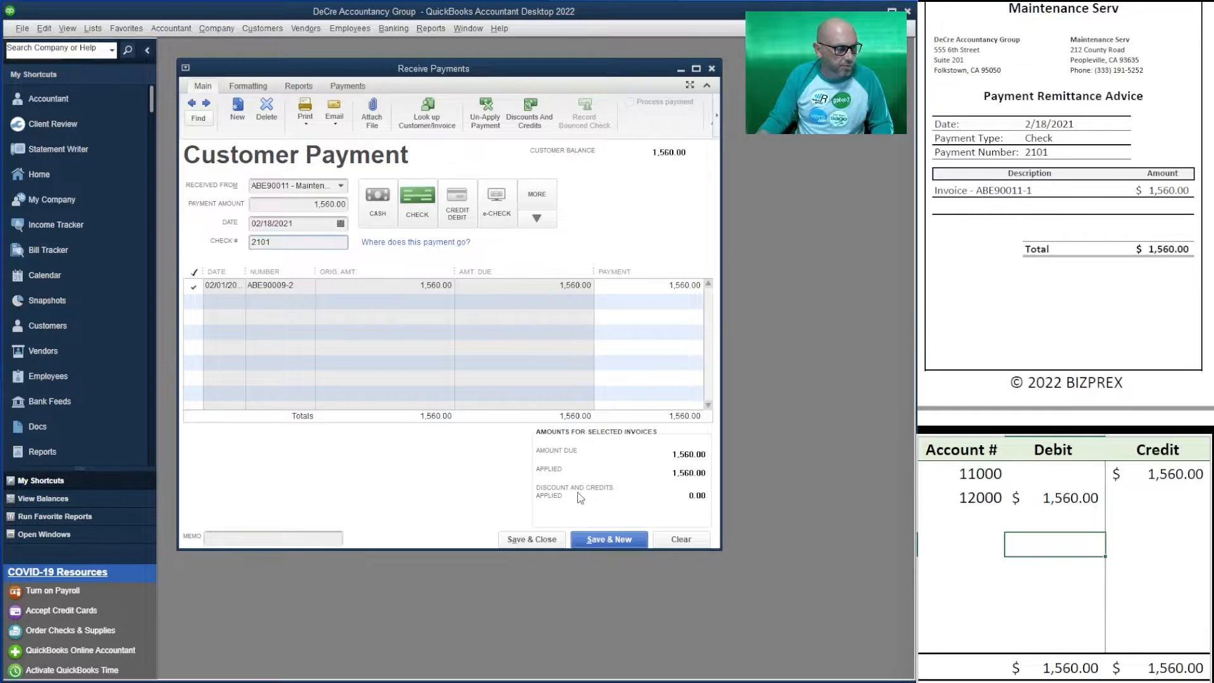
# - Save the Maintenance Serv payment and enter Food 4U Mart's 3,022.50 payment, check 1618
pyautogui.click(617, 541)
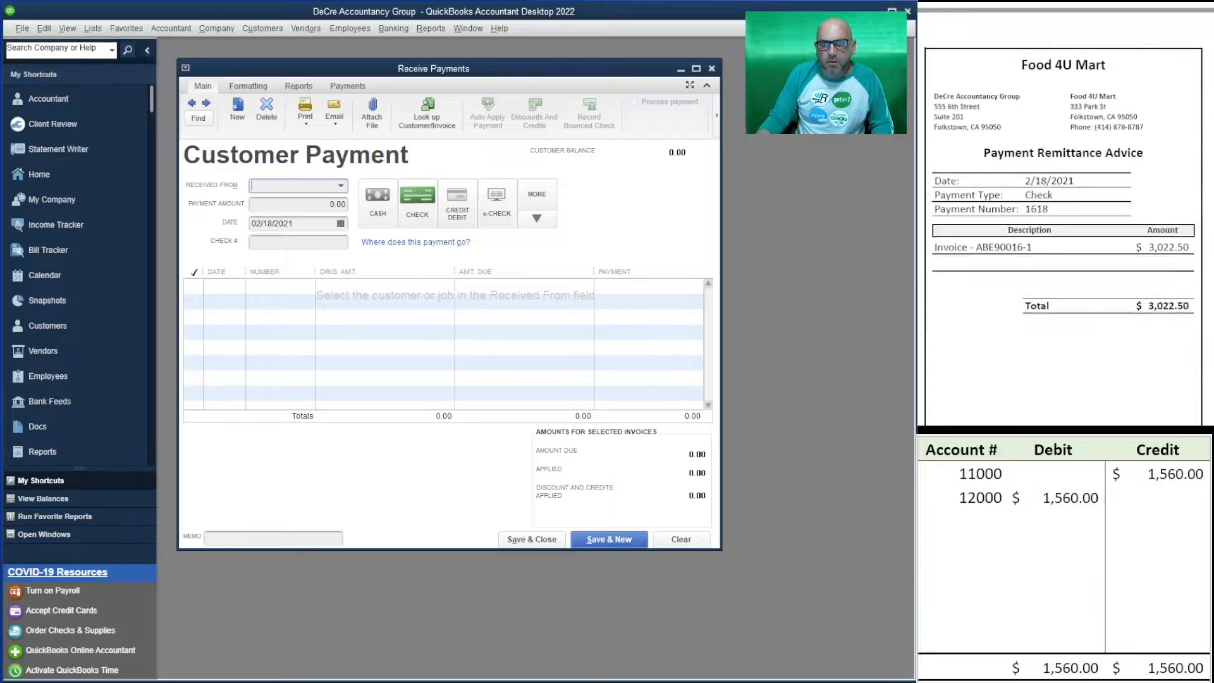
pyautogui.click(340, 186)
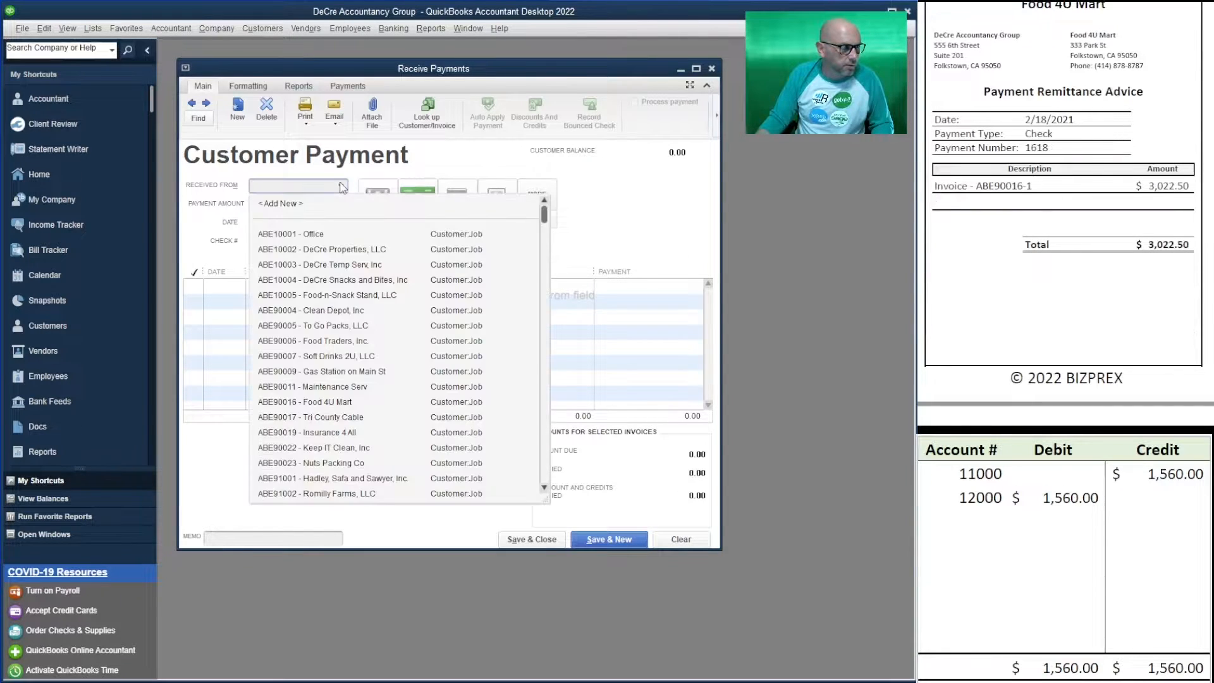
pyautogui.click(351, 403)
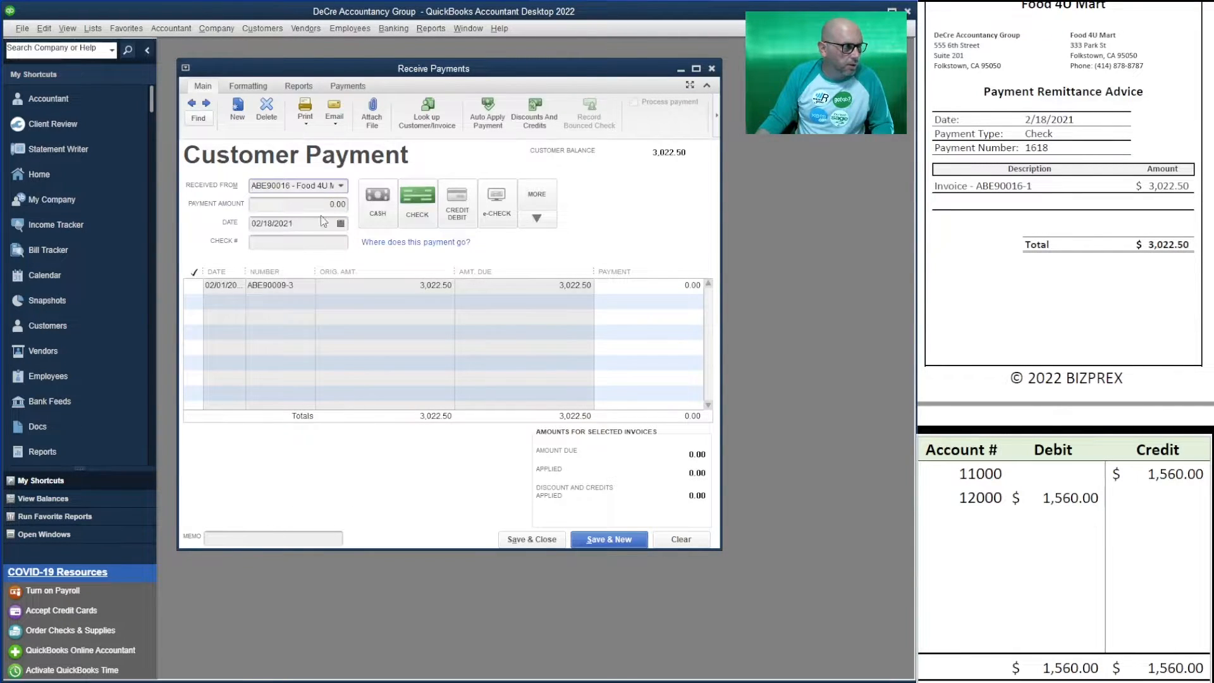
pyautogui.press('Tab')
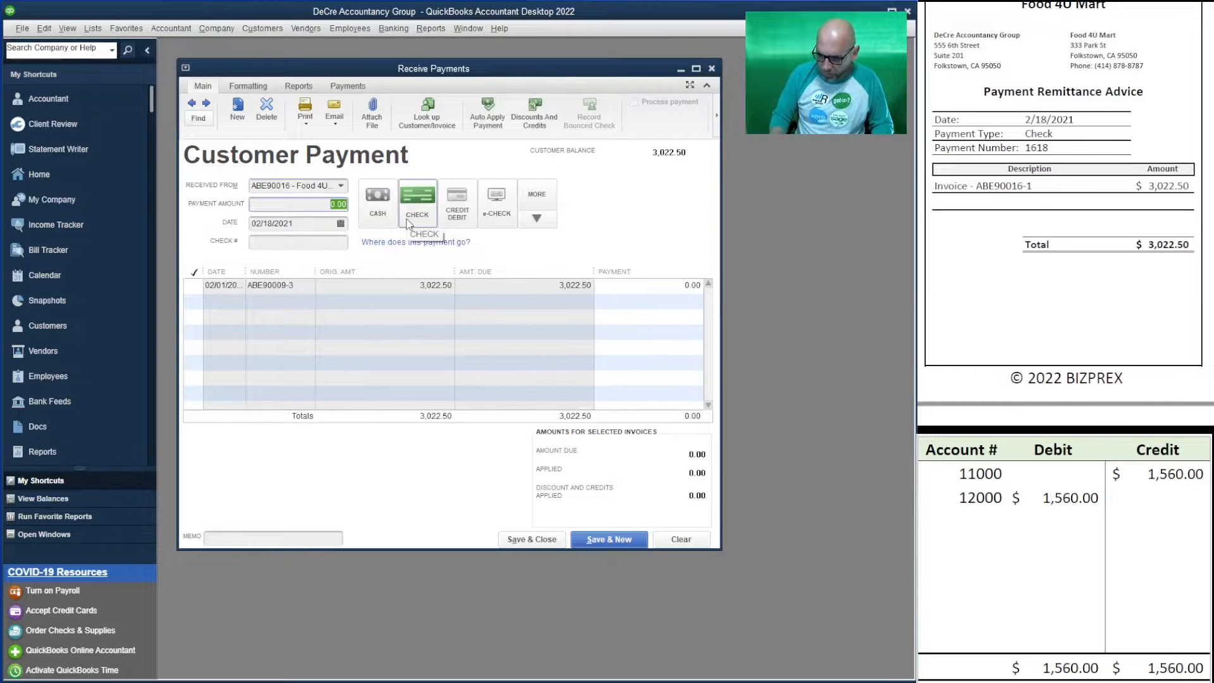
pyautogui.write('3022.50')
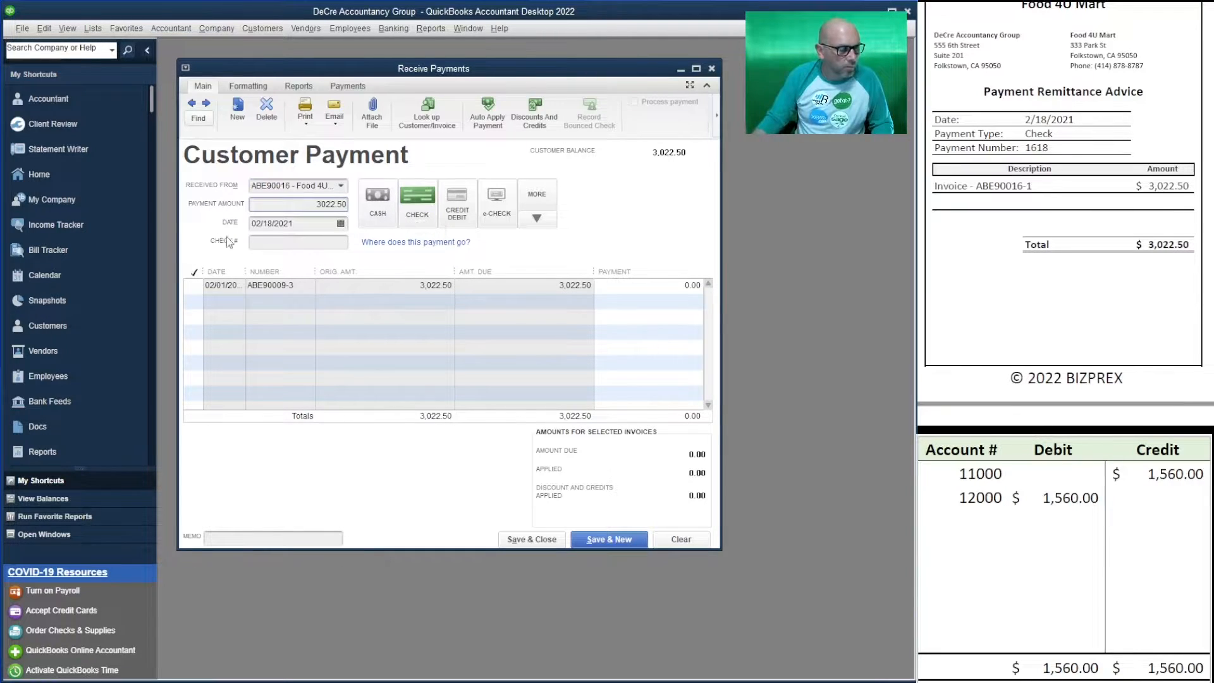
pyautogui.click(309, 243)
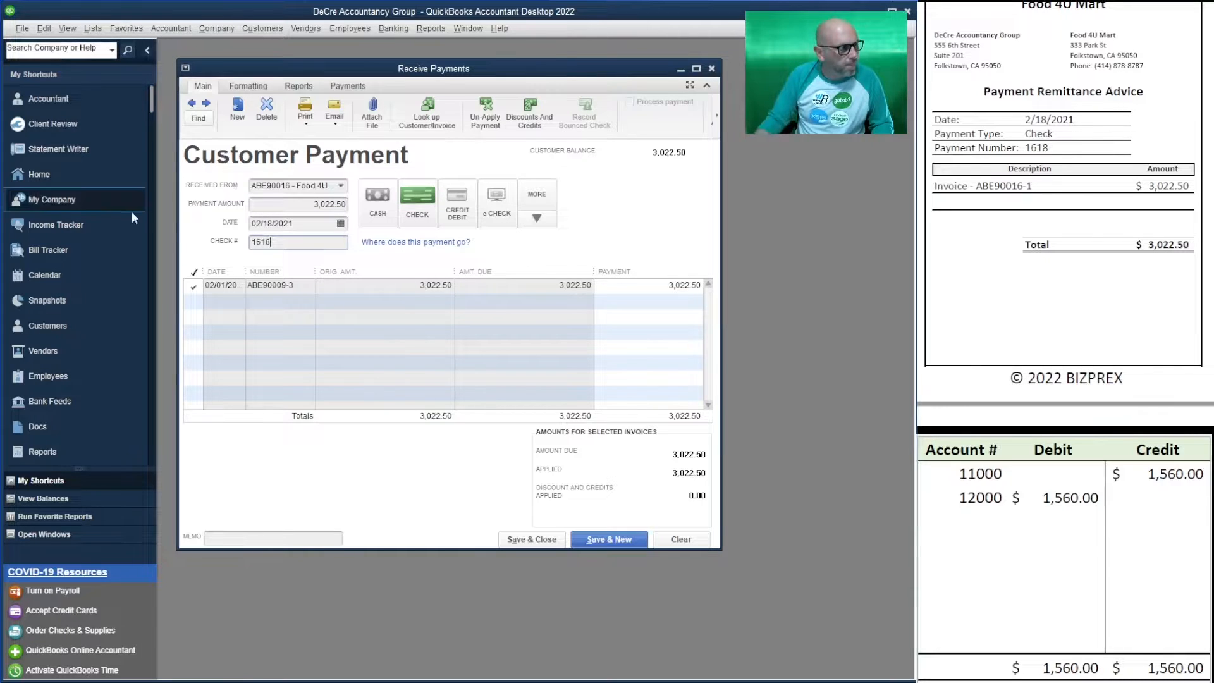
# - Set the worksheet's 12000 debit and 11000 credit amounts to 3,022.50
pyautogui.click(1055, 544)
pyautogui.click(1050, 500)
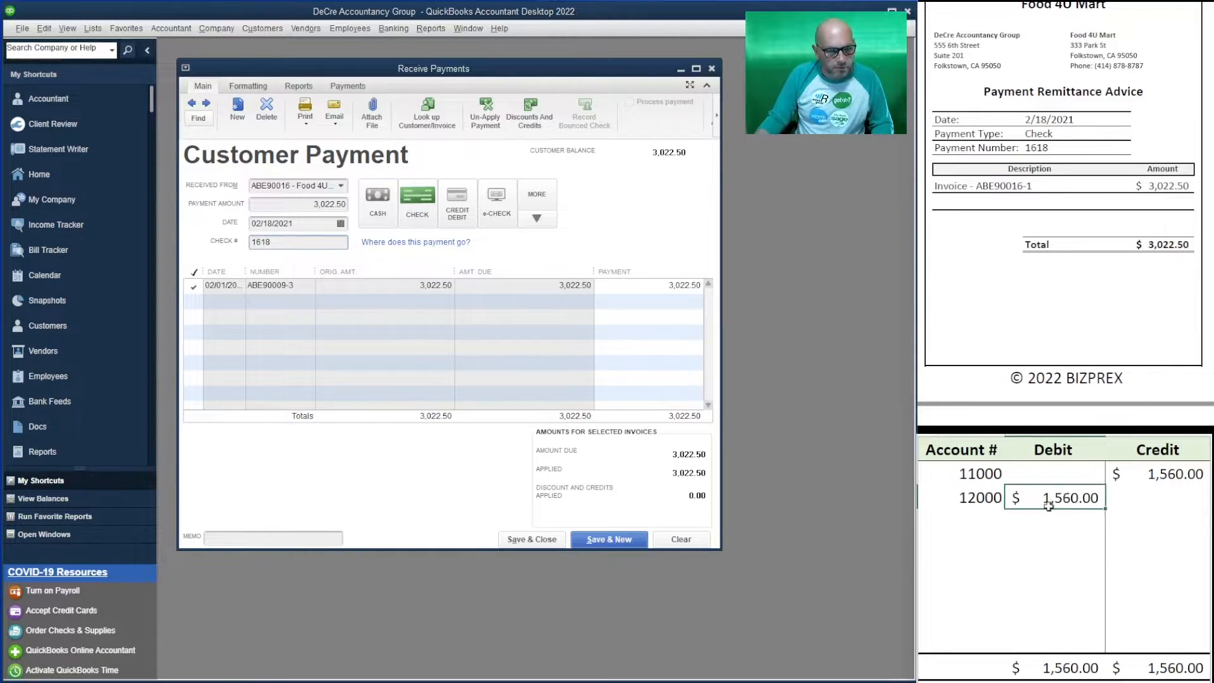
pyautogui.write('3022.50')
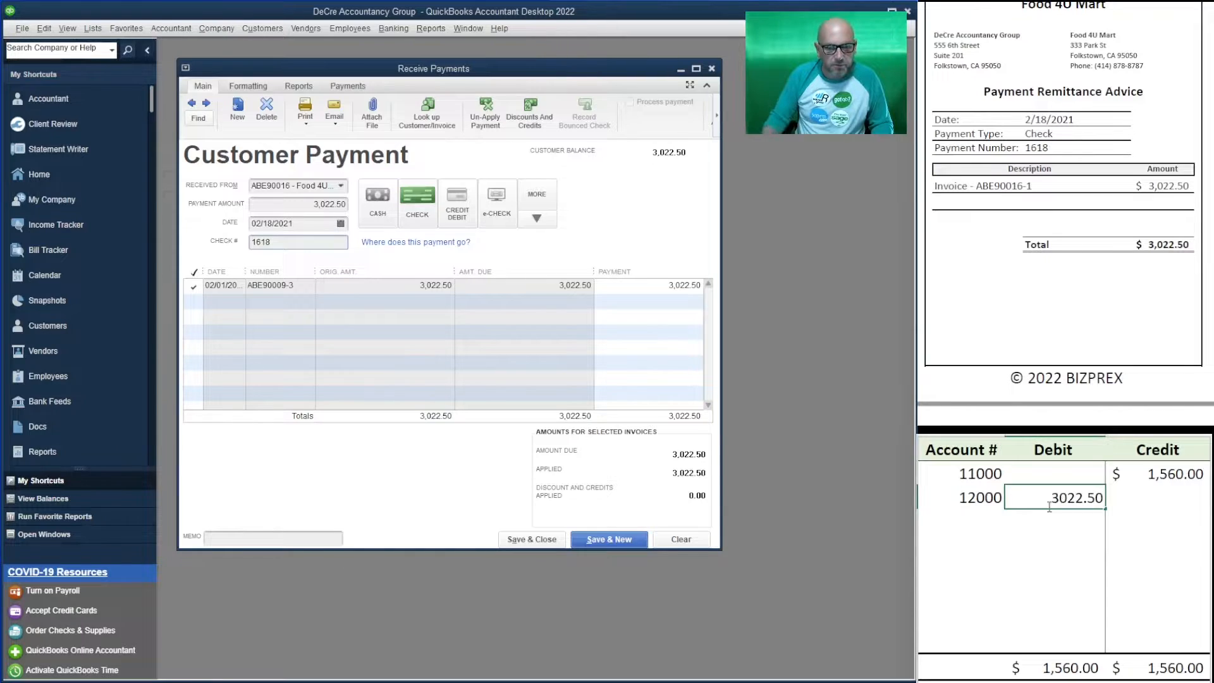
pyautogui.click(1165, 475)
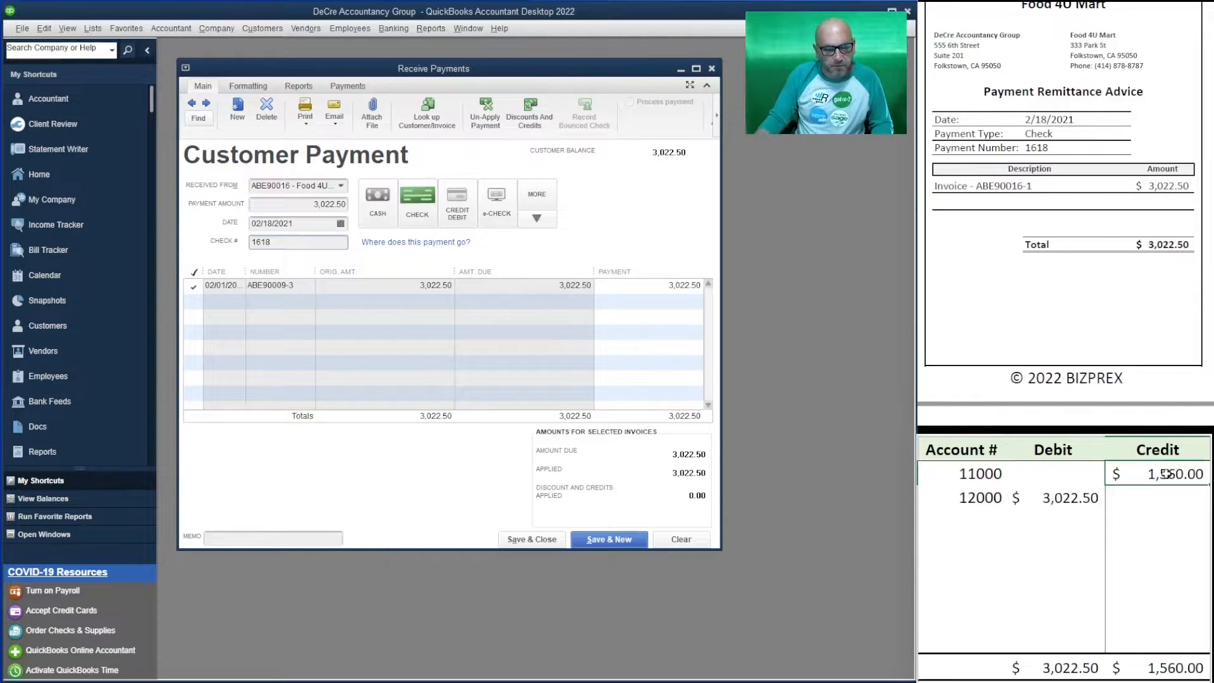
pyautogui.write('3022')
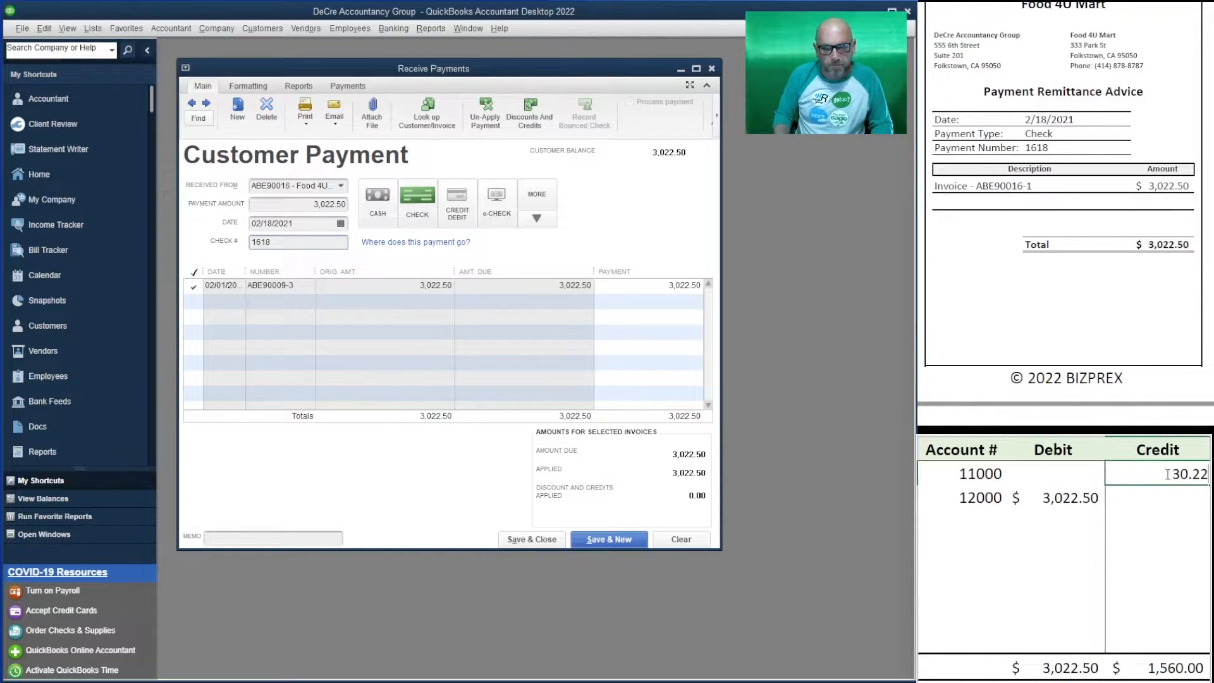
pyautogui.press('BackSpace')
pyautogui.press('BackSpace')
pyautogui.press('BackSpace')
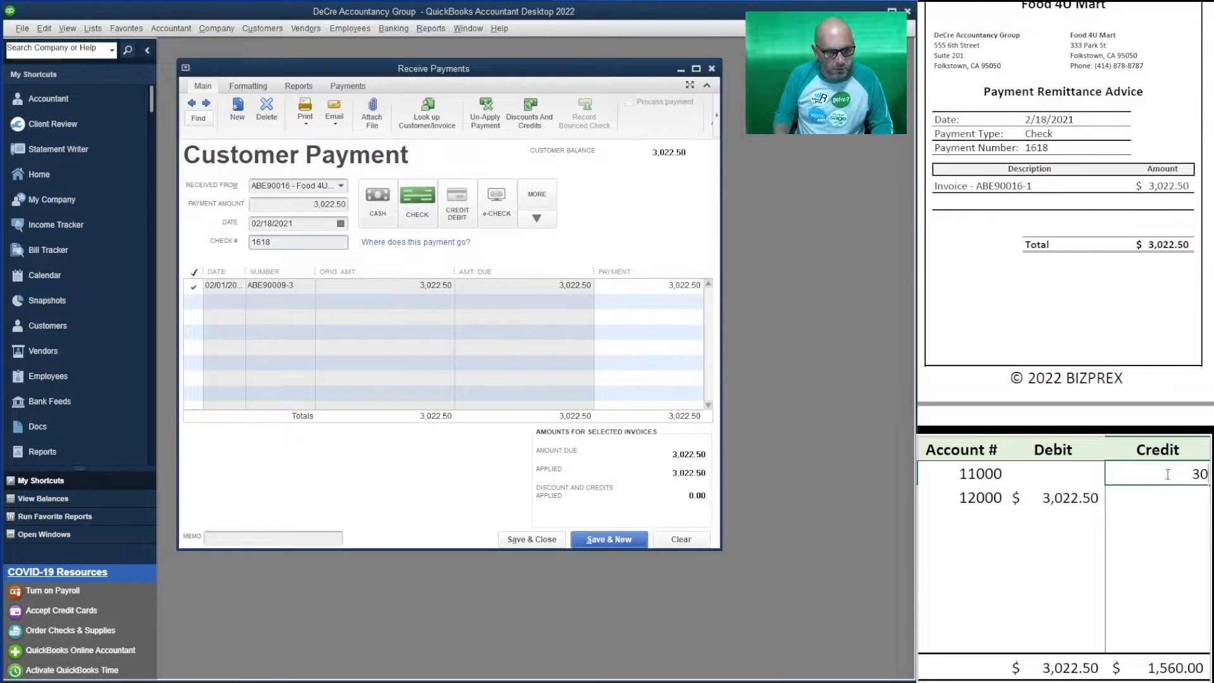
pyautogui.write('22.50')
pyautogui.press('Return')
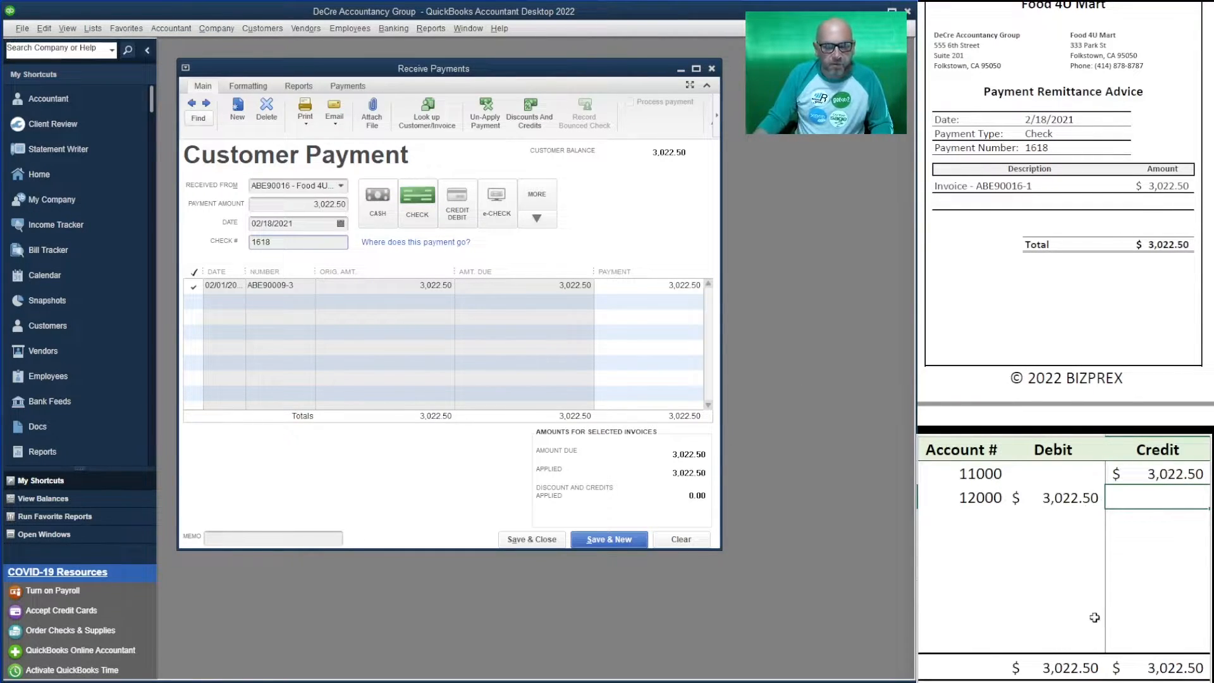
# - Save the Food 4U Mart payment and enter Tri County Cable's 1,950.00 payment, check 1906
pyautogui.click(609, 539)
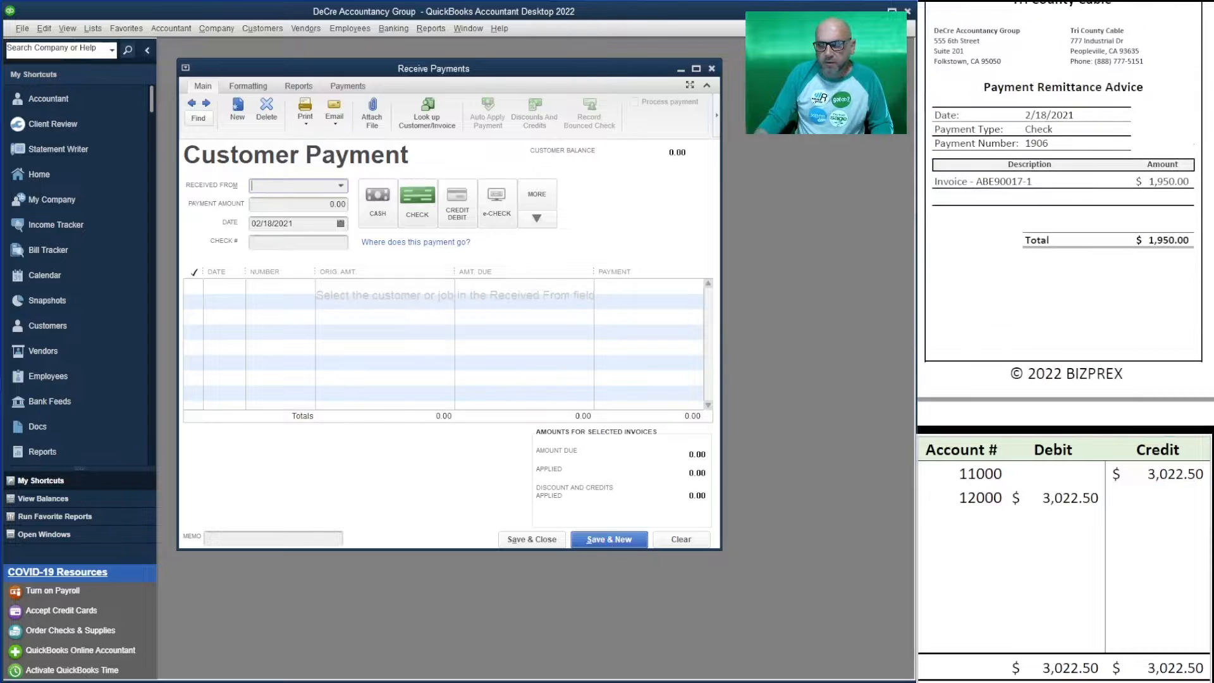
pyautogui.click(341, 187)
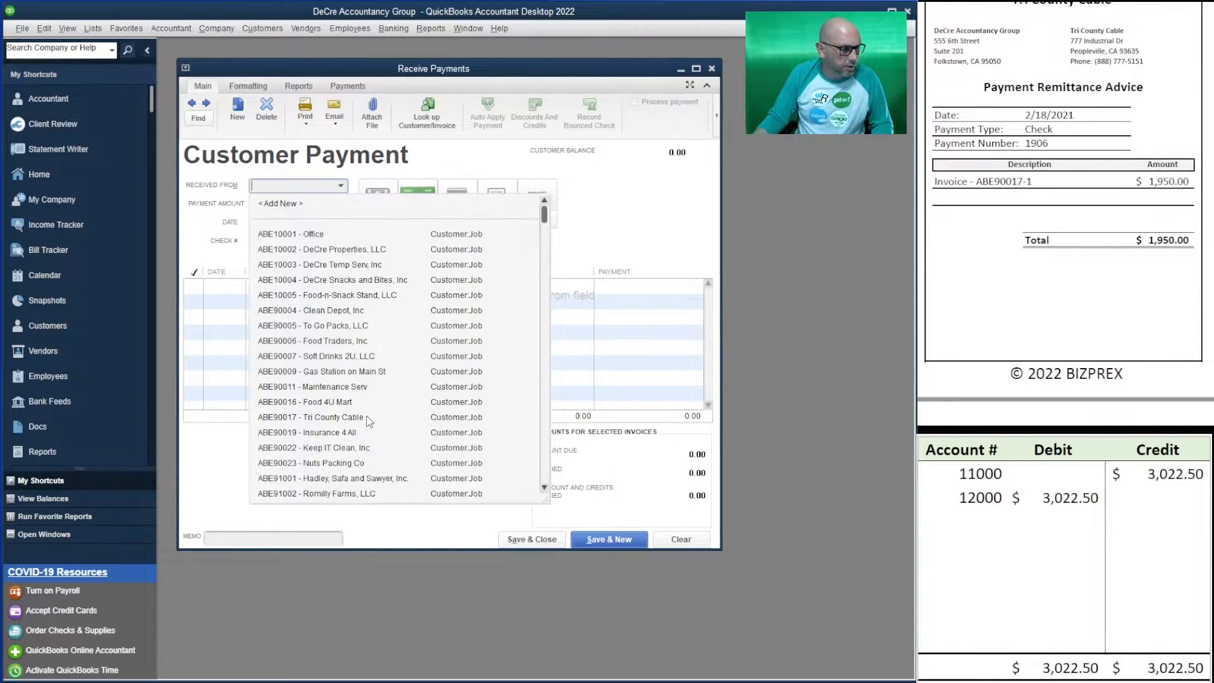
pyautogui.click(370, 419)
pyautogui.click(326, 203)
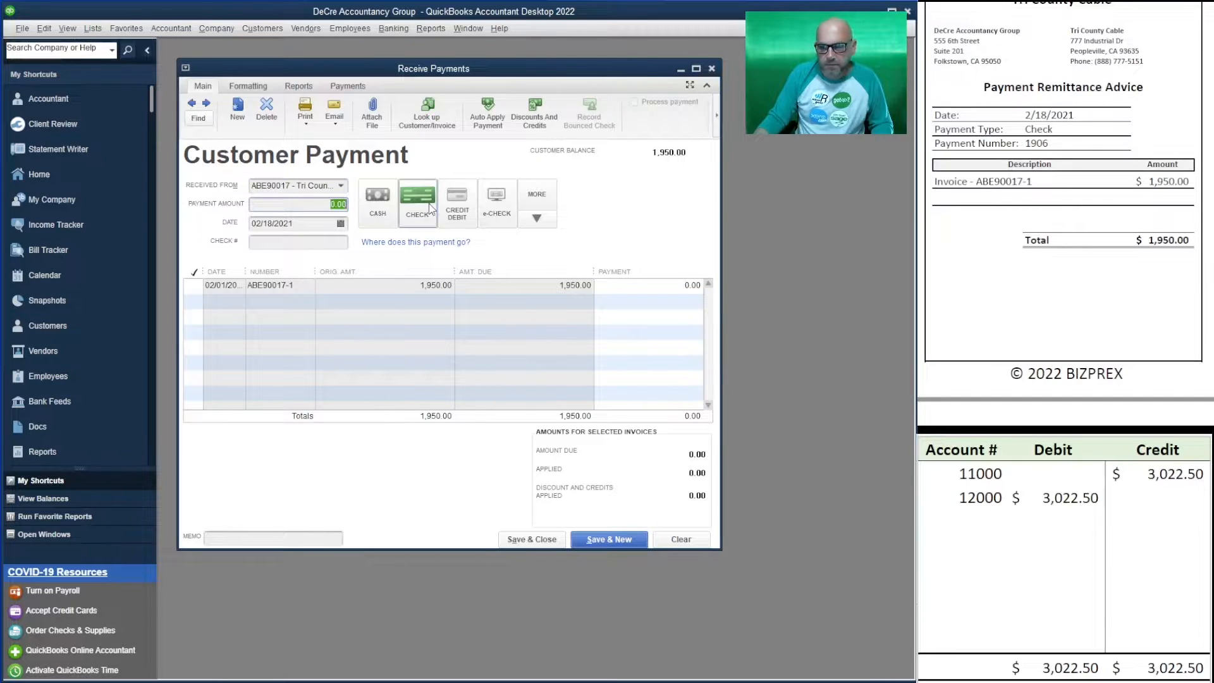
pyautogui.write('1,9')
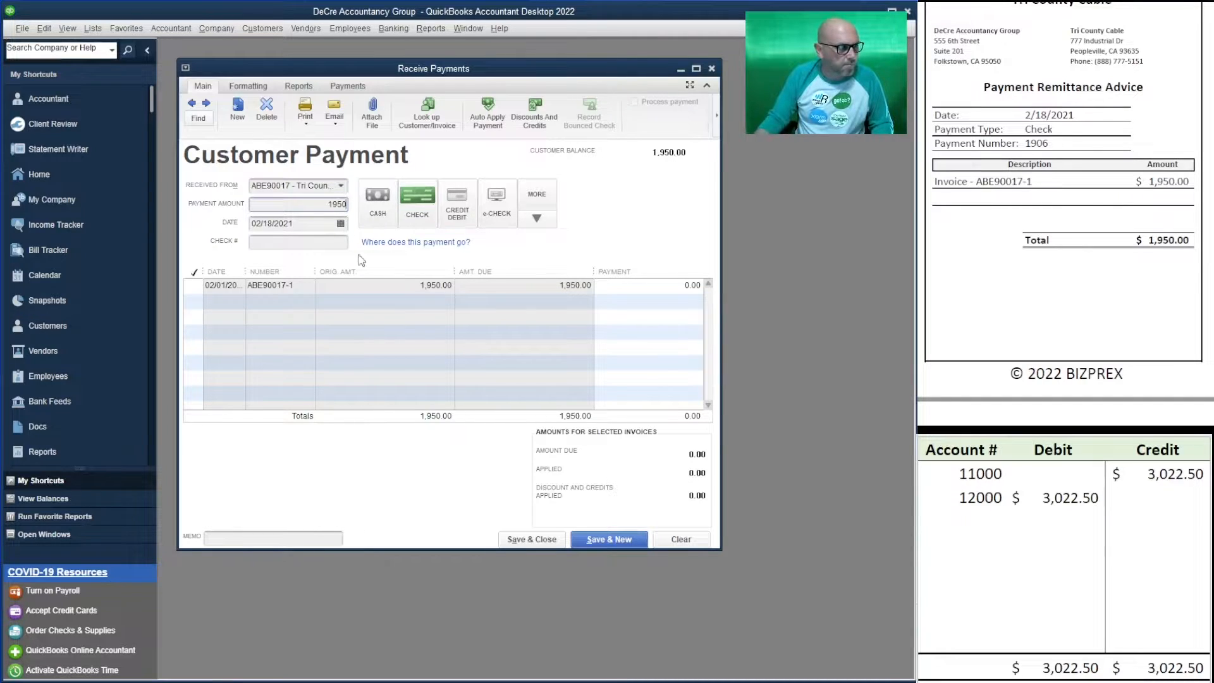
pyautogui.write('50')
pyautogui.click(301, 241)
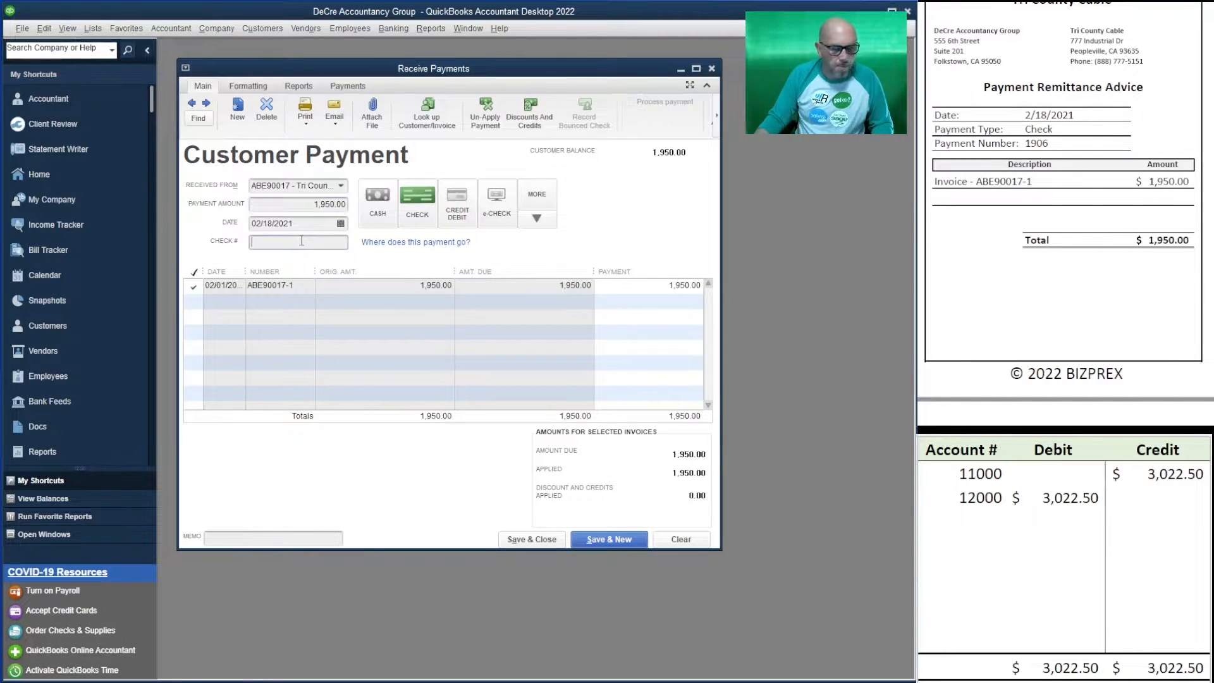
pyautogui.write('1906')
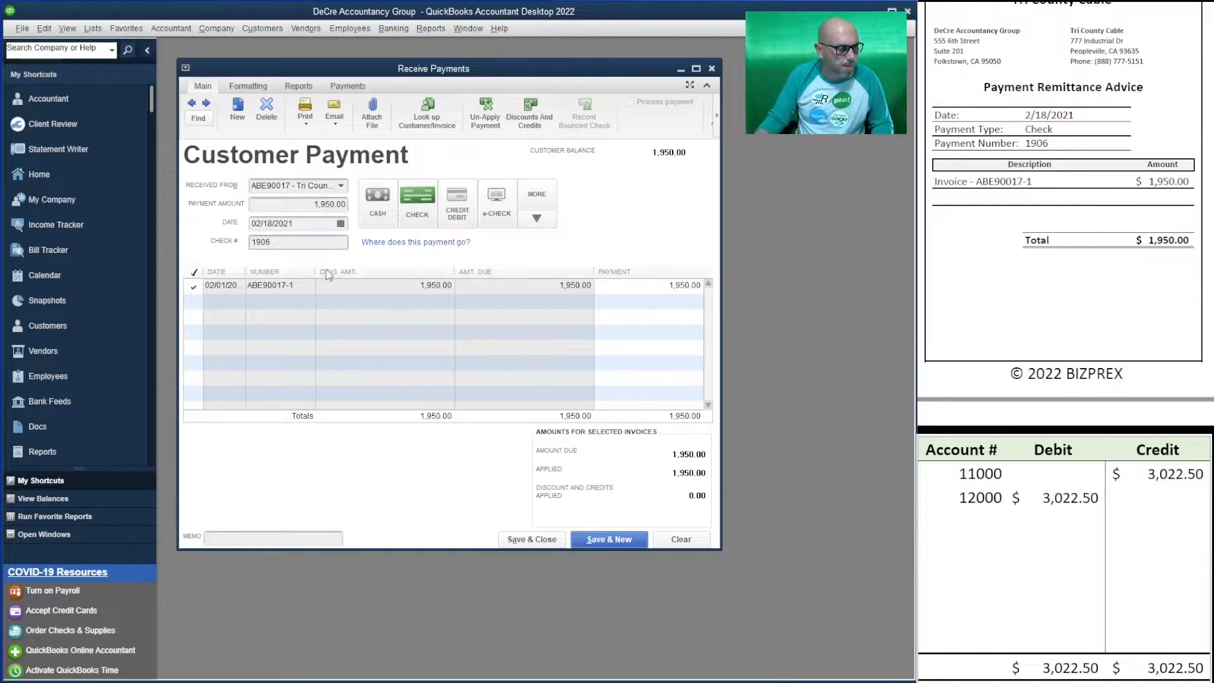
# - Set the worksheet's 12000 debit and 11000 credit amounts to 1,950.00
pyautogui.click(1049, 497)
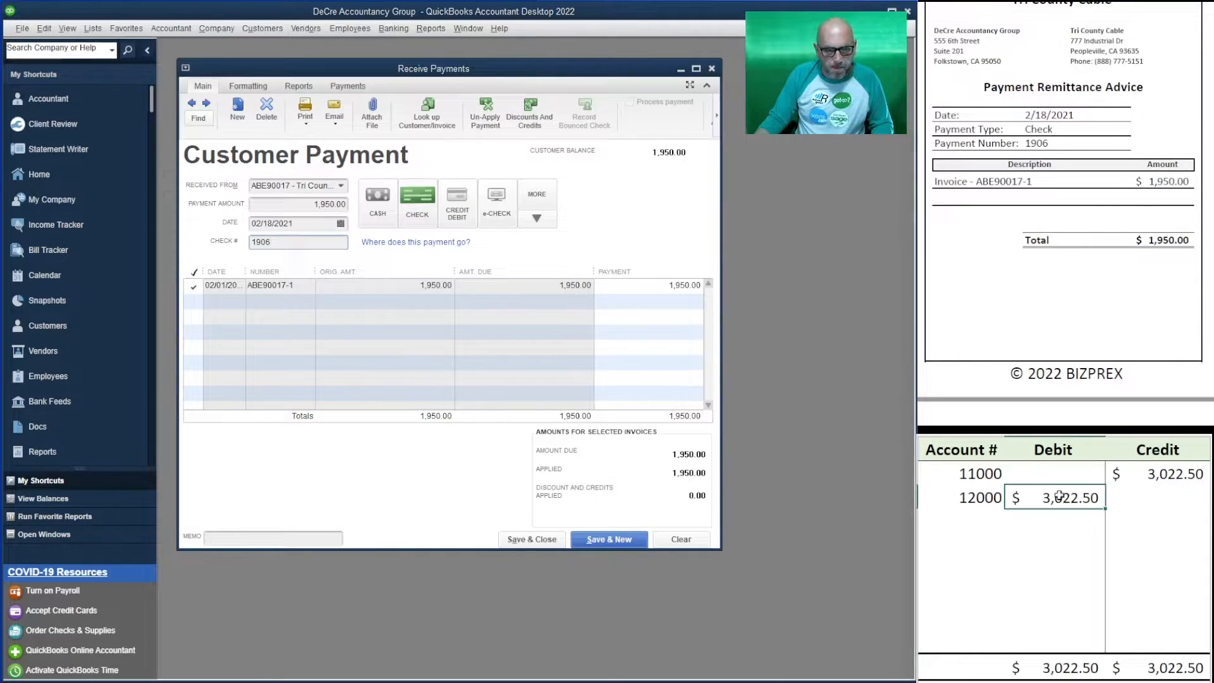
pyautogui.write('1950')
pyautogui.press('Up')
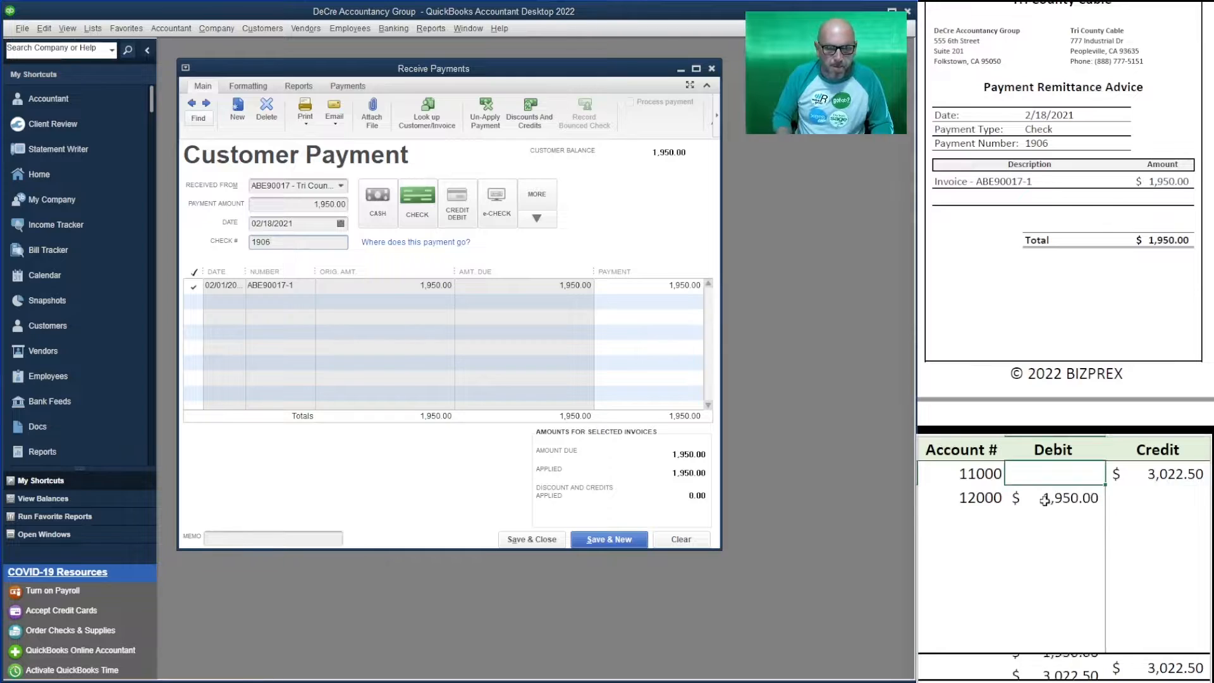
pyautogui.press('Right')
pyautogui.write('1950')
pyautogui.press('Return')
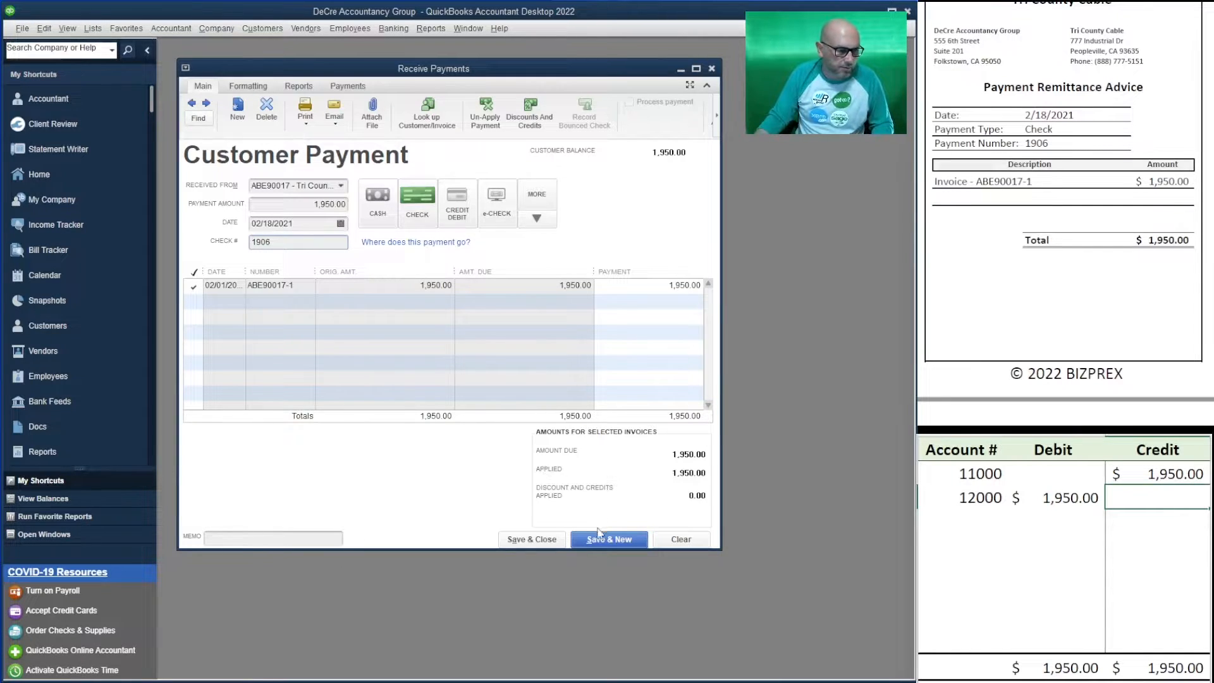
# - Save the Tri County Cable payment and enter Insurance 4 All's 1,462.50 payment, check 2290
pyautogui.click(619, 541)
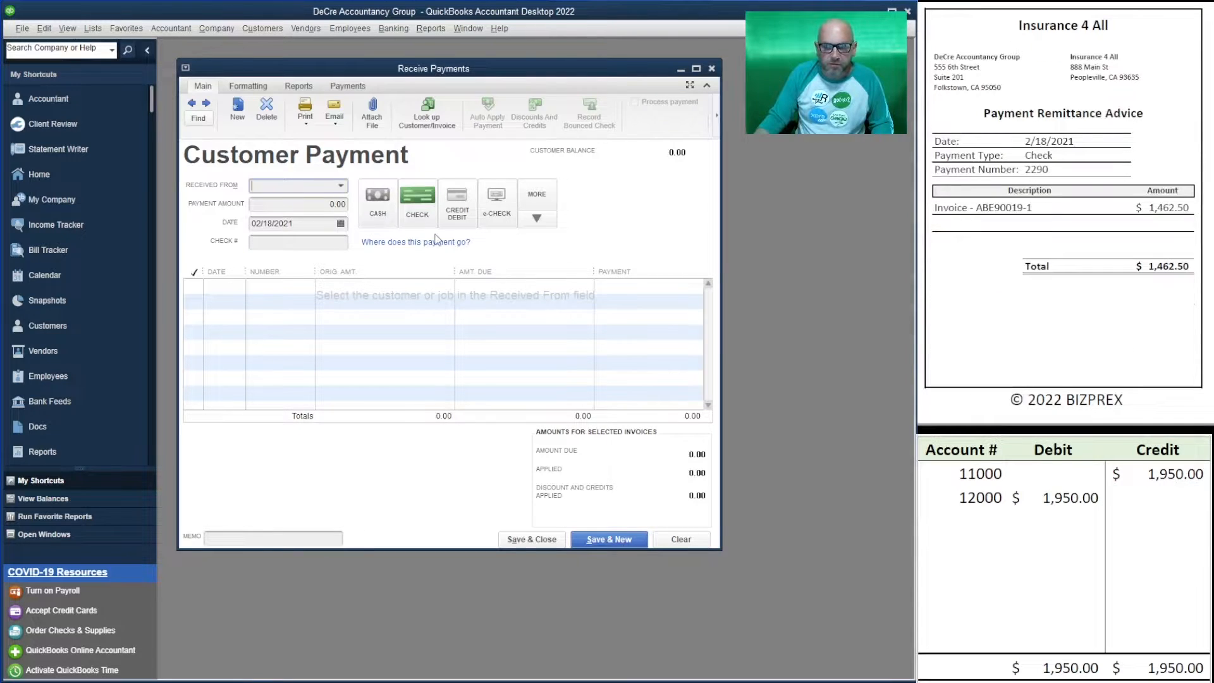
pyautogui.click(340, 187)
pyautogui.click(364, 435)
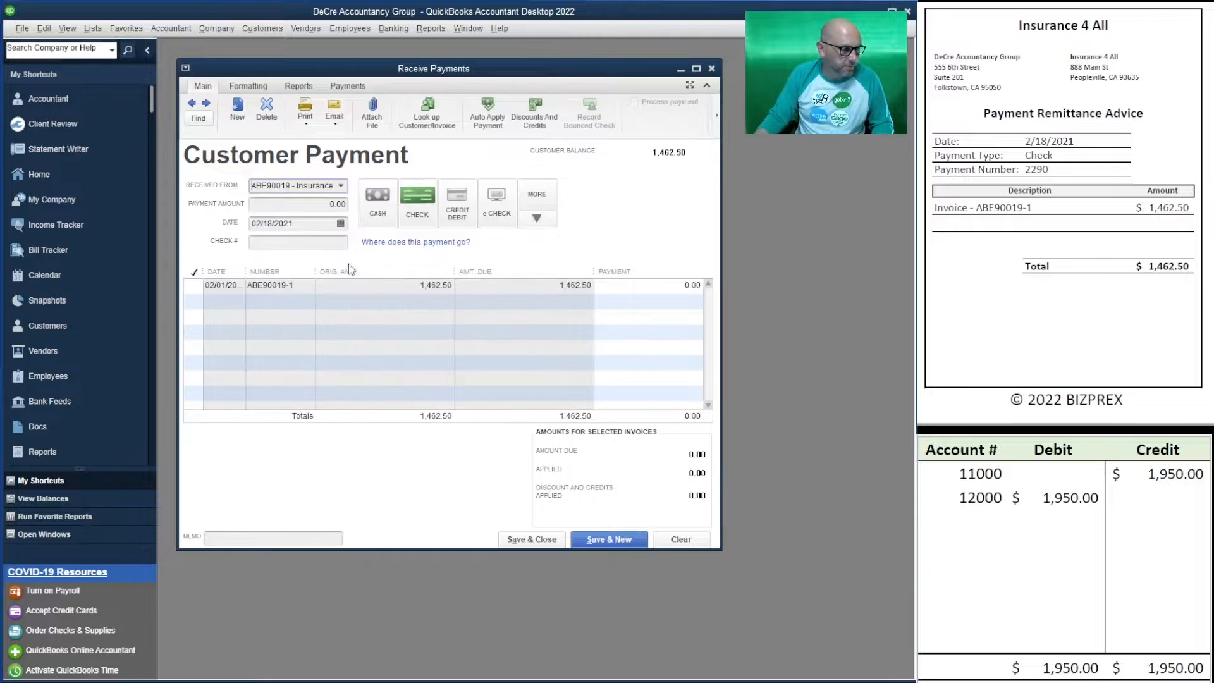
pyautogui.click(311, 203)
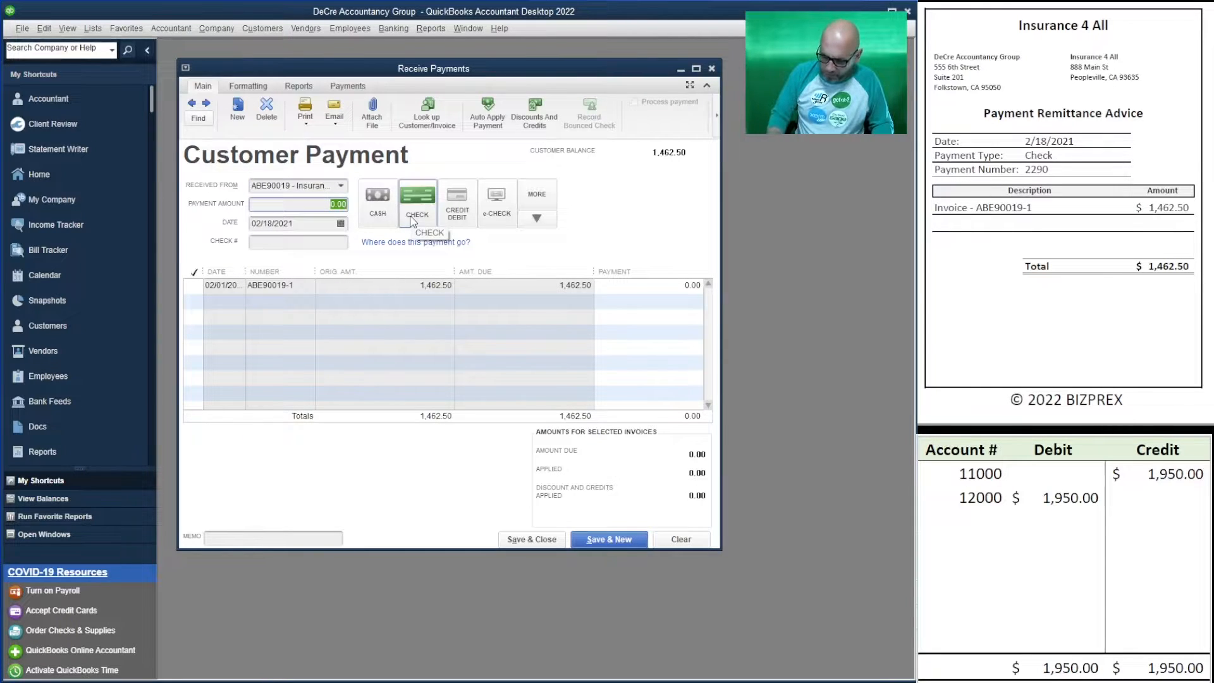
pyautogui.write('1462.50')
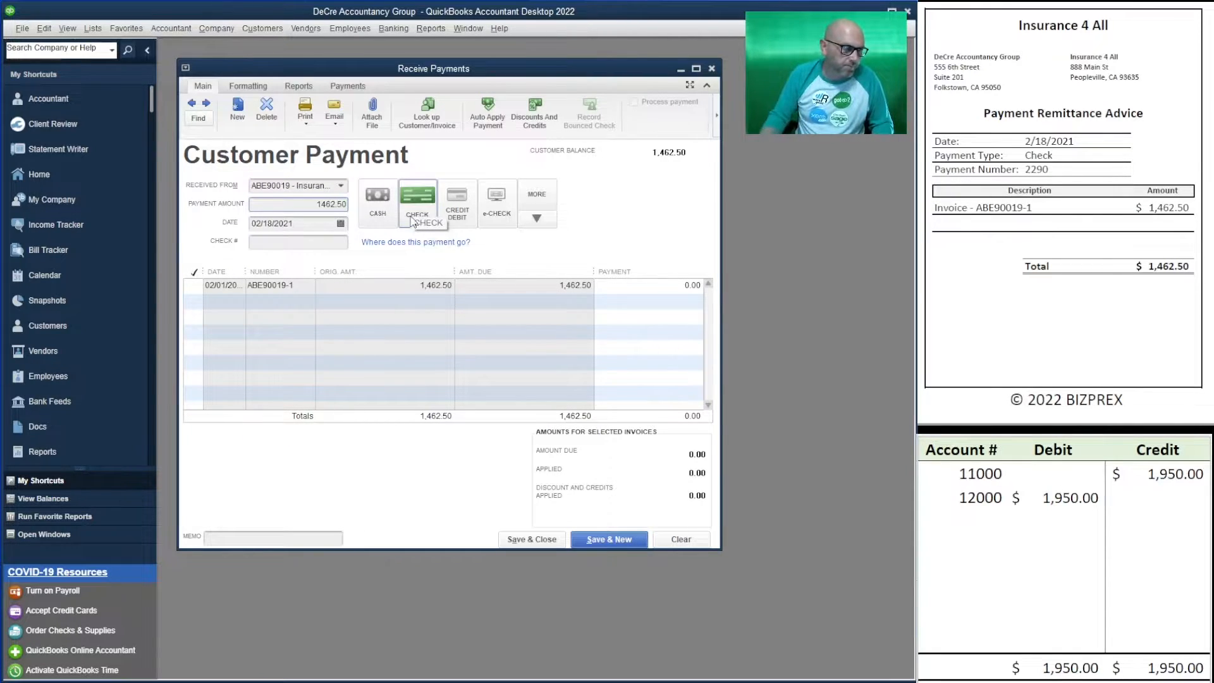
pyautogui.click(331, 242)
pyautogui.write('2290')
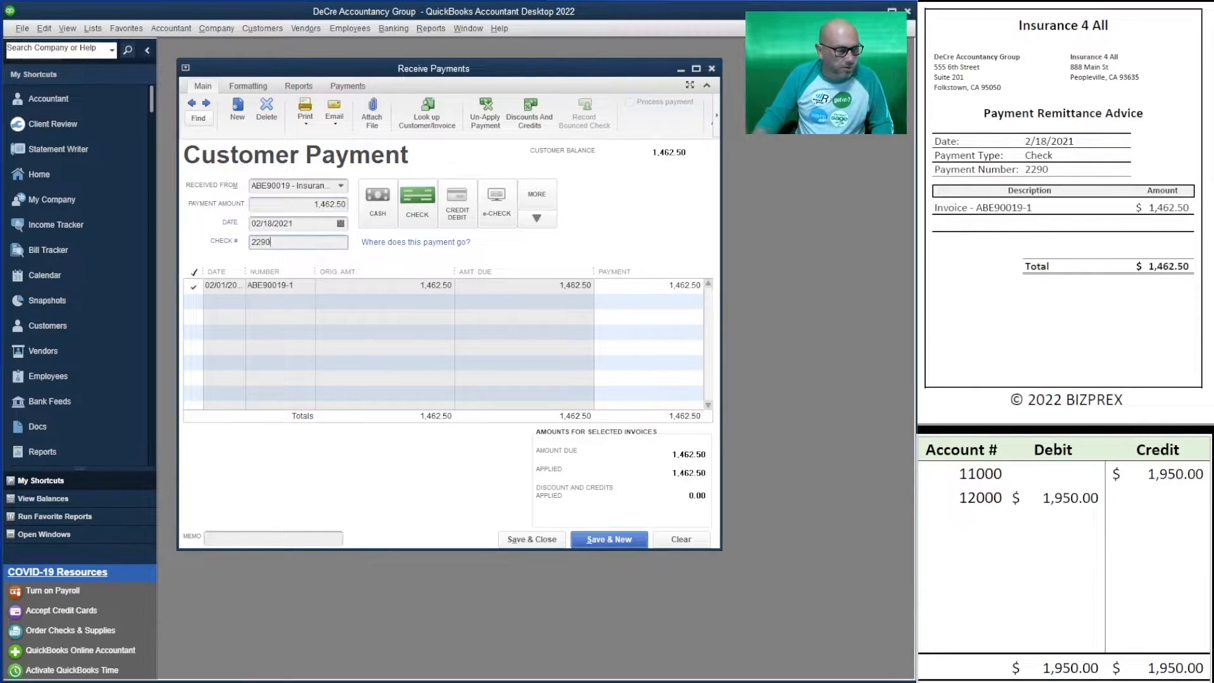
# - Set the worksheet's 12000 debit and 11000 credit amounts to 1,462.50
pyautogui.click(1055, 504)
pyautogui.write('1,4')
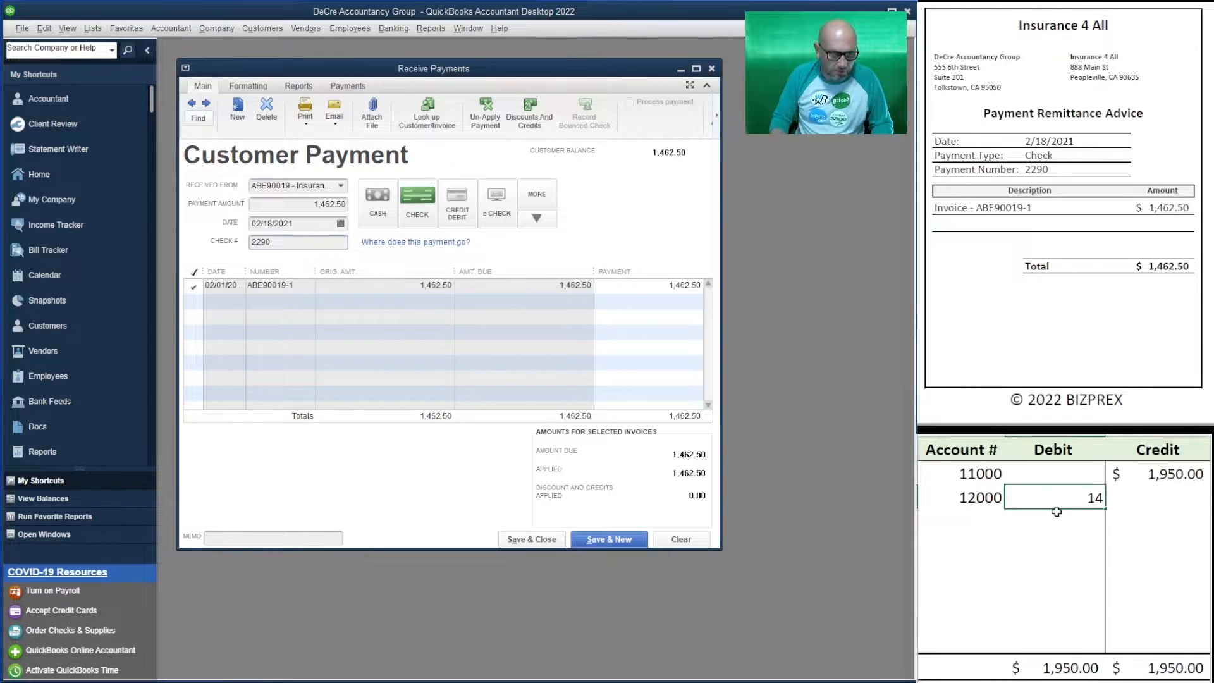
pyautogui.write('62.50')
pyautogui.press('Return')
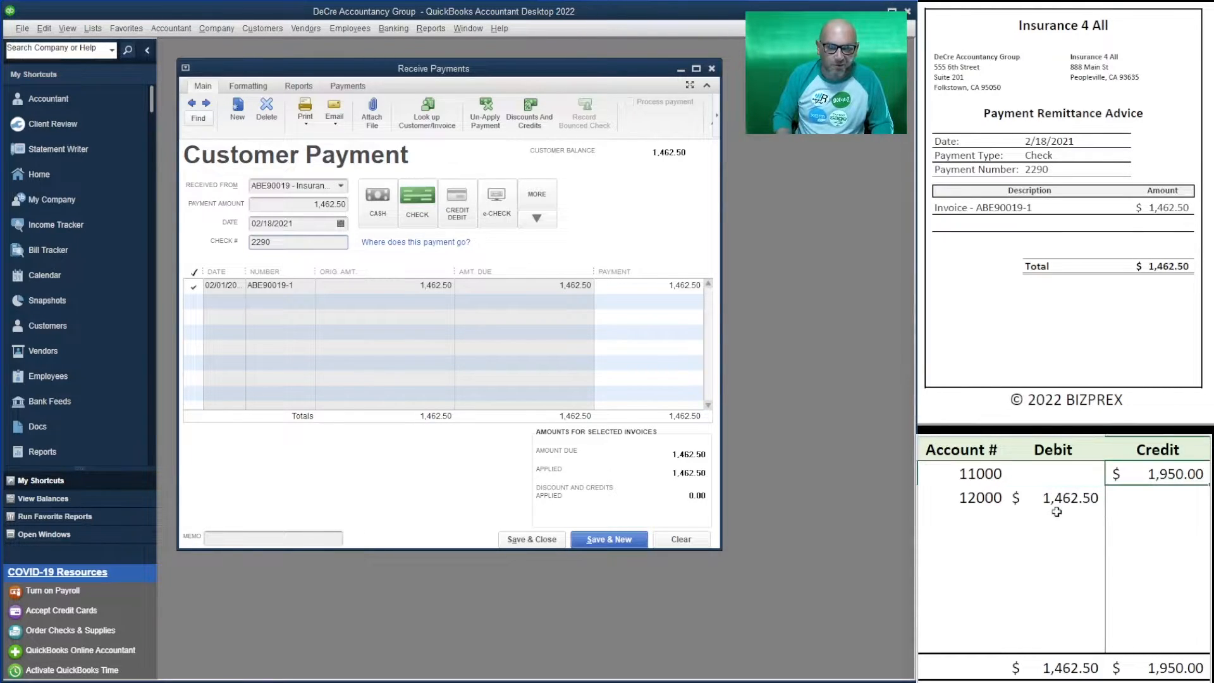
pyautogui.write('1462.50')
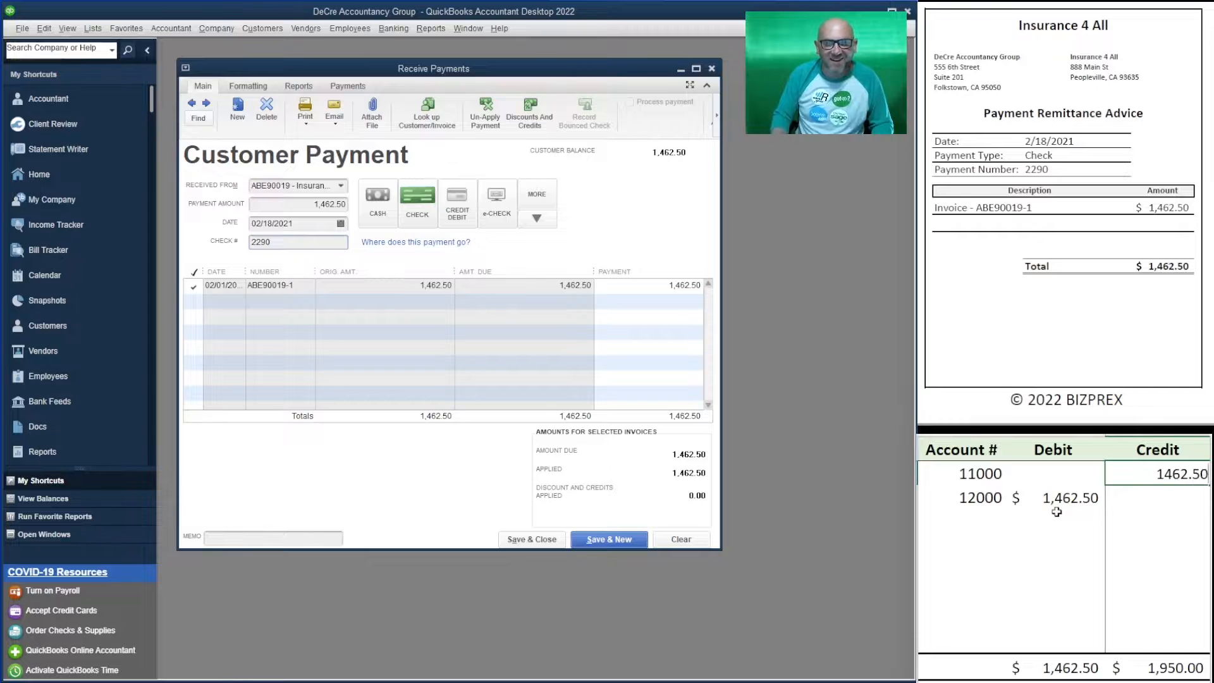
pyautogui.press('Return')
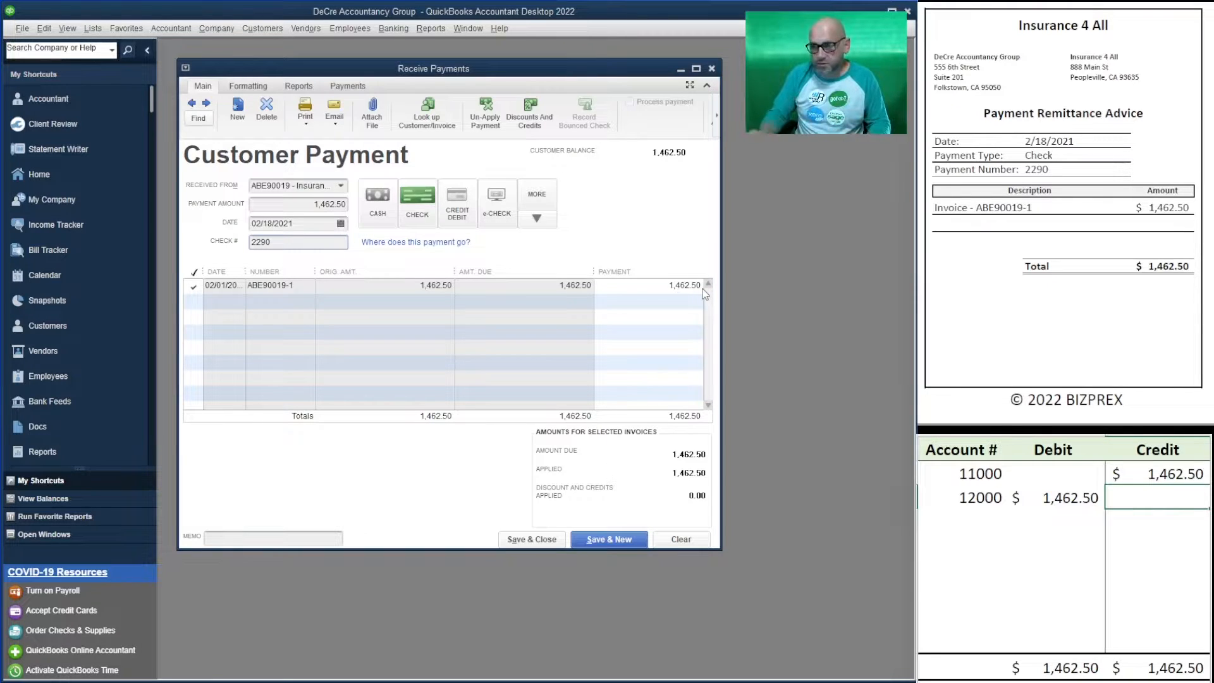
# - Save the Insurance 4 All payment and enter Keep IT Clean's 1,755.00 payment, check 2674
pyautogui.click(617, 540)
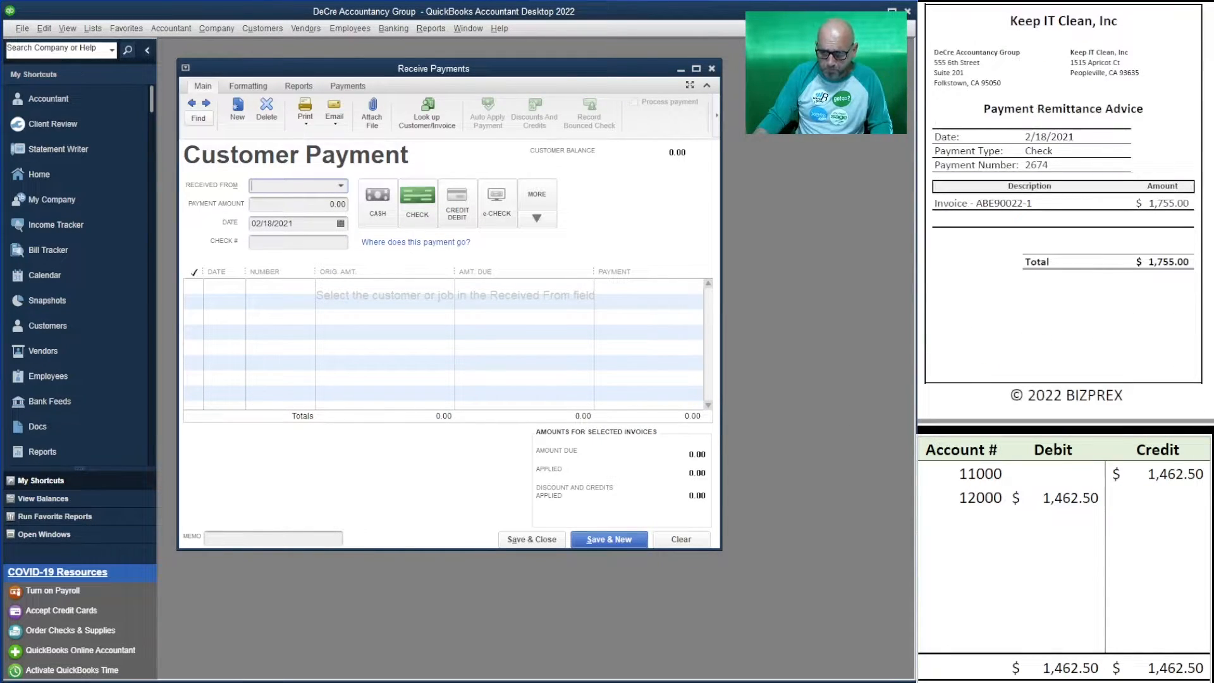
pyautogui.click(340, 186)
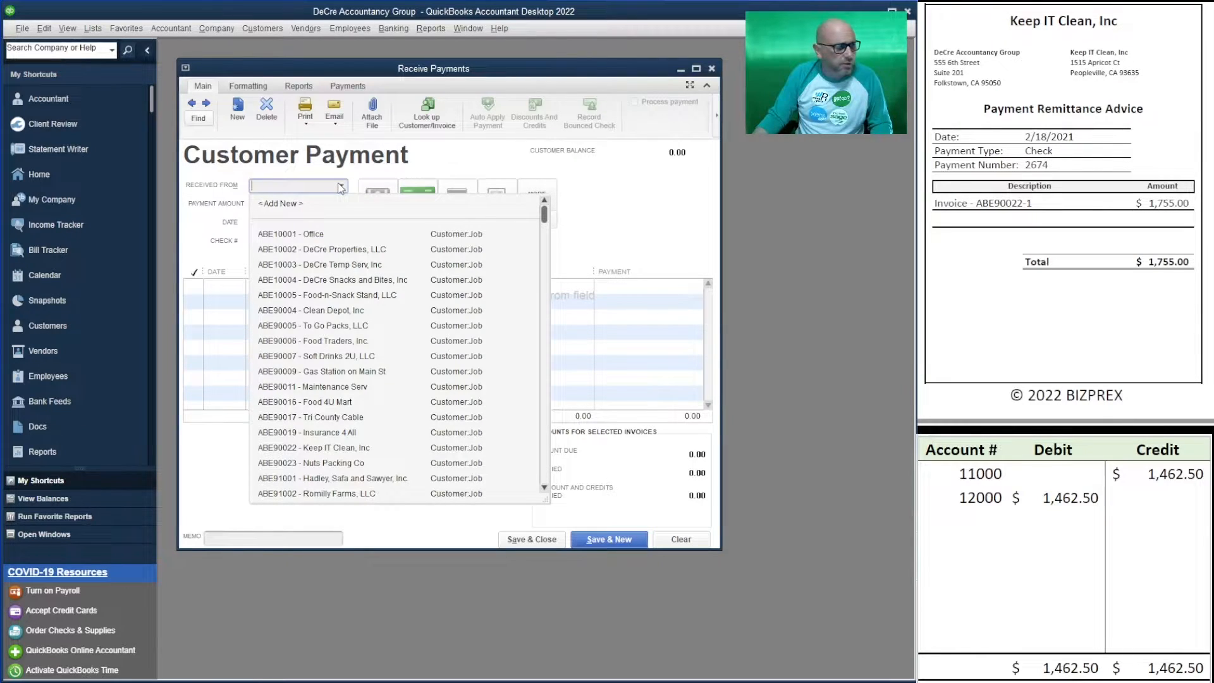
pyautogui.click(369, 448)
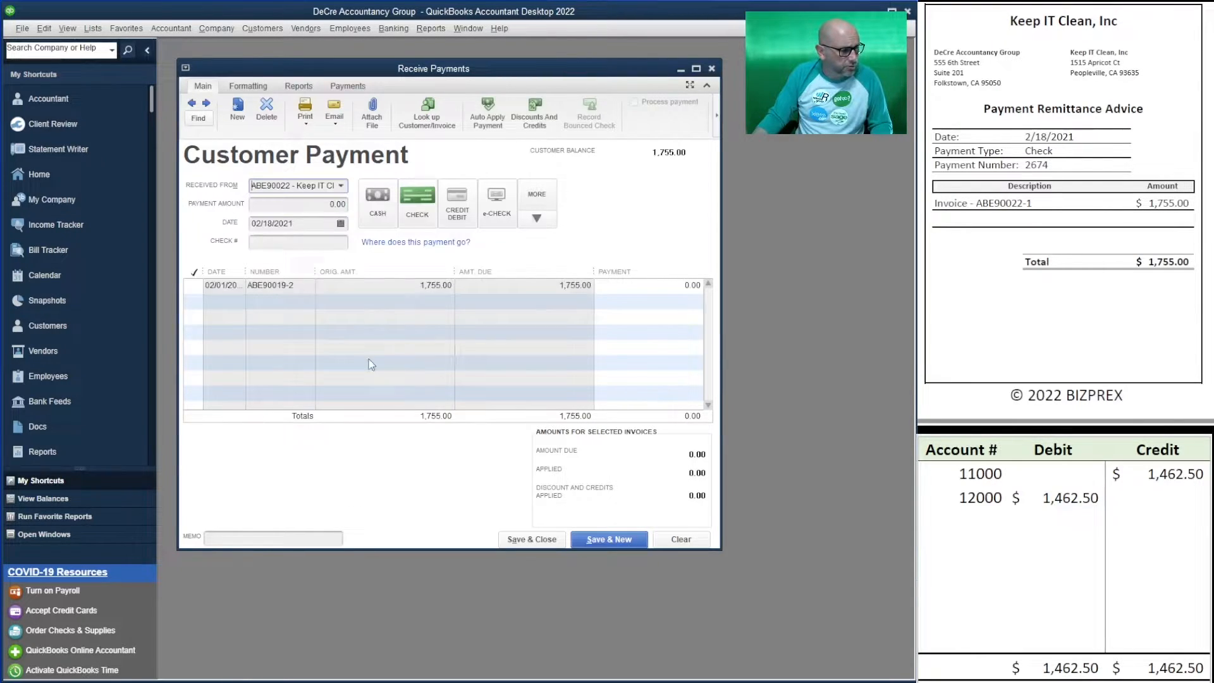
pyautogui.click(322, 210)
pyautogui.write('1,7')
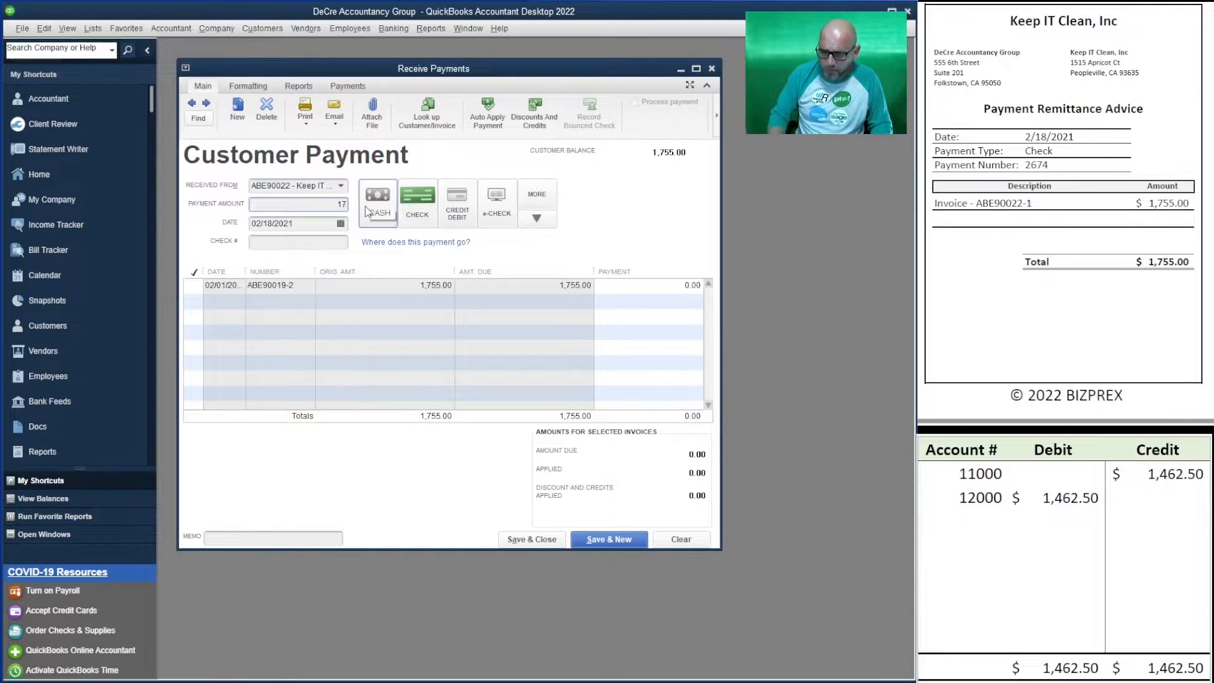
pyautogui.write('55')
pyautogui.click(330, 242)
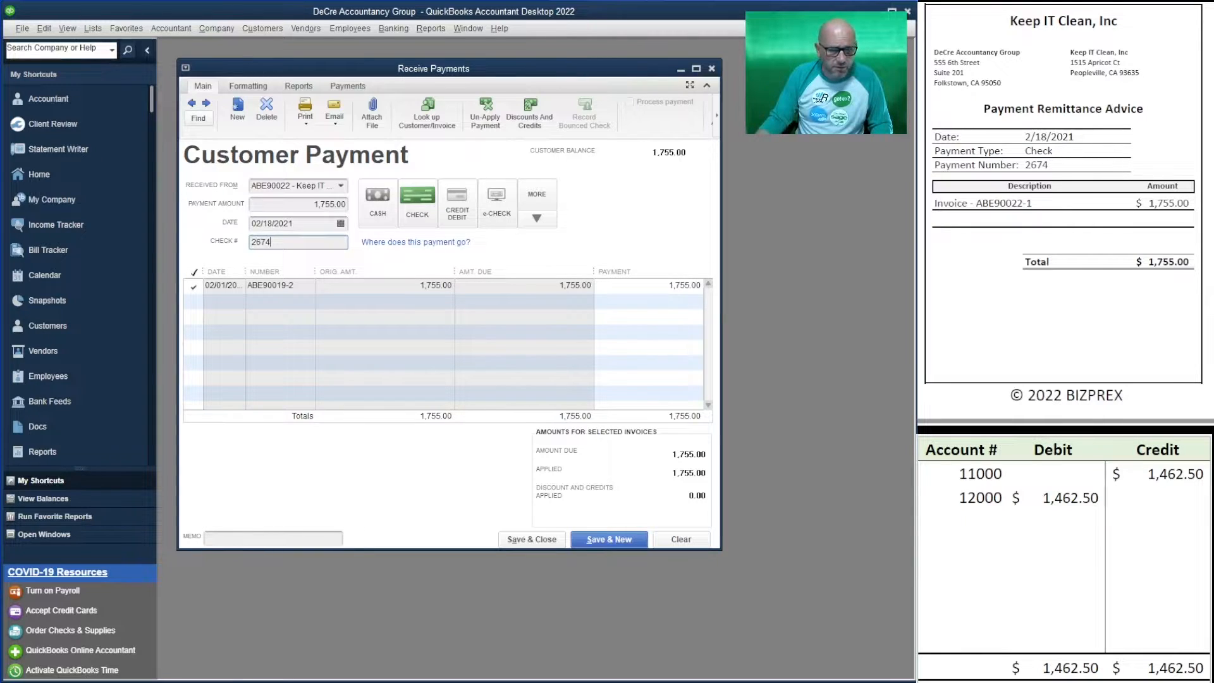
# - Set the worksheet's 12000 debit and 11000 credit to 1,755.00, then save the Keep IT Clean payment
pyautogui.click(1054, 496)
pyautogui.write('1755')
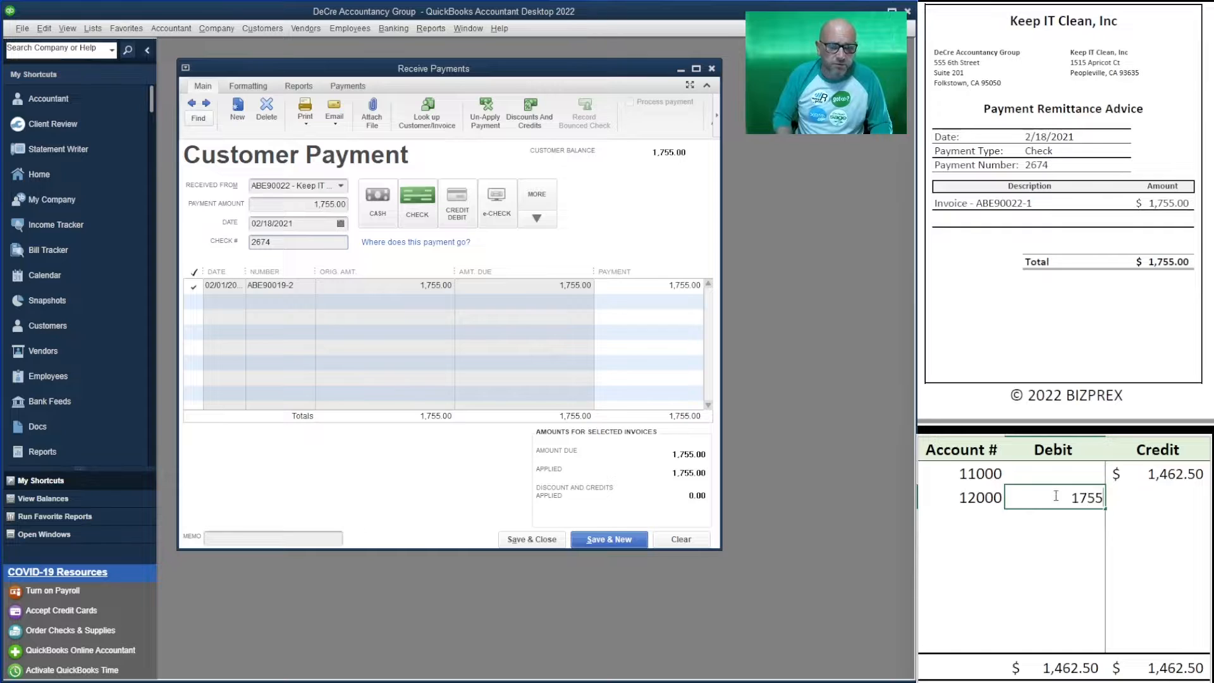
pyautogui.press('Up')
pyautogui.press('Right')
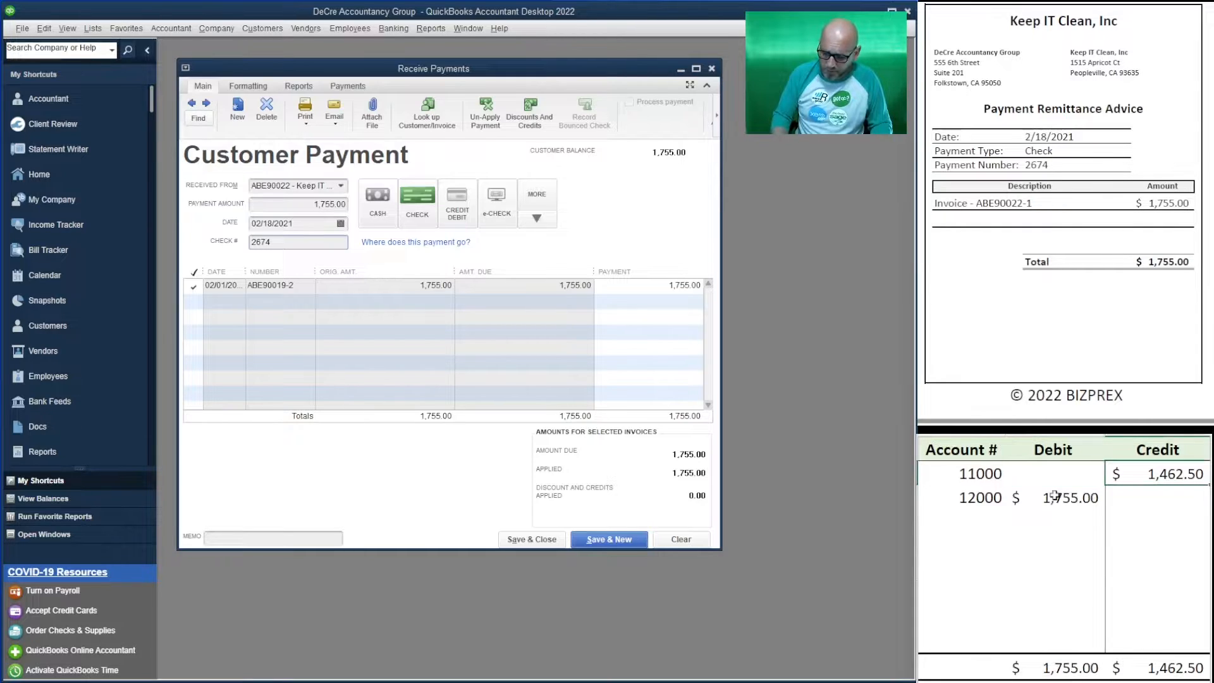
pyautogui.write('1755')
pyautogui.press('Return')
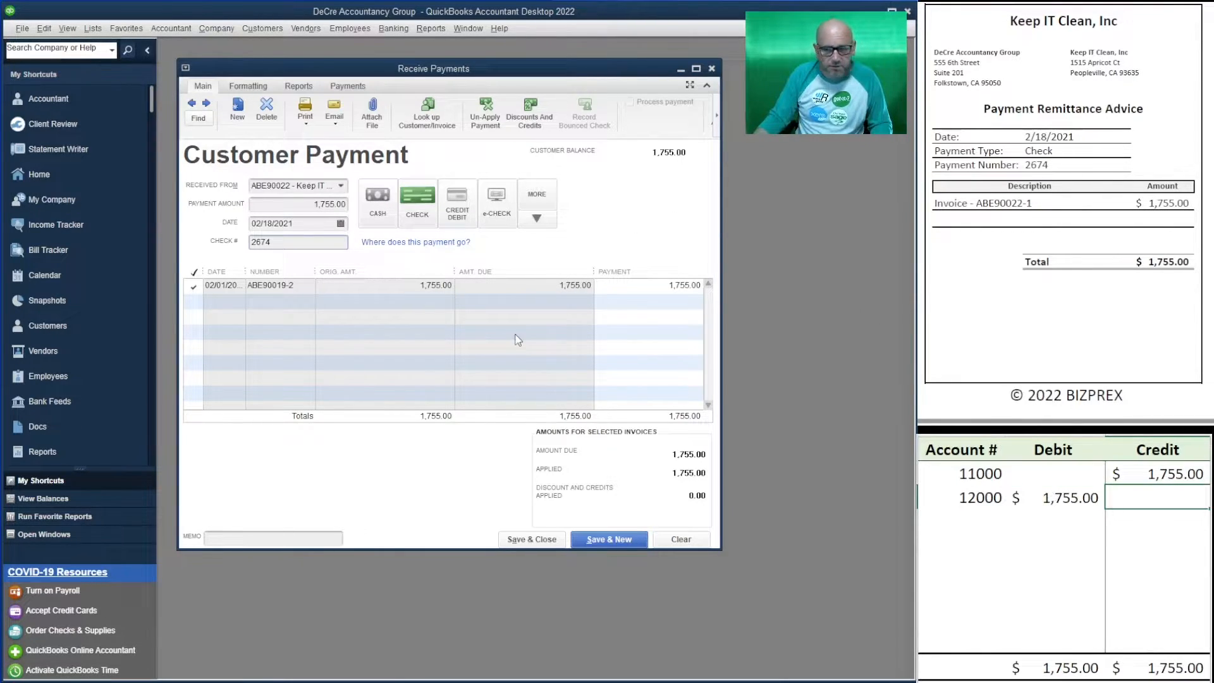
pyautogui.click(606, 539)
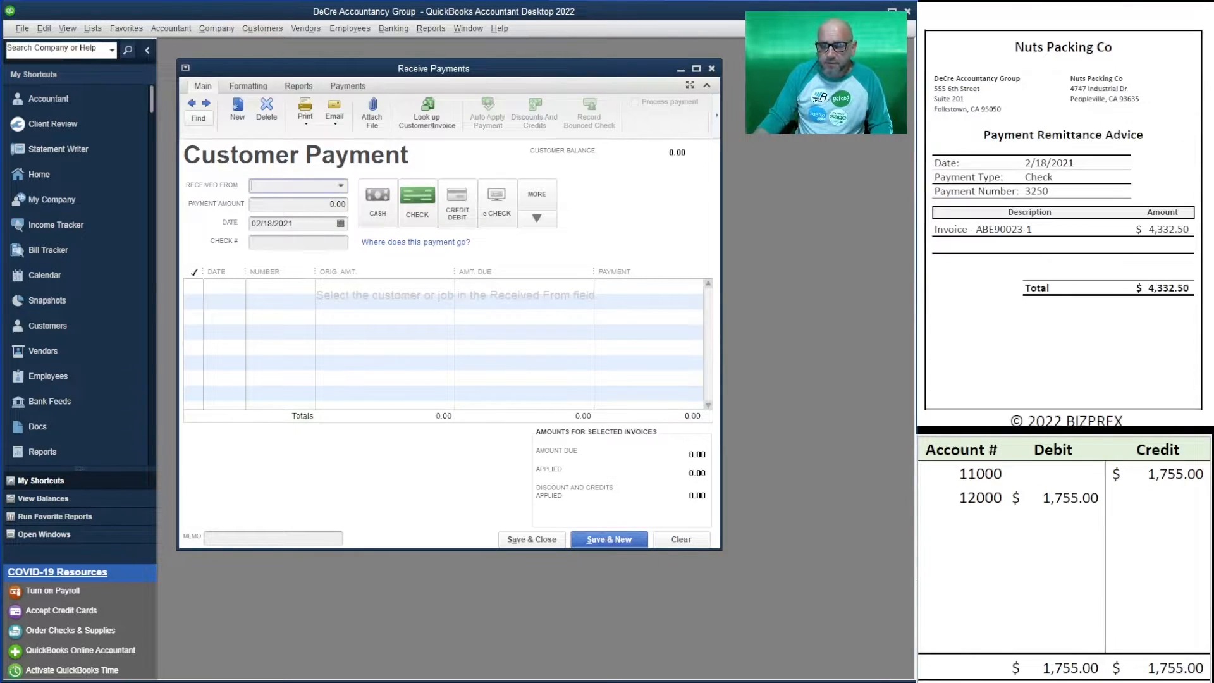
# - Enter Nuts Packing Co's 4,332.50 payment with check number 3250
pyautogui.click(341, 185)
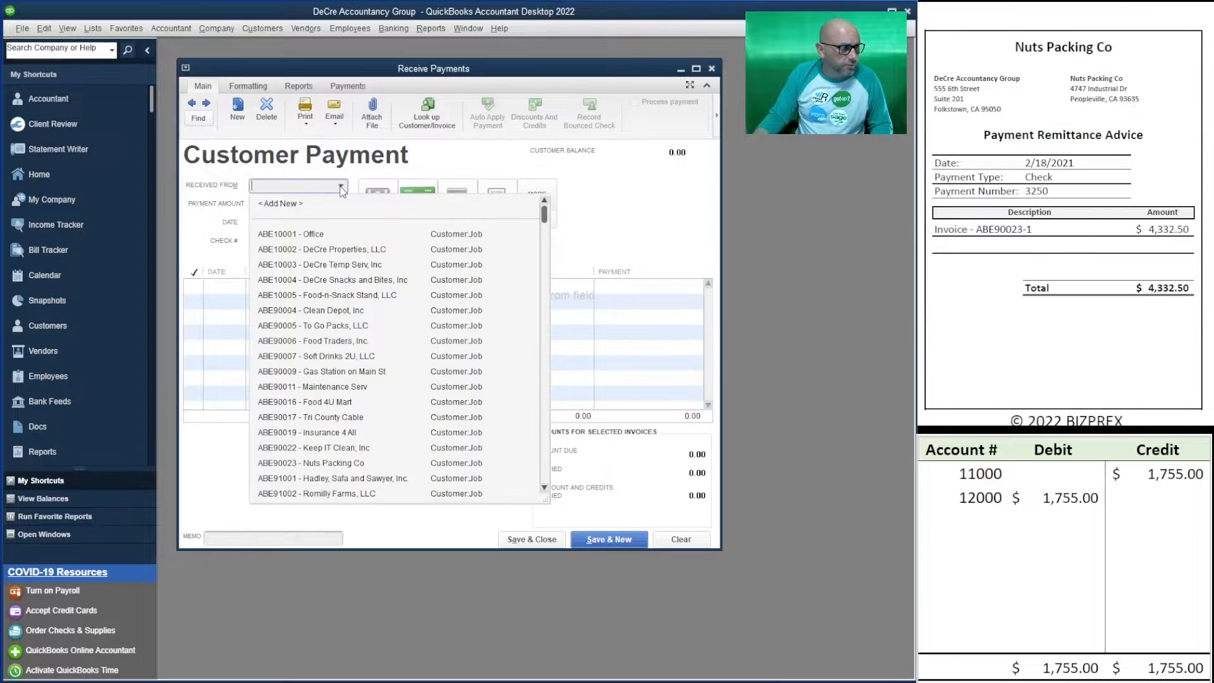
pyautogui.click(347, 462)
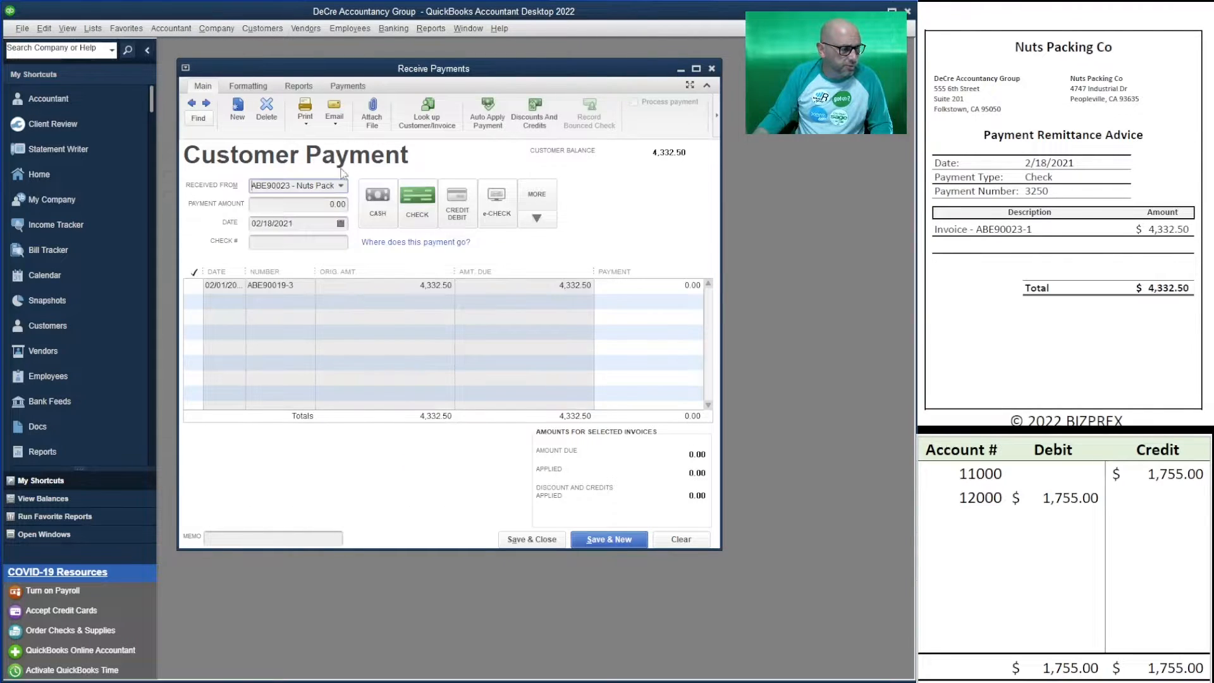
pyautogui.press('Tab')
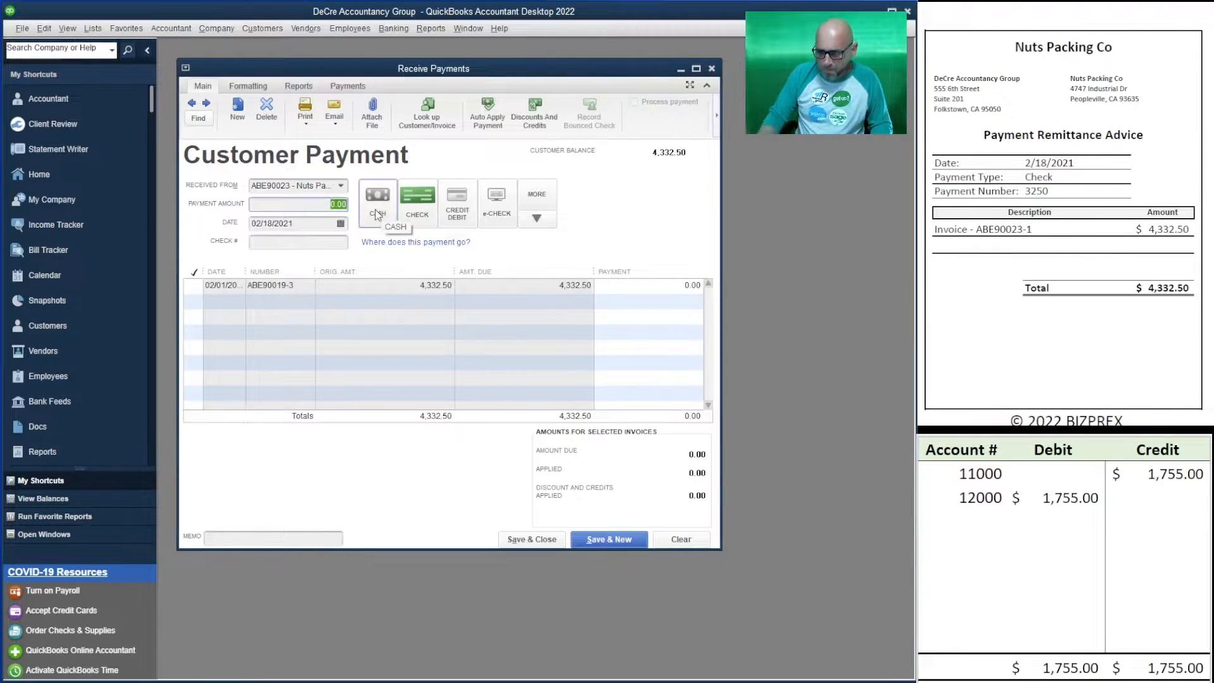
pyautogui.write('4332.50')
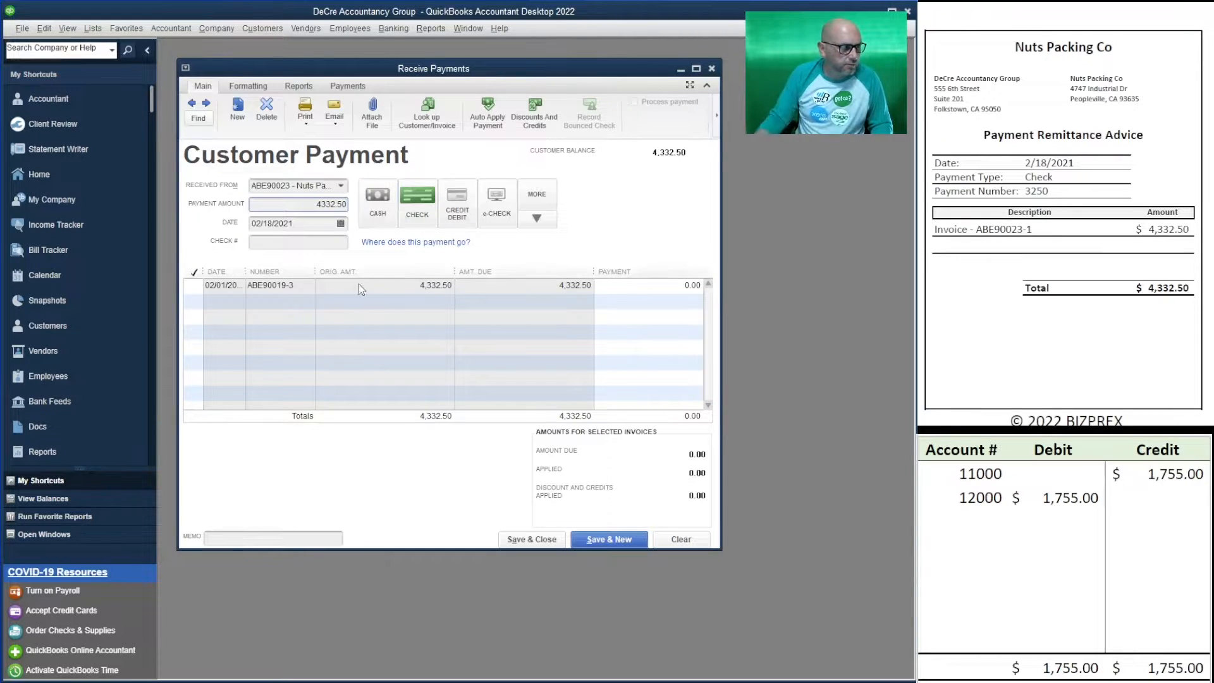
pyautogui.click(313, 243)
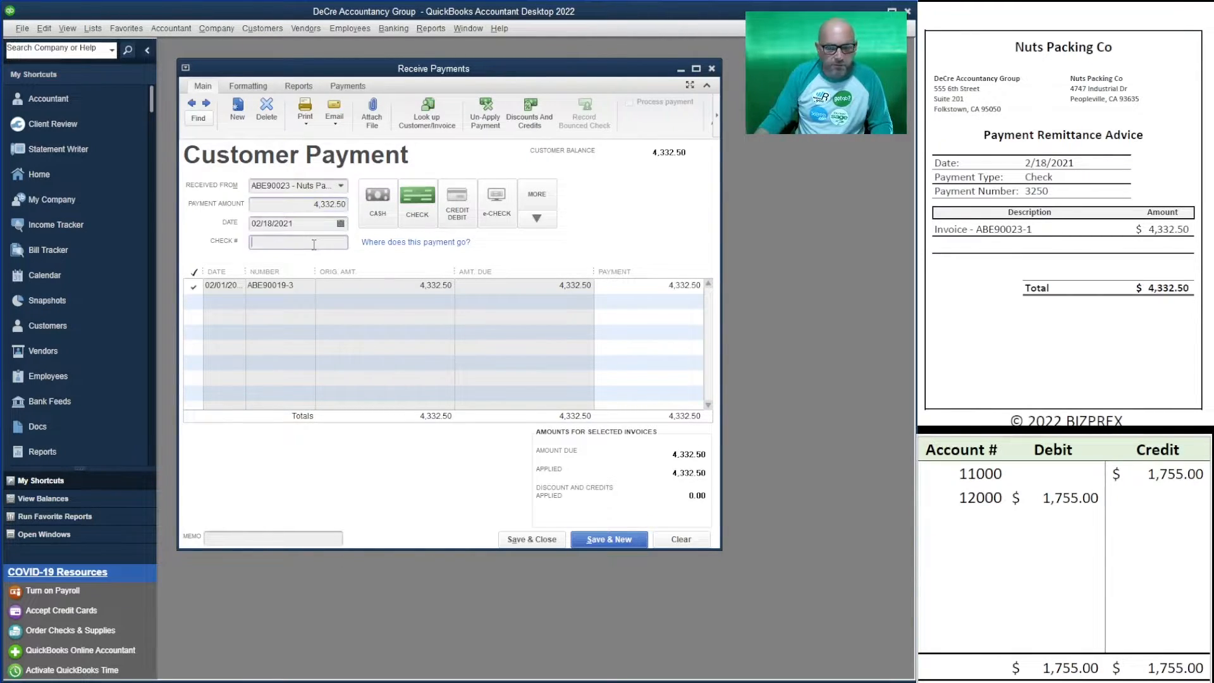
pyautogui.write('3250')
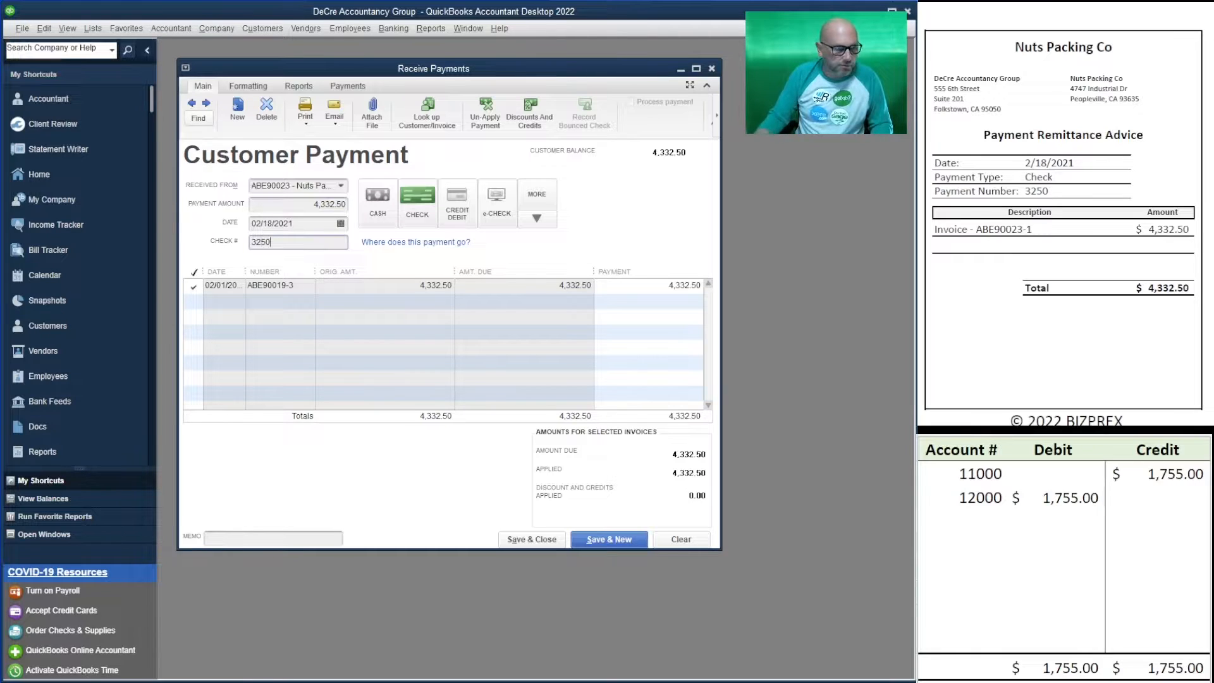
# - Set the worksheet's 12000 debit and 11000 credit to 4,332.50, then save the payment
pyautogui.click(1067, 499)
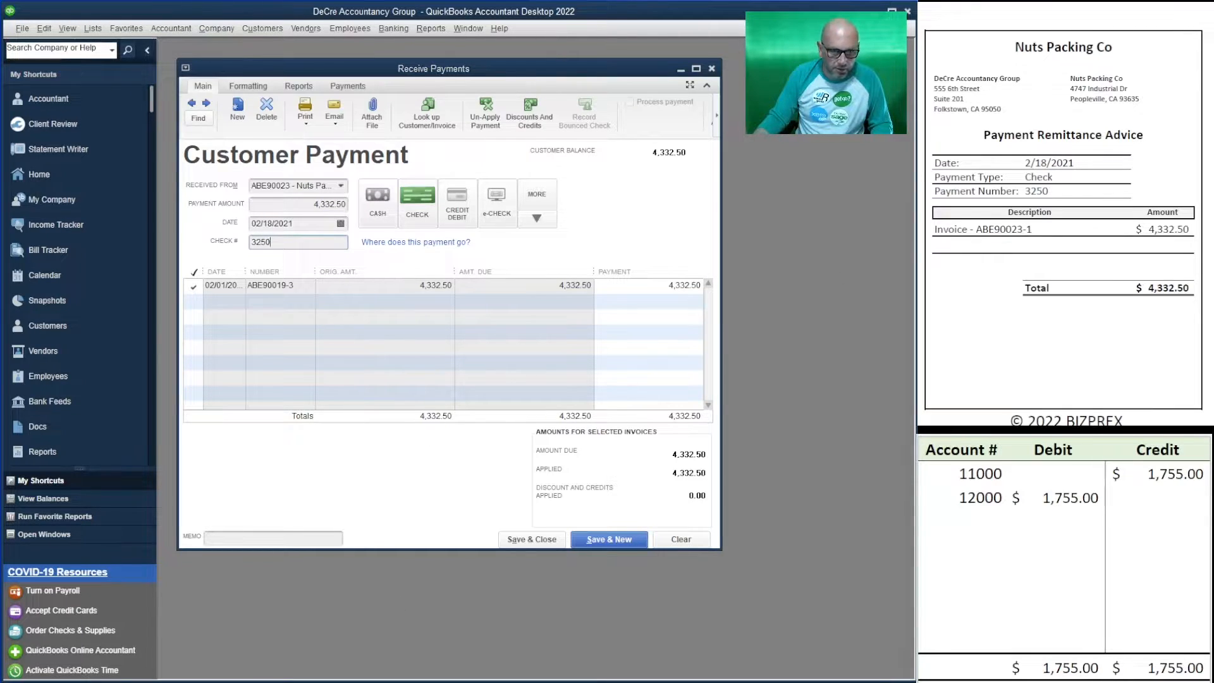
pyautogui.click(1067, 500)
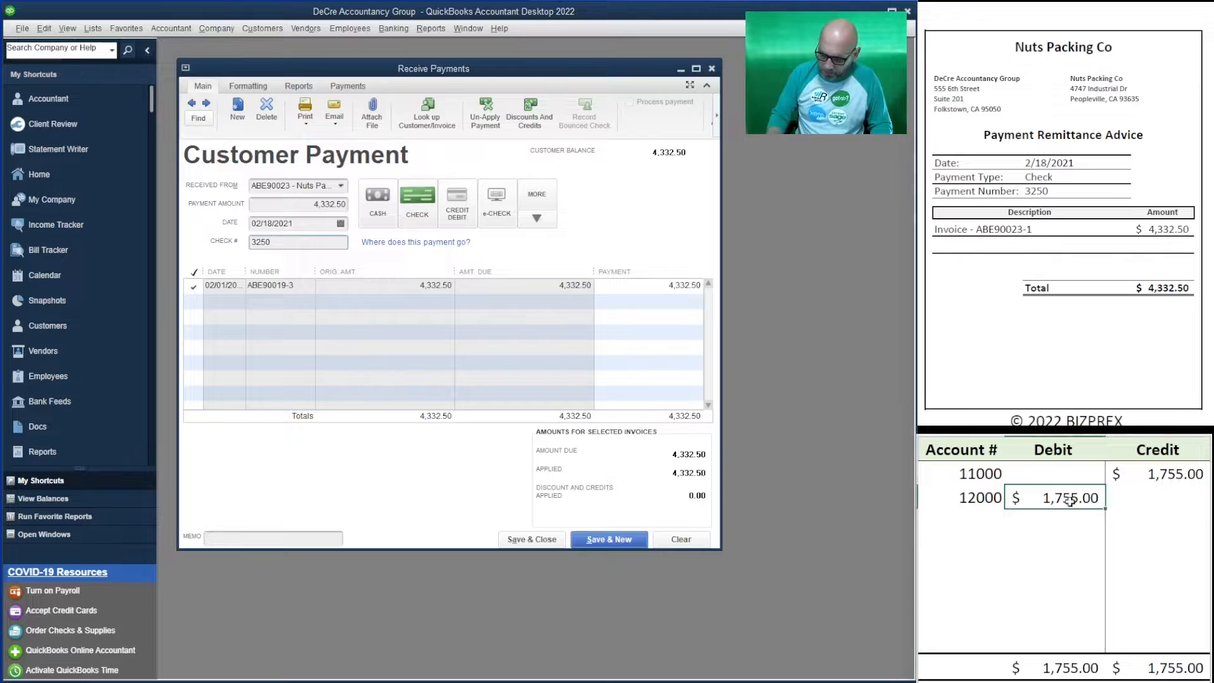
pyautogui.write('4332.50')
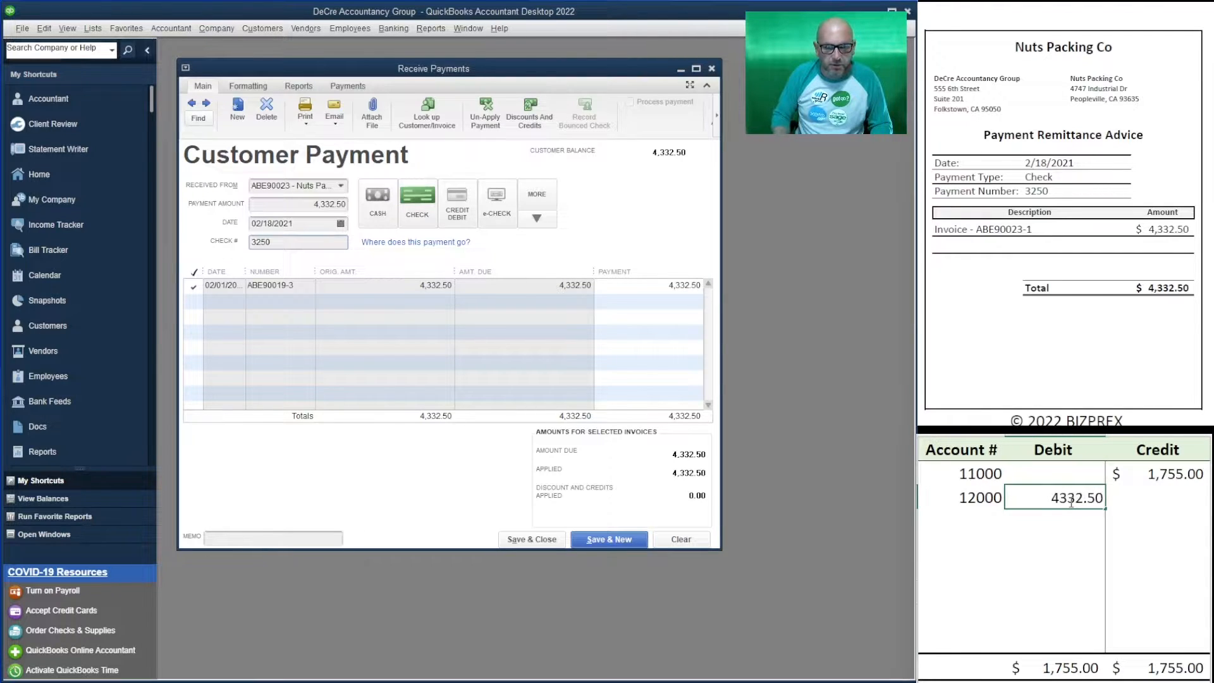
pyautogui.press('Up')
pyautogui.press('Right')
pyautogui.write('4332.50')
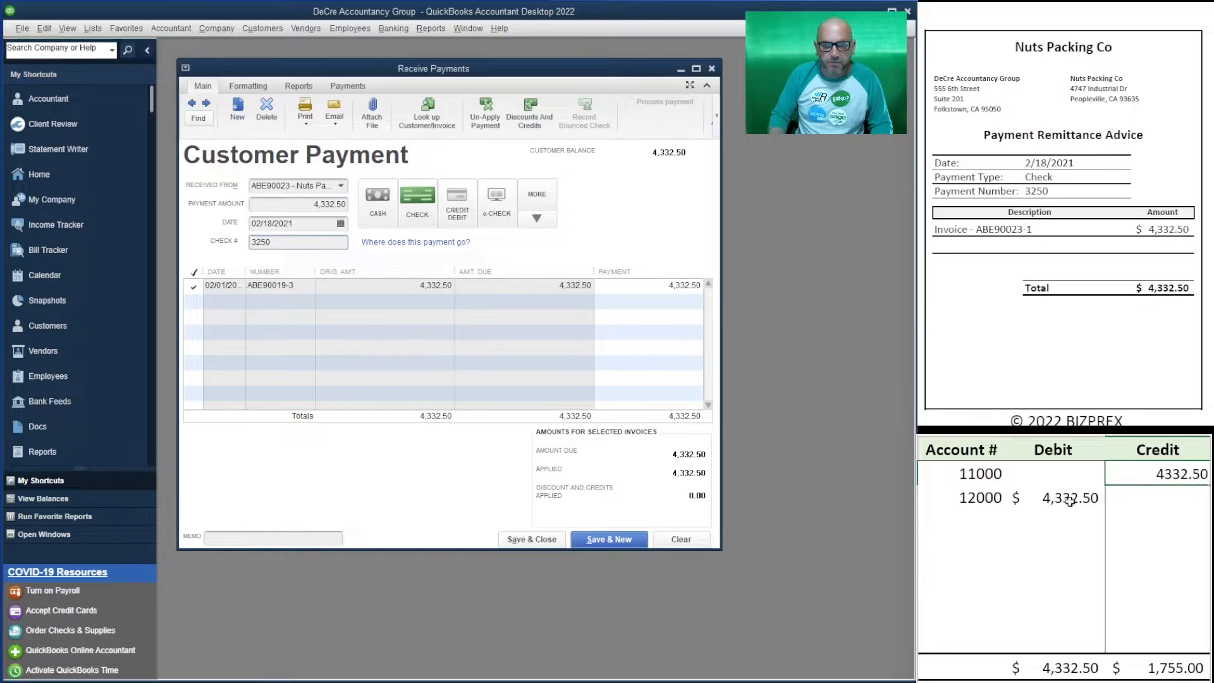
pyautogui.press('Return')
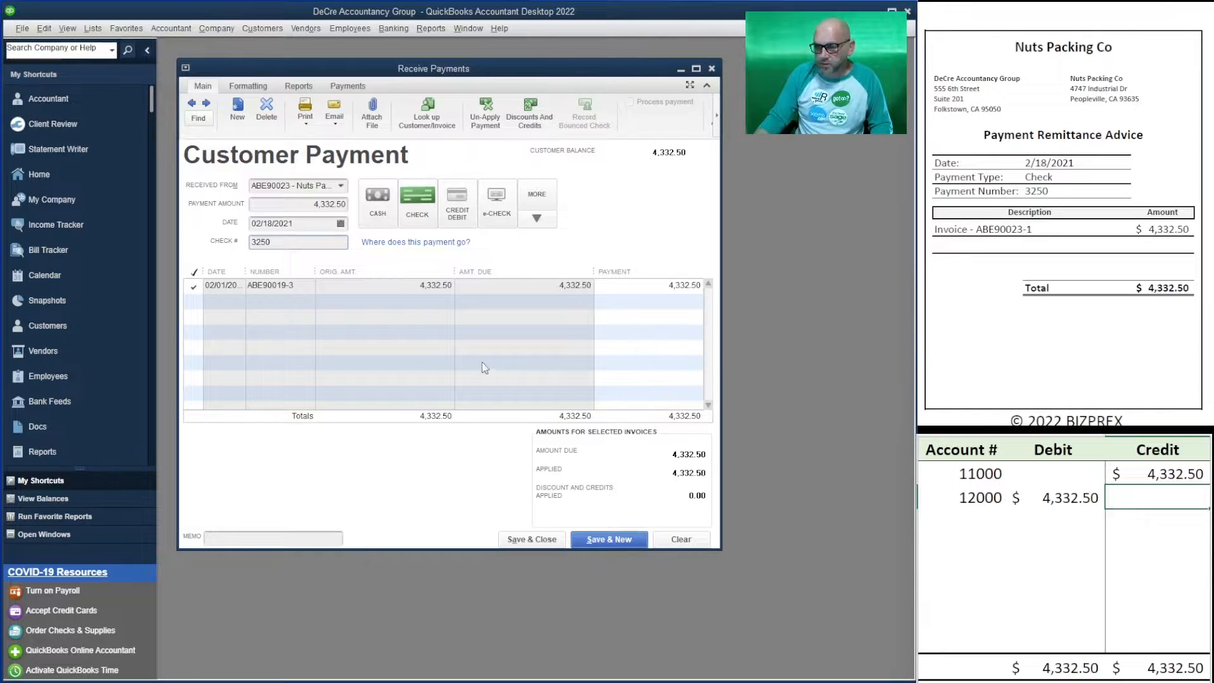
pyautogui.click(626, 540)
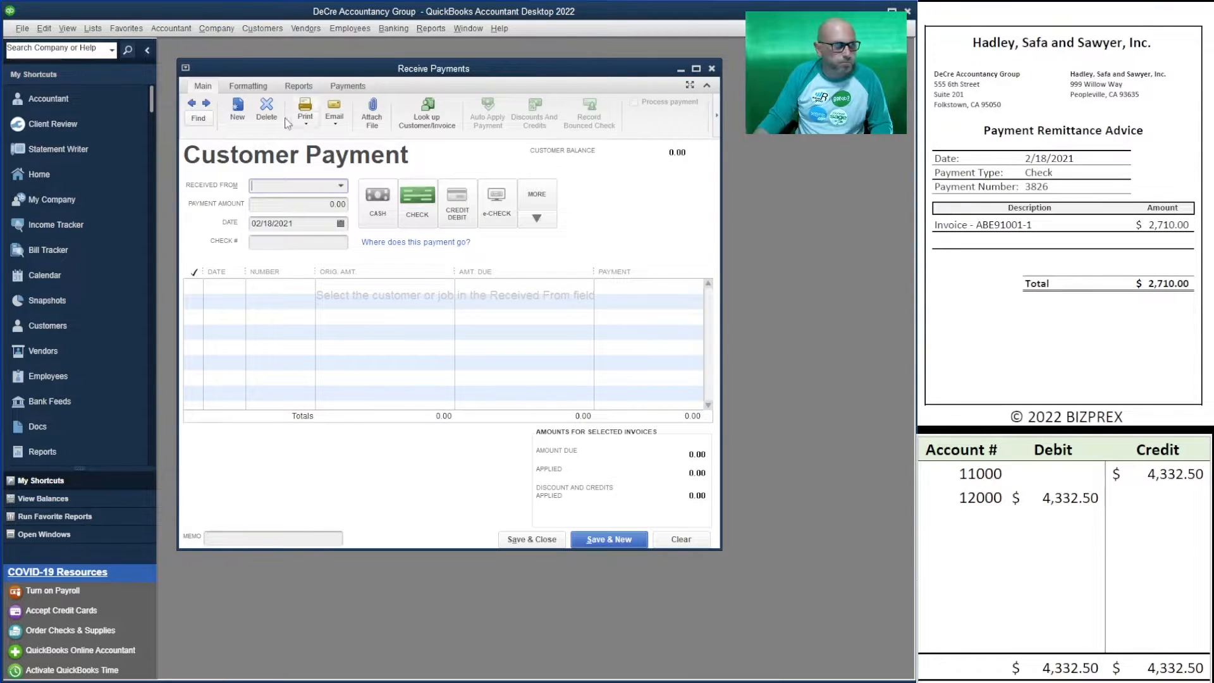
# - Enter Hadley, Safa and Sawyer's 2,710.00 payment with check number 3826
pyautogui.click(341, 185)
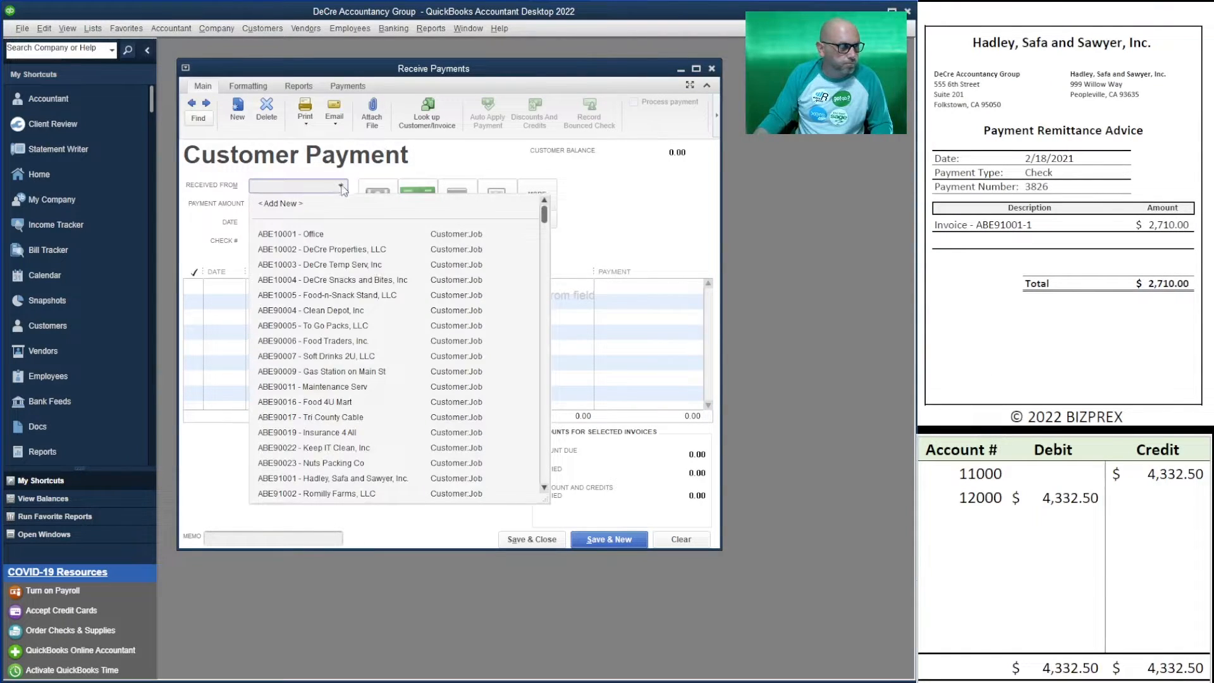
pyautogui.click(397, 478)
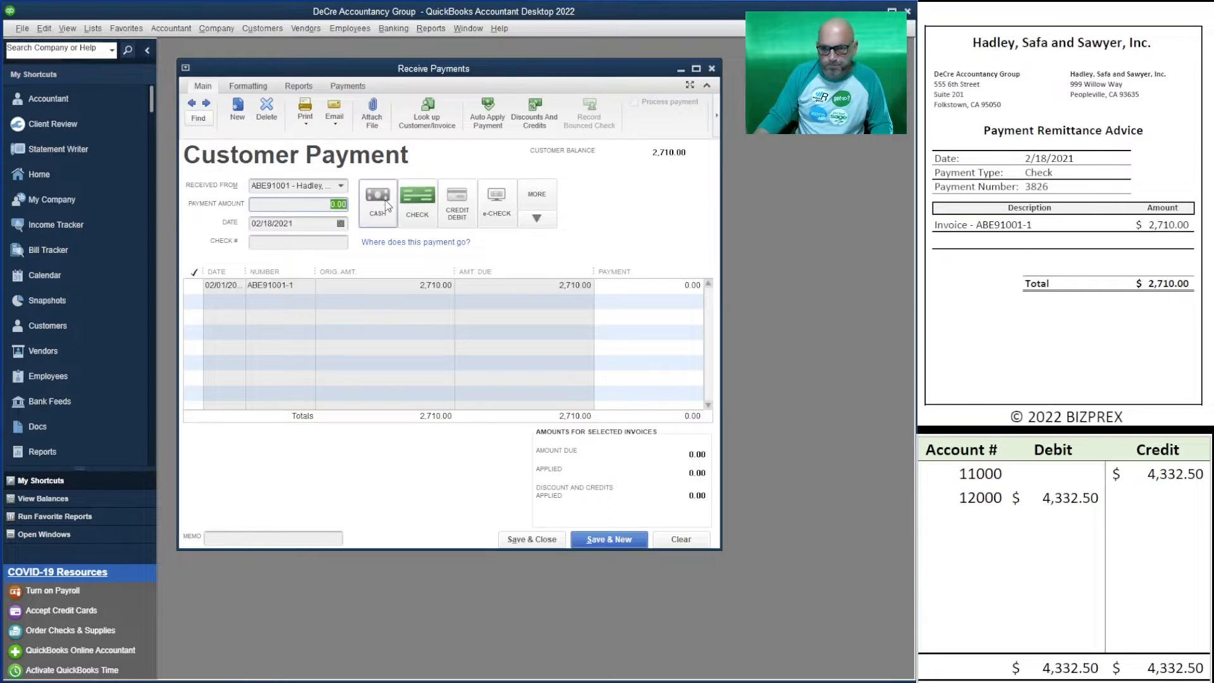
pyautogui.write('2710')
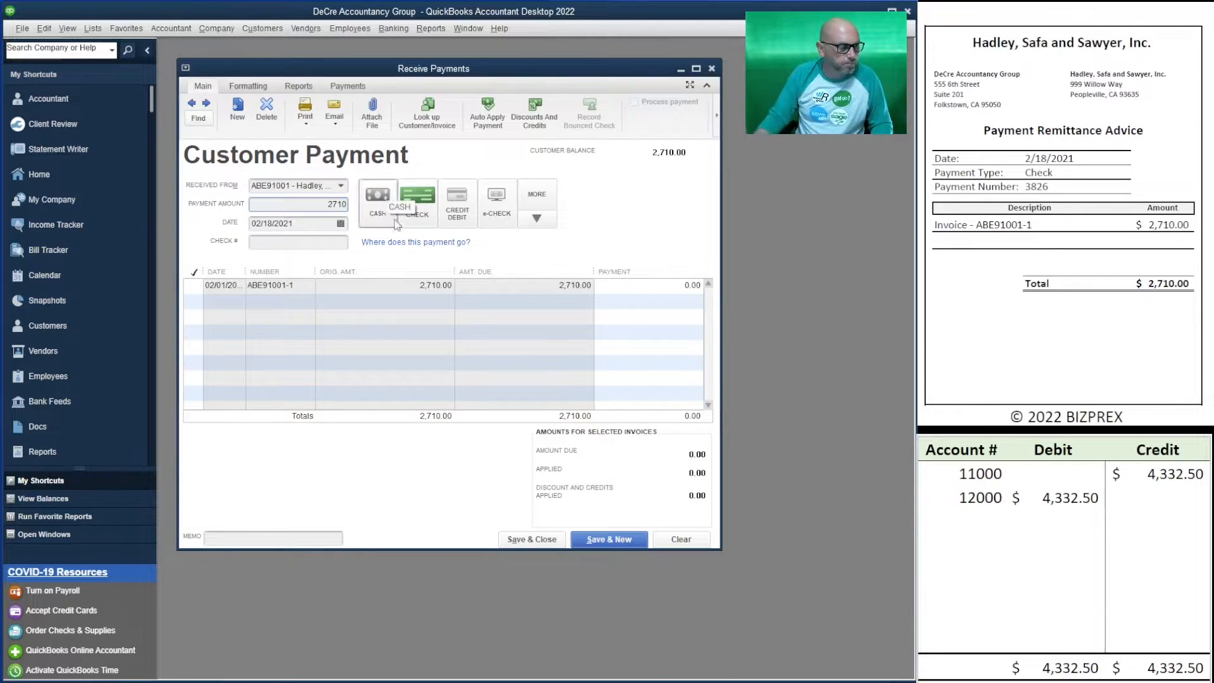
pyautogui.click(325, 246)
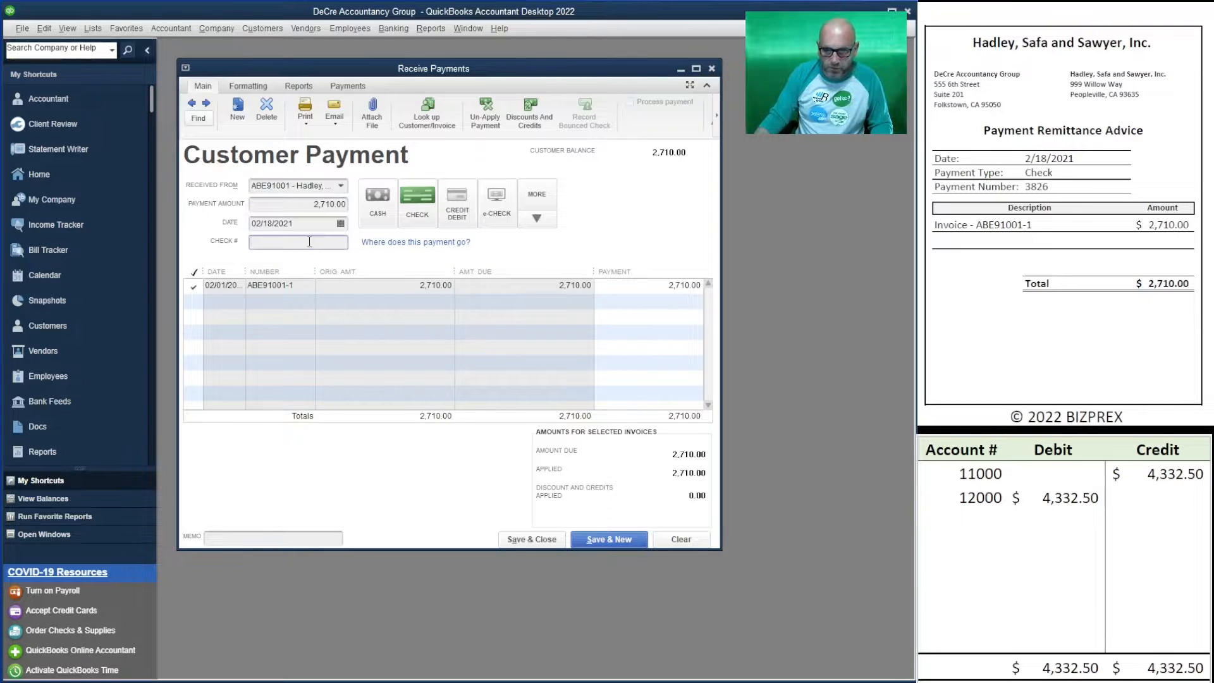
pyautogui.write('3826')
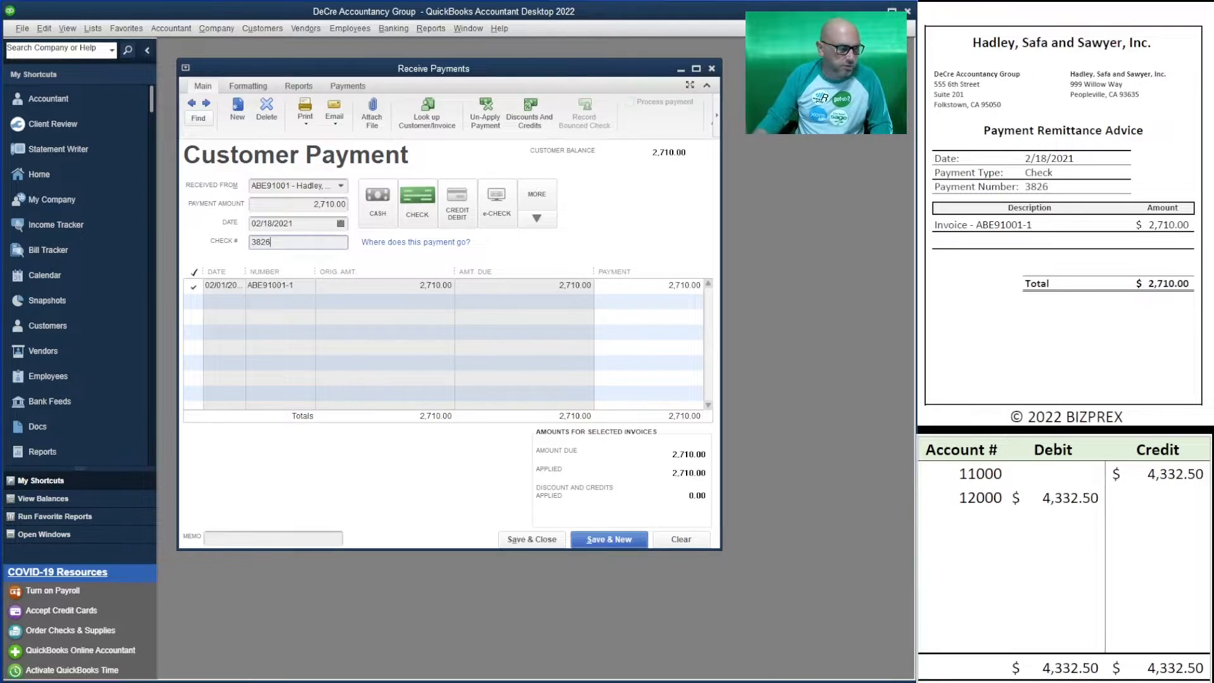
# - Replace the worksheet's 11000 credit and 12000 debit with 2,710.00, then save the payment
pyautogui.click(1147, 480)
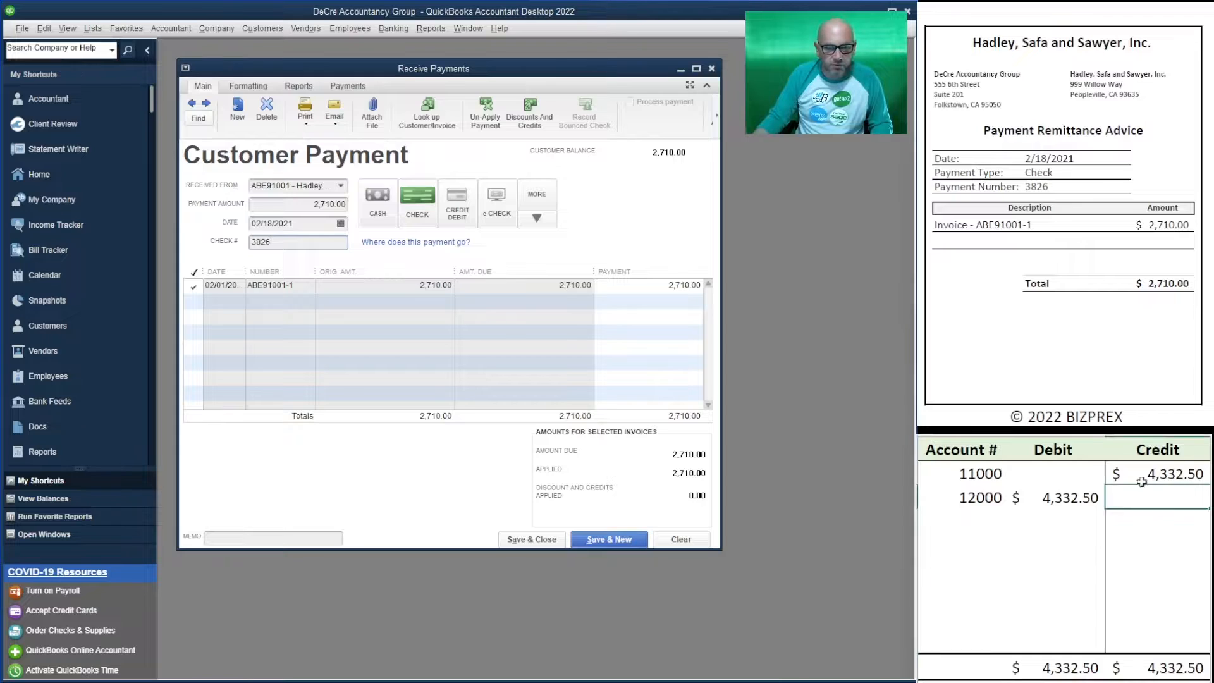
pyautogui.press('F2')
pyautogui.press('BackSpace')
pyautogui.press('BackSpace')
pyautogui.press('BackSpace')
pyautogui.press('BackSpace')
pyautogui.press('BackSpace')
pyautogui.press('BackSpace')
pyautogui.write('2710')
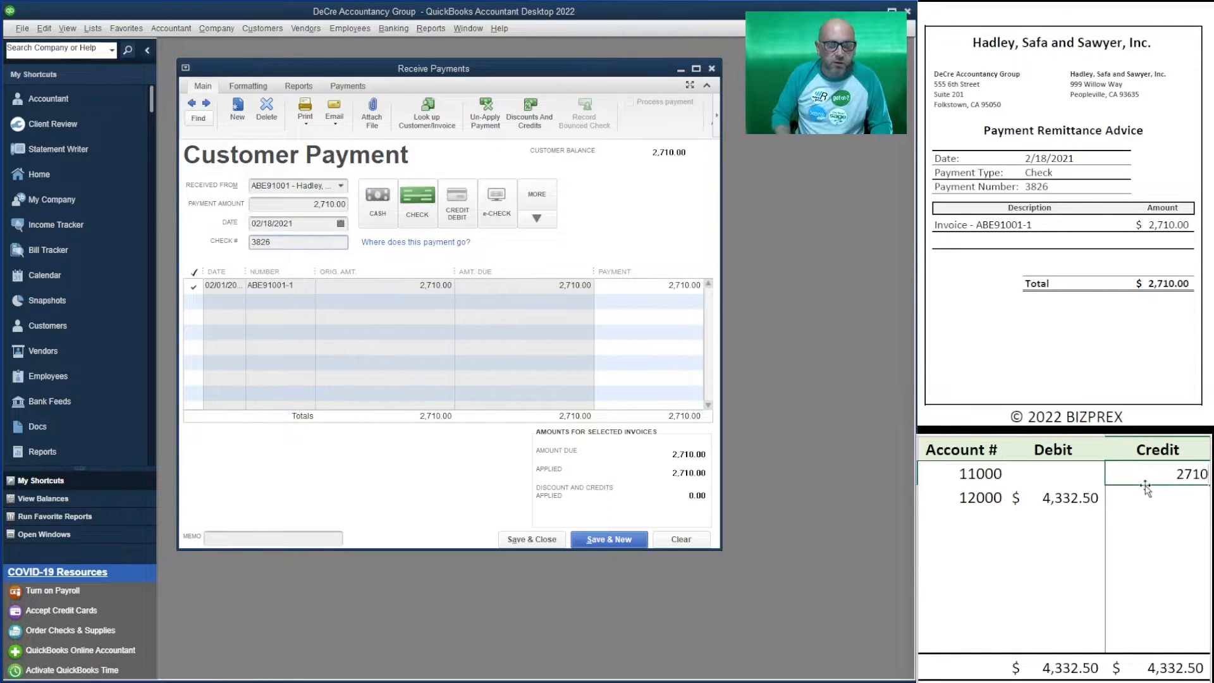
pyautogui.press('Return')
pyautogui.write('2710')
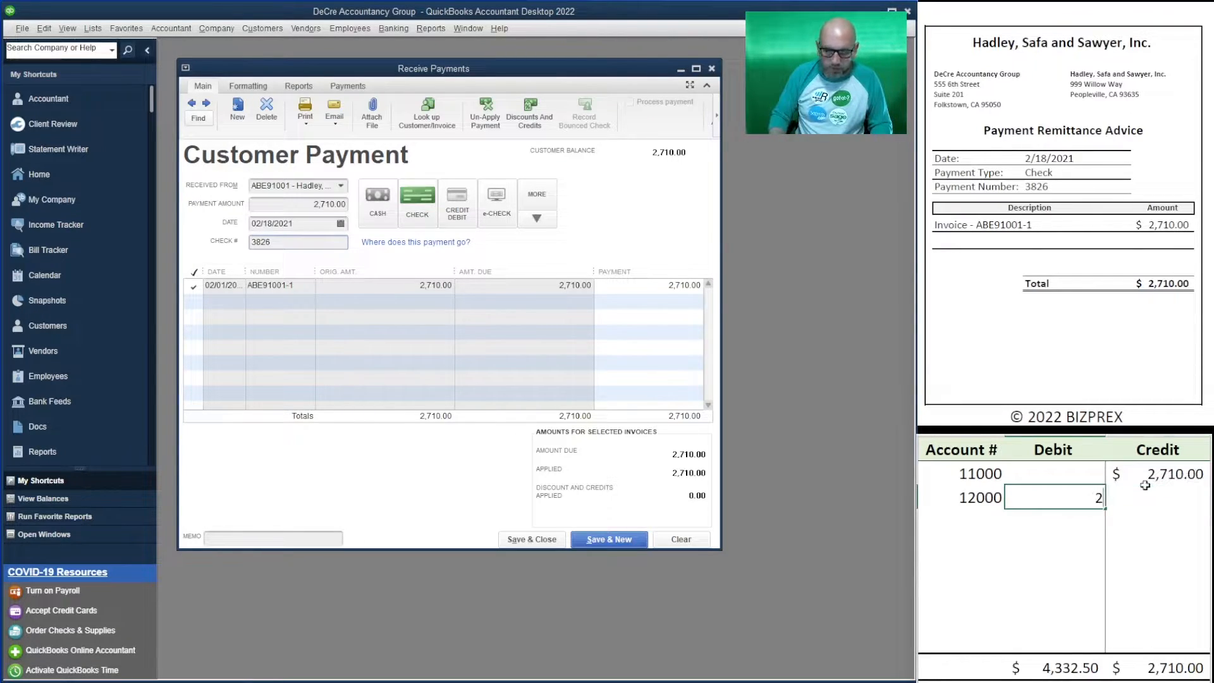
pyautogui.press('Return')
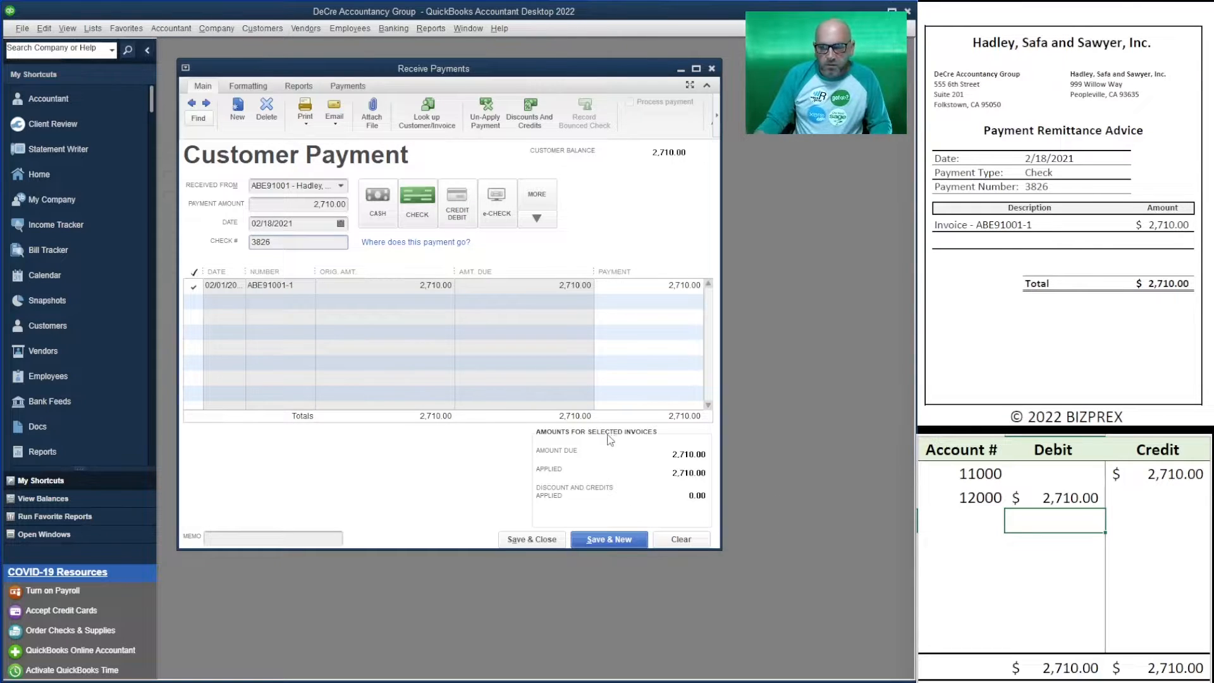
pyautogui.click(619, 540)
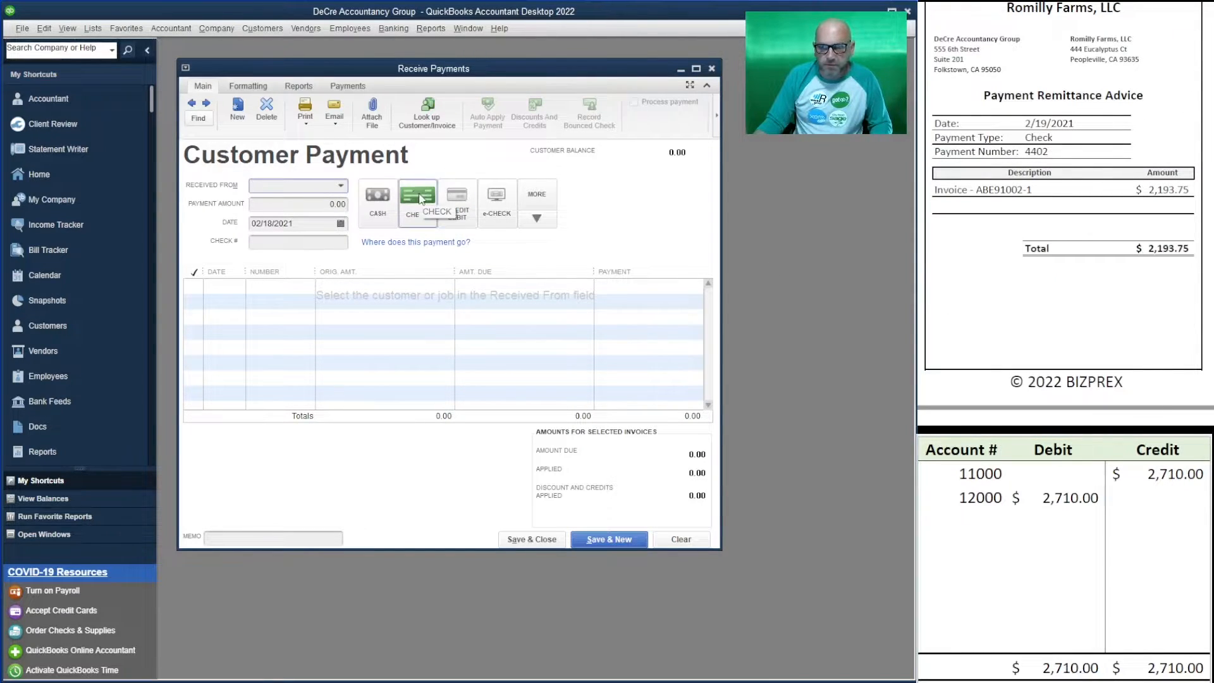
# - Enter Romilly Farms' 2,193.75 payment dated 02/19/2021 with check number 4402
pyautogui.click(341, 186)
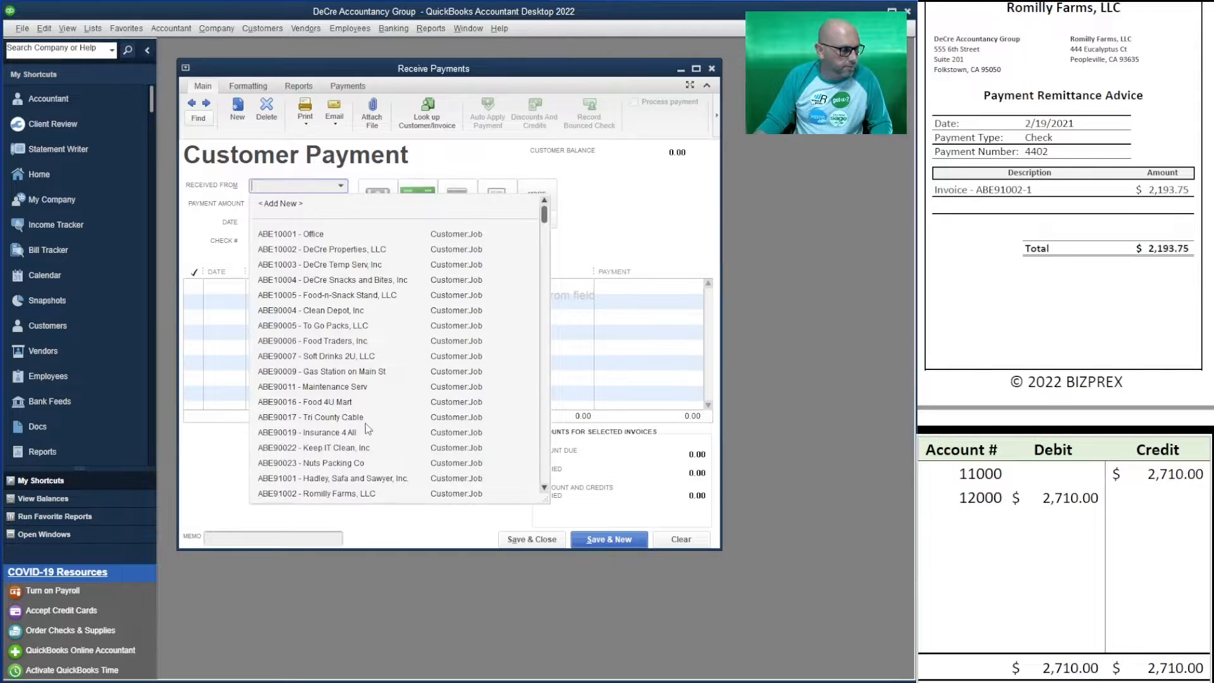
pyautogui.scroll(-3, 353, 433)
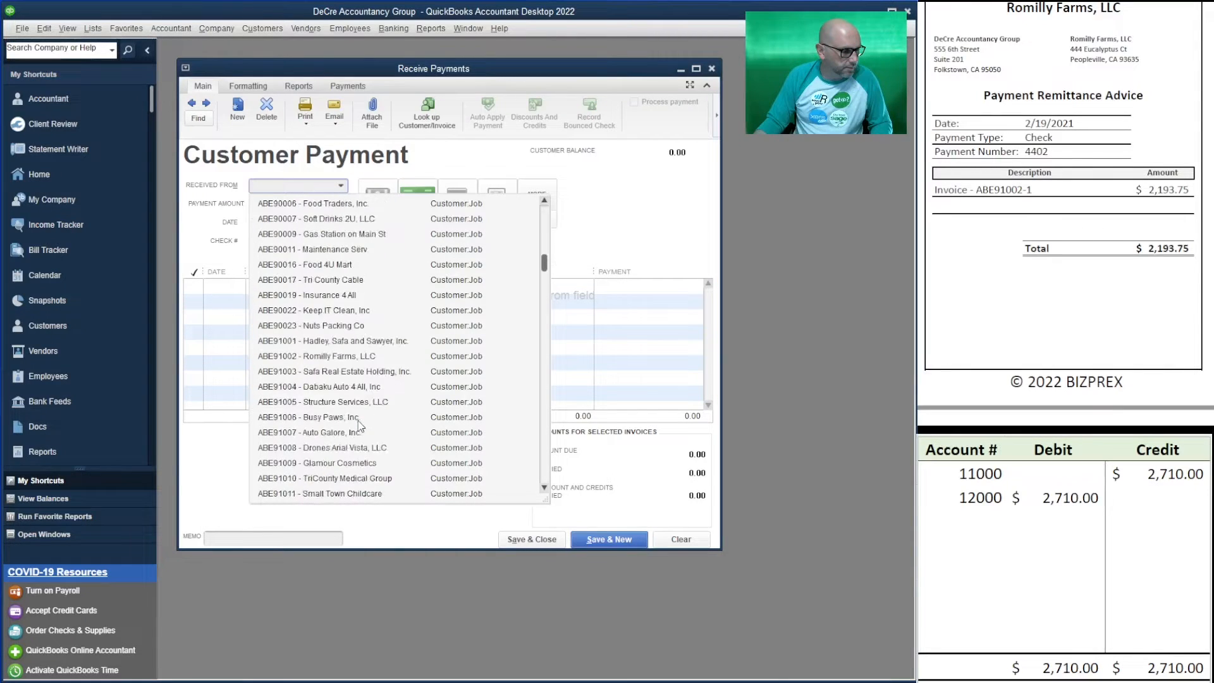
pyautogui.click(342, 353)
pyautogui.press('Tab')
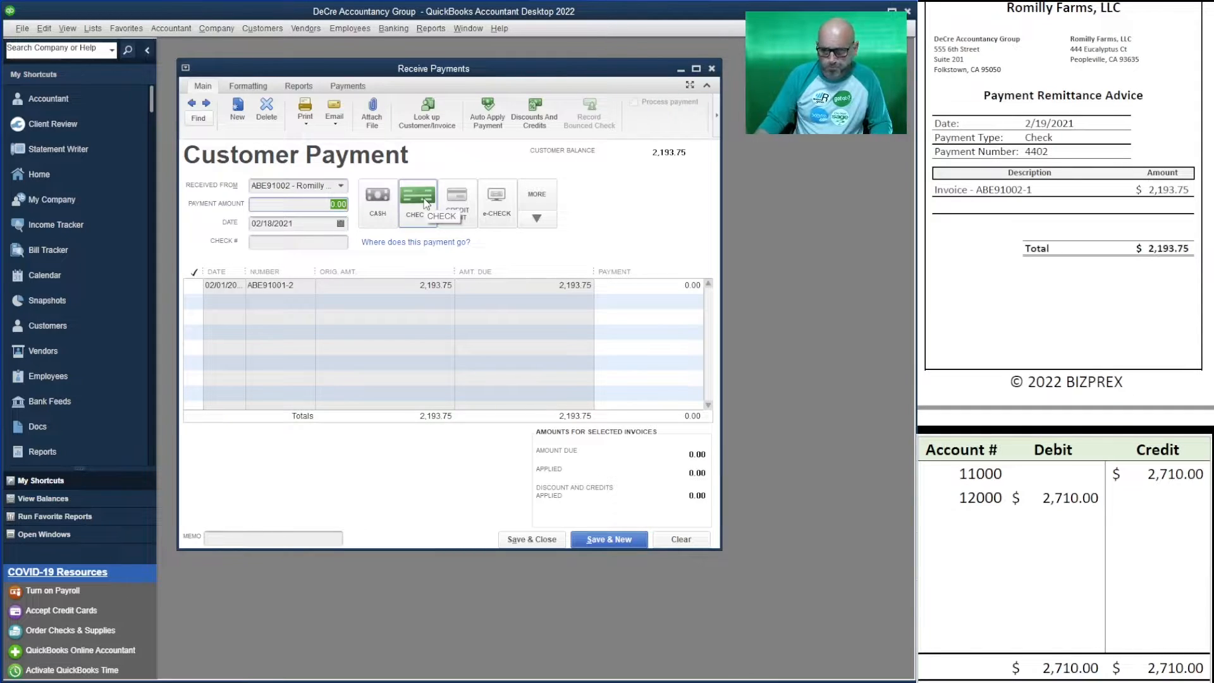
pyautogui.write('2193.75')
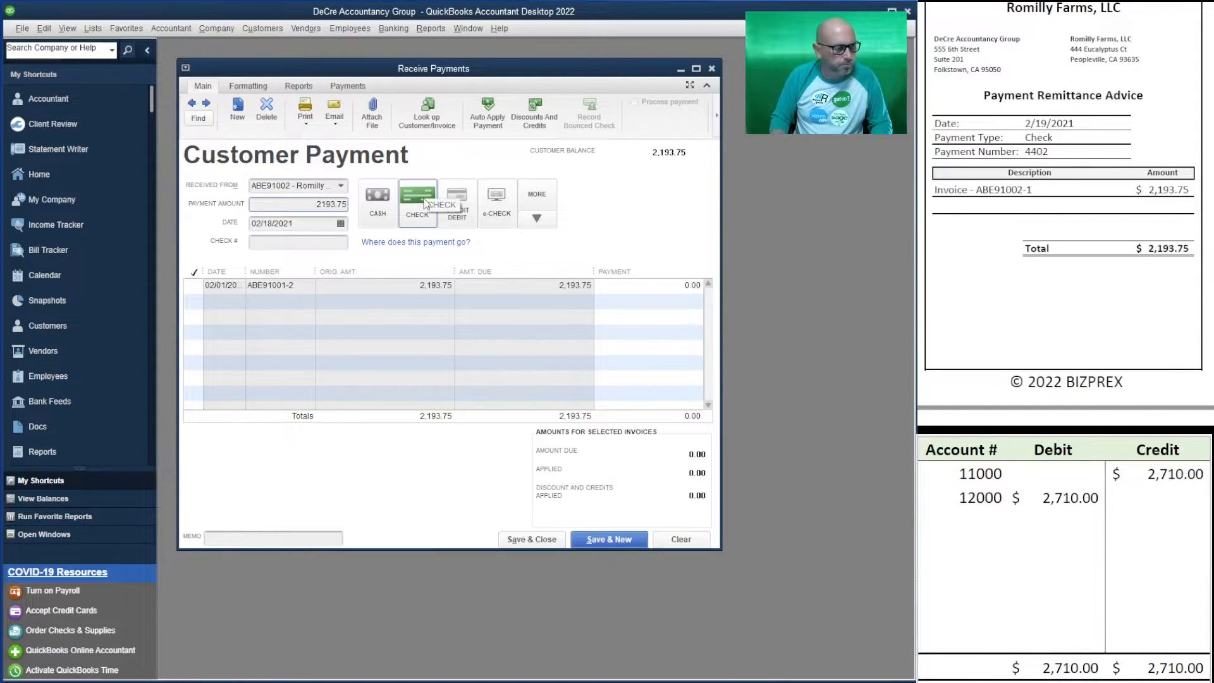
pyautogui.press('Tab')
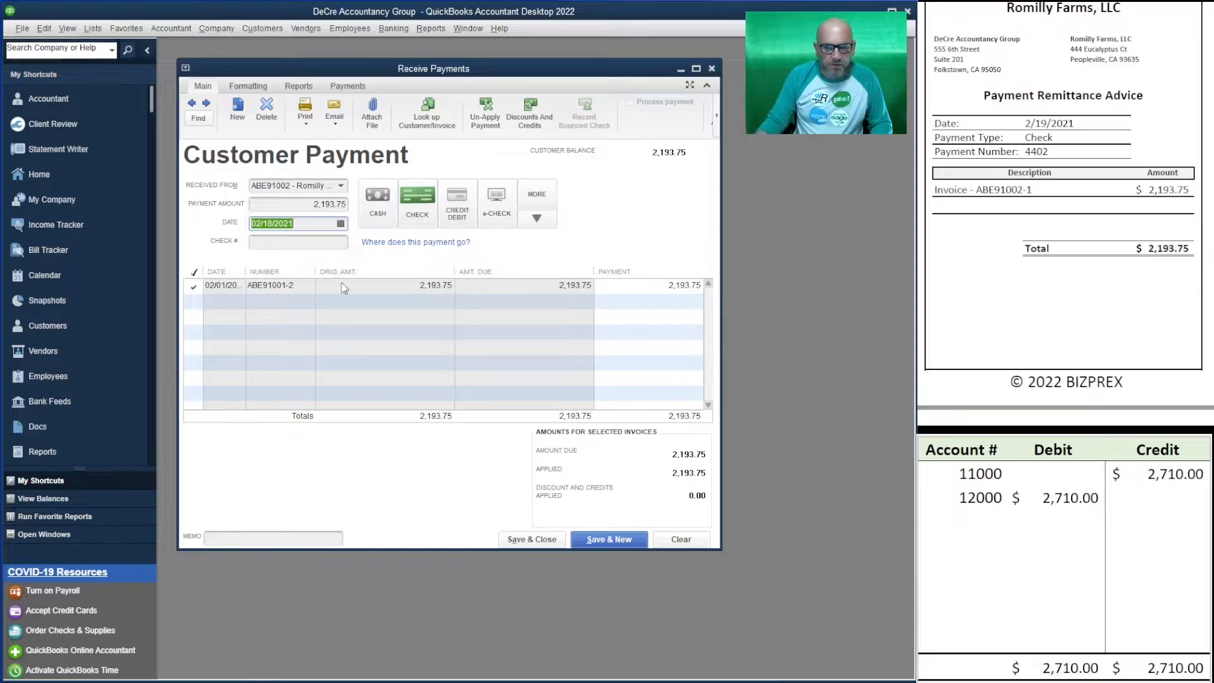
pyautogui.click(340, 224)
pyautogui.click(343, 318)
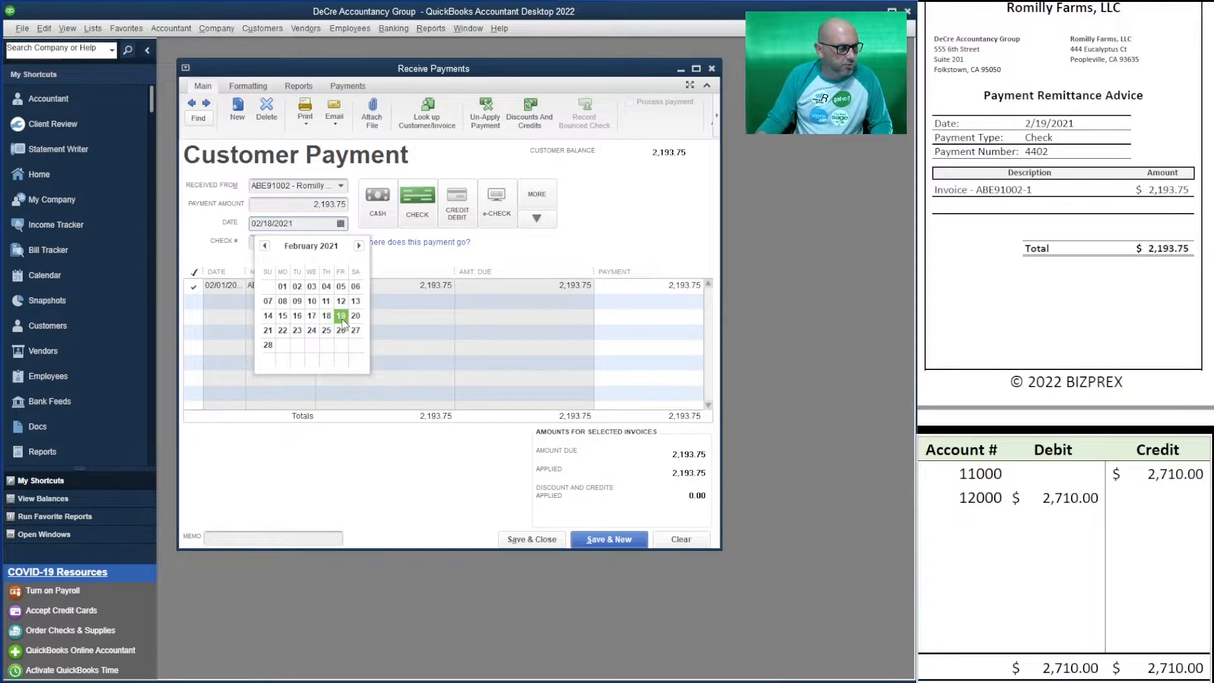
pyautogui.click(303, 241)
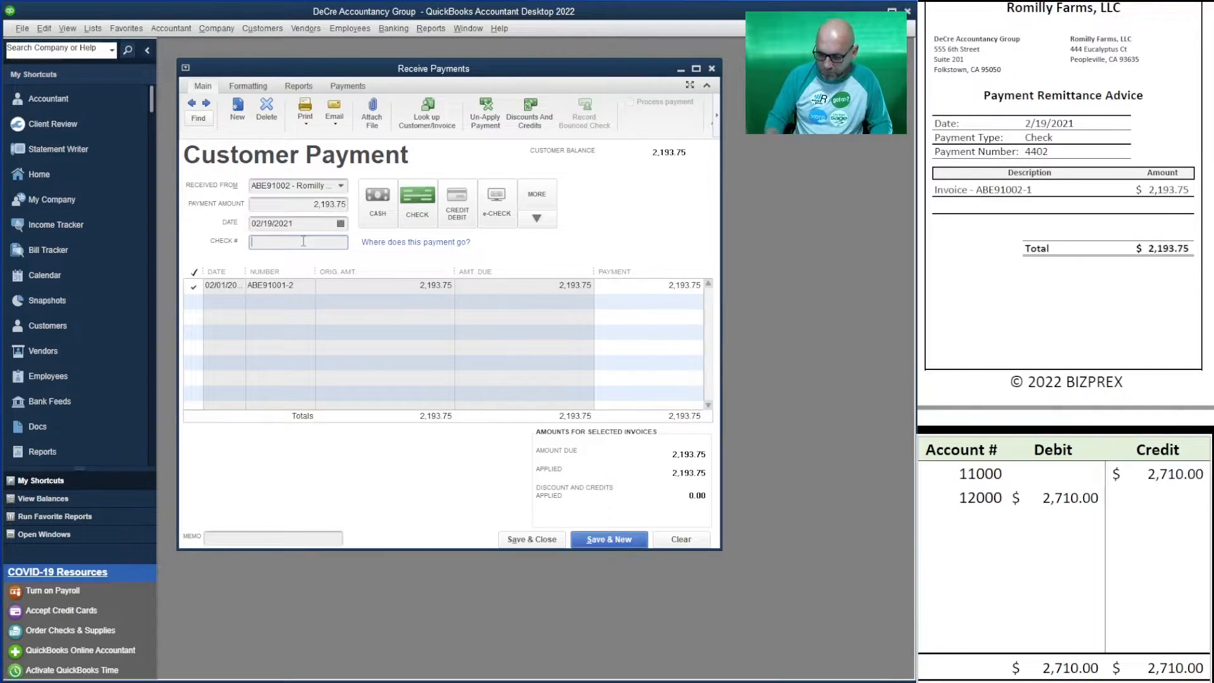
pyautogui.write('4402')
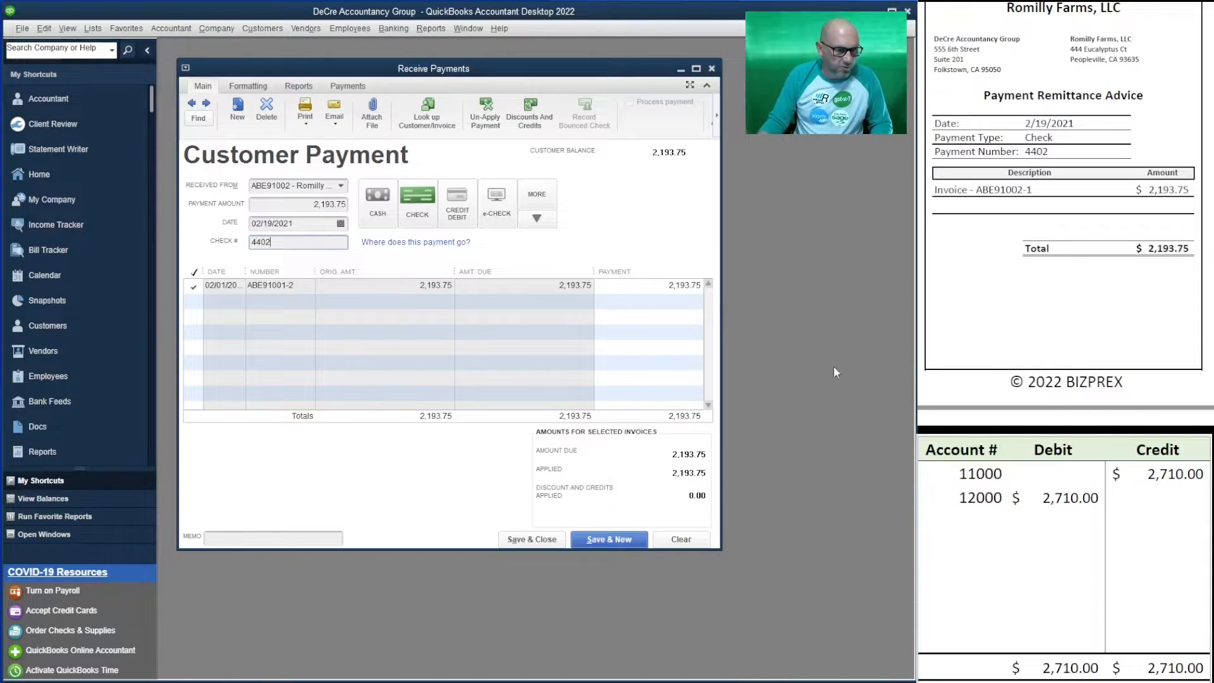
# - Set the worksheet's 12000 debit and 11000 credit to 2,193.75, then save the payment
pyautogui.click(1078, 501)
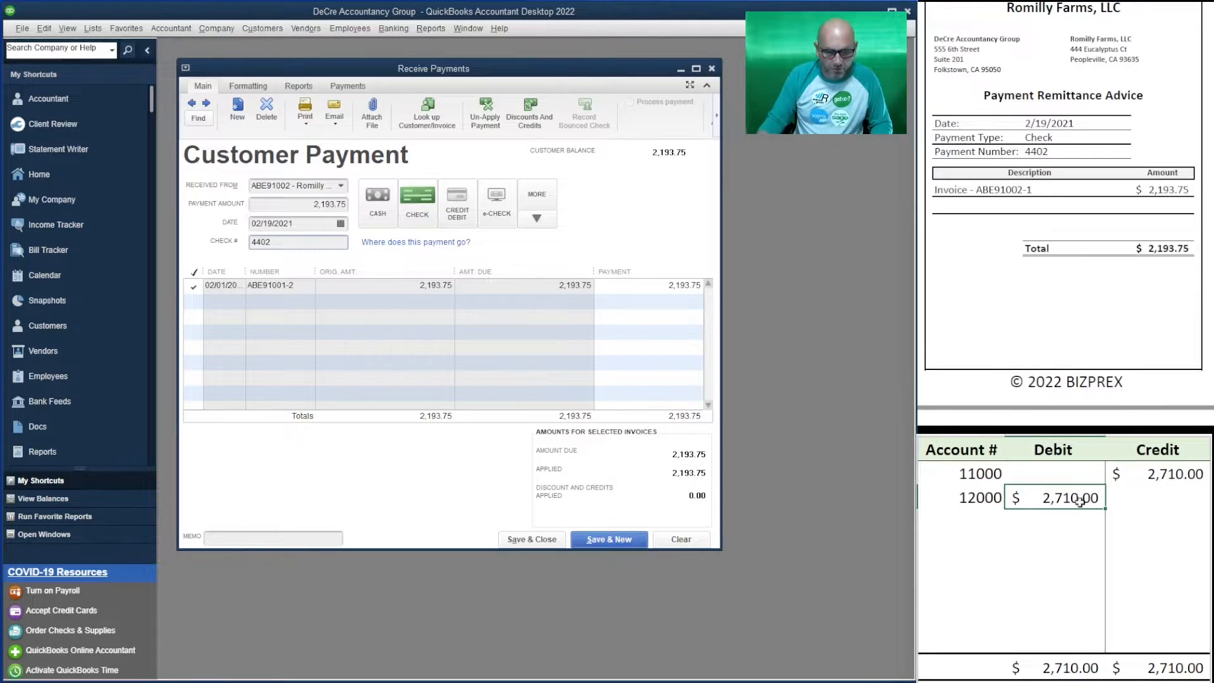
pyautogui.write('2,193.')
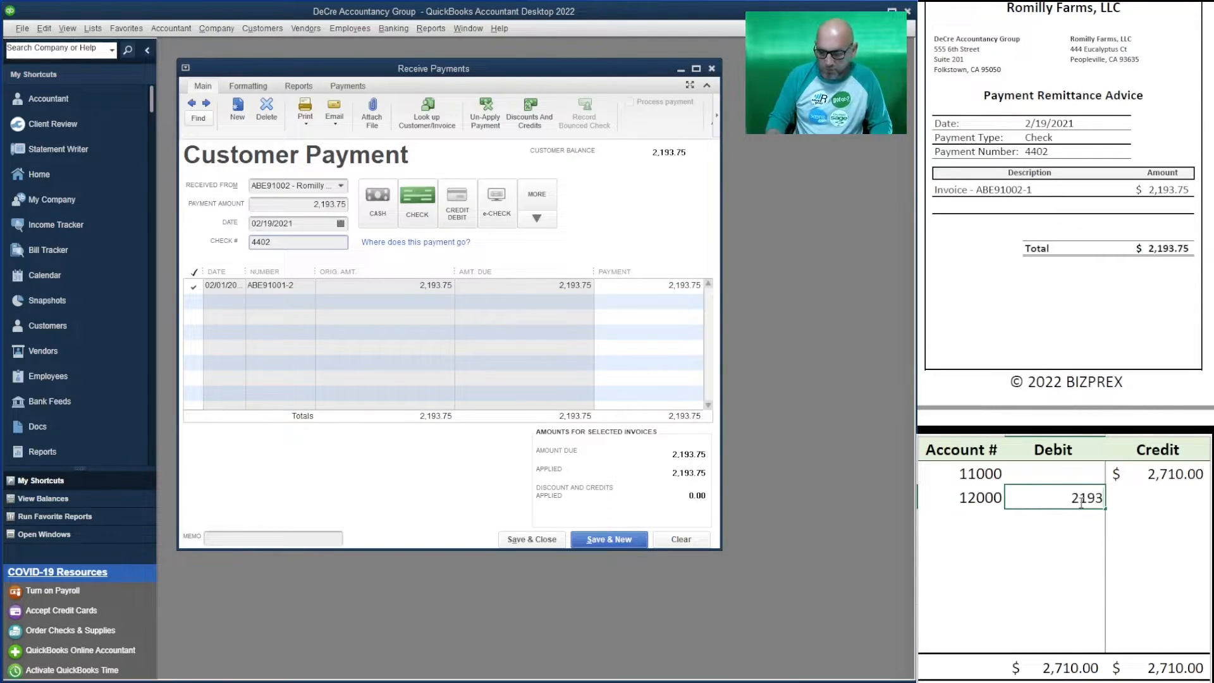
pyautogui.write('75')
pyautogui.press('Up')
pyautogui.press('Right')
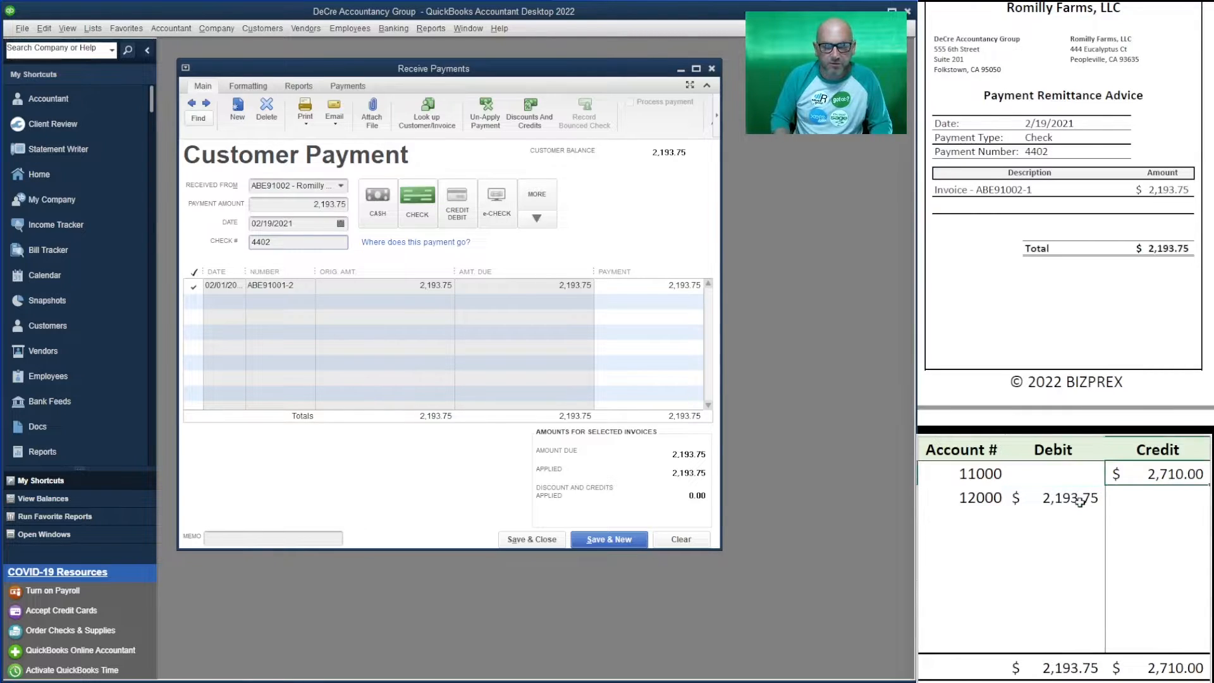
pyautogui.write('2193.75')
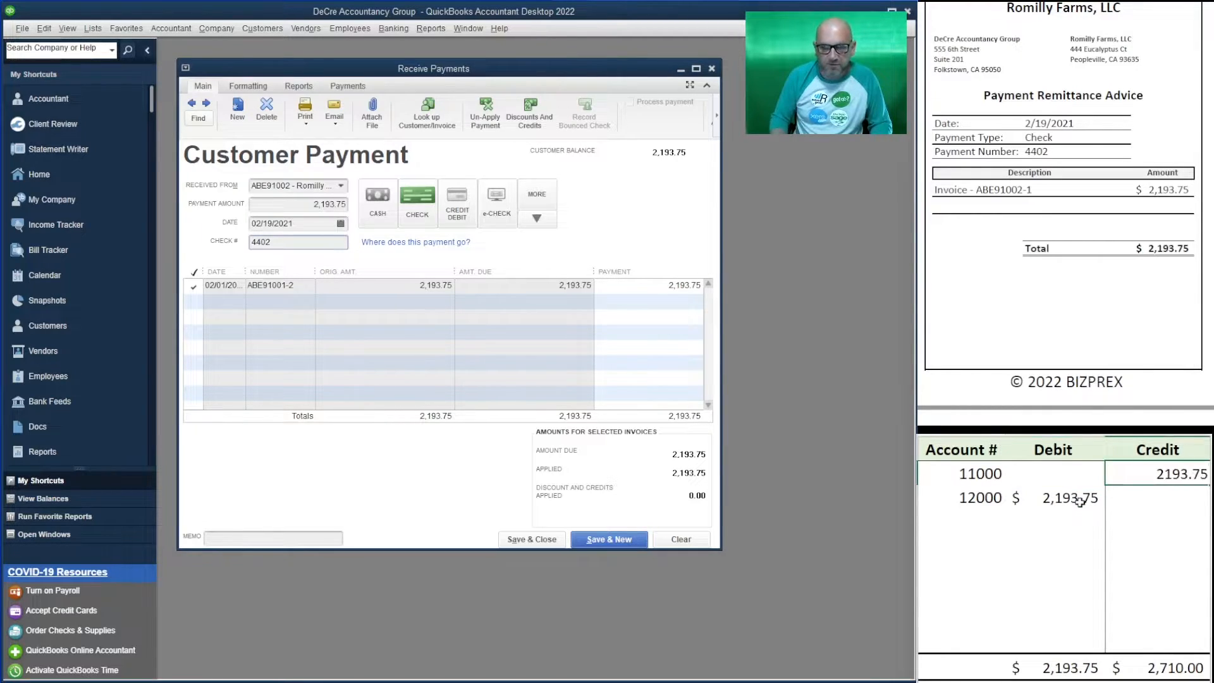
pyautogui.press('Return')
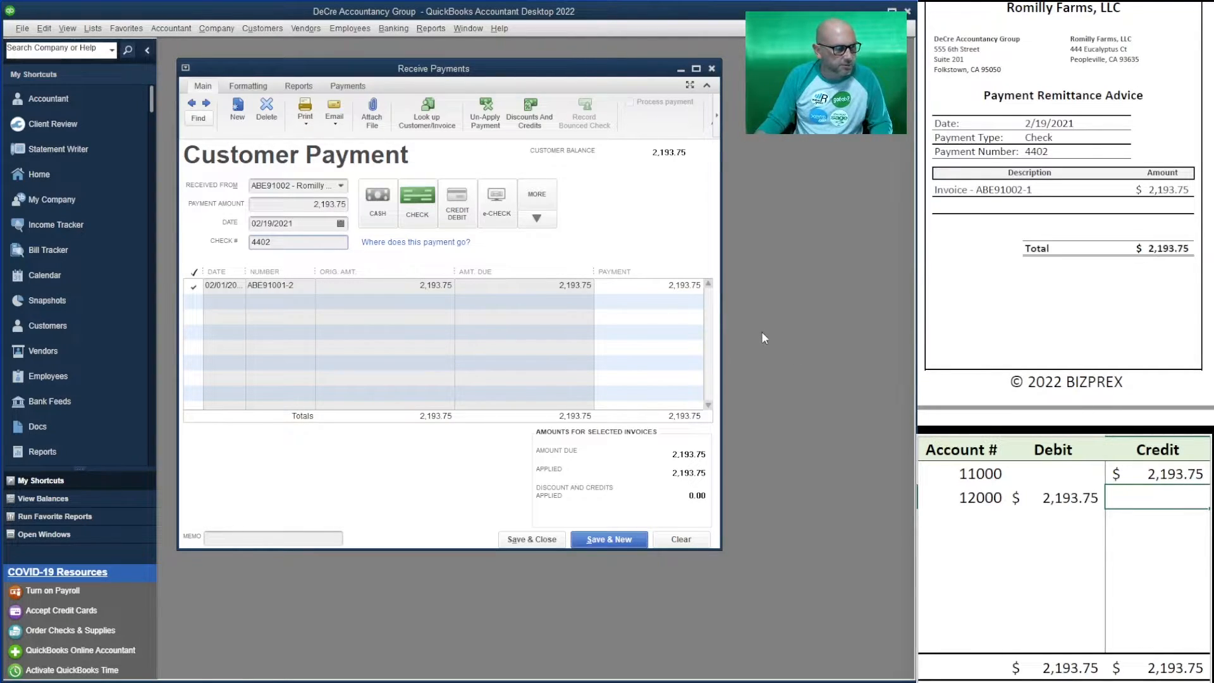
pyautogui.click(612, 537)
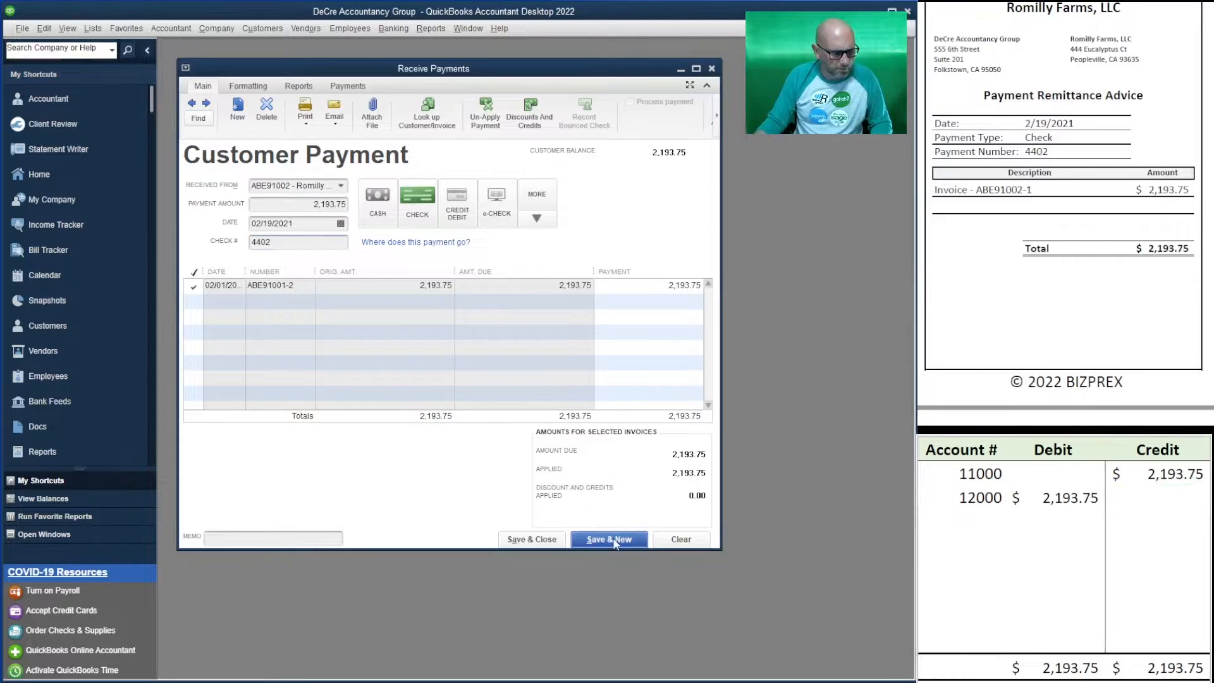
pyautogui.scroll(-10, 1063, 189)
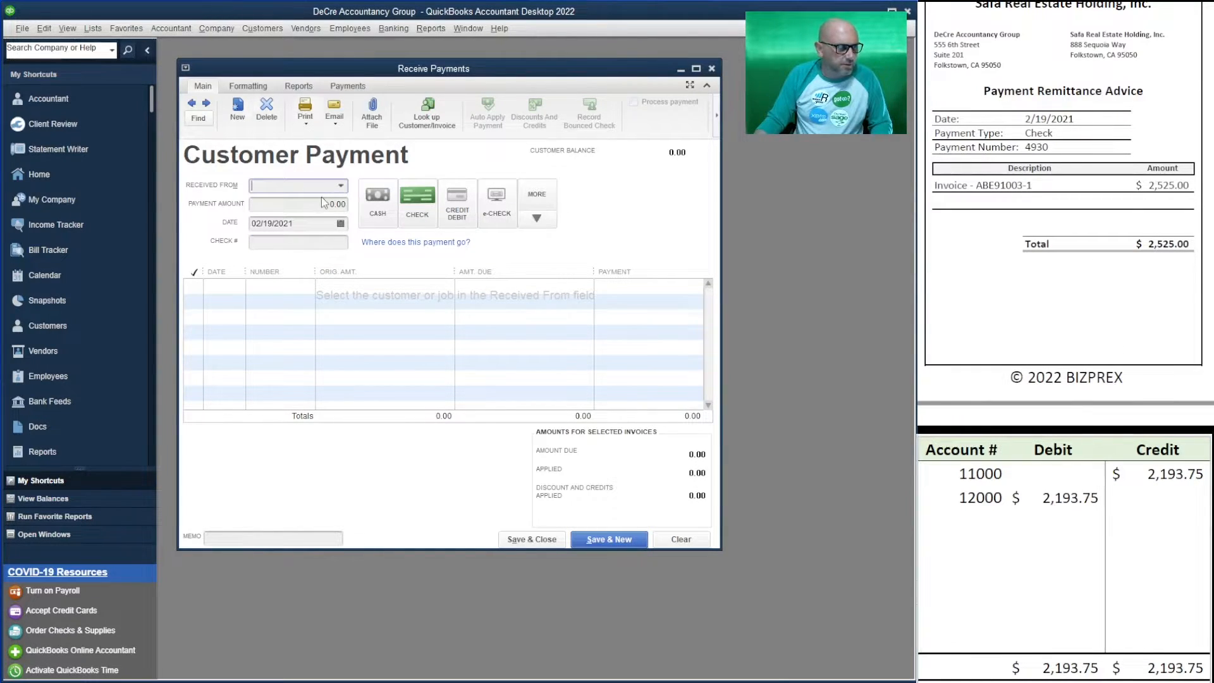
# - Open the Received From customer:job list on the blank payment form
pyautogui.click(341, 186)
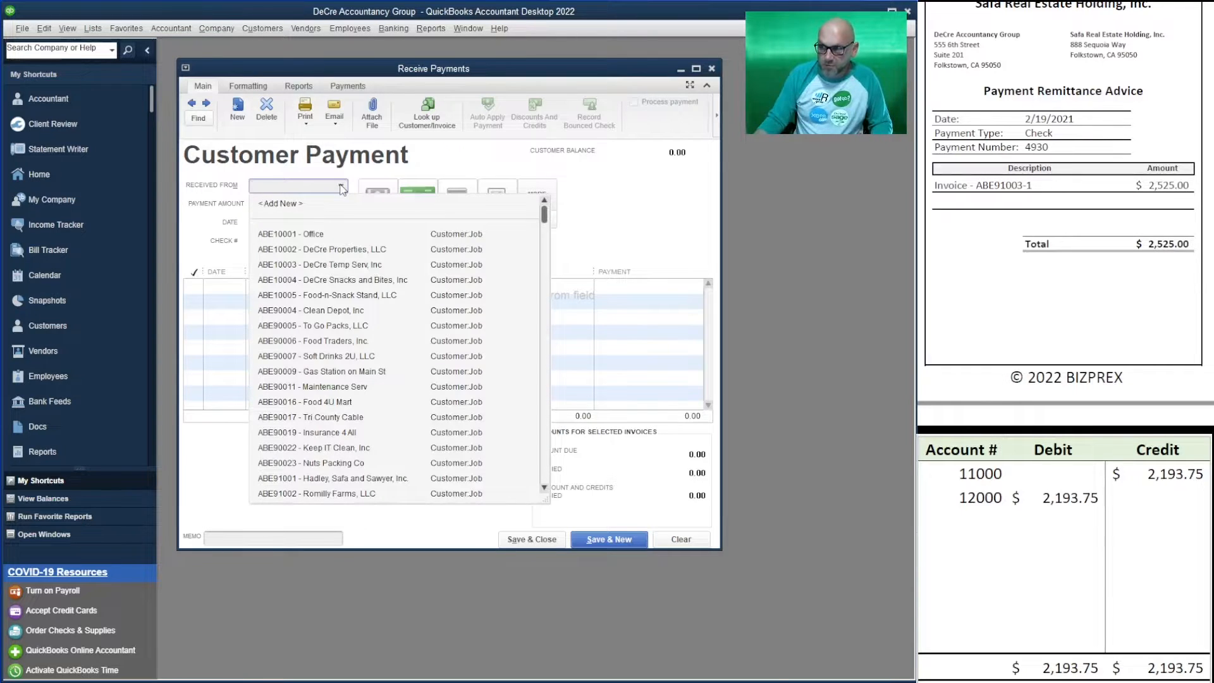
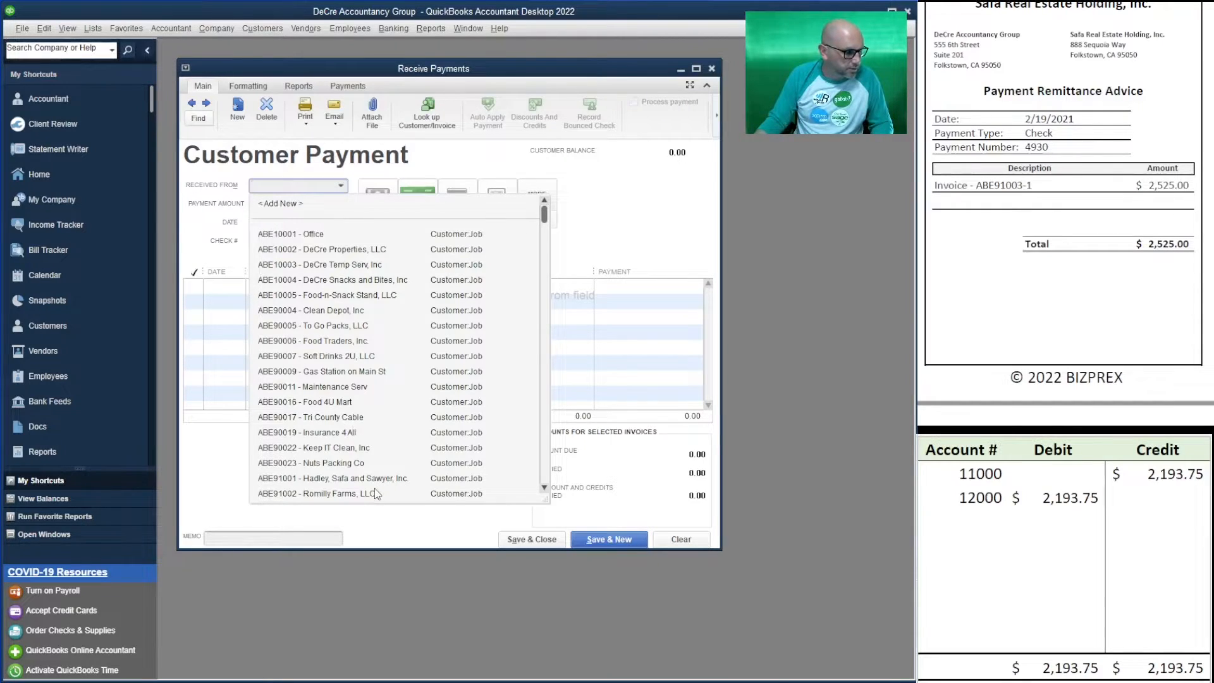
# - Enter Safa Real Estate Holding's 2,525.00 payment with check number 4930, applied to its invoice
pyautogui.scroll(-1, 376, 490)
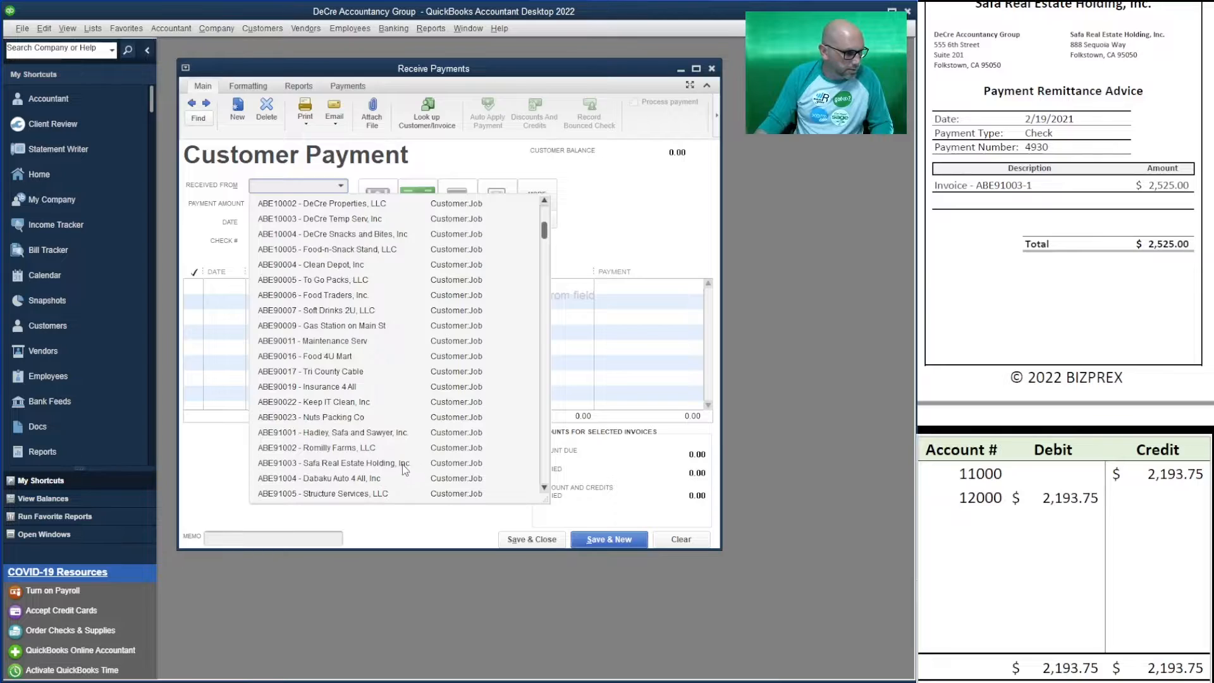
pyautogui.click(402, 464)
pyautogui.press('Tab')
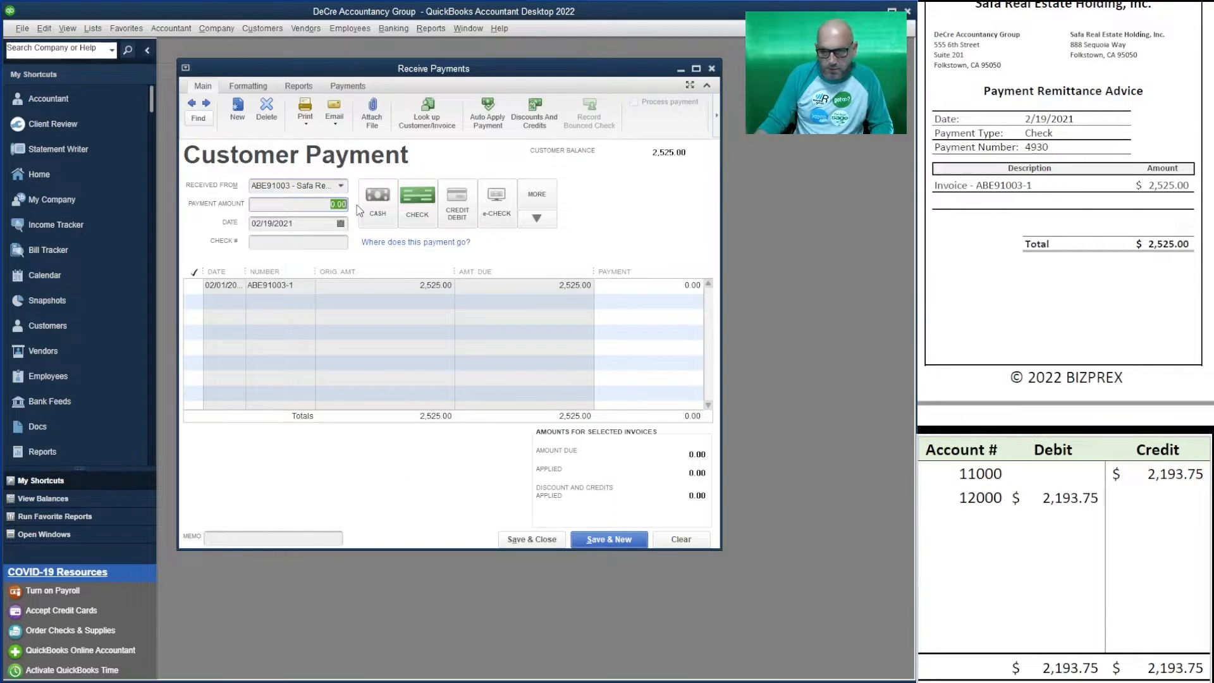
pyautogui.write('2,5')
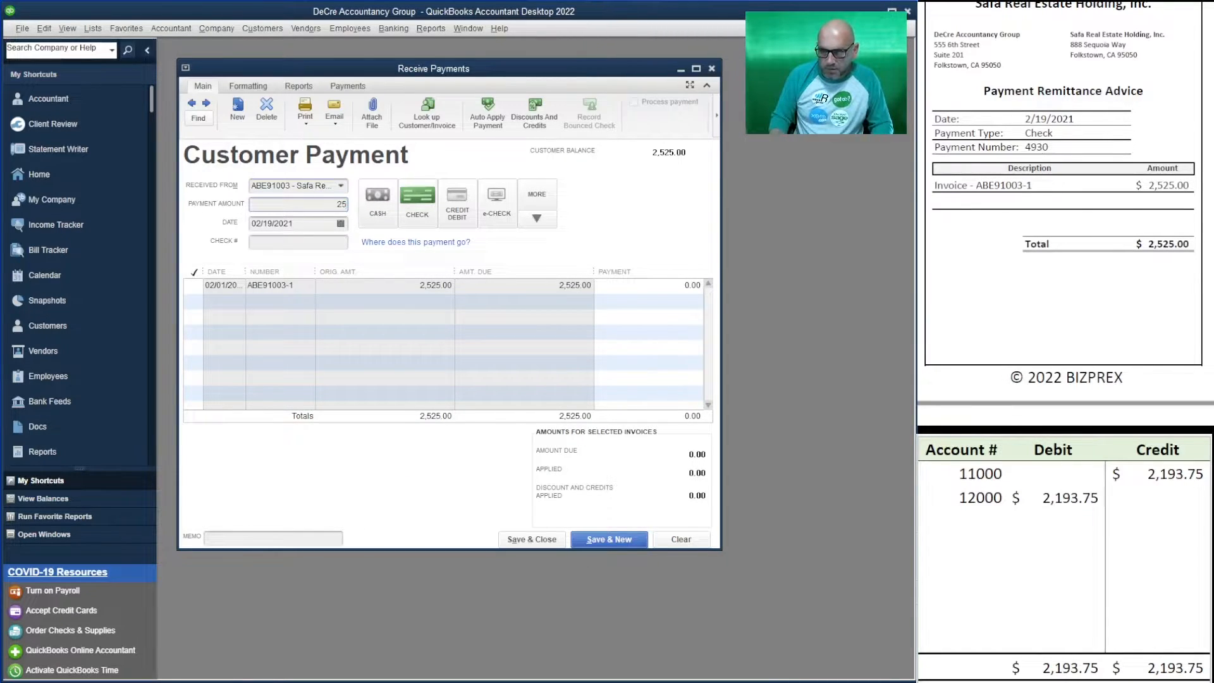
pyautogui.write('25')
pyautogui.press('Tab')
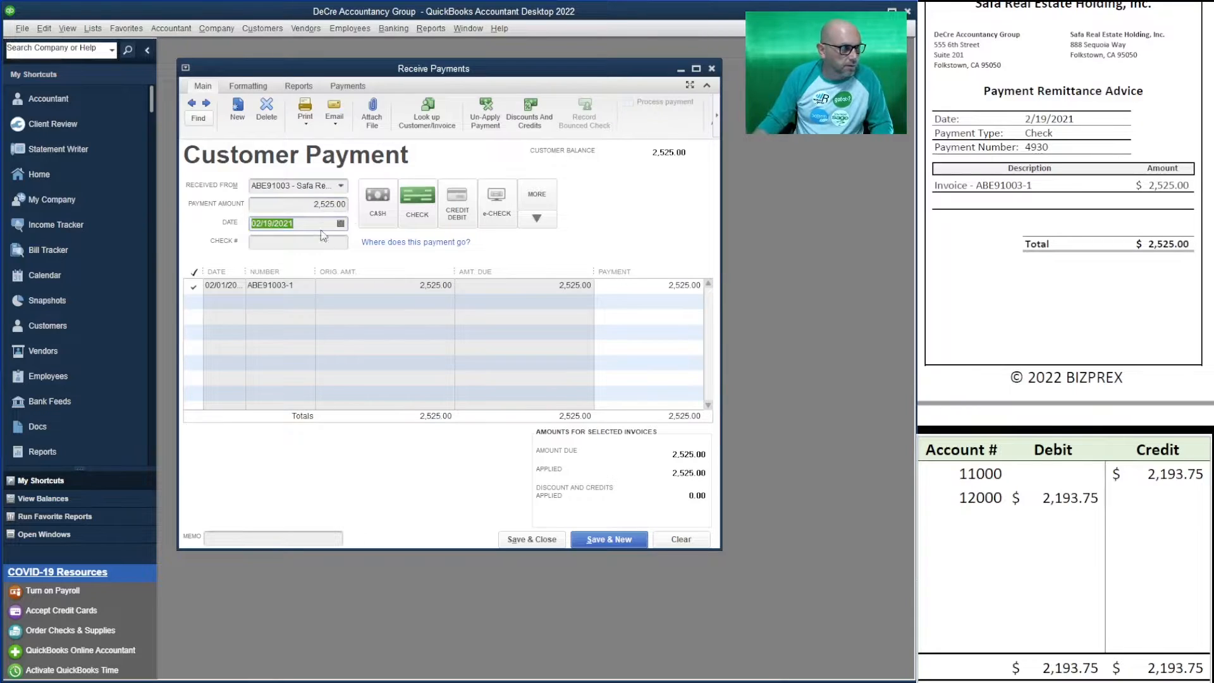
pyautogui.click(314, 241)
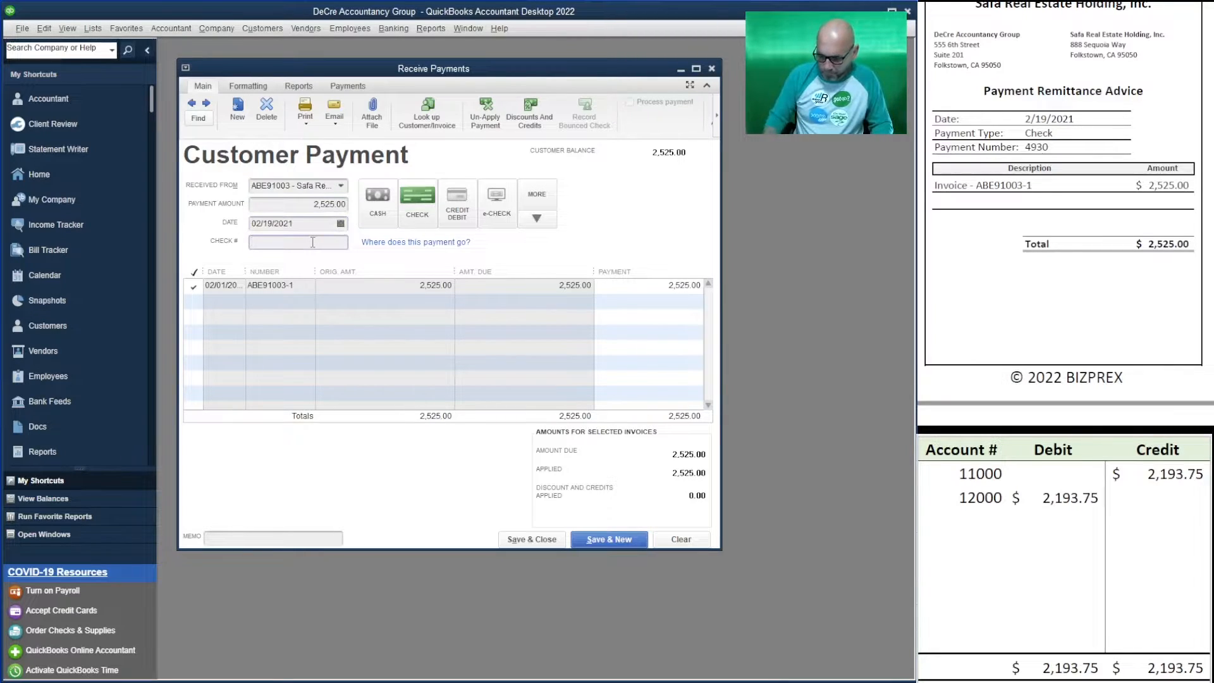
pyautogui.write('4930')
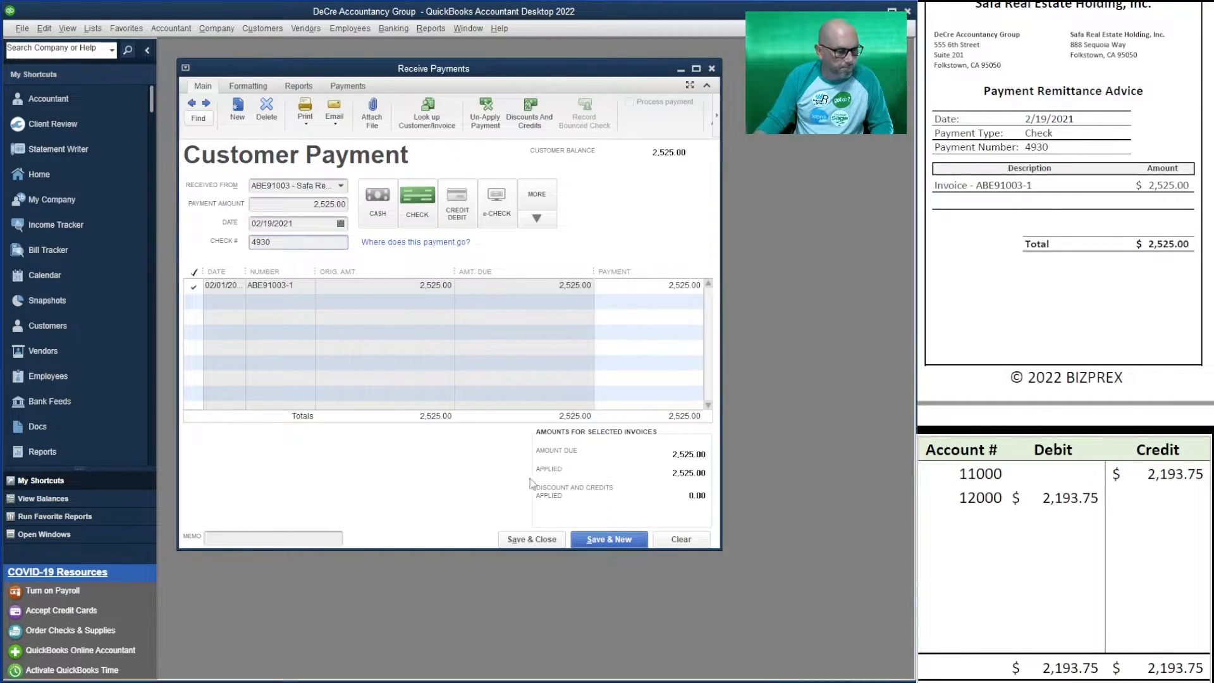
# - Set the worksheet's 12000 debit and 11000 credit to 2,525.00, then save the payment
pyautogui.click(1076, 498)
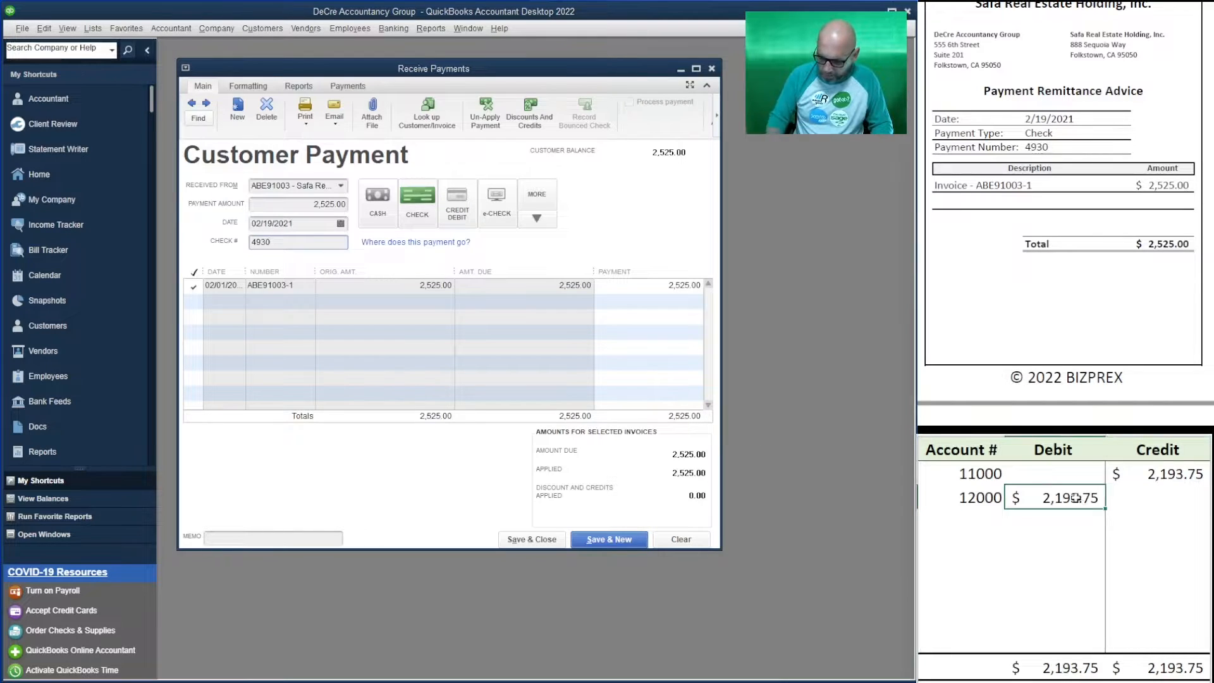
pyautogui.write('2,5')
pyautogui.write('2525')
pyautogui.press('Up')
pyautogui.press('Right')
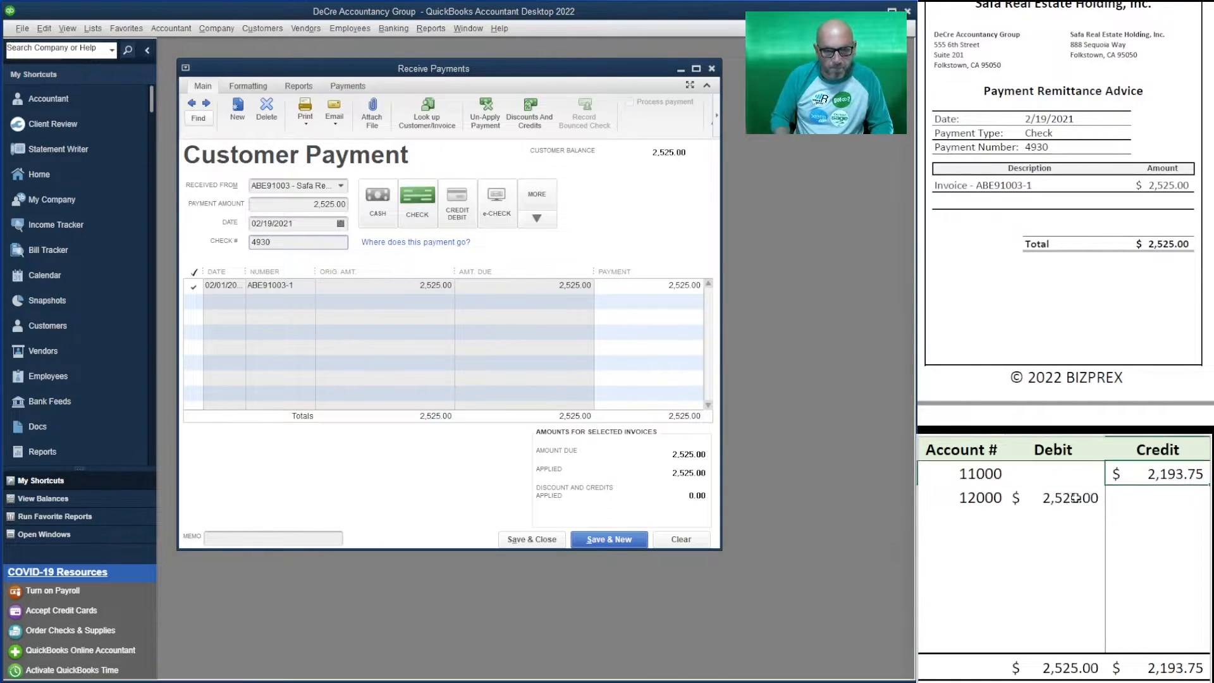
pyautogui.write('2525')
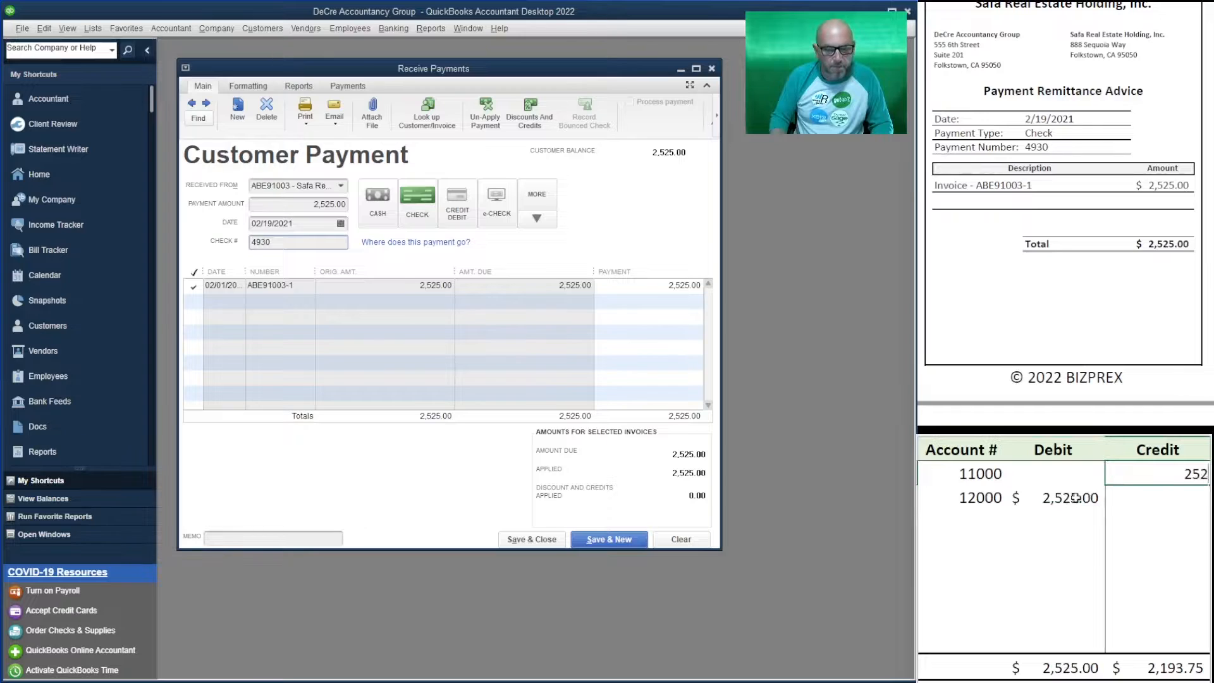
pyautogui.press('Return')
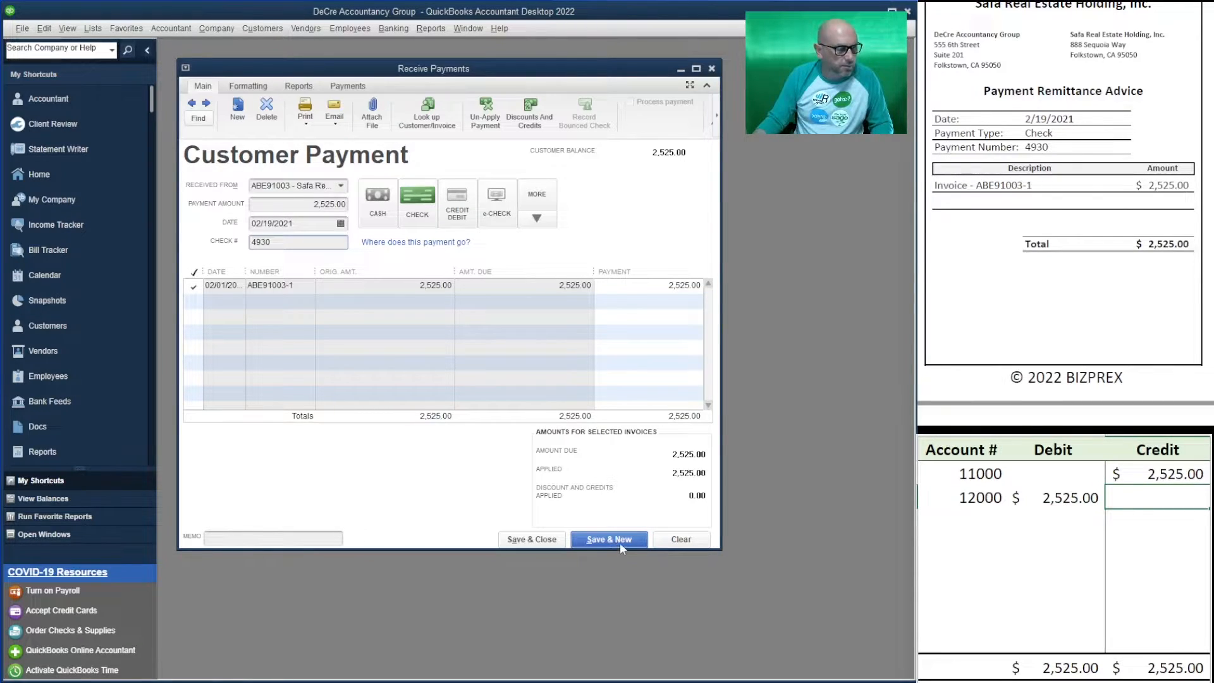
pyautogui.click(618, 541)
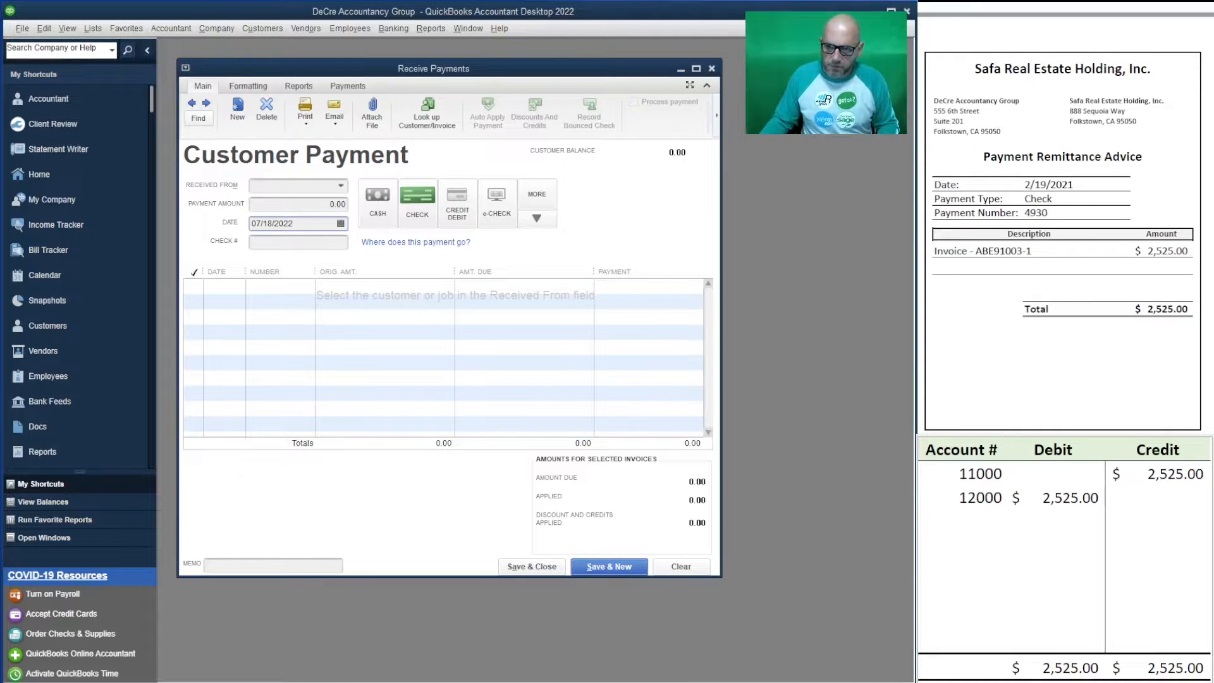
# - Enter Dabaku Auto 4 All's 2,730.00 payment dated 02/19/2021 with check number 5506
pyautogui.scroll(-10, 1064, 218)
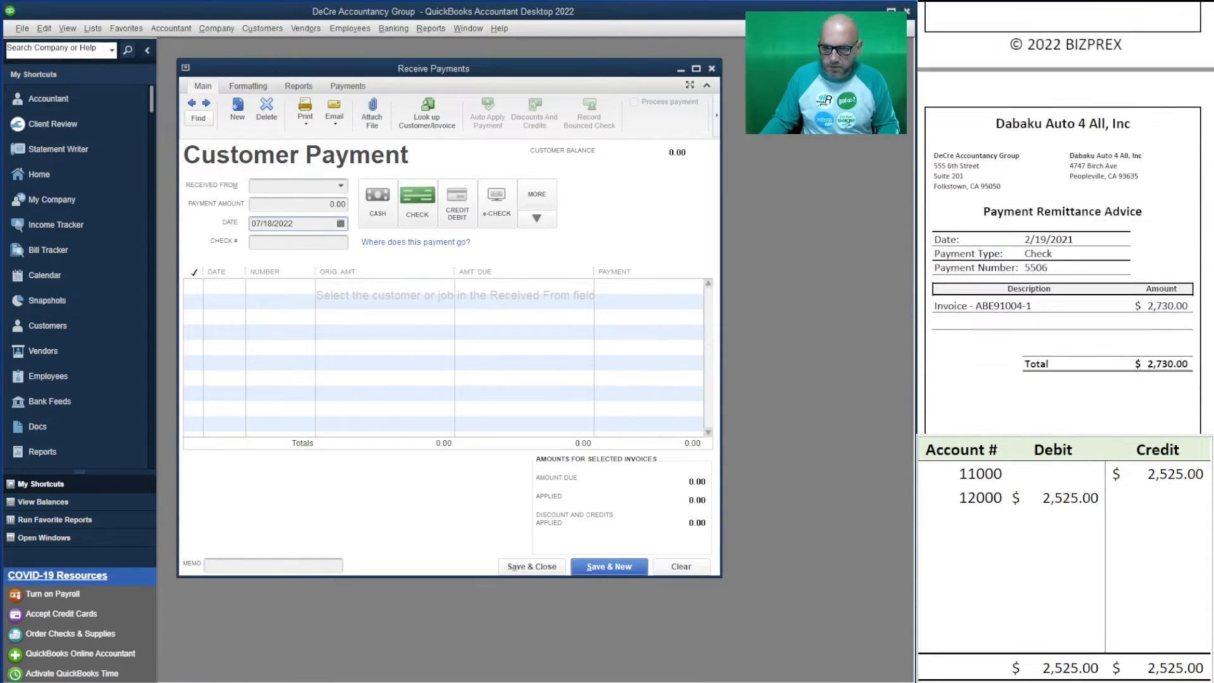
pyautogui.scroll(1, 1065, 218)
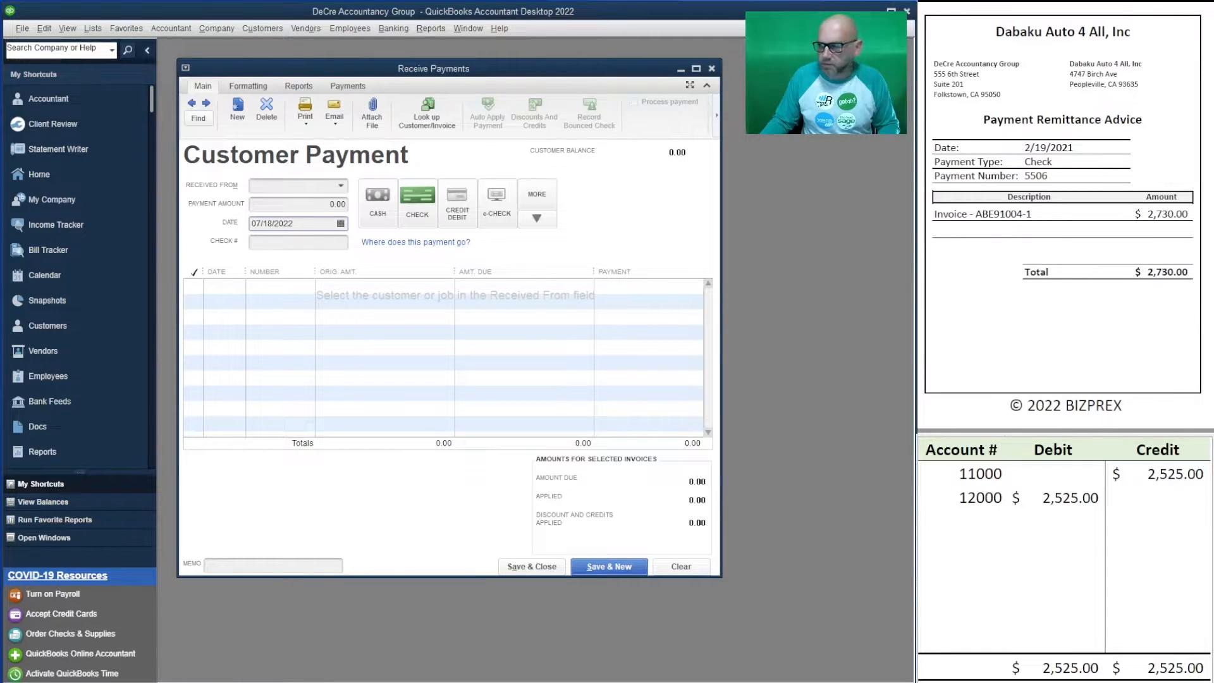
pyautogui.click(286, 187)
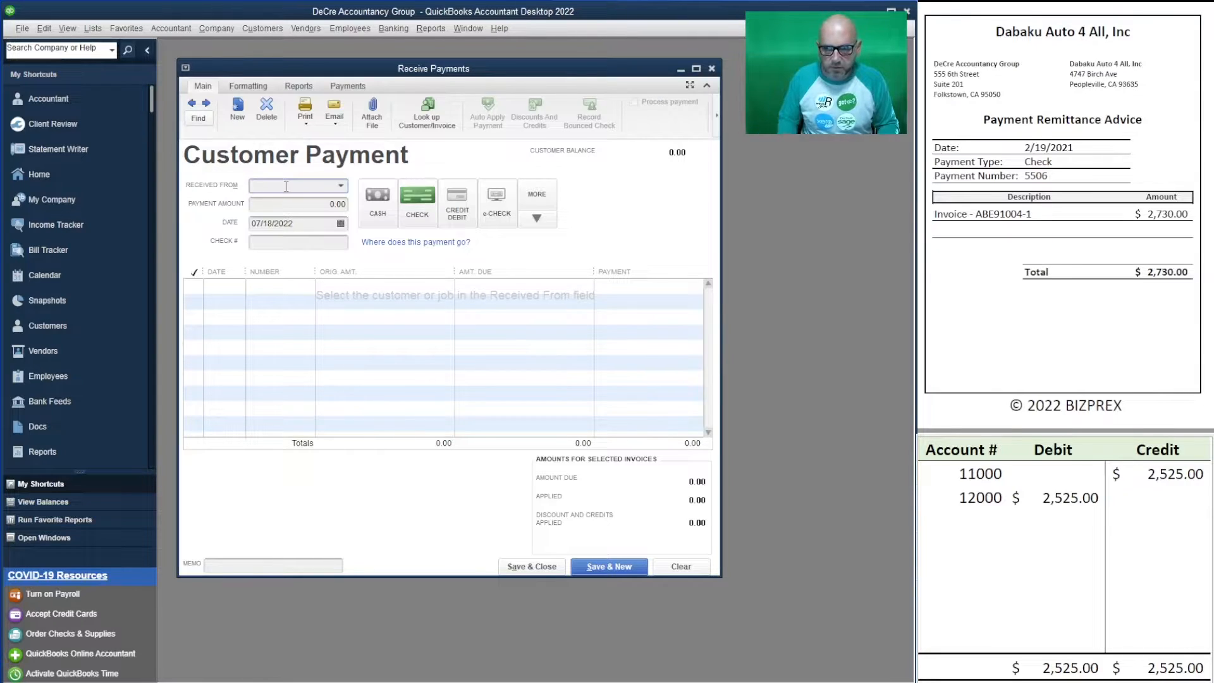
pyautogui.write('dab')
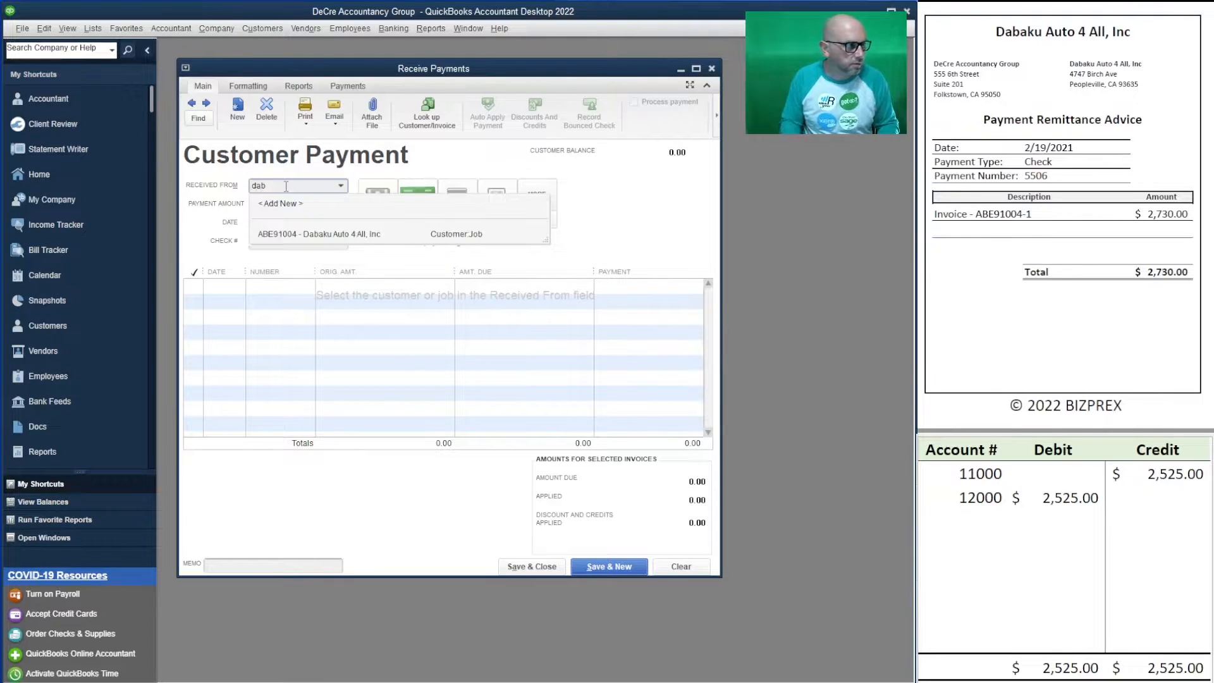
pyautogui.click(307, 235)
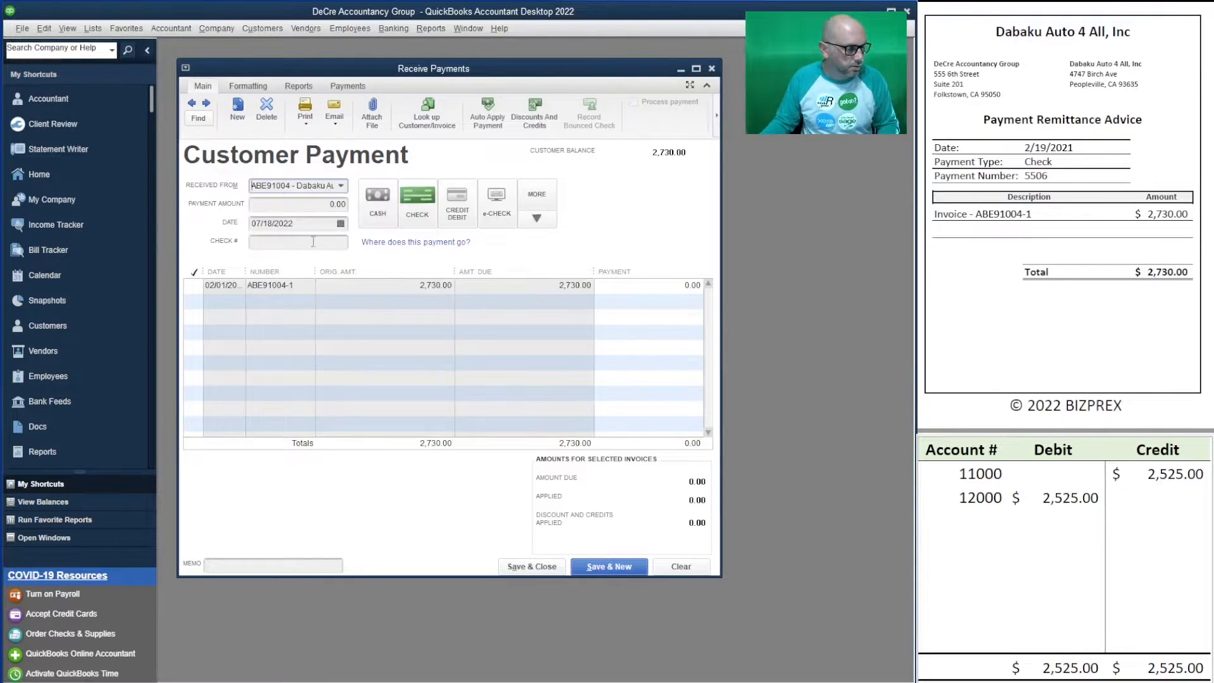
pyautogui.click(327, 204)
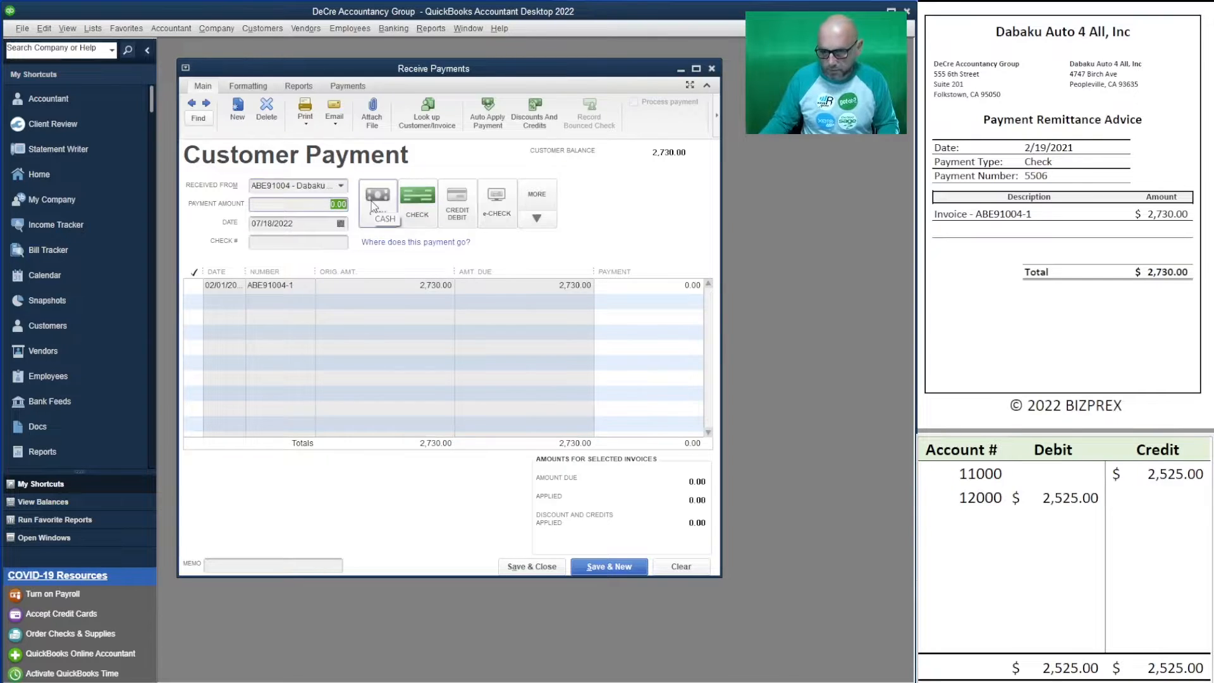
pyautogui.write('2,730')
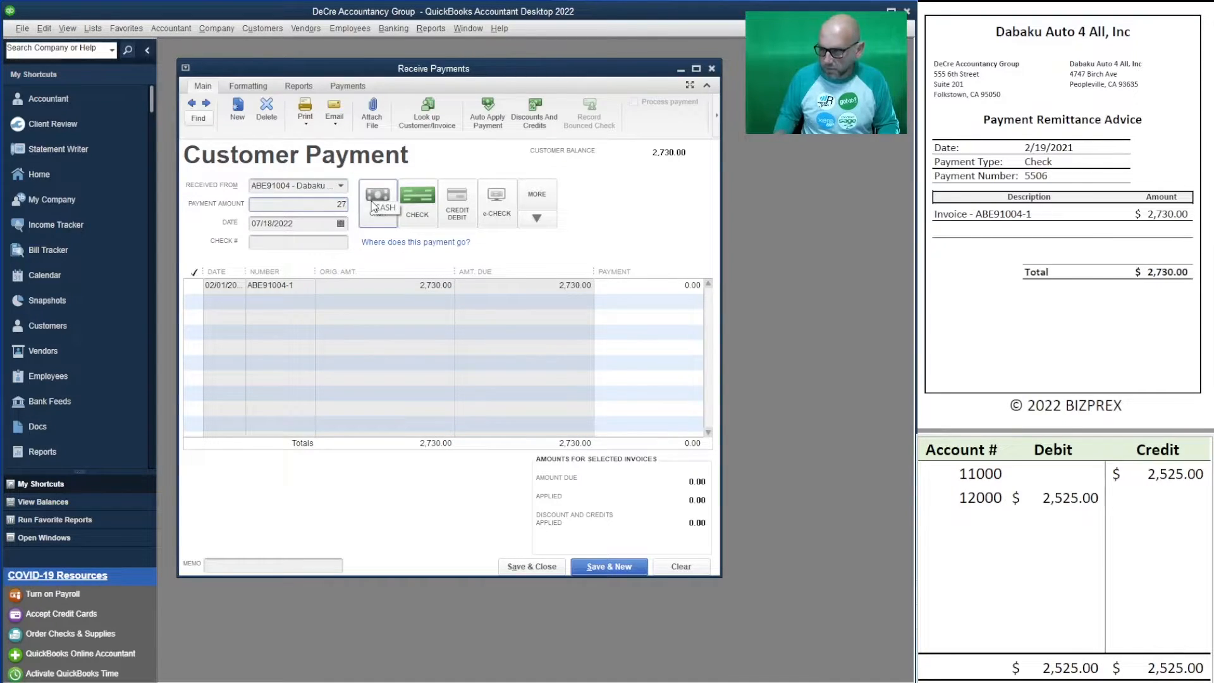
pyautogui.press('Tab')
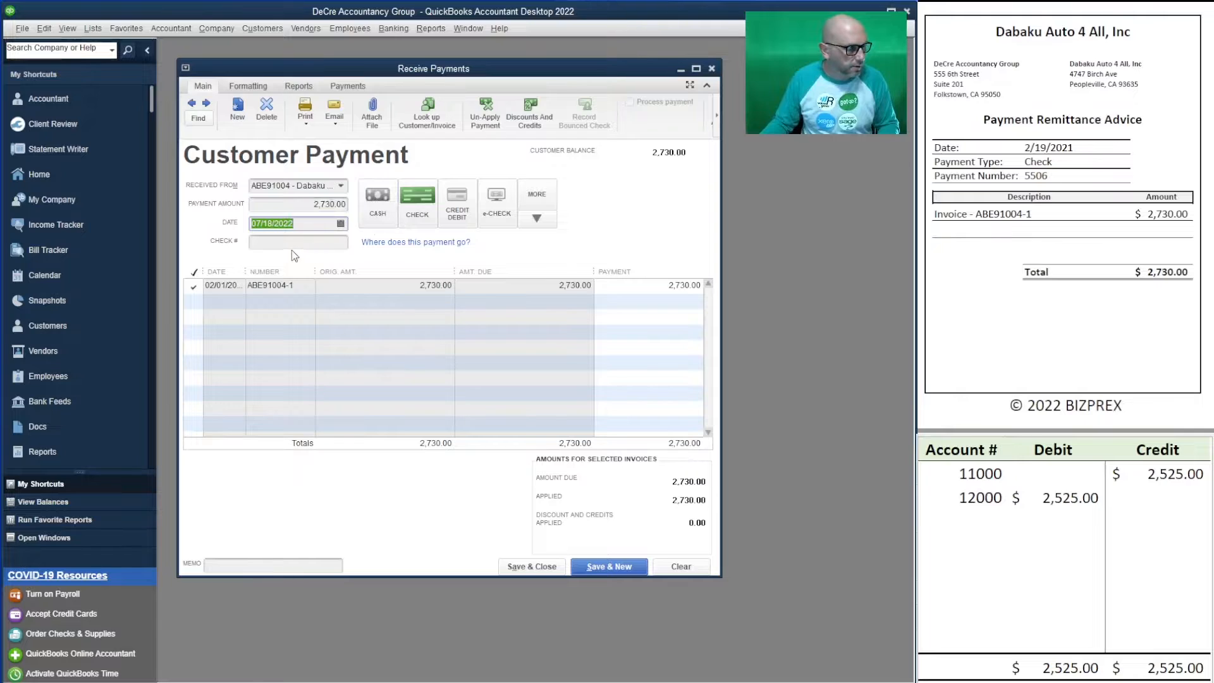
pyautogui.write('2/19/2')
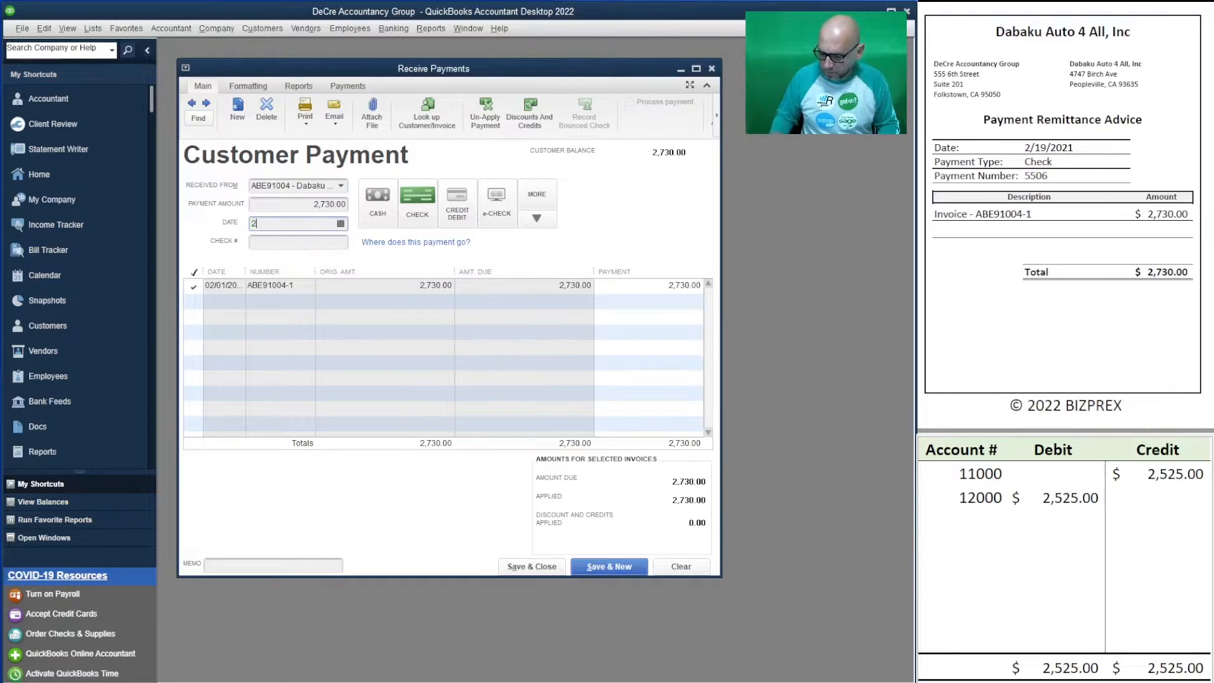
pyautogui.write('021')
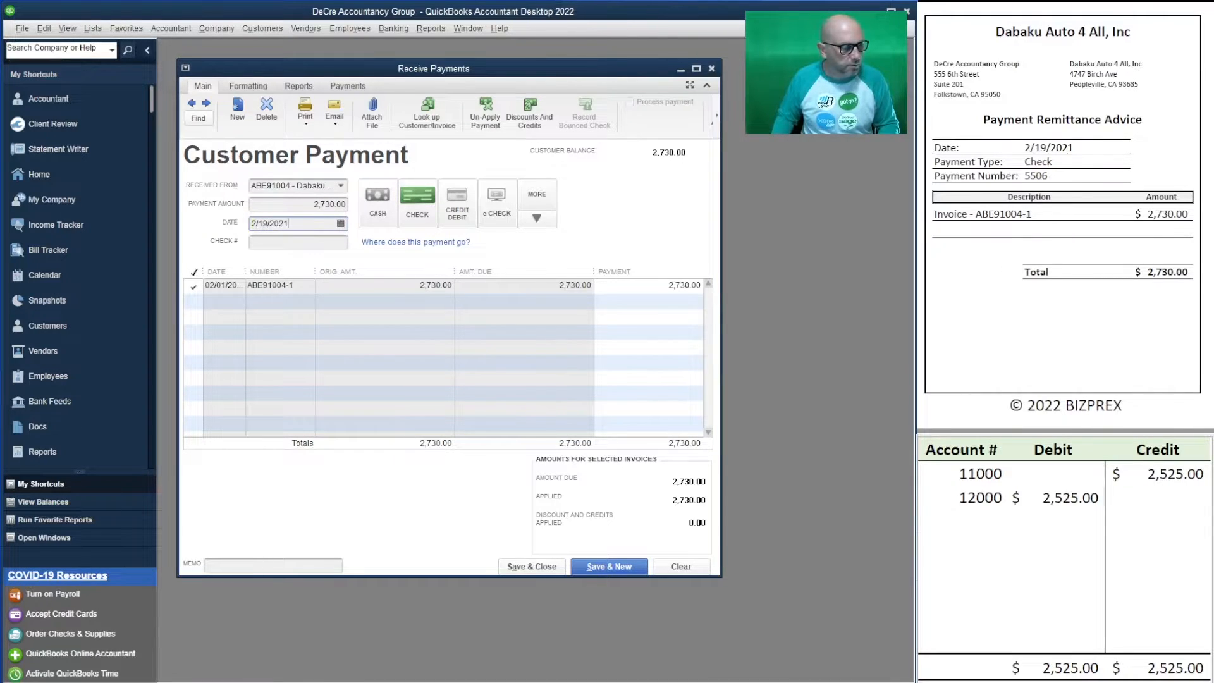
pyautogui.press('Tab')
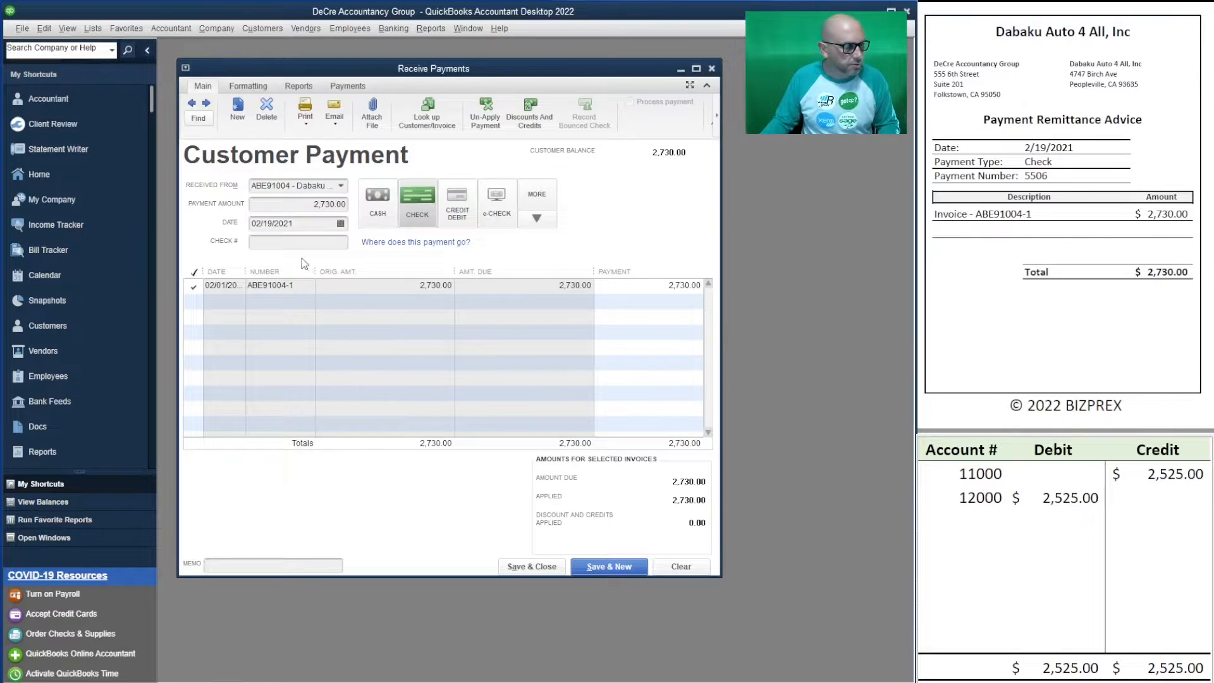
pyautogui.click(311, 243)
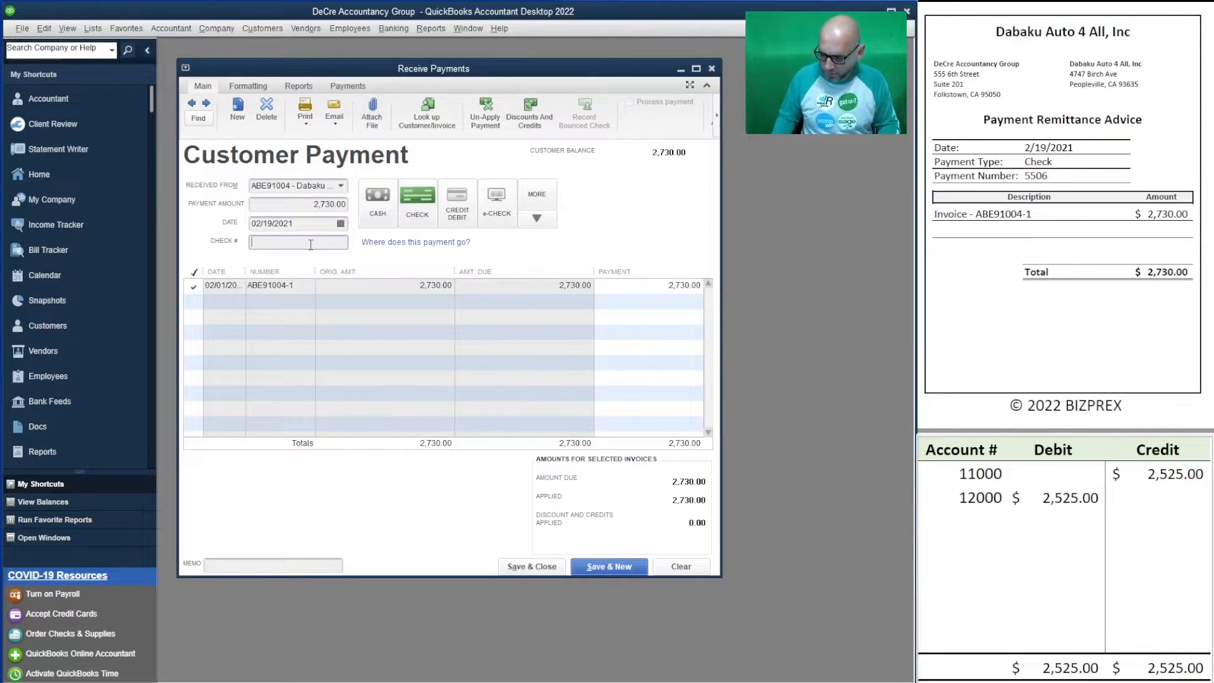
pyautogui.write('5506')
pyautogui.press('Tab')
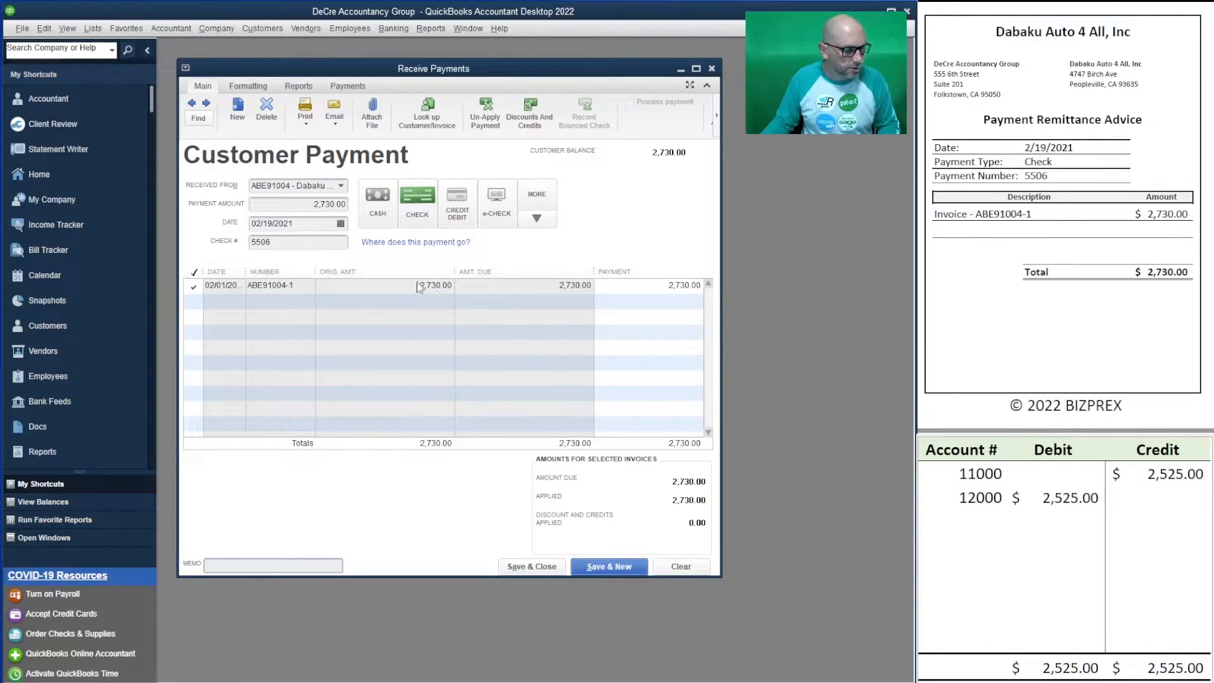
# - Set the worksheet's 11000 credit and 12000 debit to 2,730.00, then save the payment
pyautogui.click(1069, 474)
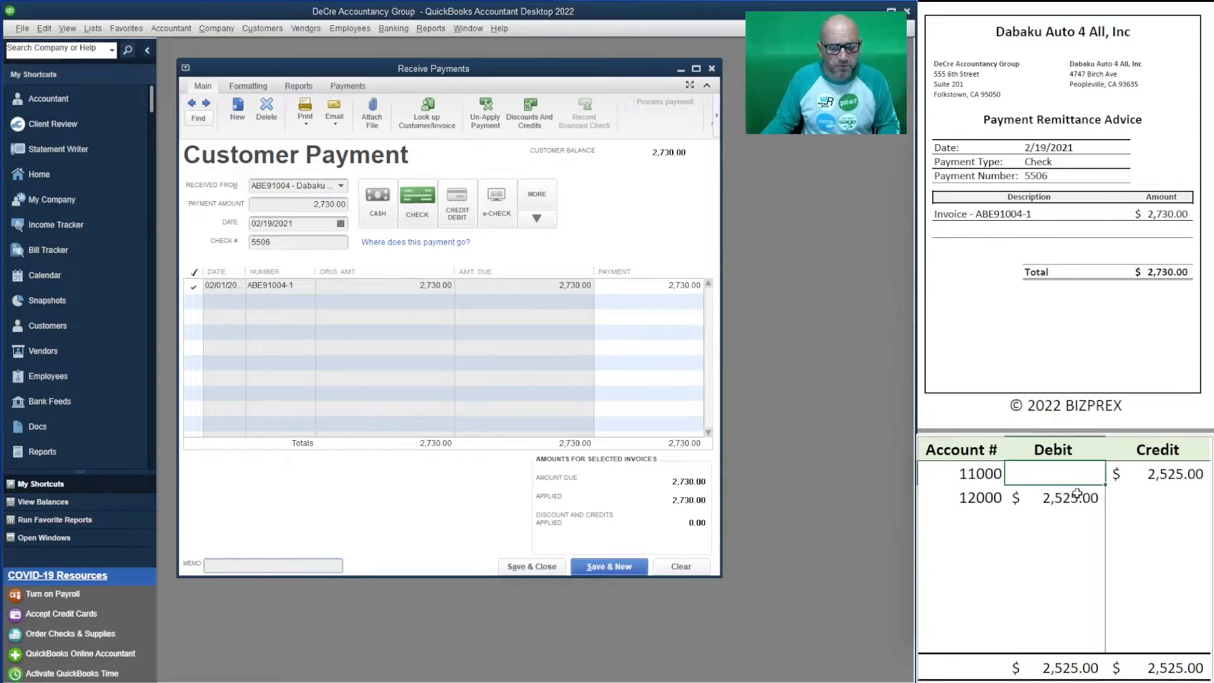
pyautogui.click(1134, 481)
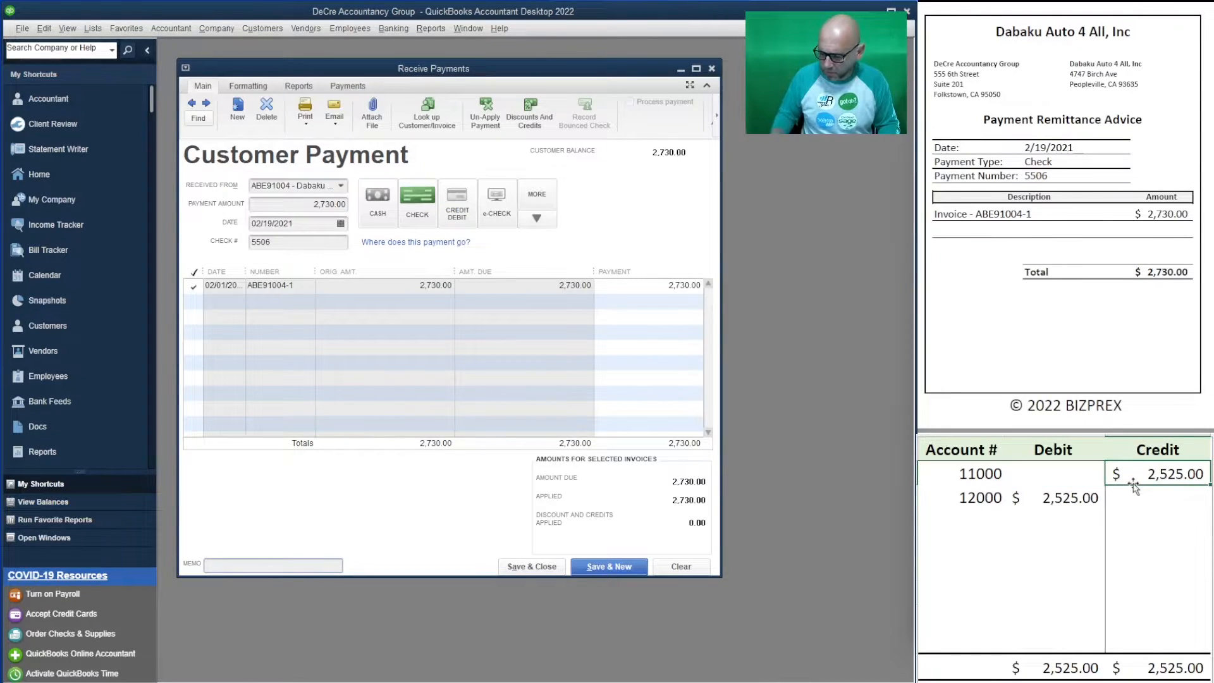
pyautogui.write('2730')
pyautogui.press('Return')
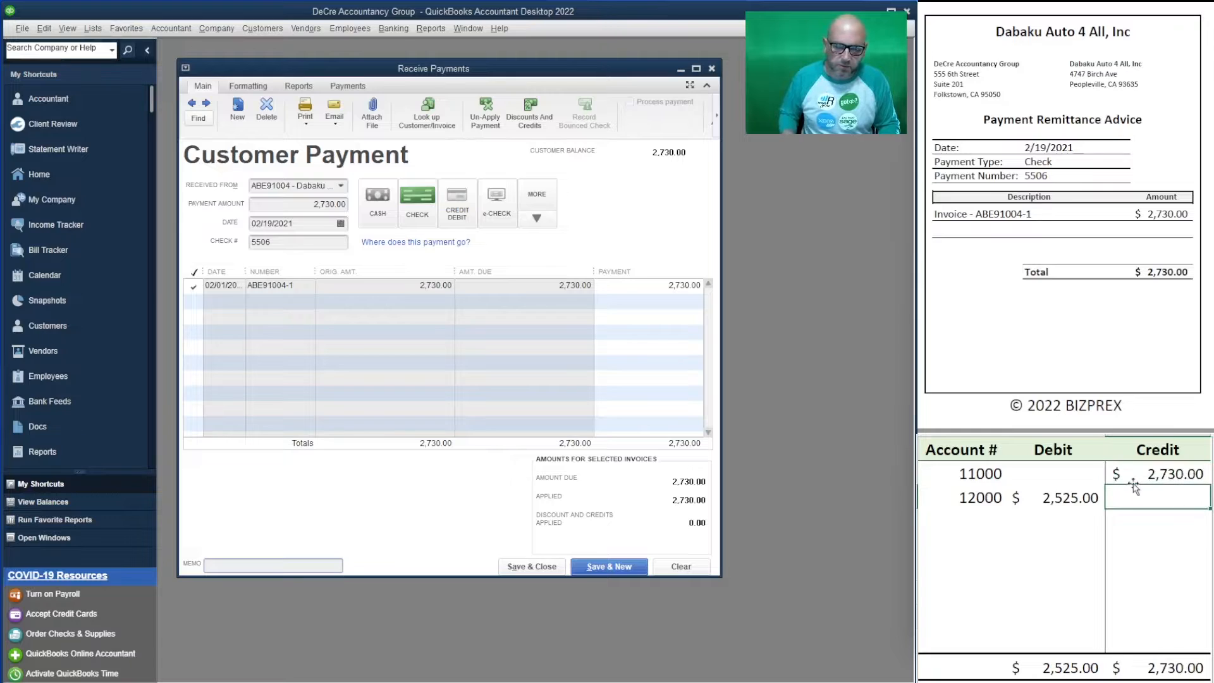
pyautogui.press('Left')
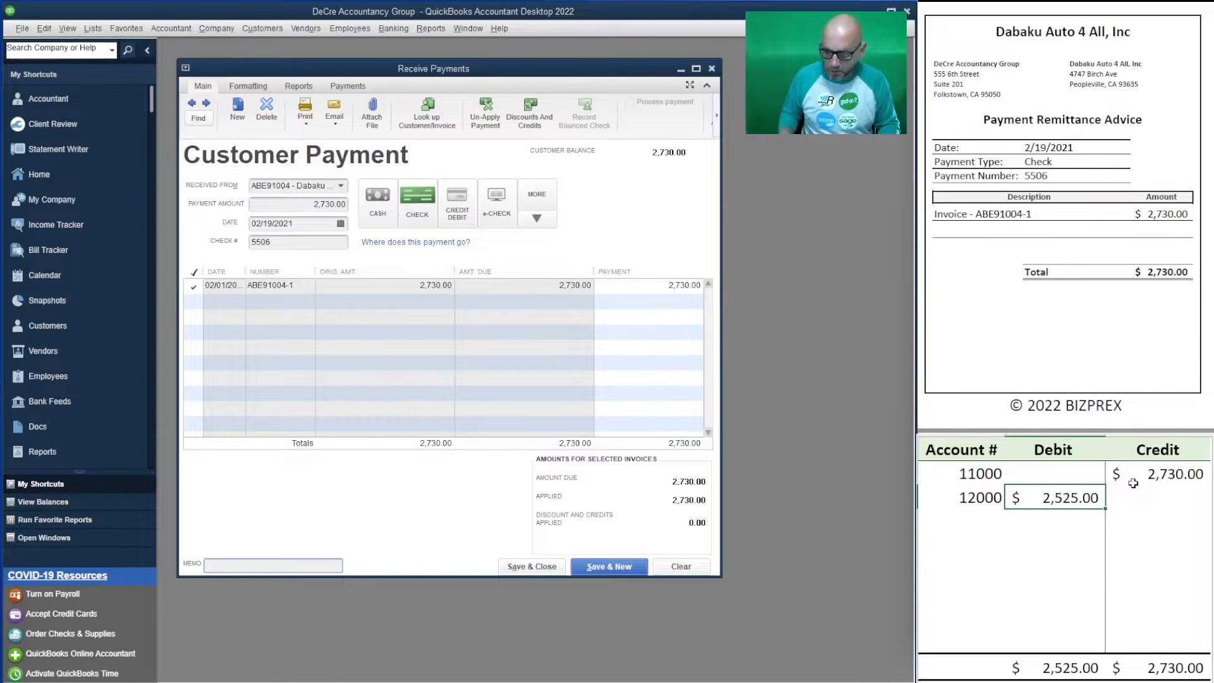
pyautogui.write('2730')
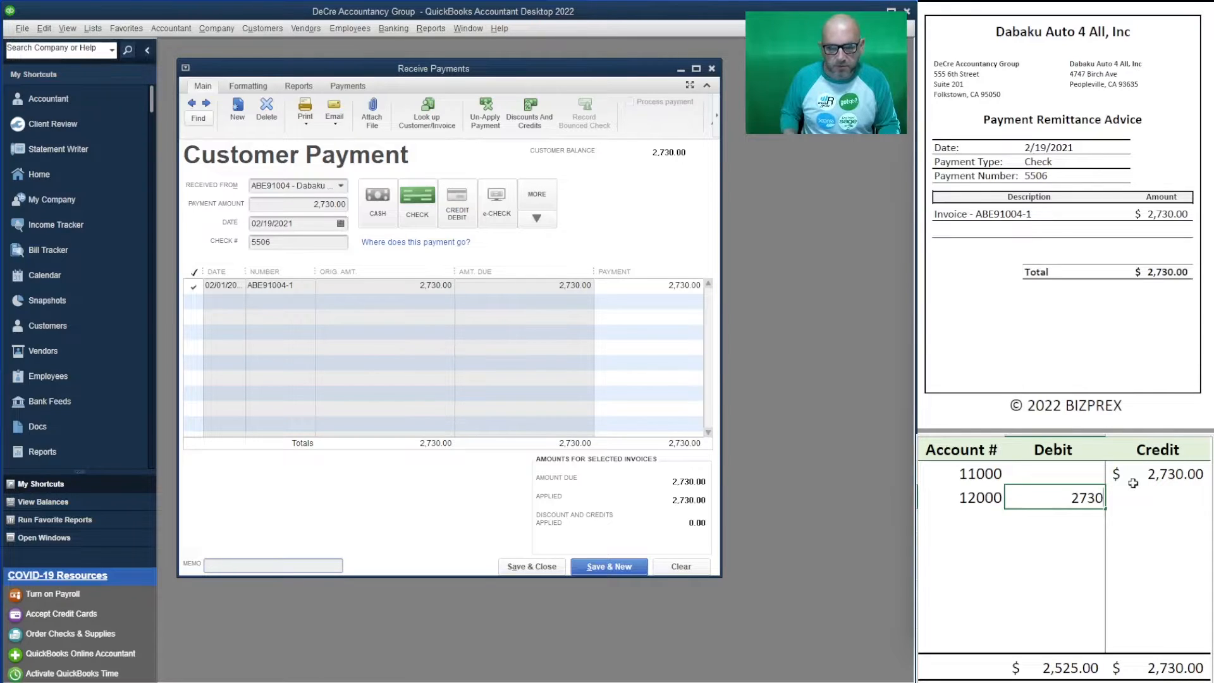
pyautogui.press('Return')
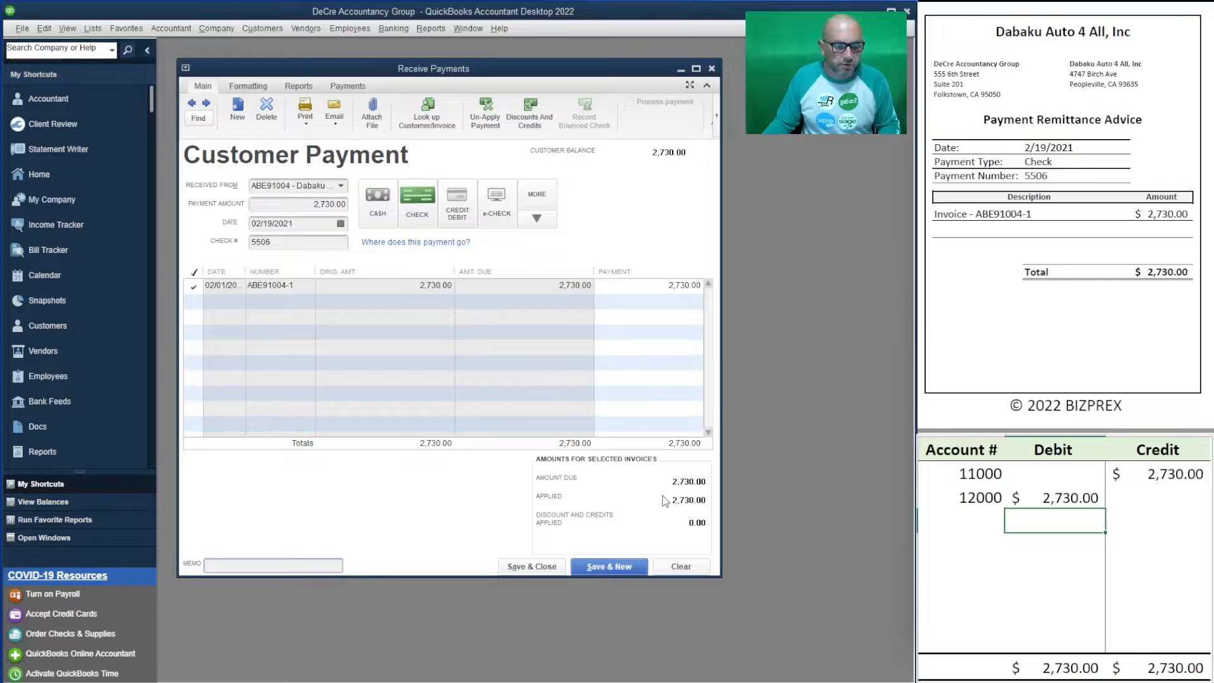
pyautogui.click(615, 567)
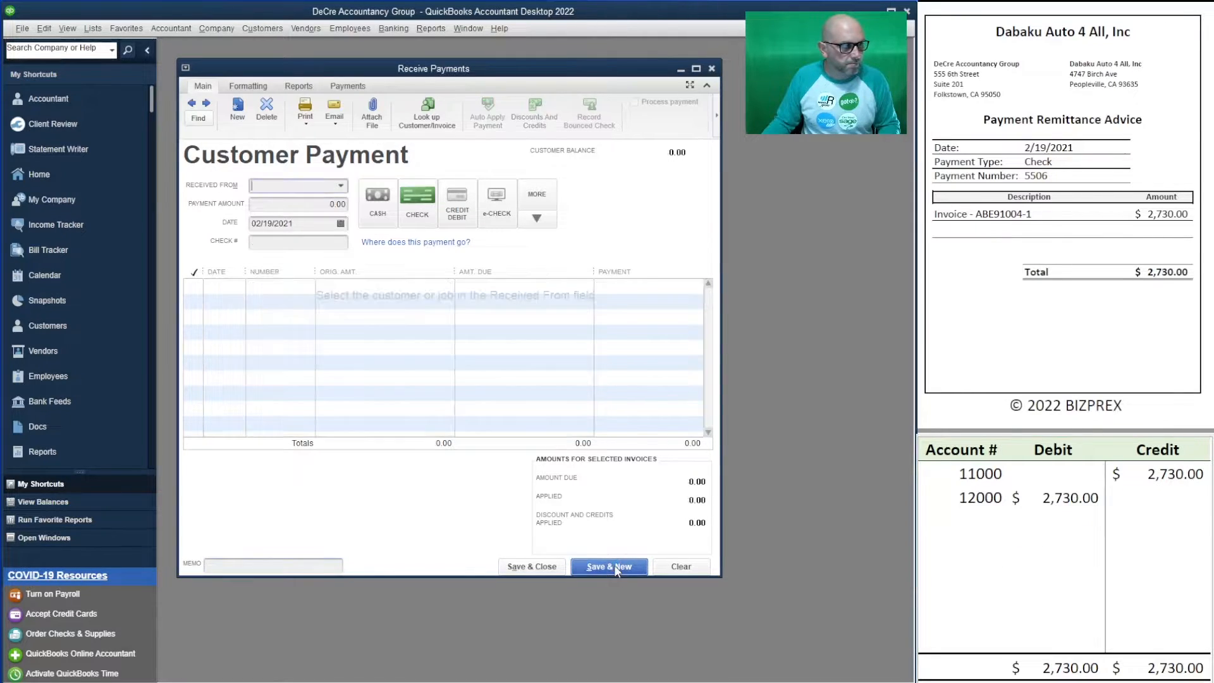
# - Enter Structure Services' 1,267.50 payment with check number 5890, applied to its invoice
pyautogui.scroll(-7, 1065, 218)
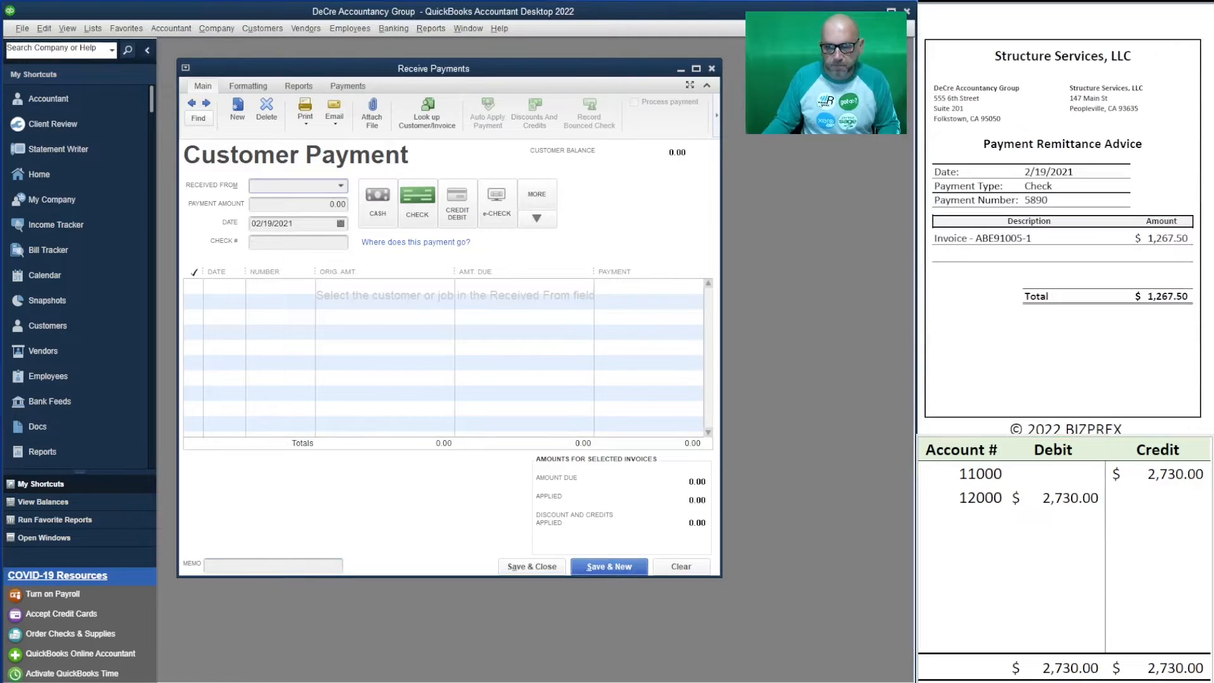
pyautogui.write('st')
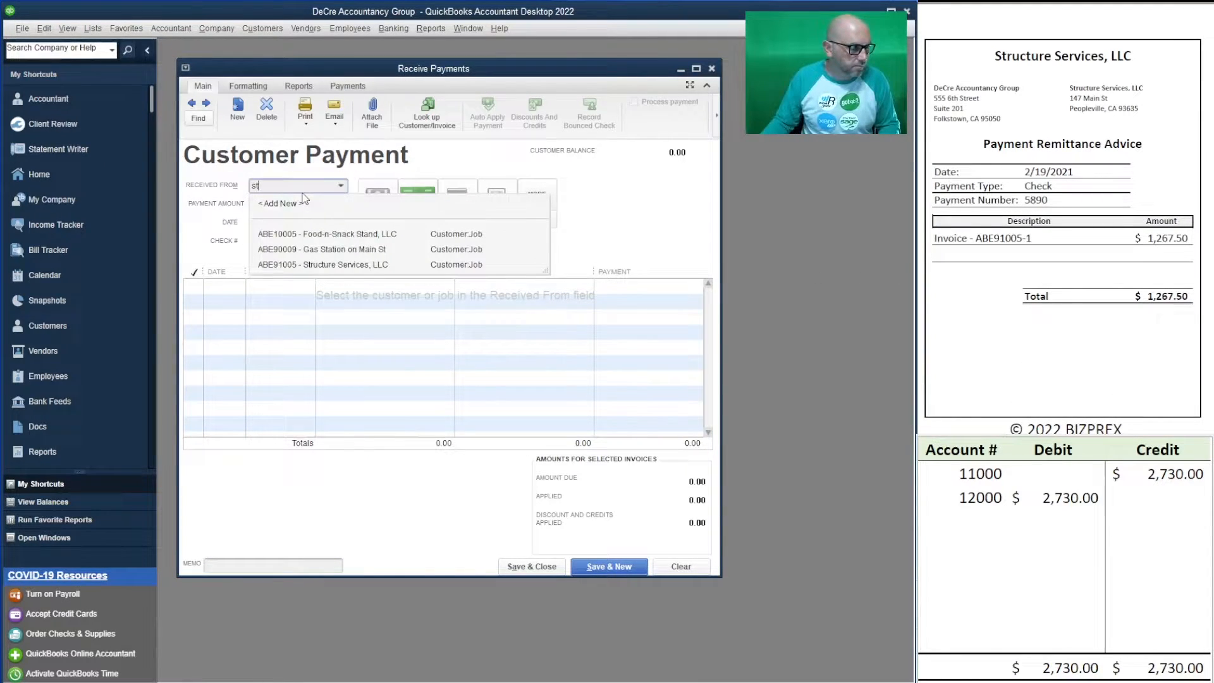
pyautogui.click(385, 265)
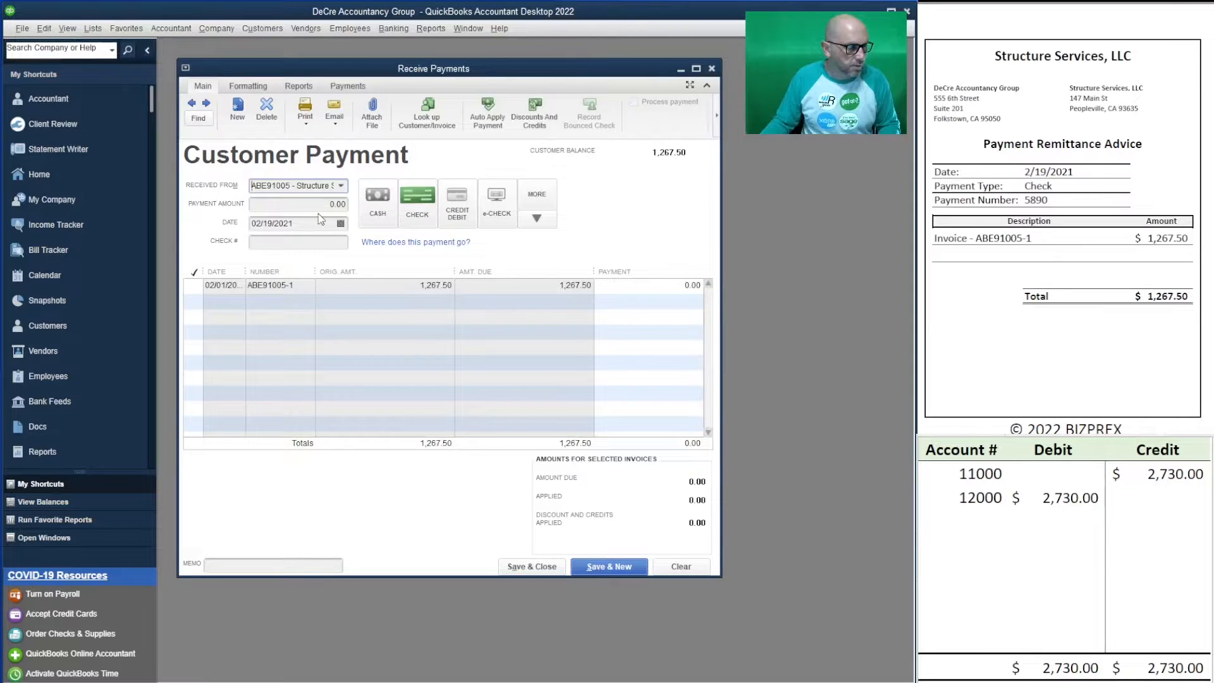
pyautogui.press('Tab')
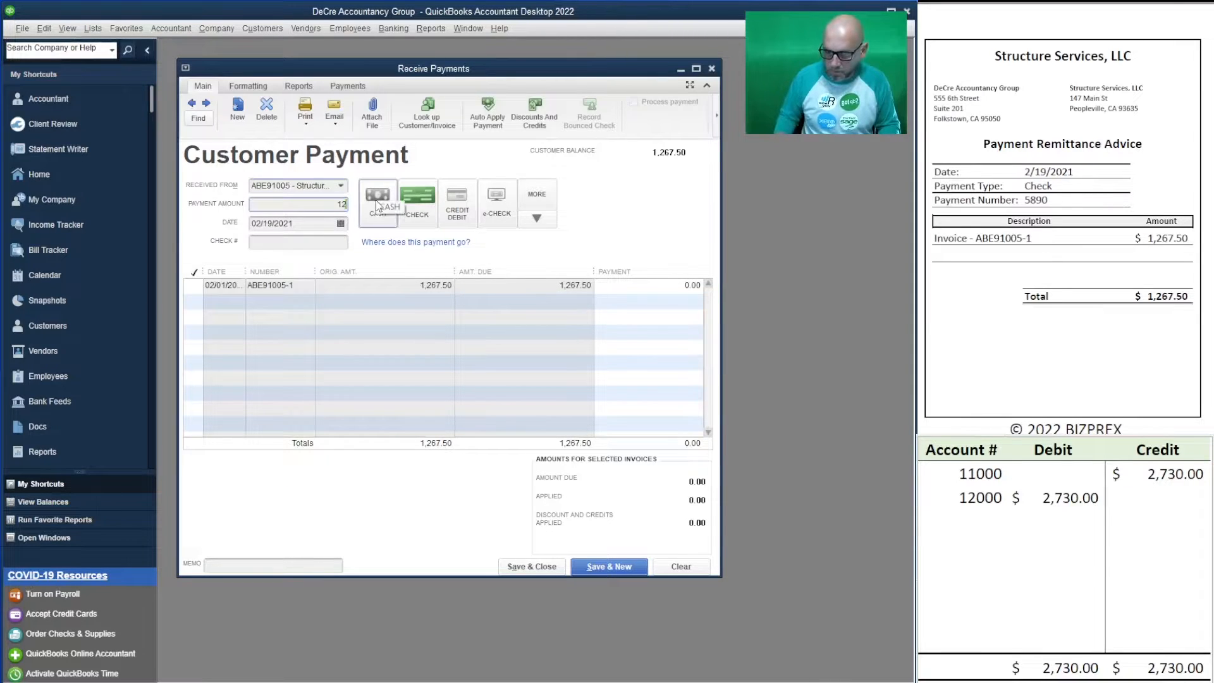
pyautogui.write('1,2')
pyautogui.write('67.50')
pyautogui.press('Tab')
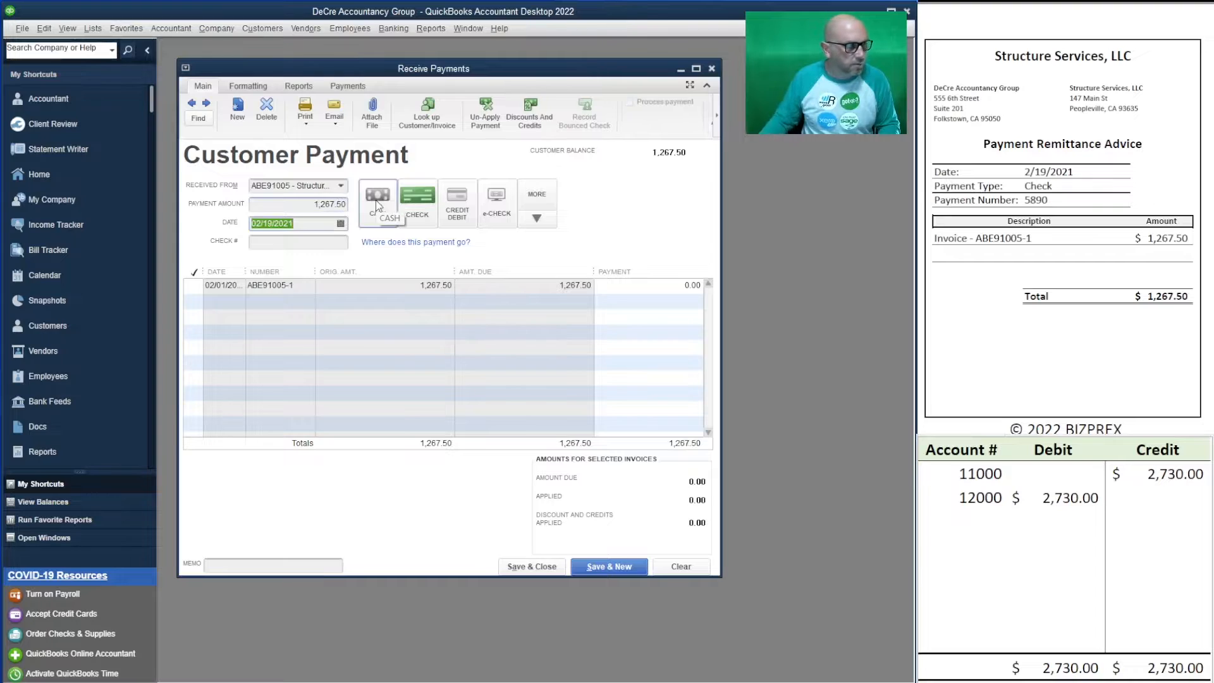
pyautogui.click(317, 242)
pyautogui.write('5890')
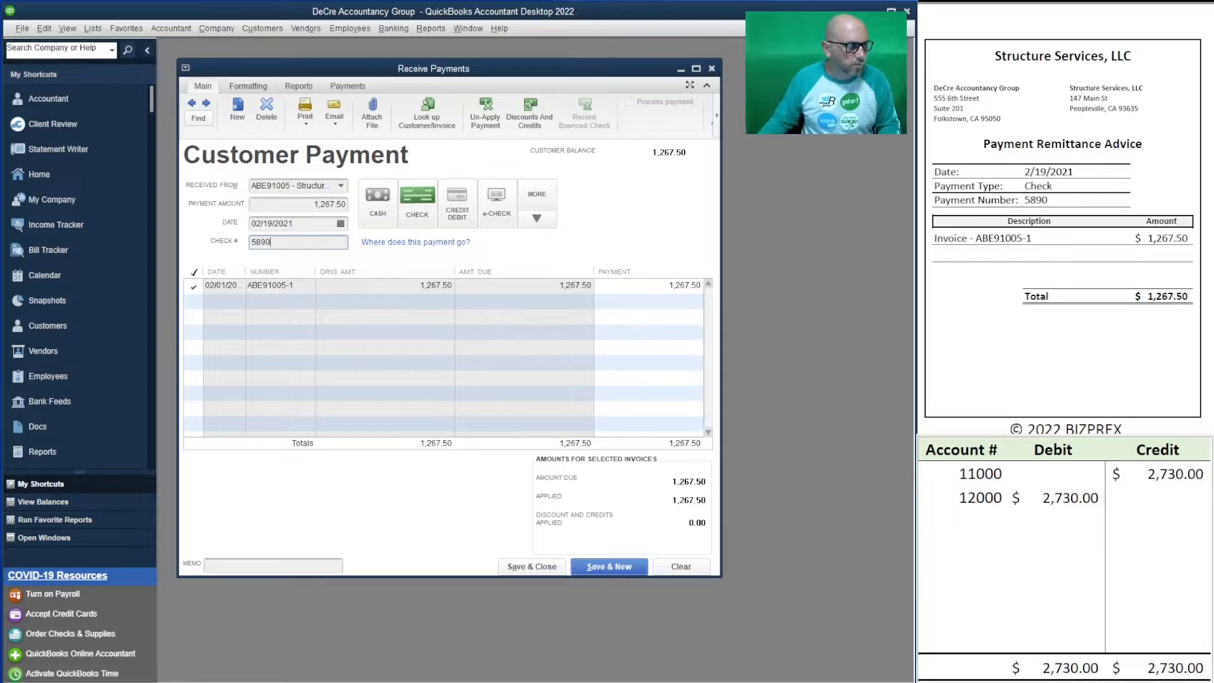
pyautogui.press('Tab')
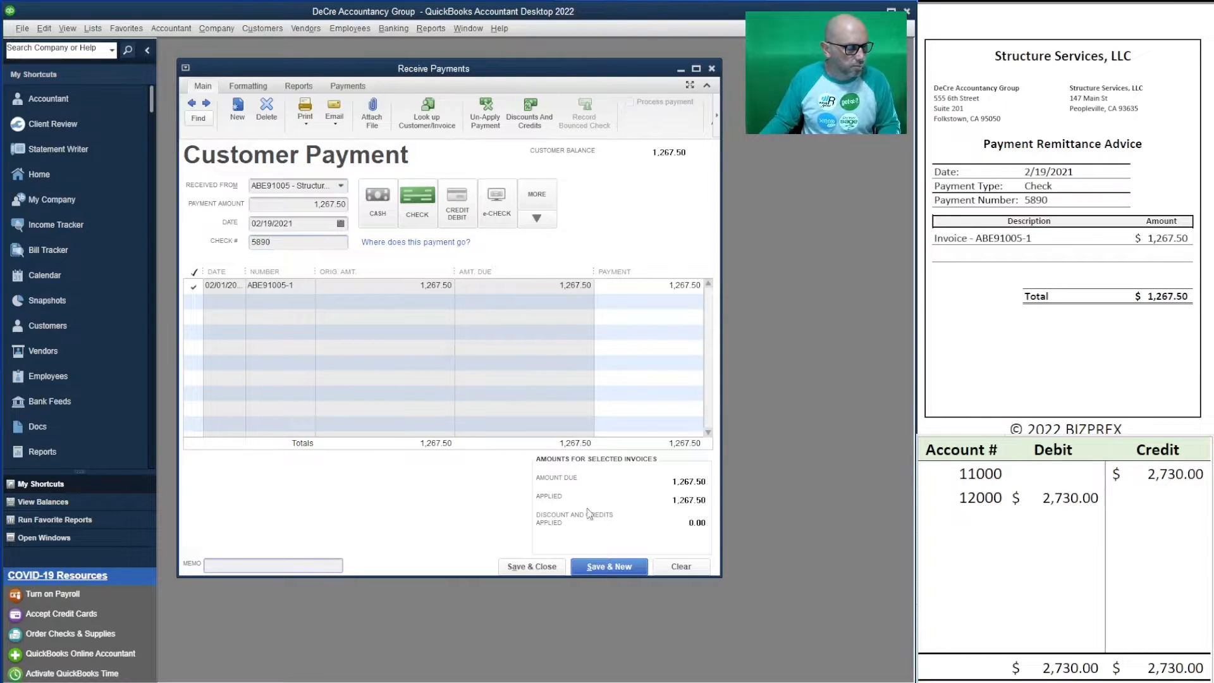
# - Set the worksheet's 12000 debit and 11000 credit to 1,267.50, then save the payment
pyautogui.click(1071, 497)
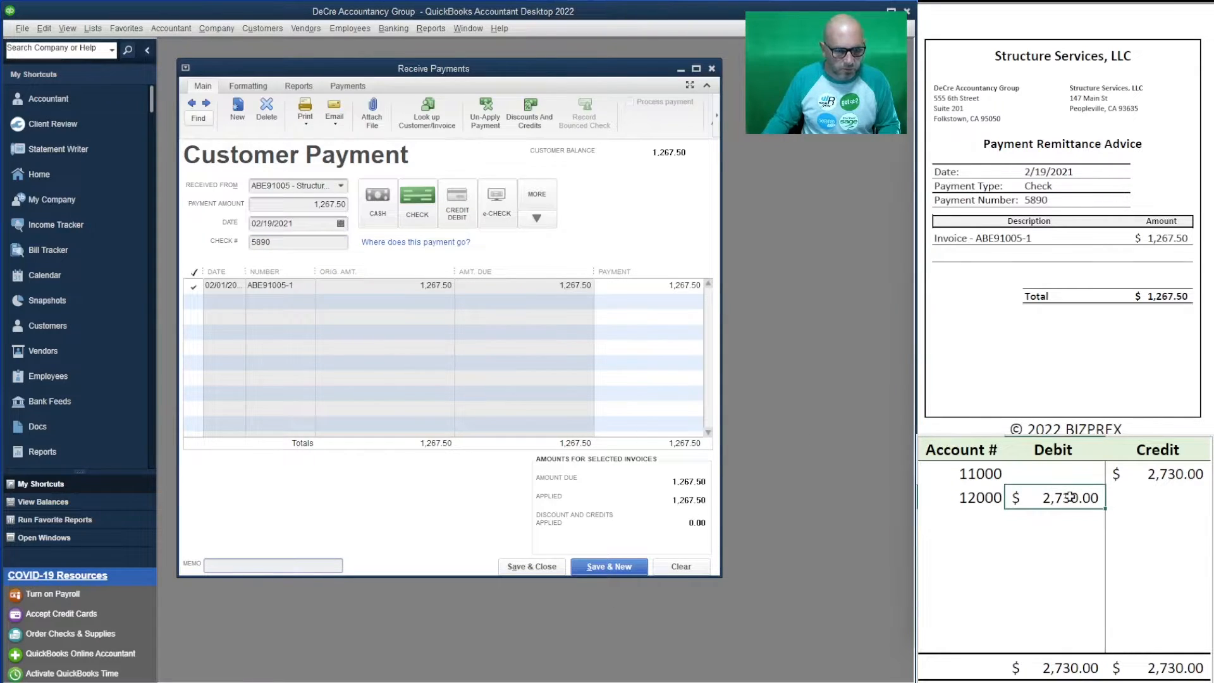
pyautogui.write('1,267.50')
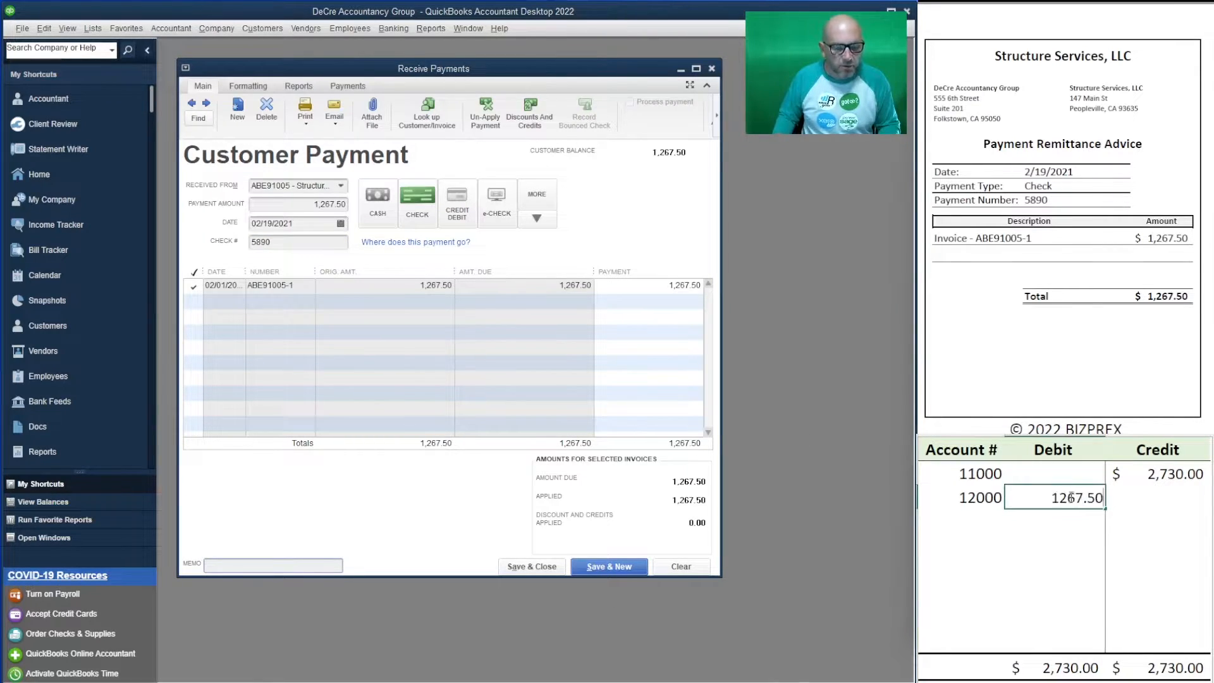
pyautogui.press('Up')
pyautogui.press('Right')
pyautogui.write('1')
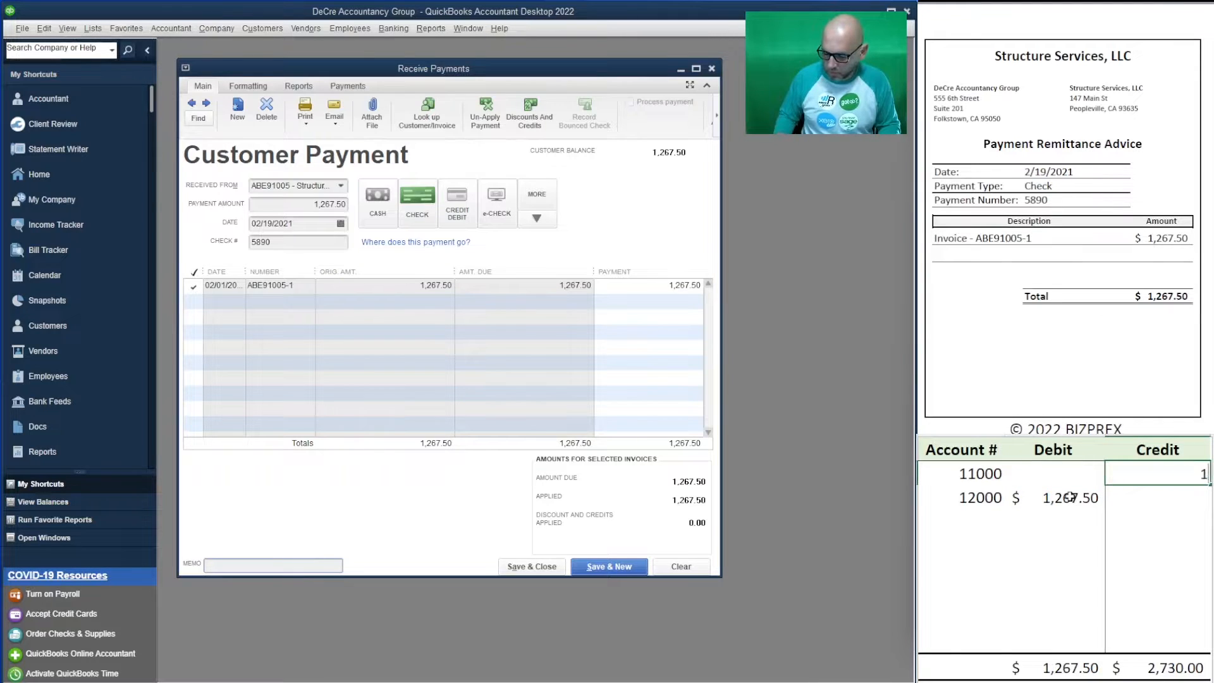
pyautogui.write(',267.50')
pyautogui.press('Return')
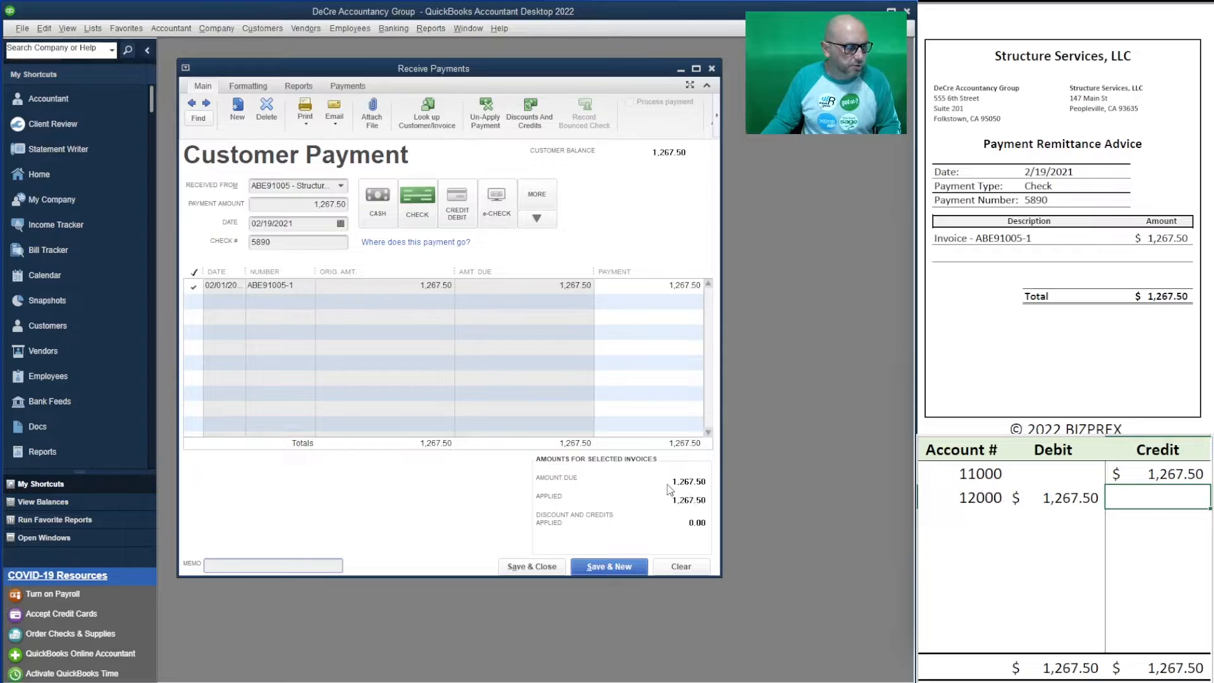
pyautogui.click(618, 567)
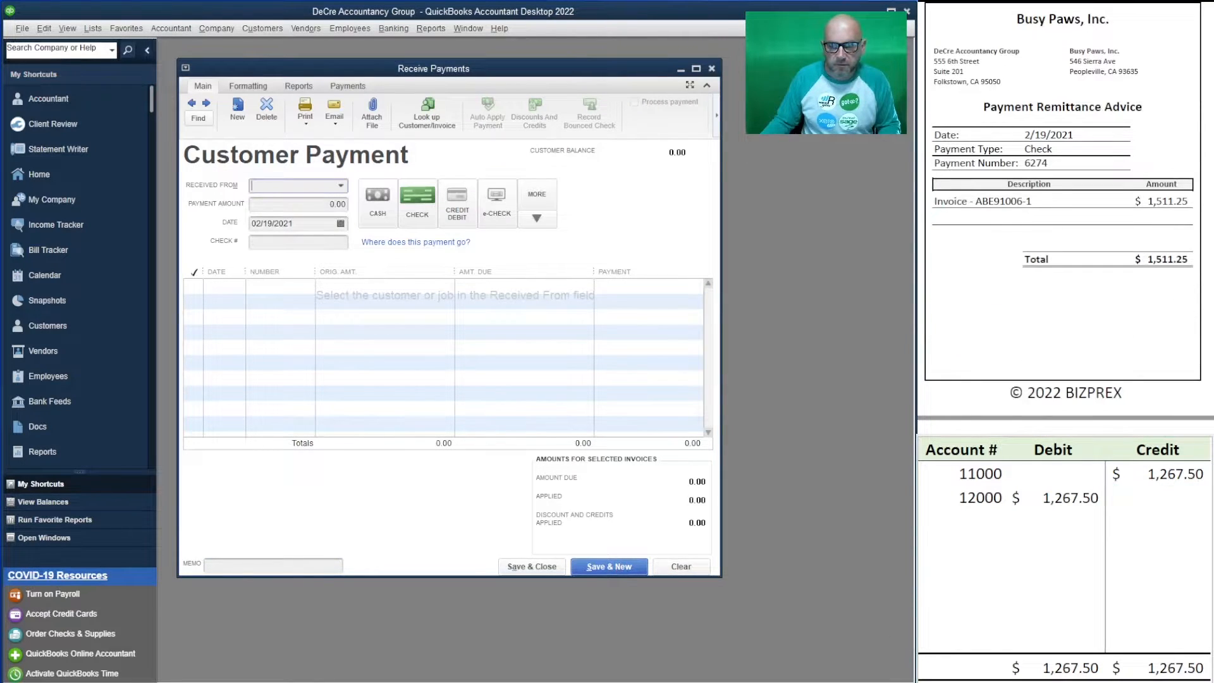
# - Enter Busy Paws' 1,511.25 payment with check number 6274 against invoice ABE91006-1
pyautogui.write('b')
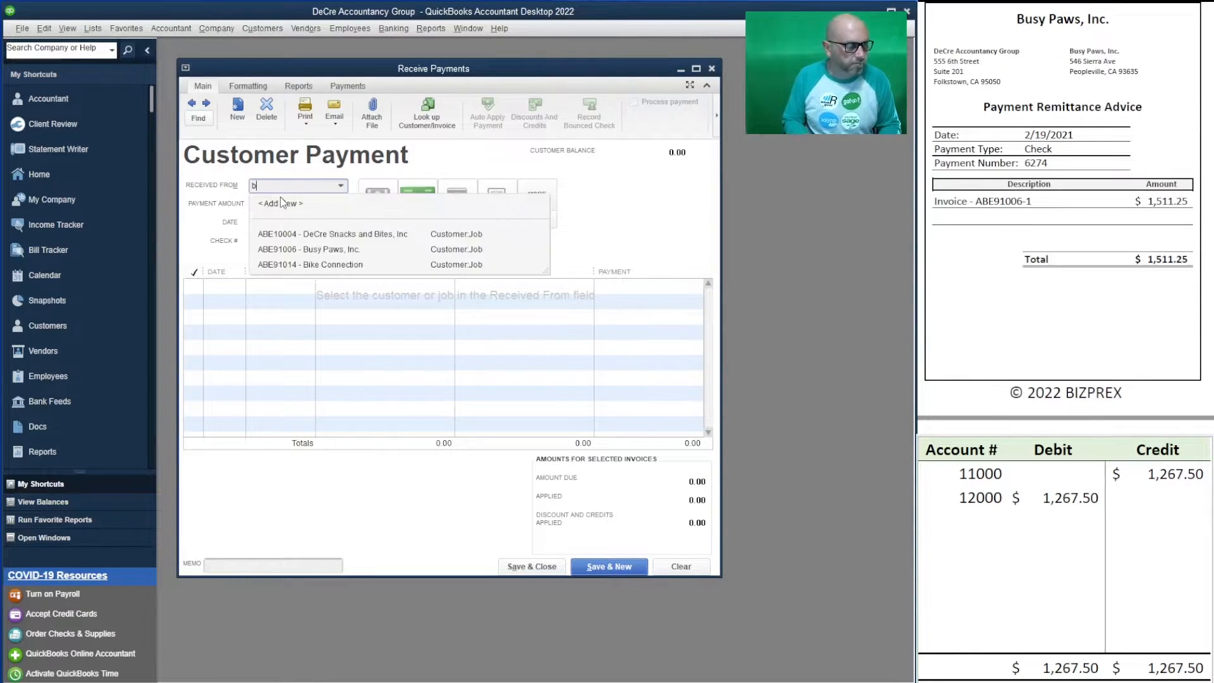
pyautogui.write('usy')
pyautogui.press('Tab')
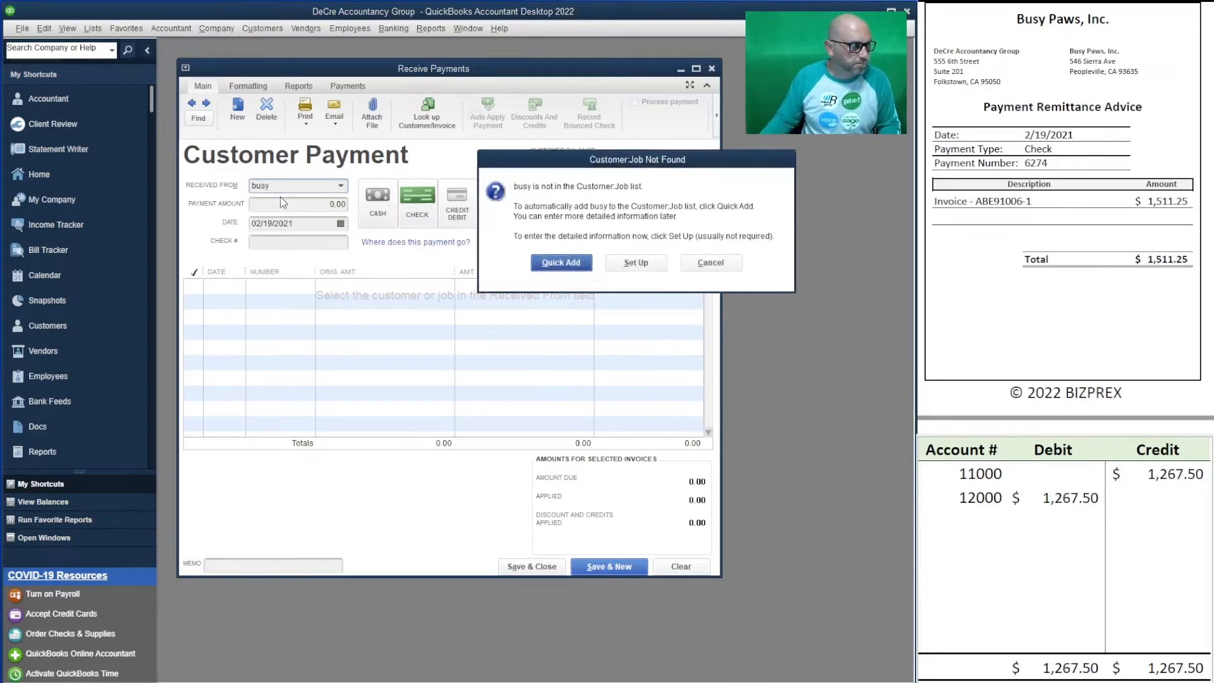
pyautogui.click(711, 262)
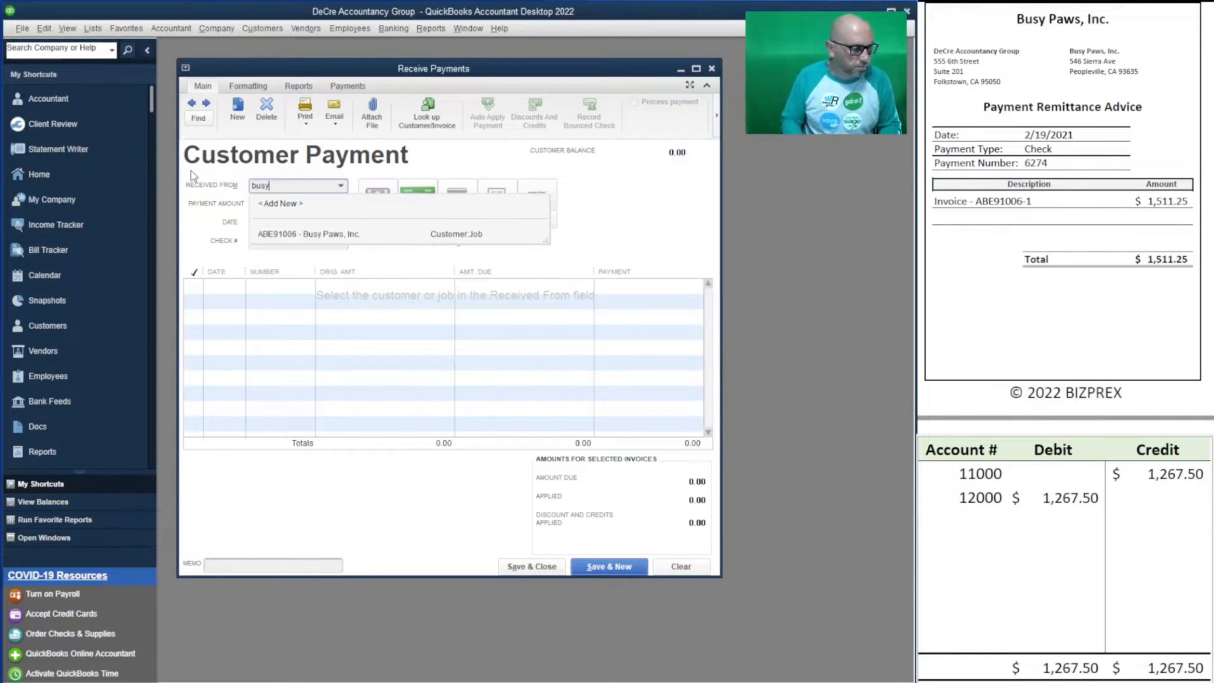
pyautogui.click(282, 235)
pyautogui.press('Tab')
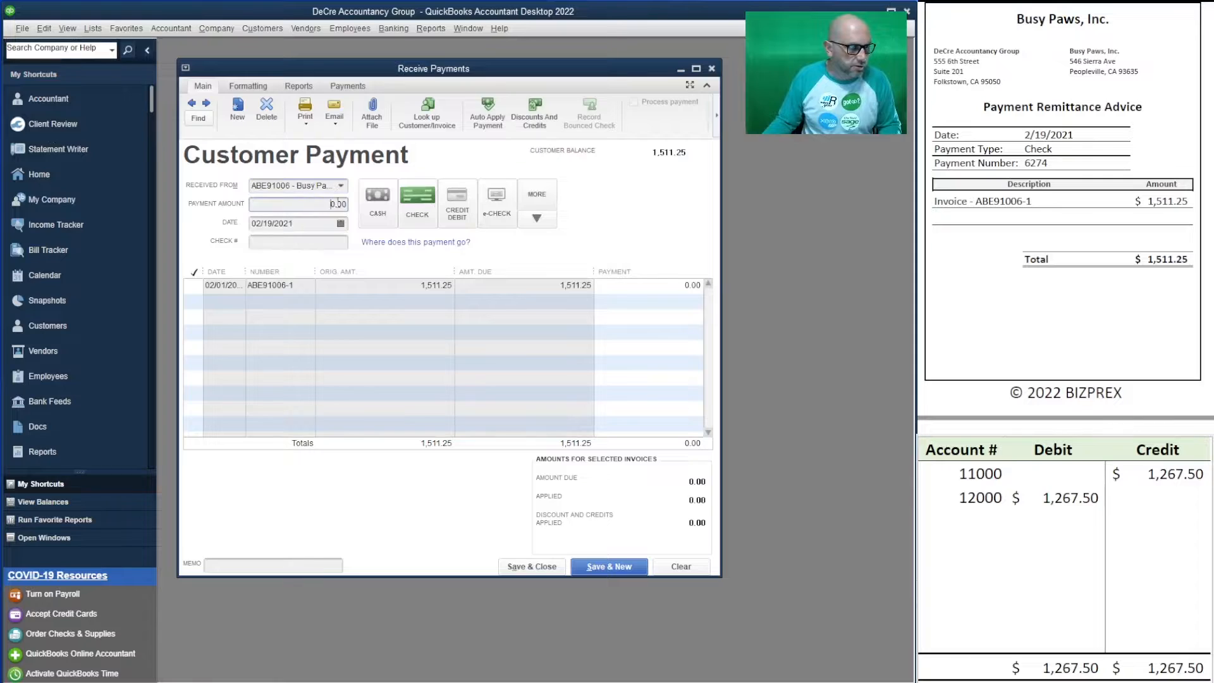
pyautogui.write('1,')
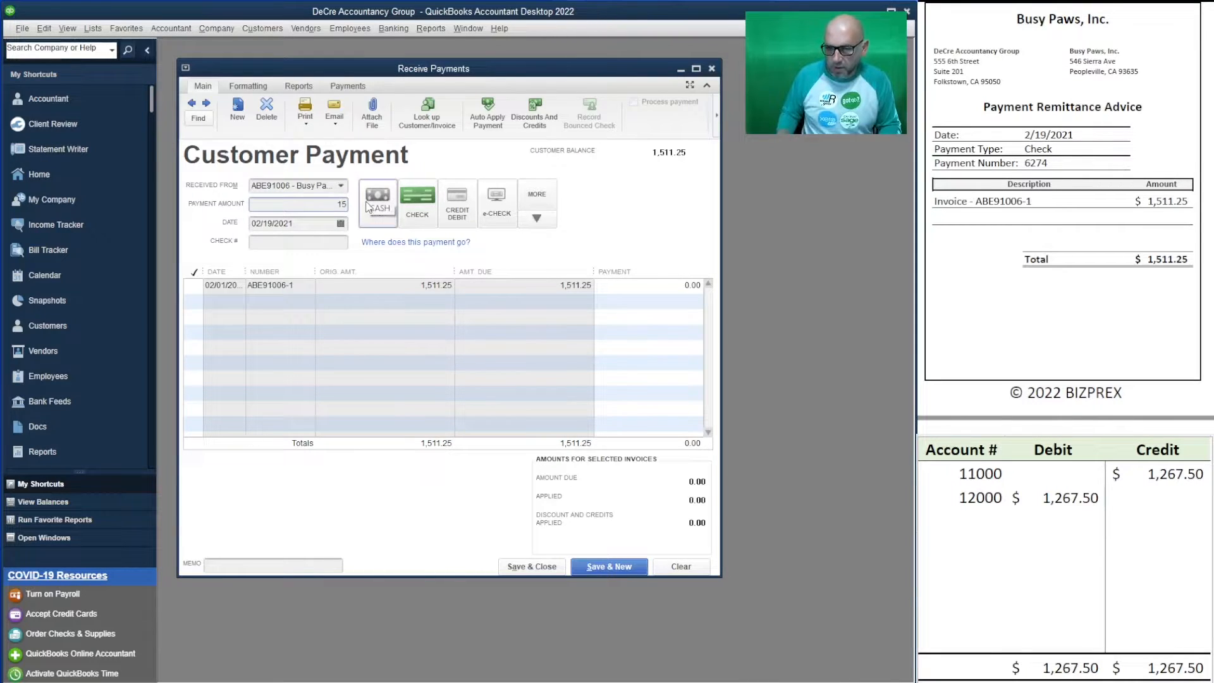
pyautogui.write('511.25')
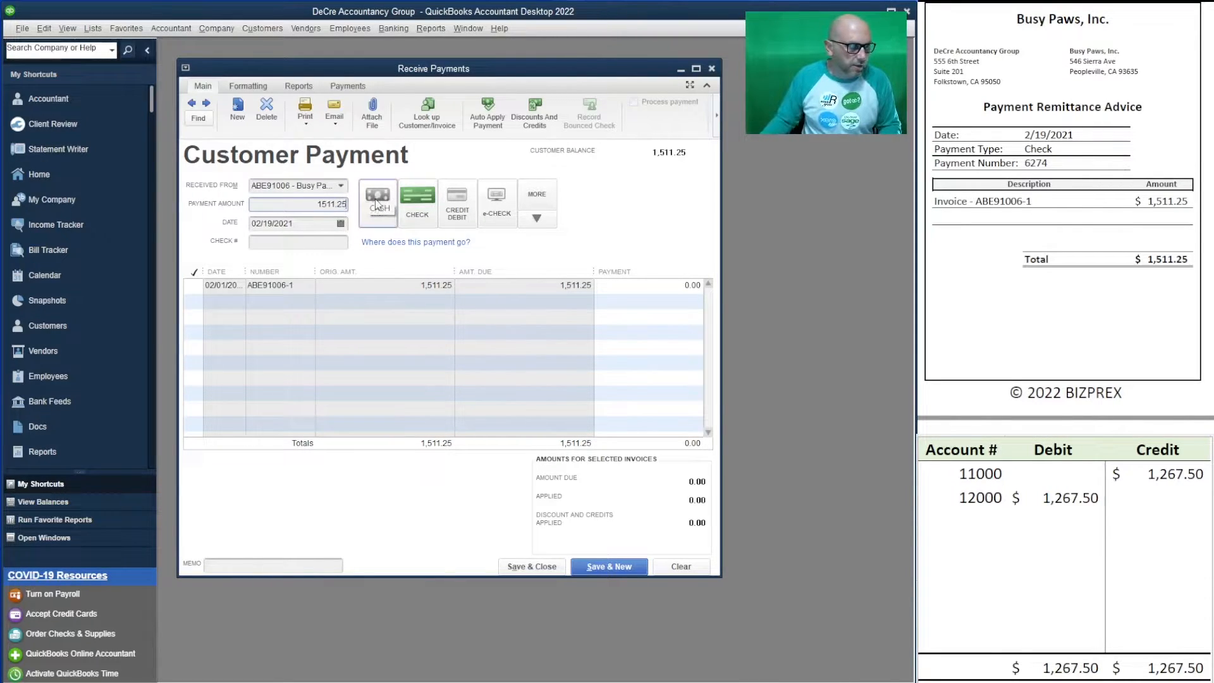
pyautogui.click(308, 244)
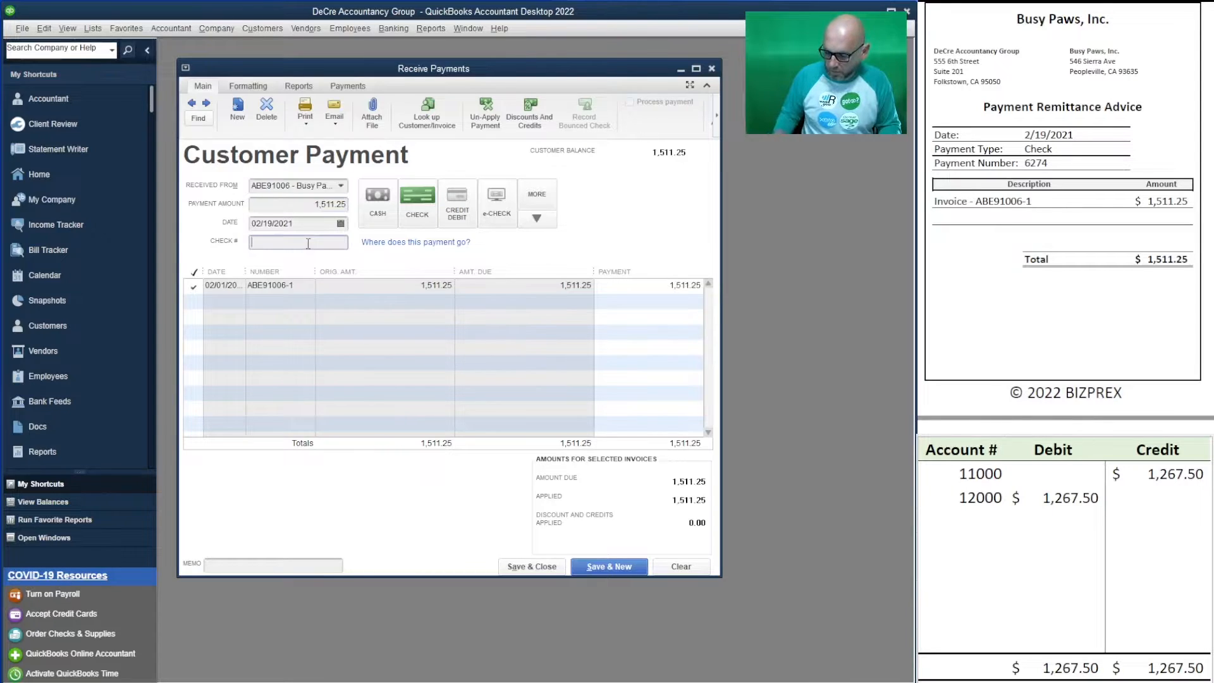
pyautogui.write('6274')
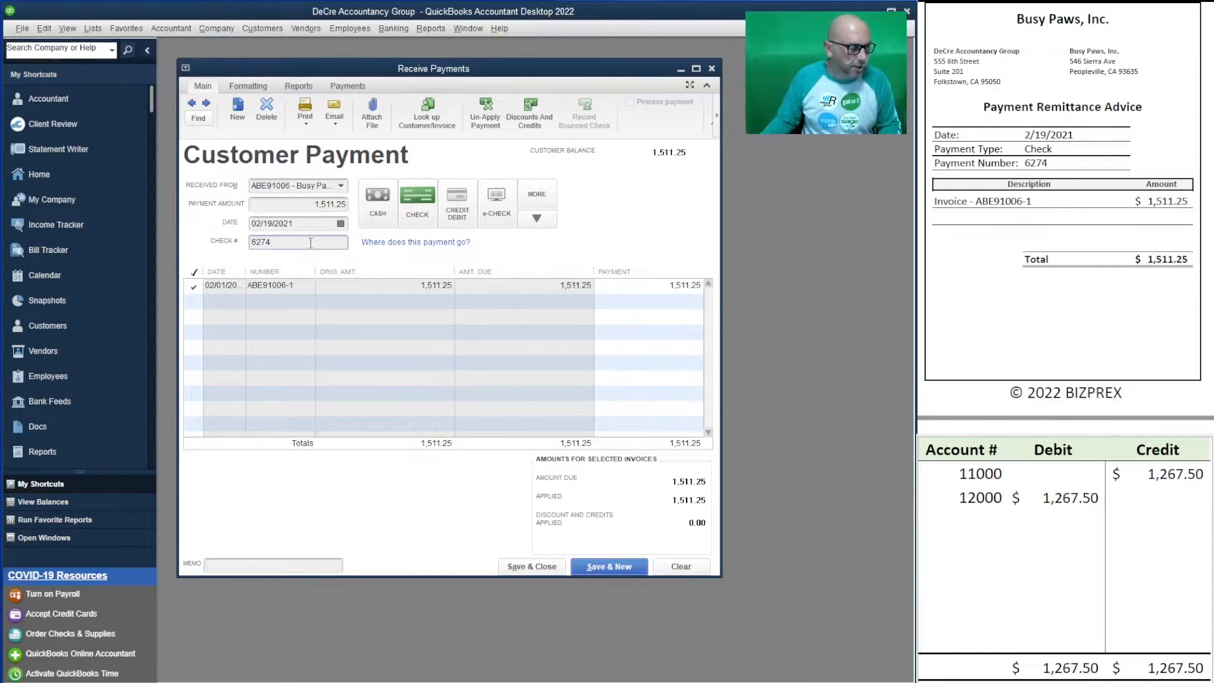
# - Set the worksheet's 12000 debit and 11000 credit to 1,511.25
pyautogui.click(1076, 495)
pyautogui.click(1076, 496)
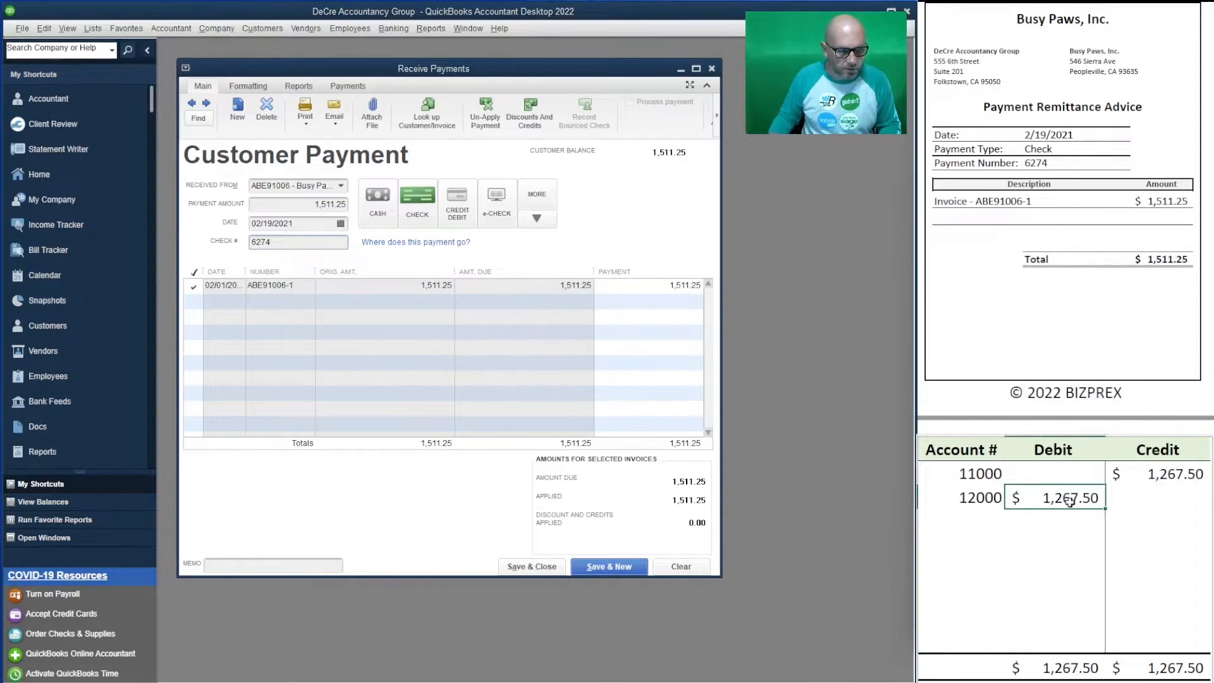
pyautogui.write('1,511.25')
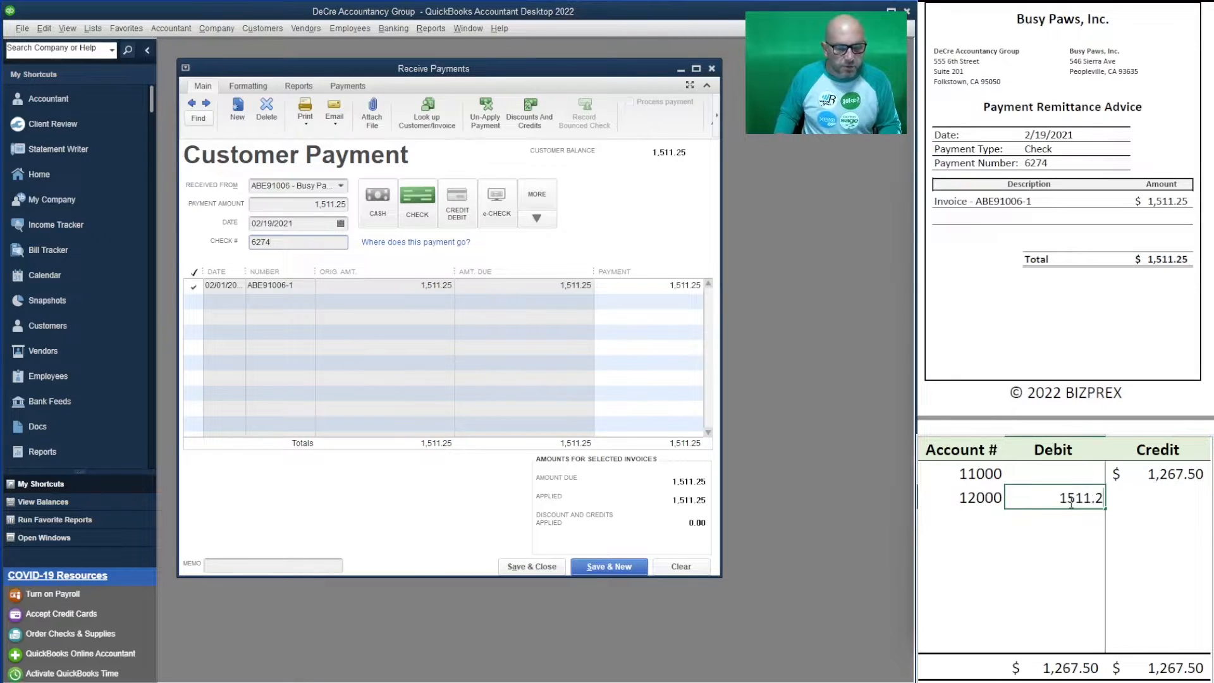
pyautogui.press('Up')
pyautogui.press('Right')
pyautogui.write('1')
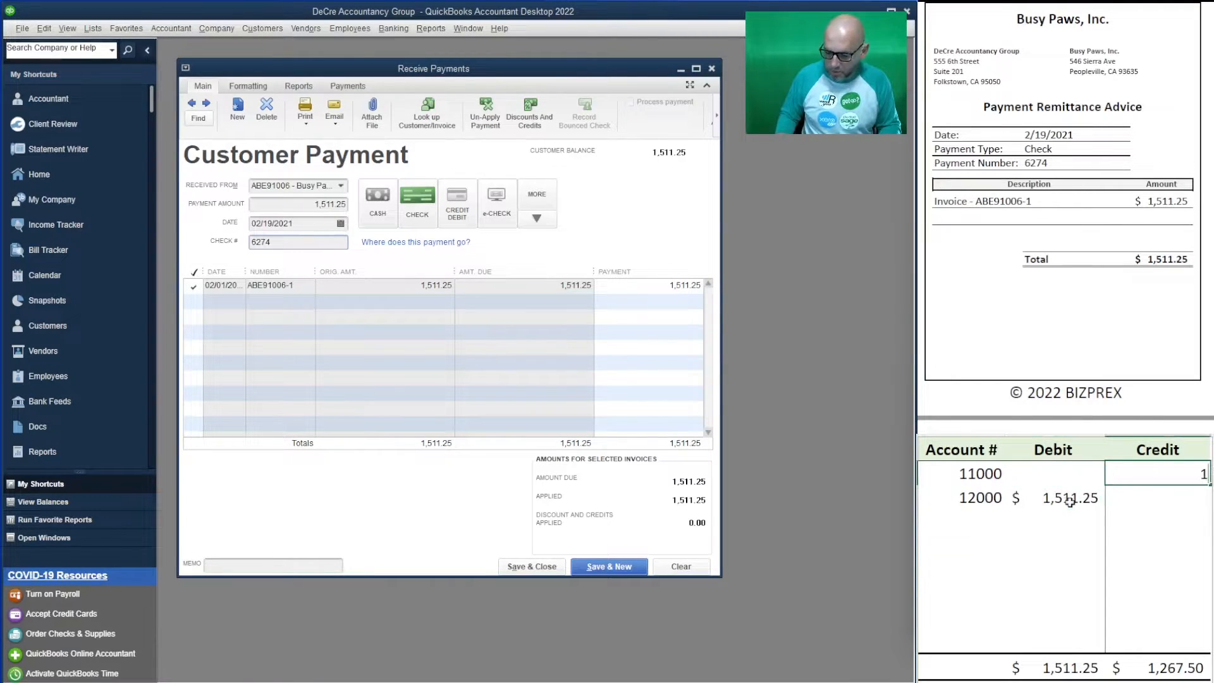
pyautogui.write(',511.2511.25')
pyautogui.press('Return')
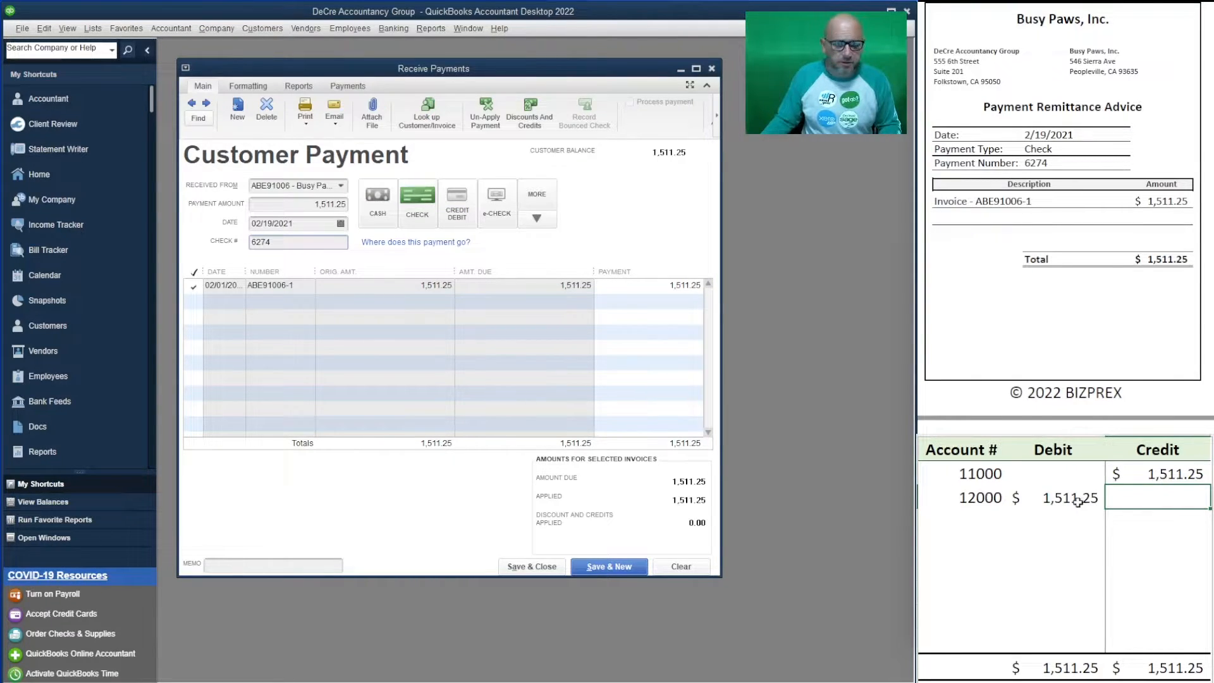
# - Save the Busy Paws payment, then enter Auto Galore's 975.00 check 6802
pyautogui.click(606, 562)
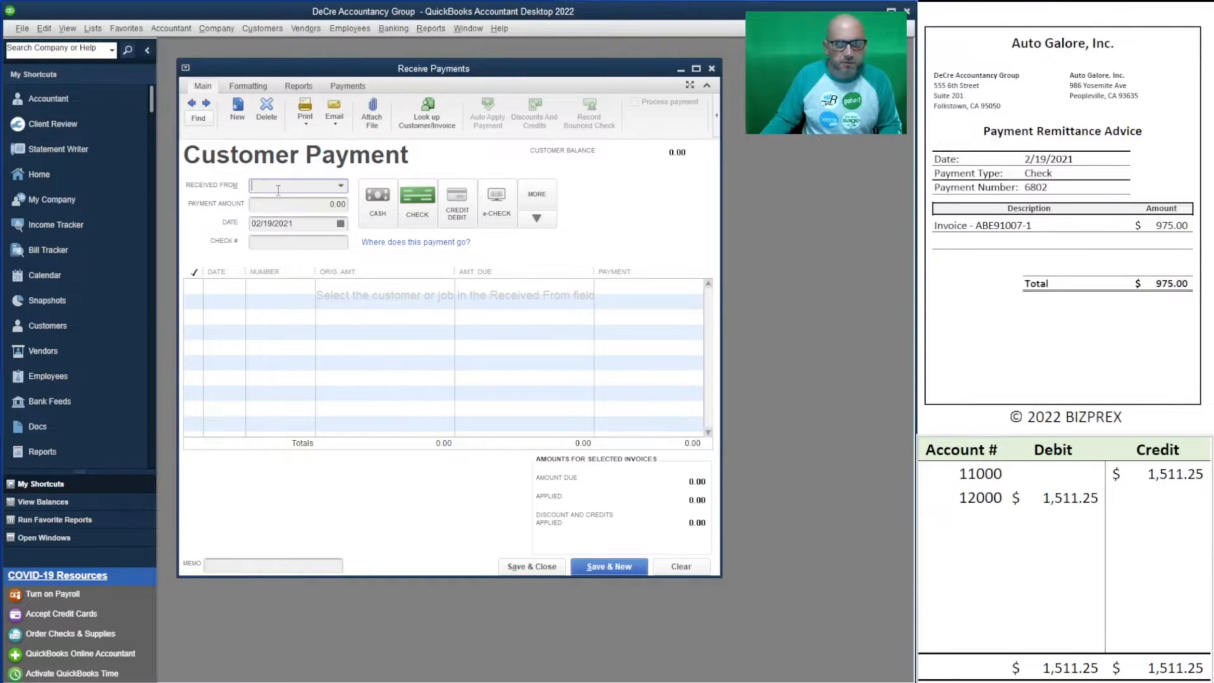
pyautogui.write('au')
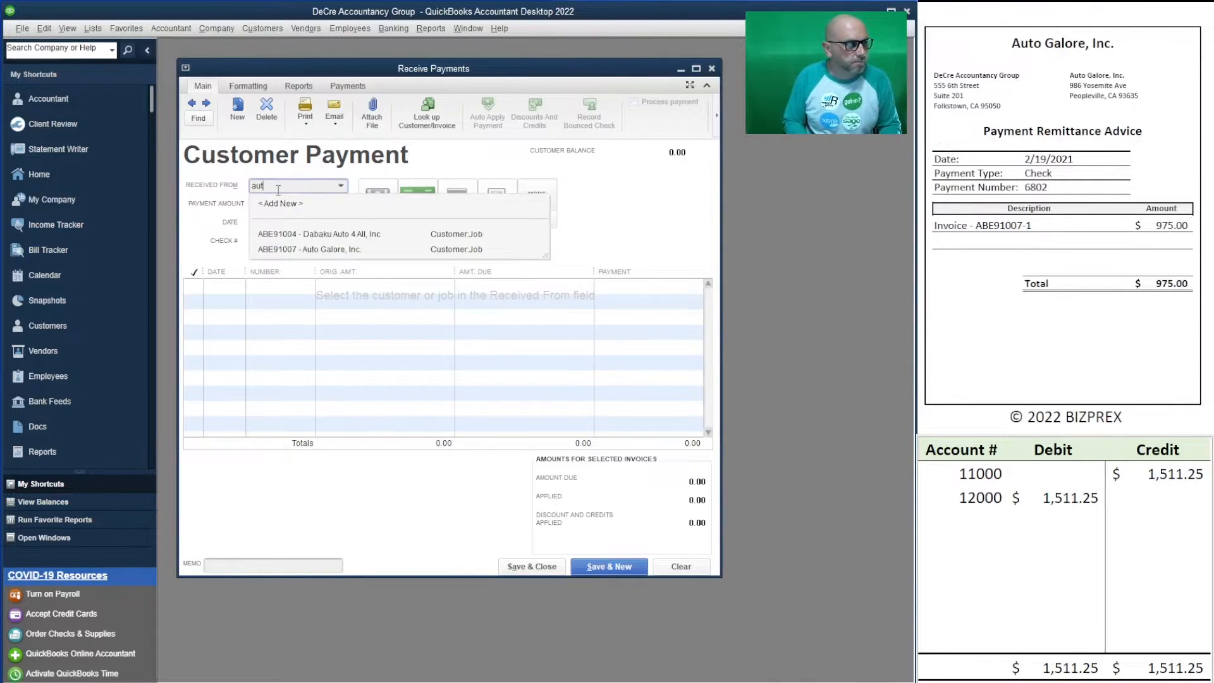
pyautogui.write('t')
pyautogui.click(310, 250)
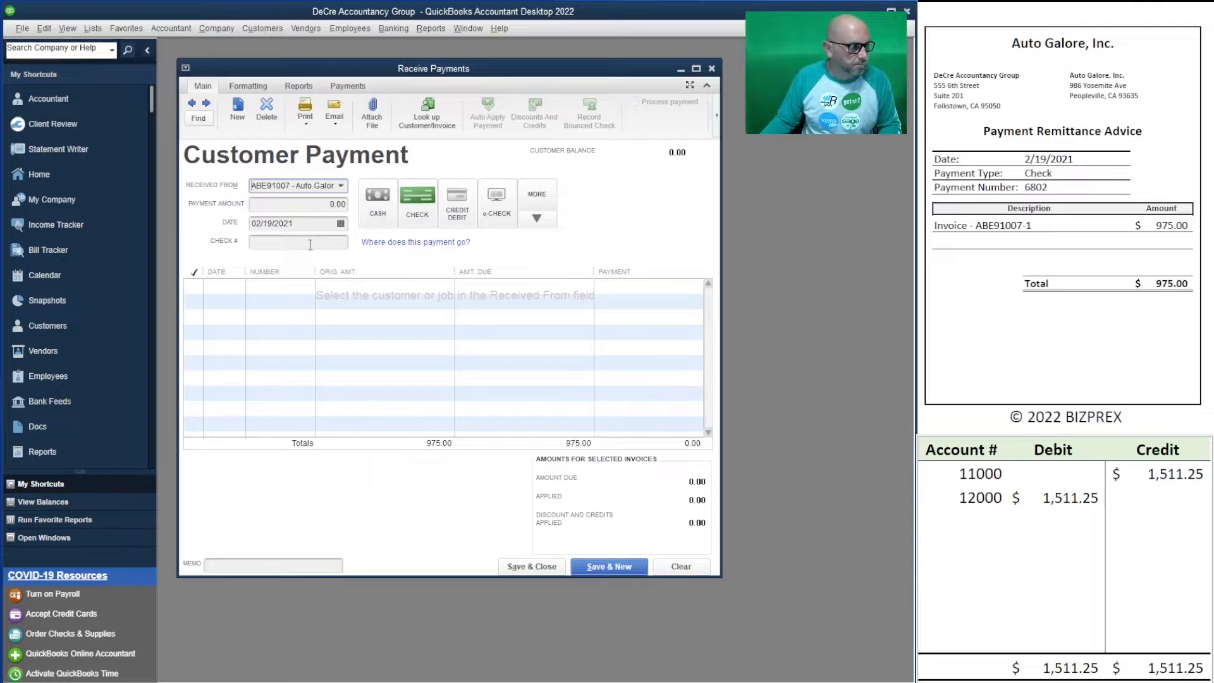
pyautogui.click(319, 203)
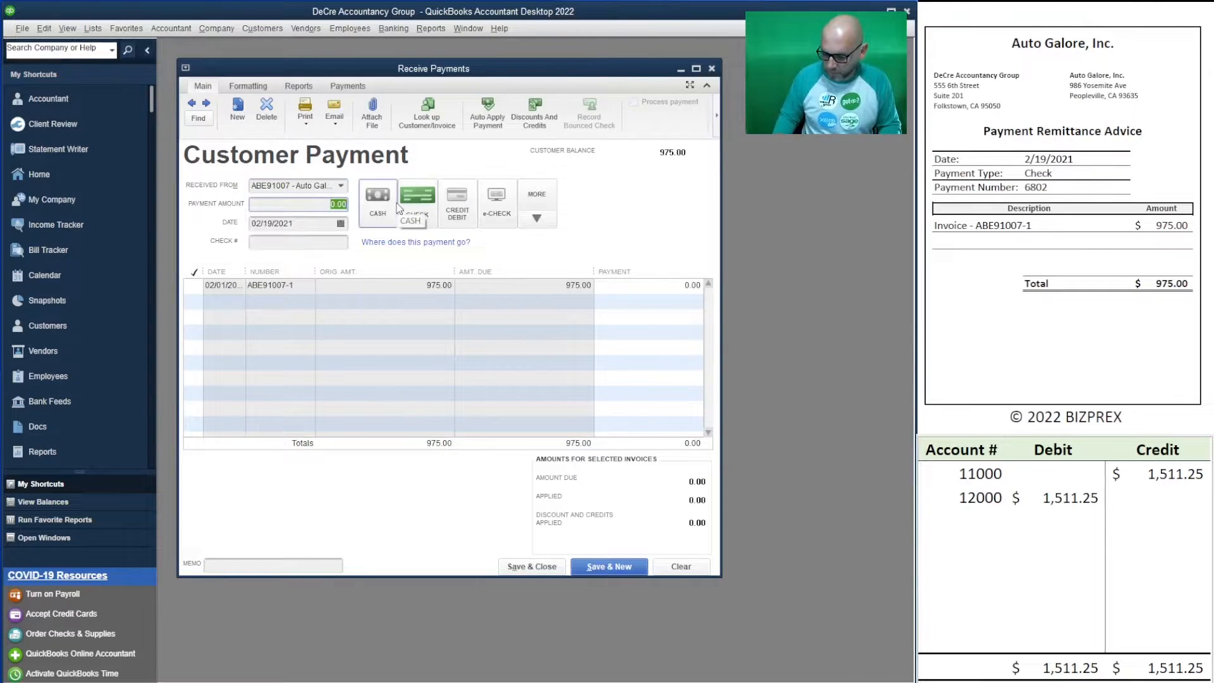
pyautogui.write('975')
pyautogui.click(411, 202)
pyautogui.click(288, 241)
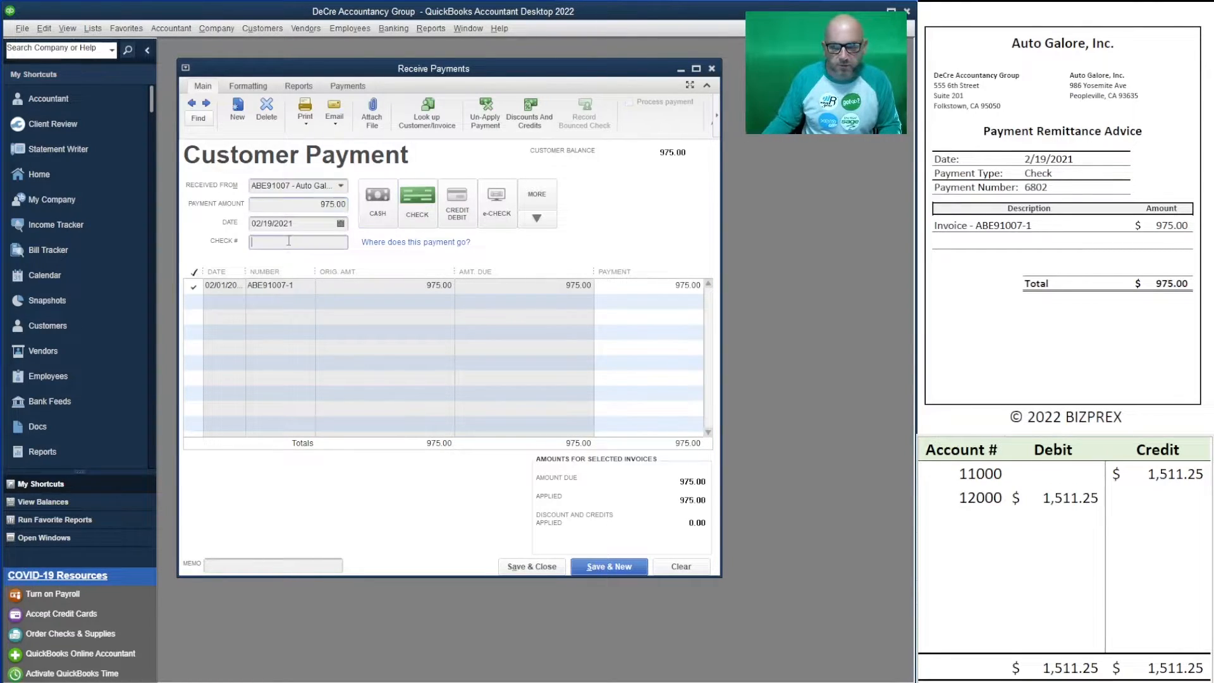
pyautogui.write('6802')
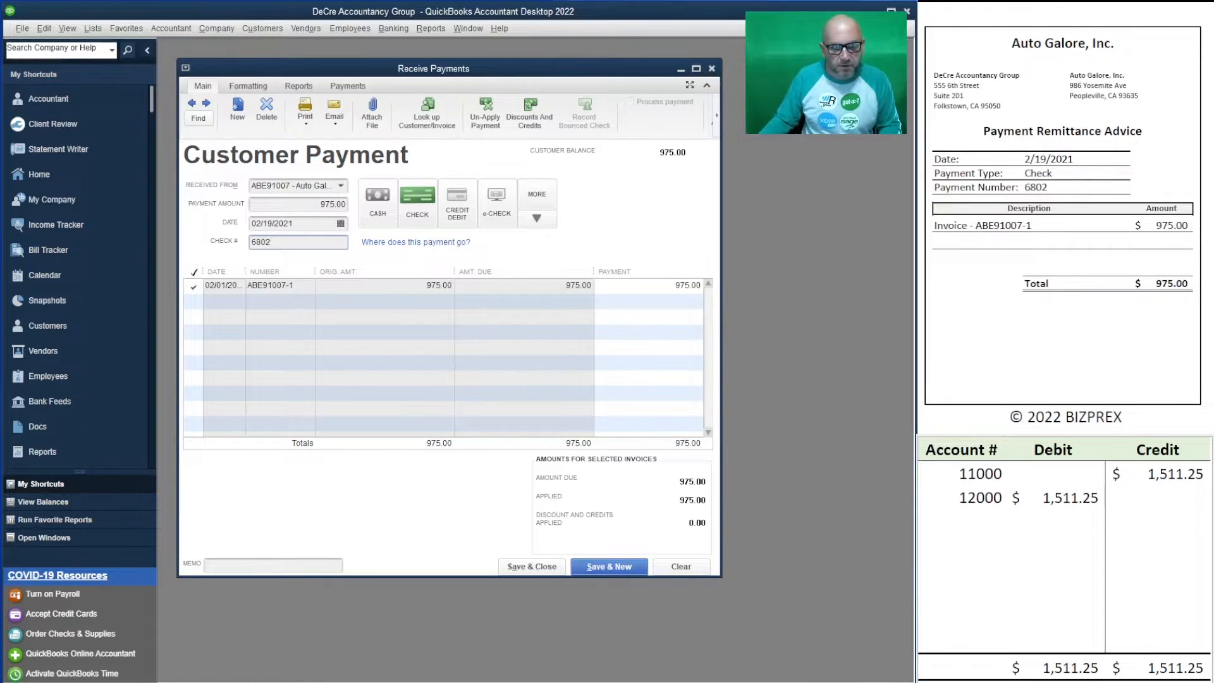
# - Set the worksheet's 11000 credit and 12000 debit to 975.00
pyautogui.click(1156, 473)
pyautogui.write('9')
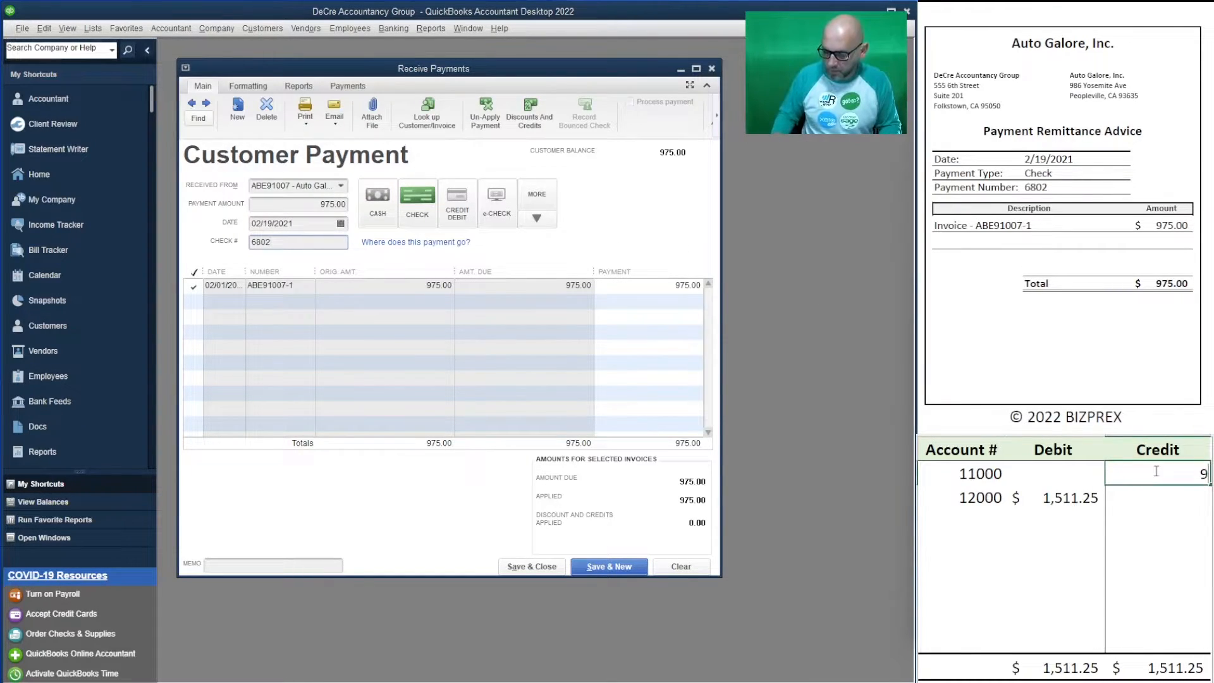
pyautogui.write('75')
pyautogui.press('Return')
pyautogui.press('Left')
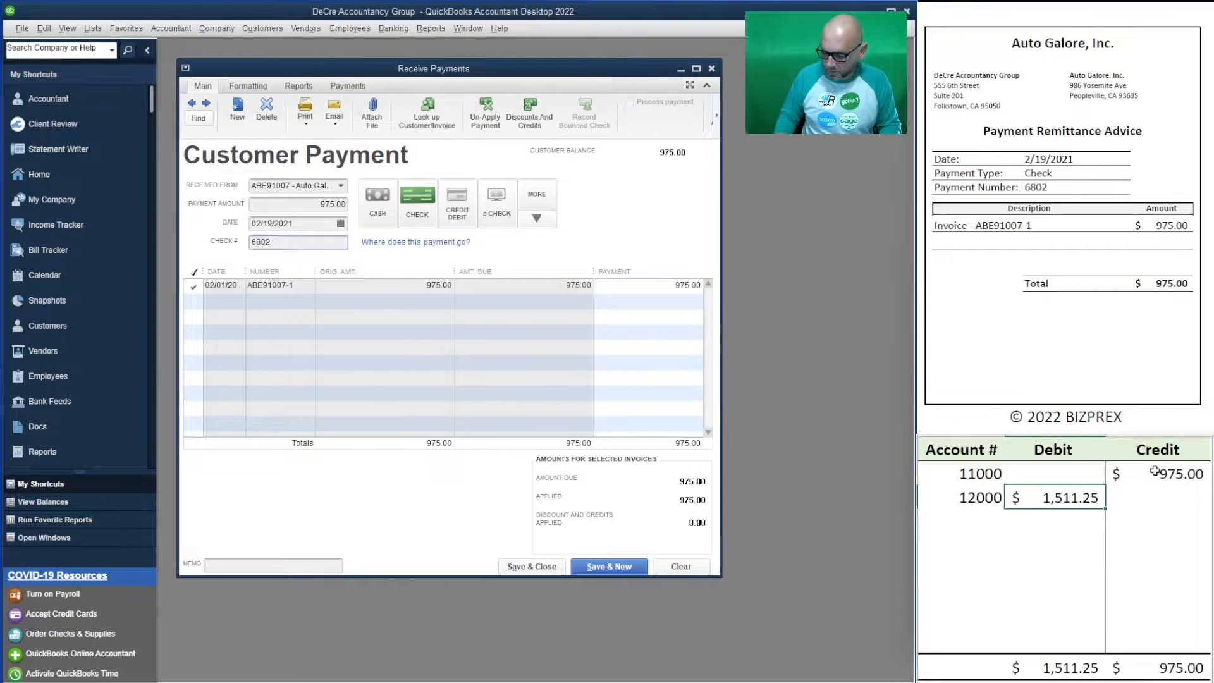
pyautogui.write('975')
pyautogui.press('Return')
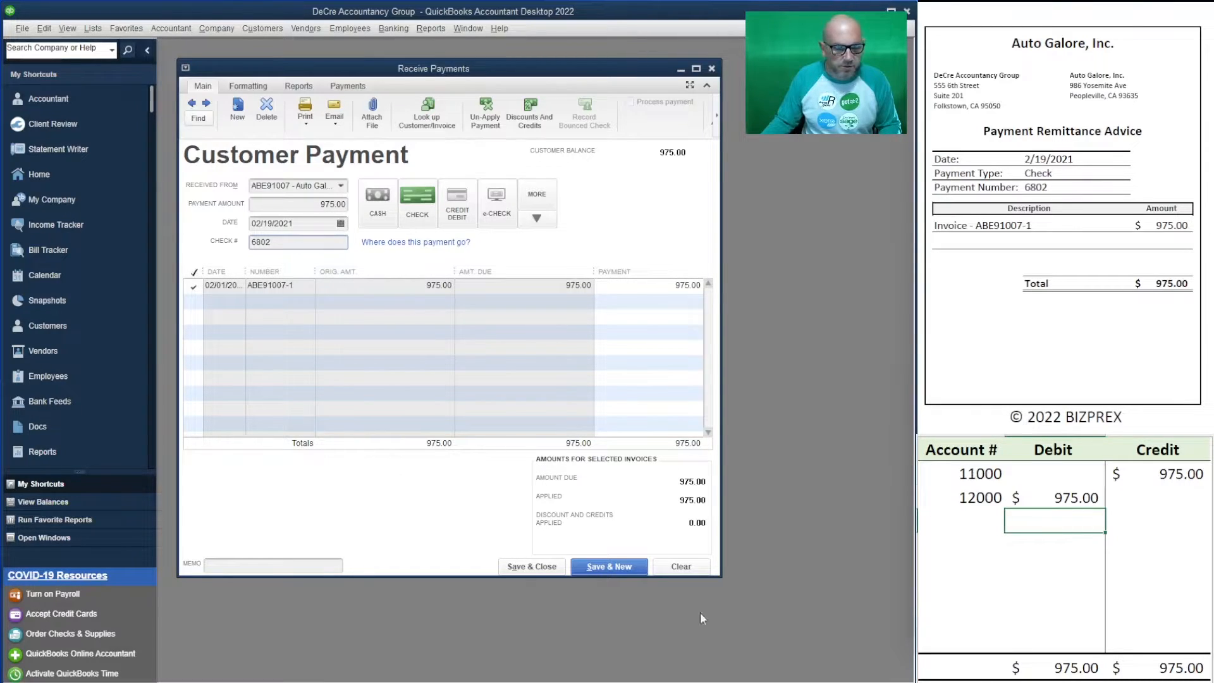
# - Save the Auto Galore payment, then enter Drones Arial Vista's 1,998.75 check 7138
pyautogui.click(626, 567)
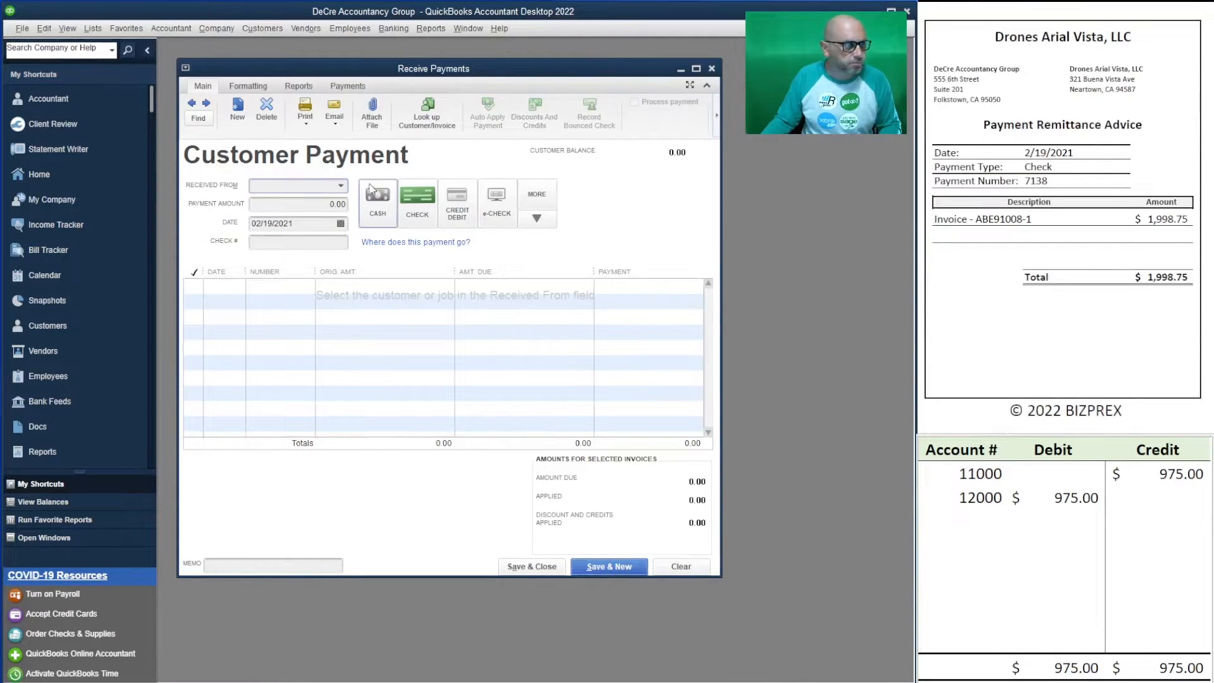
pyautogui.write('dron')
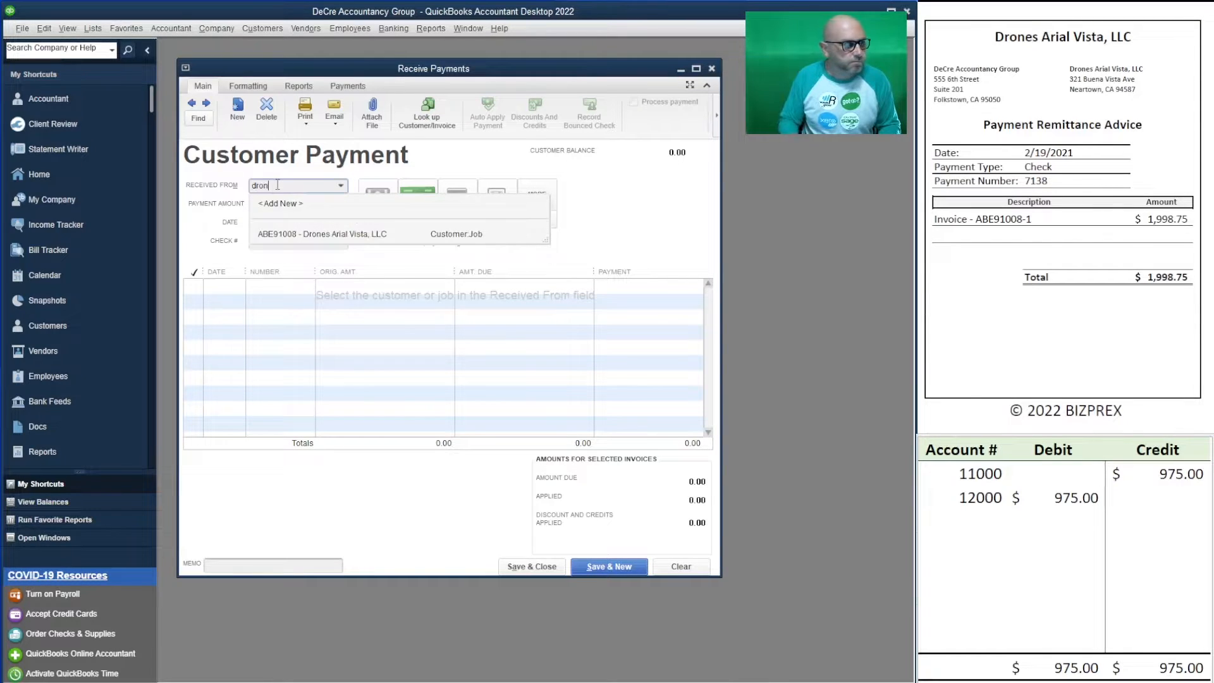
pyautogui.click(297, 234)
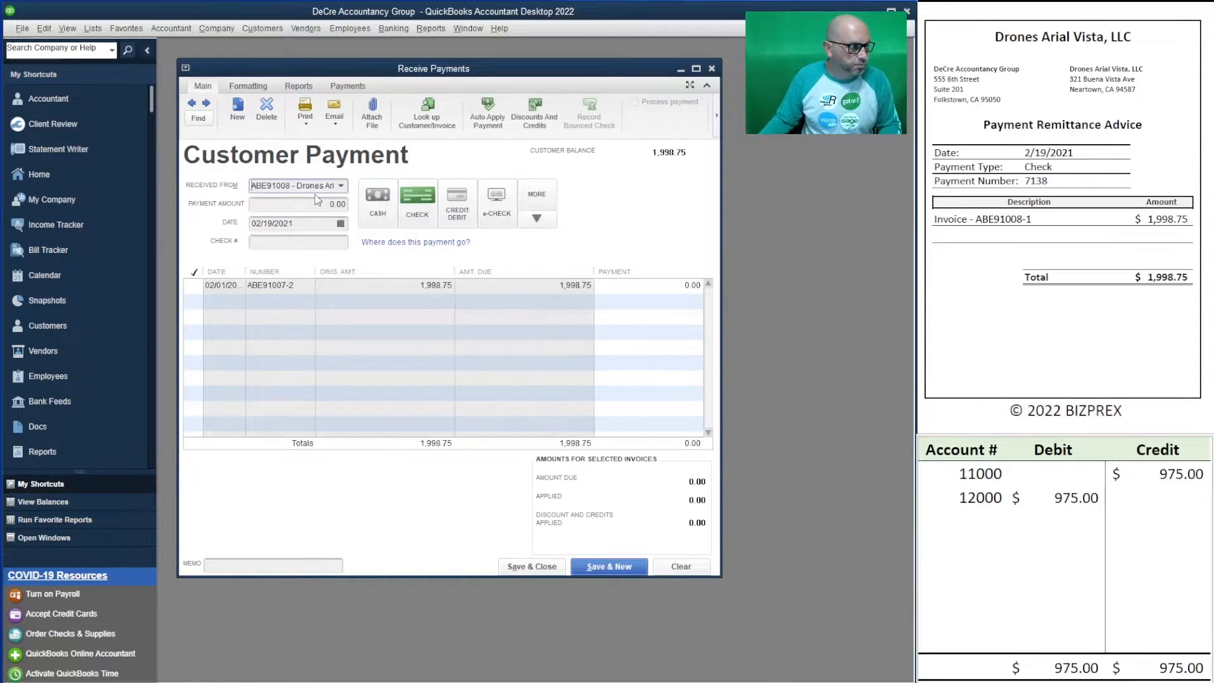
pyautogui.press('Tab')
pyautogui.write('1')
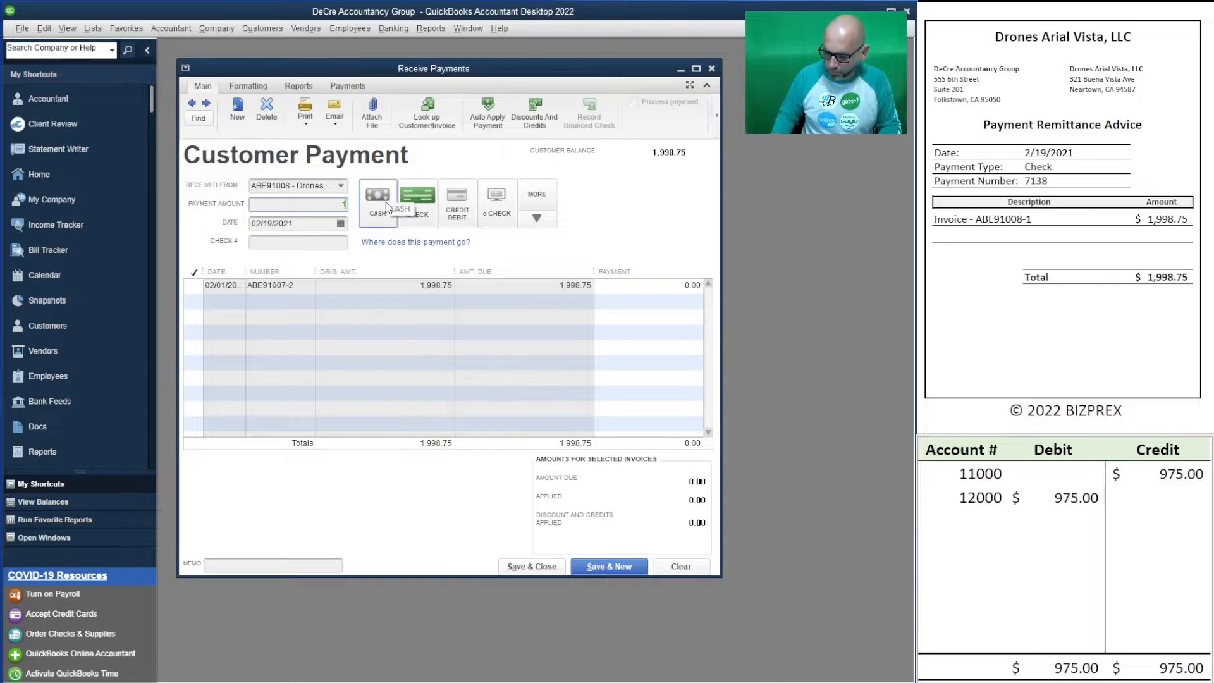
pyautogui.write('998.75')
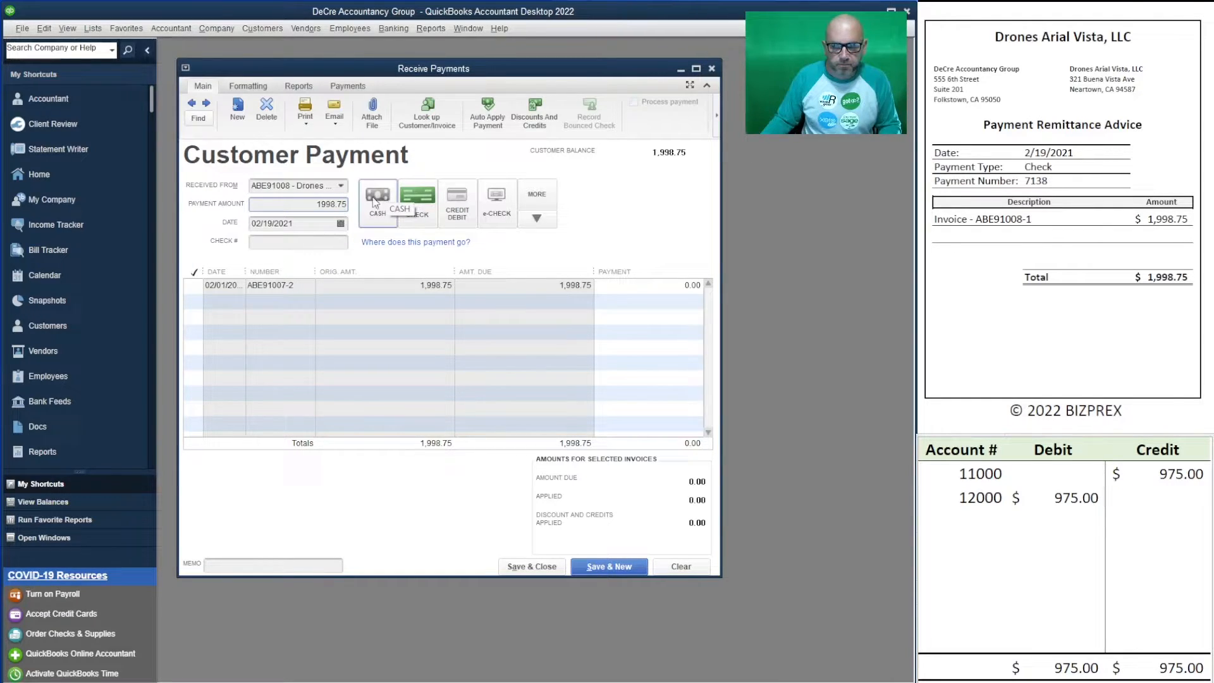
pyautogui.click(417, 200)
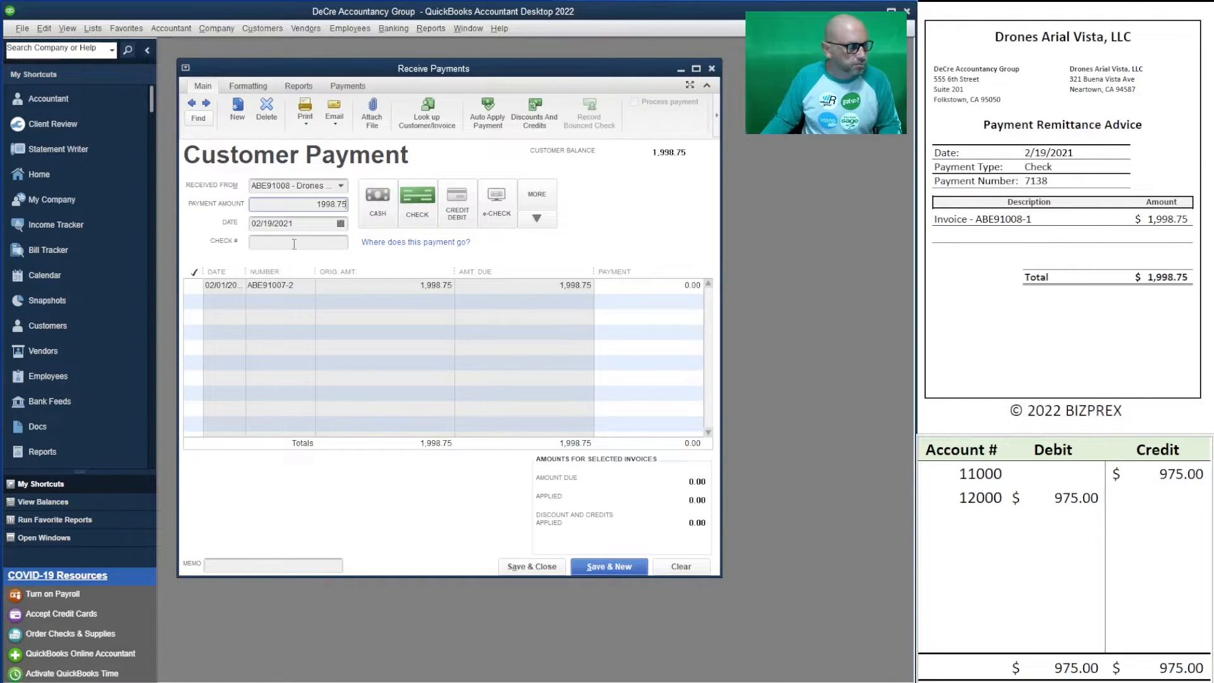
pyautogui.write('7138')
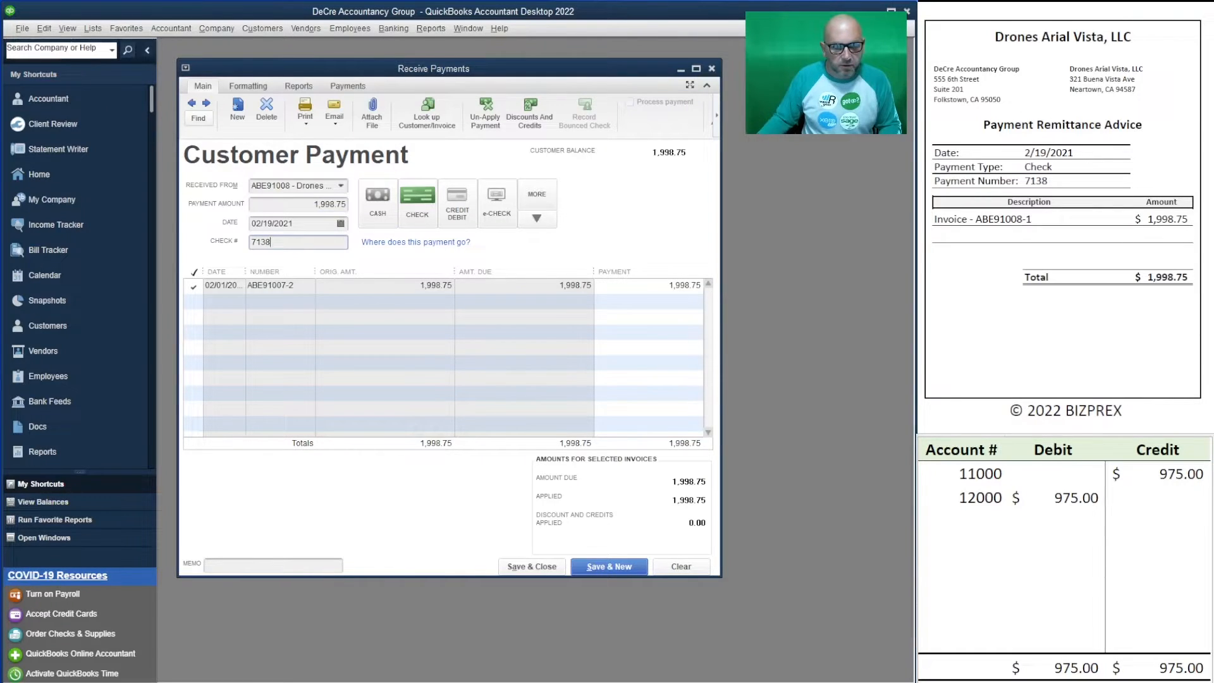
# - Set the worksheet's 12000 debit and 11000 credit to 1,998.75
pyautogui.click(1059, 499)
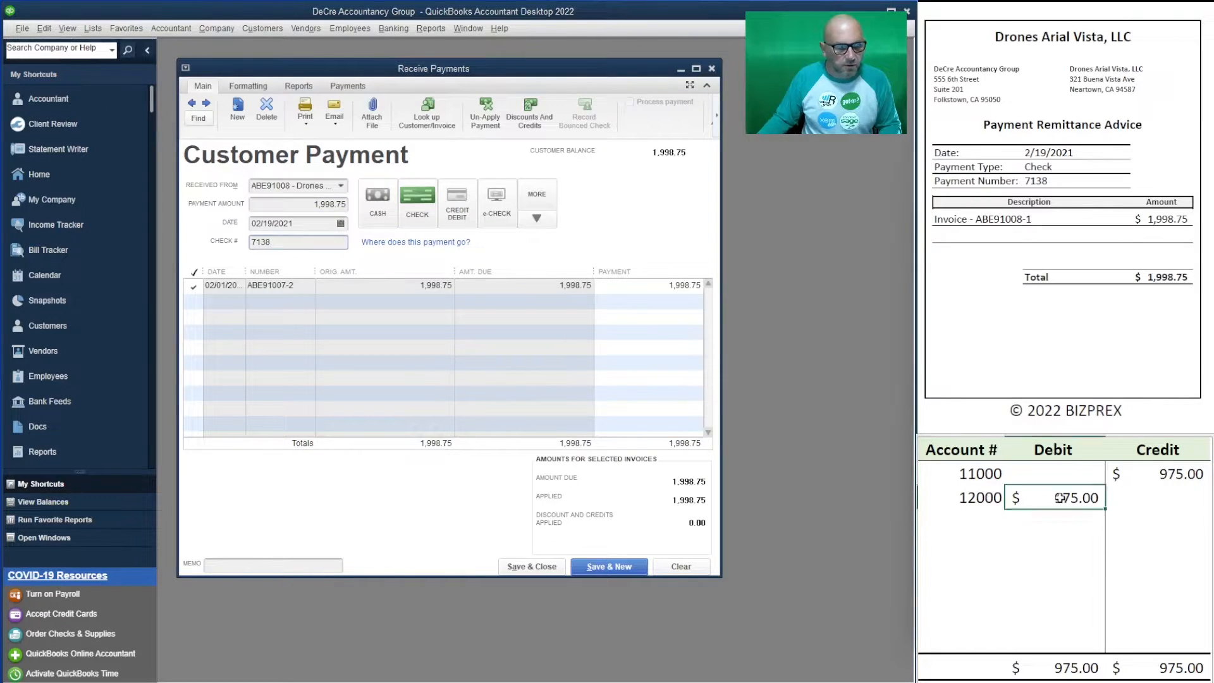
pyautogui.write('198')
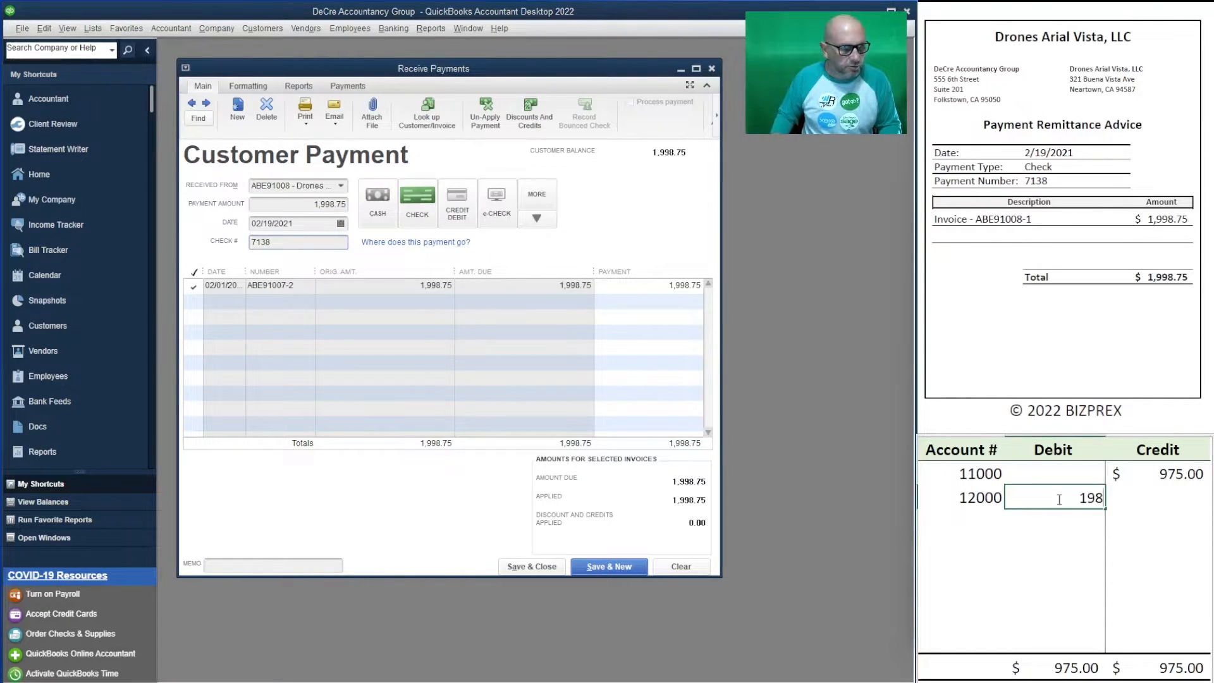
pyautogui.press('BackSpace')
pyautogui.write('98.75')
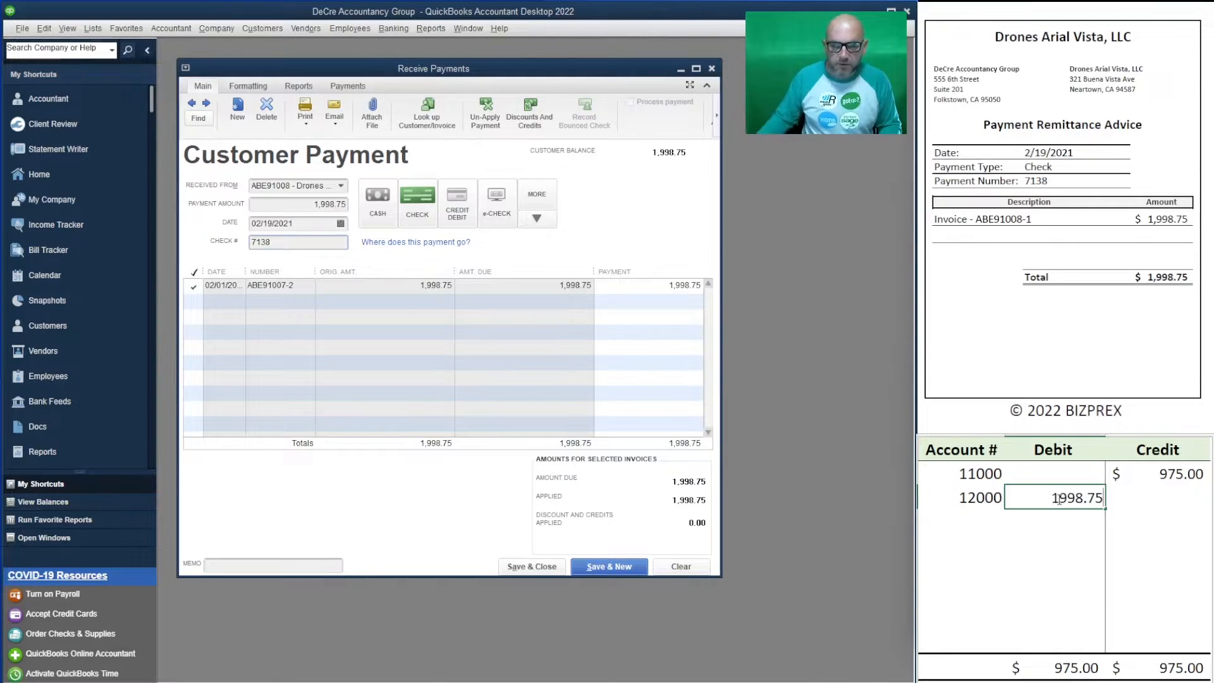
pyautogui.click(1141, 465)
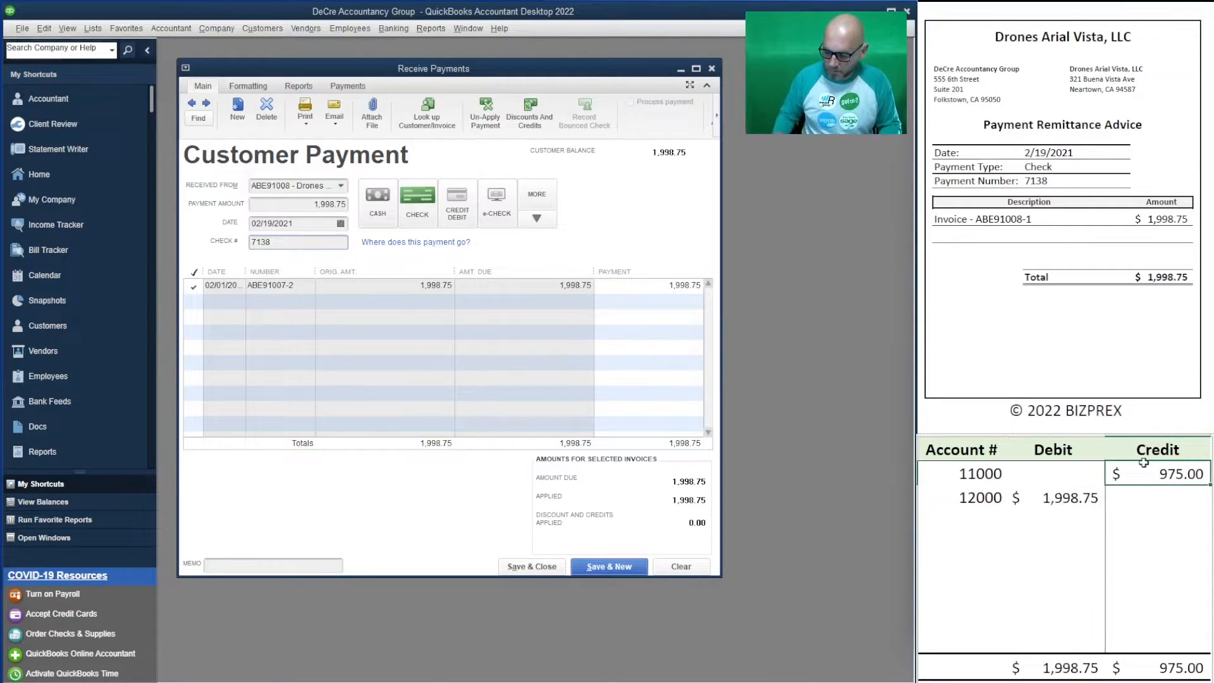
pyautogui.write('1,998.75')
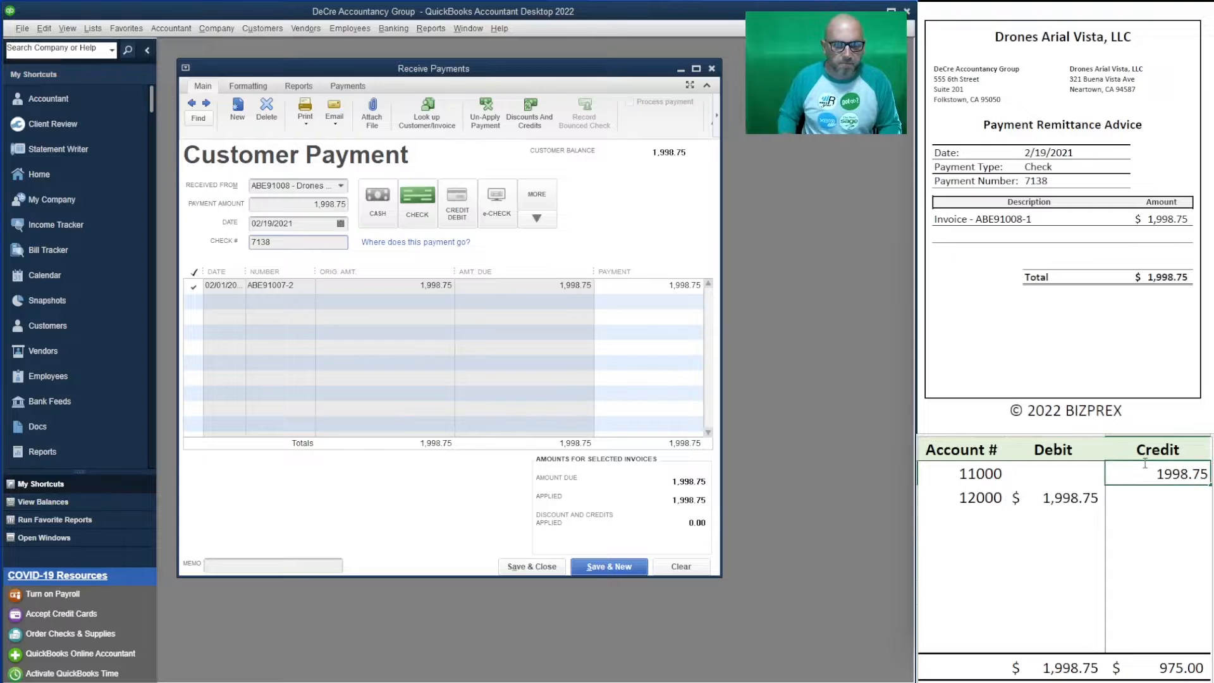
pyautogui.press('Return')
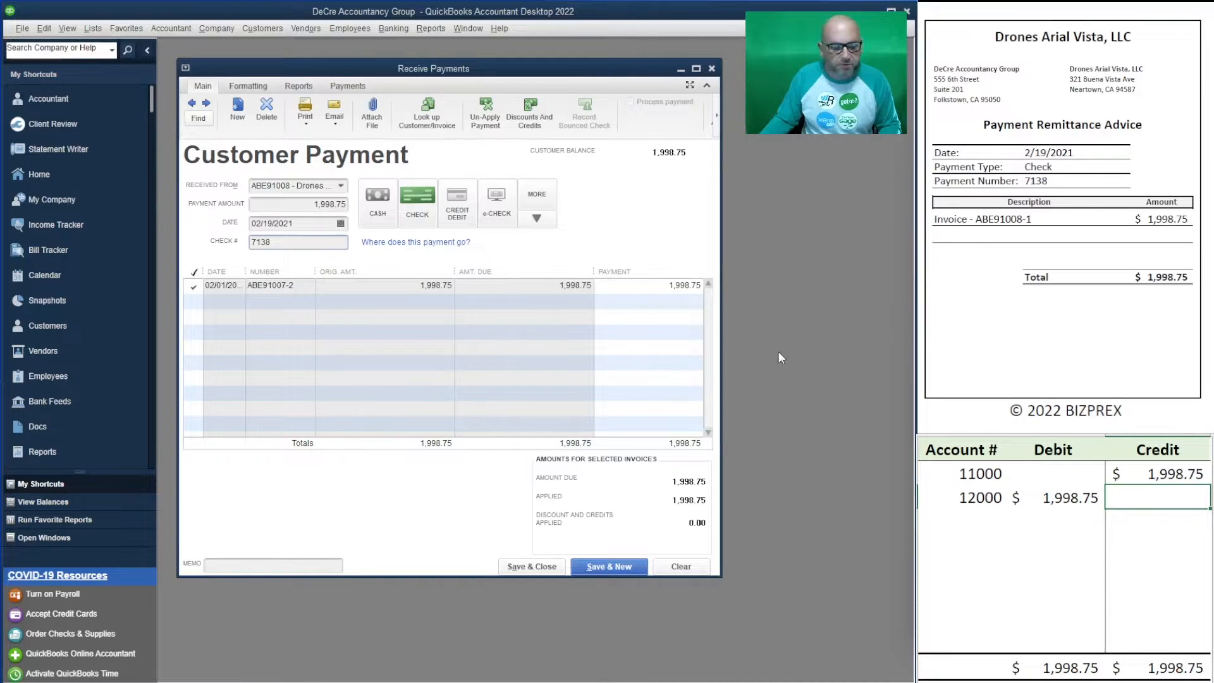
# - Save the Drones payment, then enter Glamour Cosmetics' 633.75 payment with check 7666
pyautogui.click(623, 565)
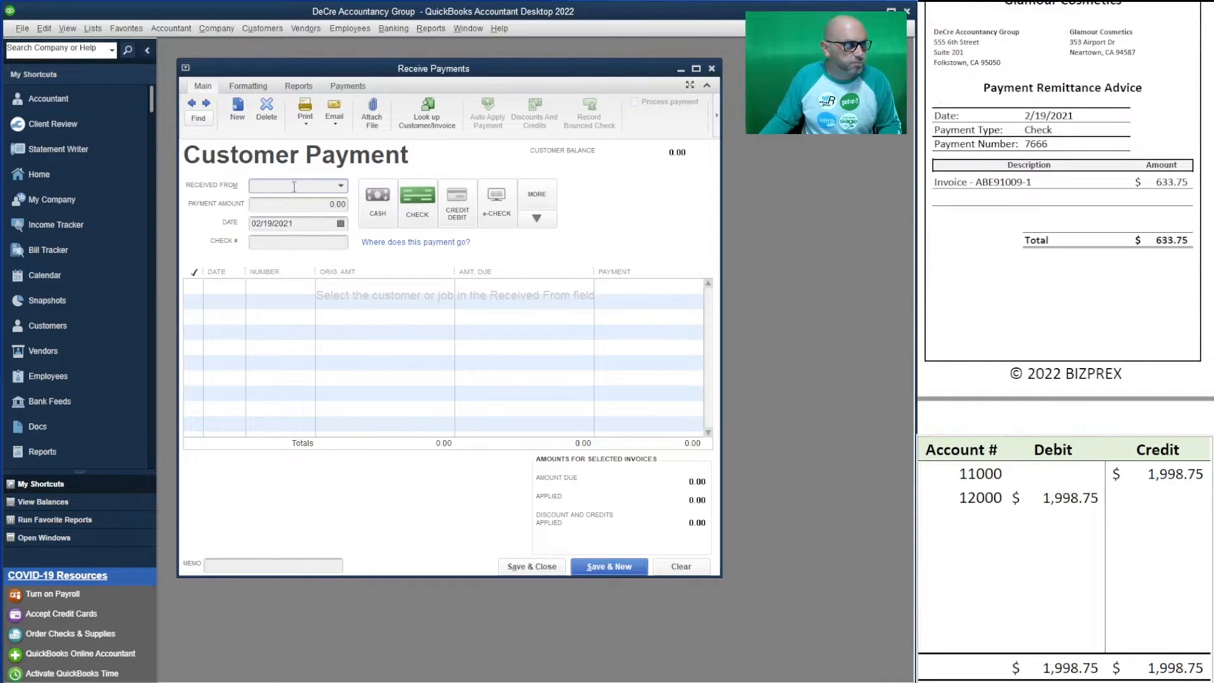
pyautogui.write('gla')
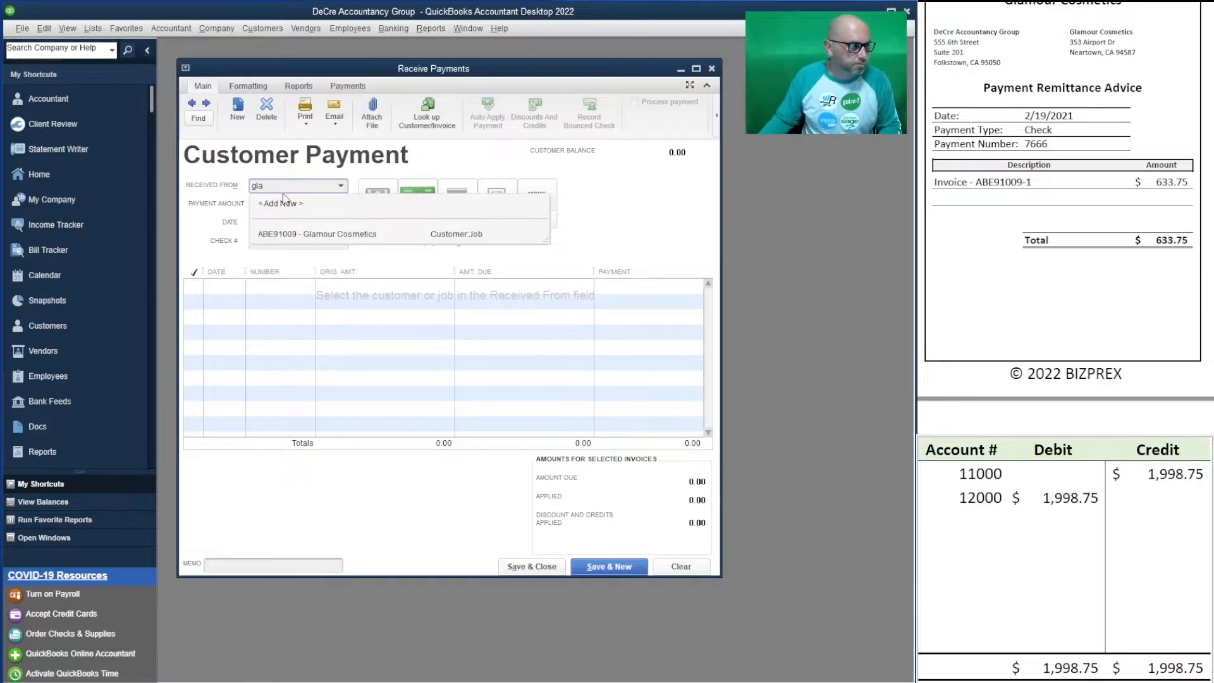
pyautogui.click(355, 234)
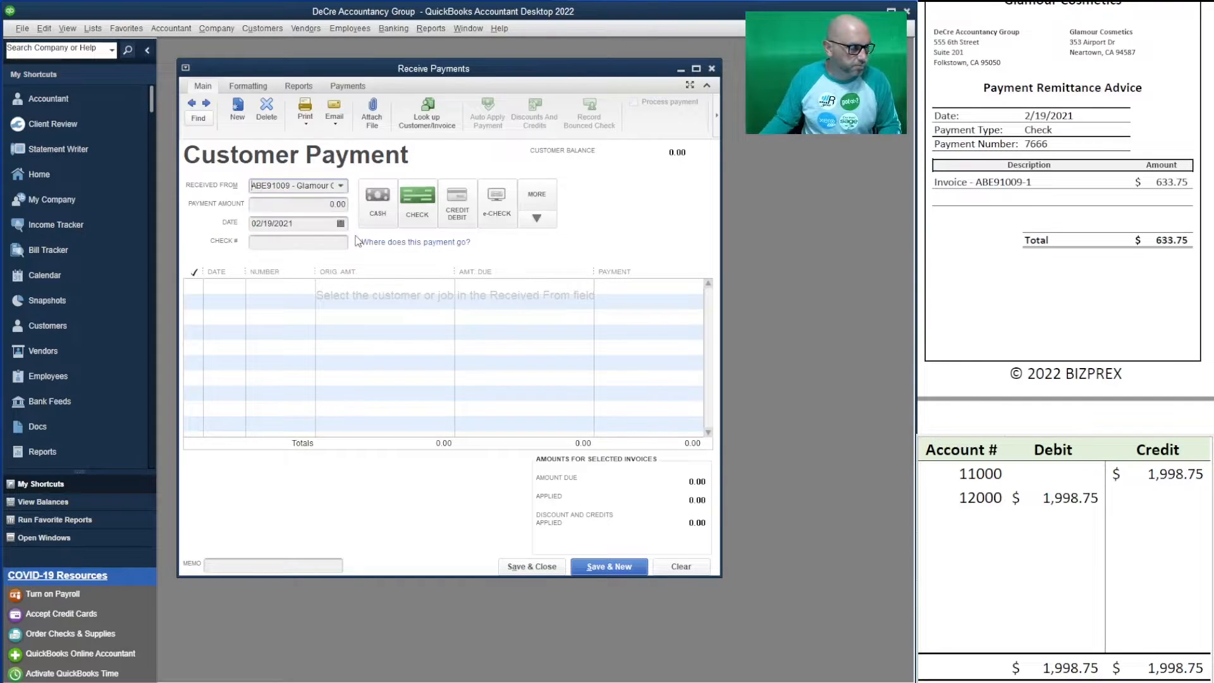
pyautogui.moveTo(307, 202); pyautogui.dragTo(371, 201)
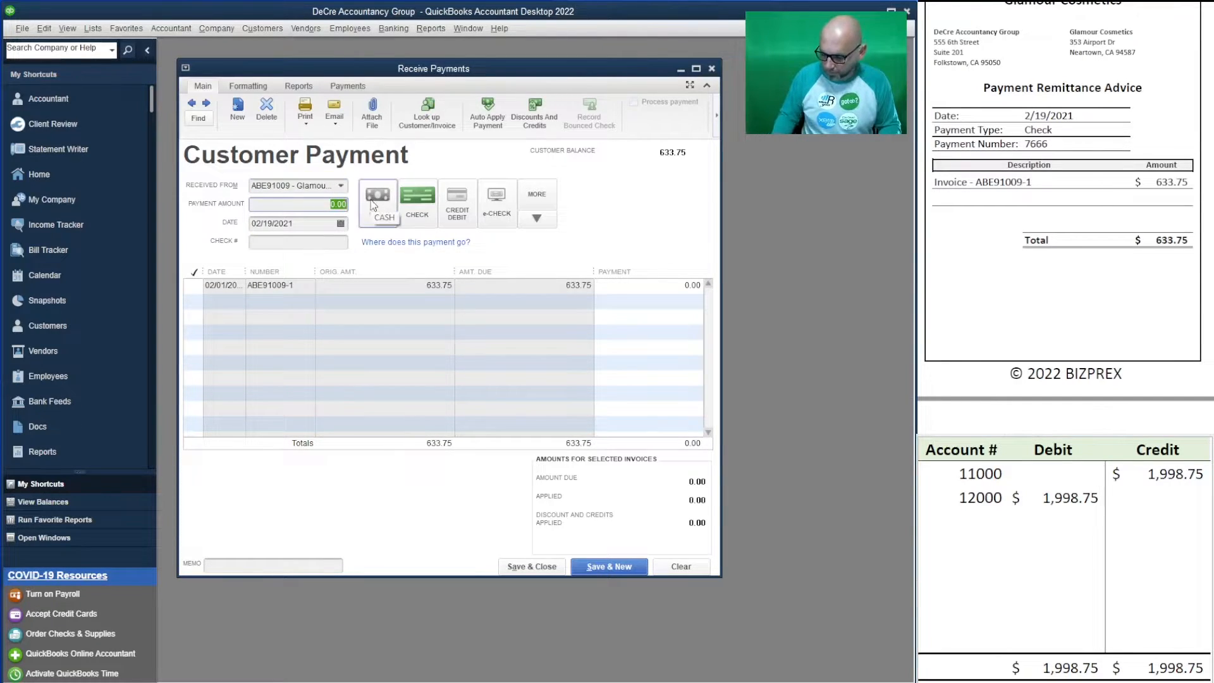
pyautogui.write('633.75')
pyautogui.press('Tab')
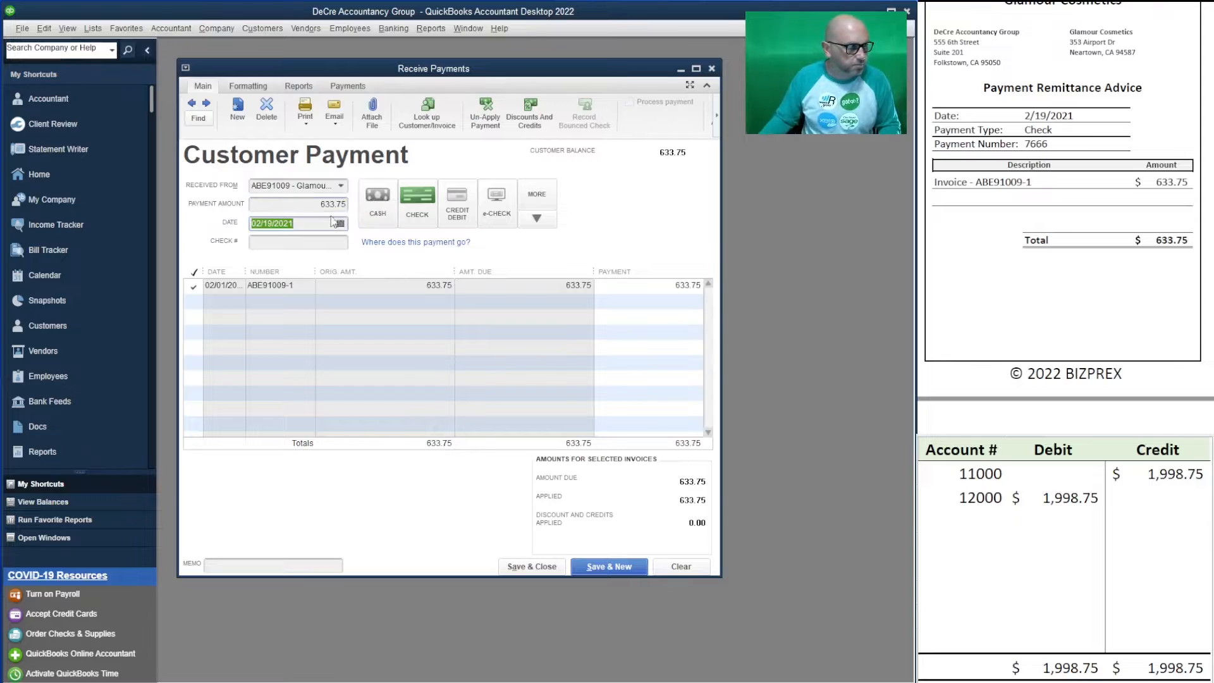
pyautogui.click(295, 243)
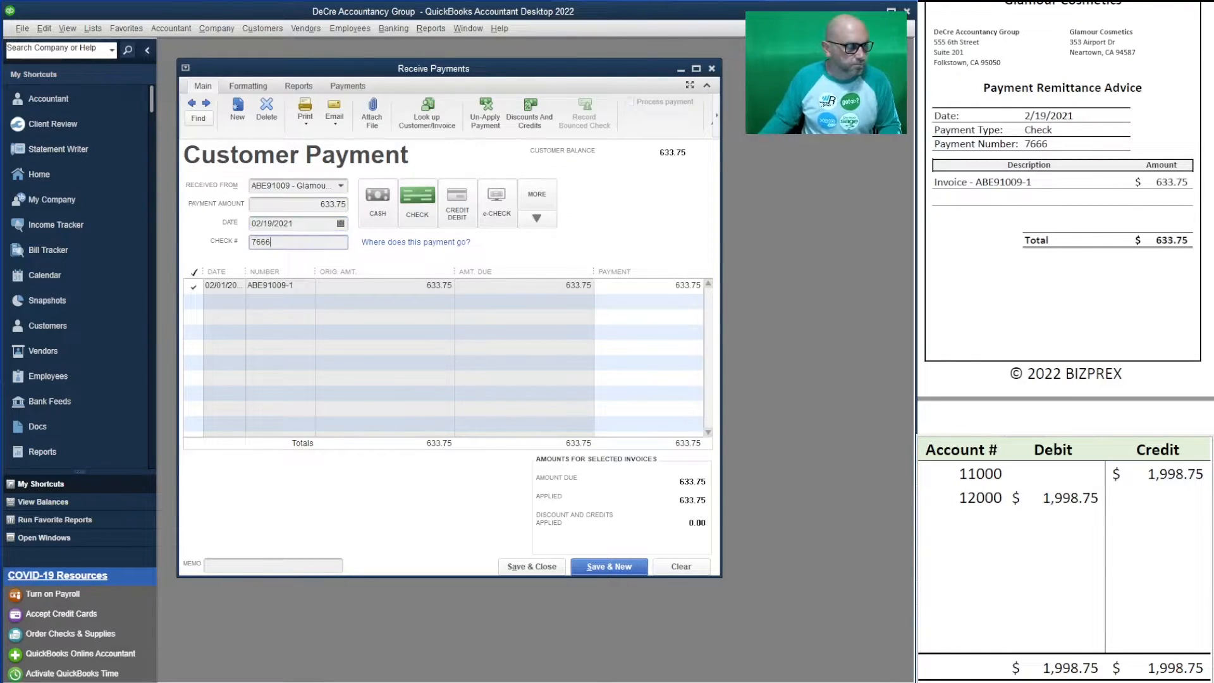
# - Set the worksheet's 12000 debit and 11000 credit to 633.75, then save the payment
pyautogui.click(1066, 498)
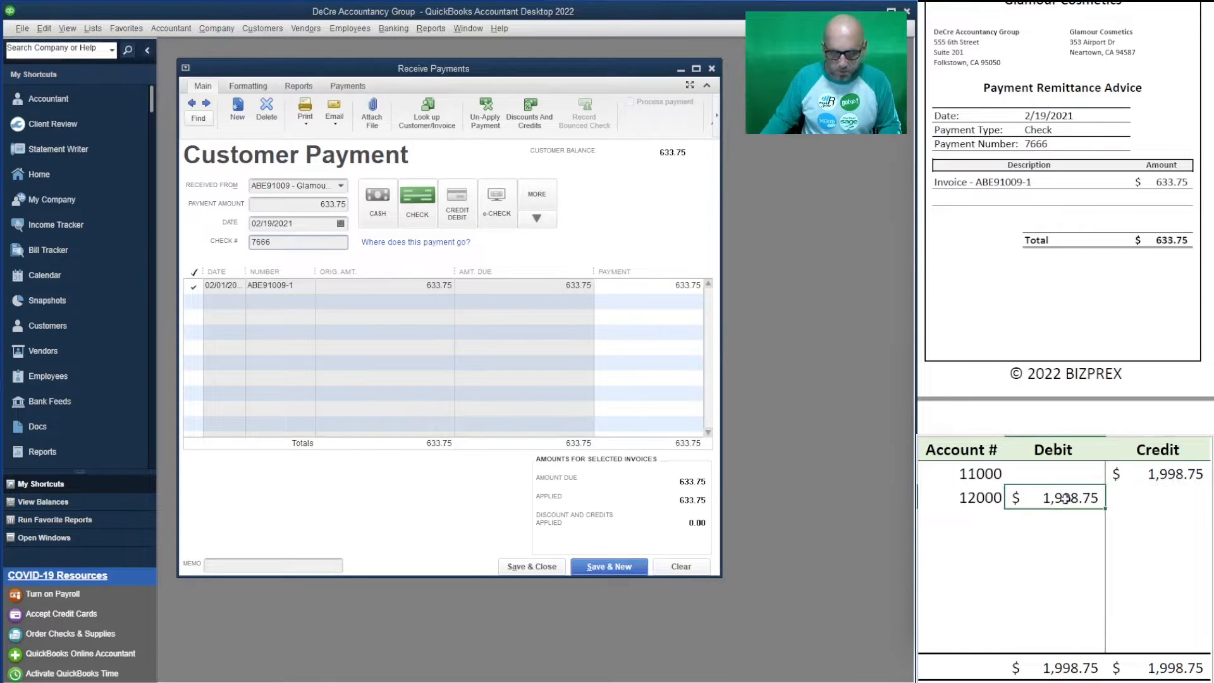
pyautogui.write('633.75')
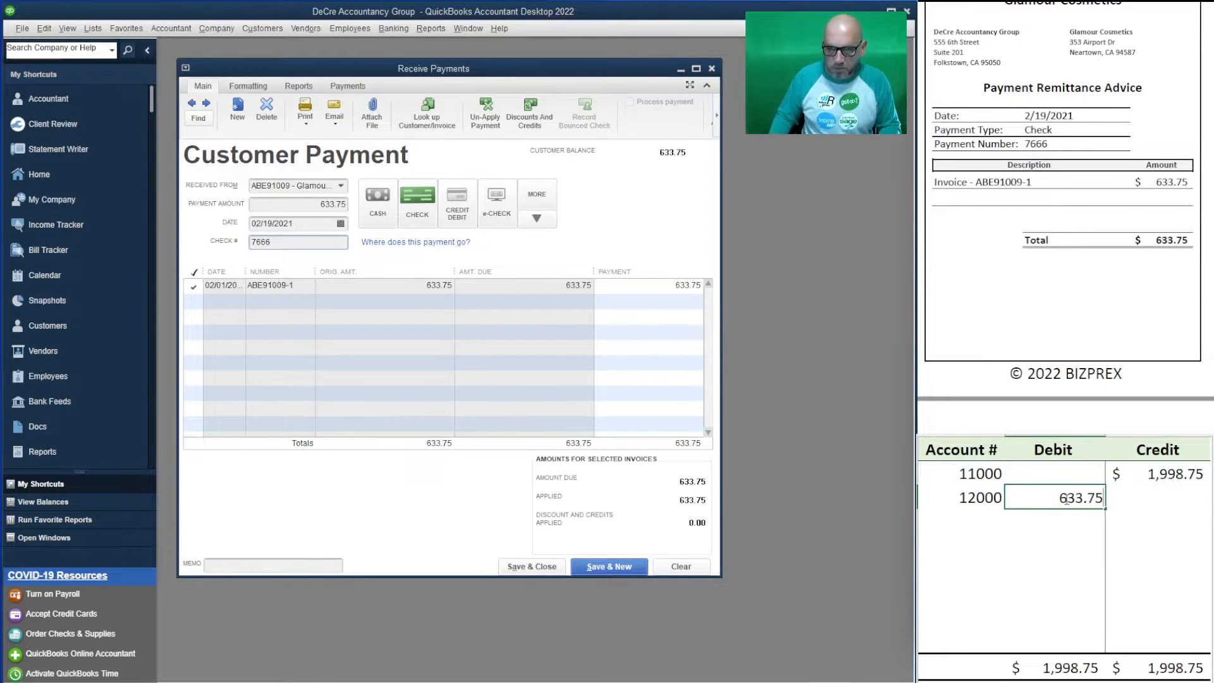
pyautogui.click(1155, 471)
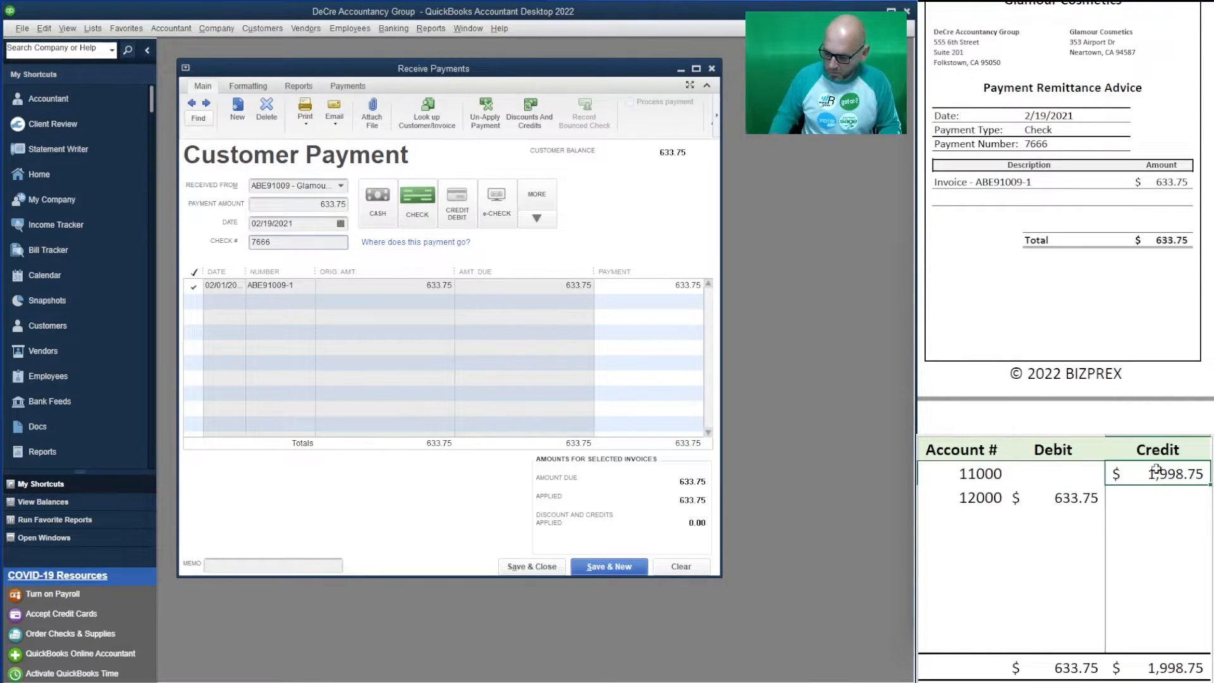
pyautogui.write('633.75')
pyautogui.press('Return')
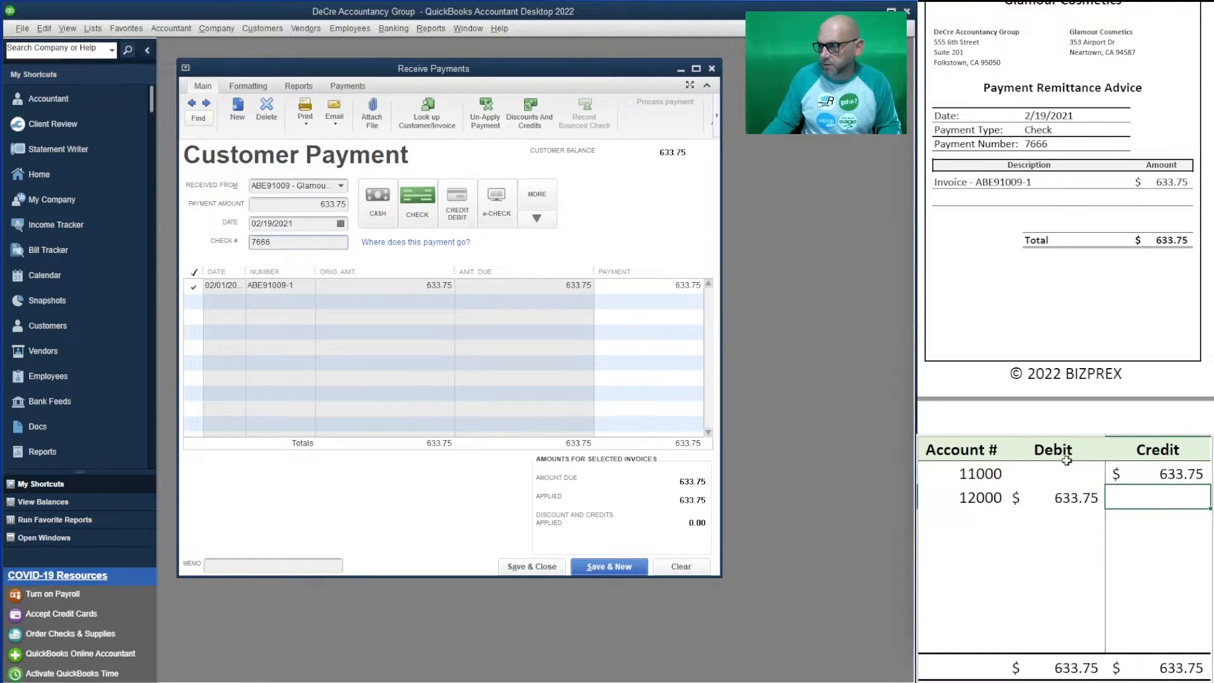
pyautogui.click(630, 568)
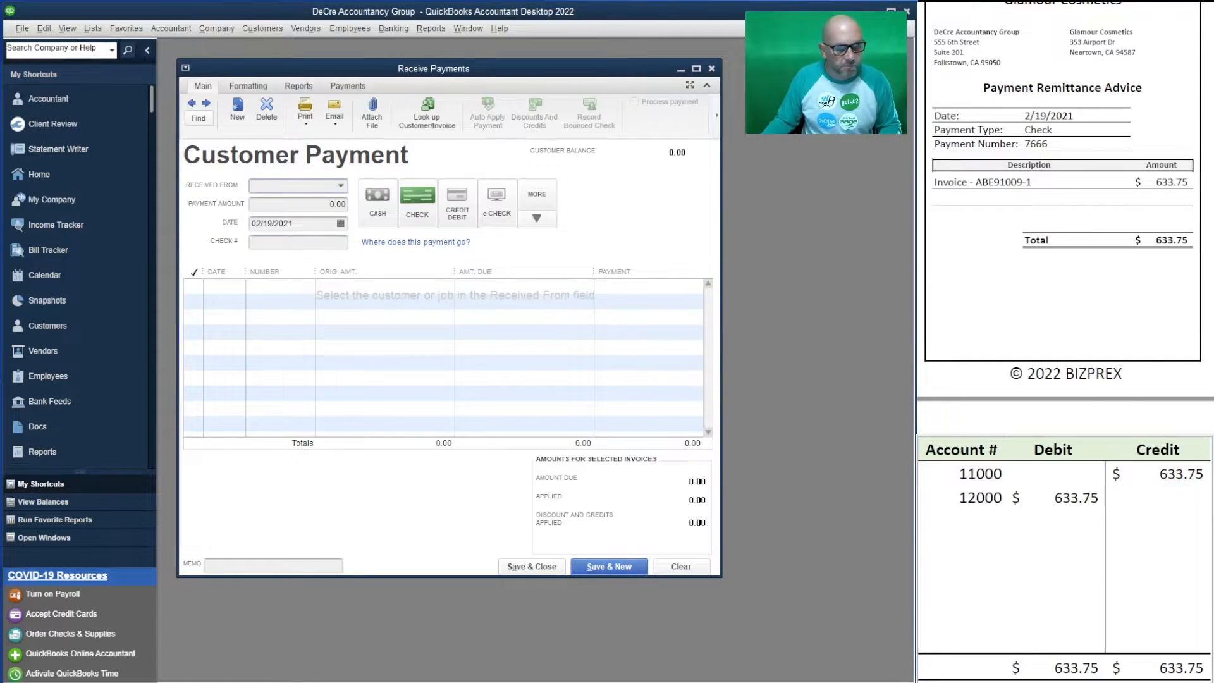
# - Enter TriCounty Medical Group's 1,608.75 payment with check number 8050, applied to invoice ABE91010-1
pyautogui.scroll(-6, 1062, 217)
pyautogui.scroll(1, 1063, 217)
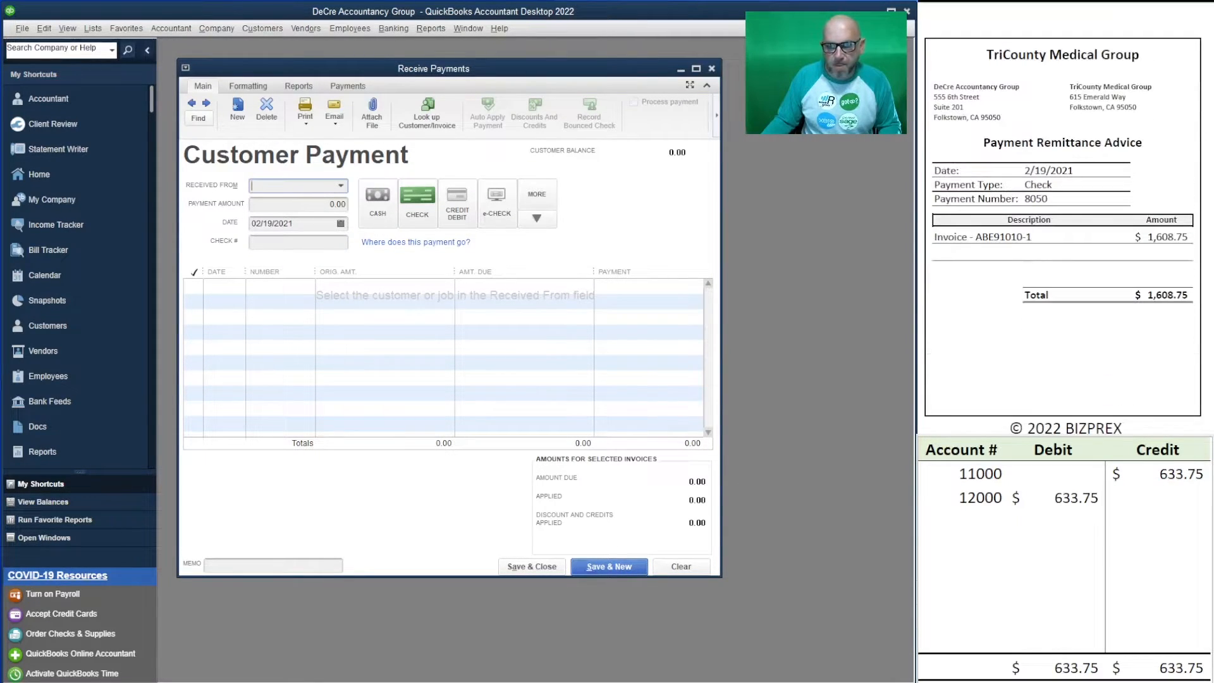
pyautogui.write('tri')
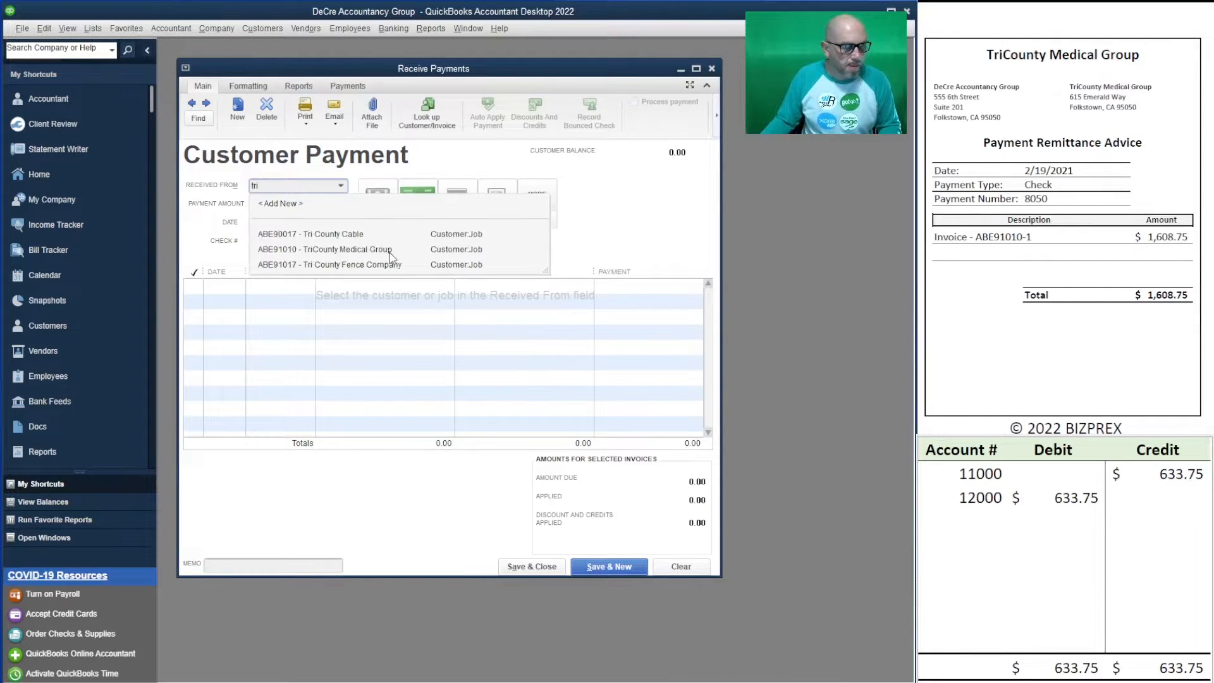
pyautogui.click(390, 251)
pyautogui.press('Tab')
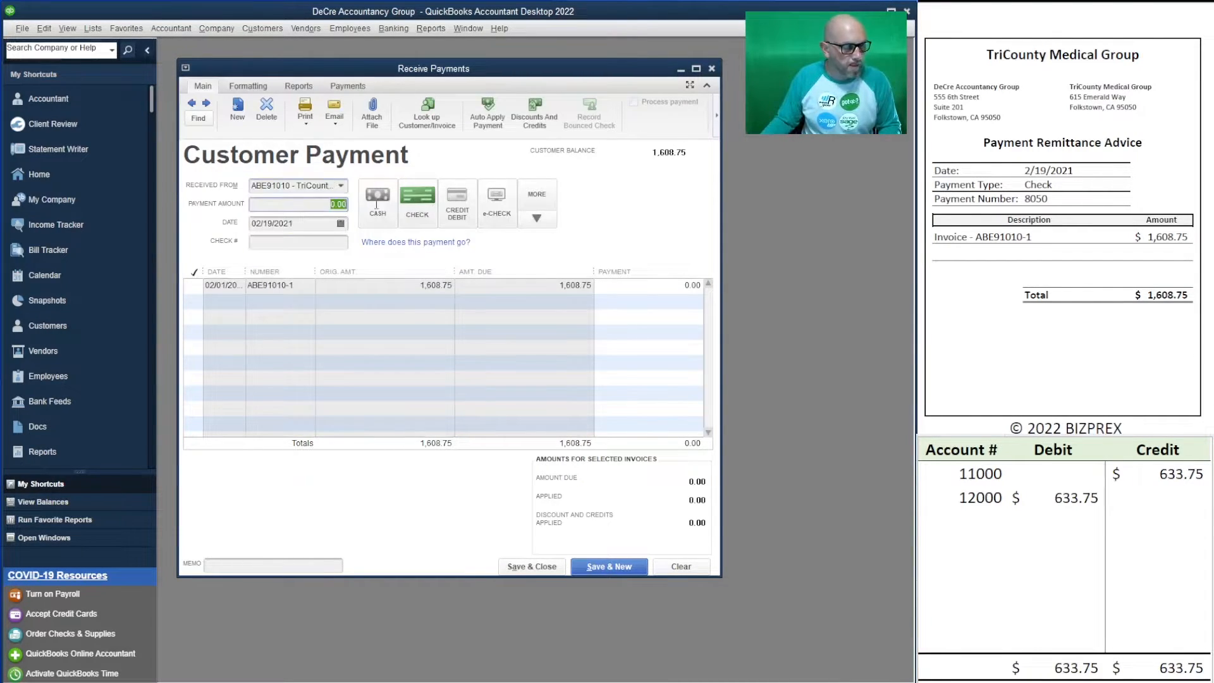
pyautogui.write('1,')
pyautogui.write('608')
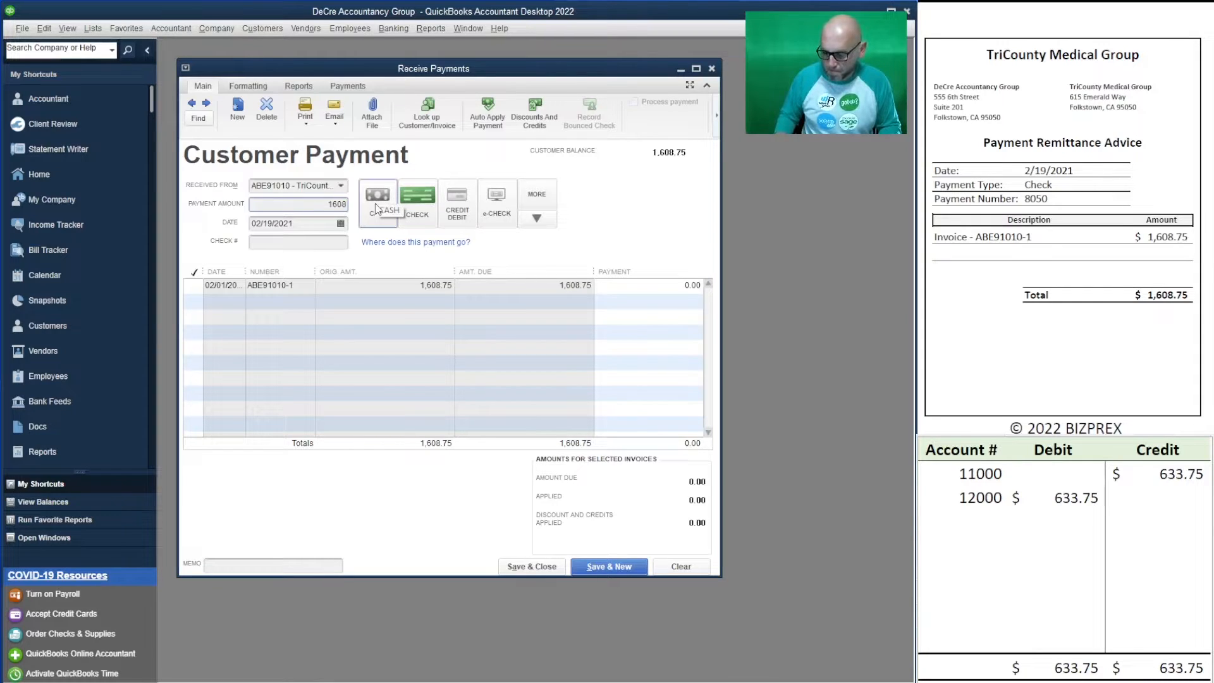
pyautogui.write('.75')
pyautogui.press('Tab')
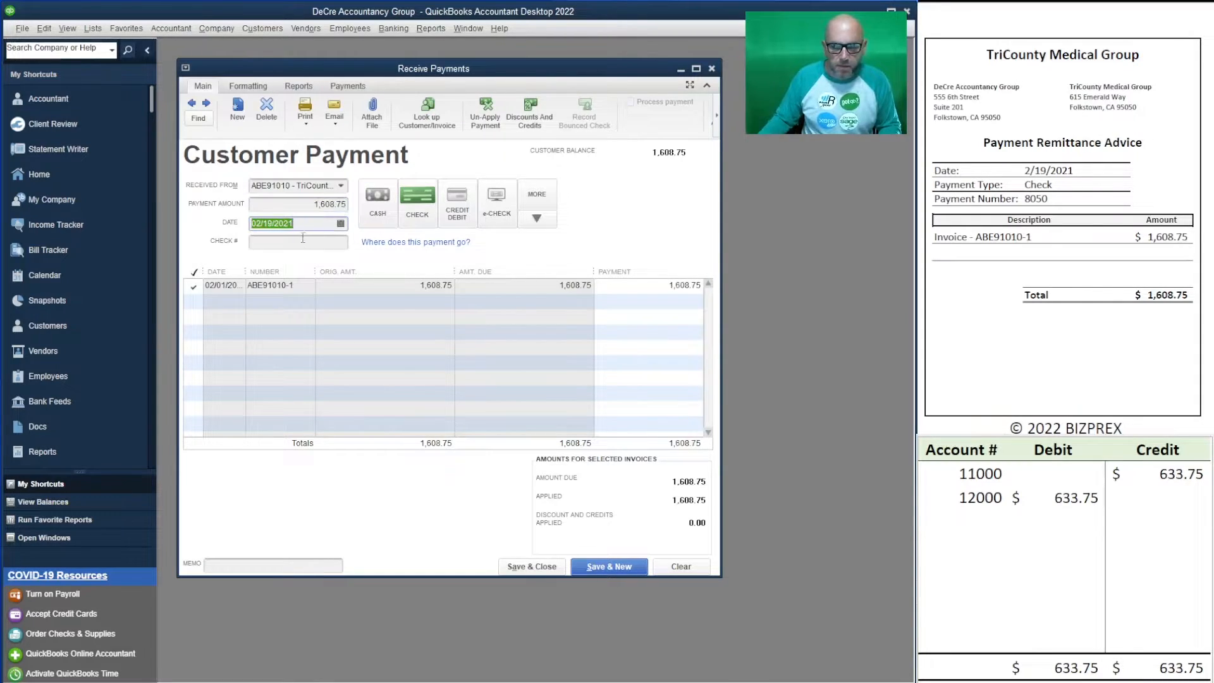
pyautogui.click(301, 240)
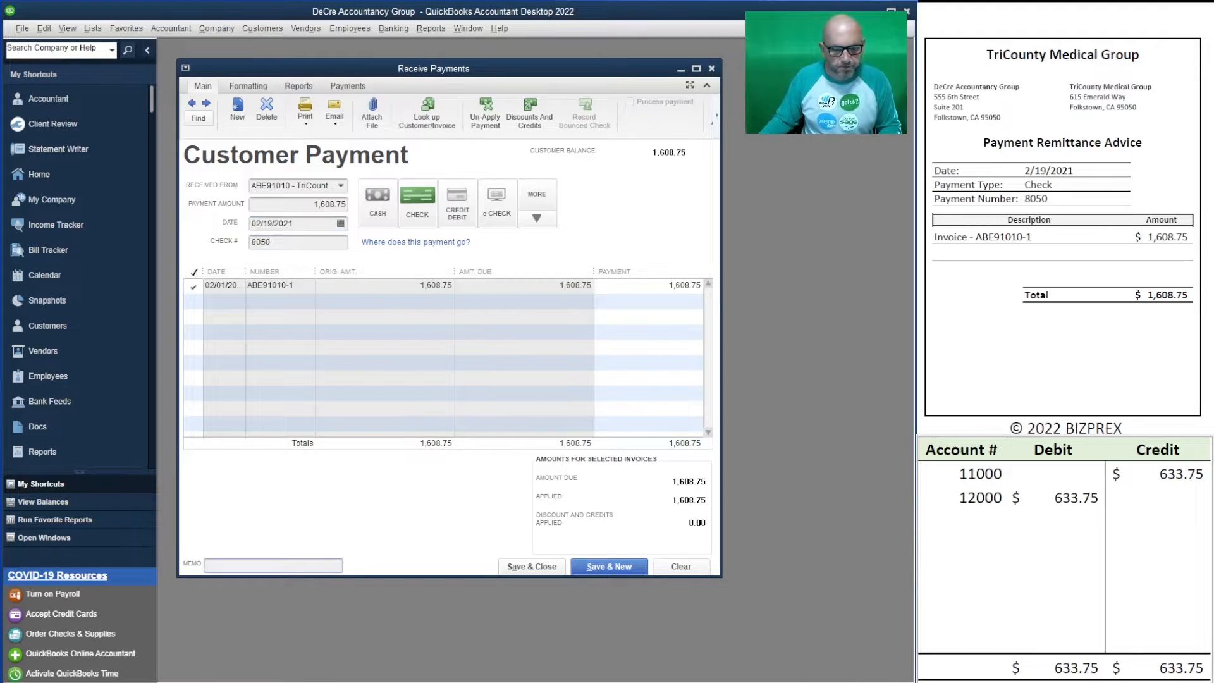
# - Set the worksheet's 12000 debit and 11000 credit to 1,608.75, then save the payment
pyautogui.click(1066, 500)
pyautogui.write('1608.75')
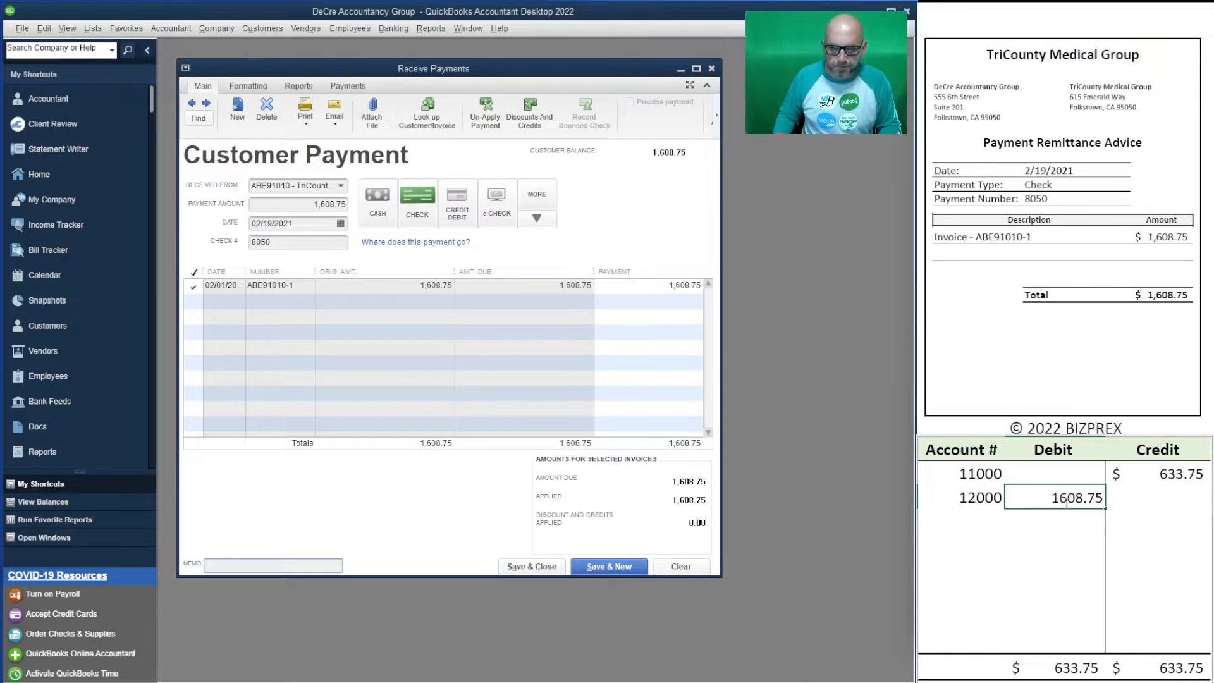
pyautogui.press('Up')
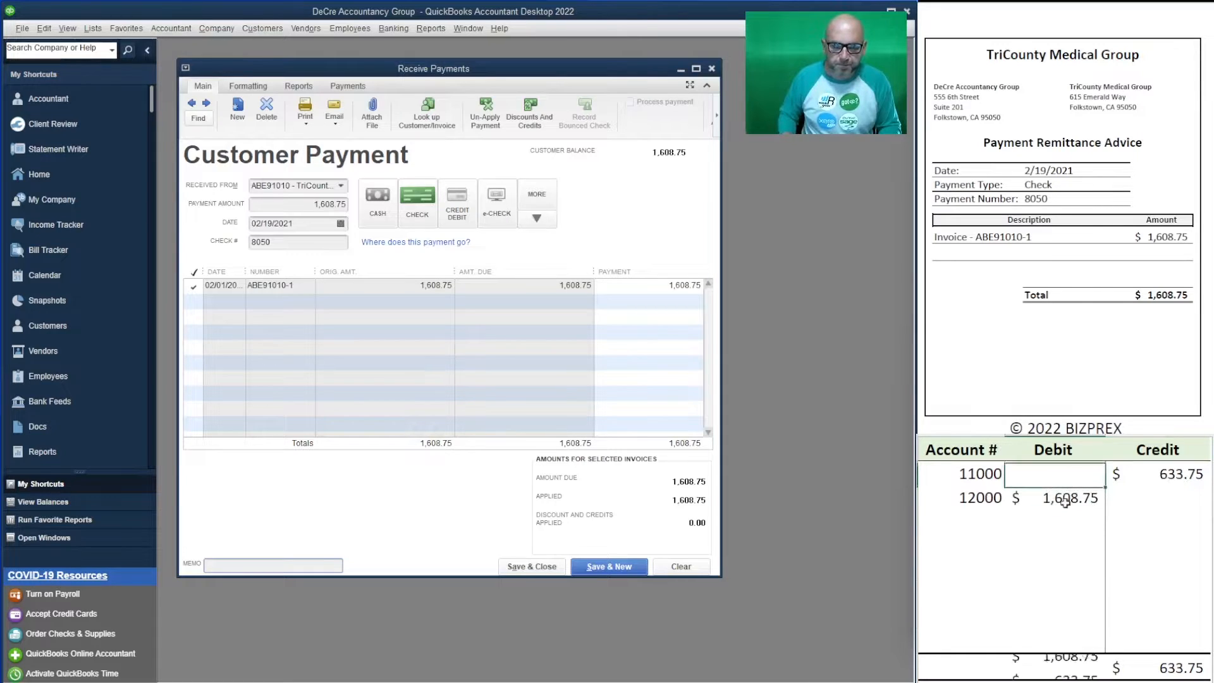
pyautogui.press('Right')
pyautogui.write('1,608.75')
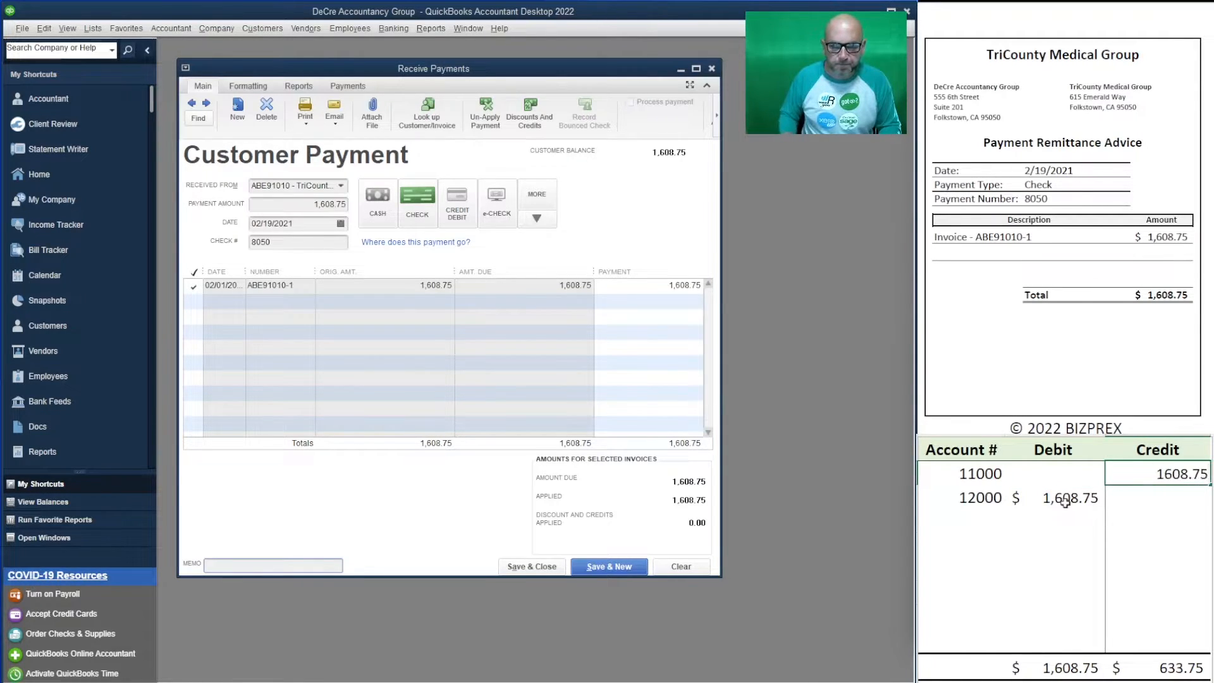
pyautogui.press('Return')
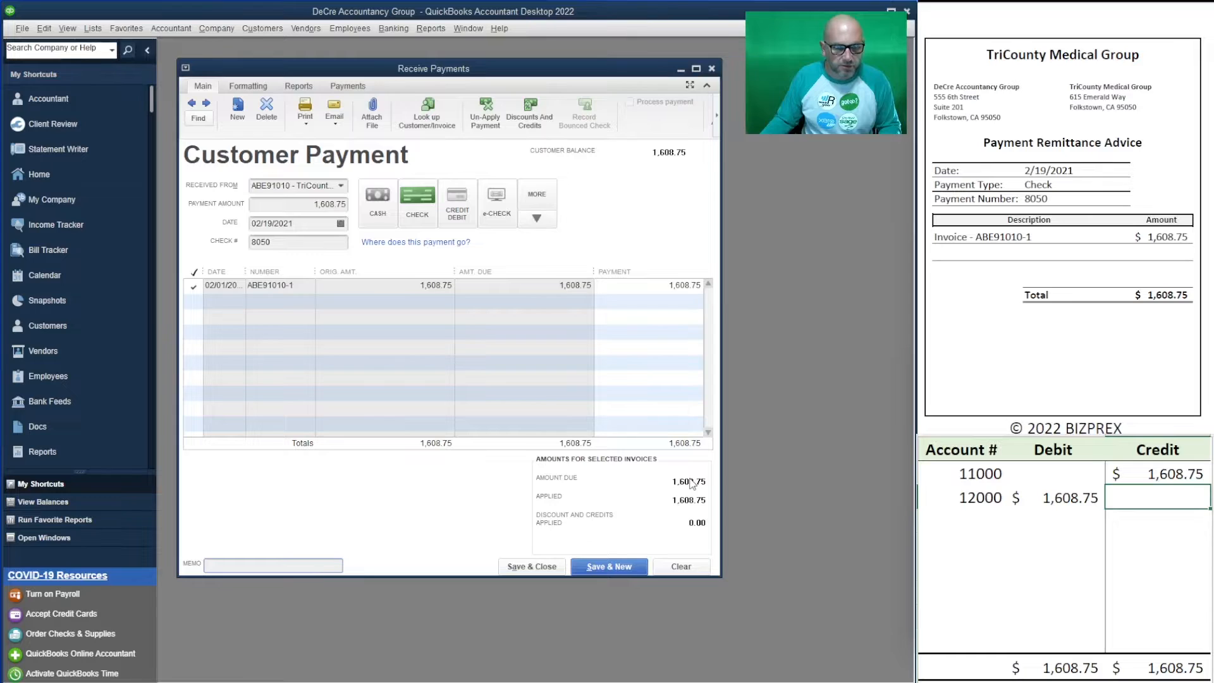
pyautogui.click(623, 568)
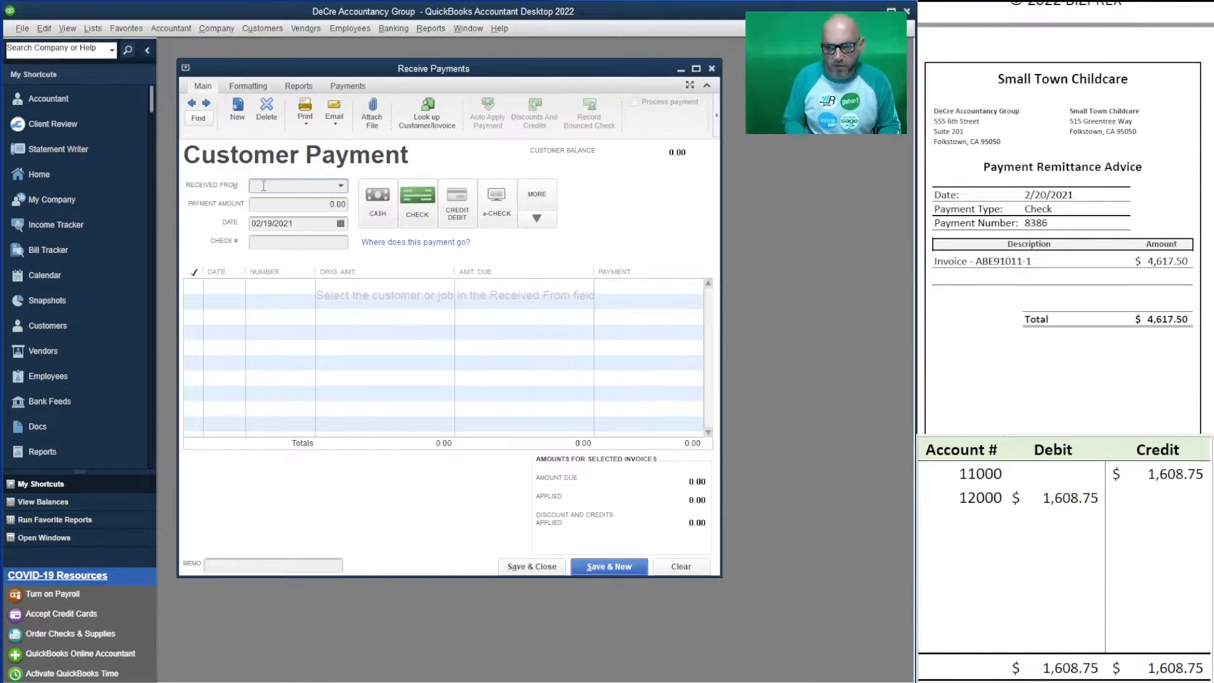
# - Enter Small Town Childcare's 4,617.50 payment dated 02/20/2021 with check number 8386
pyautogui.write('smal')
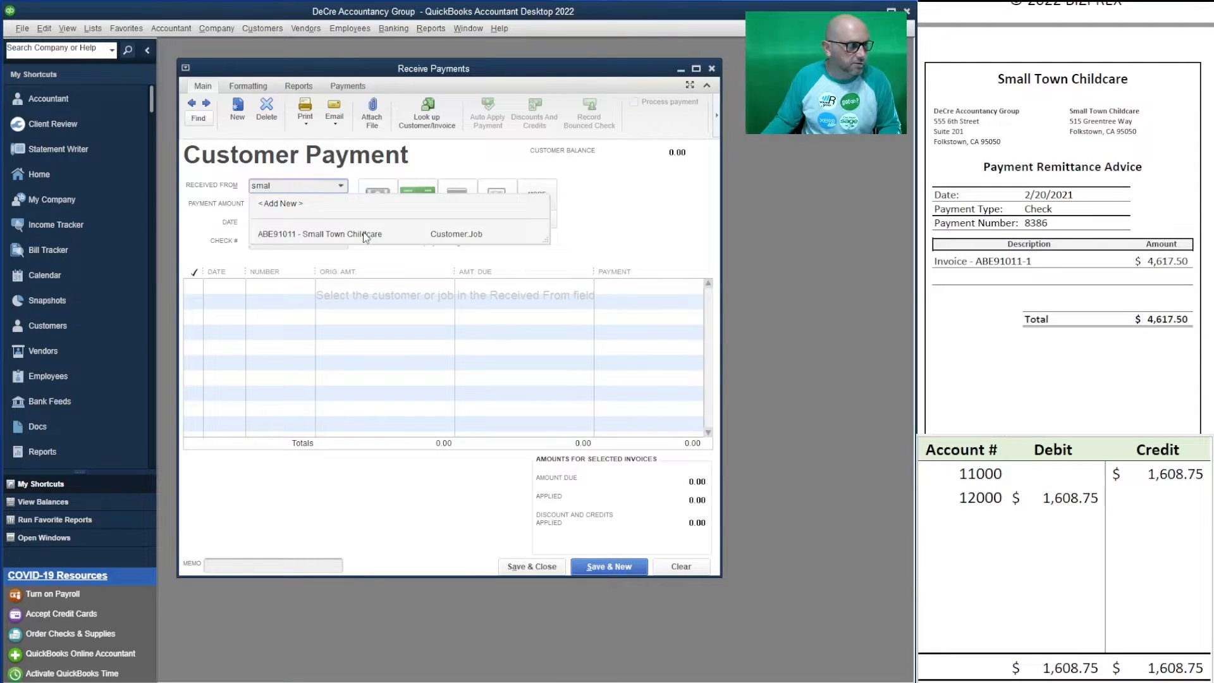
pyautogui.click(291, 234)
pyautogui.click(312, 207)
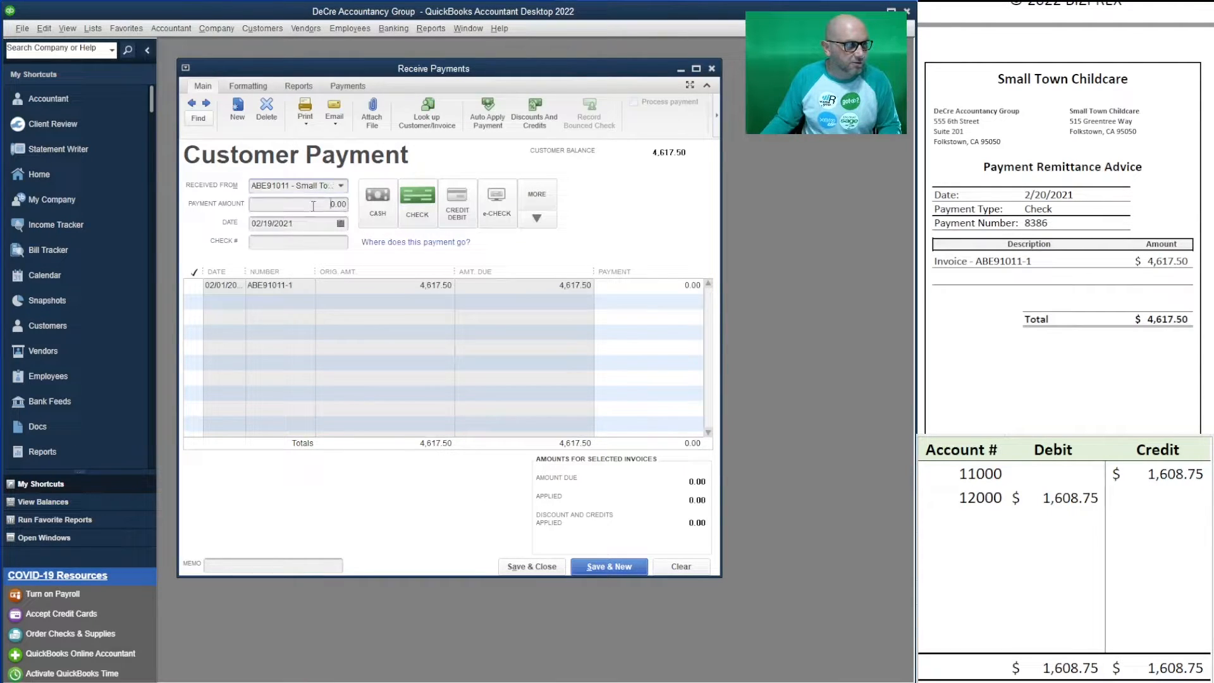
pyautogui.write('4')
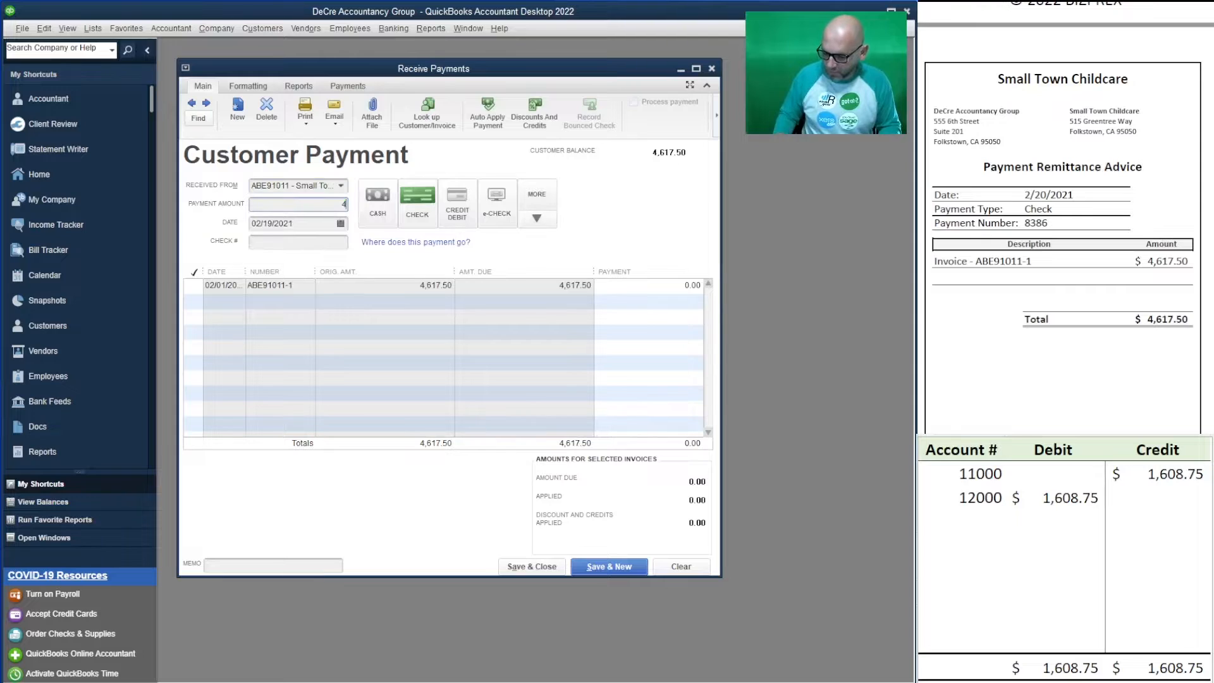
pyautogui.write(',617.50')
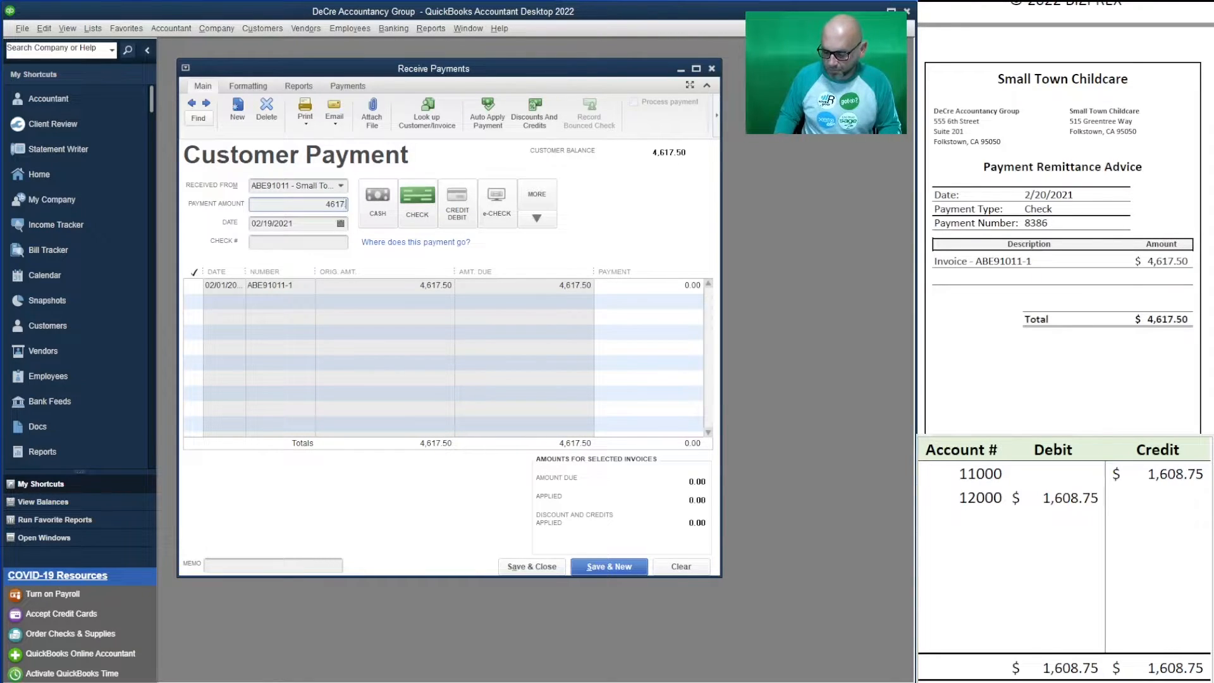
pyautogui.press('Tab')
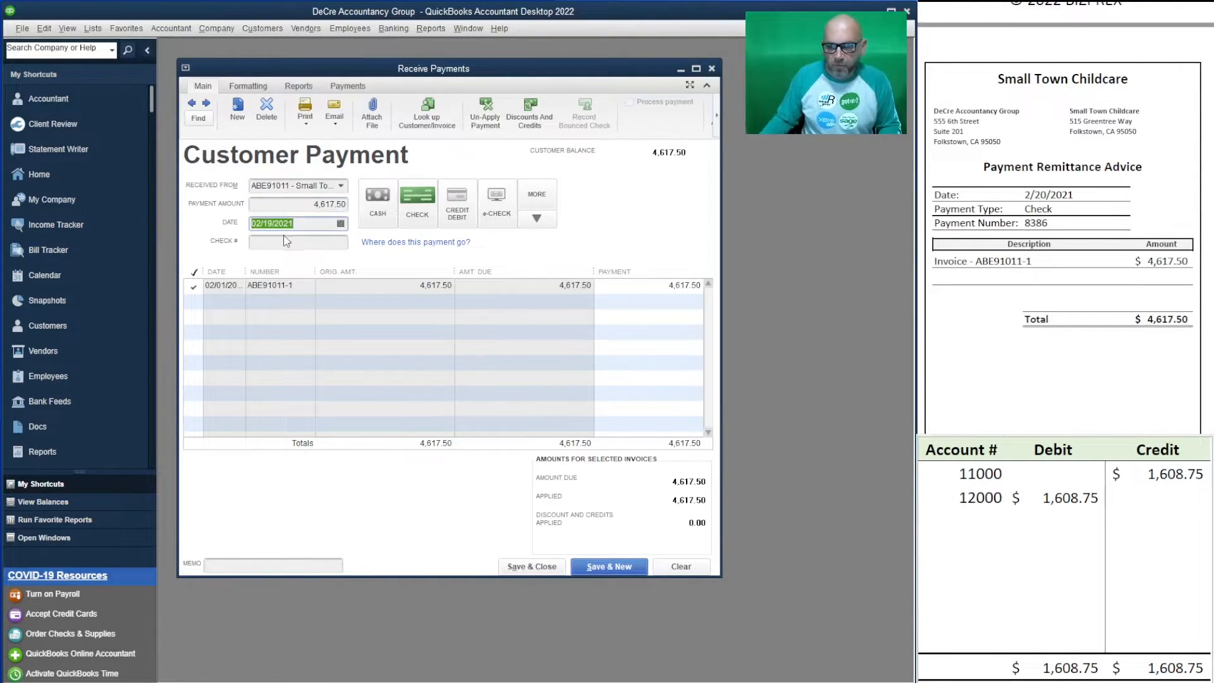
pyautogui.write('2/2')
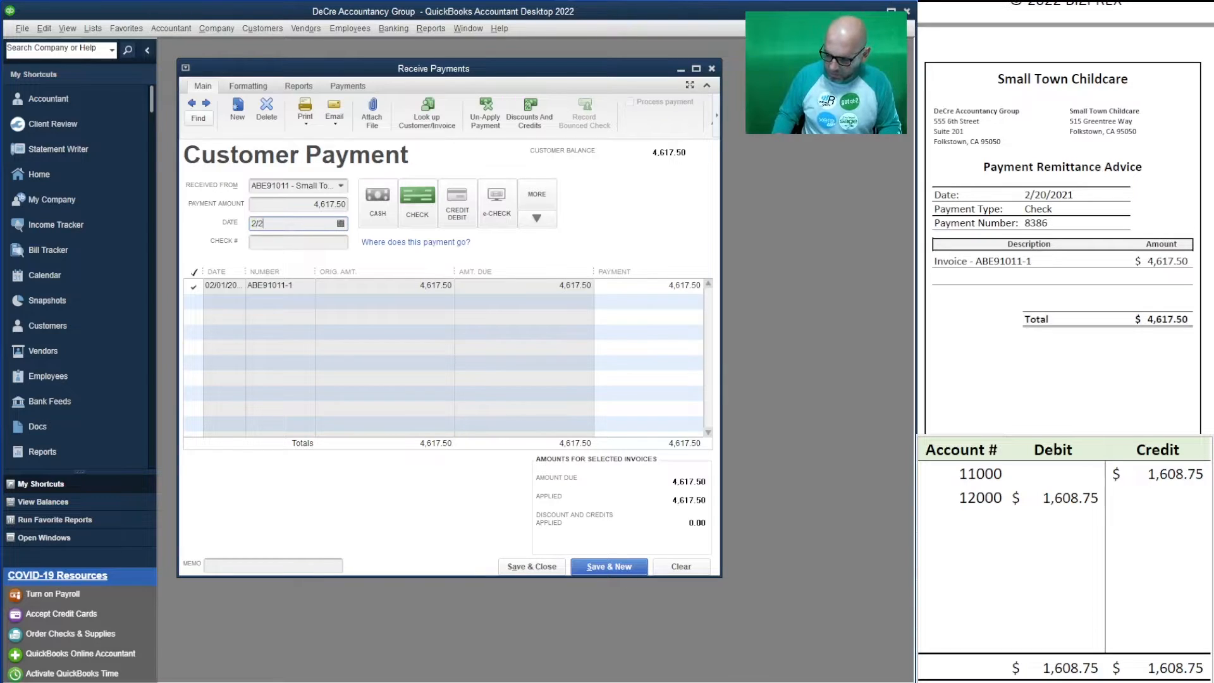
pyautogui.write('0/2021')
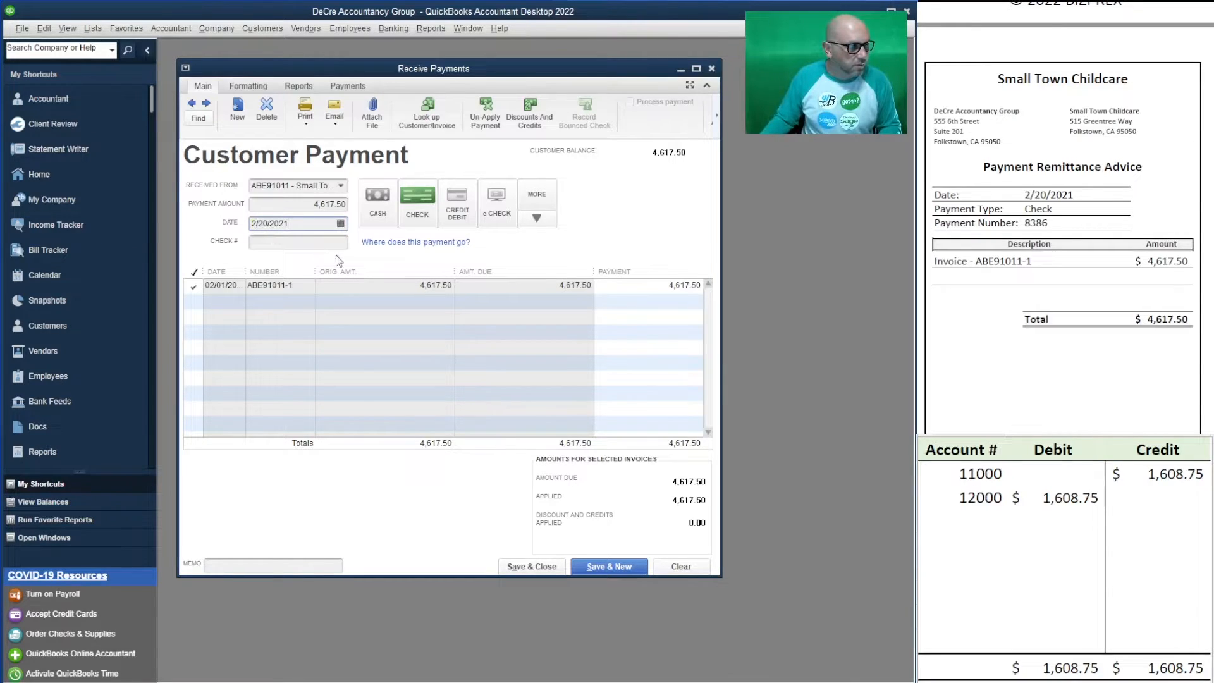
pyautogui.click(309, 241)
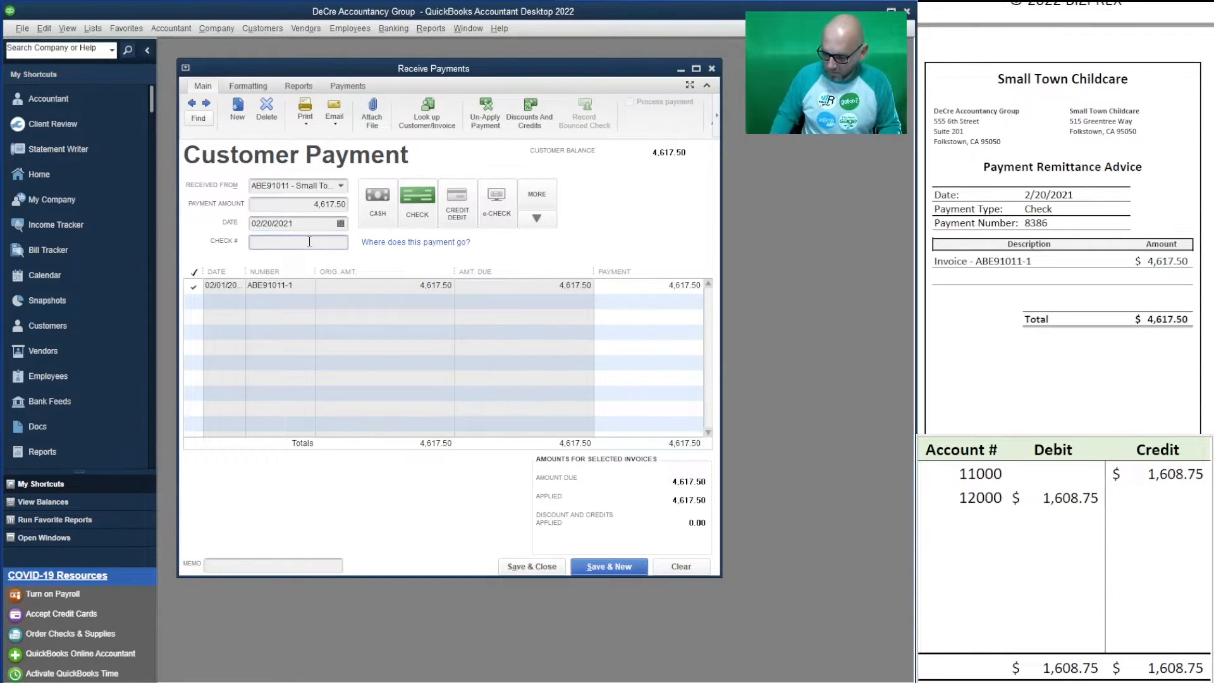
pyautogui.write('8386')
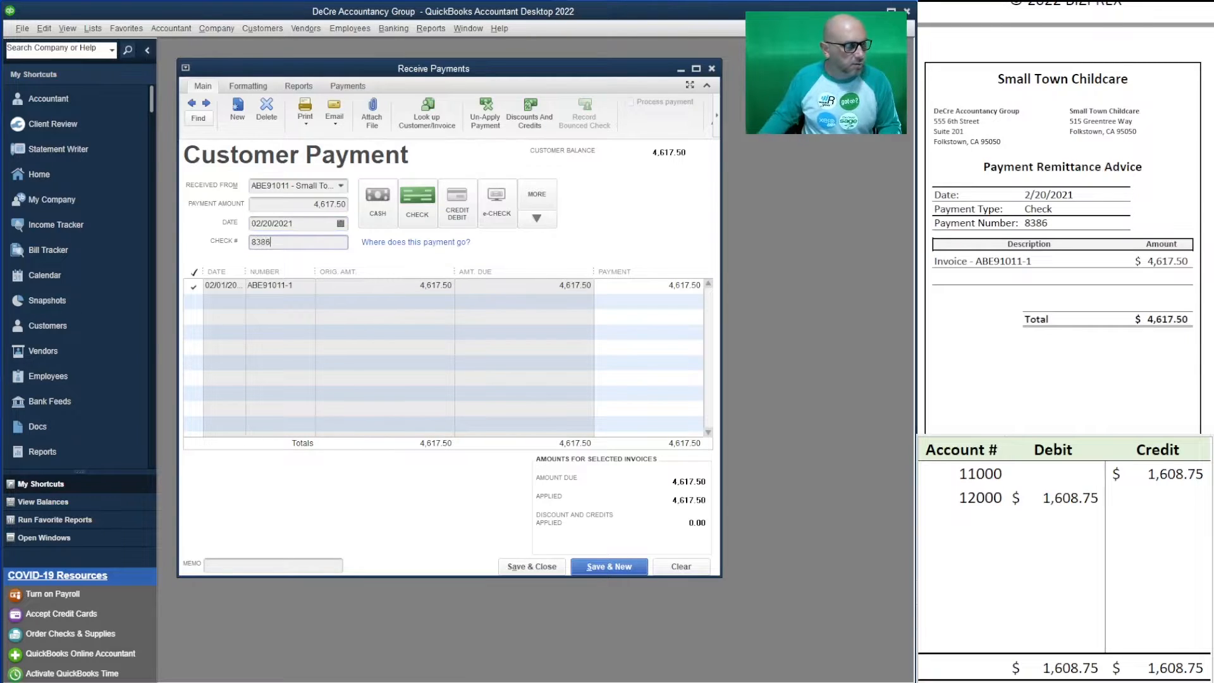
pyautogui.press('Tab')
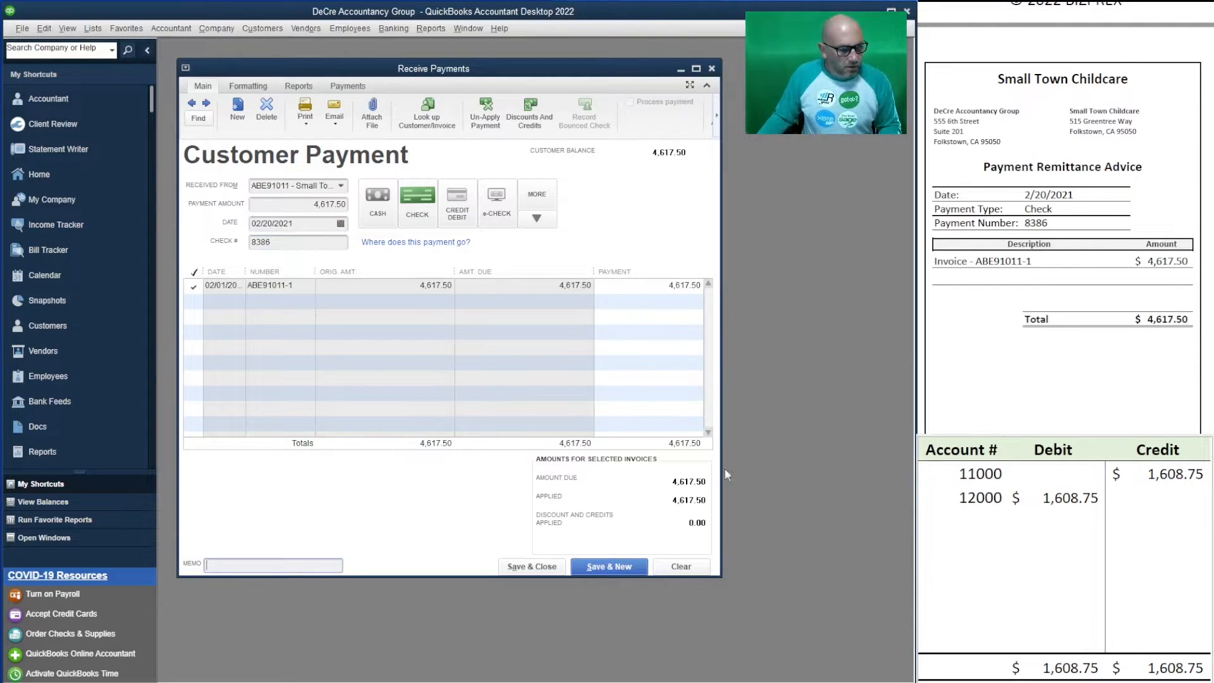
# - Set the worksheet's 12000 debit and 11000 credit to 4,617.50
pyautogui.click(1041, 500)
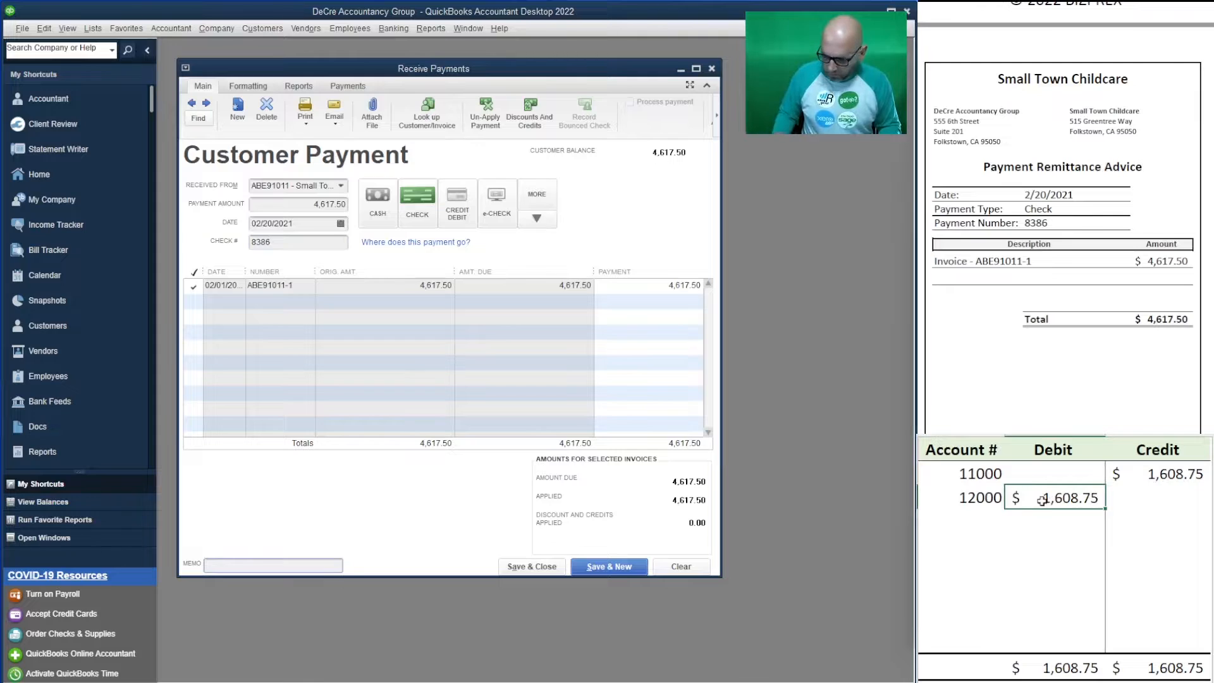
pyautogui.write('4617.5')
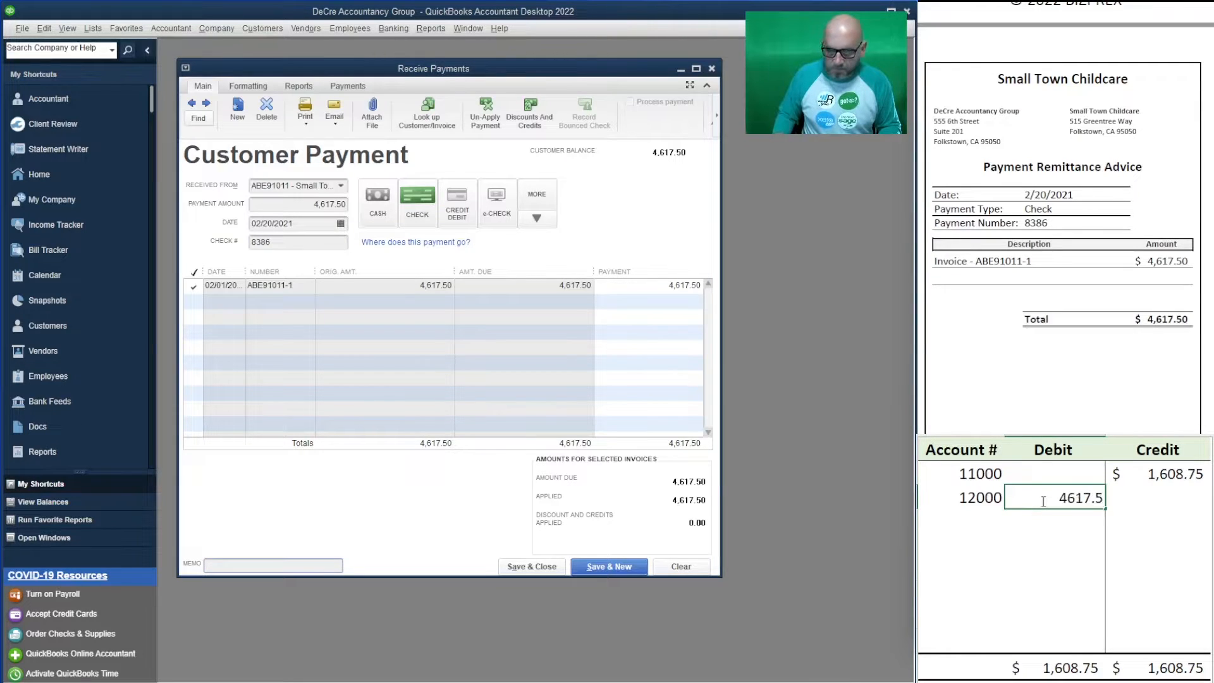
pyautogui.press('Up')
pyautogui.press('Right')
pyautogui.write('4617.50')
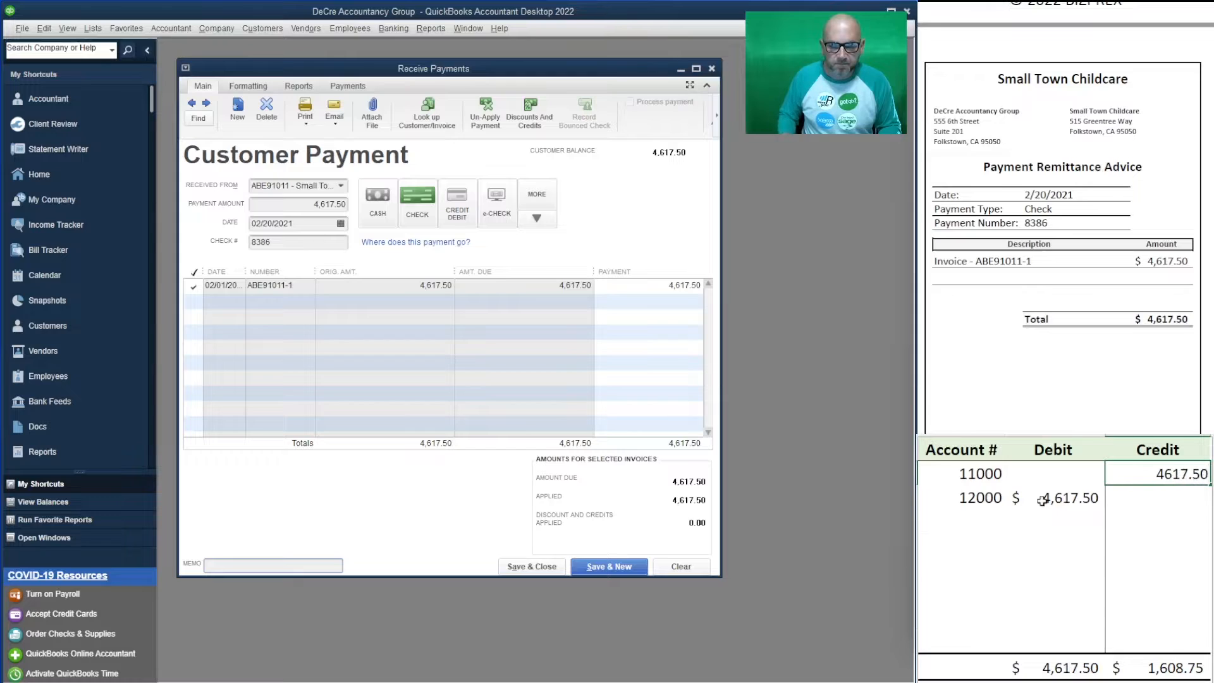
pyautogui.press('Return')
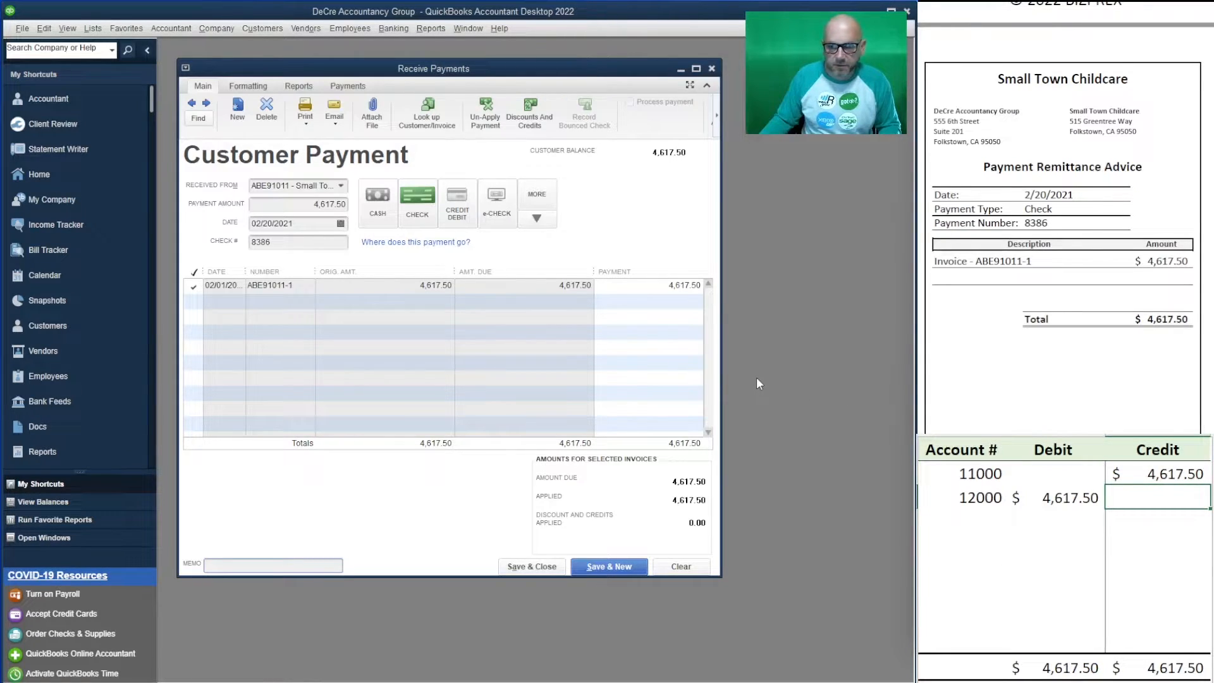
# - Save the Small Town Childcare payment and start a new payment
pyautogui.click(610, 566)
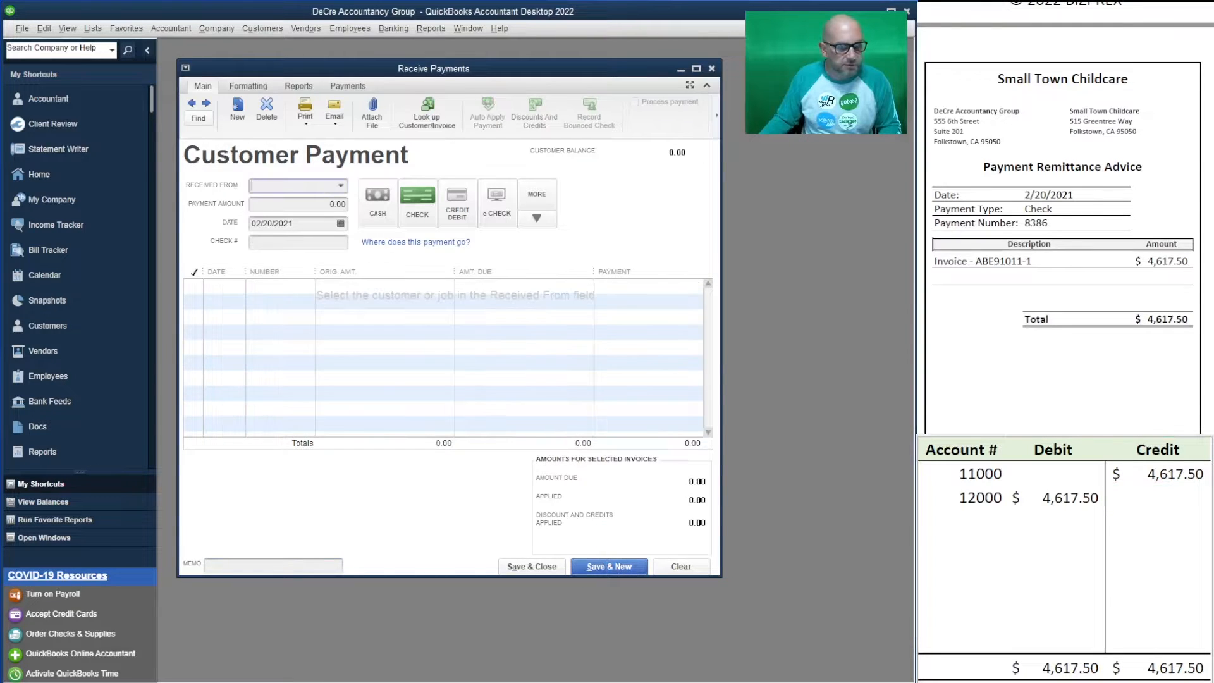
pyautogui.scroll(-5, 1065, 219)
pyautogui.scroll(1, 1065, 218)
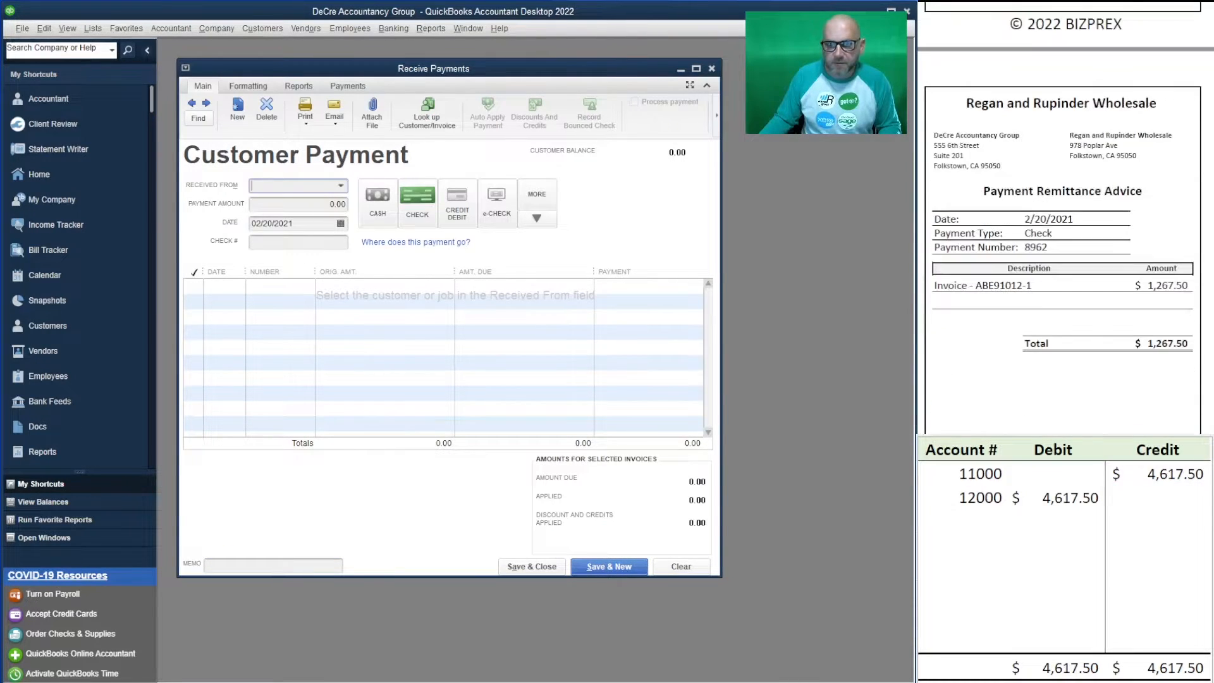
# - Enter Regan and Rupinder Wholesale's 1,267.50 payment with check number 8962
pyautogui.write('r')
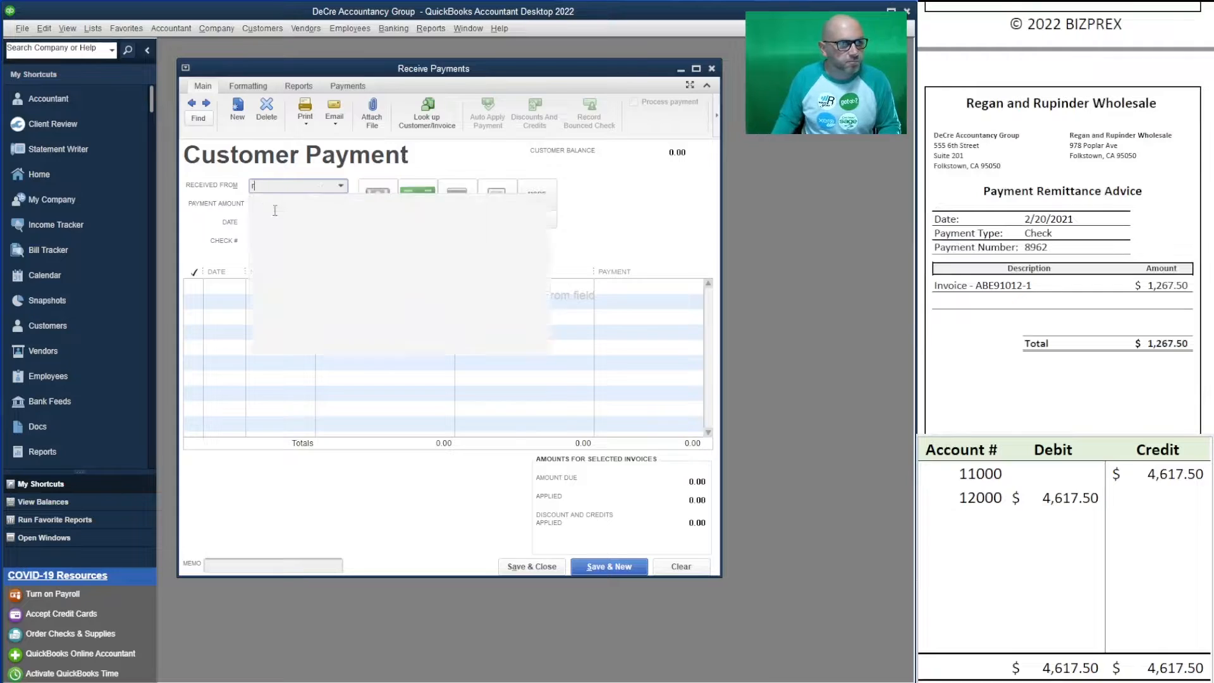
pyautogui.write('eg')
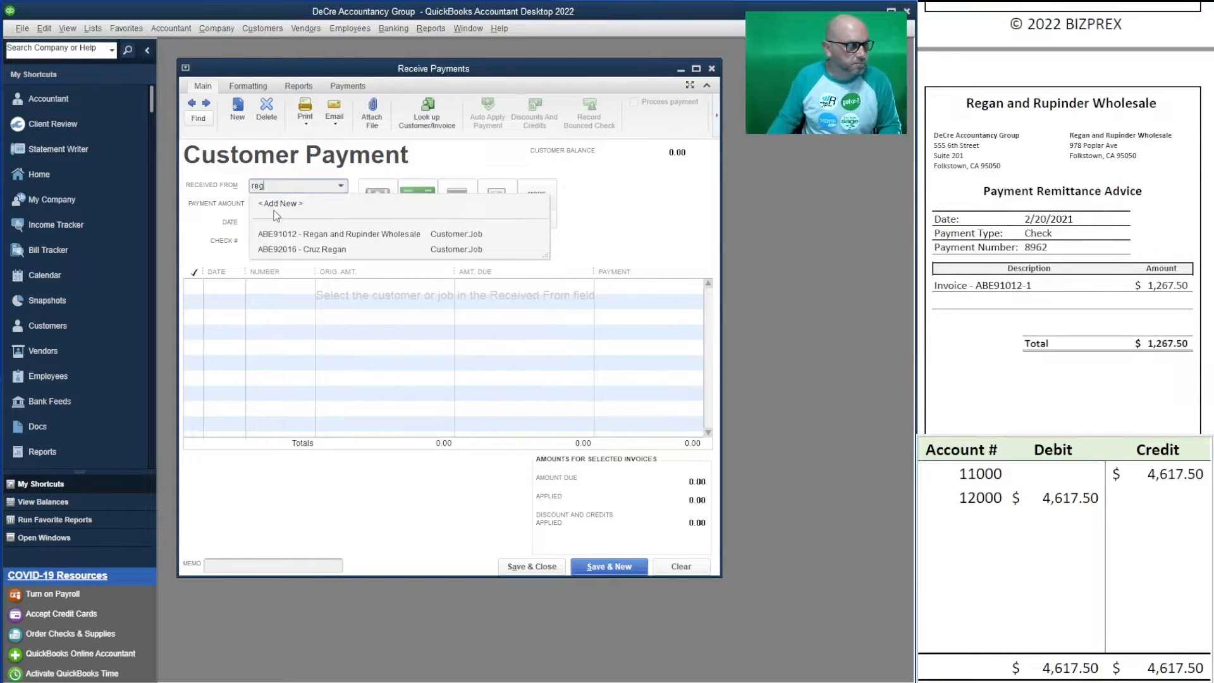
pyautogui.click(378, 236)
pyautogui.press('Tab')
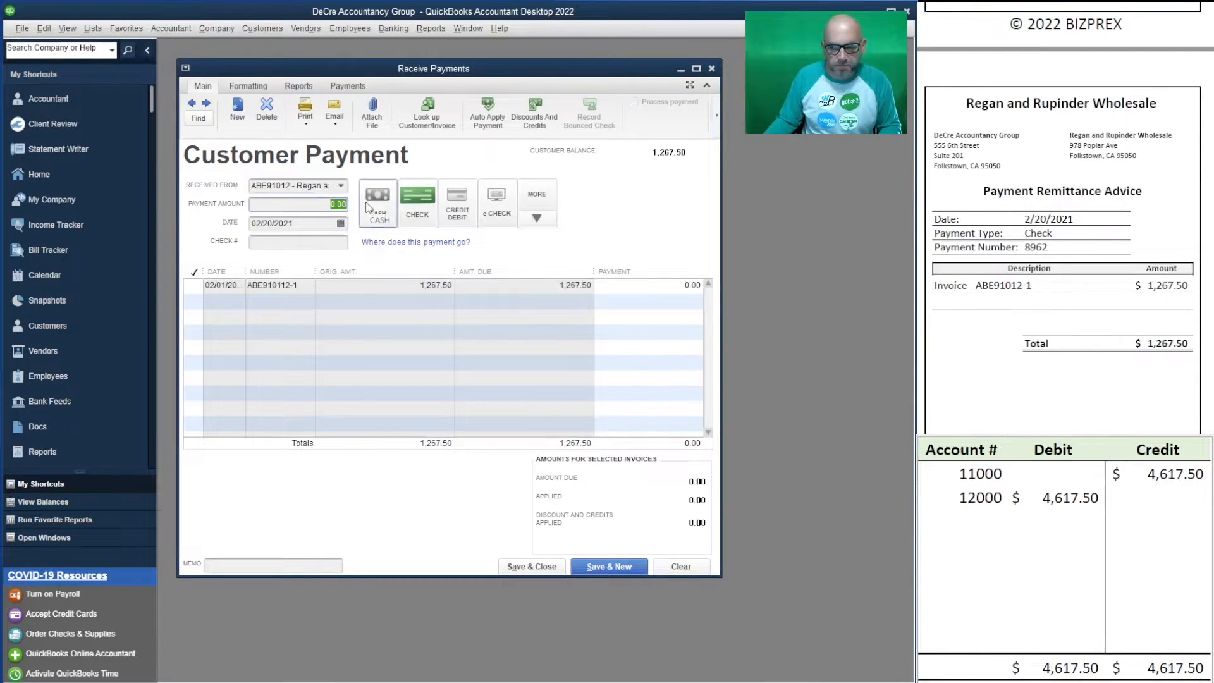
pyautogui.write('1,267.50')
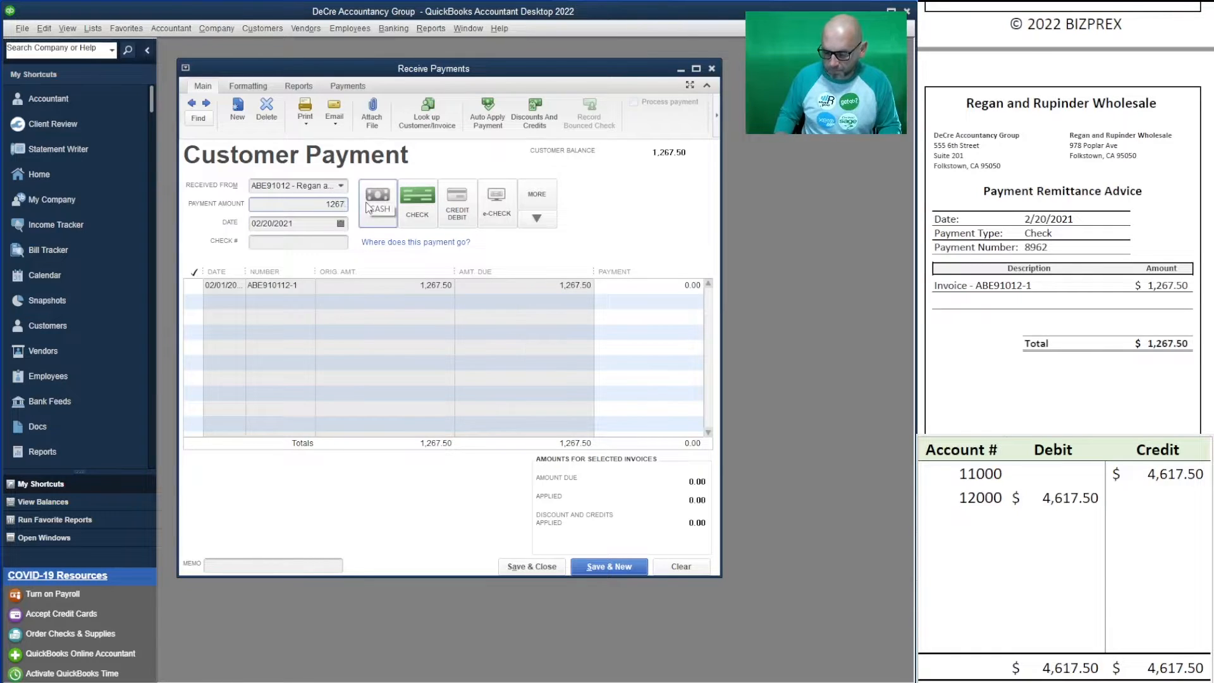
pyautogui.press('Tab')
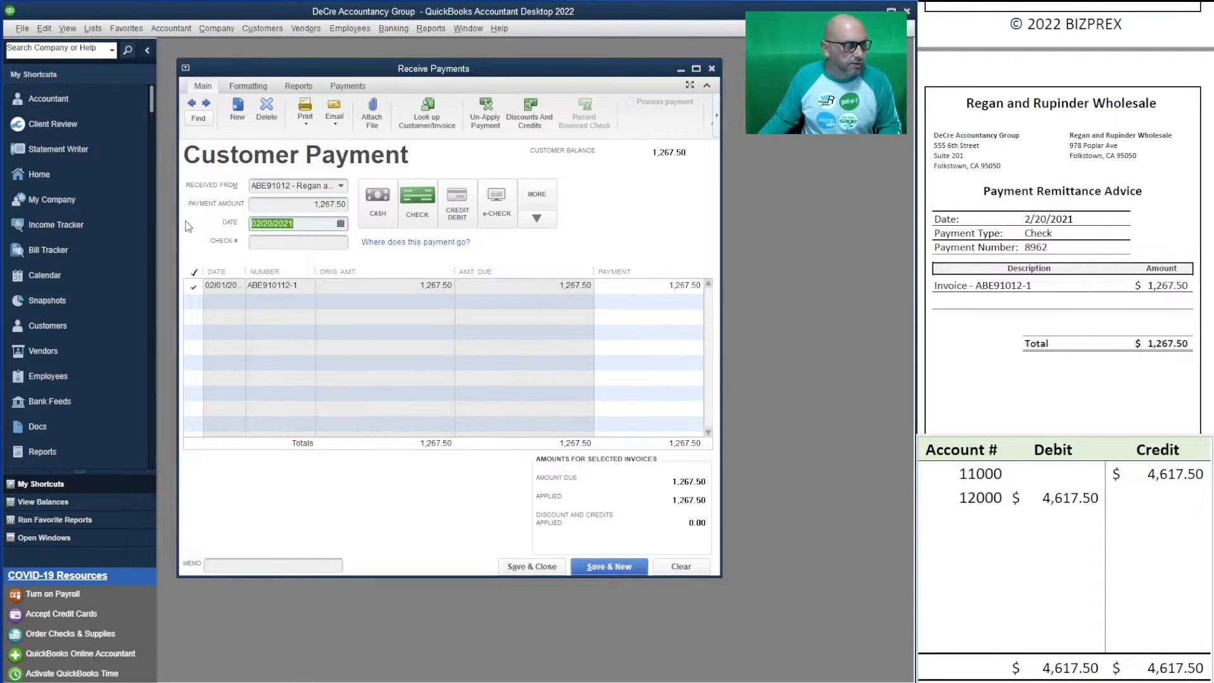
pyautogui.click(301, 241)
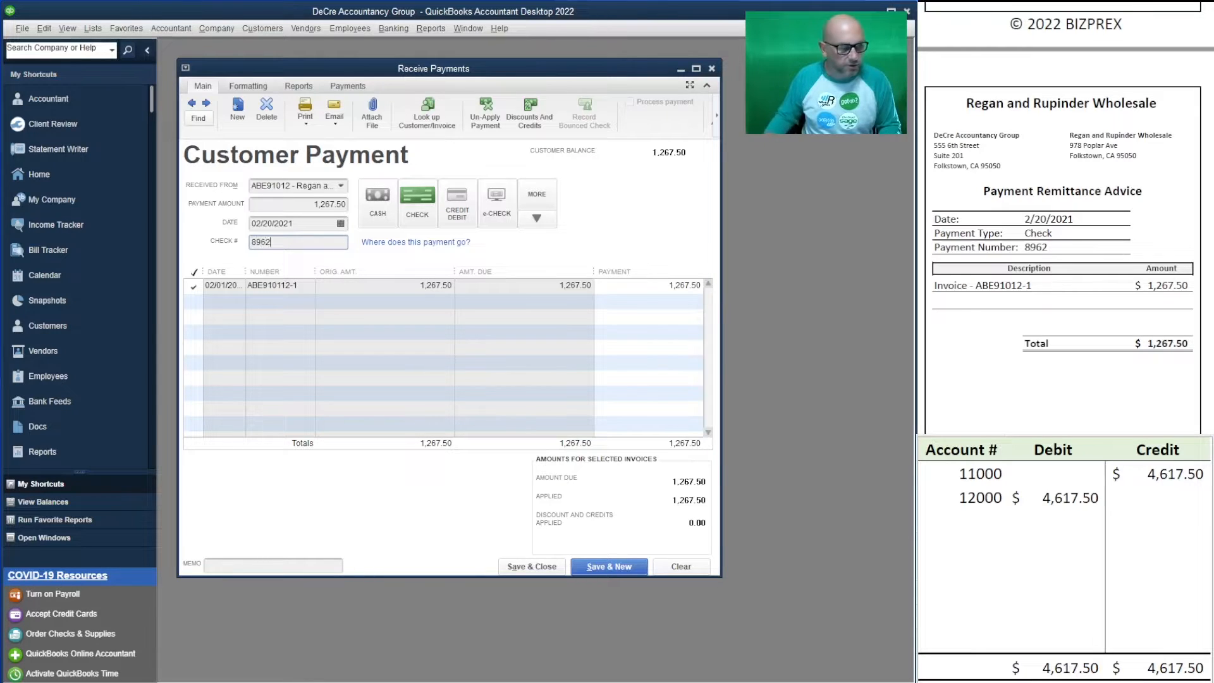
pyautogui.press('Tab')
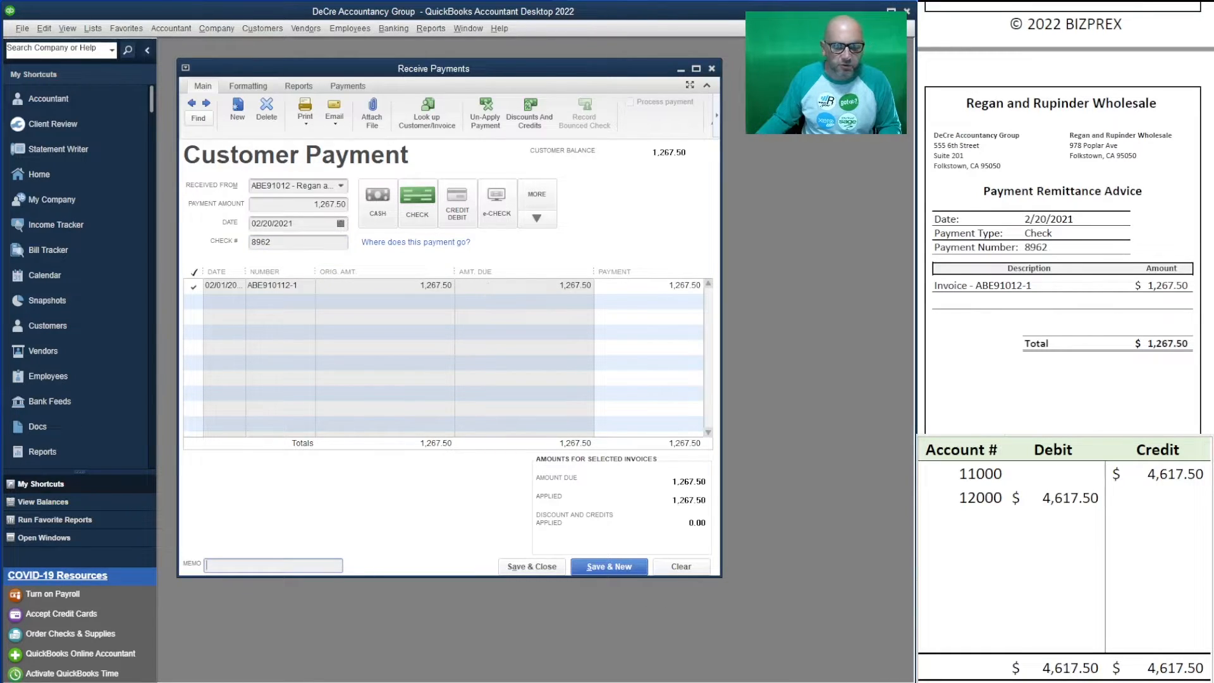
# - Record 1,267.50 as the 12000 debit and 11000 credit in the worksheet, then save the payment
pyautogui.click(1045, 497)
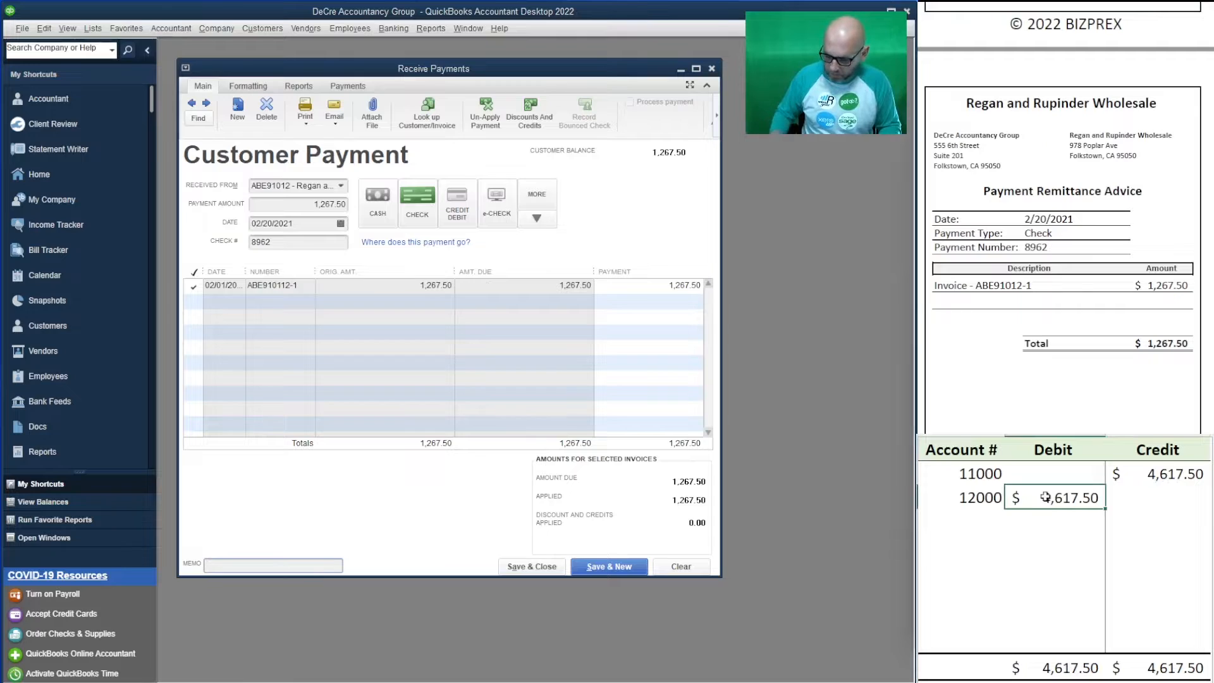
pyautogui.write('1267.50')
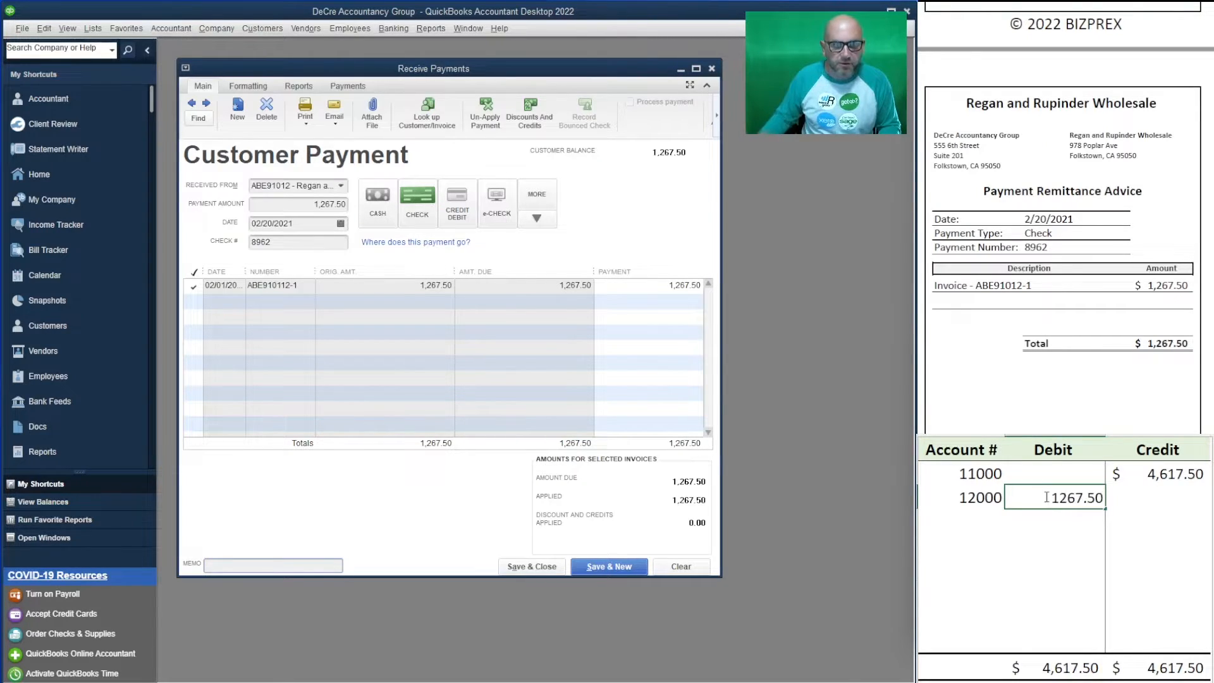
pyautogui.click(1175, 469)
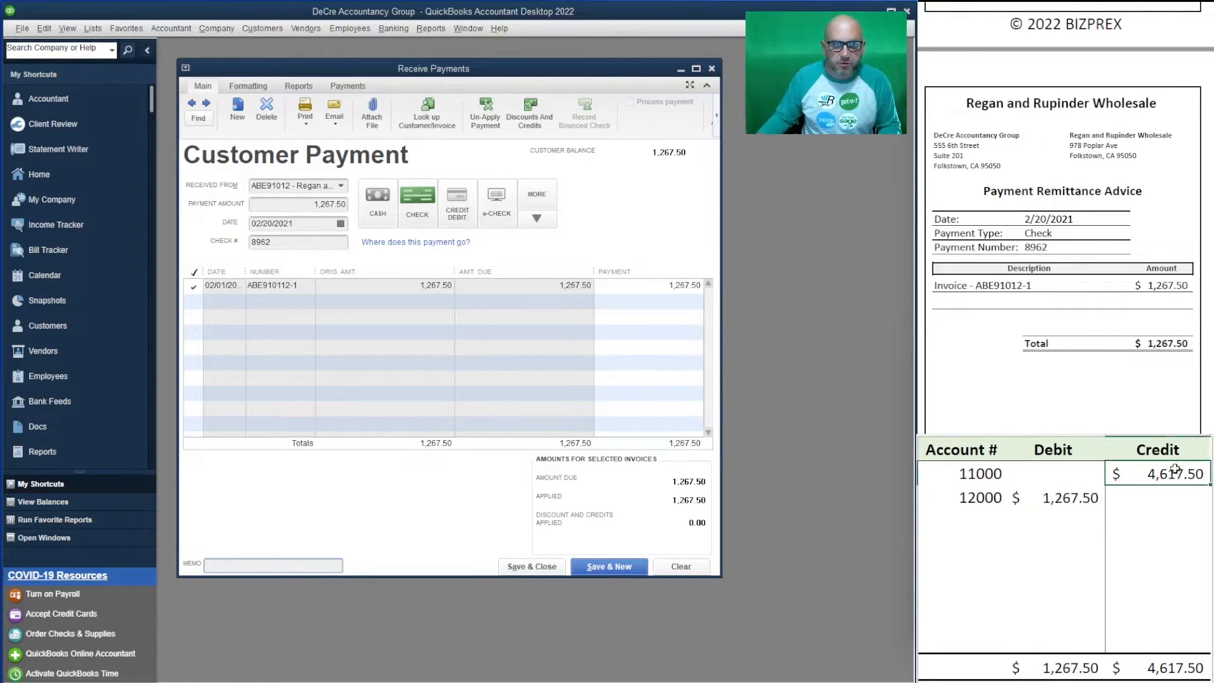
pyautogui.write('1267.50')
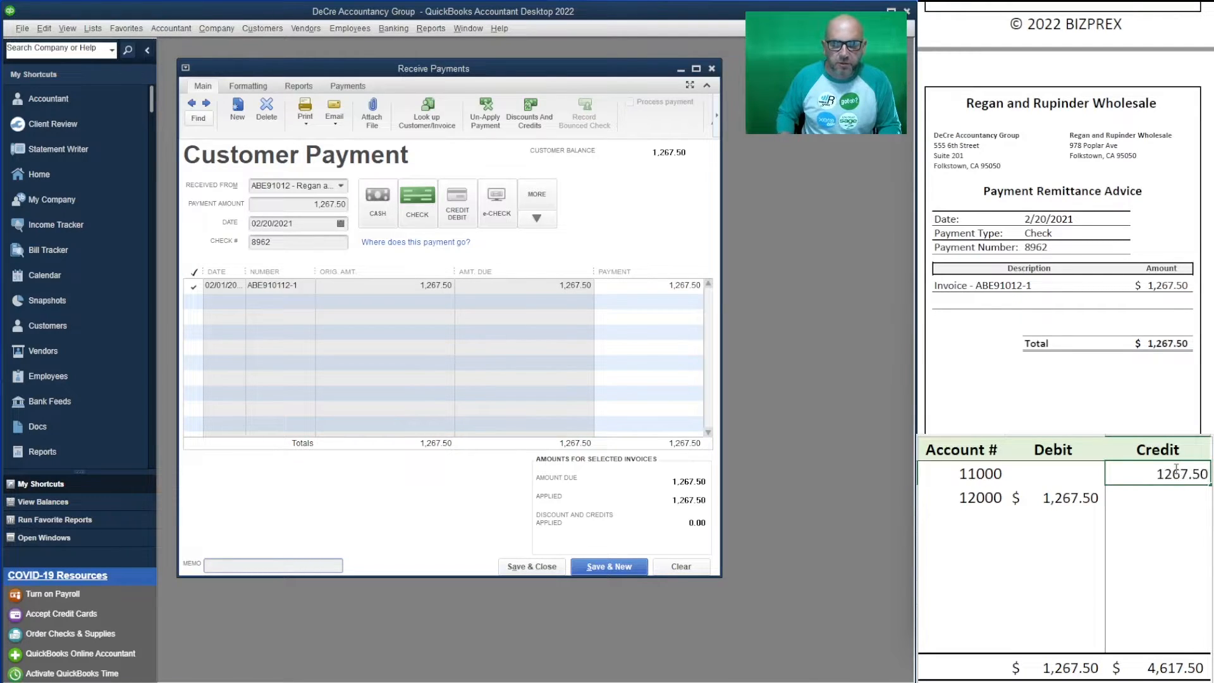
pyautogui.press('Return')
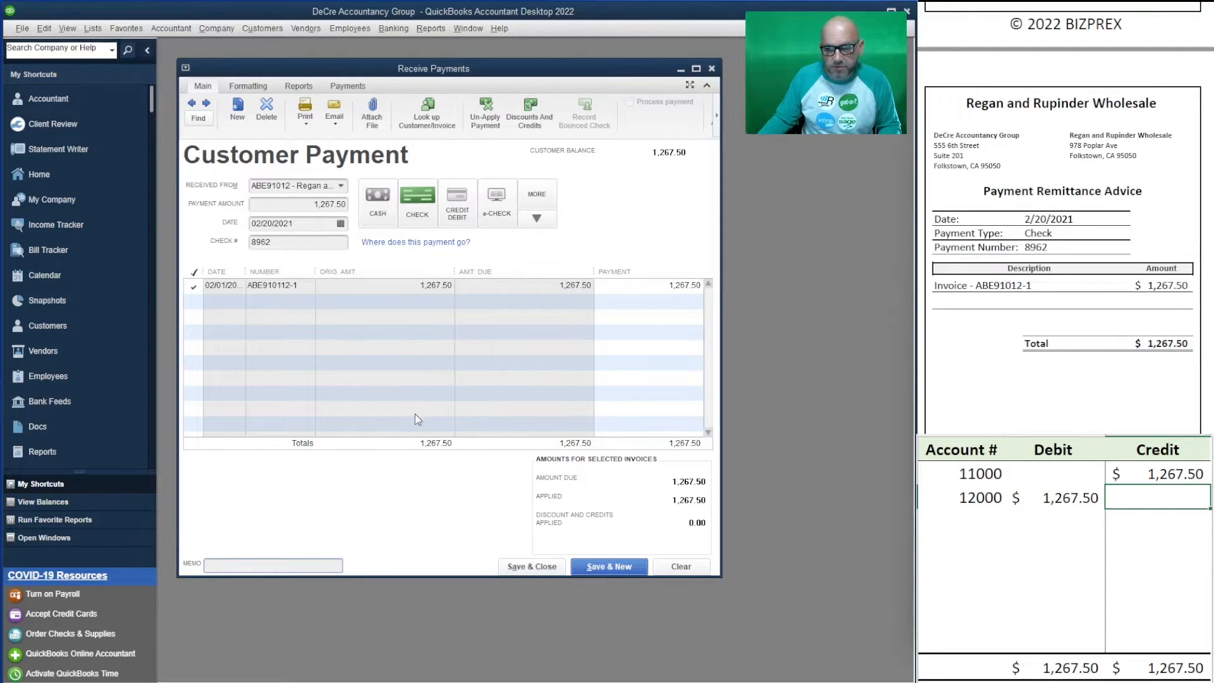
pyautogui.click(606, 566)
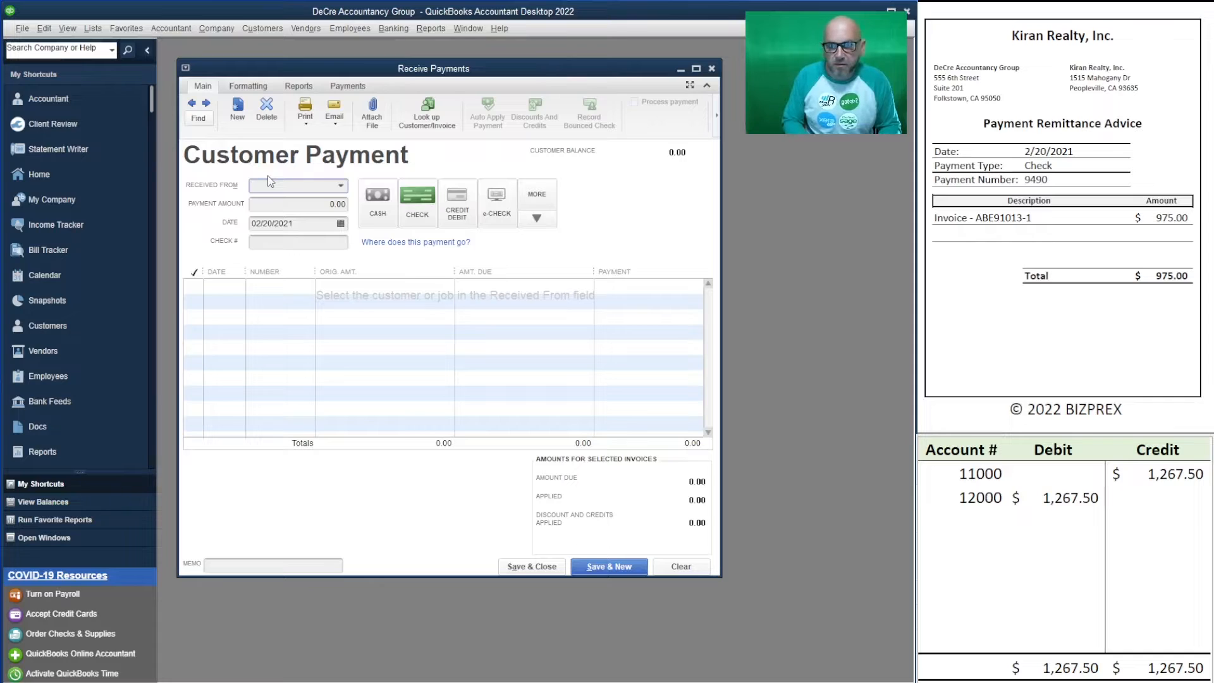
# - Enter a 975.00 payment received from Kiran Realty, Inc
pyautogui.write('kir')
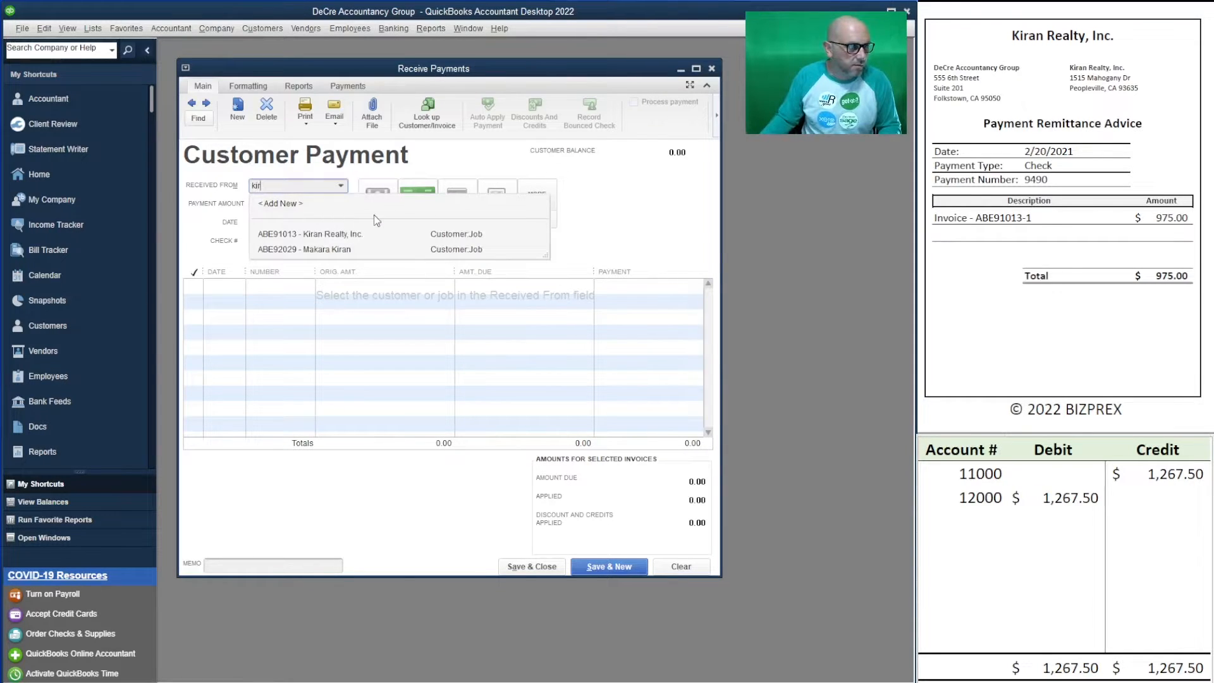
pyautogui.click(363, 234)
pyautogui.press('Tab')
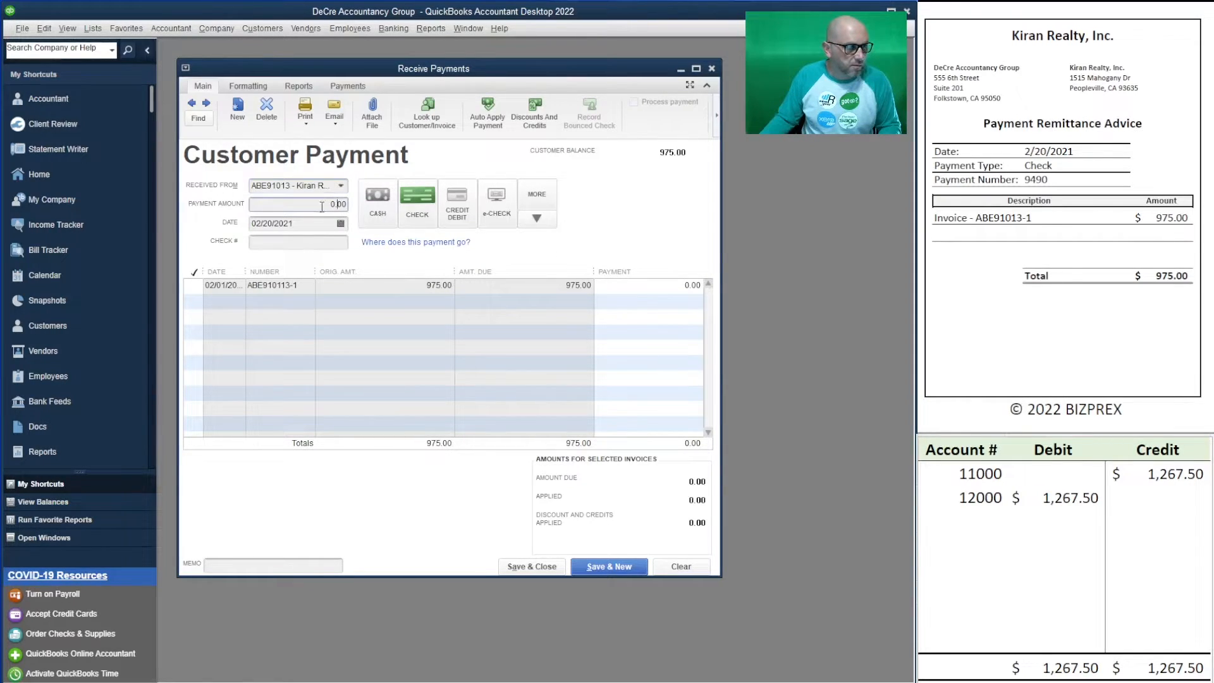
pyautogui.write('975')
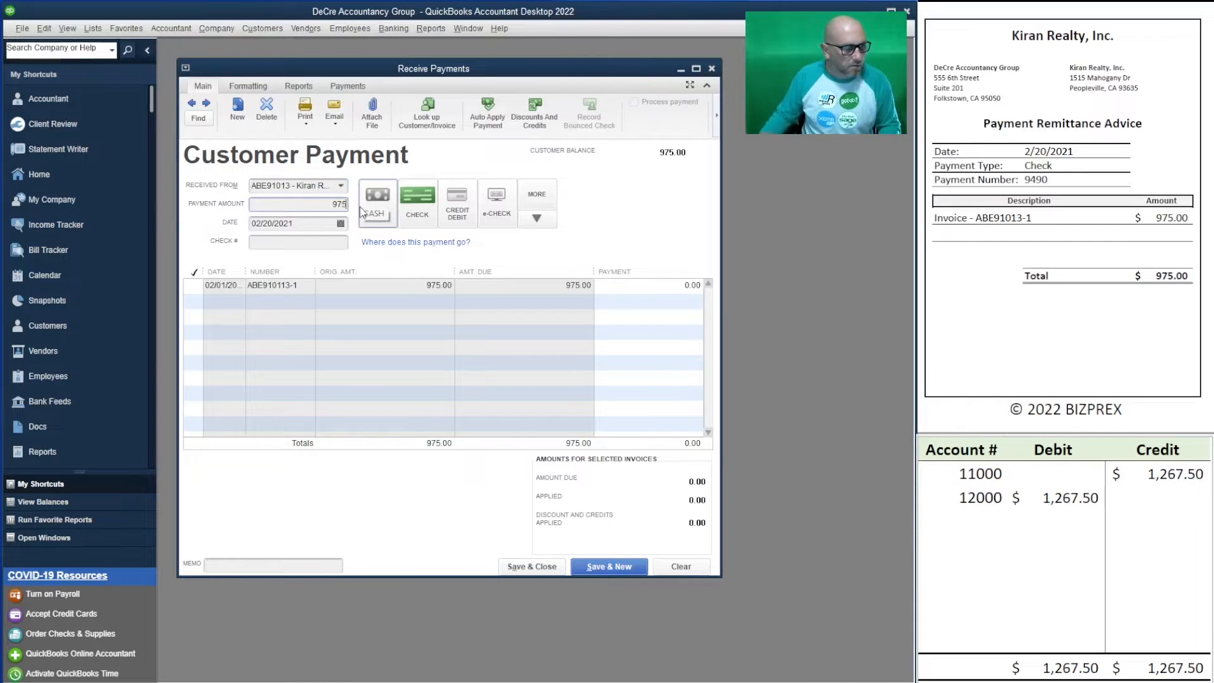
pyautogui.press('Tab')
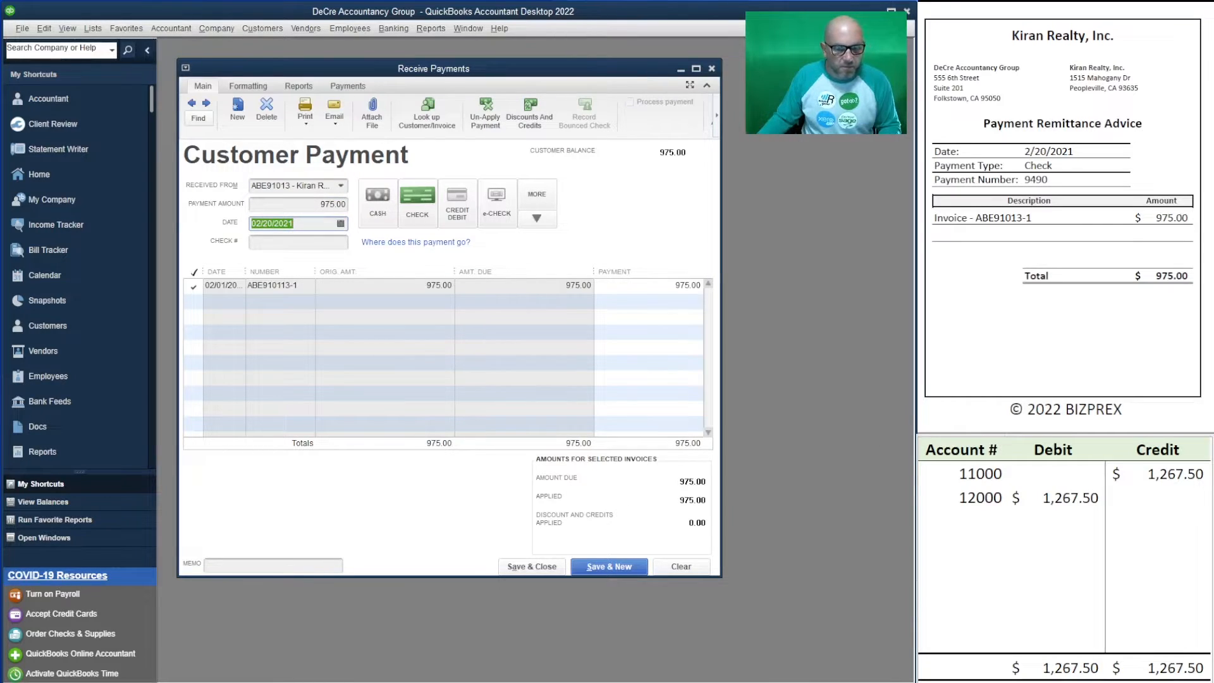
# - Put 975 in the worksheet's 12000 debit and 11000 credit, and enter check number 9490
pyautogui.click(1069, 497)
pyautogui.write('975')
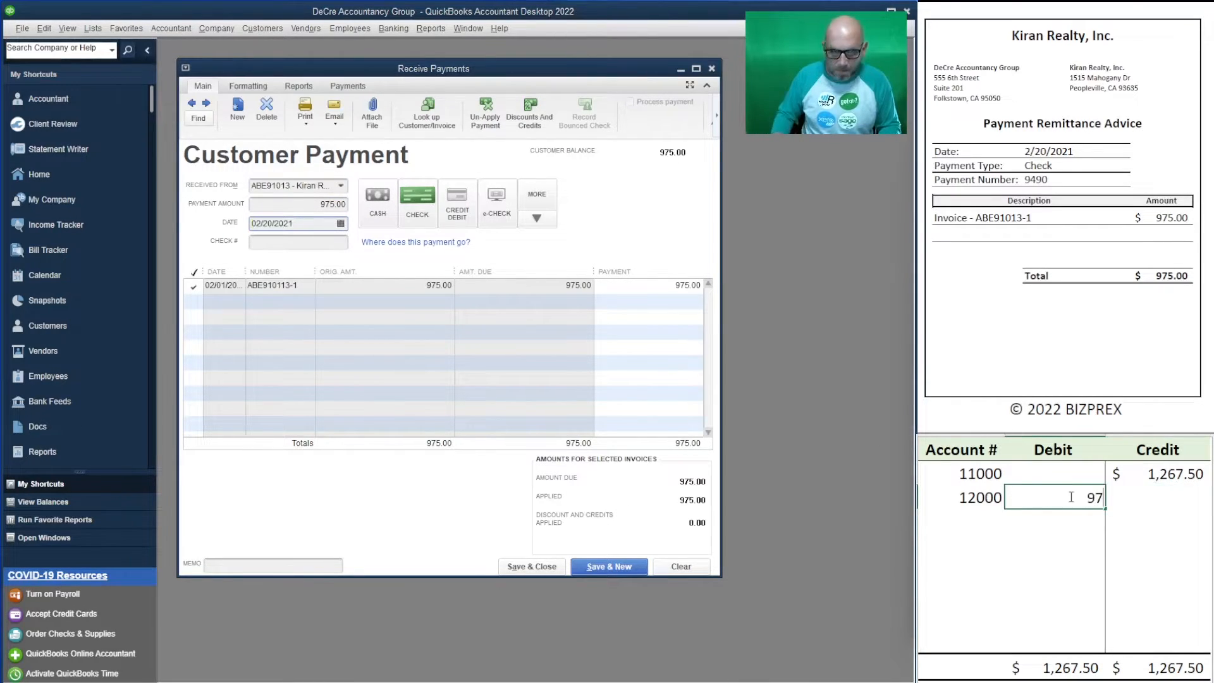
pyautogui.press('Up')
pyautogui.press('Right')
pyautogui.write('975')
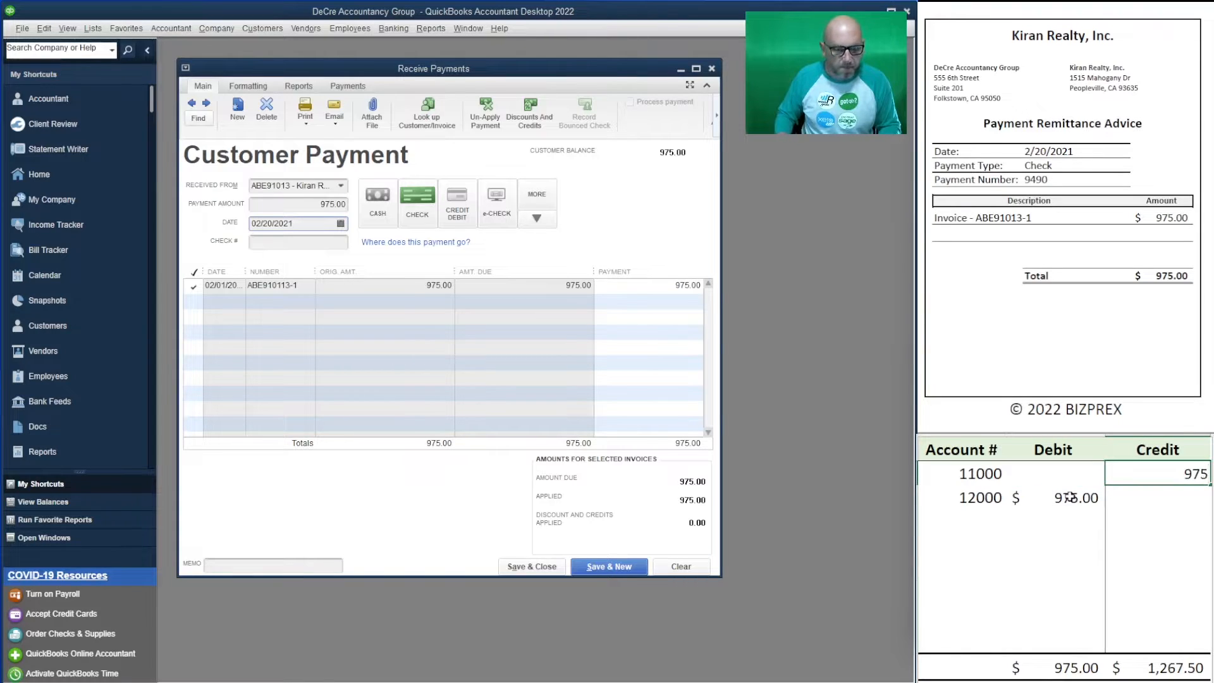
pyautogui.press('Return')
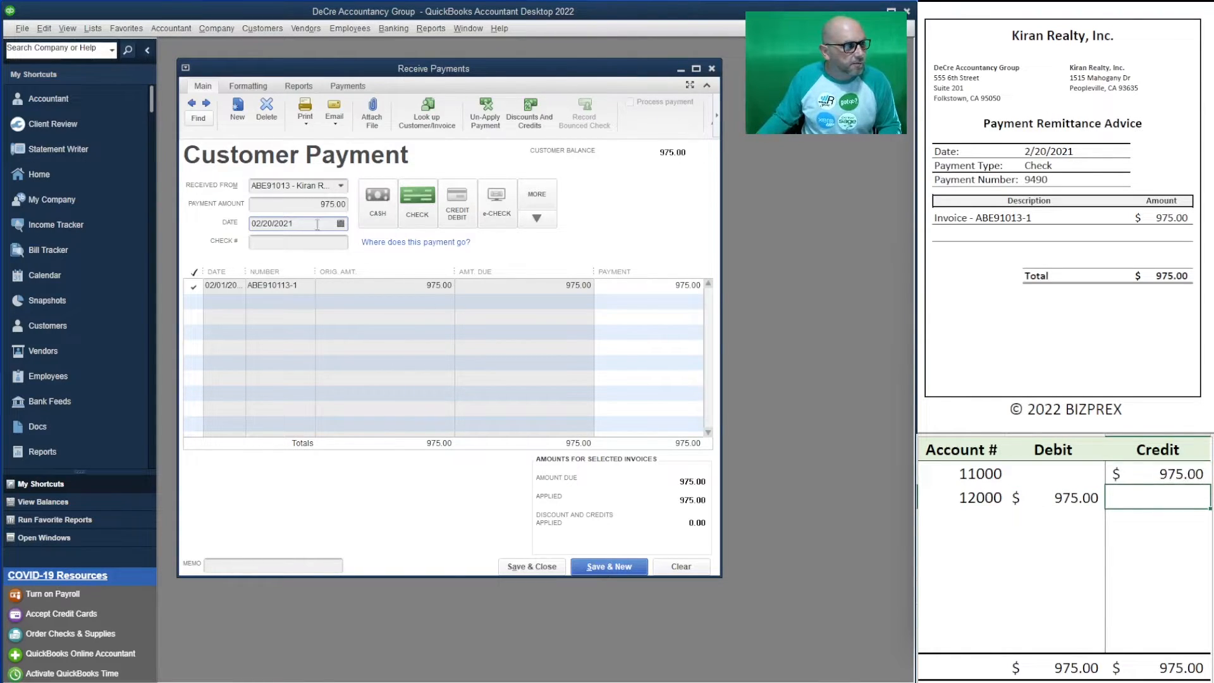
pyautogui.click(308, 242)
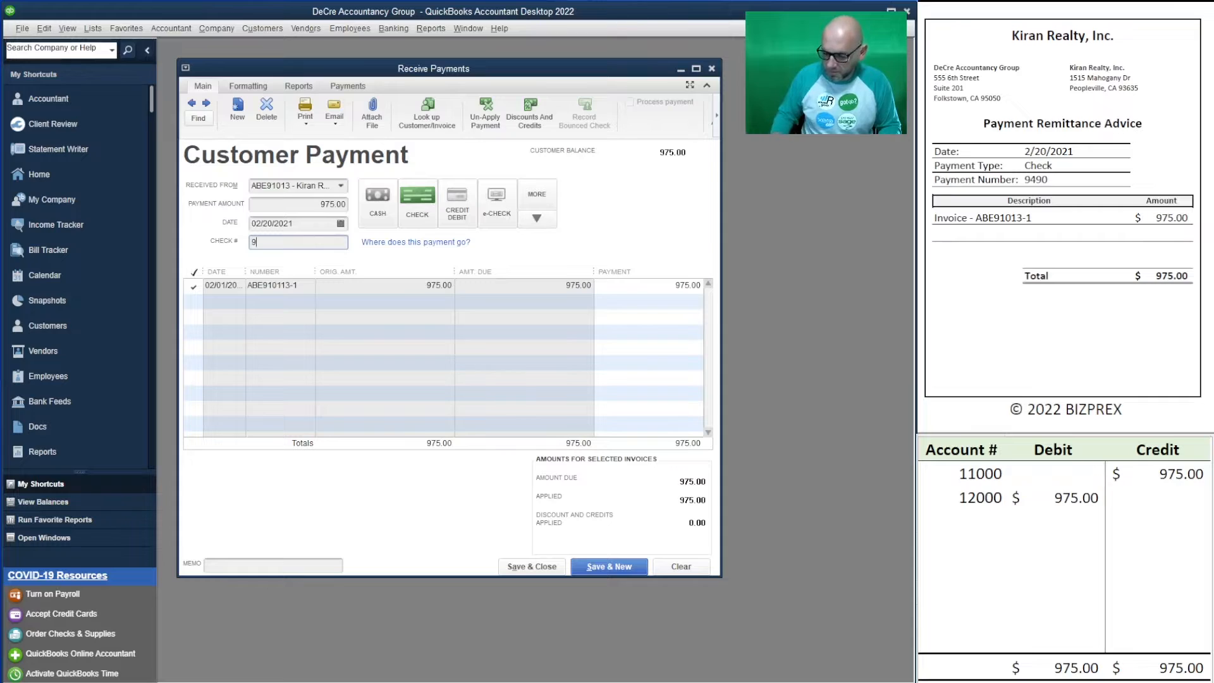
pyautogui.press('Tab')
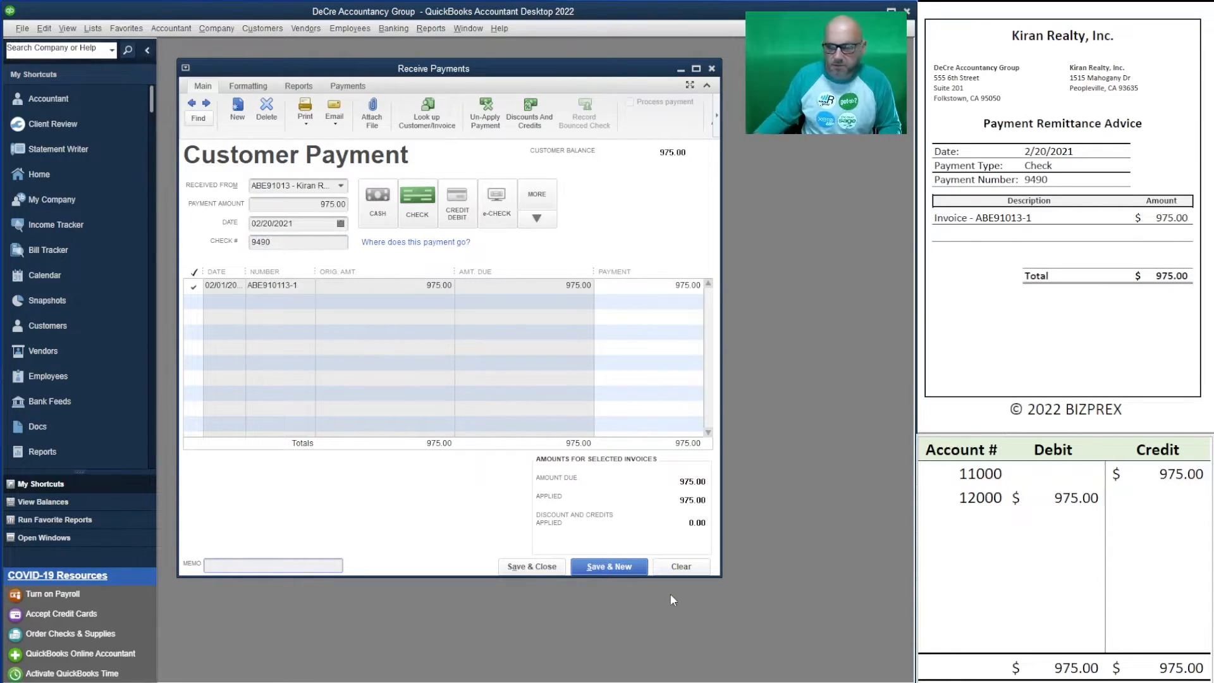
# - Save the Kiran Realty payment and enter Bike Connection's 3,460.00 check 9970
pyautogui.click(608, 566)
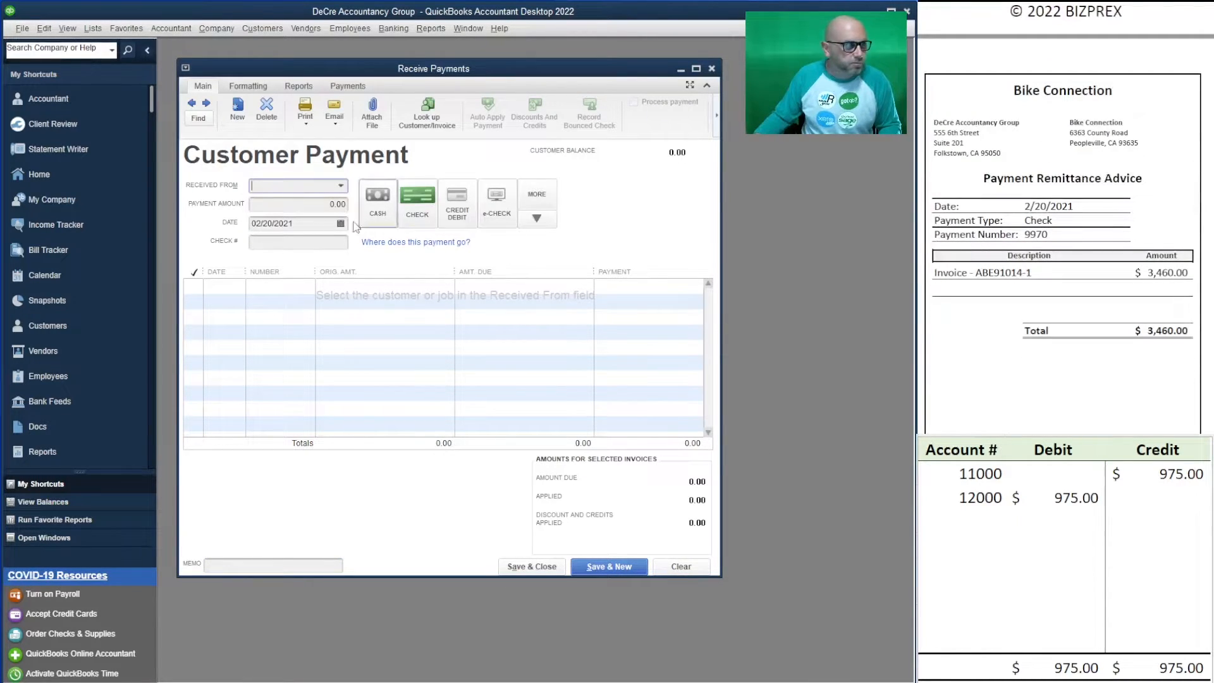
pyautogui.write('bik')
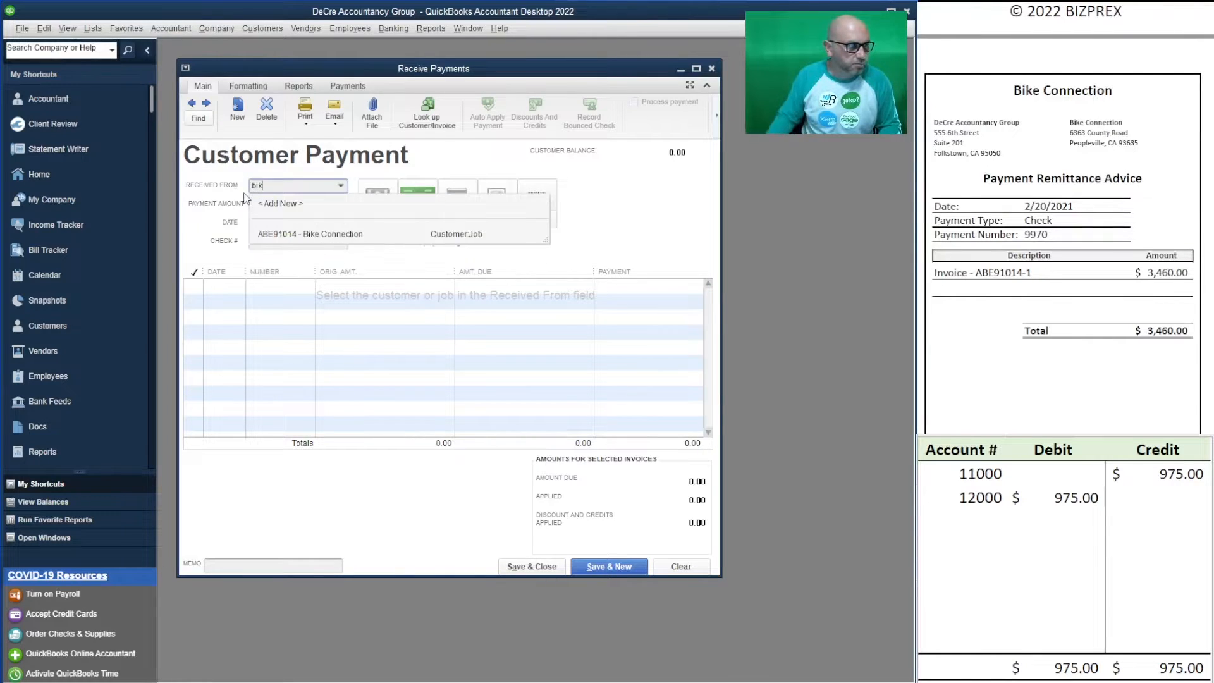
pyautogui.click(332, 235)
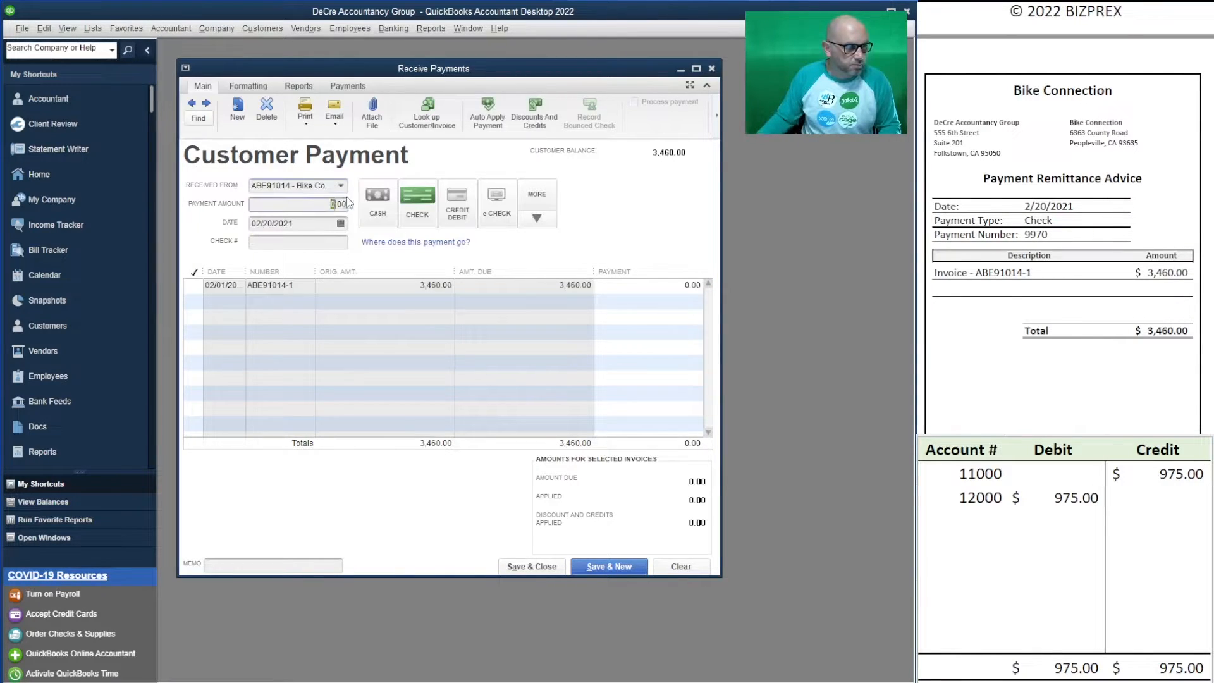
pyautogui.write('3460')
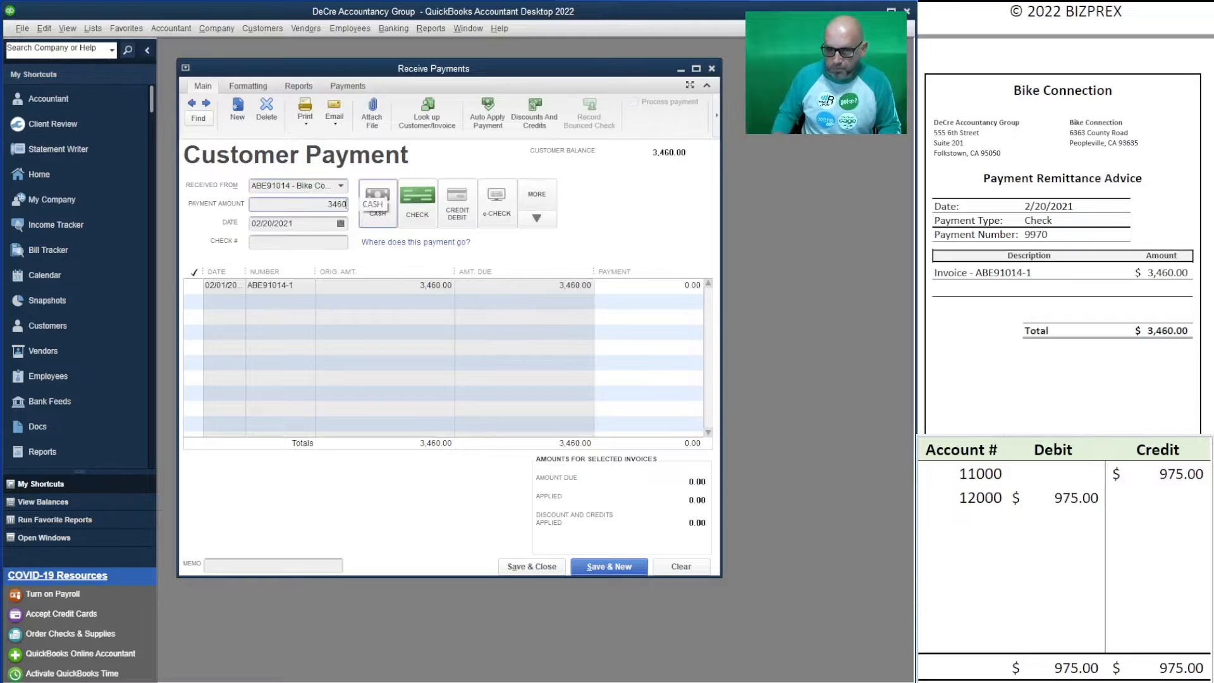
pyautogui.click(282, 243)
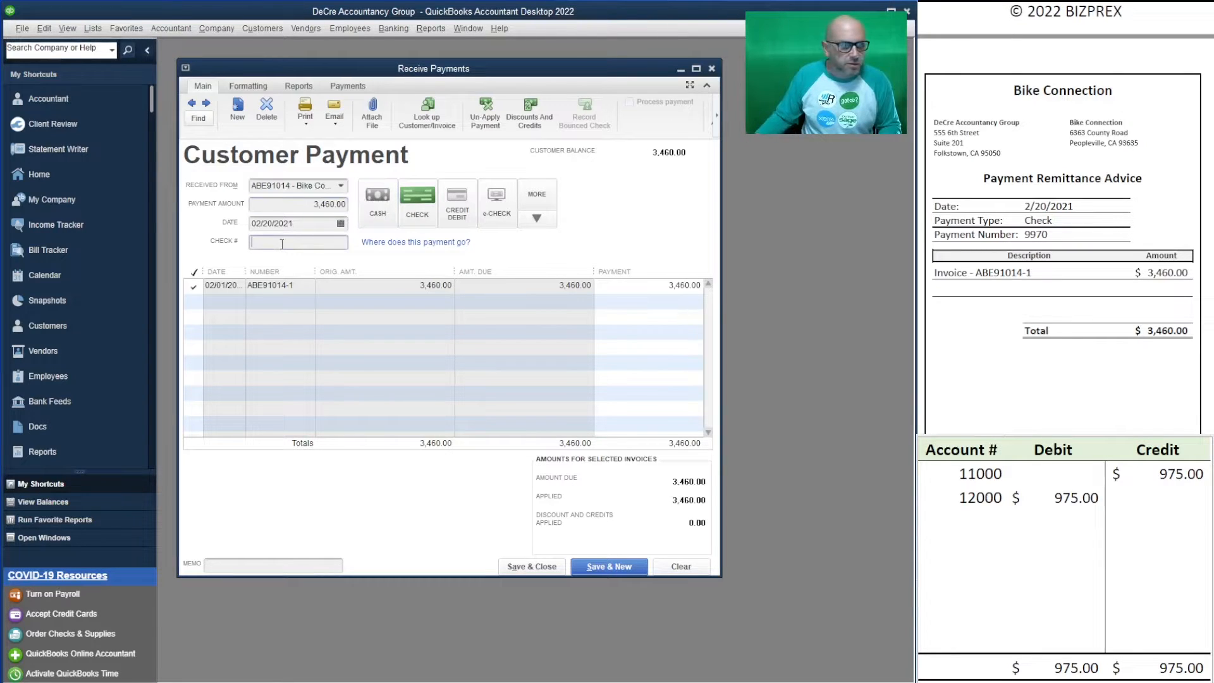
pyautogui.write('9970')
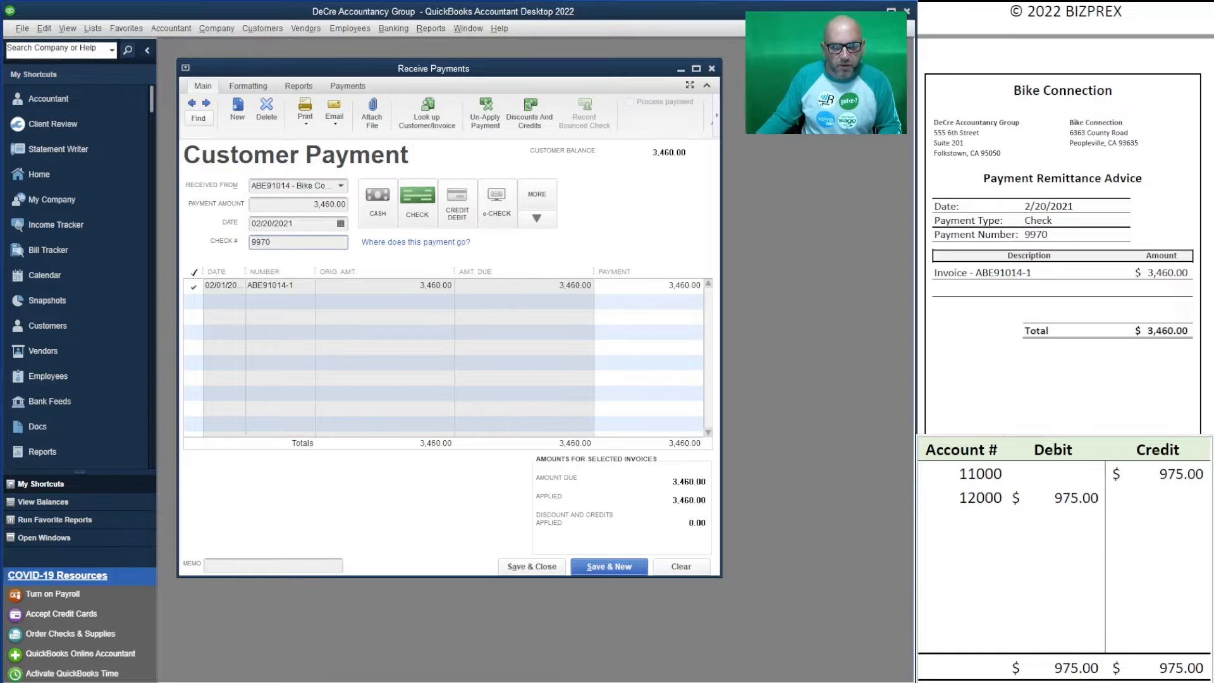
# - Record 3,460 as the 12000 debit and 11000 credit in the worksheet
pyautogui.click(1064, 498)
pyautogui.write('3')
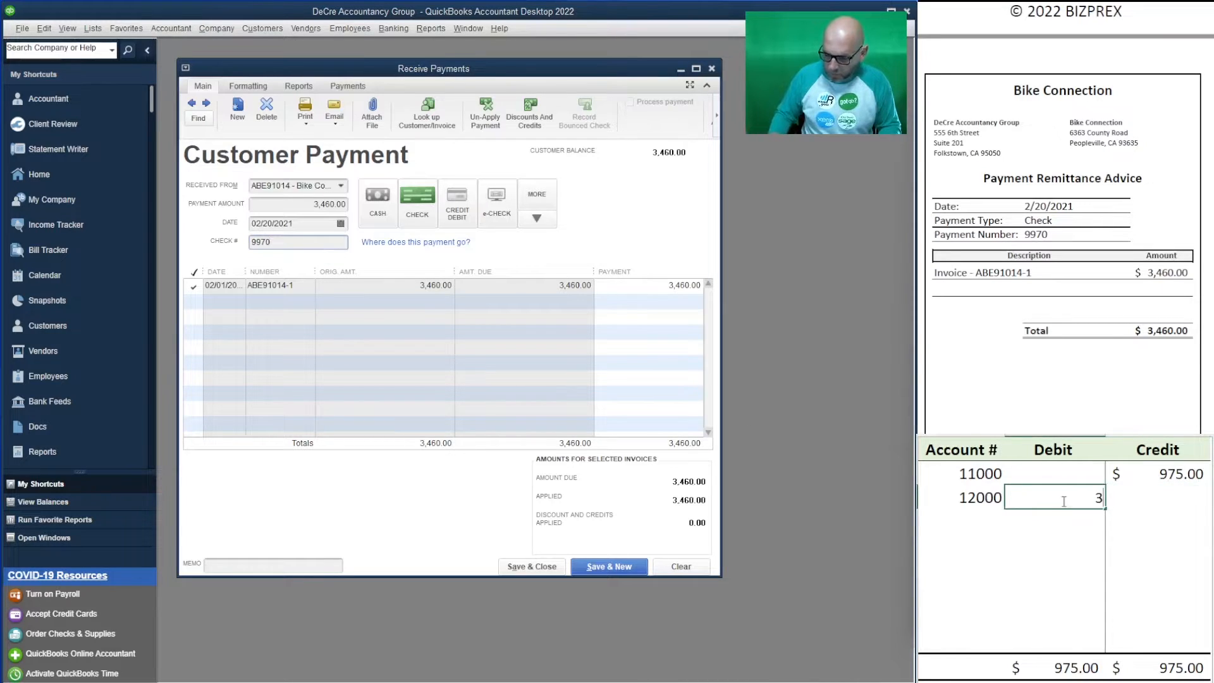
pyautogui.write(',460')
pyautogui.click(1129, 473)
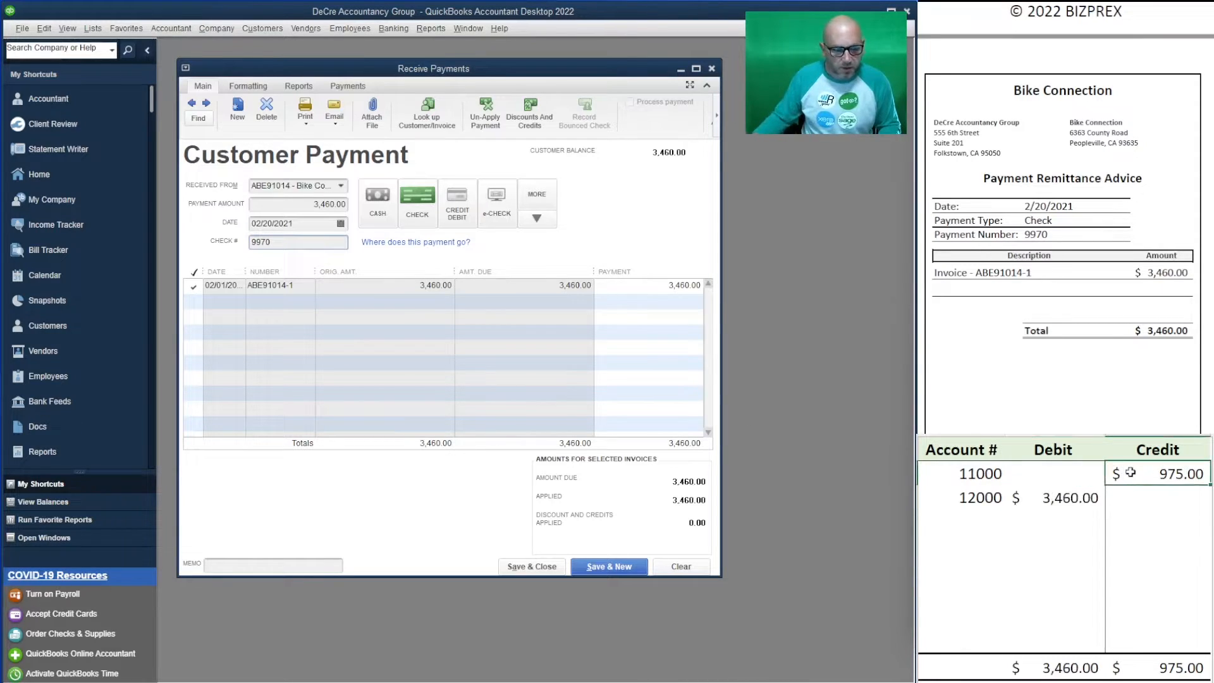
pyautogui.write('3460')
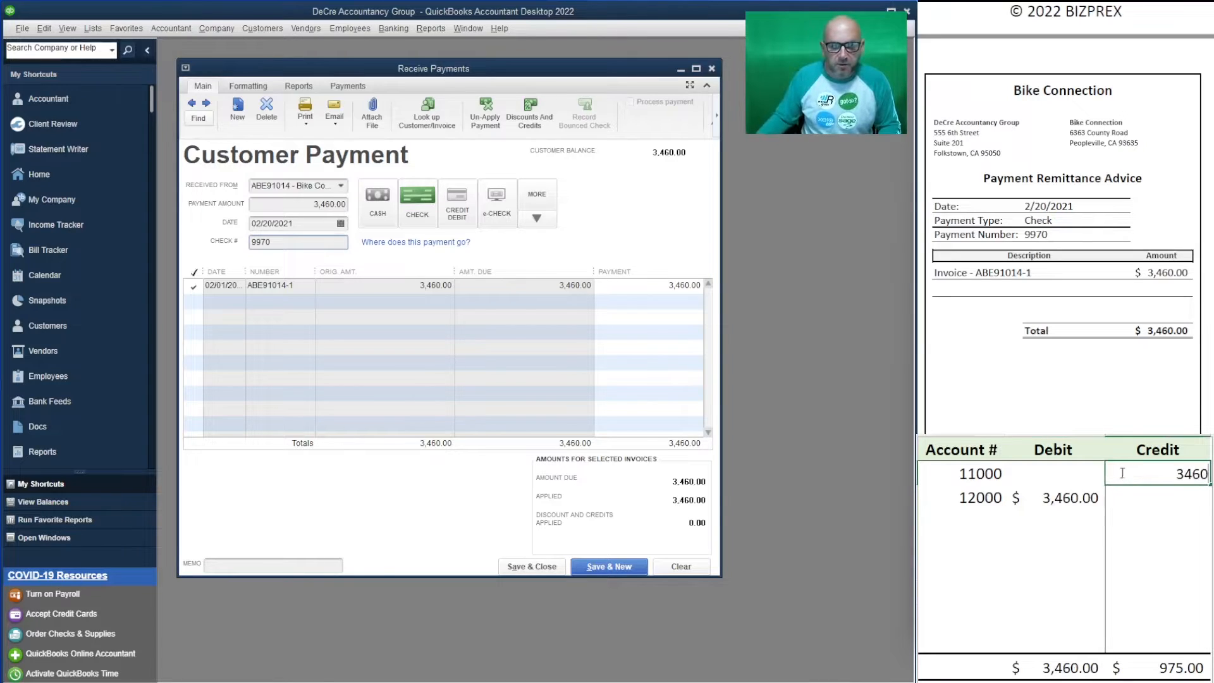
pyautogui.click(1057, 552)
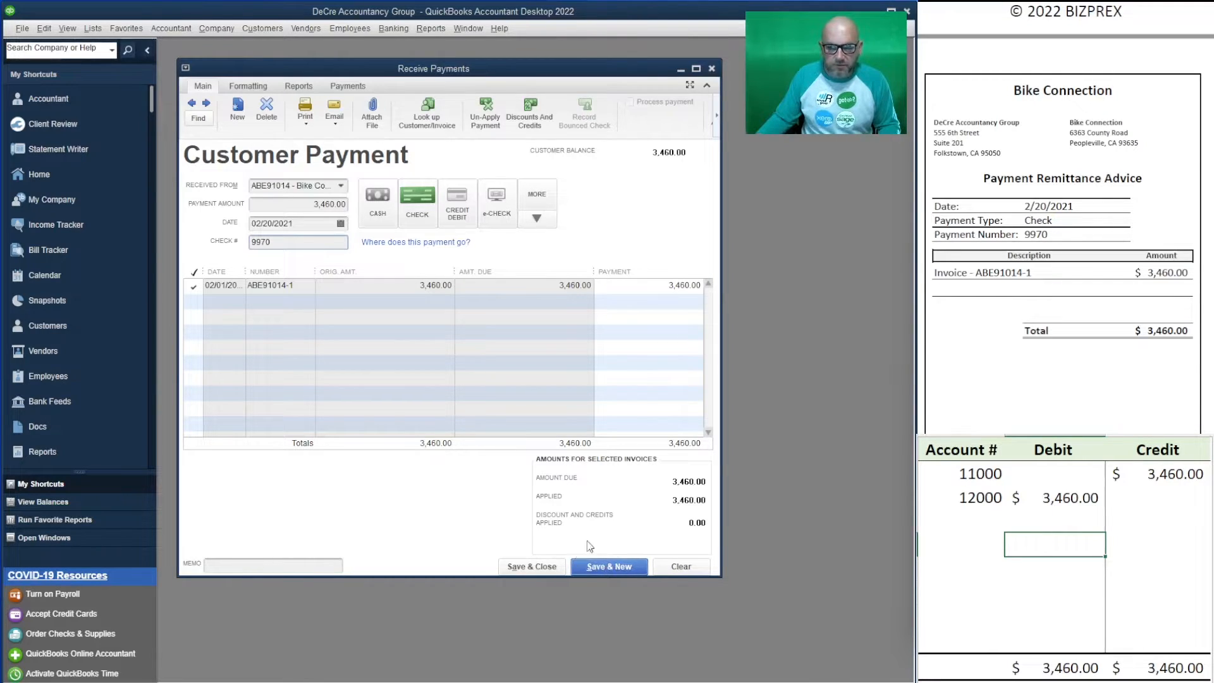
# - Save the Bike Connection payment and enter Garden Square Apartments' 682.50 check 2269
pyautogui.click(608, 567)
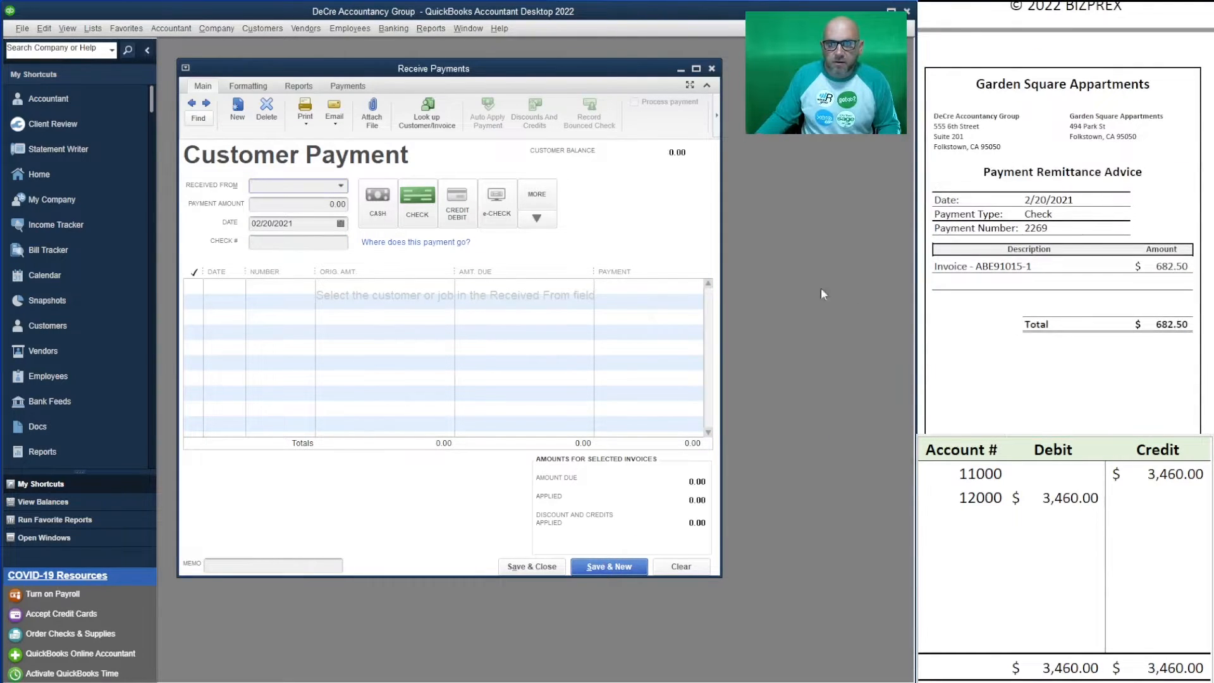
pyautogui.write('gard')
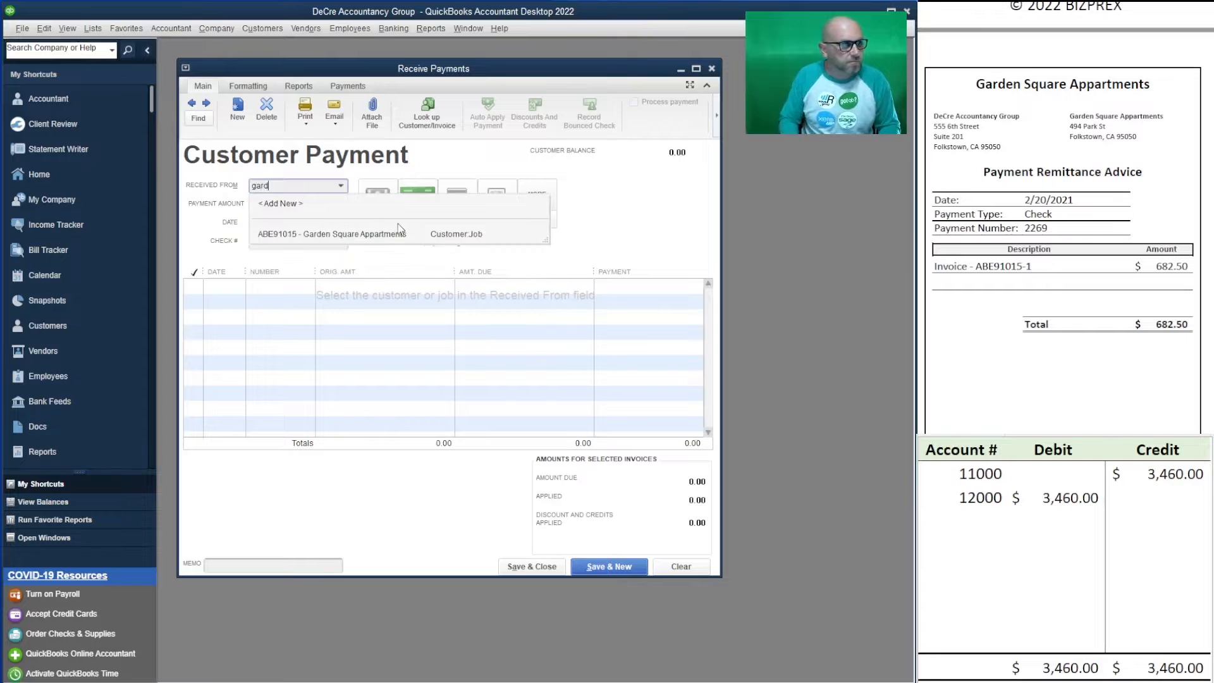
pyautogui.click(357, 234)
pyautogui.click(314, 205)
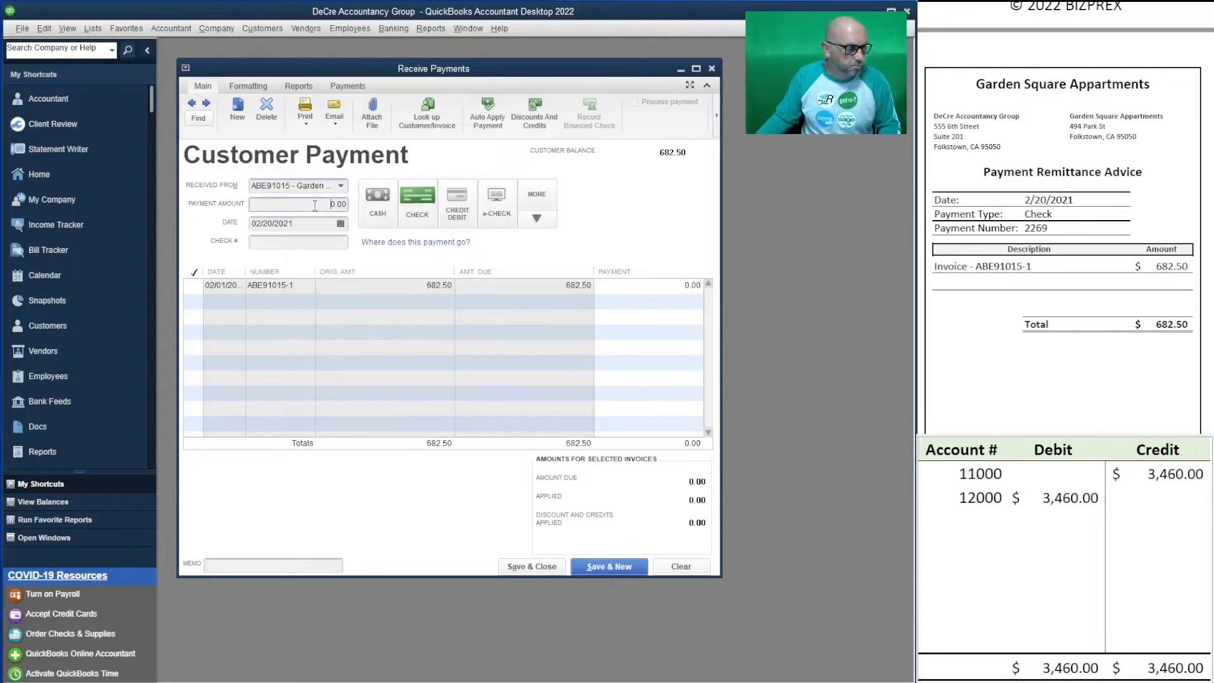
pyautogui.write('682.50')
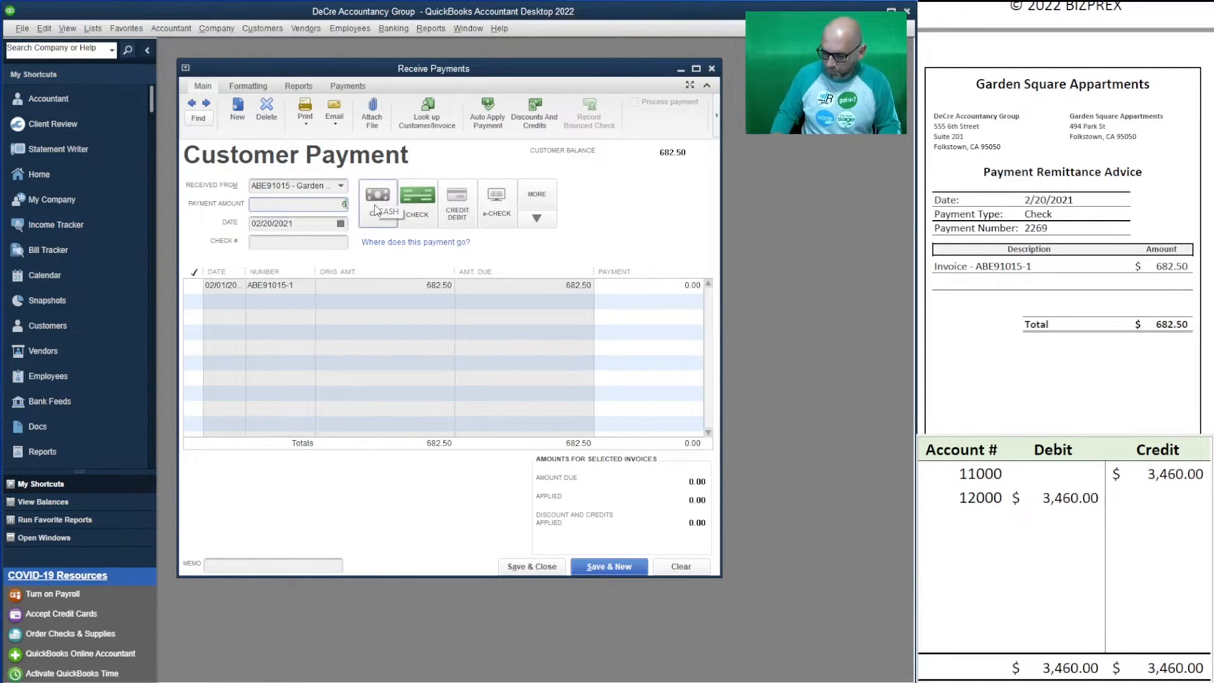
pyautogui.click(312, 242)
pyautogui.write('2269')
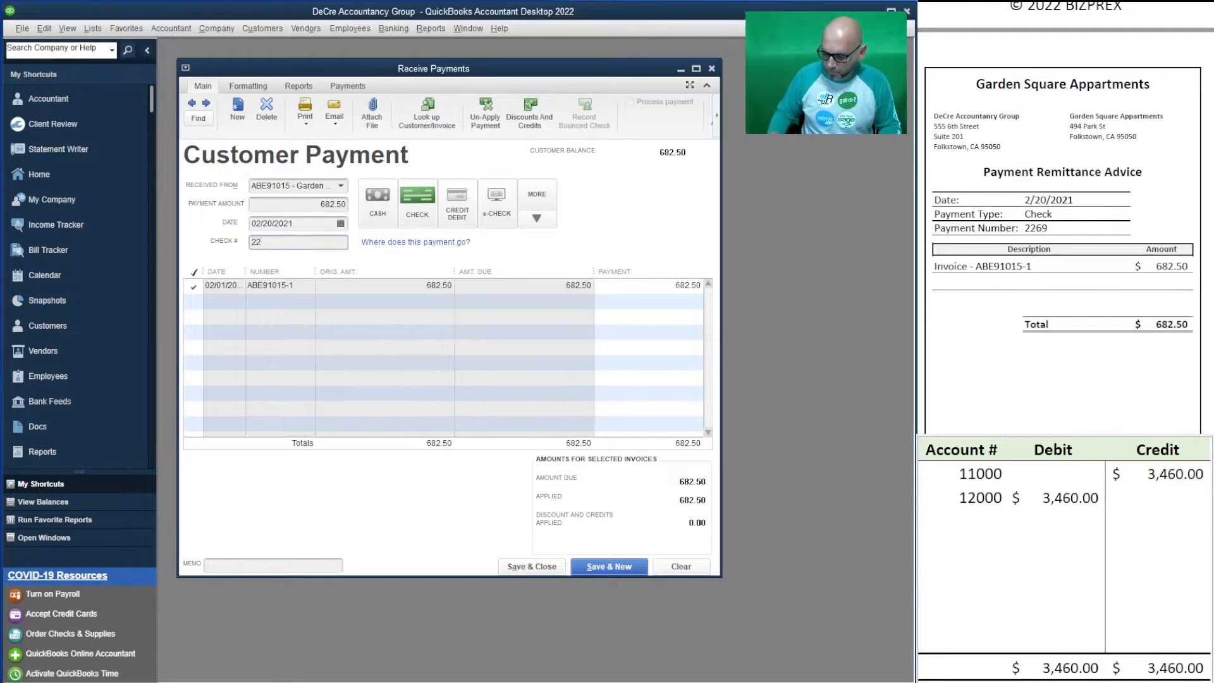
# - Enter 682.50 as the 12000 debit and 11000 credit in the worksheet, then save the payment
pyautogui.click(1068, 499)
pyautogui.write('682')
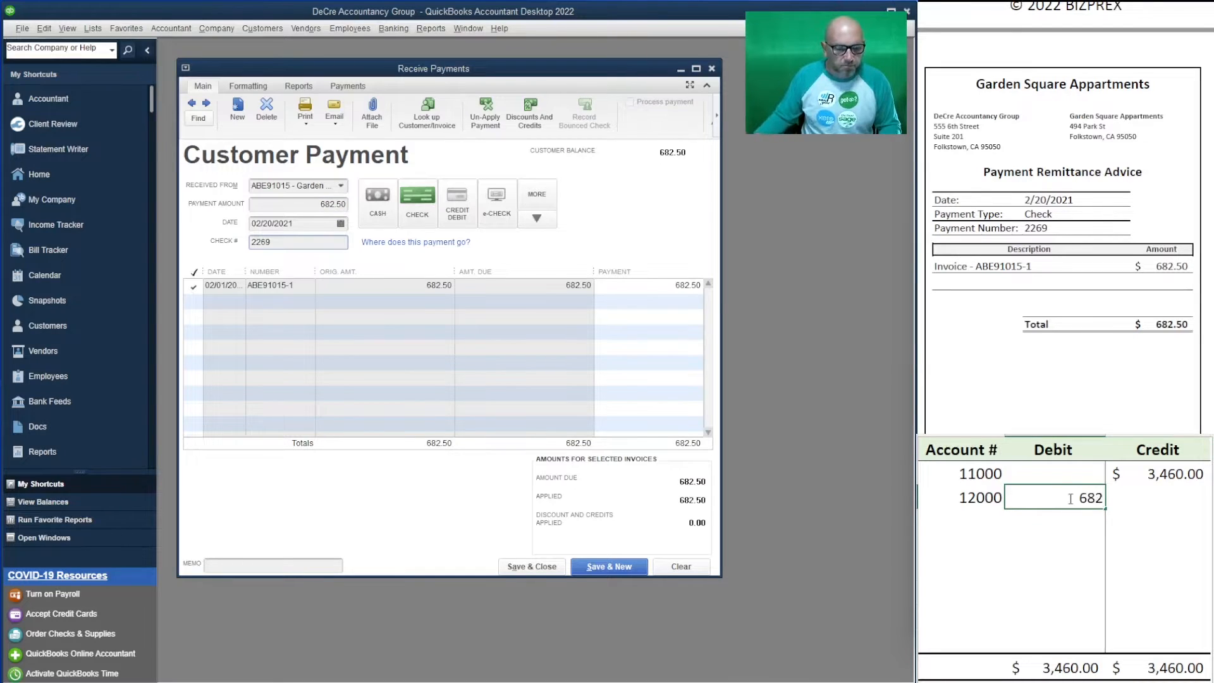
pyautogui.write('.50')
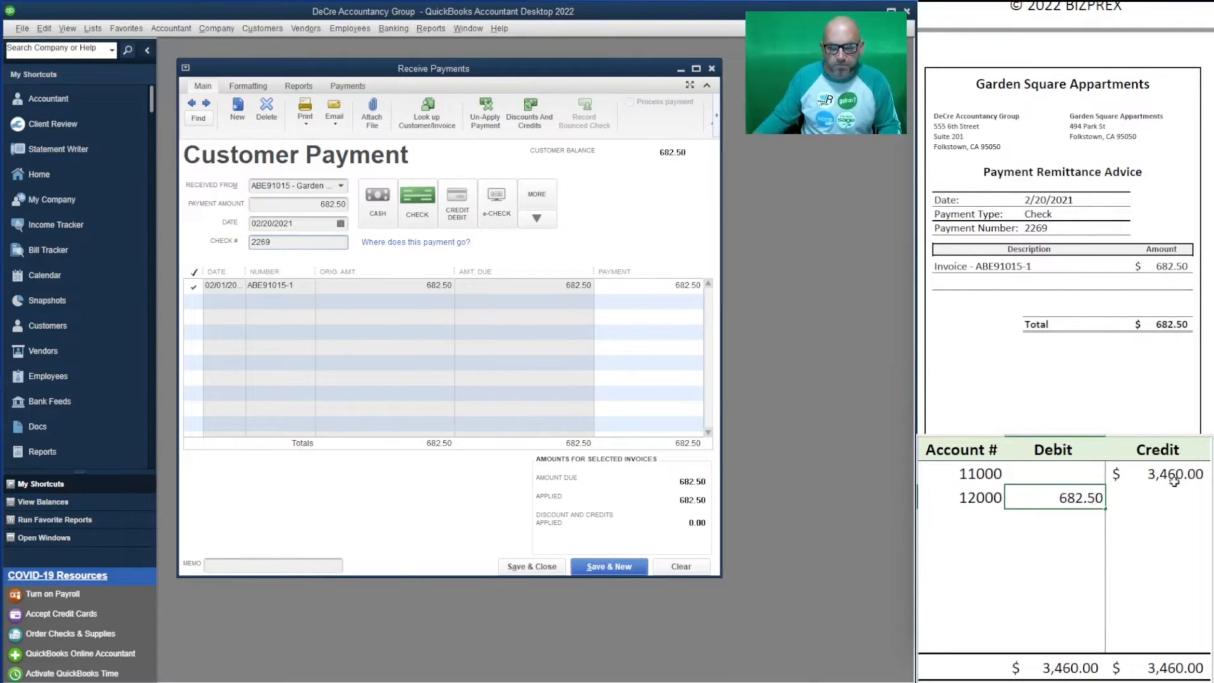
pyautogui.click(1173, 474)
pyautogui.write('682.50')
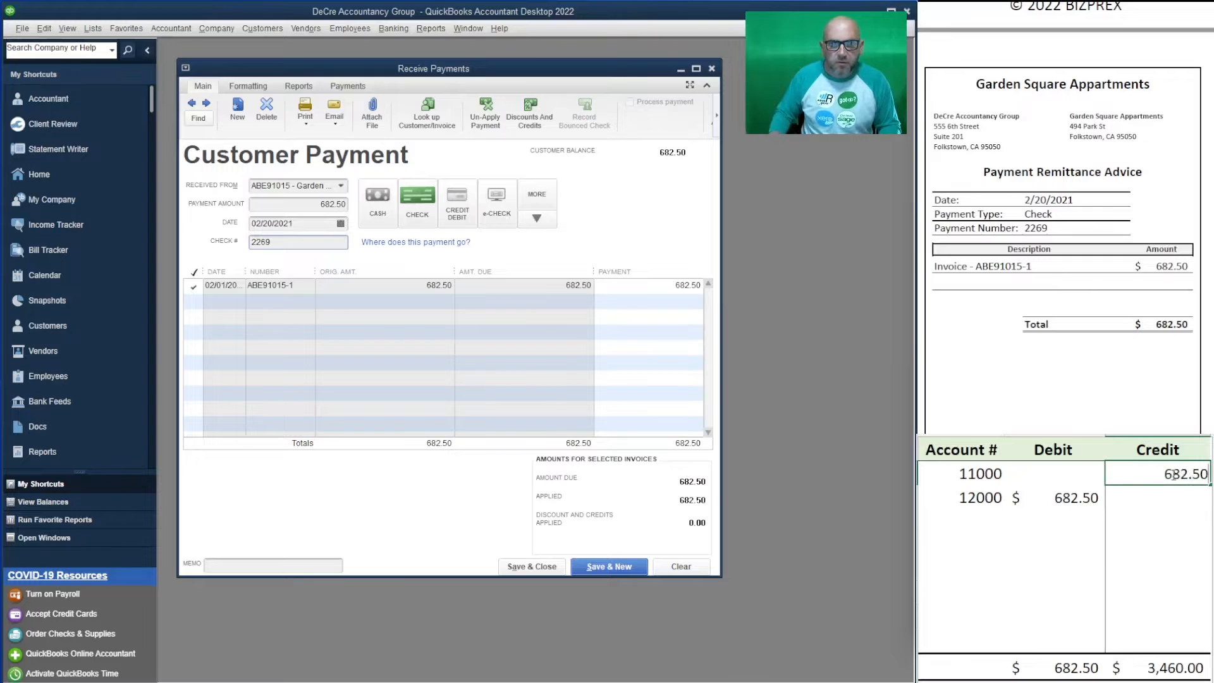
pyautogui.press('Return')
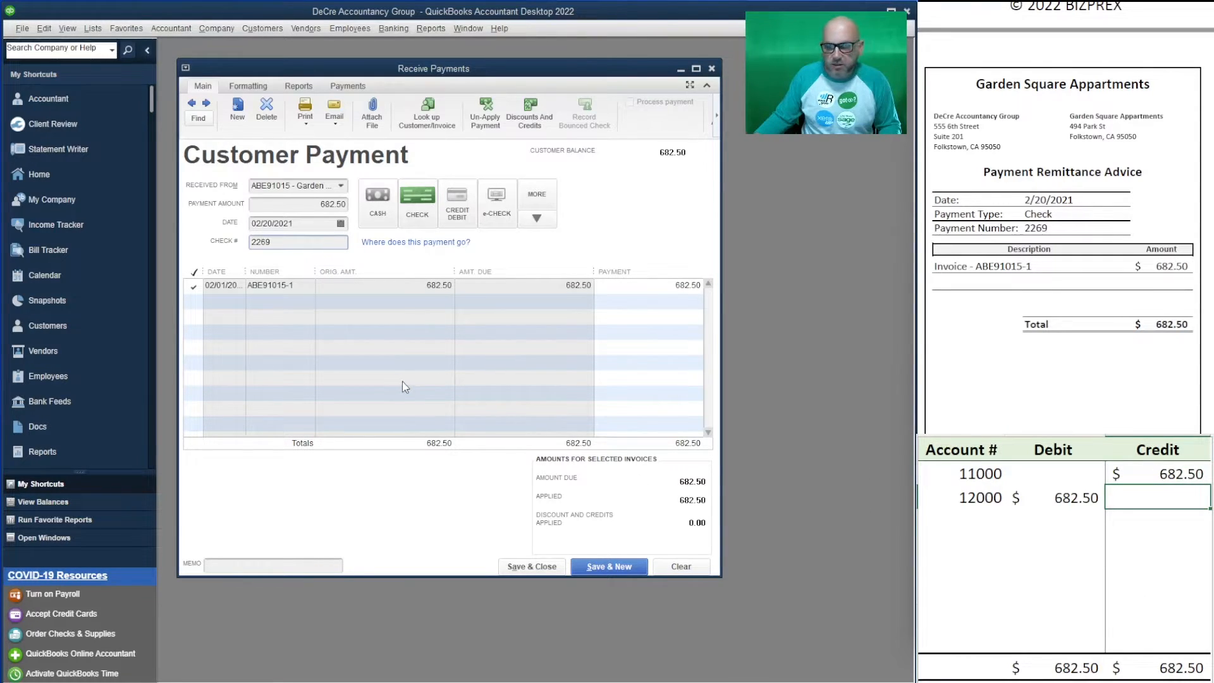
pyautogui.click(614, 564)
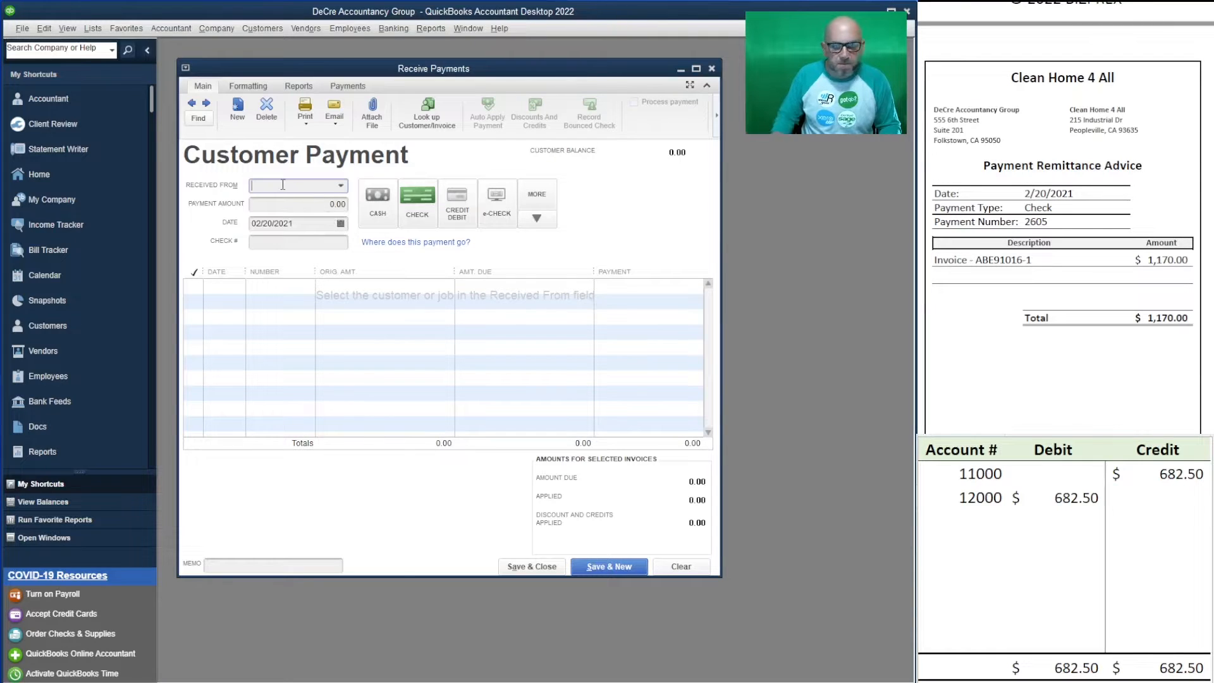
# - Enter Clean Home 4 All's 1,170.00 payment with check number 2605
pyautogui.write('clean')
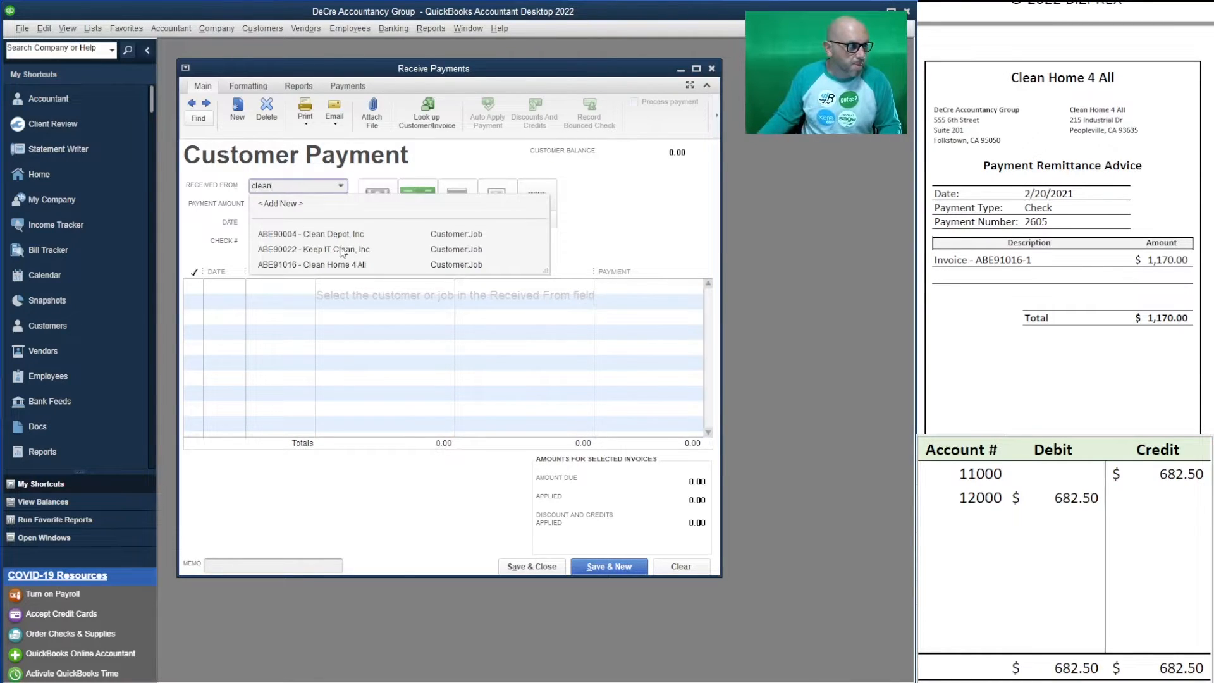
pyautogui.click(351, 264)
pyautogui.press('Tab')
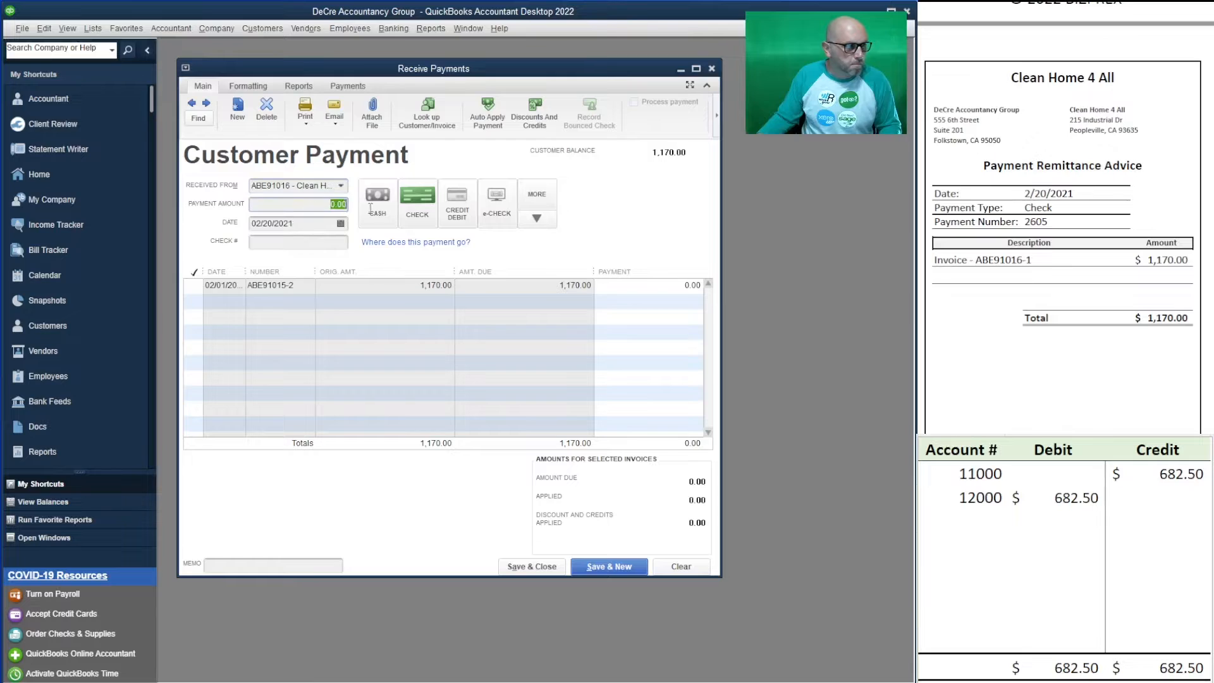
pyautogui.write('1170')
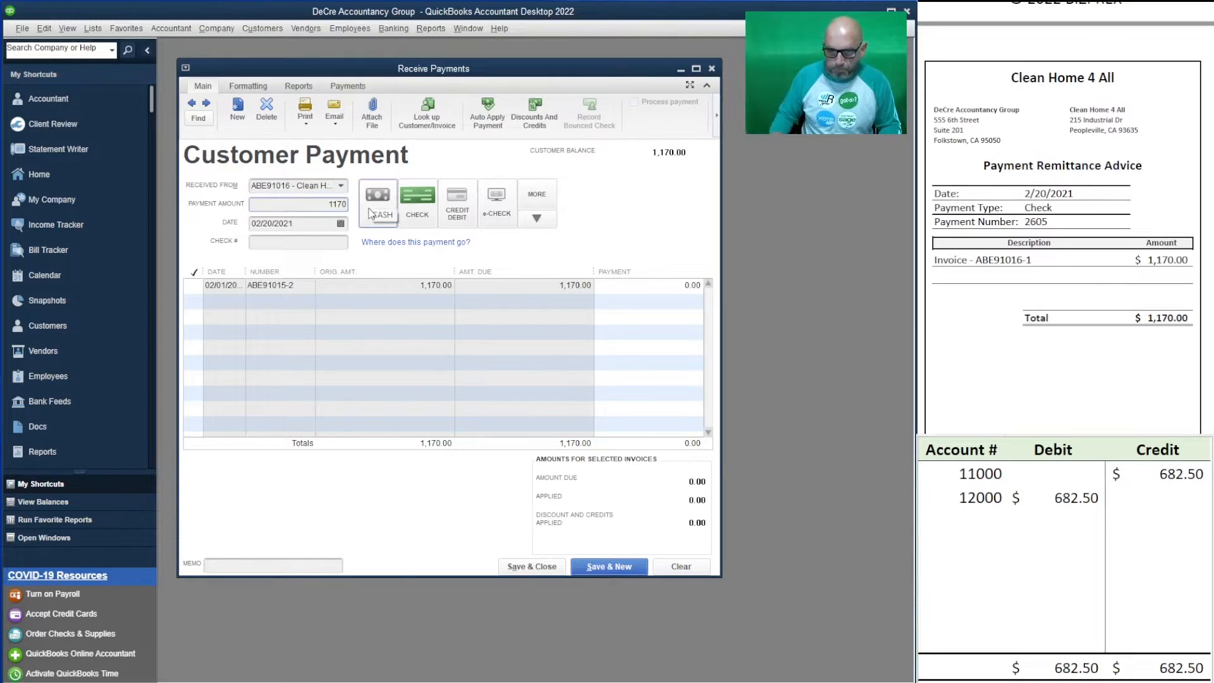
pyautogui.press('Tab')
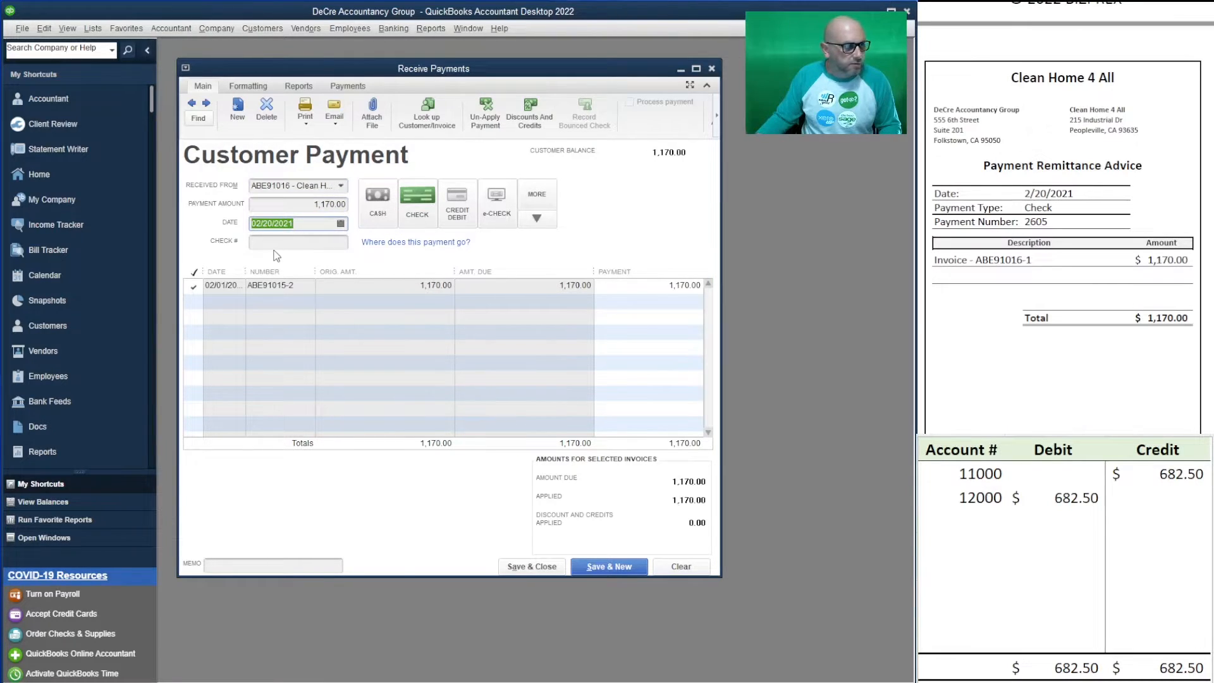
pyautogui.click(279, 244)
pyautogui.write('2605')
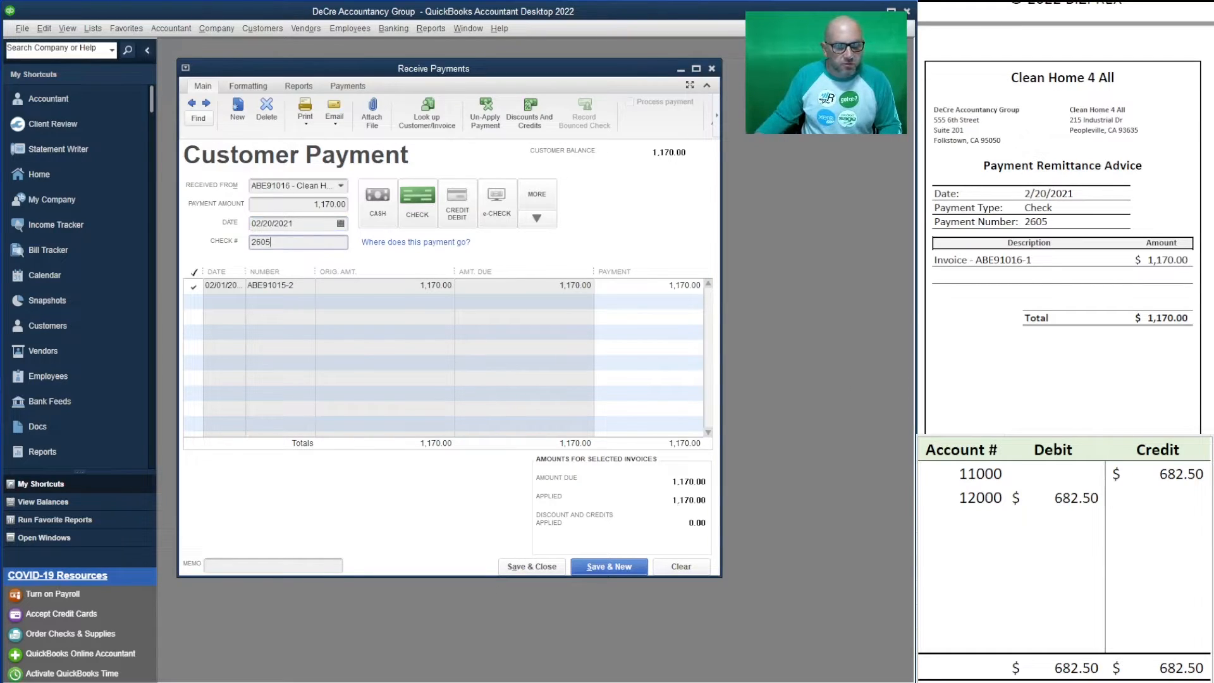
# - Change the worksheet's 12000 debit and 11000 credit to 1,170
pyautogui.click(1064, 497)
pyautogui.write('1170')
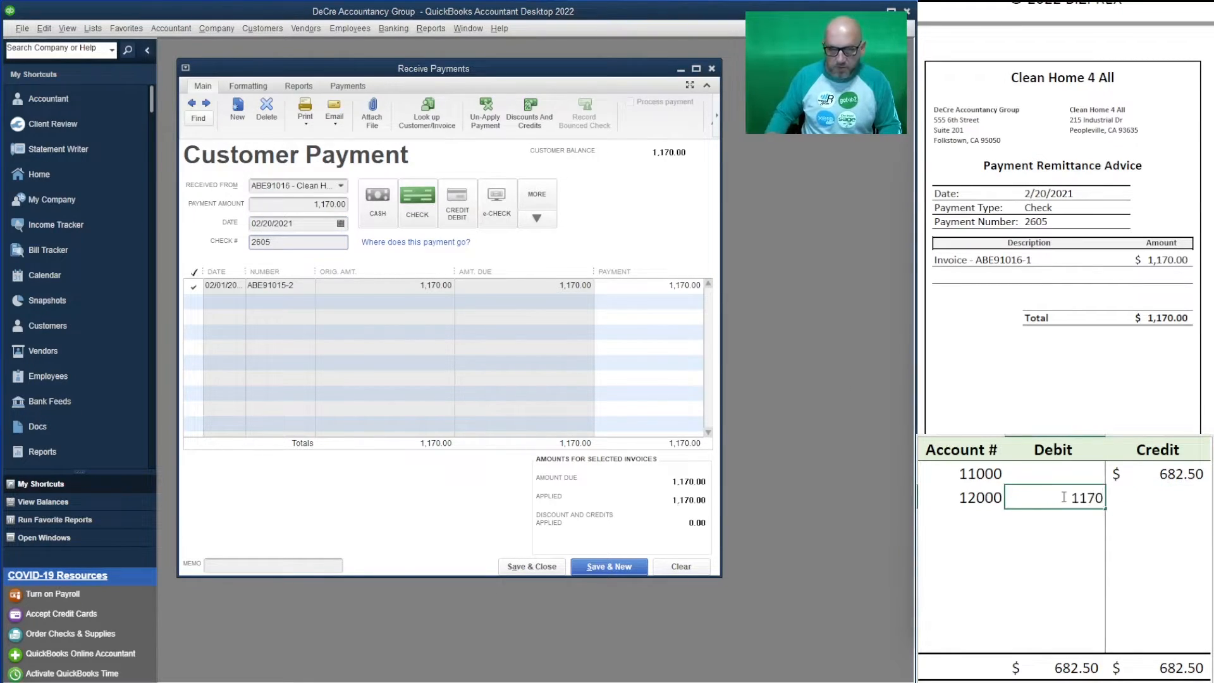
pyautogui.click(1144, 475)
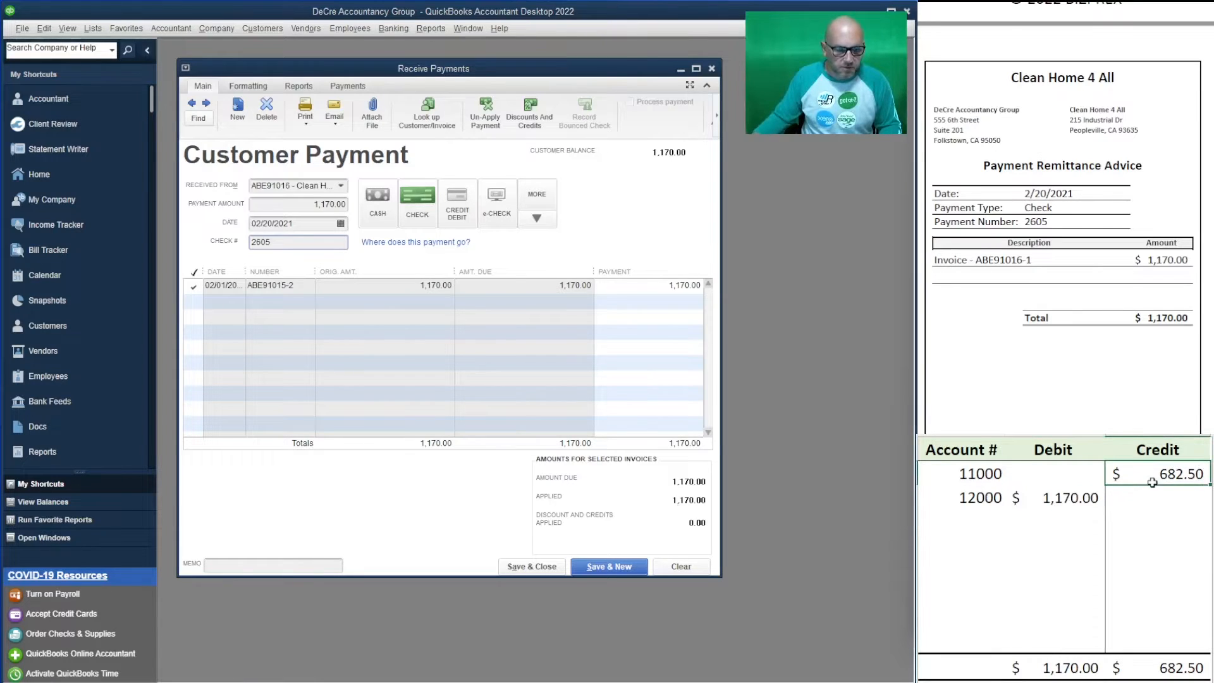
pyautogui.write('1170')
pyautogui.press('Return')
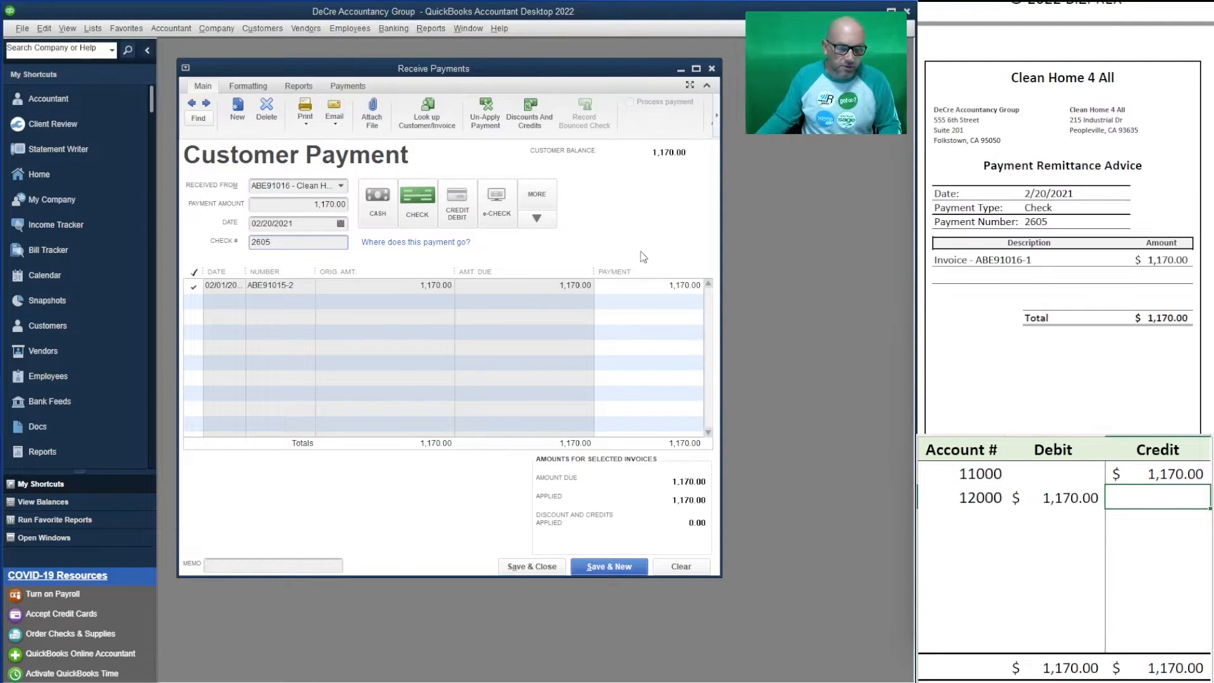
# - Save the Clean Home 4 All payment and enter Tri County Fence Company's 3,647.50 payment
pyautogui.click(611, 564)
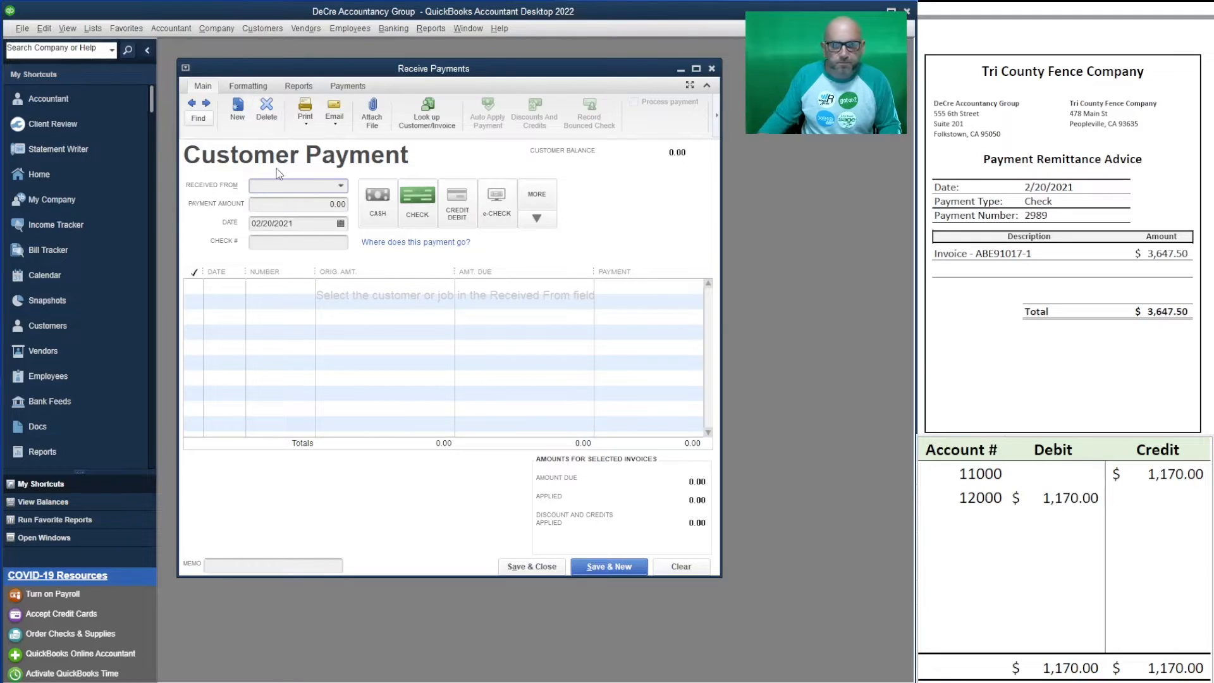
pyautogui.write('tri')
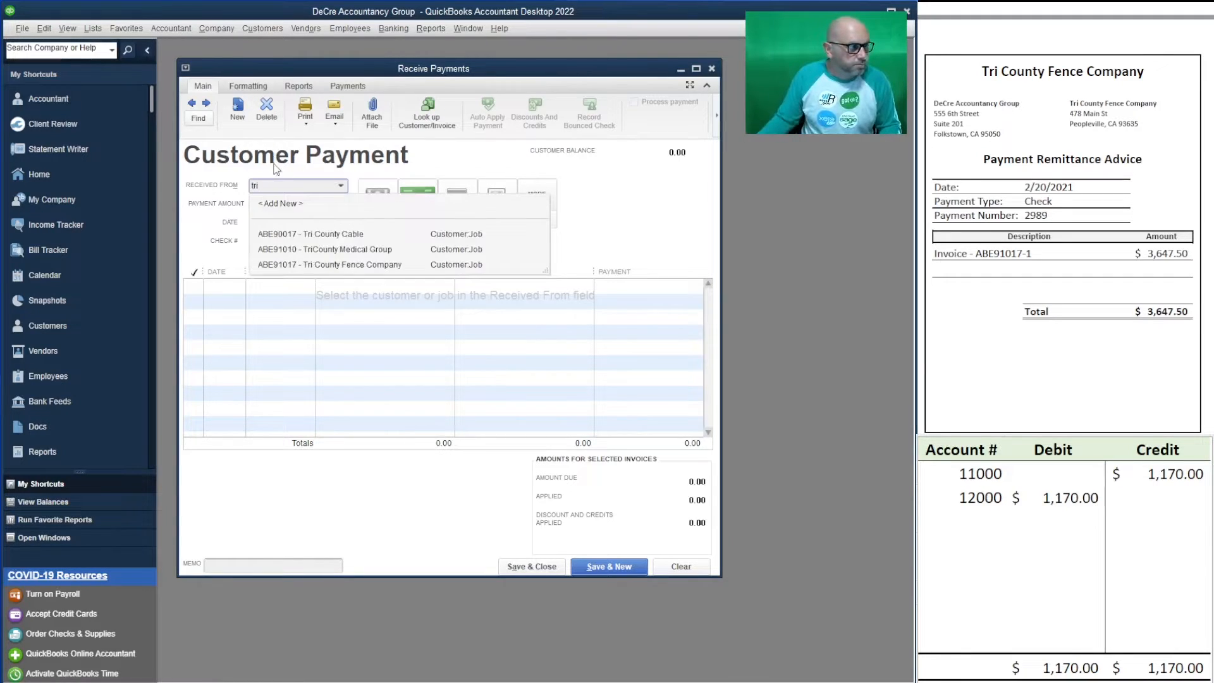
pyautogui.click(365, 265)
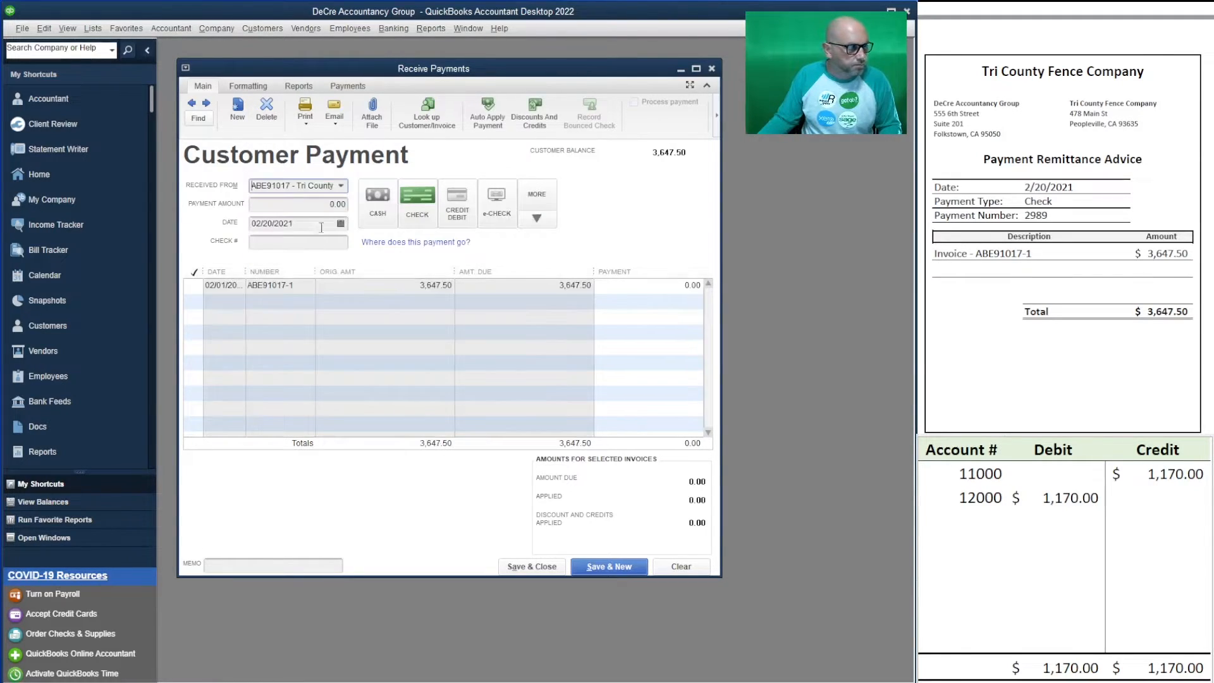
pyautogui.press('Tab')
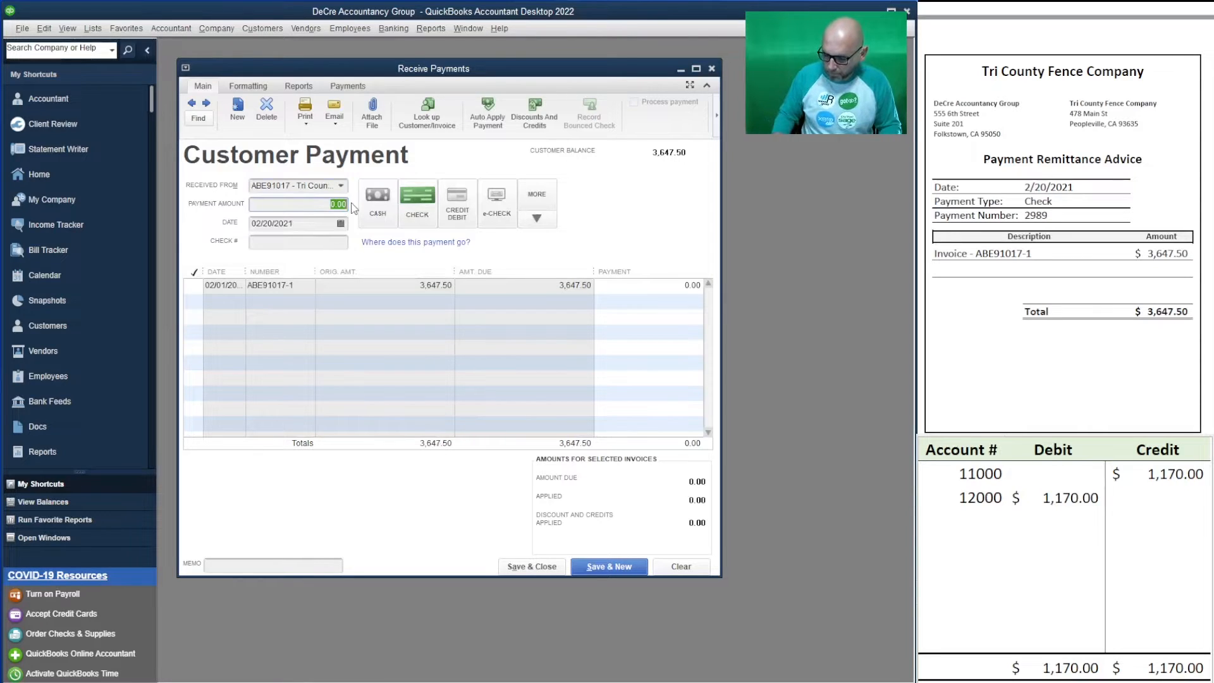
pyautogui.write('3647.50')
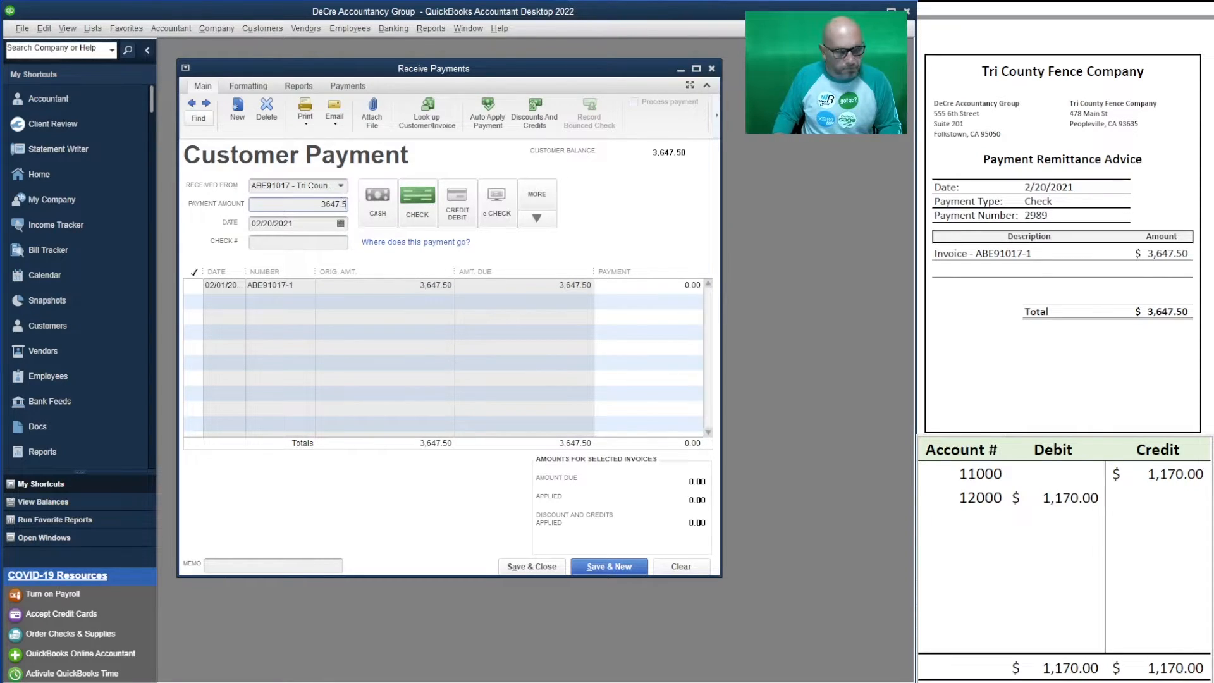
pyautogui.click(320, 241)
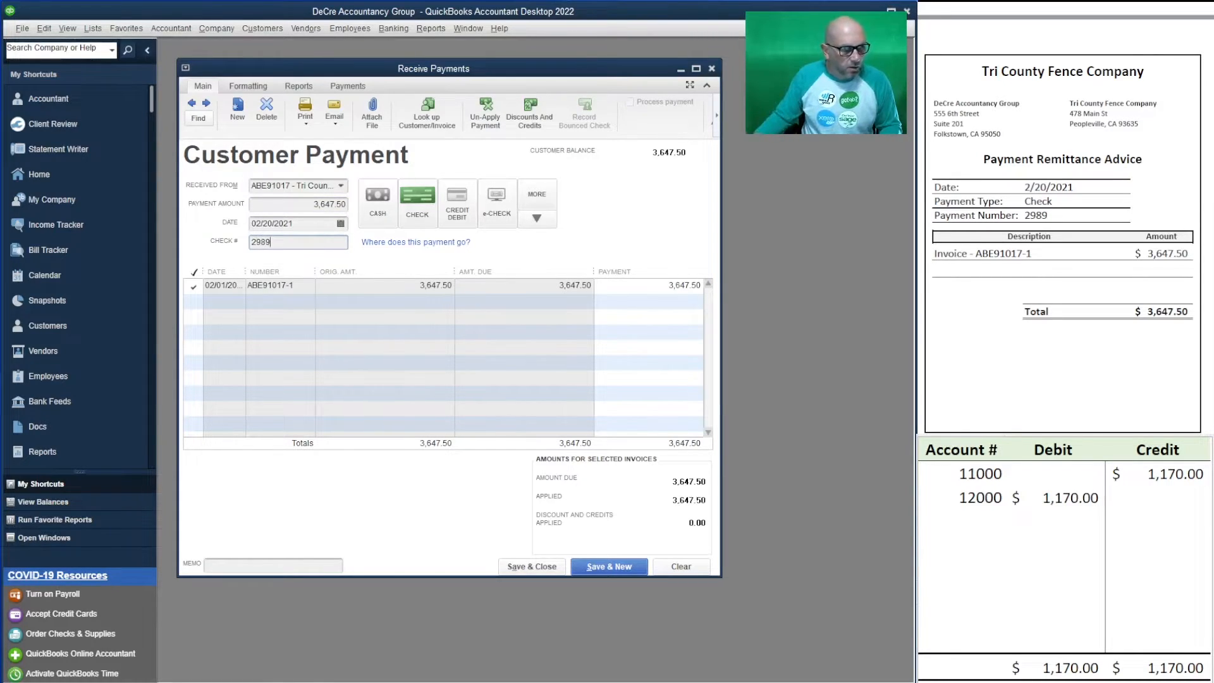
# - Record 3,647.50 as the 12000 debit and 11000 credit in the worksheet, then save the payment
pyautogui.click(1068, 498)
pyautogui.write('3')
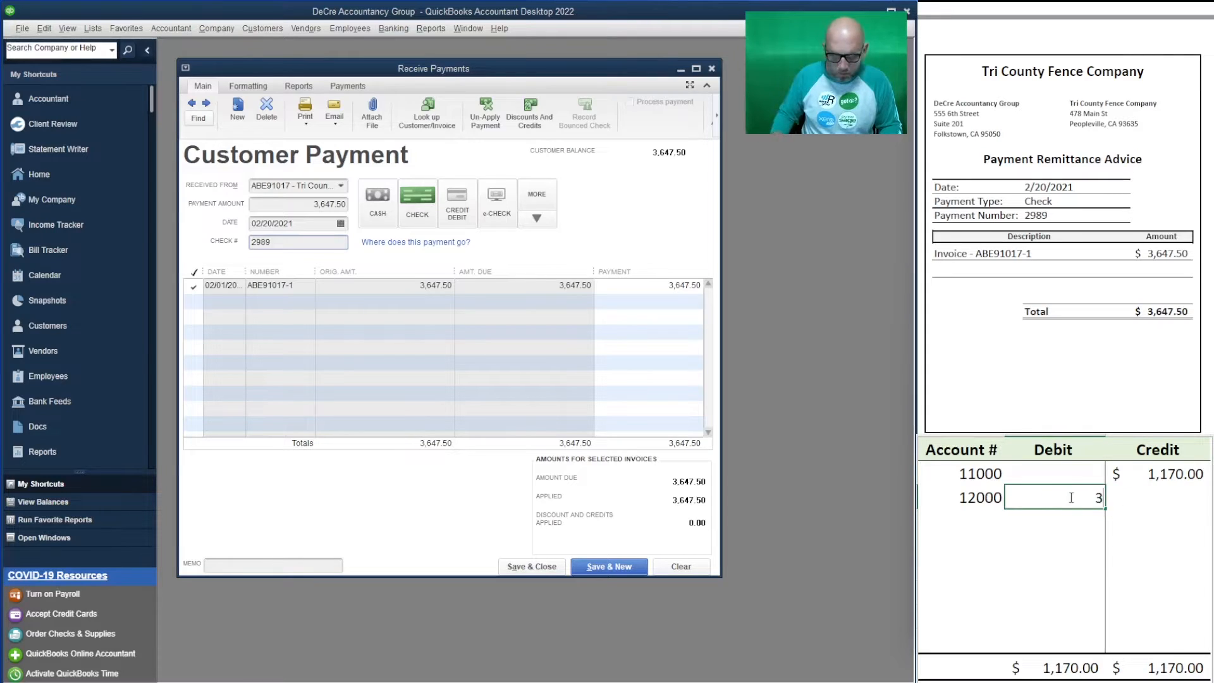
pyautogui.write('647.50')
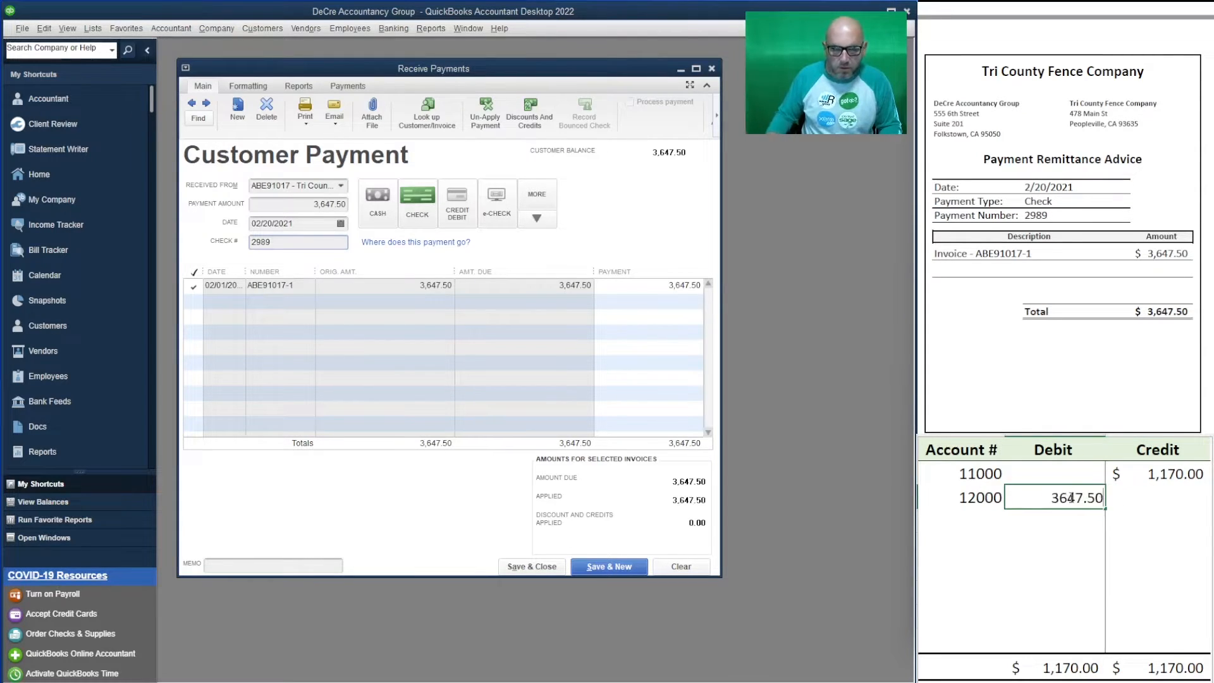
pyautogui.click(1179, 475)
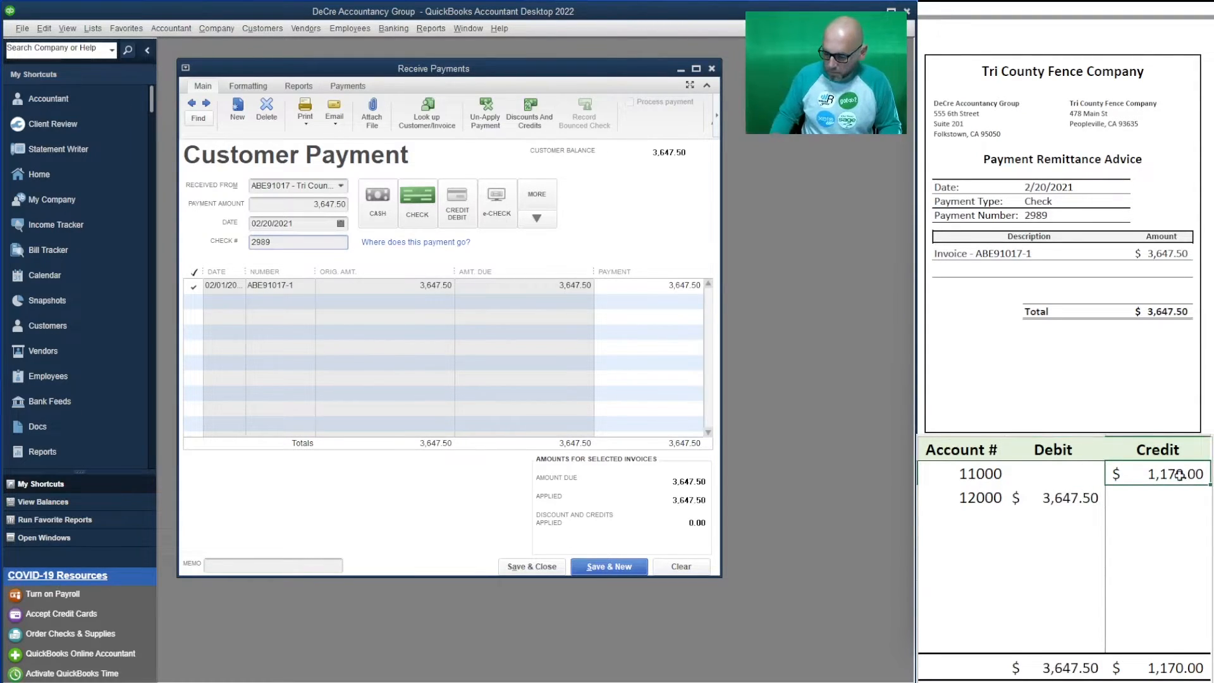
pyautogui.write('3647350')
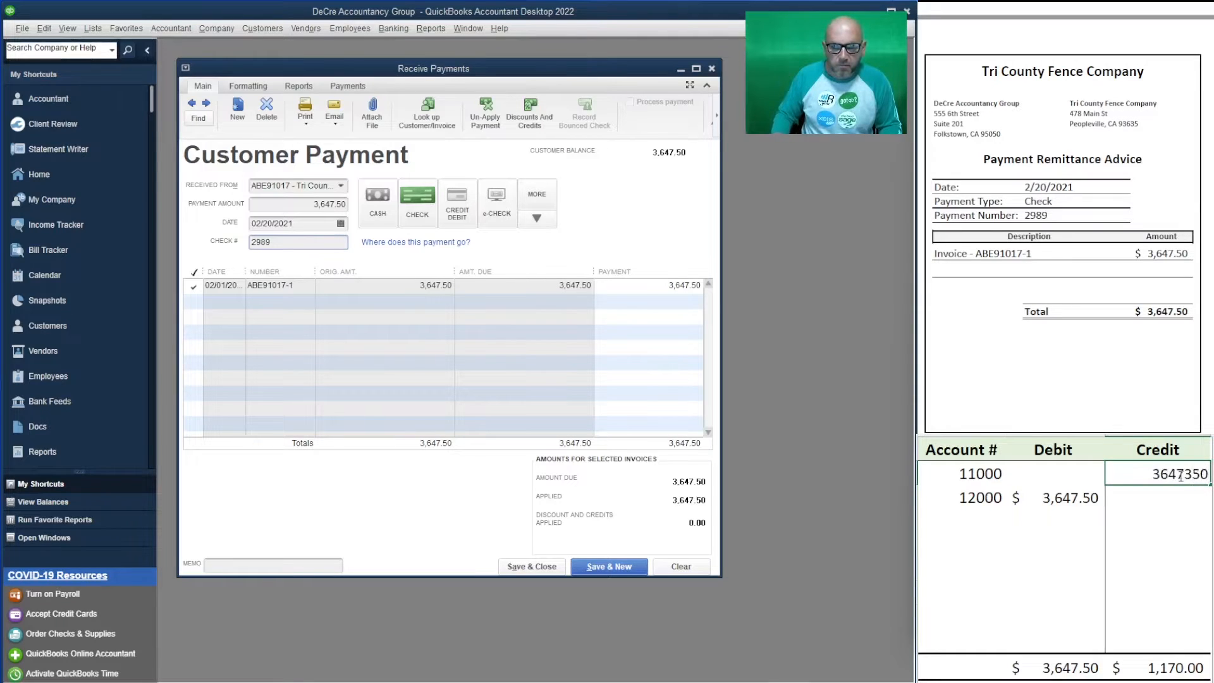
pyautogui.press('BackSpace')
pyautogui.press('BackSpace')
pyautogui.press('BackSpace')
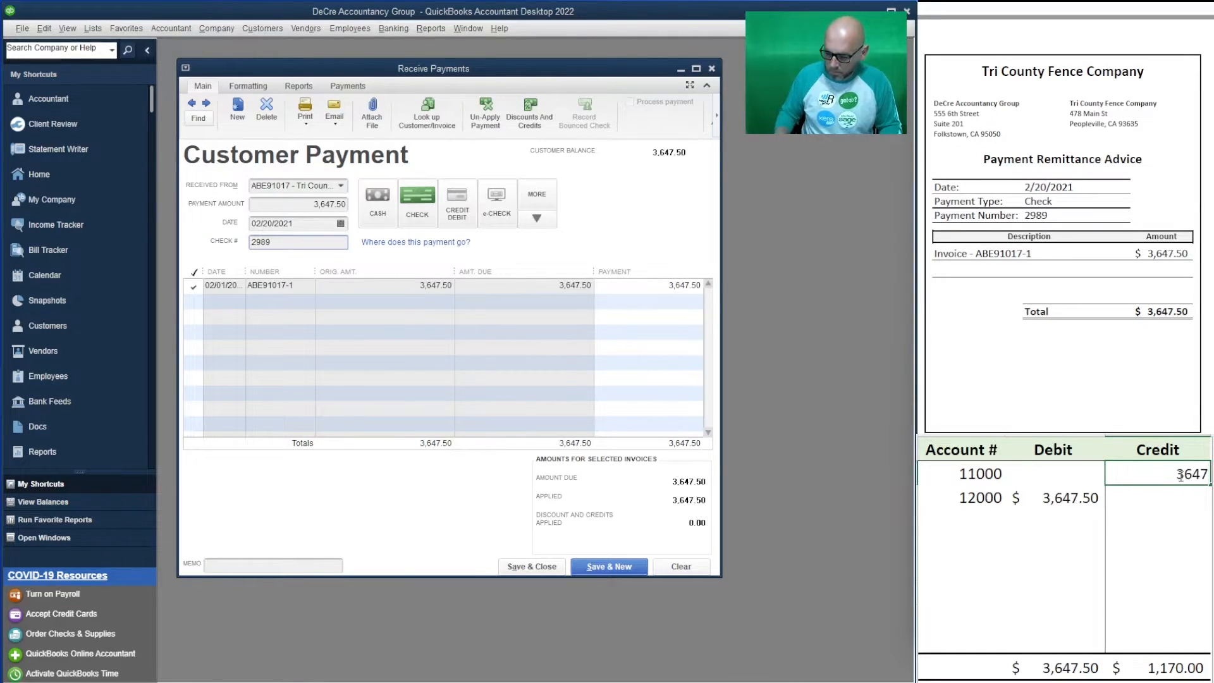
pyautogui.write('.50')
pyautogui.press('Return')
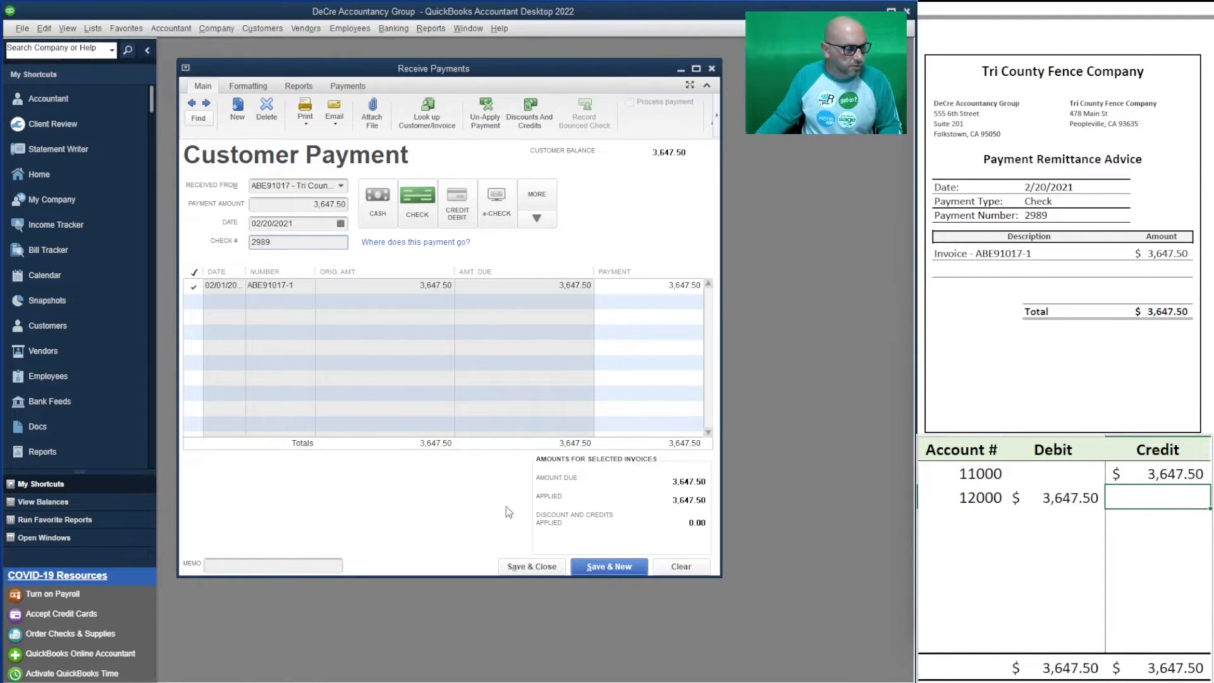
pyautogui.click(604, 564)
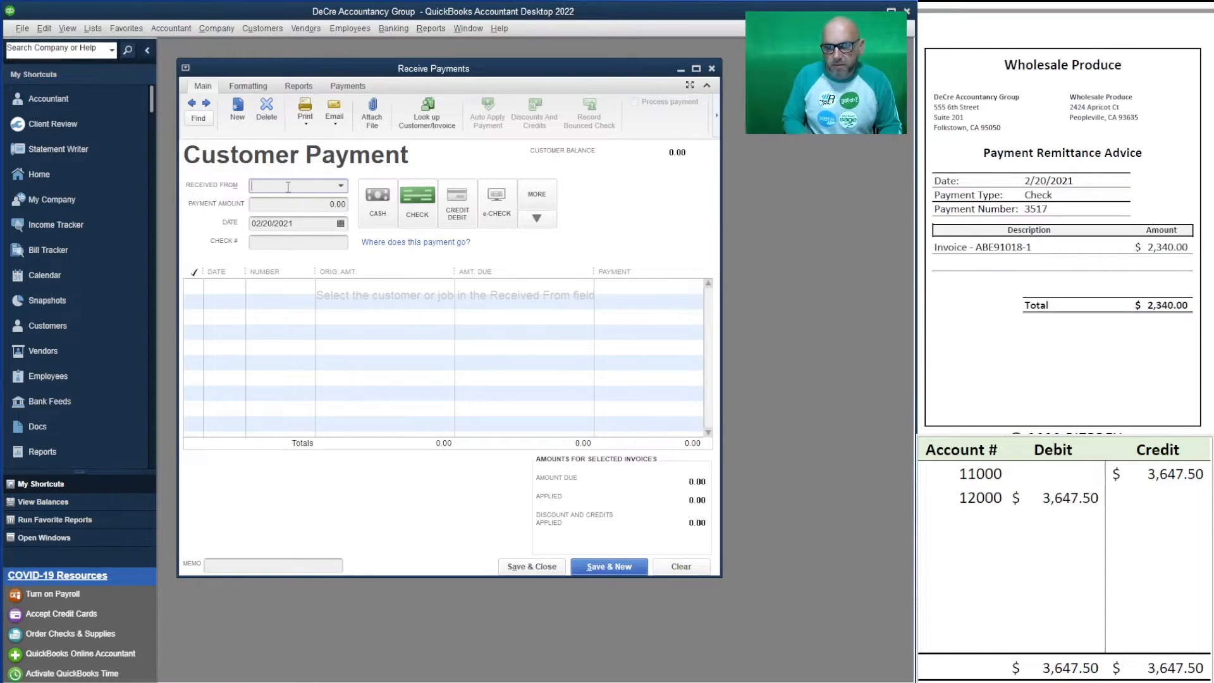
# - Enter Wholesale Produce's 2,340.00 payment with check number 3517
pyautogui.write('a')
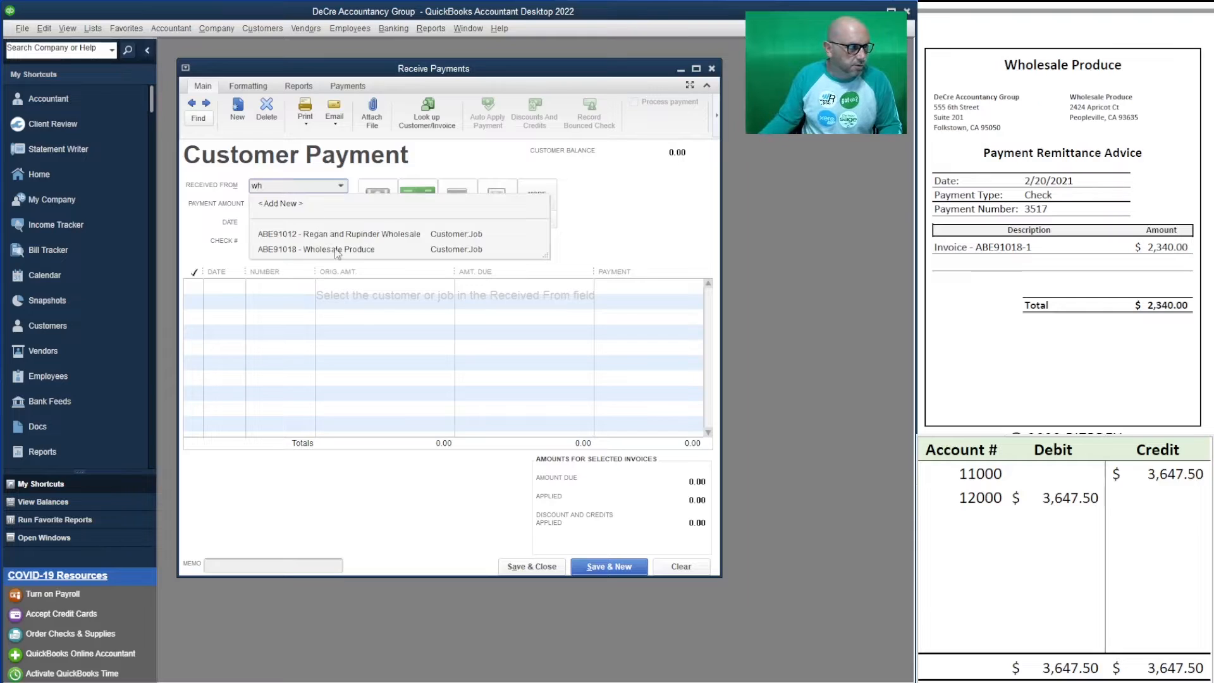
pyautogui.click(351, 251)
pyautogui.click(319, 205)
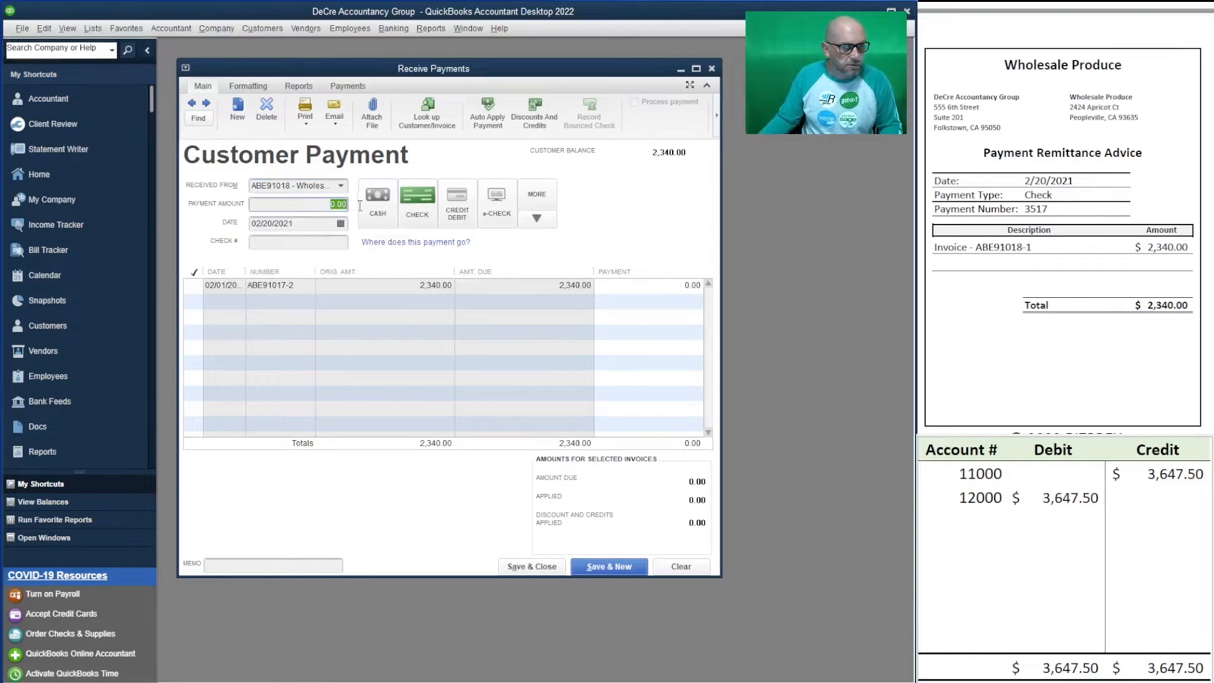
pyautogui.write('2340')
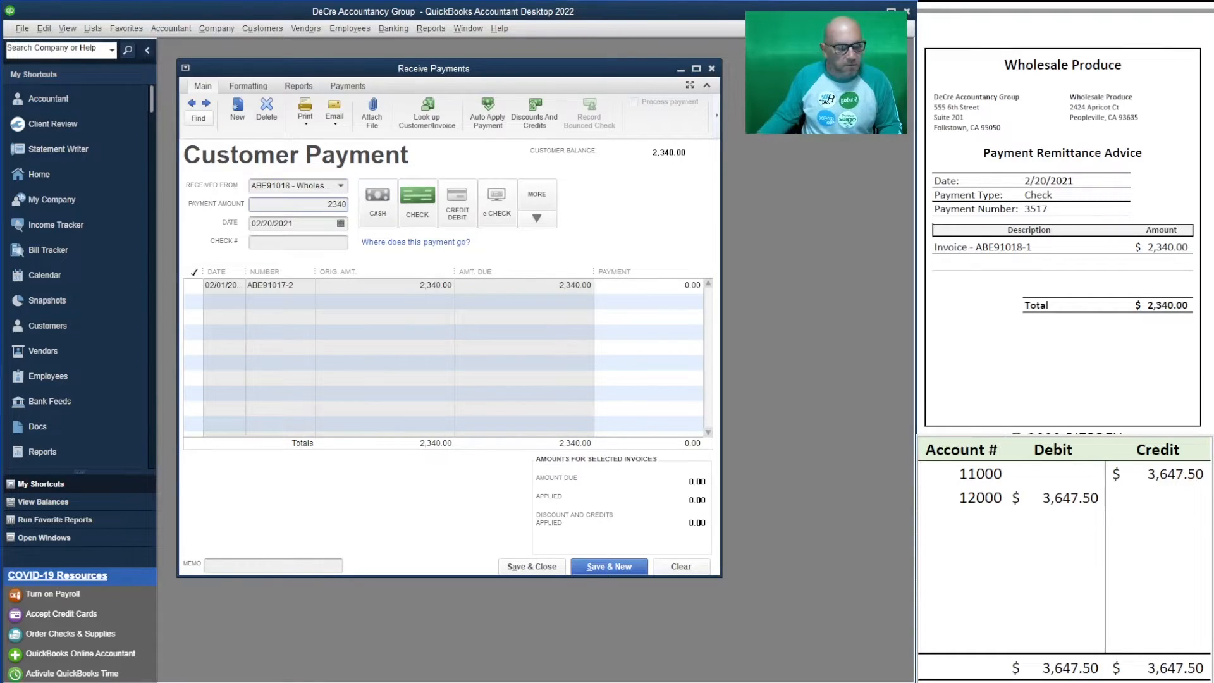
pyautogui.click(301, 244)
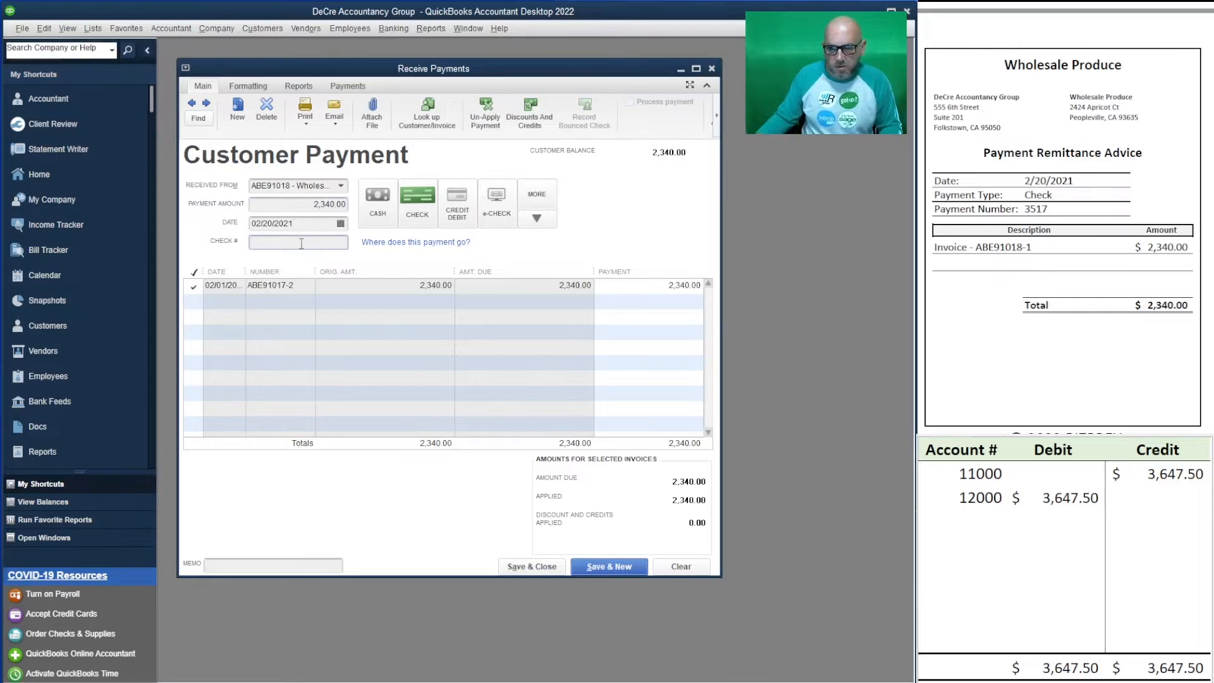
pyautogui.write('3517')
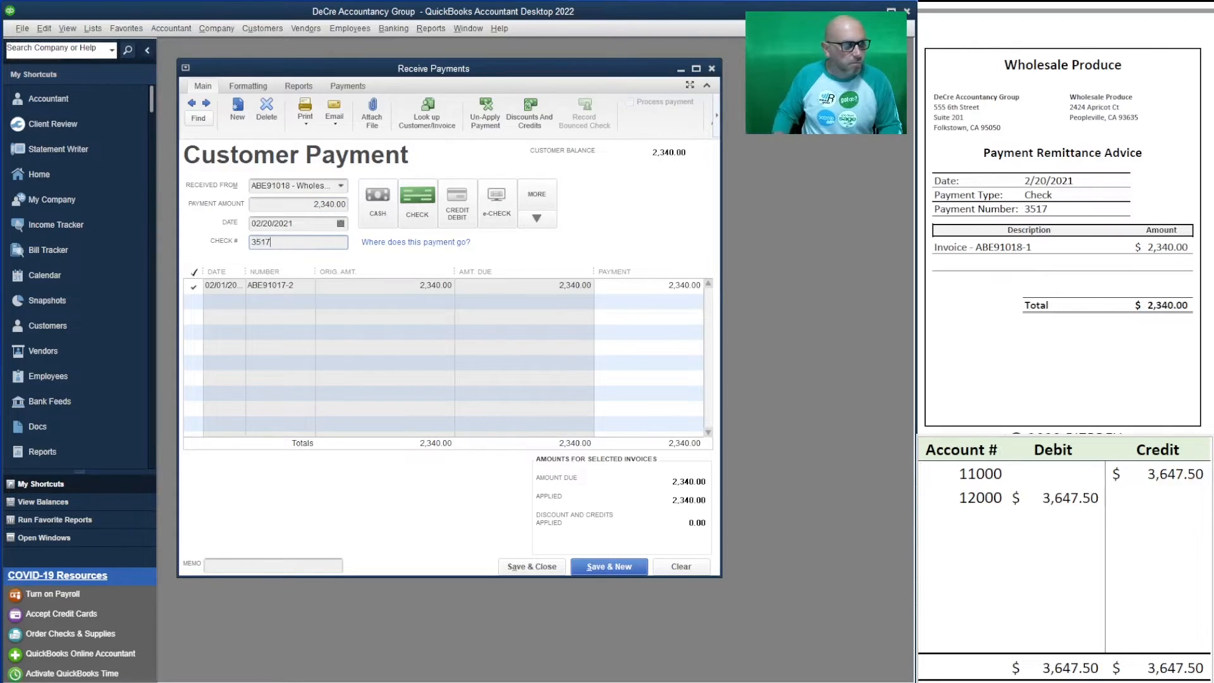
pyautogui.press('Tab')
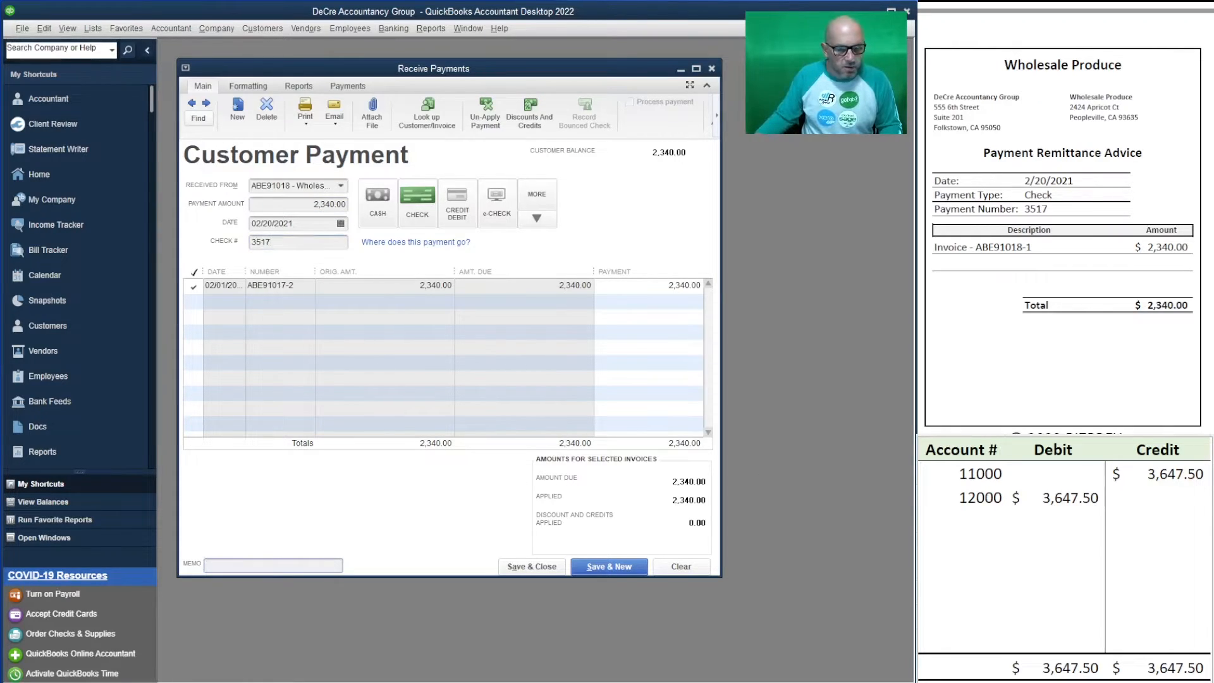
# - Type 2,340 into the worksheet's 12000 debit and 11000 credit cells
pyautogui.click(1158, 497)
pyautogui.click(1062, 495)
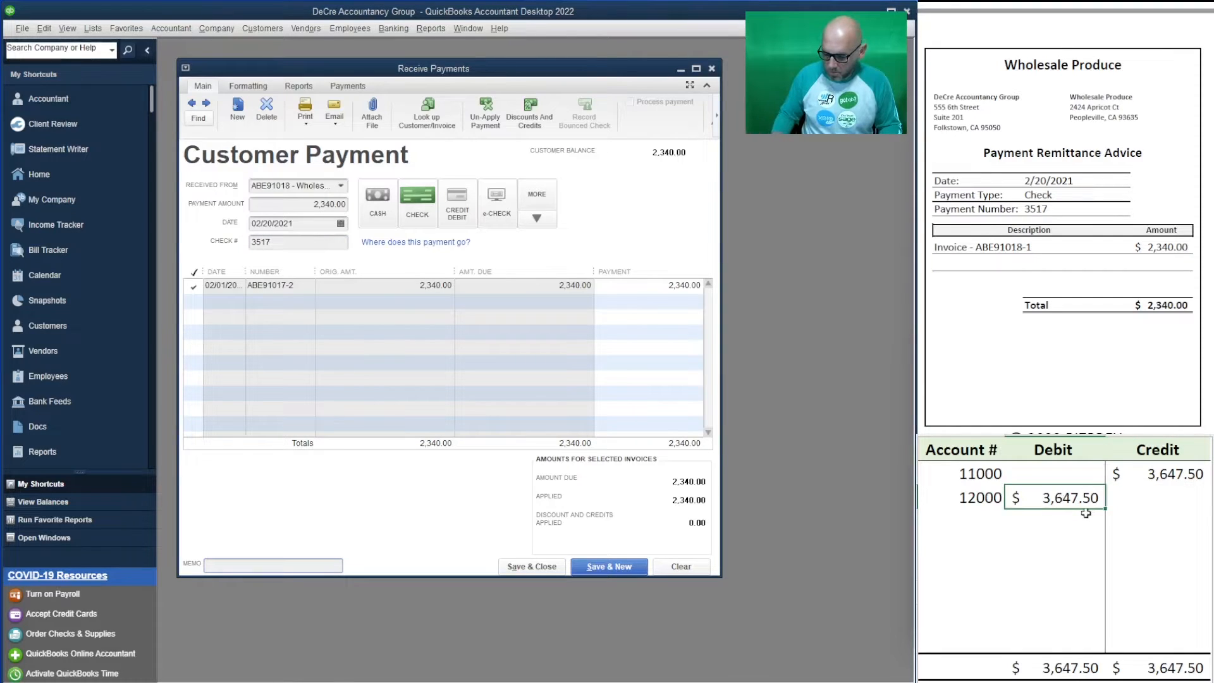
pyautogui.write('3')
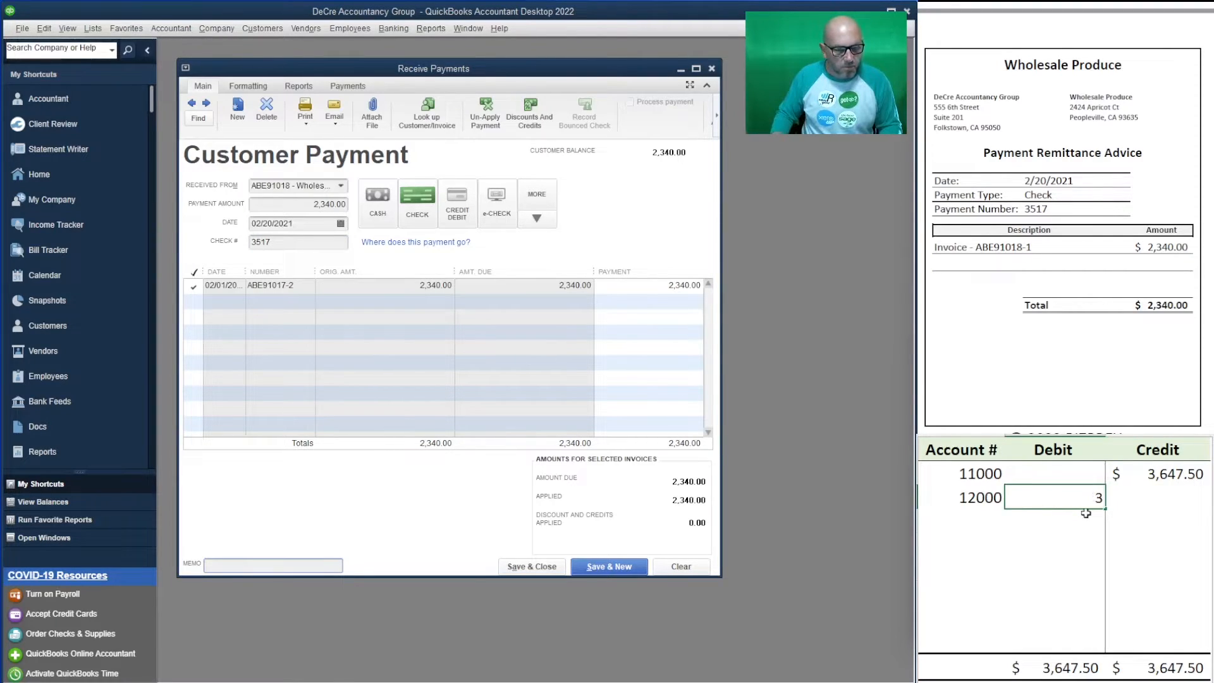
pyautogui.press('BackSpace')
pyautogui.write('2')
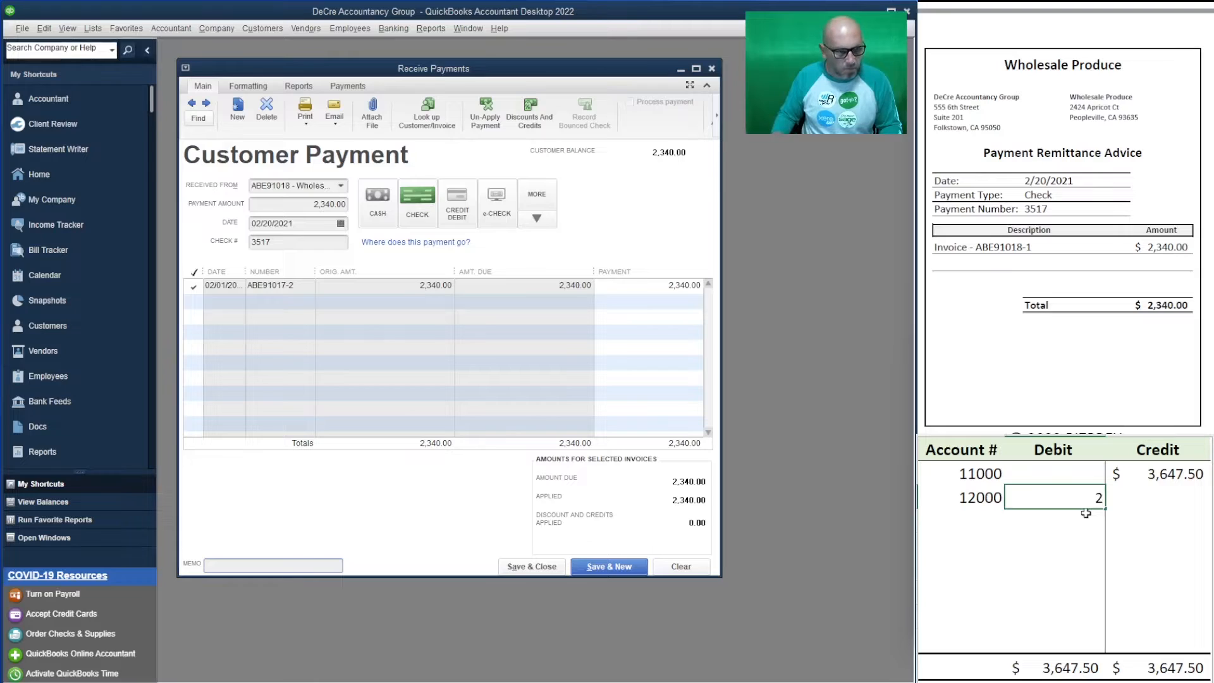
pyautogui.write('340')
pyautogui.press('Return')
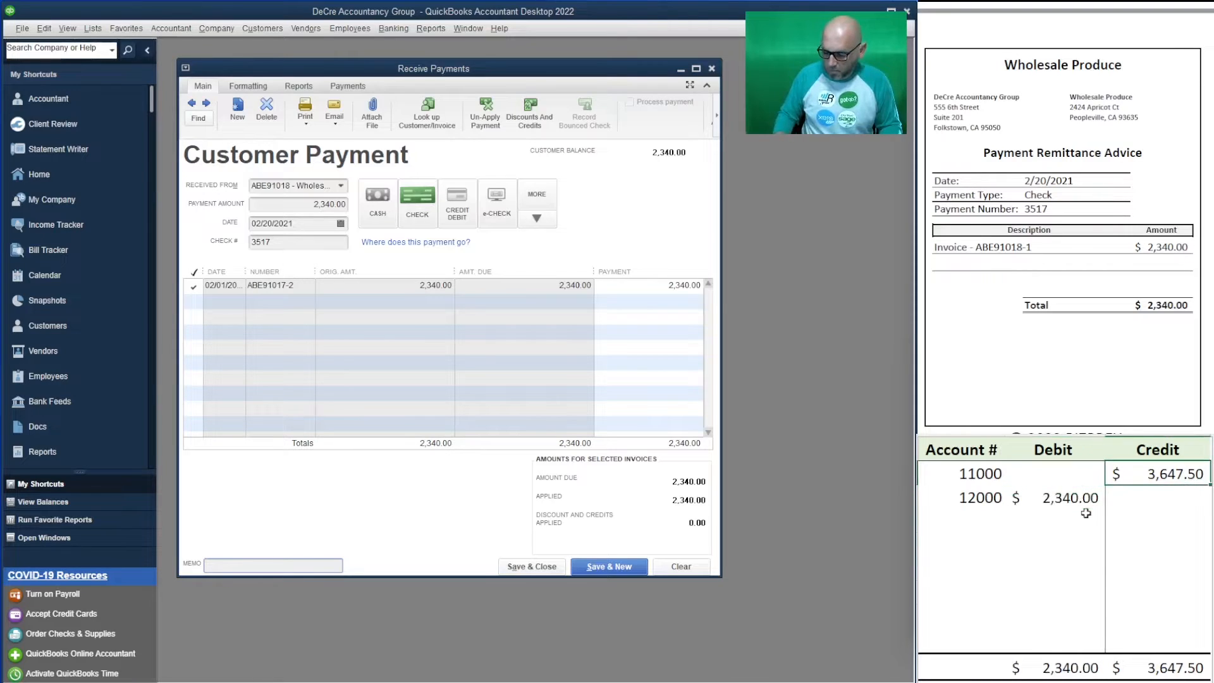
pyautogui.write('2,340')
pyautogui.press('Return')
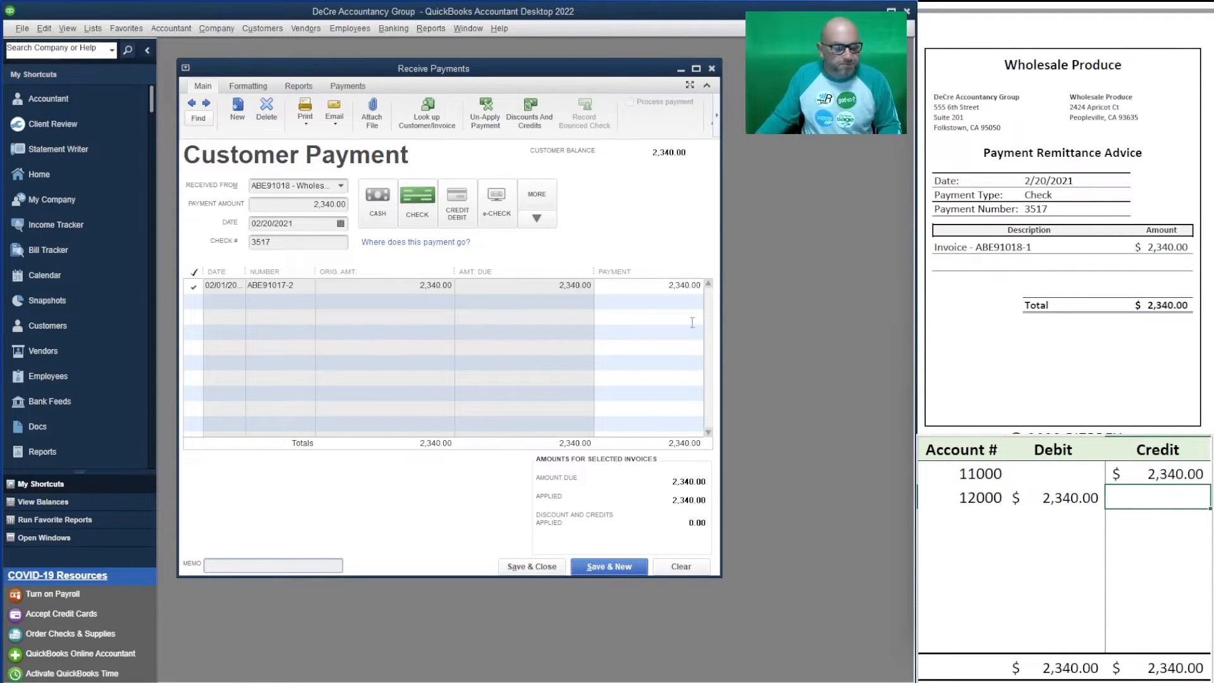
# - Save the Wholesale Produce payment and start a new payment
pyautogui.click(619, 567)
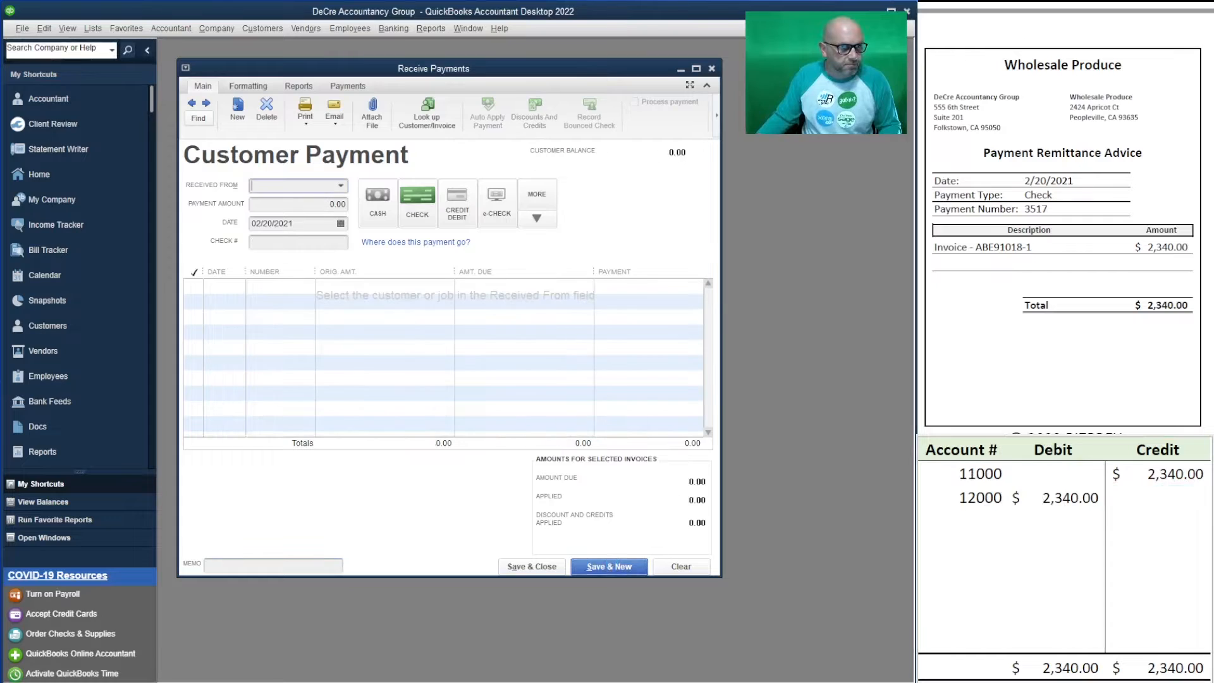
pyautogui.scroll(-8, 1065, 218)
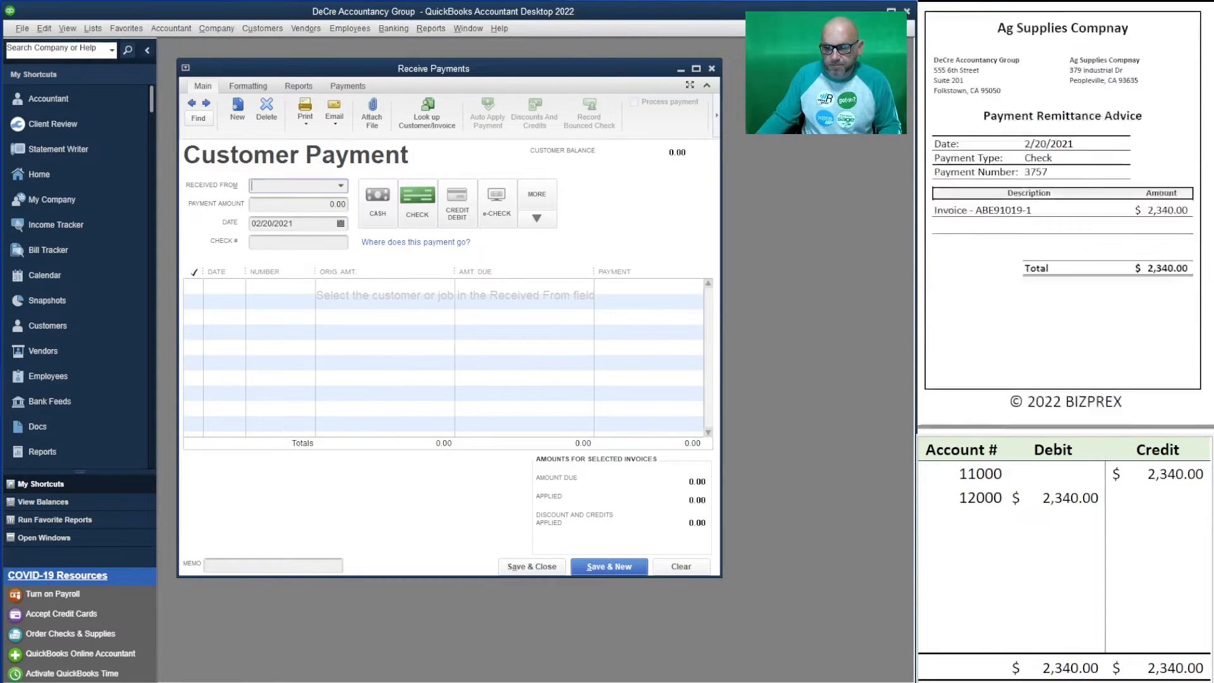
pyautogui.scroll(1, 1066, 218)
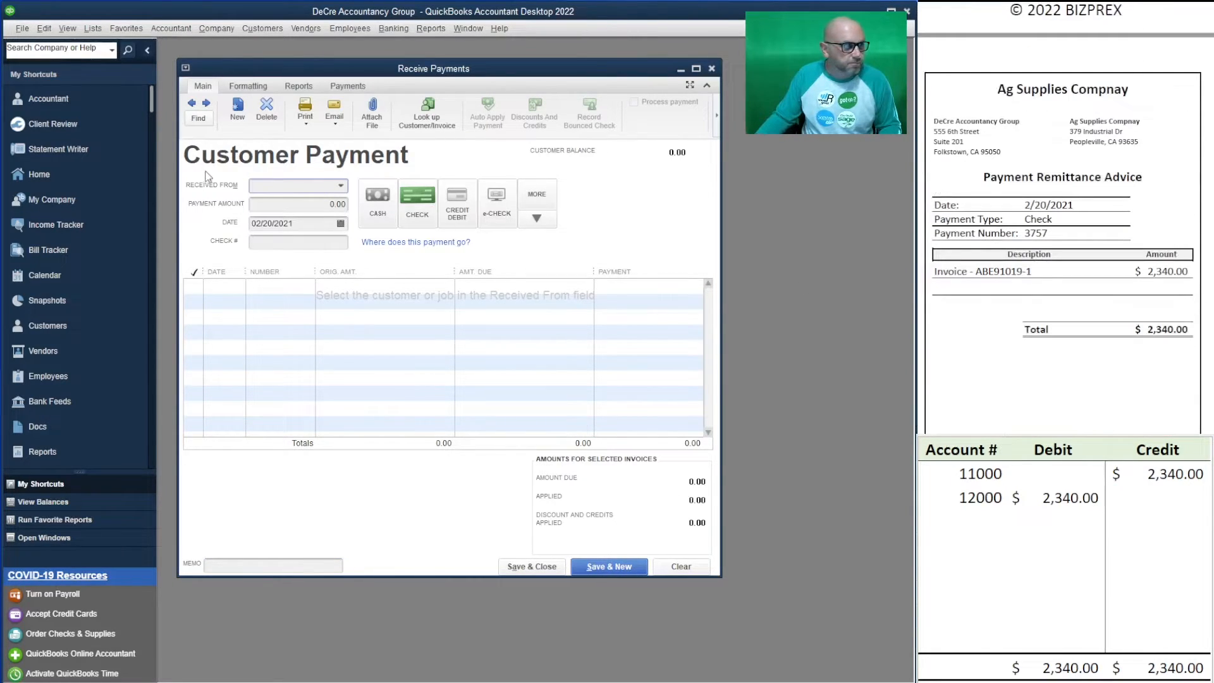
# - Enter Ag Supplies Company's 2,340.00 payment for invoice ABE91019, paid by check 3757
pyautogui.write('ABE91019')
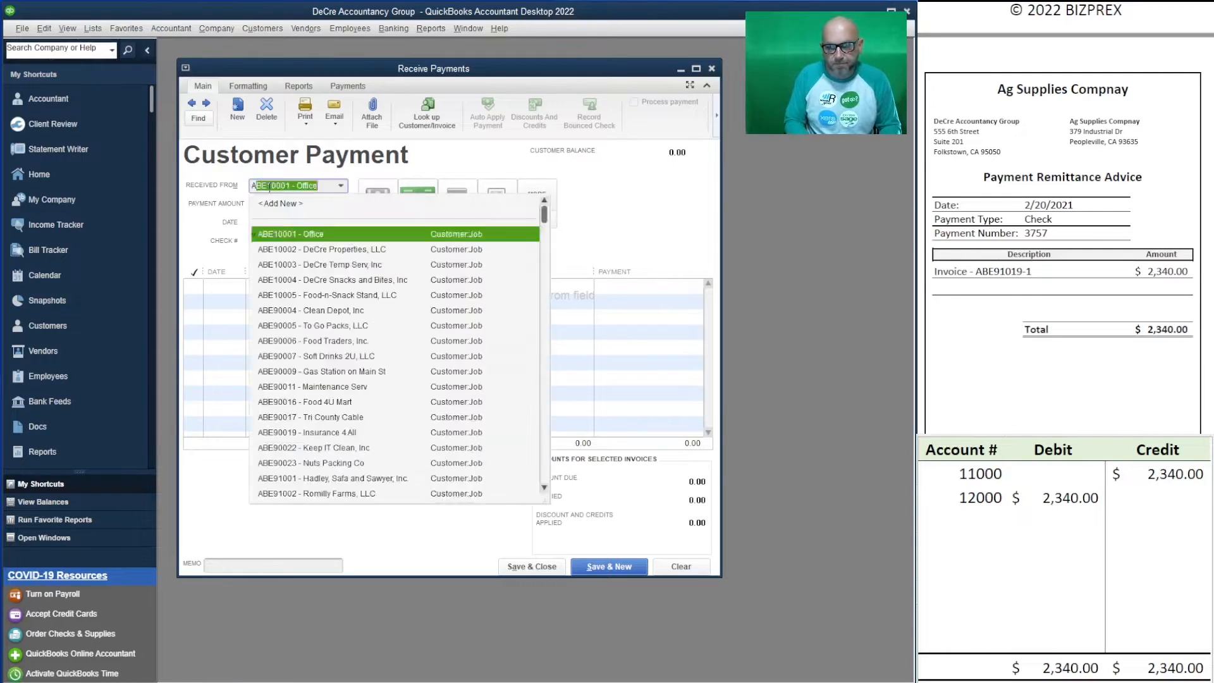
pyautogui.click(309, 236)
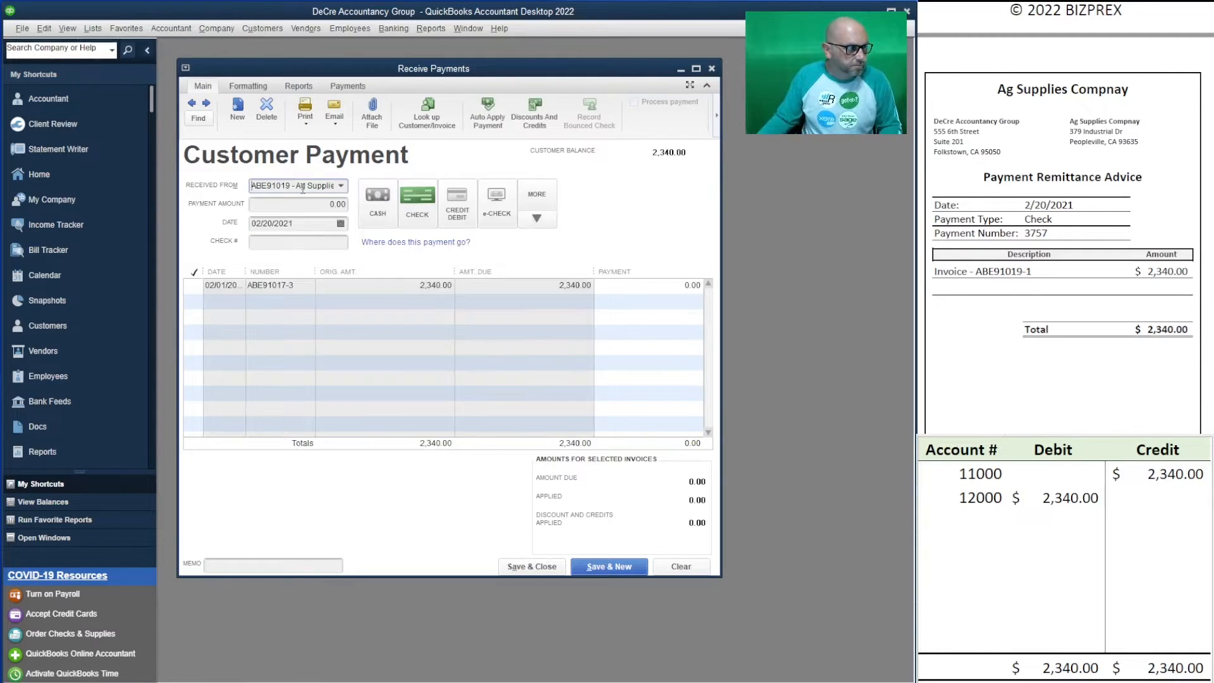
pyautogui.press('Tab')
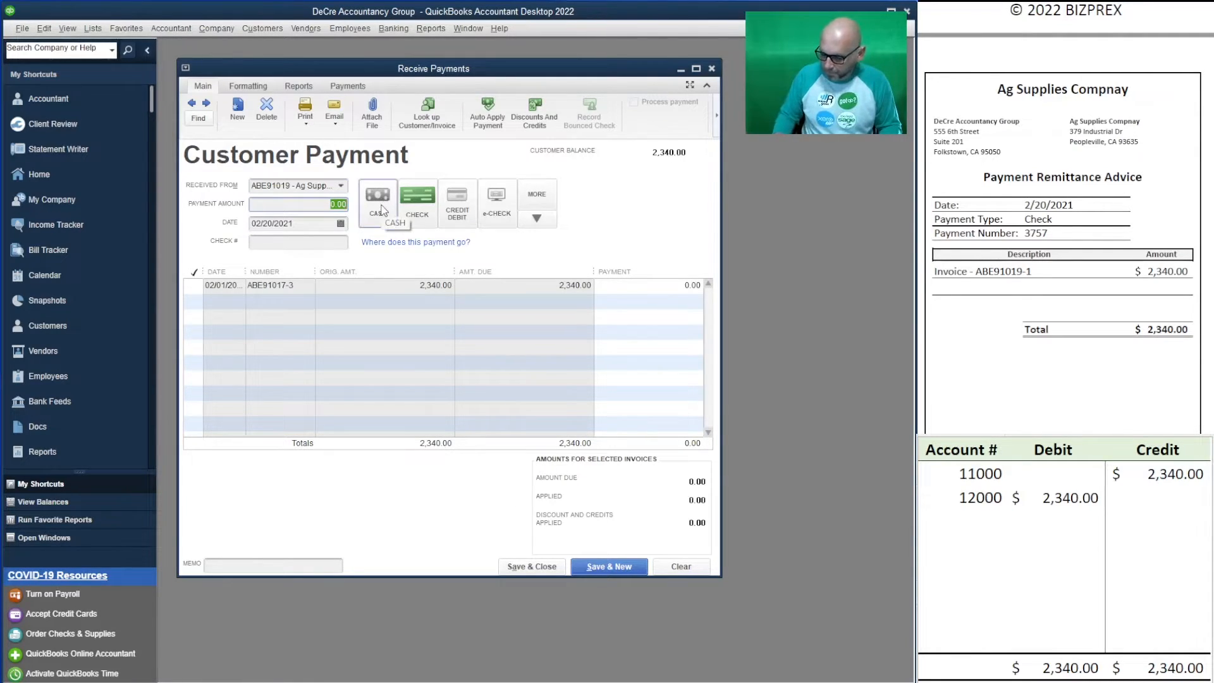
pyautogui.write('2340')
pyautogui.click(407, 221)
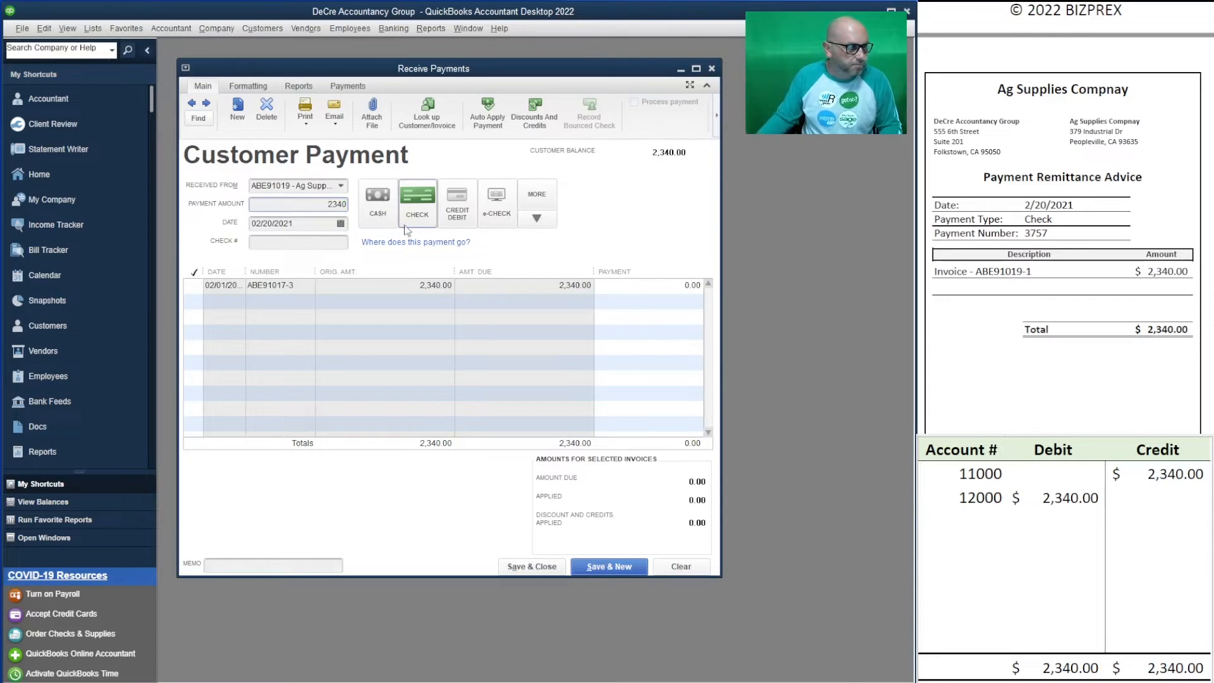
pyautogui.click(299, 242)
pyautogui.write('3')
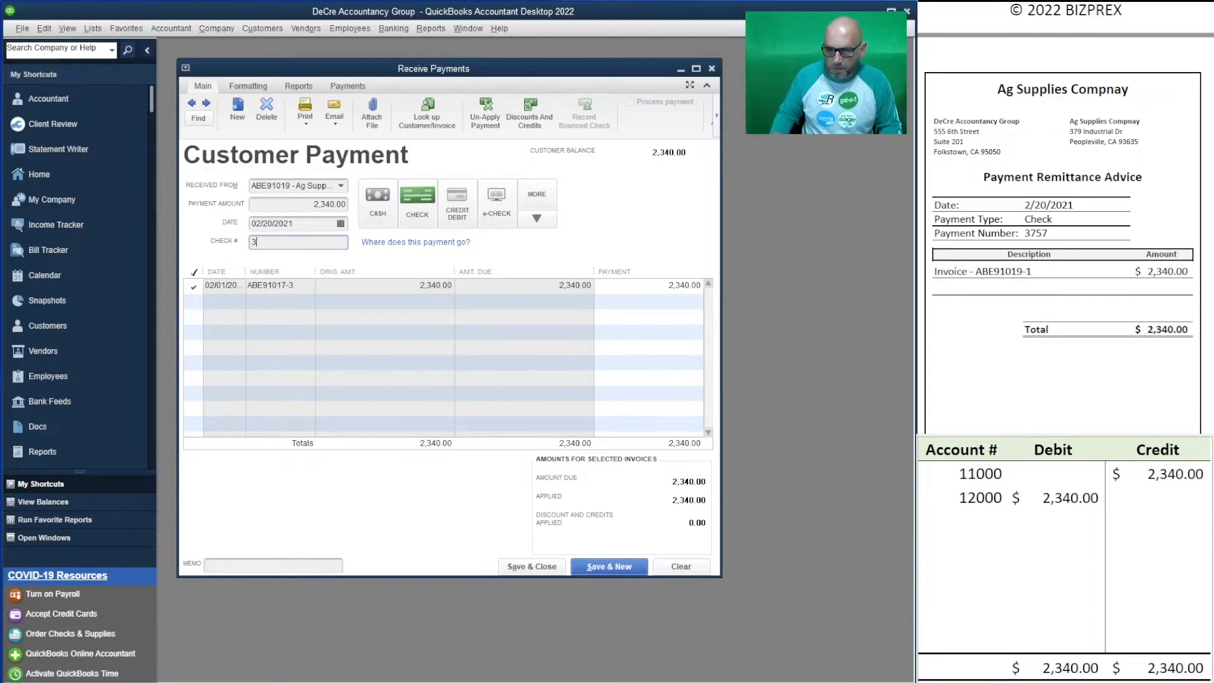
pyautogui.write('757')
pyautogui.press('Tab')
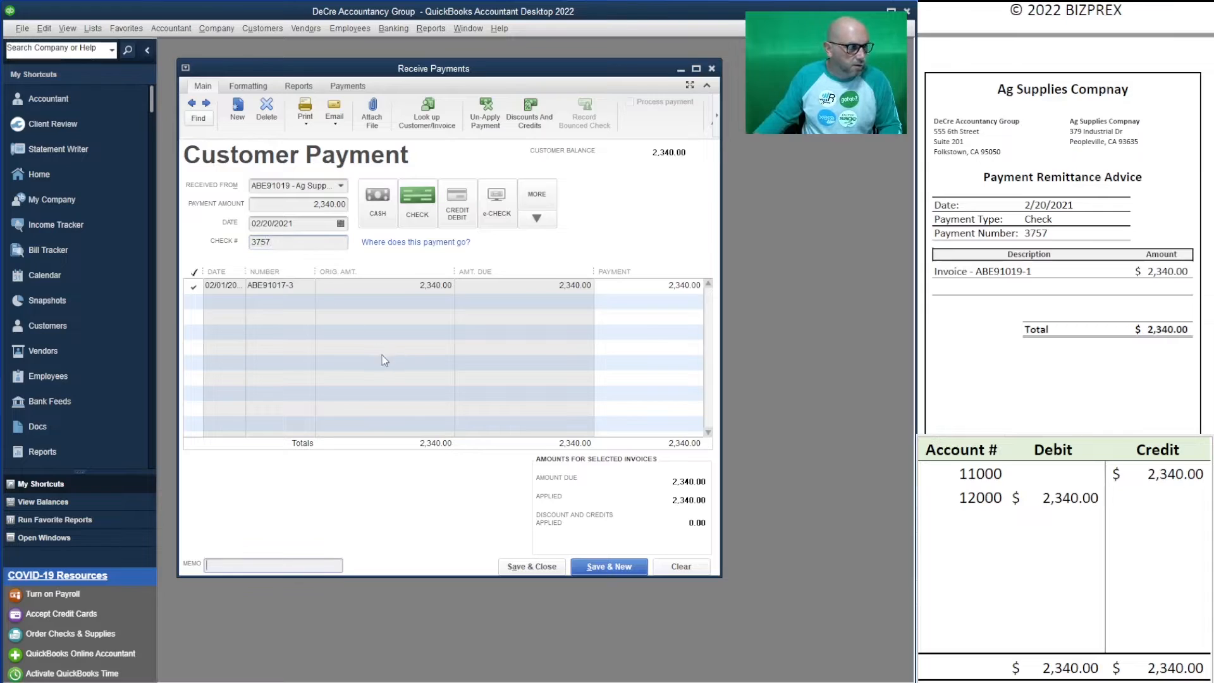
# - Review the worksheet's 12000 debit entry and save the Ag Supplies payment
pyautogui.click(1063, 497)
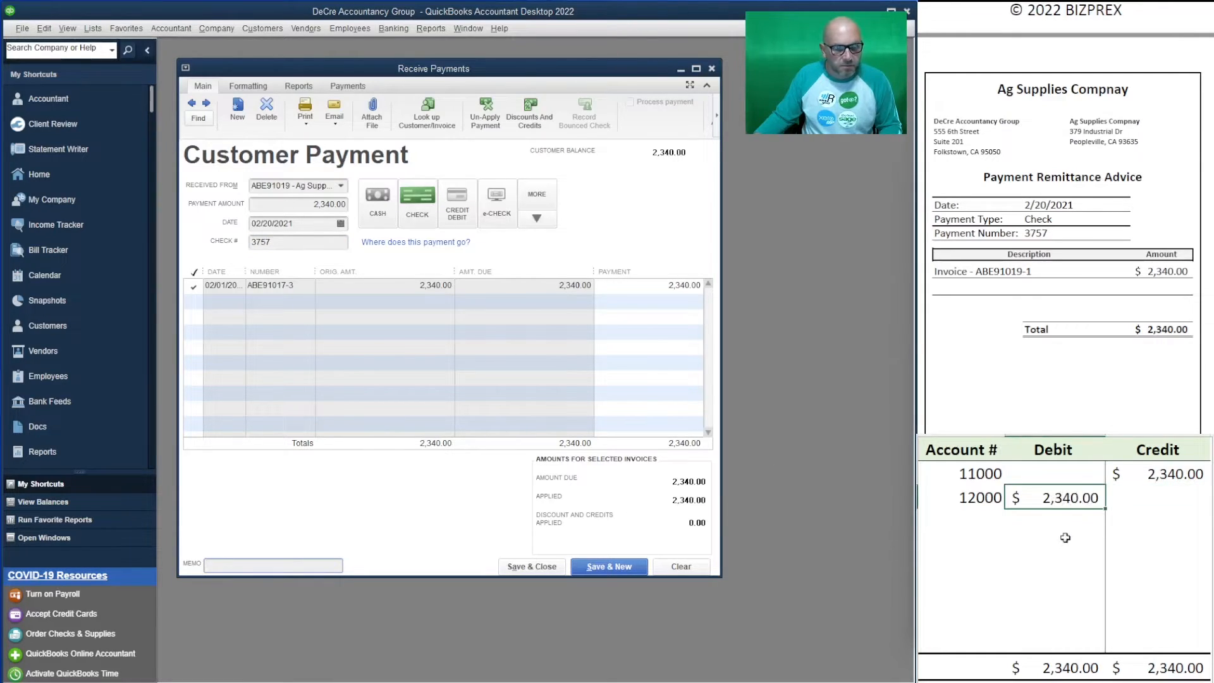
pyautogui.scroll(5, 1062, 190)
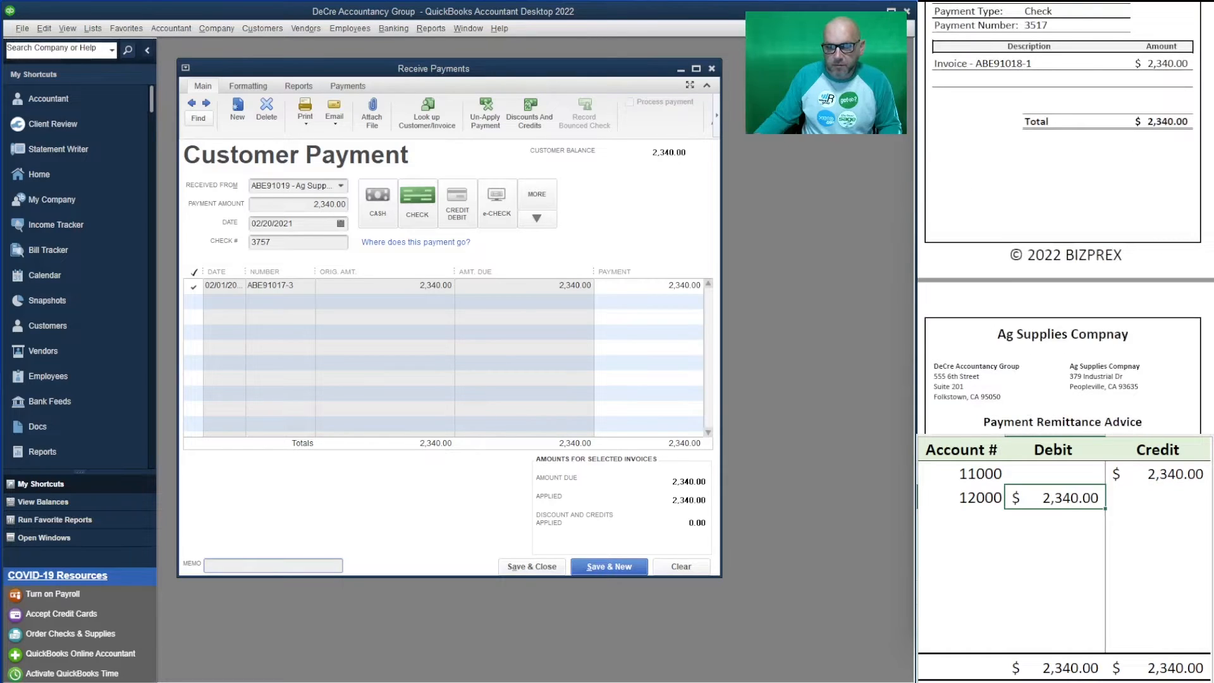
pyautogui.scroll(2, 1062, 190)
pyautogui.scroll(-7, 1062, 190)
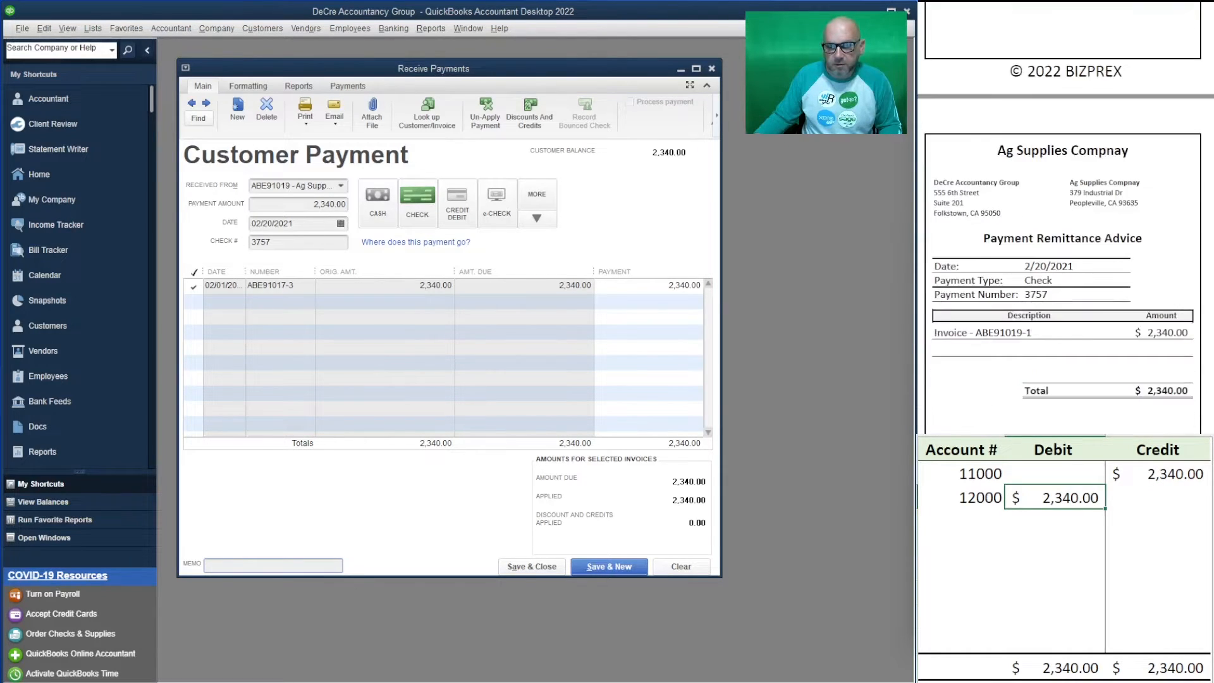
pyautogui.scroll(-2, 1062, 221)
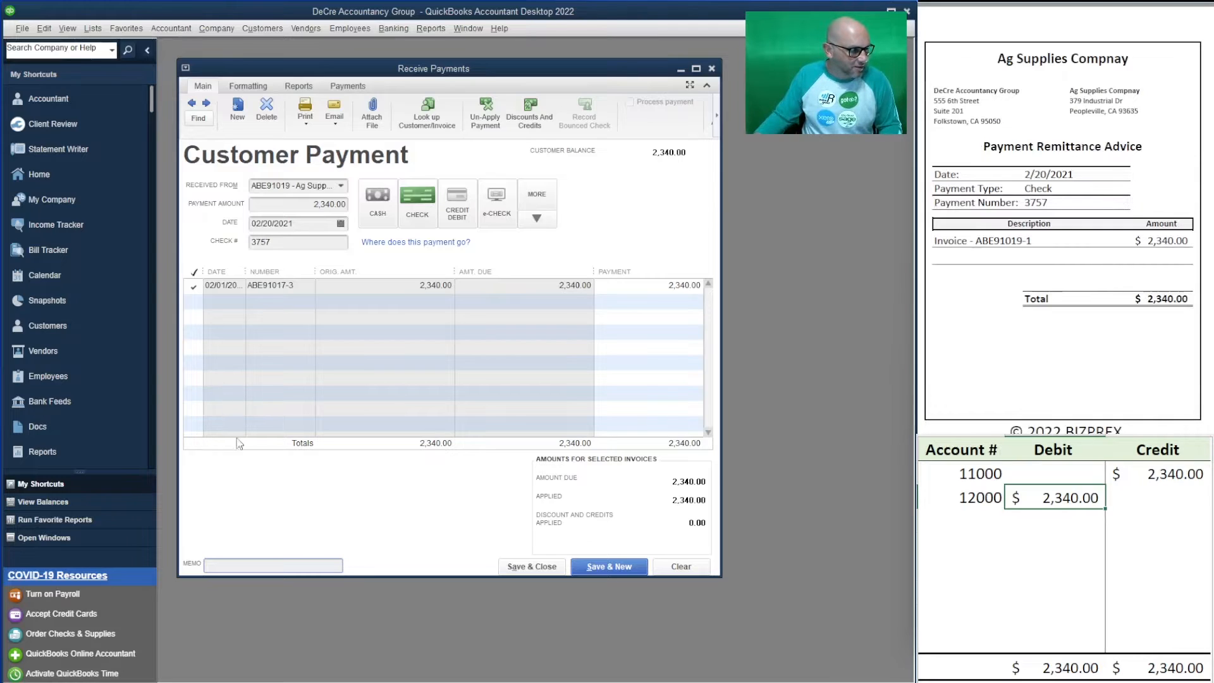
pyautogui.click(605, 566)
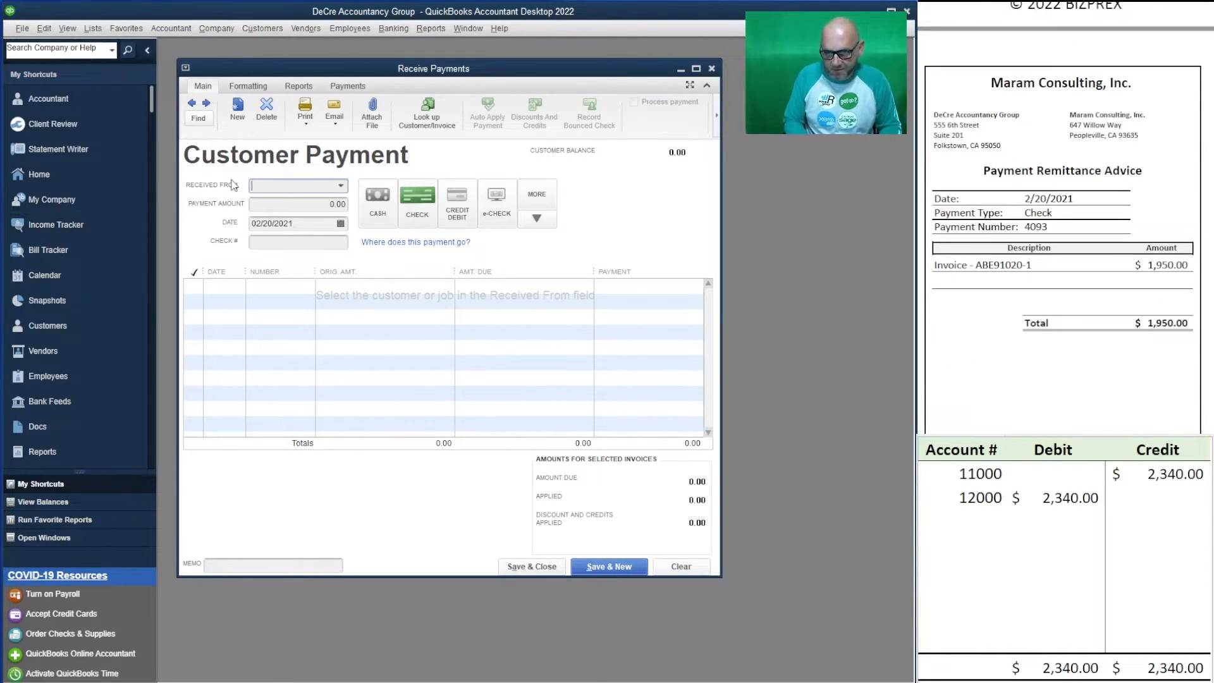
# - Enter Maram Consulting, Inc.'s 1,950.00 payment with check number 4093
pyautogui.write('maram')
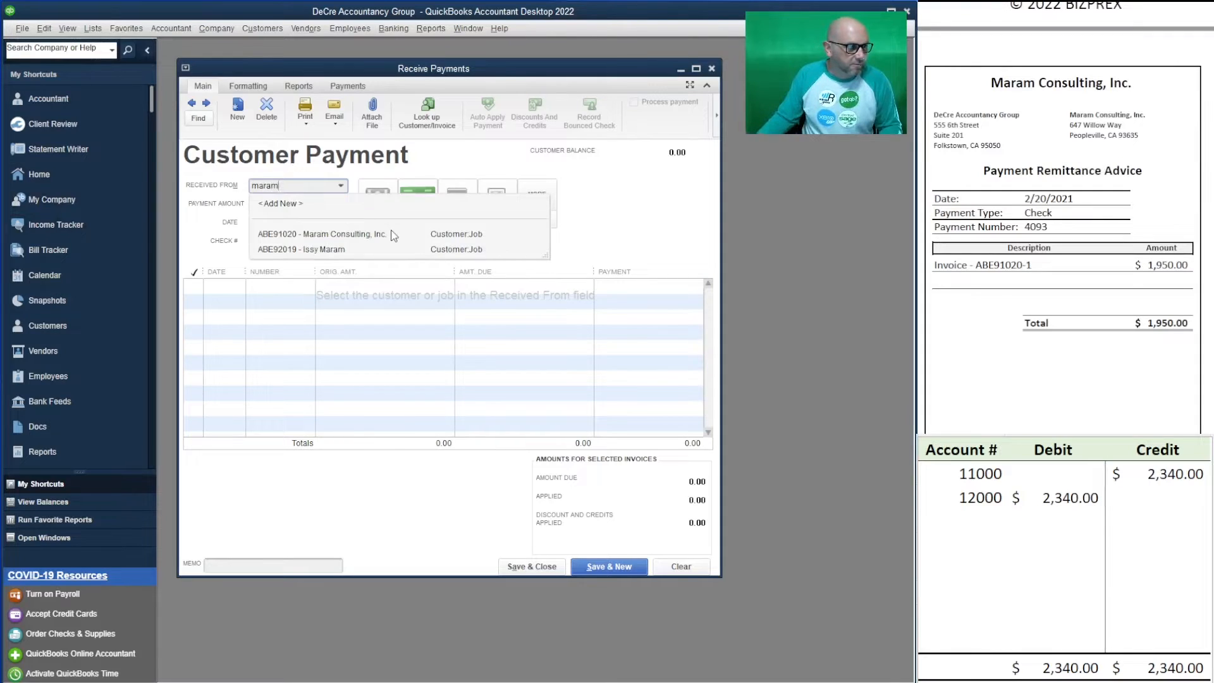
pyautogui.click(394, 235)
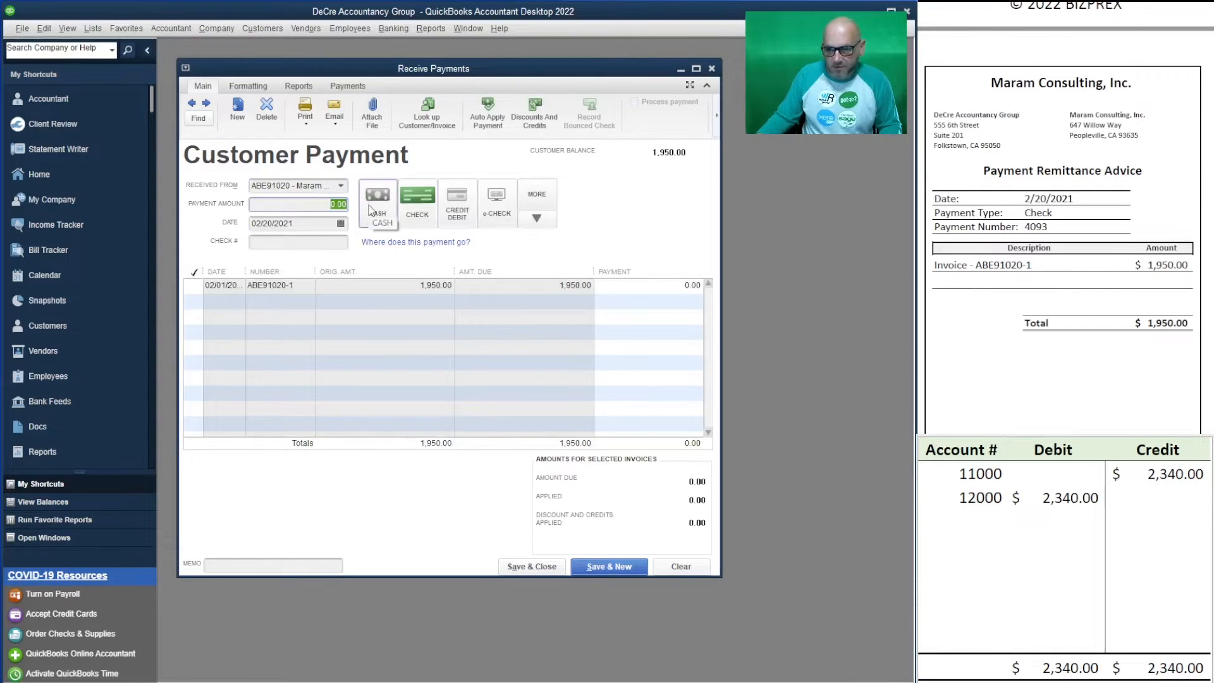
pyautogui.write('1950')
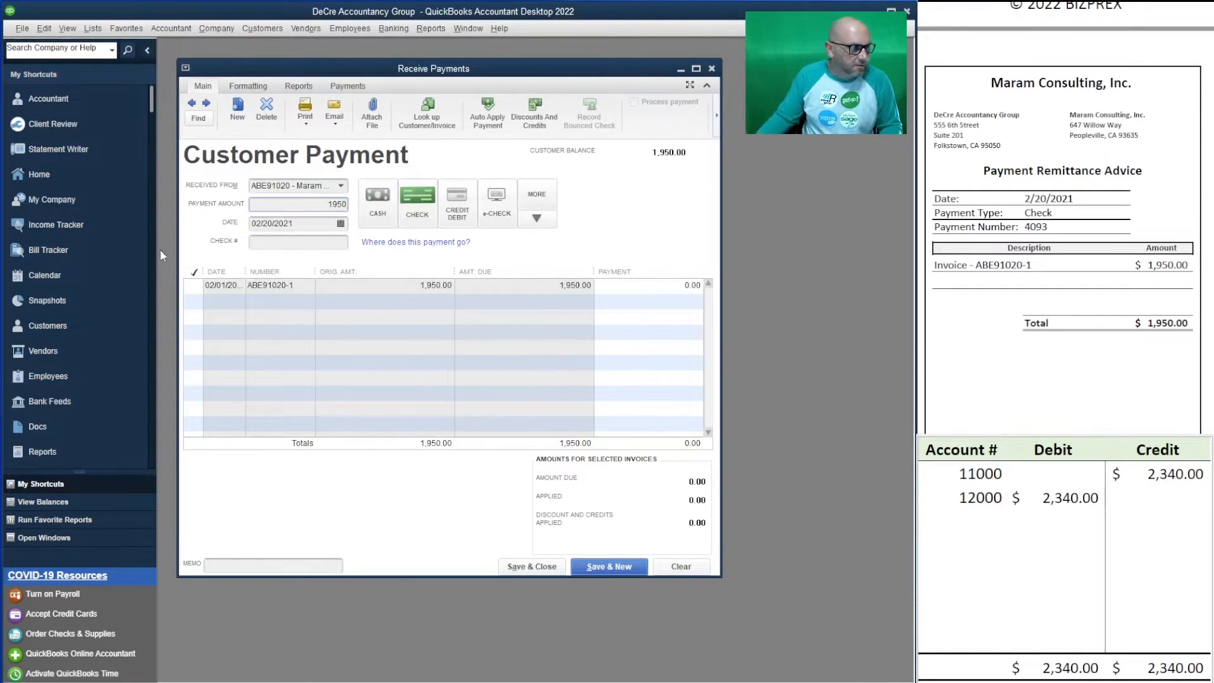
pyautogui.press('Tab')
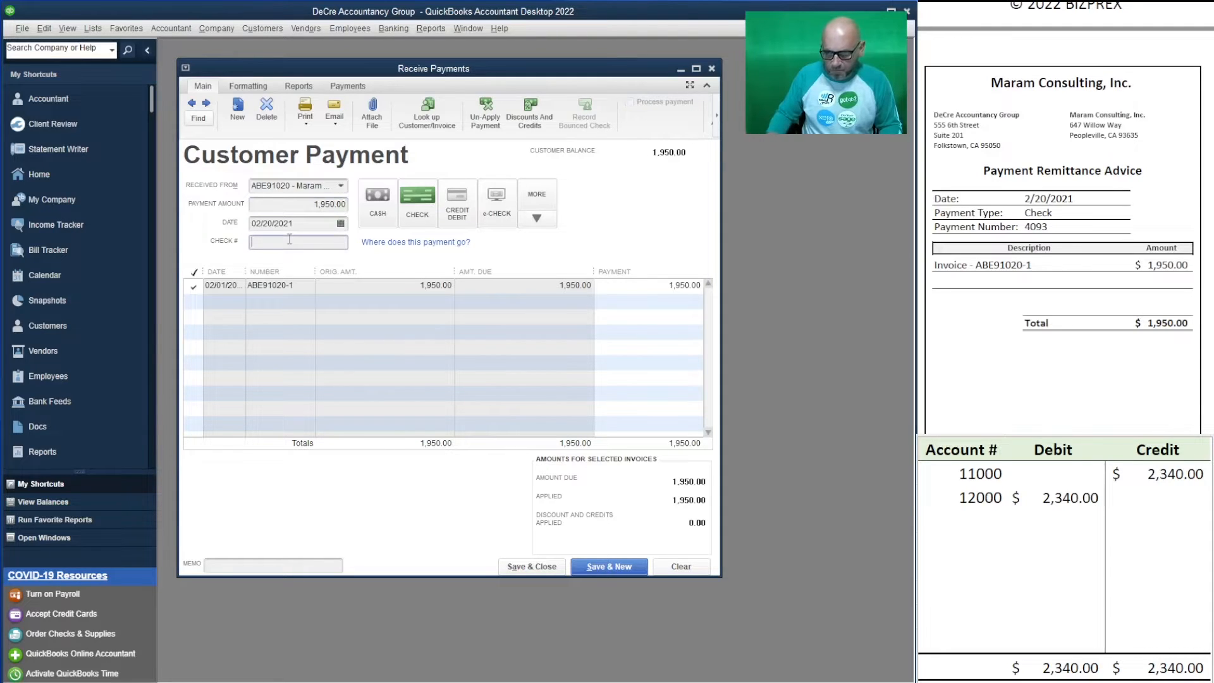
pyautogui.write('4093')
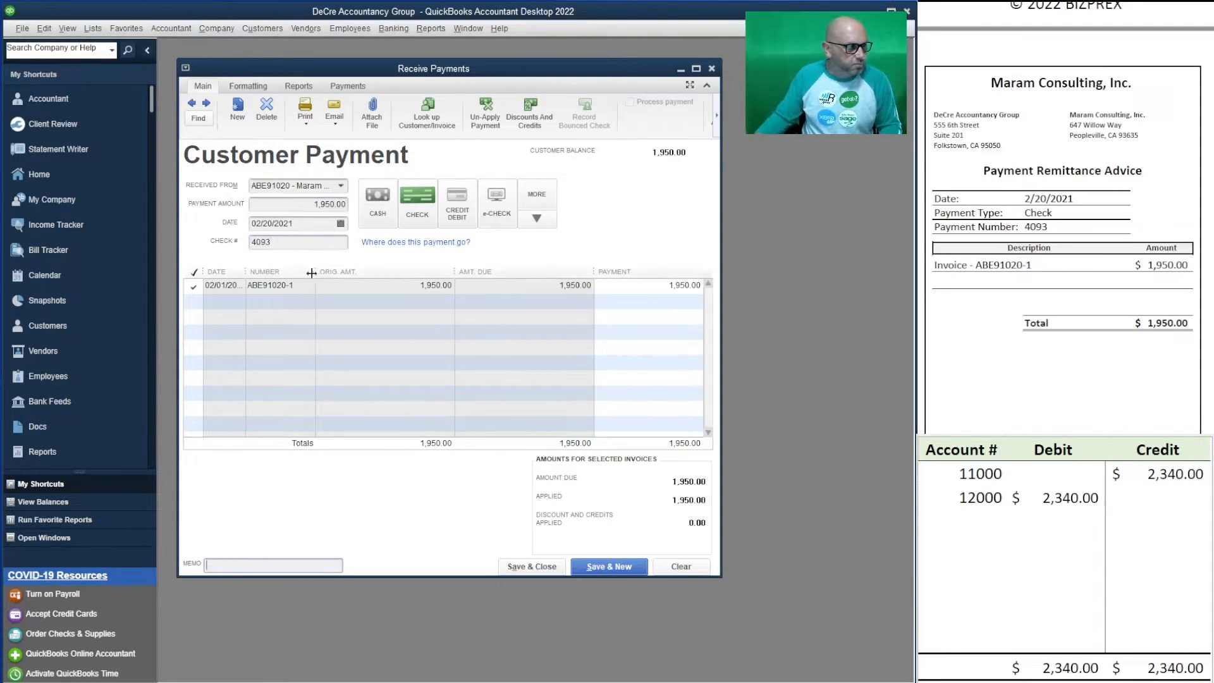
# - Overwrite the worksheet's 12000 debit and 11000 credit with 1,950
pyautogui.click(1095, 498)
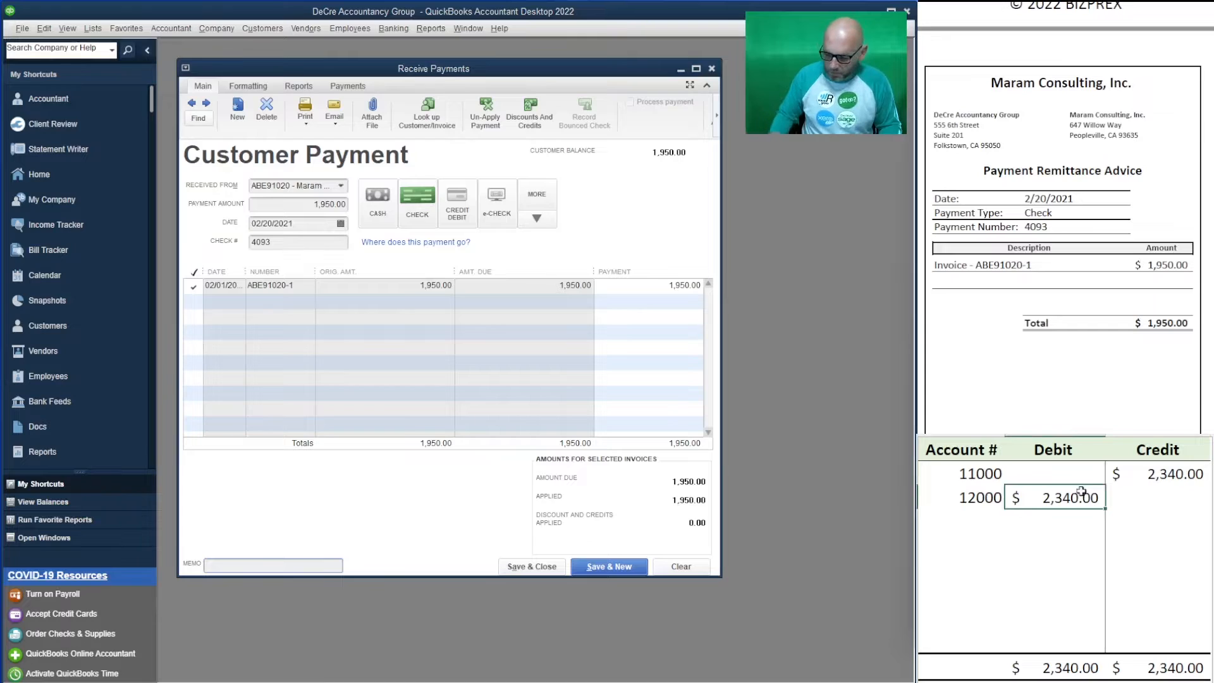
pyautogui.write('1950')
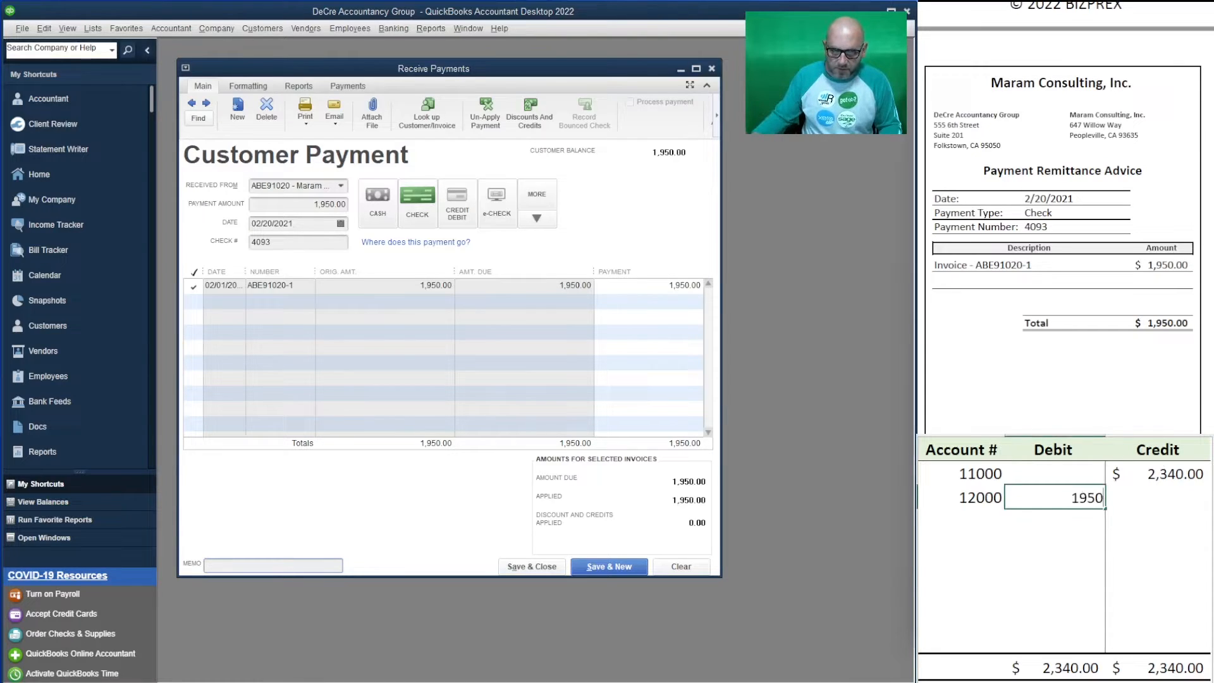
pyautogui.click(1163, 474)
pyautogui.write('1,950')
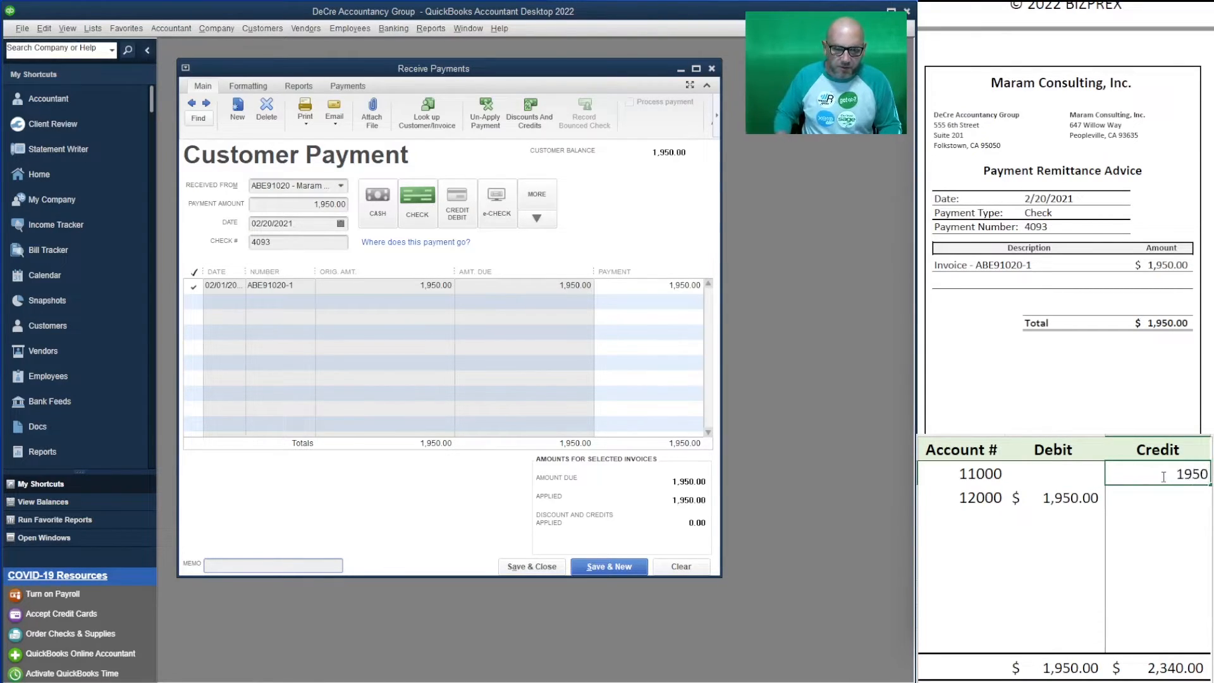
pyautogui.press('Return')
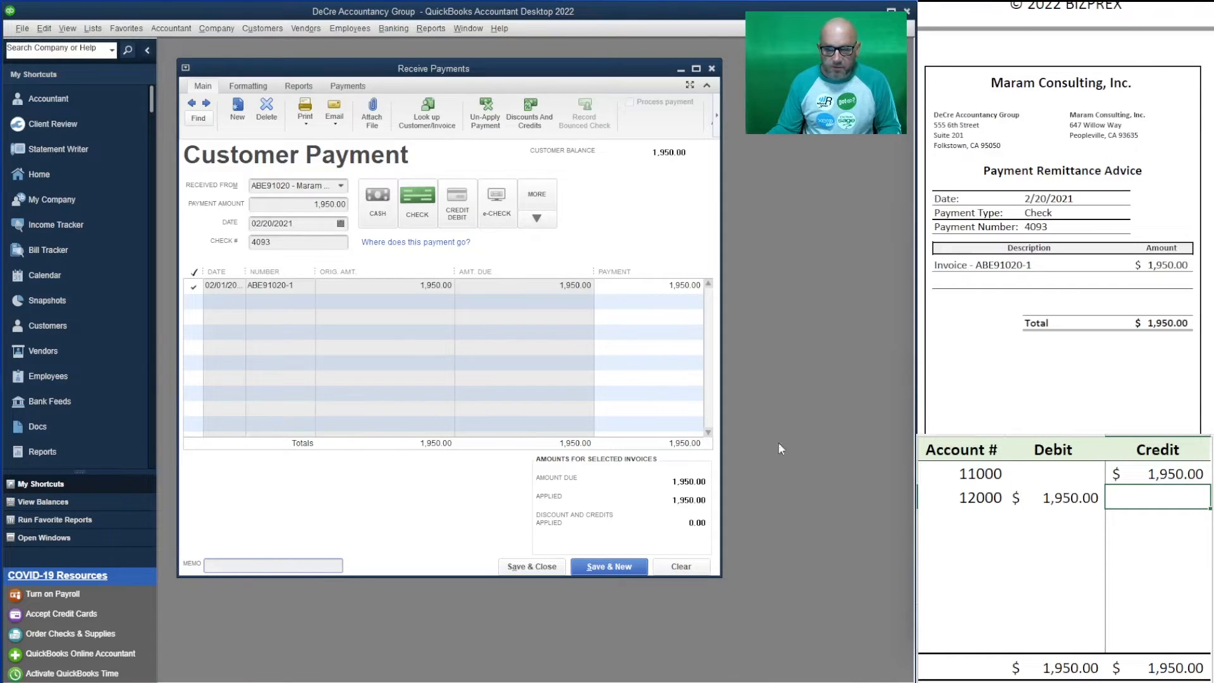
# - Save Maram Consulting's 1,950.00 check 4093 and close the Receive Payments window
pyautogui.click(529, 567)
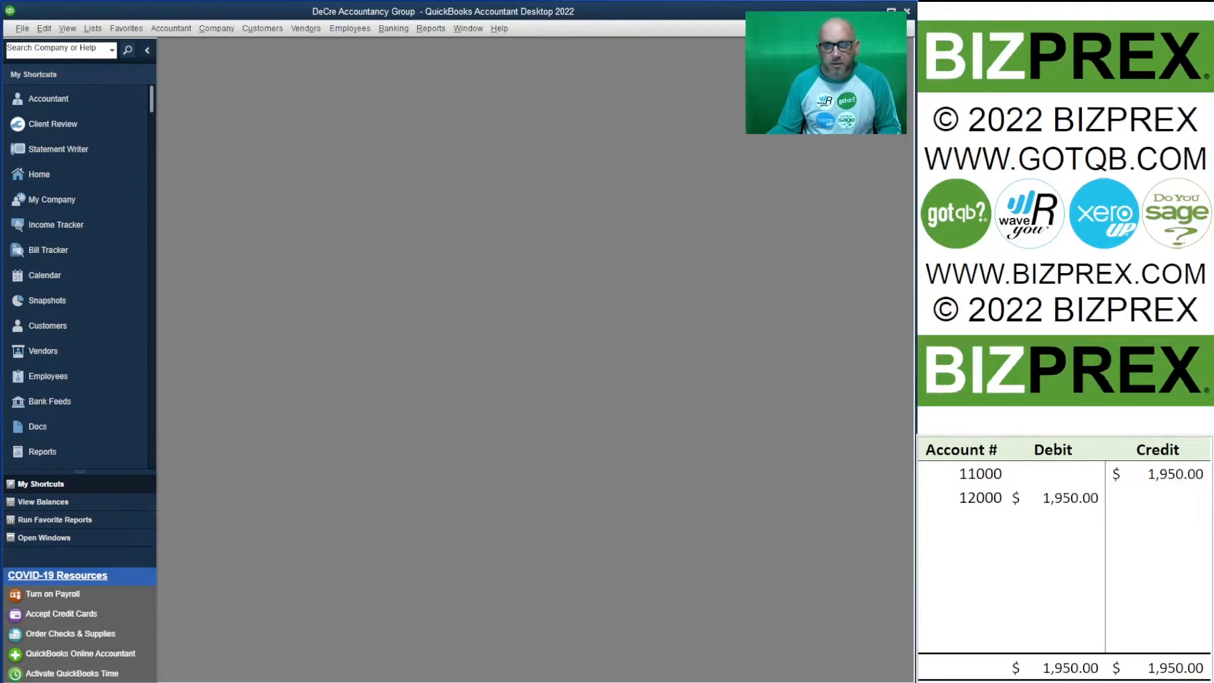
pyautogui.moveTo(1132, 496); pyautogui.dragTo(977, 475)
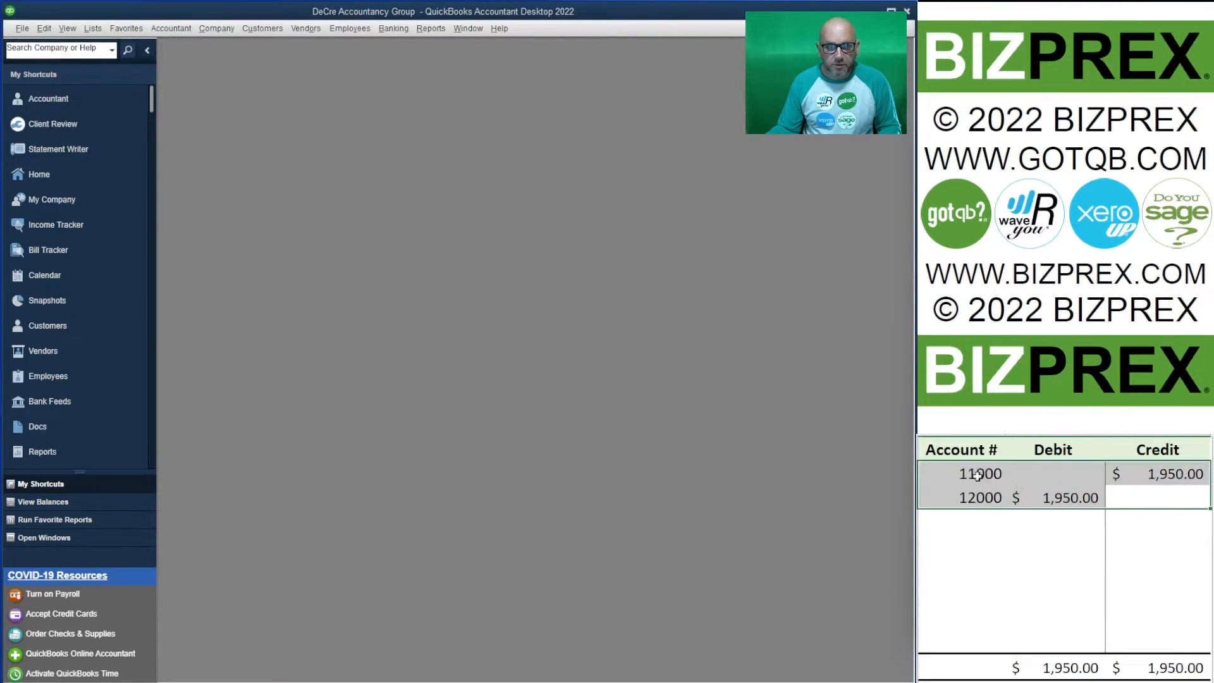
pyautogui.press('Delete')
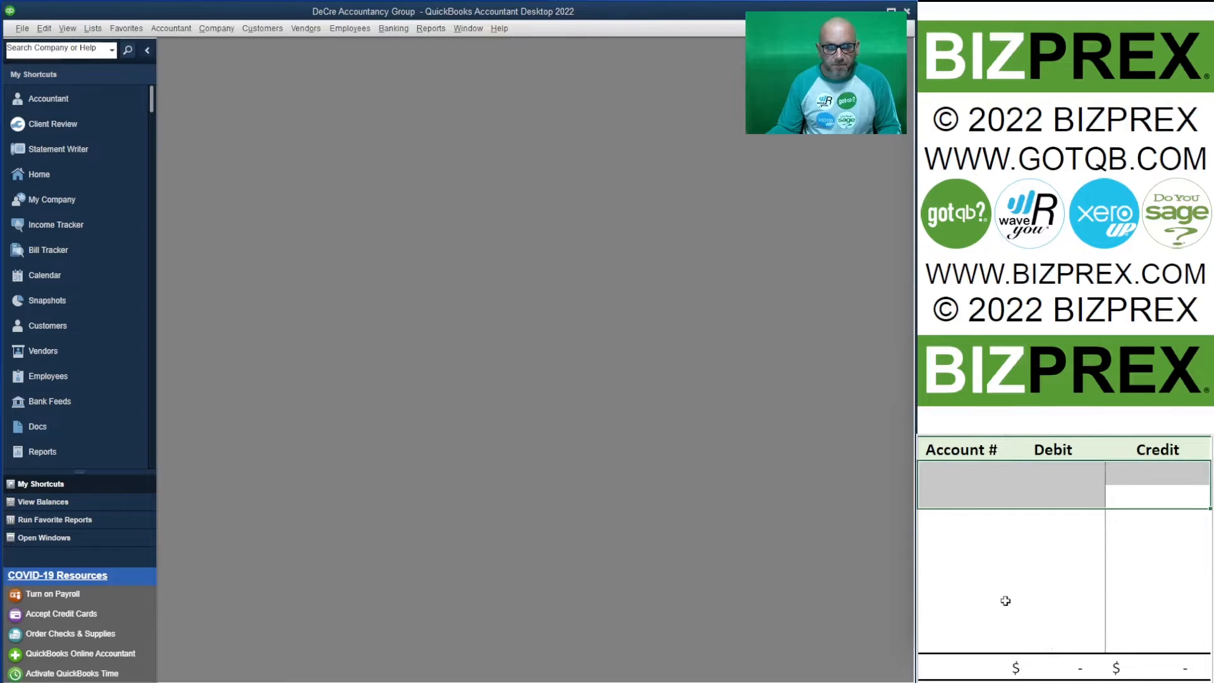
pyautogui.click(1007, 600)
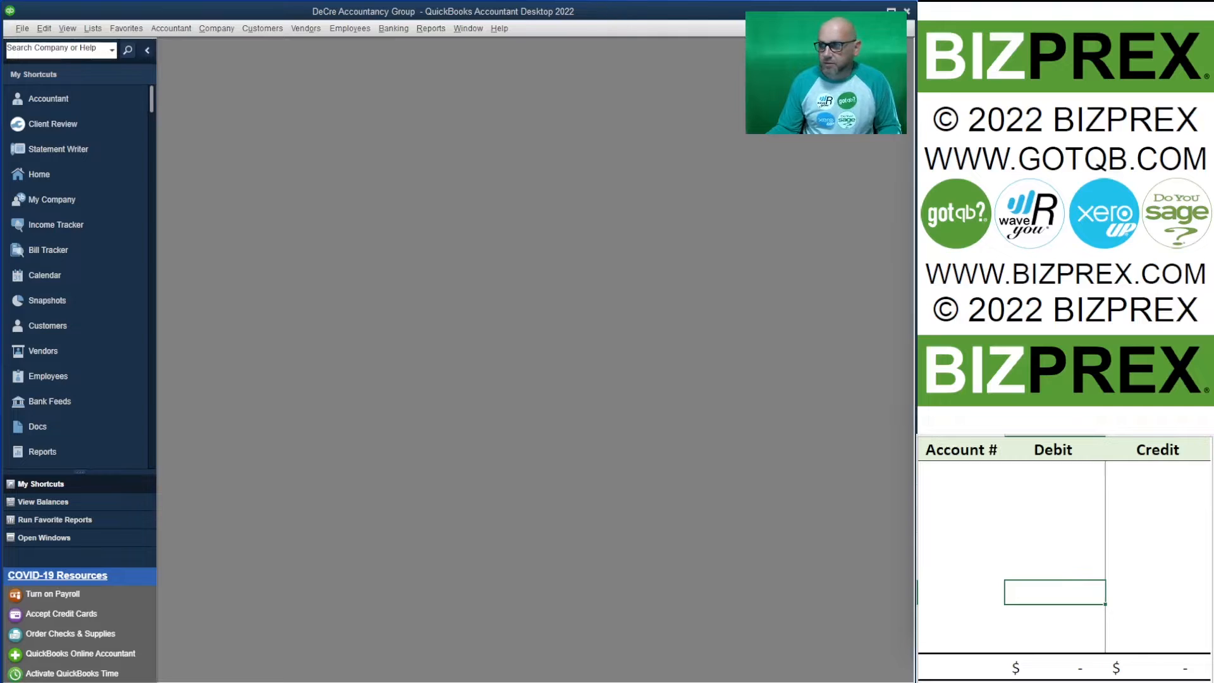
pyautogui.scroll(-10, 1065, 215)
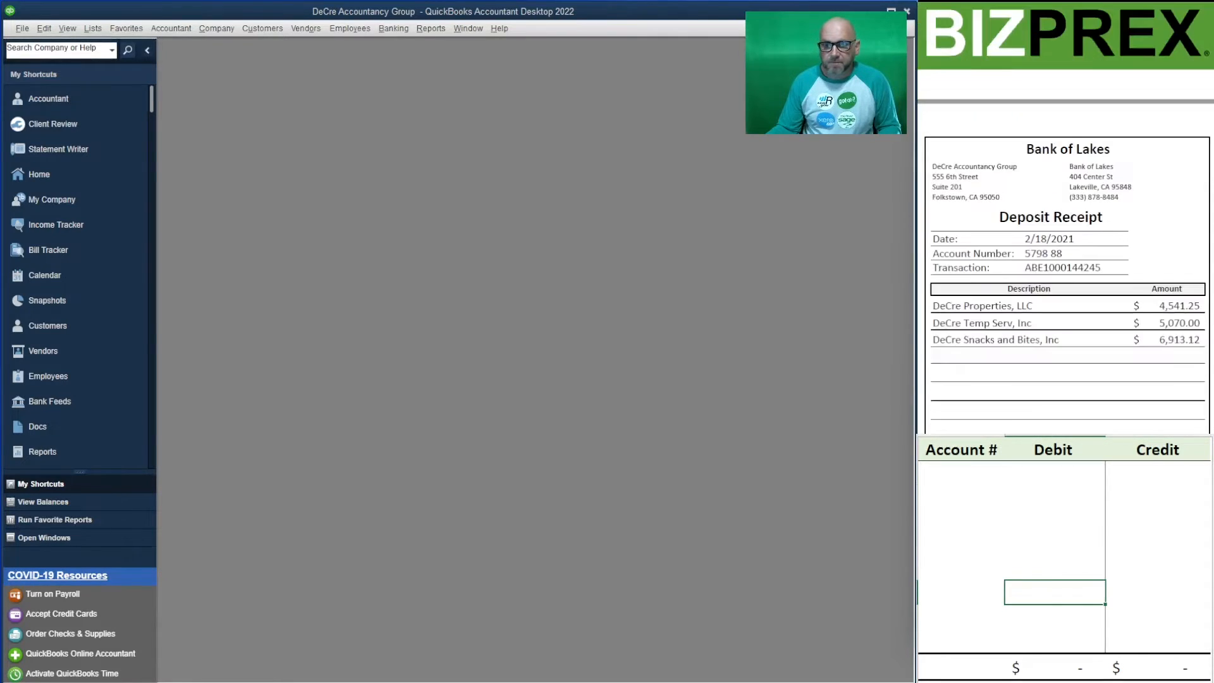
pyautogui.scroll(-1, 1065, 215)
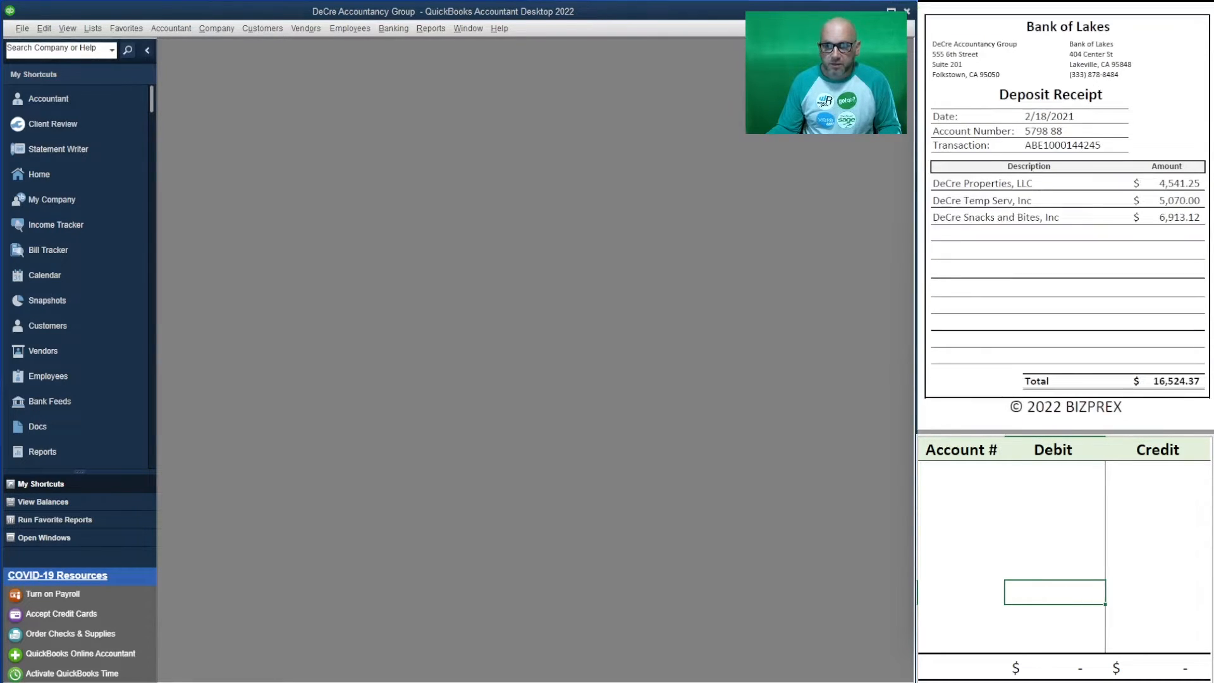
pyautogui.scroll(1, 1065, 215)
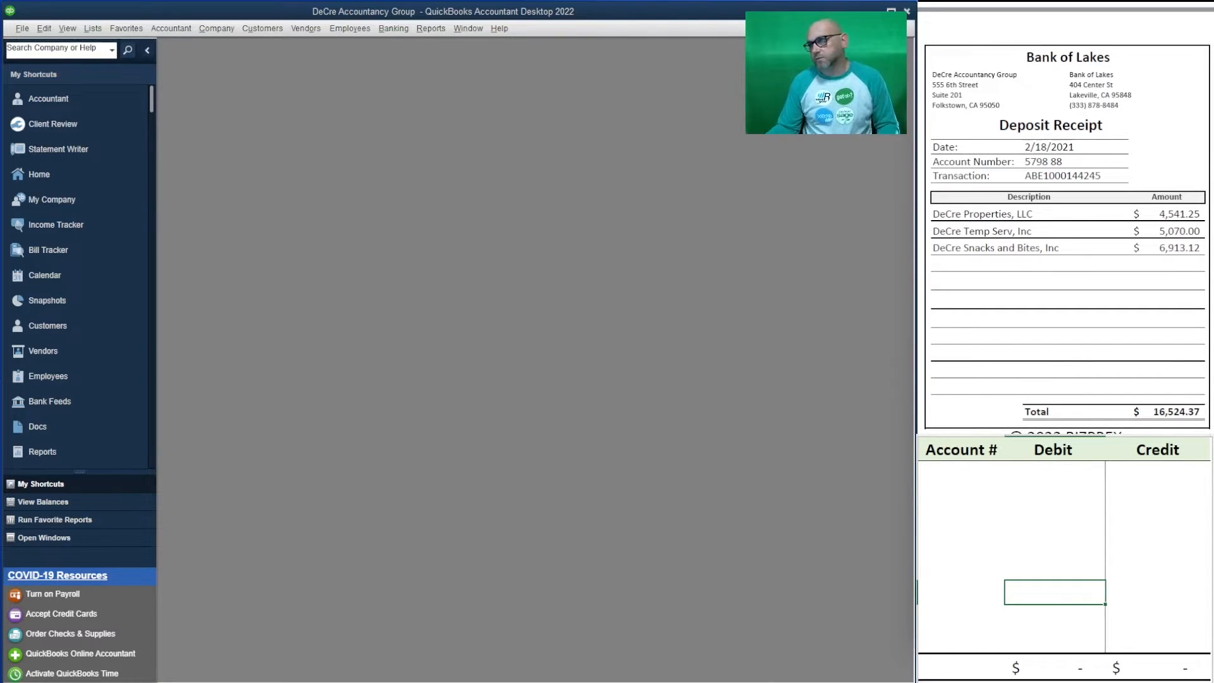
# - In Make Deposits, select checks 1084 (4,541.25), 2466 (5,070.00) and 1114 (6,913.12) for deposit
pyautogui.click(392, 28)
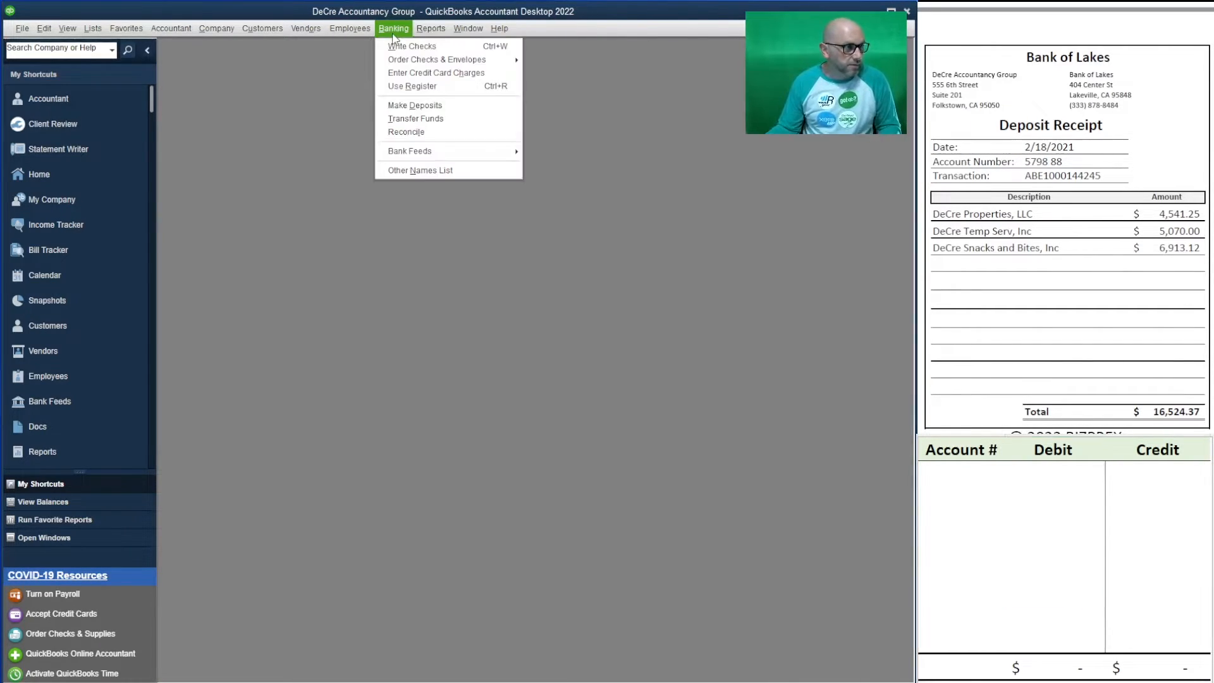
pyautogui.click(482, 106)
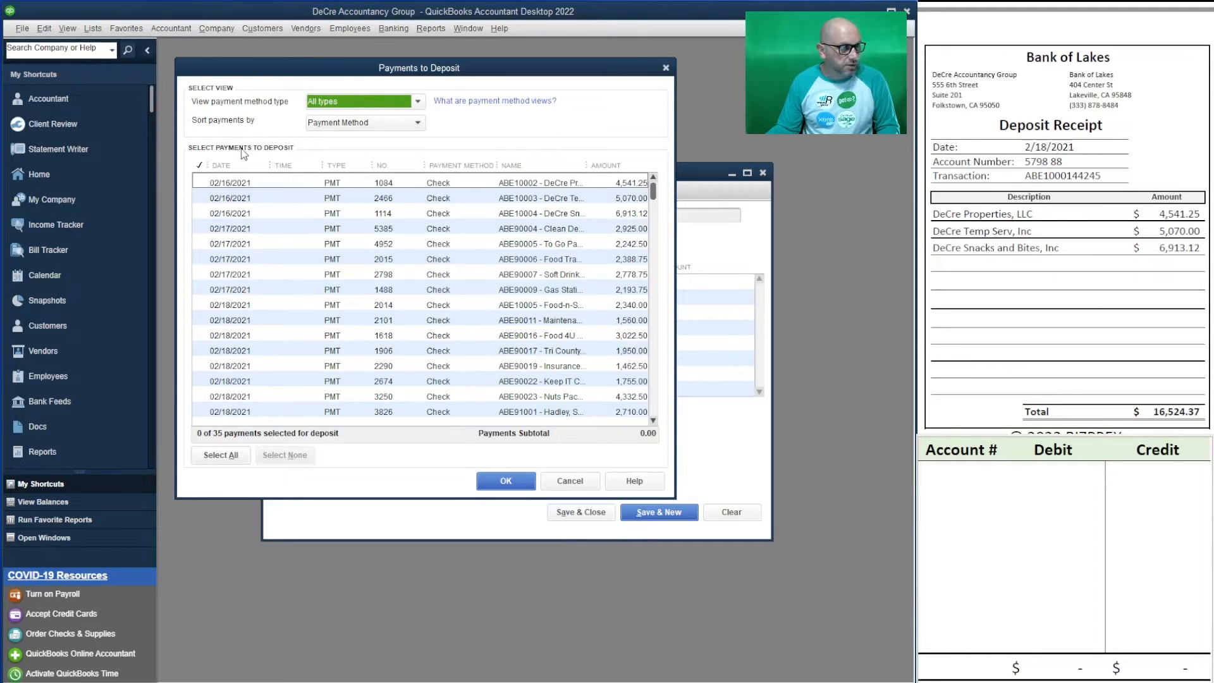
pyautogui.click(204, 185)
pyautogui.click(204, 200)
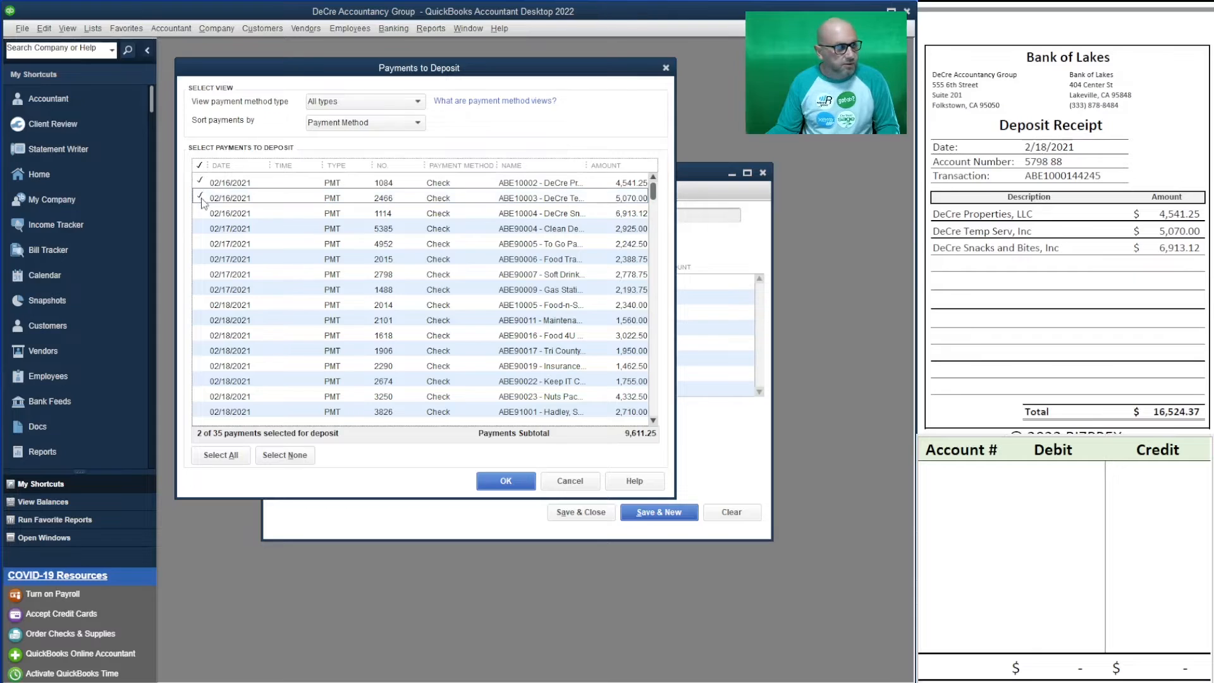
pyautogui.click(204, 213)
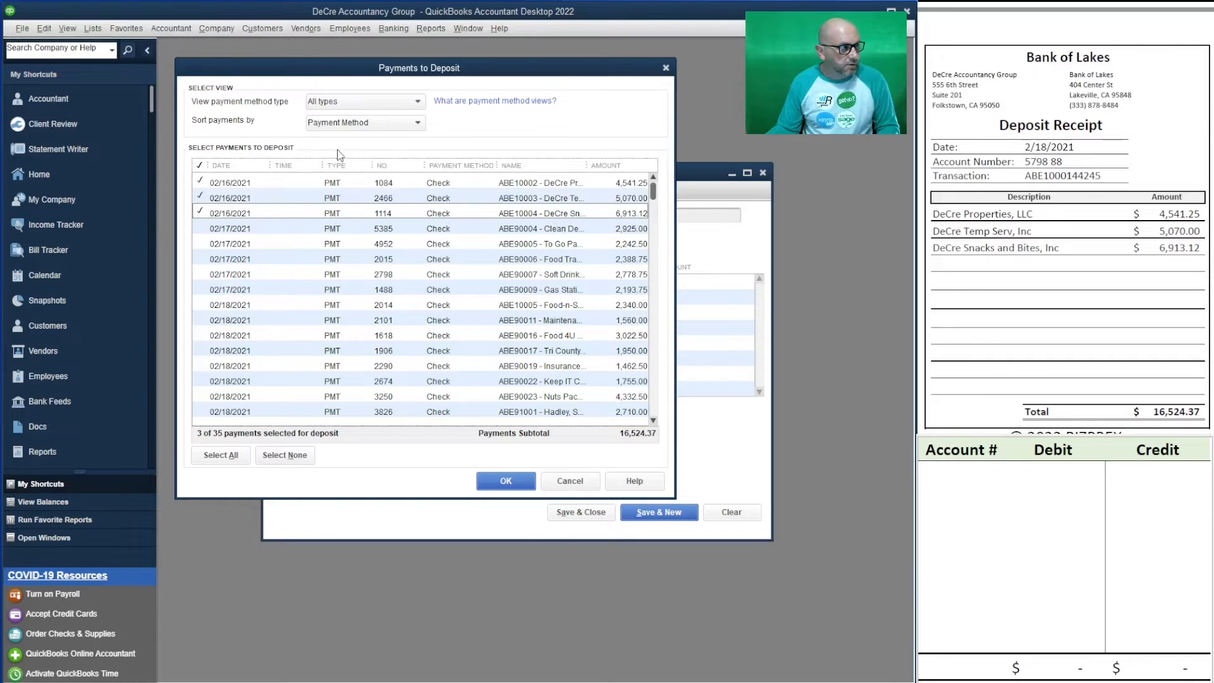
pyautogui.click(505, 481)
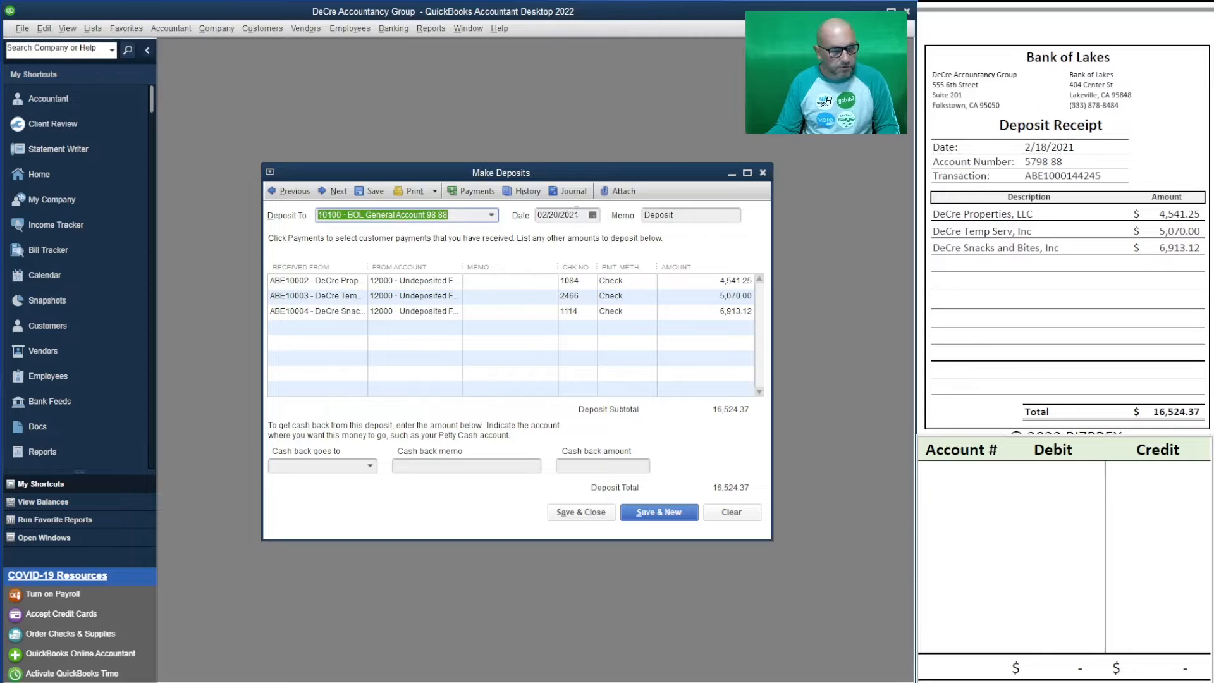
# - Change the deposit date to 02/18/2021 and widen the From Account column to show full account names
pyautogui.moveTo(578, 216); pyautogui.dragTo(548, 206)
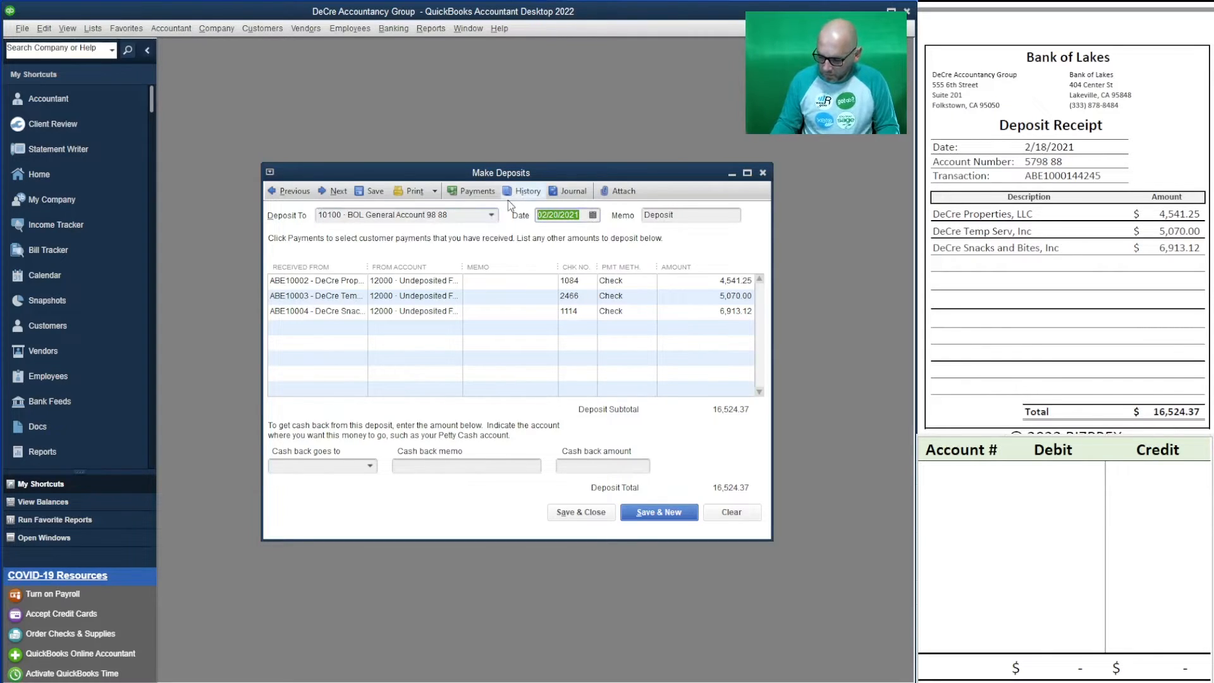
pyautogui.write('2/18/2021')
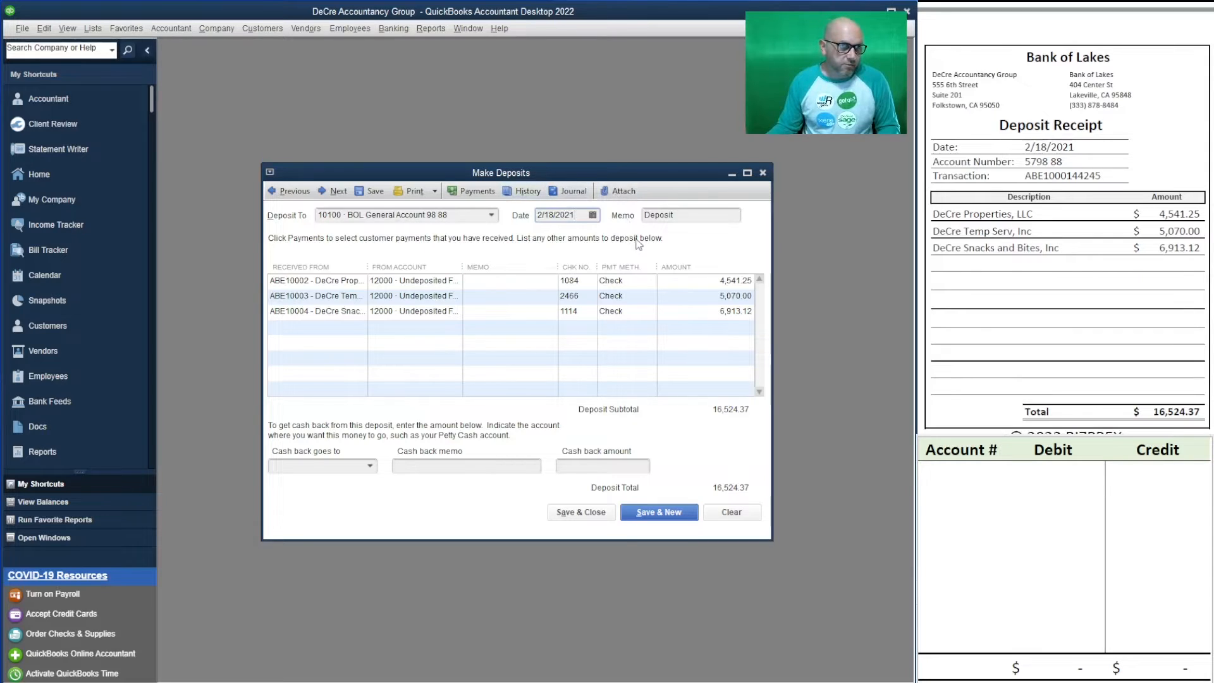
pyautogui.press('Tab')
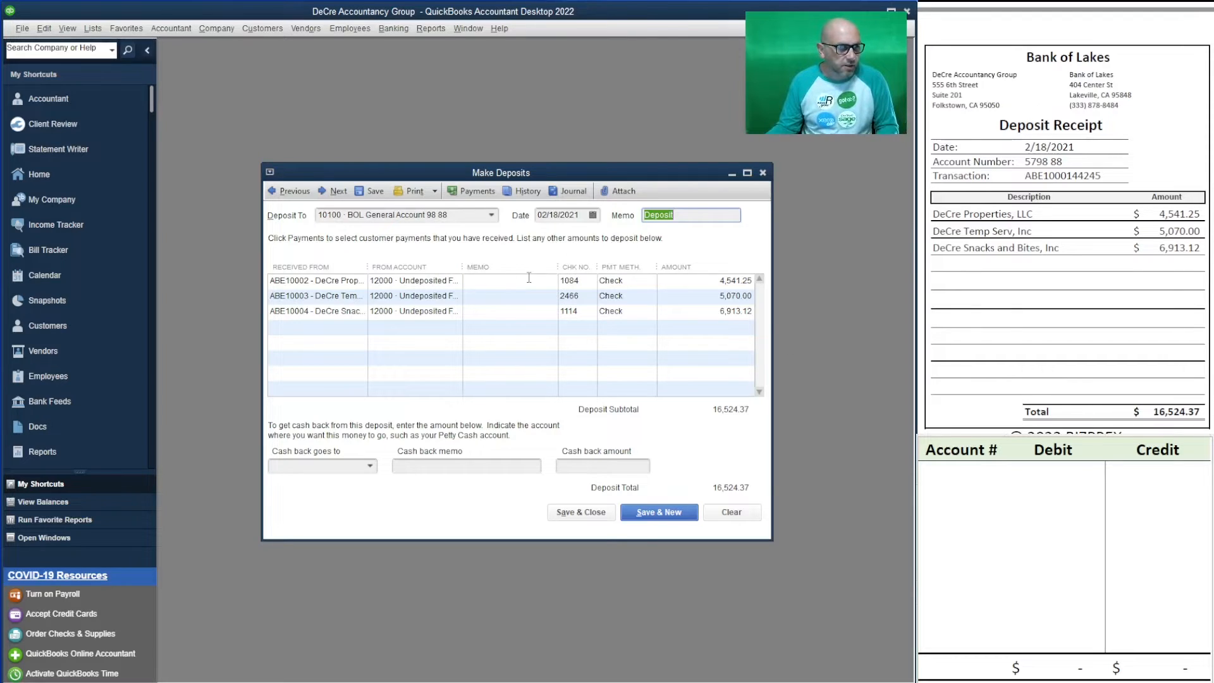
pyautogui.moveTo(466, 267); pyautogui.dragTo(488, 267)
# - In the worksheet, enter account 12000 with credits of 4,541.25, 5,070.00 and 6,913.12
pyautogui.click(1055, 592)
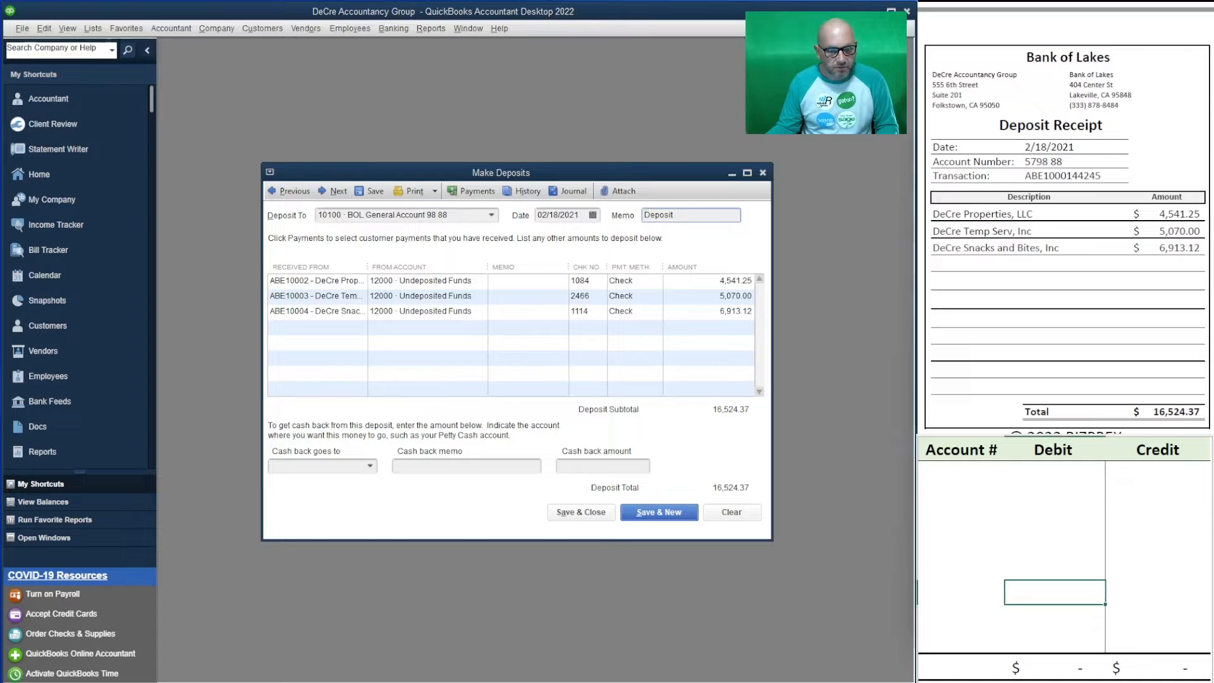
pyautogui.click(961, 473)
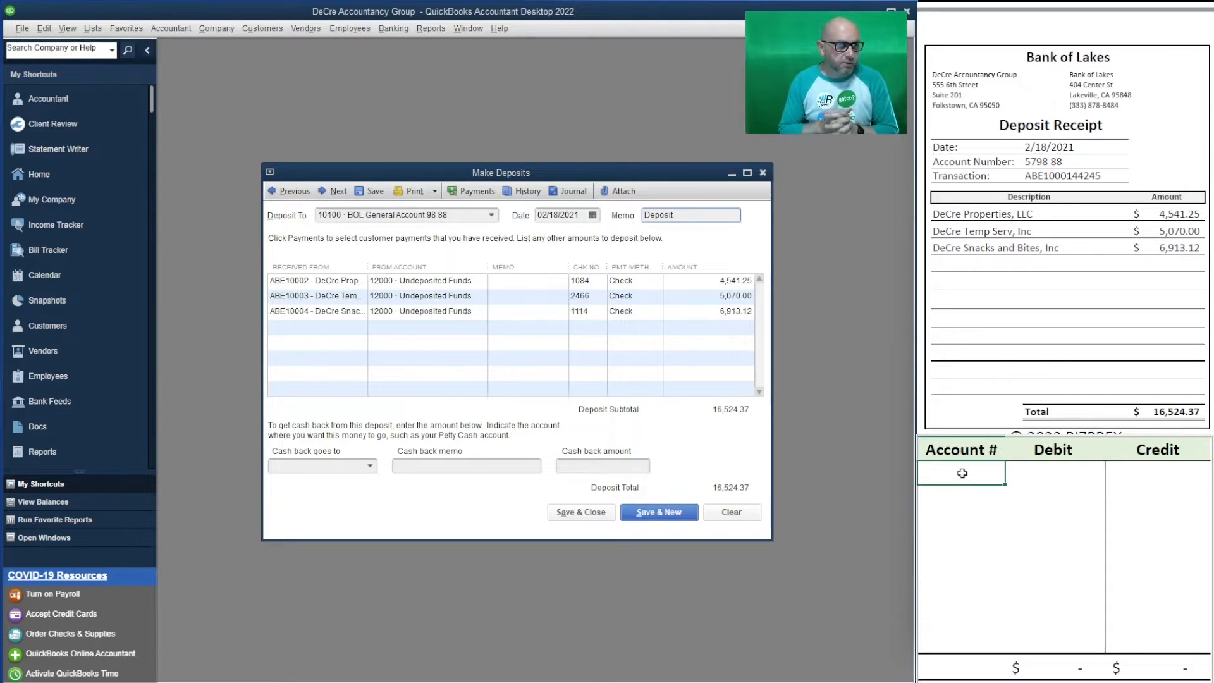
pyautogui.write('1200')
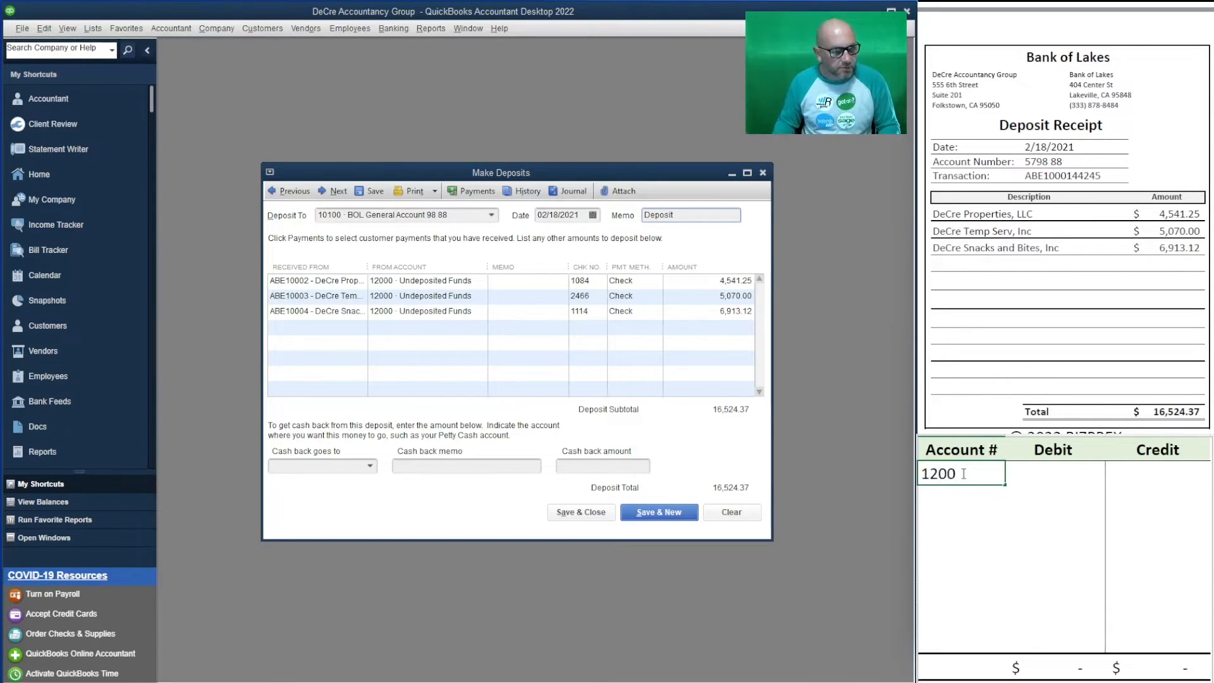
pyautogui.write('0')
pyautogui.press('Return')
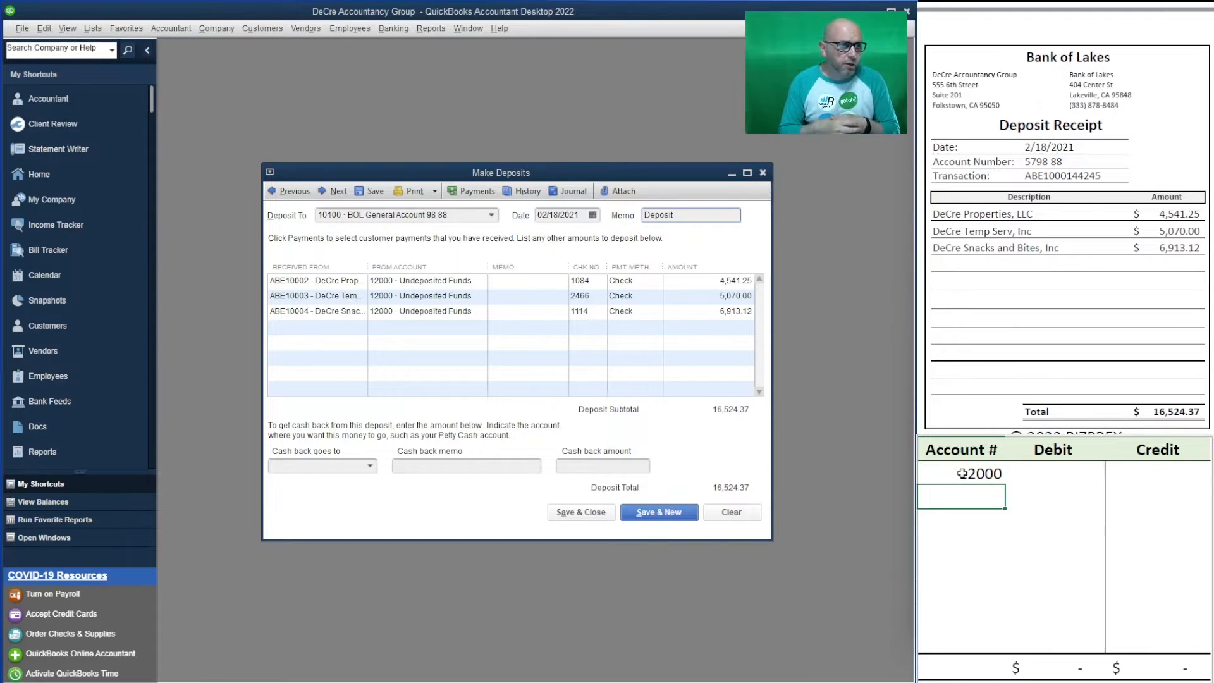
pyautogui.press('Up')
pyautogui.press('Right')
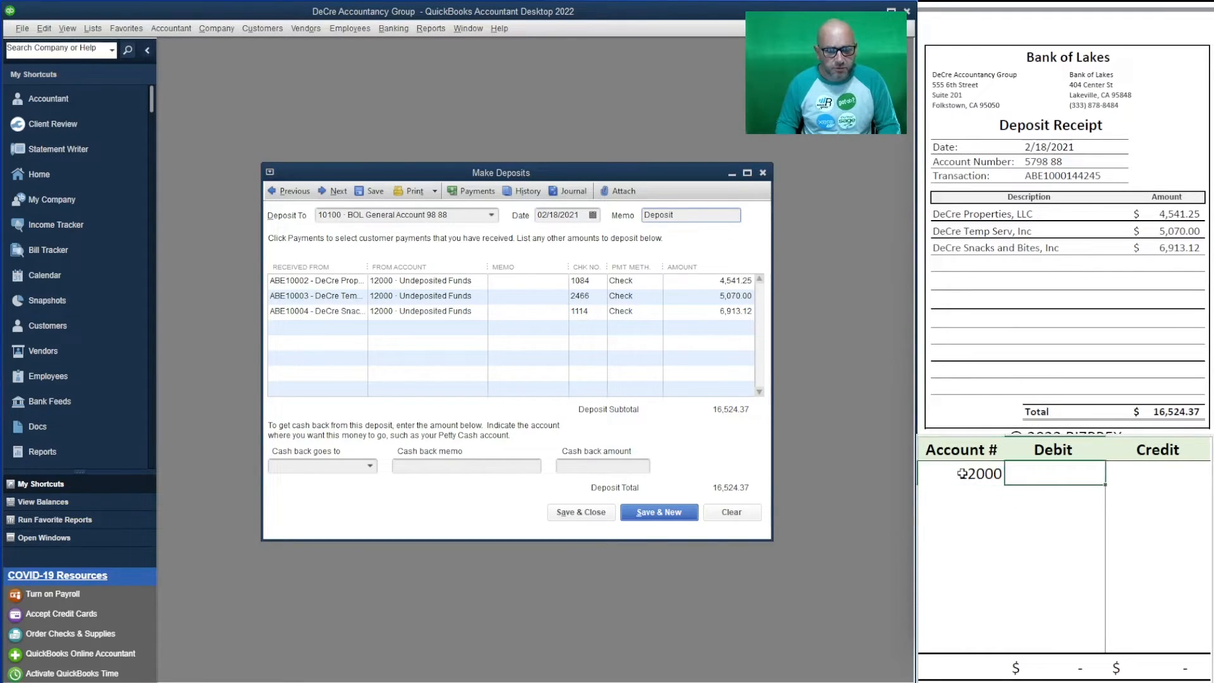
pyautogui.press('Right')
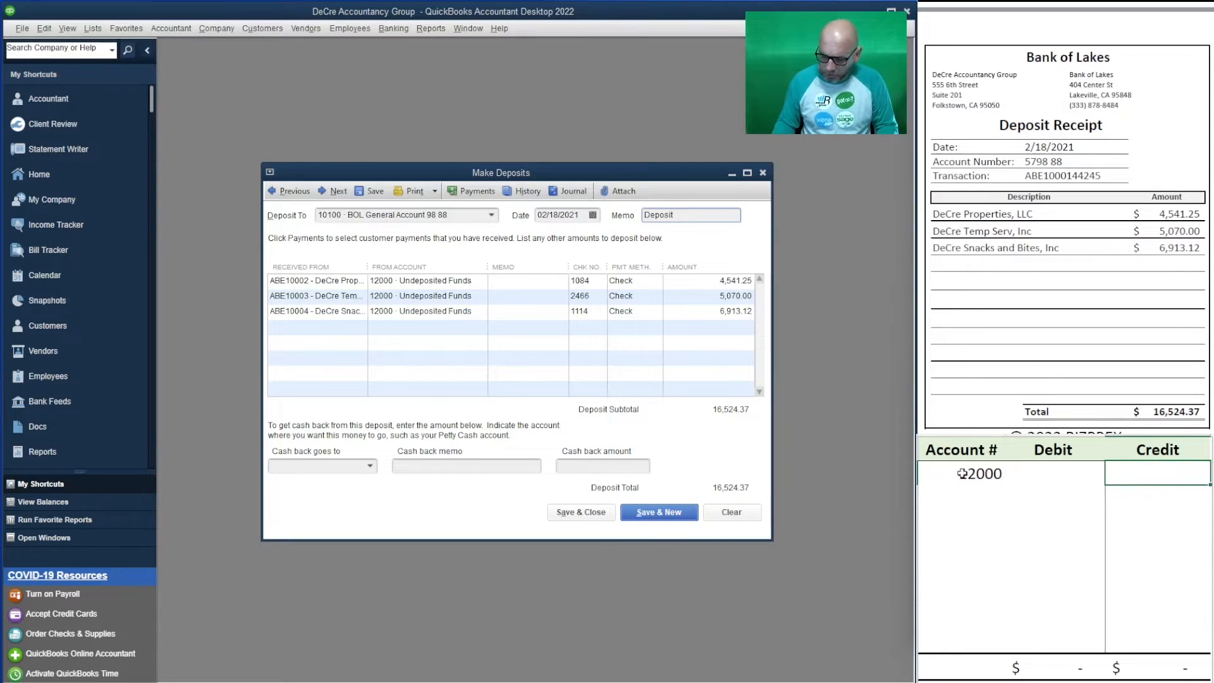
pyautogui.write('4541.25')
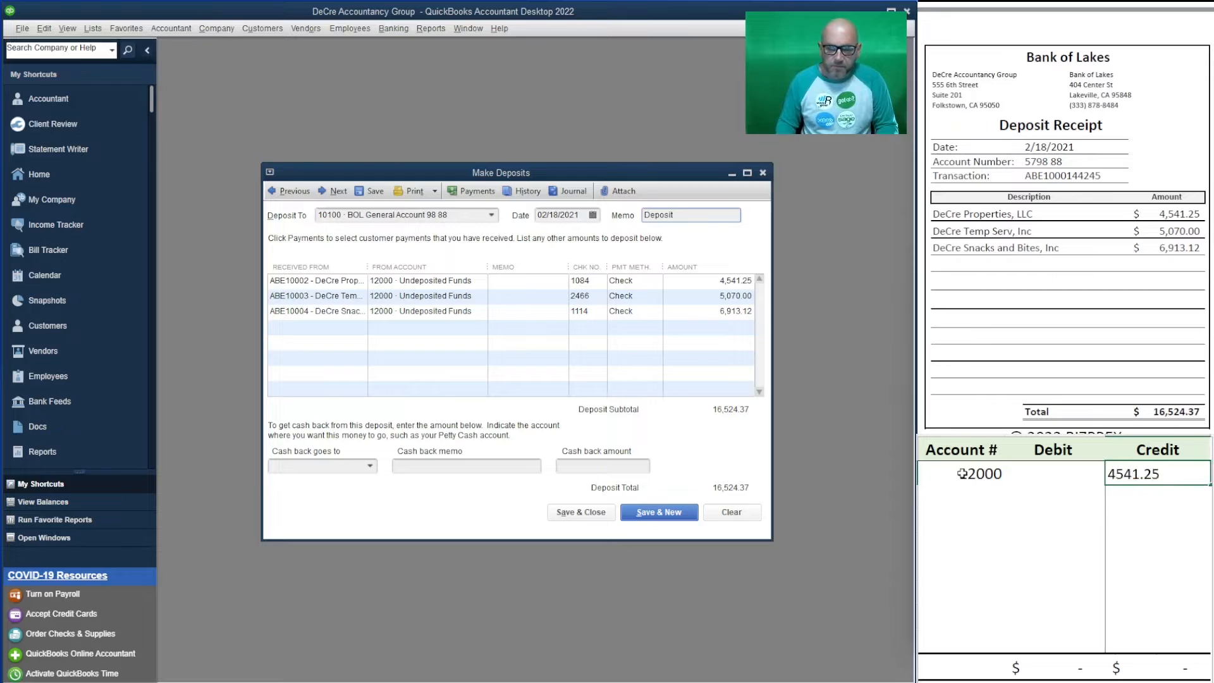
pyautogui.press('Return')
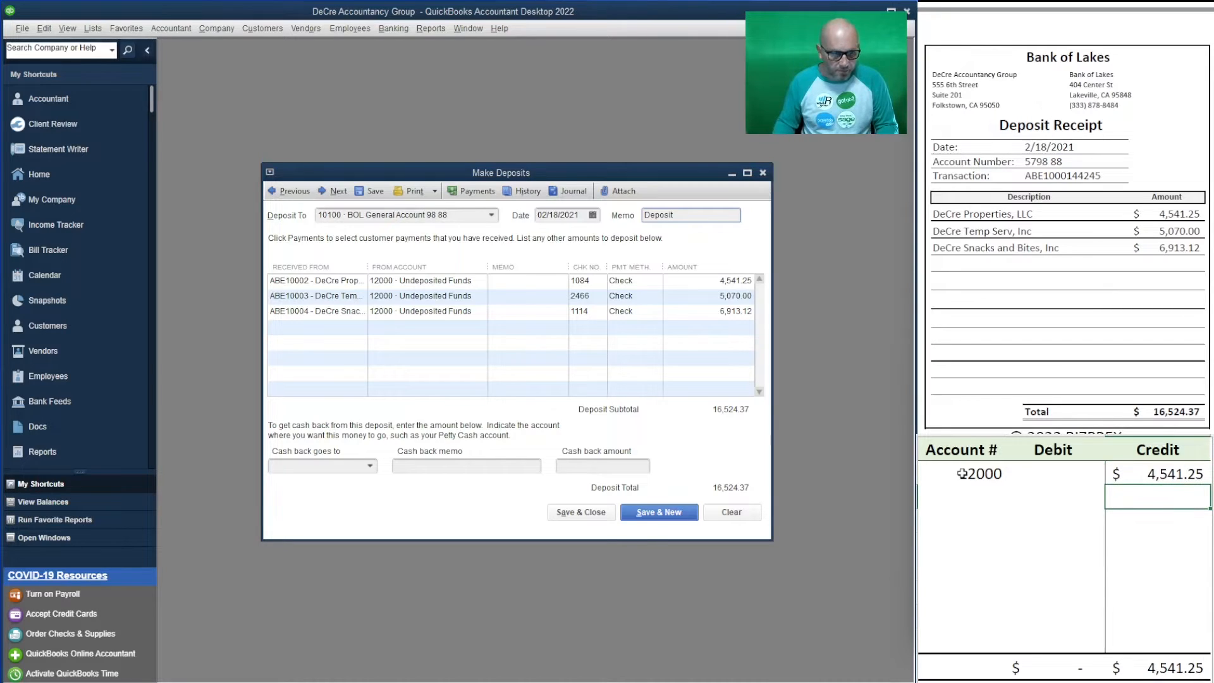
pyautogui.write('5070')
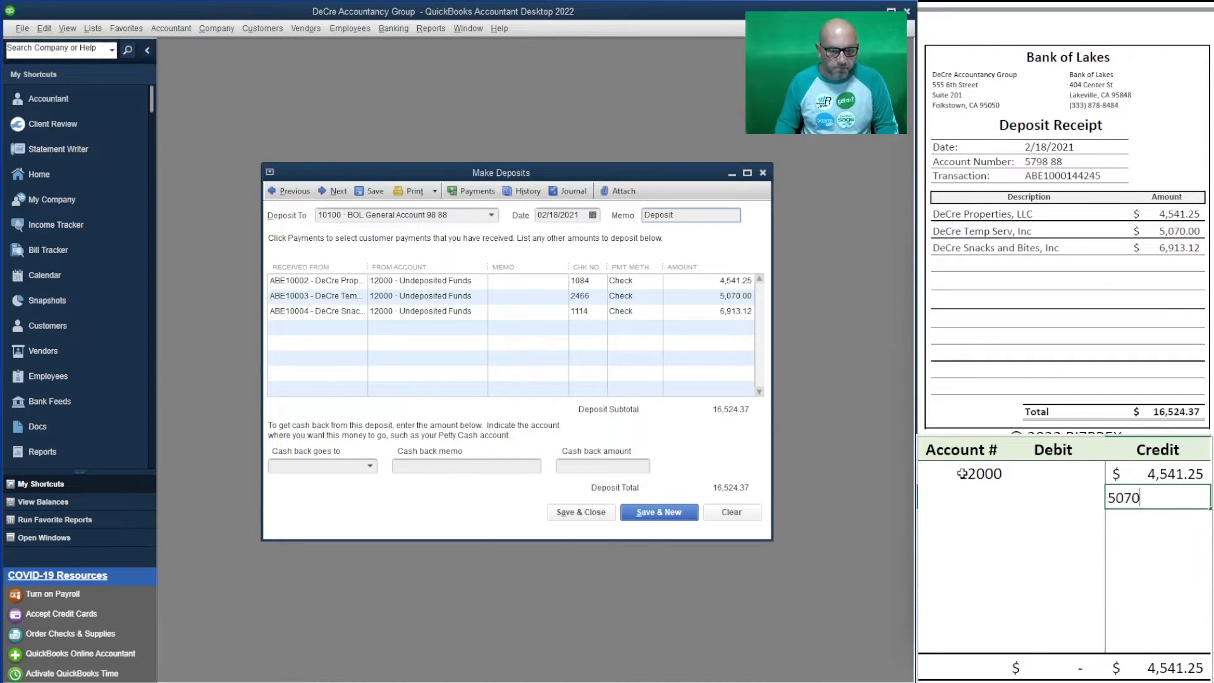
pyautogui.press('Return')
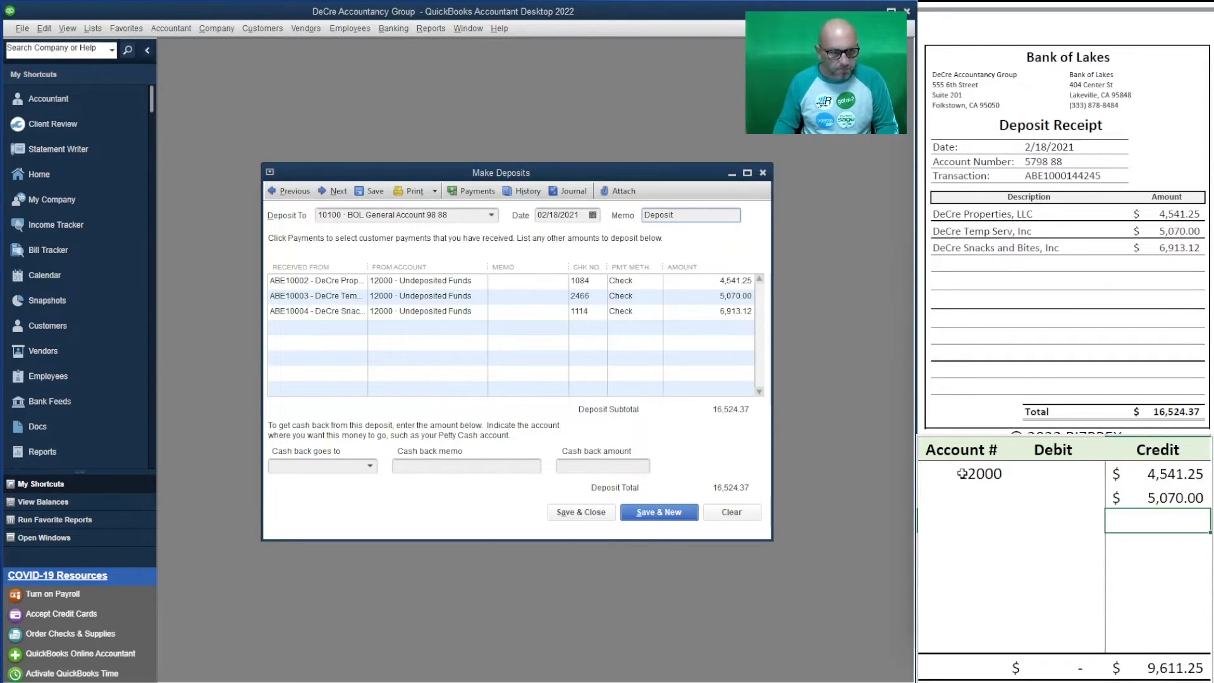
pyautogui.write('6,913.12')
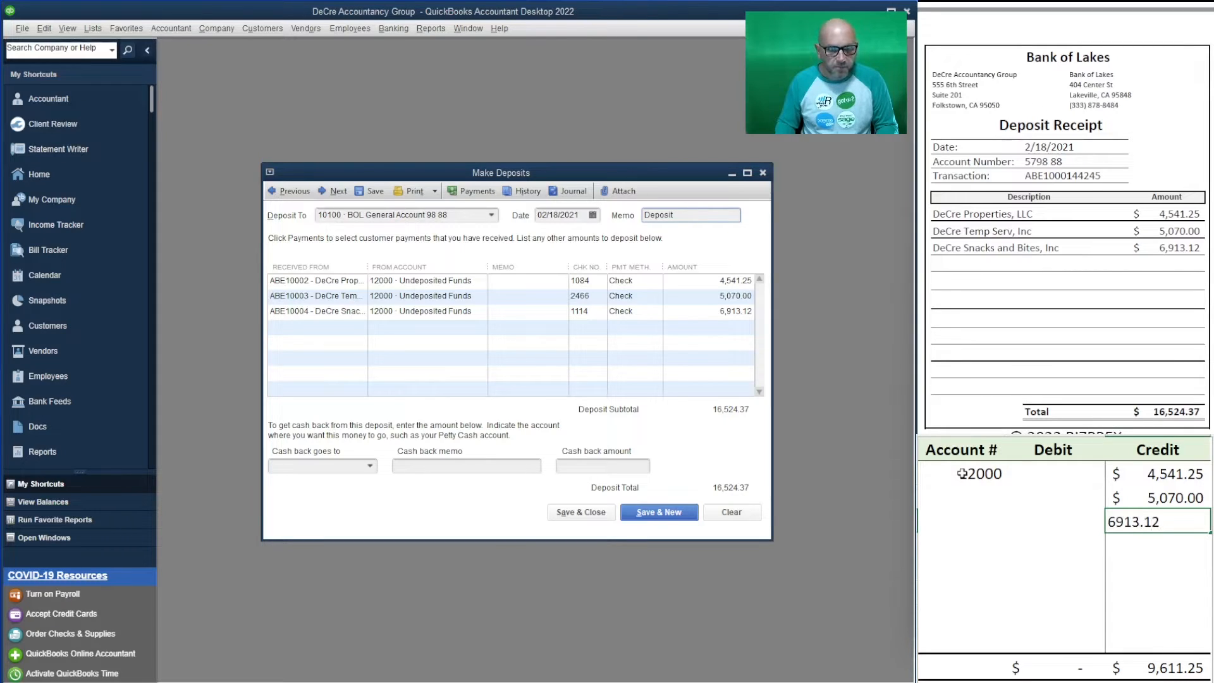
pyautogui.press('Return')
# - Fill account 12000 into the second and third credit rows
pyautogui.press('Left')
pyautogui.press('Left')
pyautogui.press('Up')
pyautogui.press('Up')
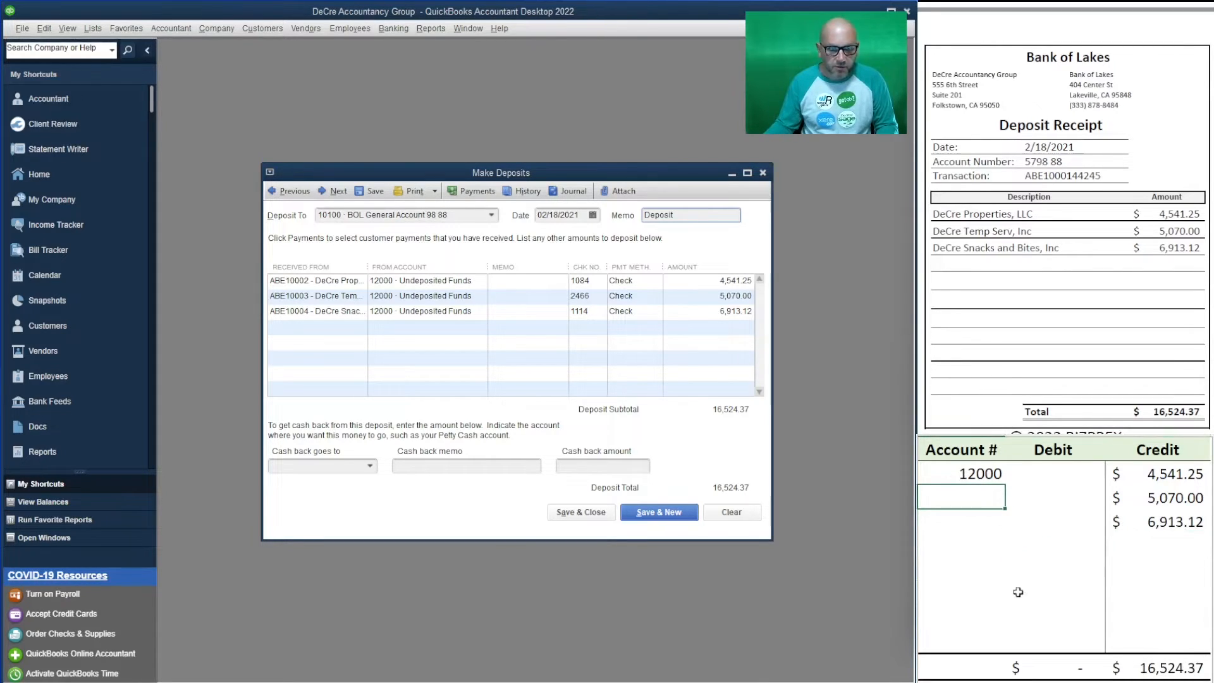
pyautogui.write('12000')
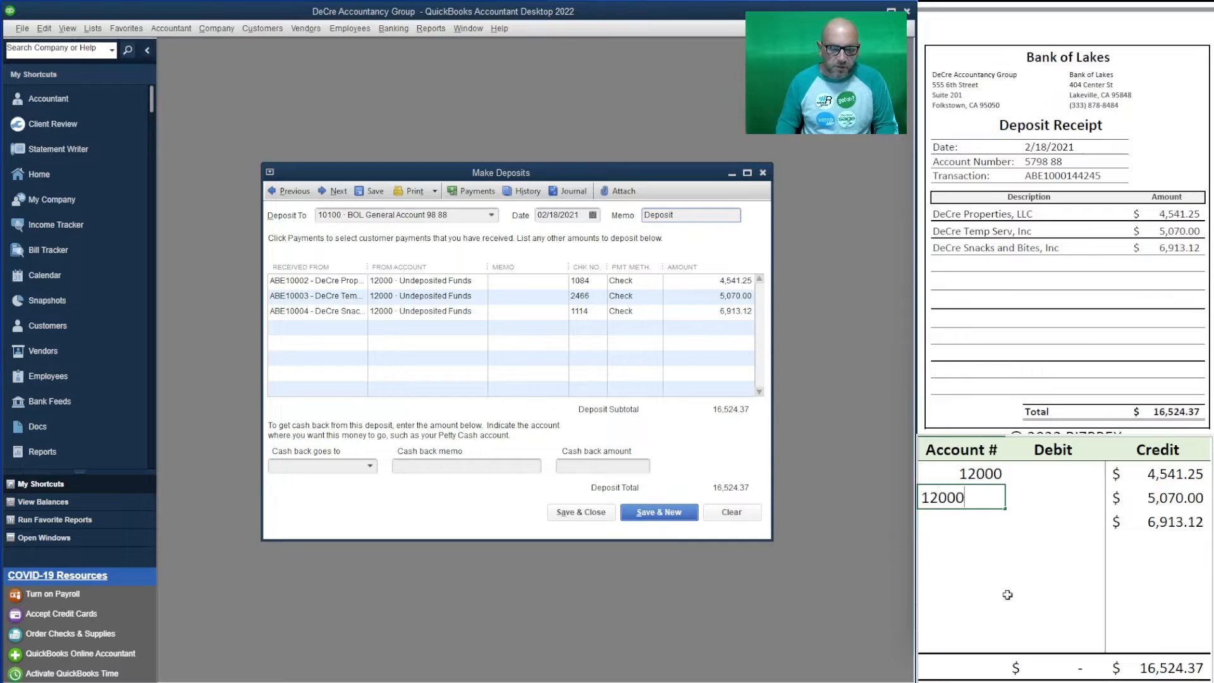
pyautogui.press('Return')
pyautogui.write('12000')
pyautogui.press('Return')
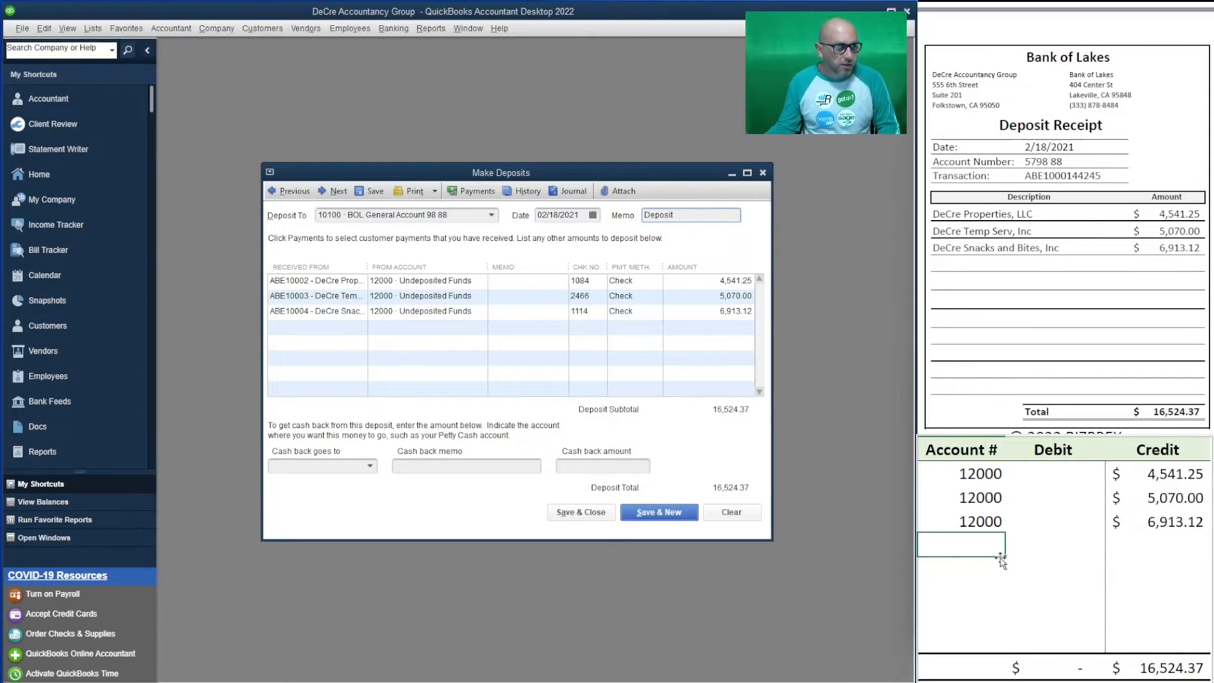
# - Add account 10100 with a 16,524.37 debit
pyautogui.write('101')
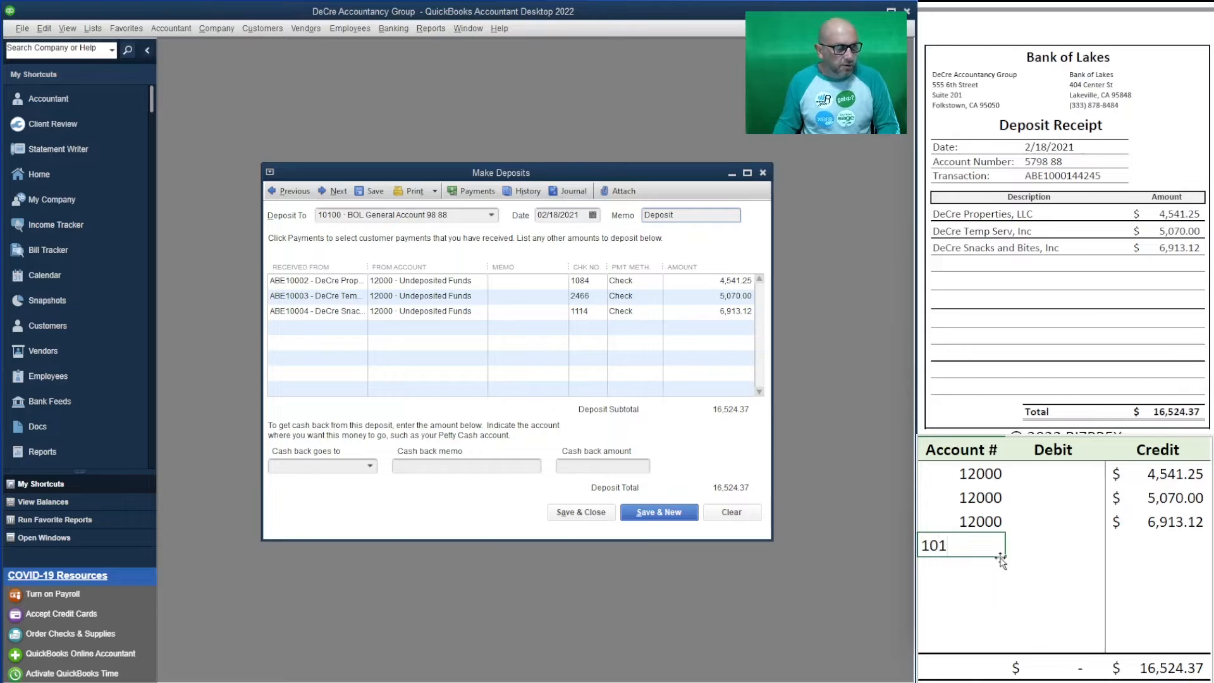
pyautogui.write('00')
pyautogui.press('Tab')
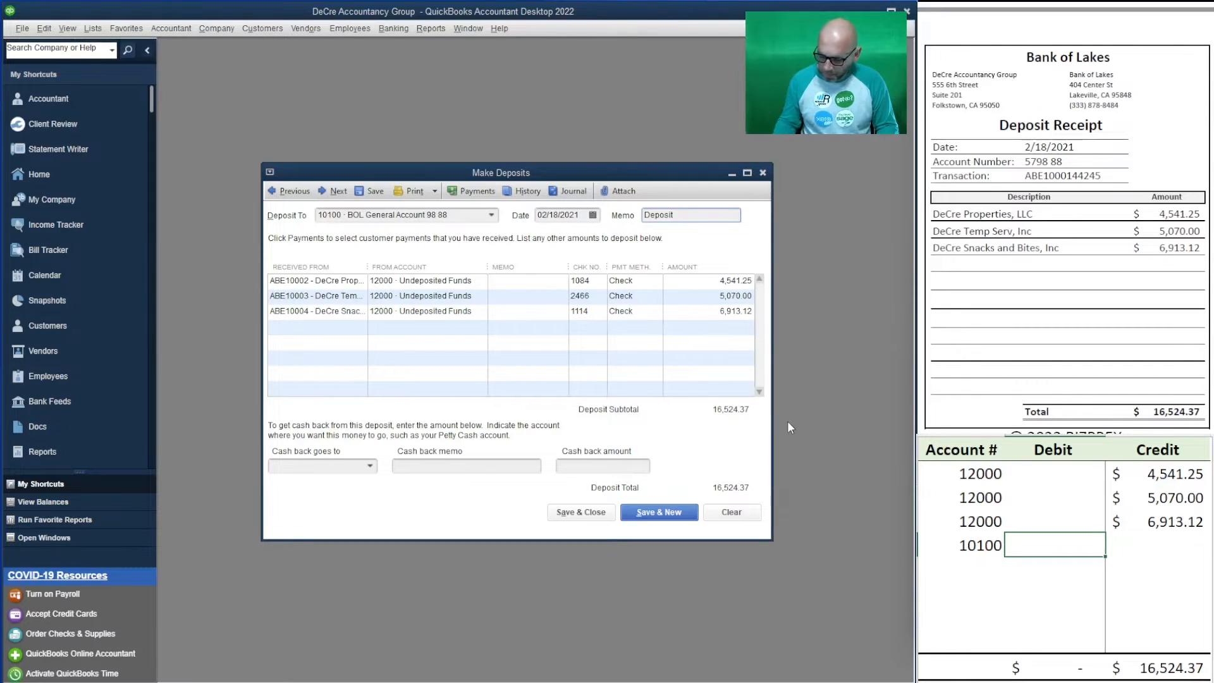
pyautogui.write('16,524.37')
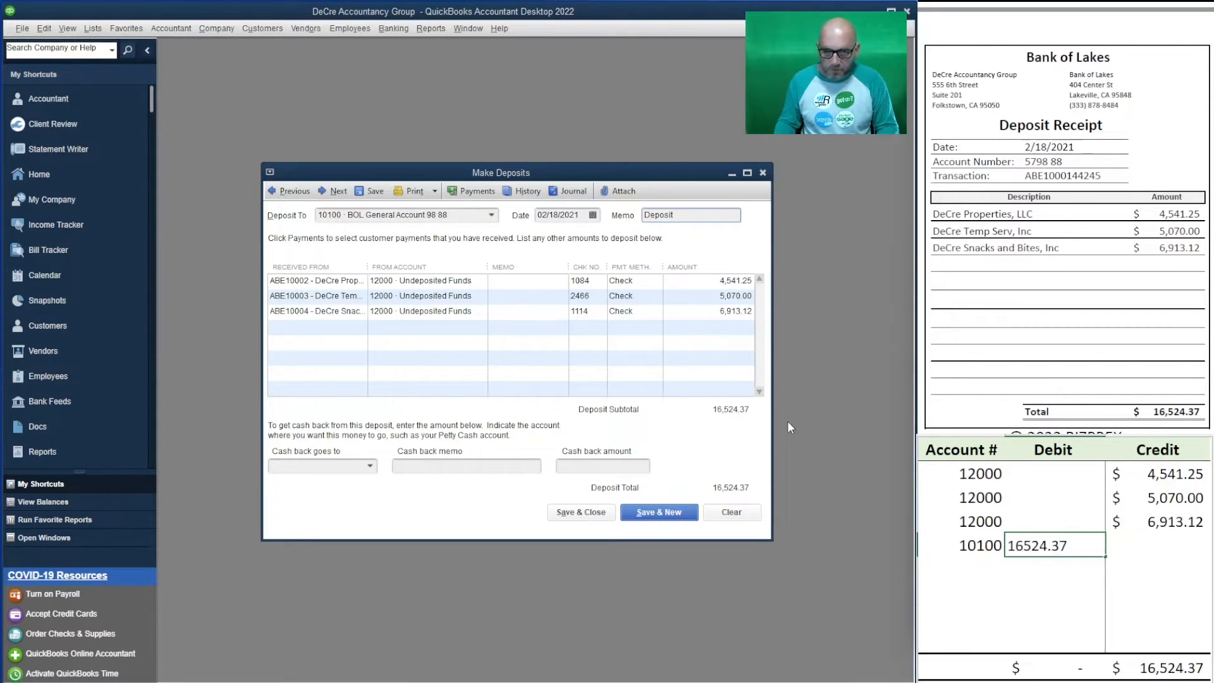
pyautogui.press('Return')
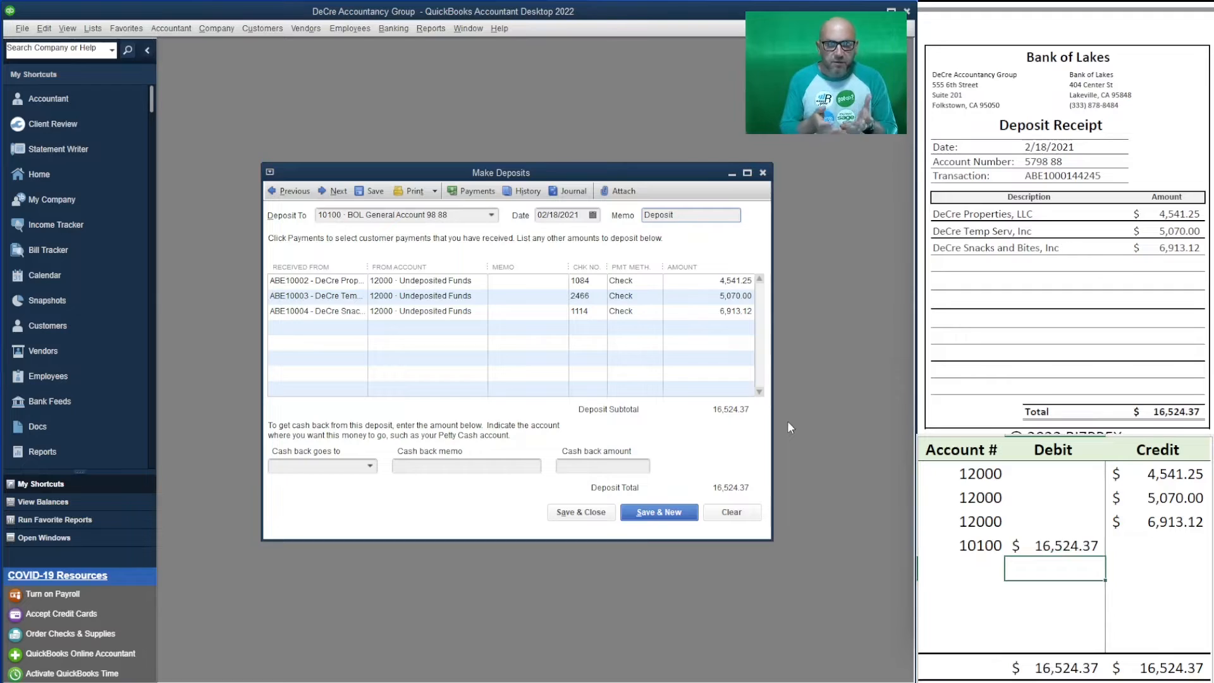
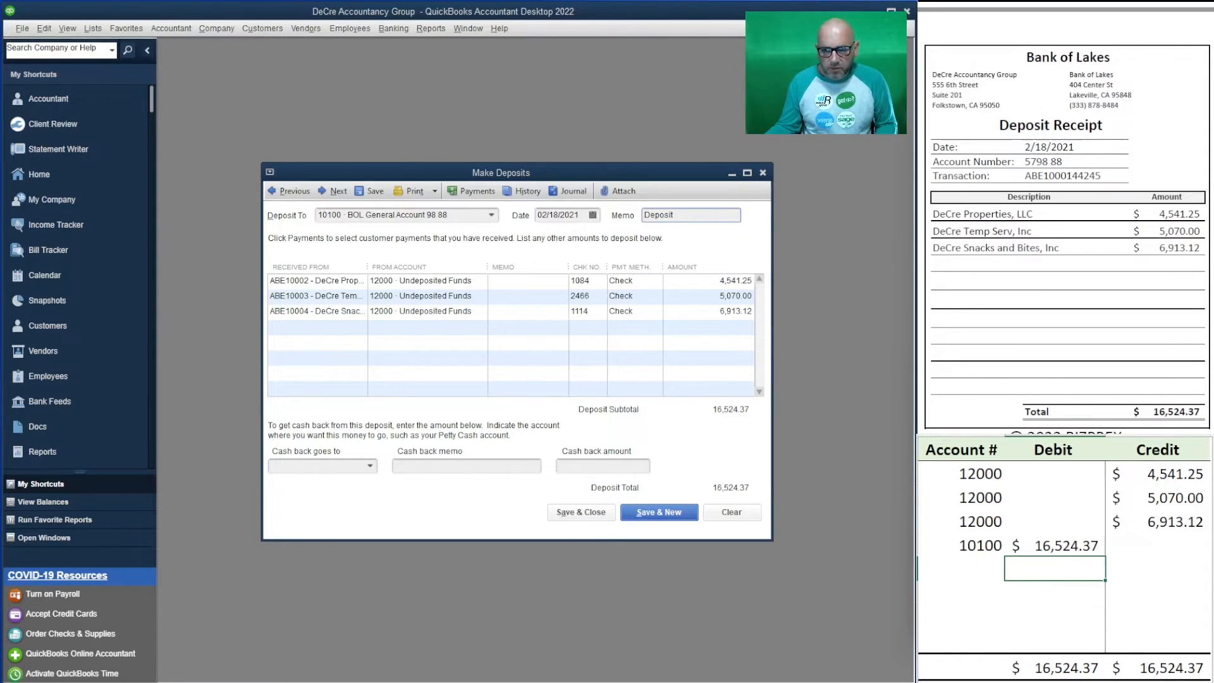
pyautogui.moveTo(1101, 177); pyautogui.dragTo(1020, 176)
pyautogui.hotkey('ctrl', 'c')
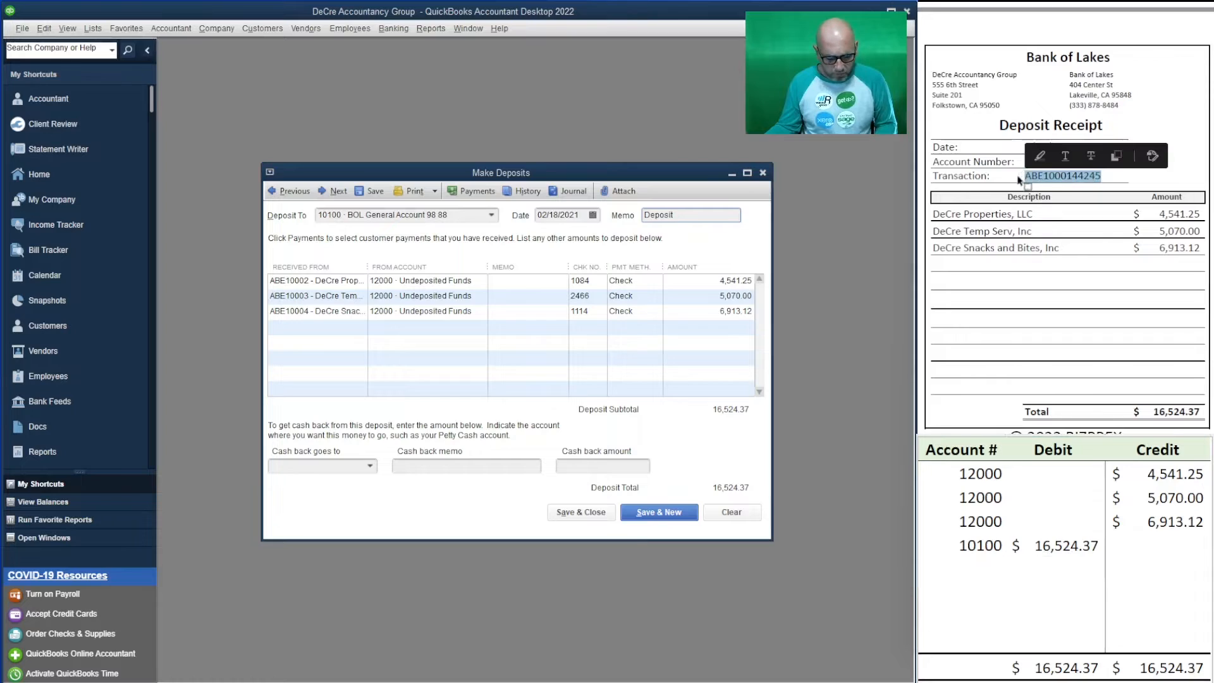
pyautogui.click(514, 281)
pyautogui.hotkey('ctrl', 'v')
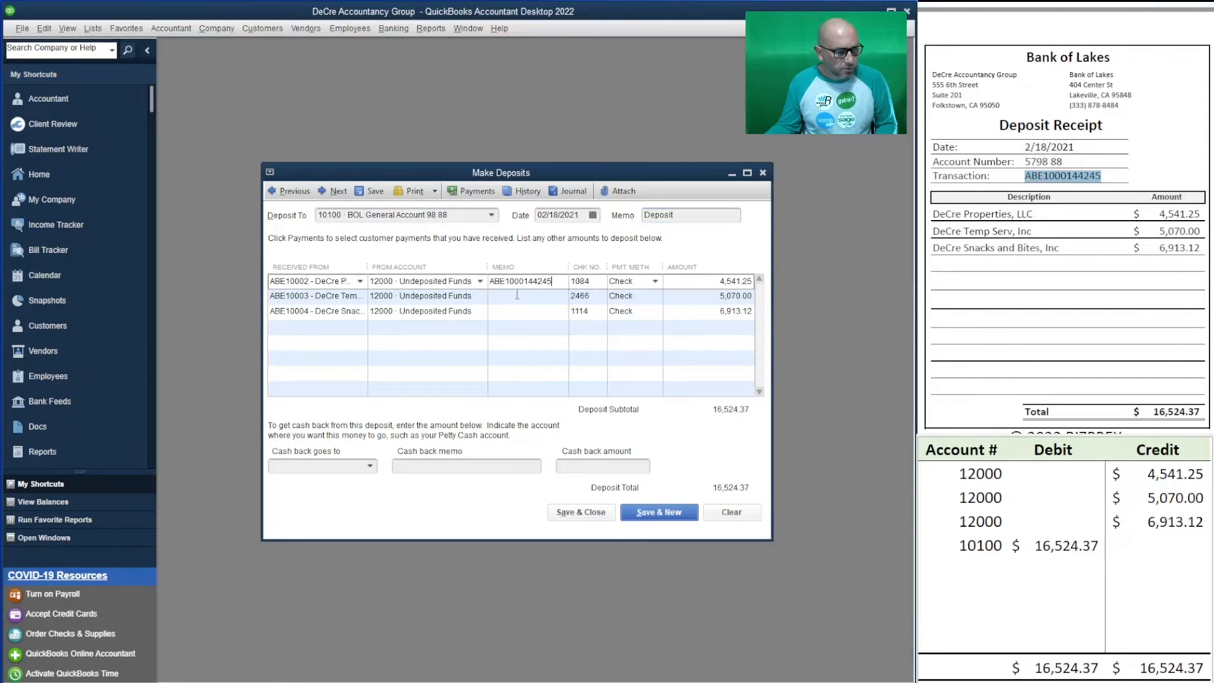
pyautogui.click(516, 297)
pyautogui.hotkey('ctrl', 'v')
pyautogui.click(515, 311)
pyautogui.hotkey('ctrl', 'v')
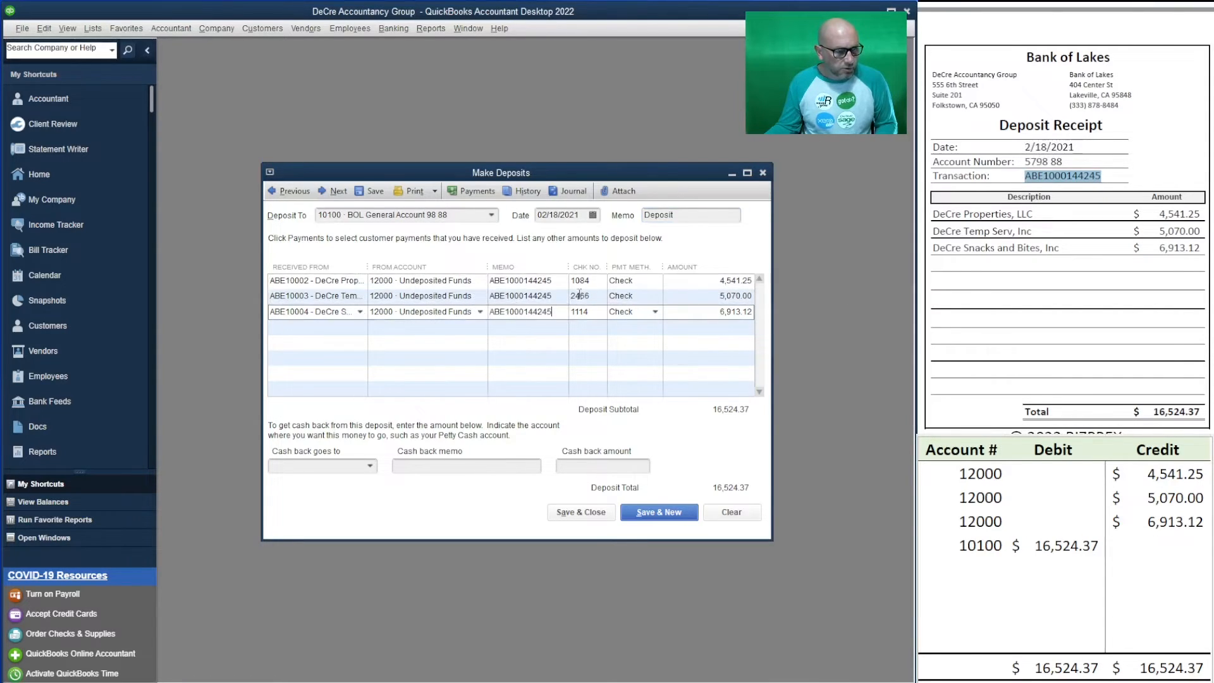
pyautogui.click(688, 214)
pyautogui.doubleClick(688, 215)
pyautogui.hotkey('ctrl', 'v')
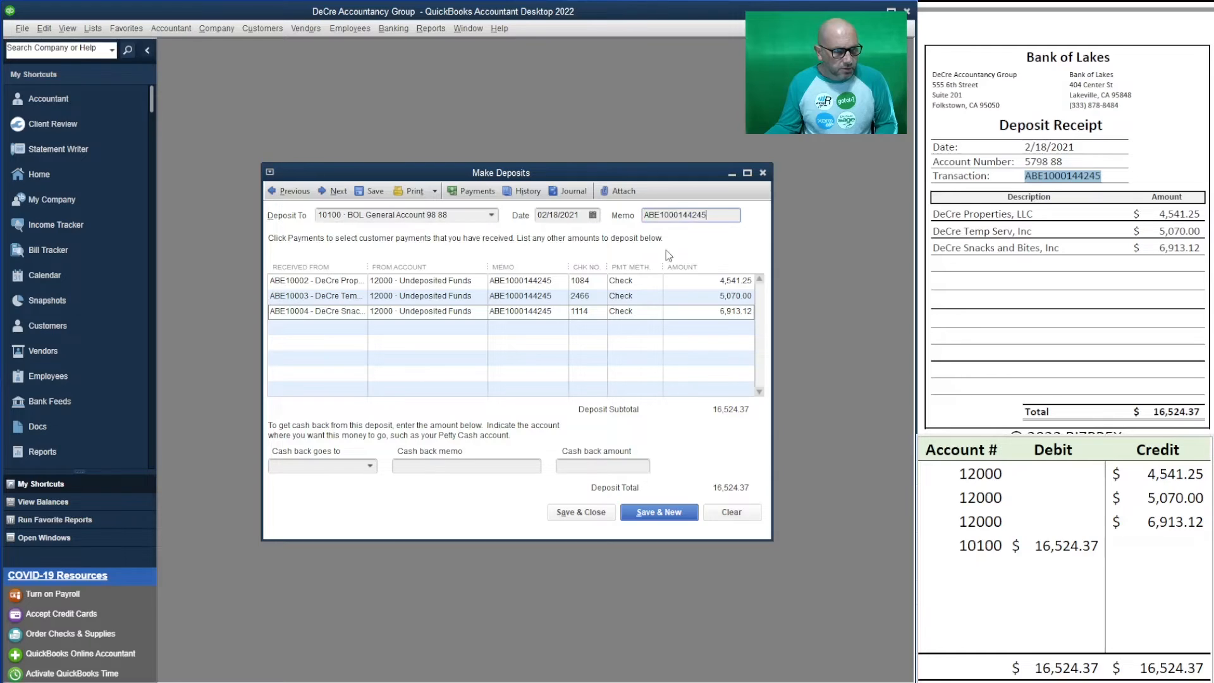
# - Save the 2/18 deposit, start a new one, and bring up the next bank receipt
pyautogui.click(654, 518)
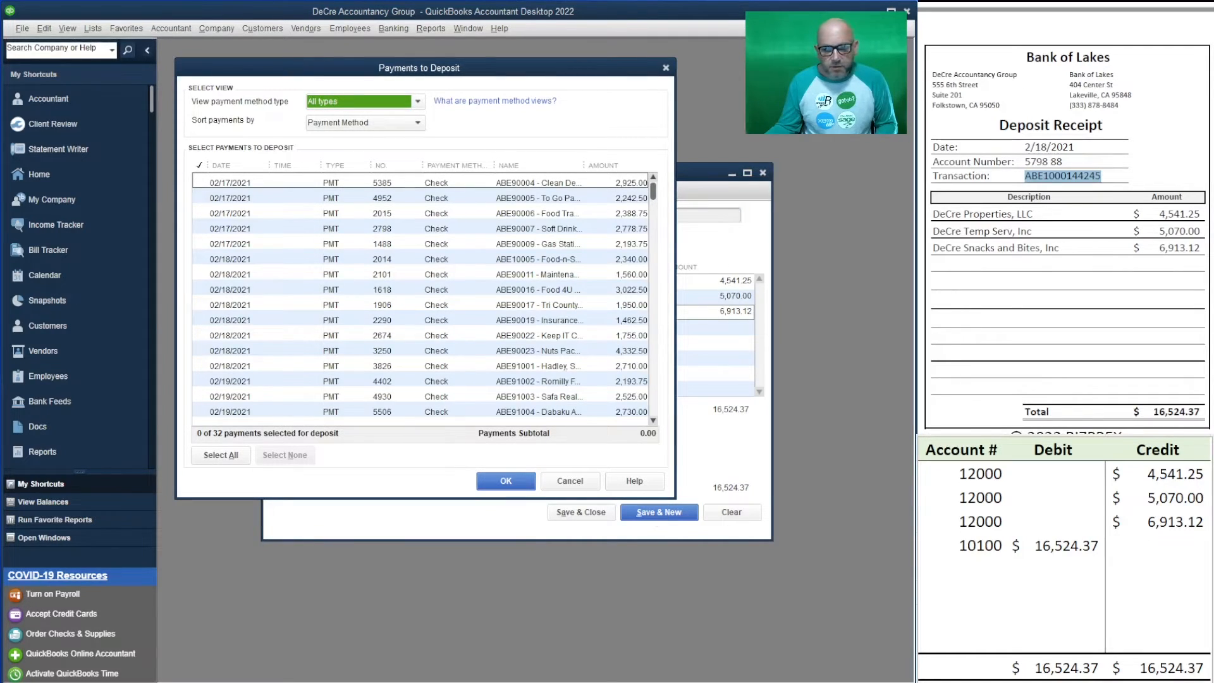
pyautogui.click(1119, 182)
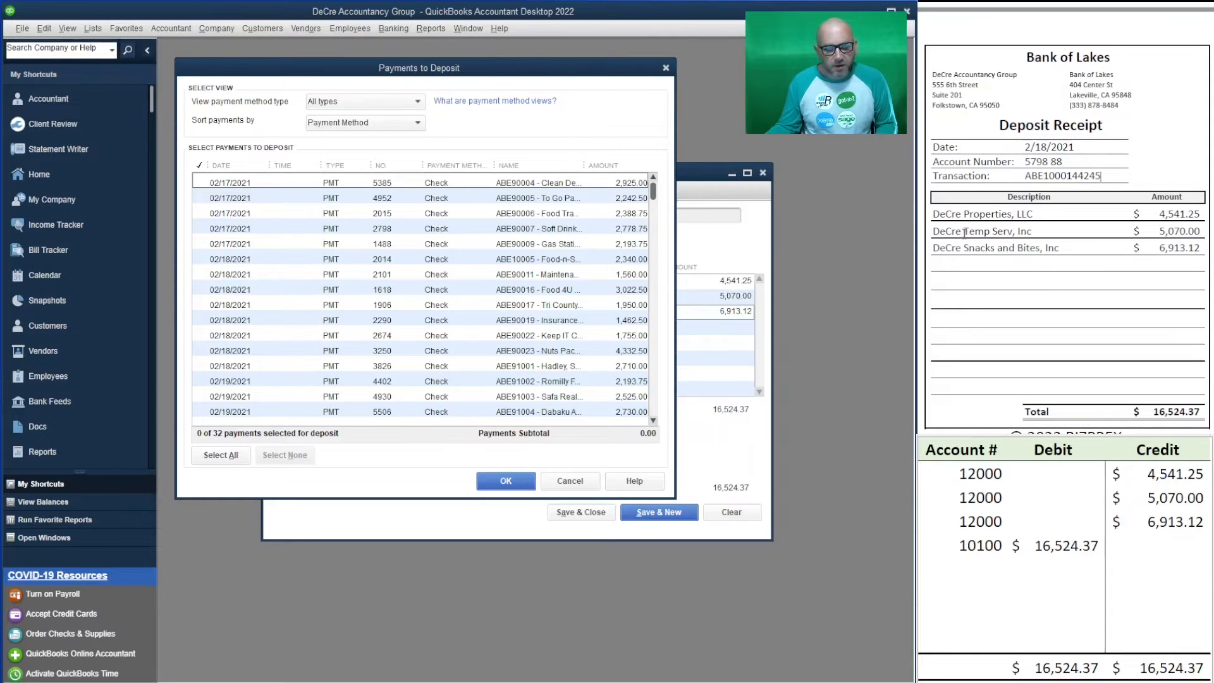
pyautogui.scroll(-2, 967, 229)
pyautogui.scroll(-6, 970, 231)
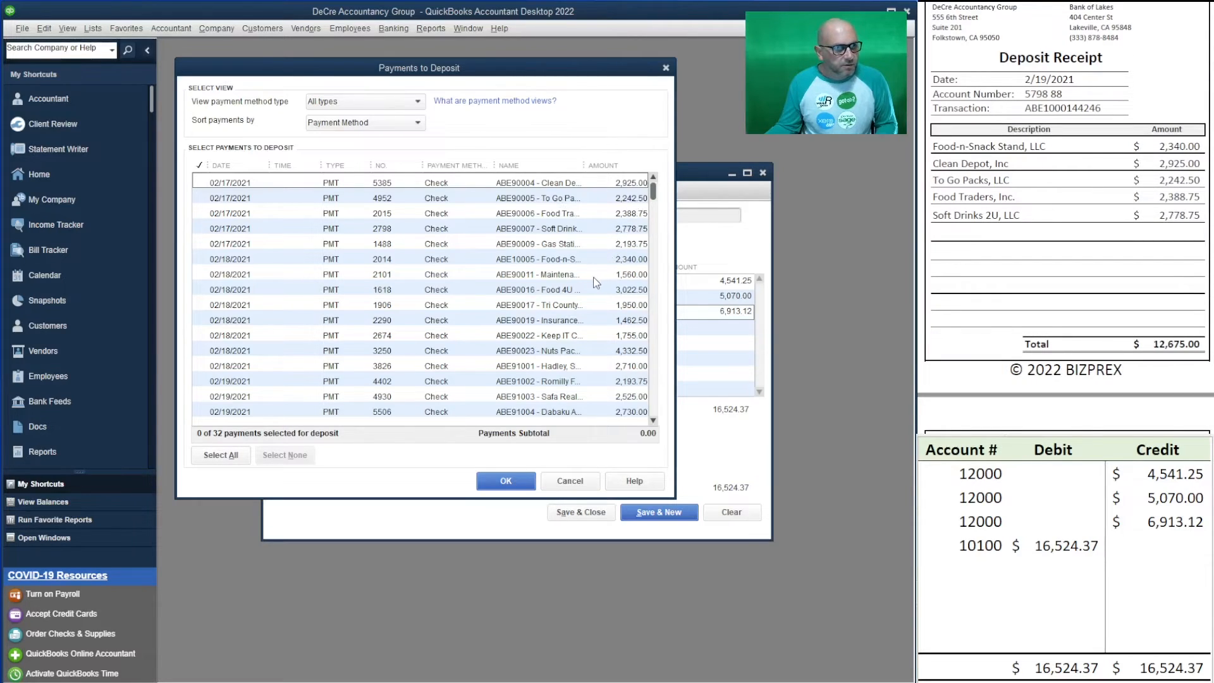
# - Deposit checks 2014, 5385, 4952, 2015 and 2798, totalling 12,675.00
pyautogui.click(201, 259)
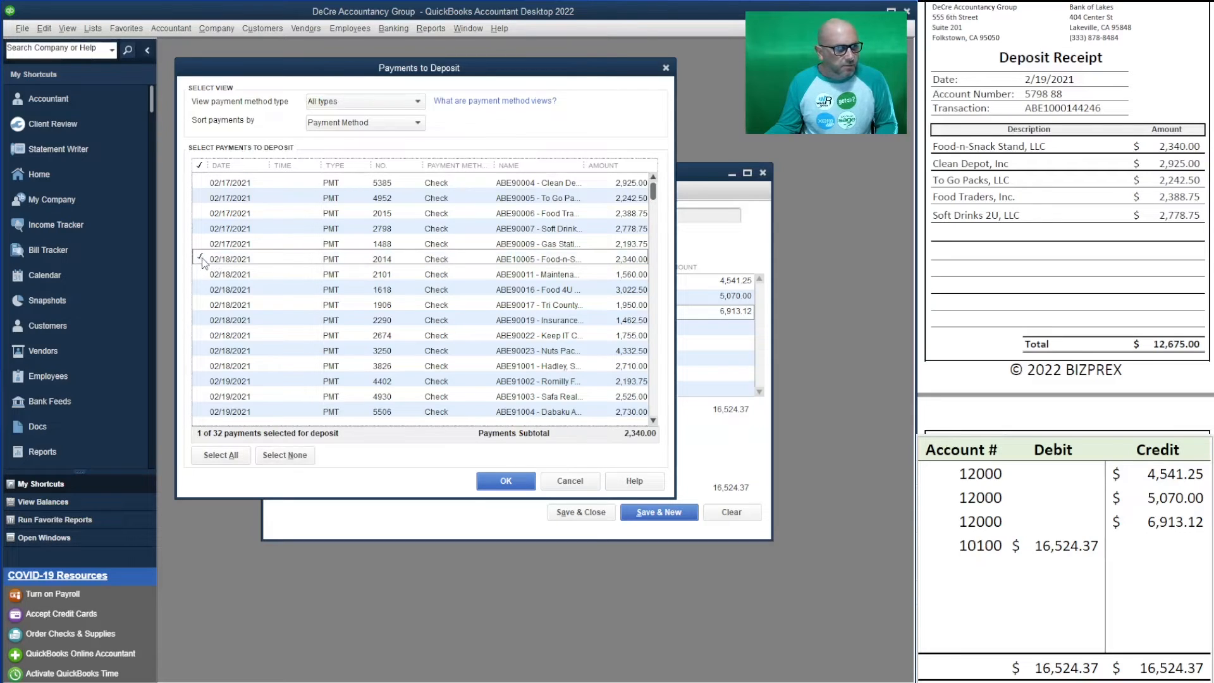
pyautogui.click(203, 183)
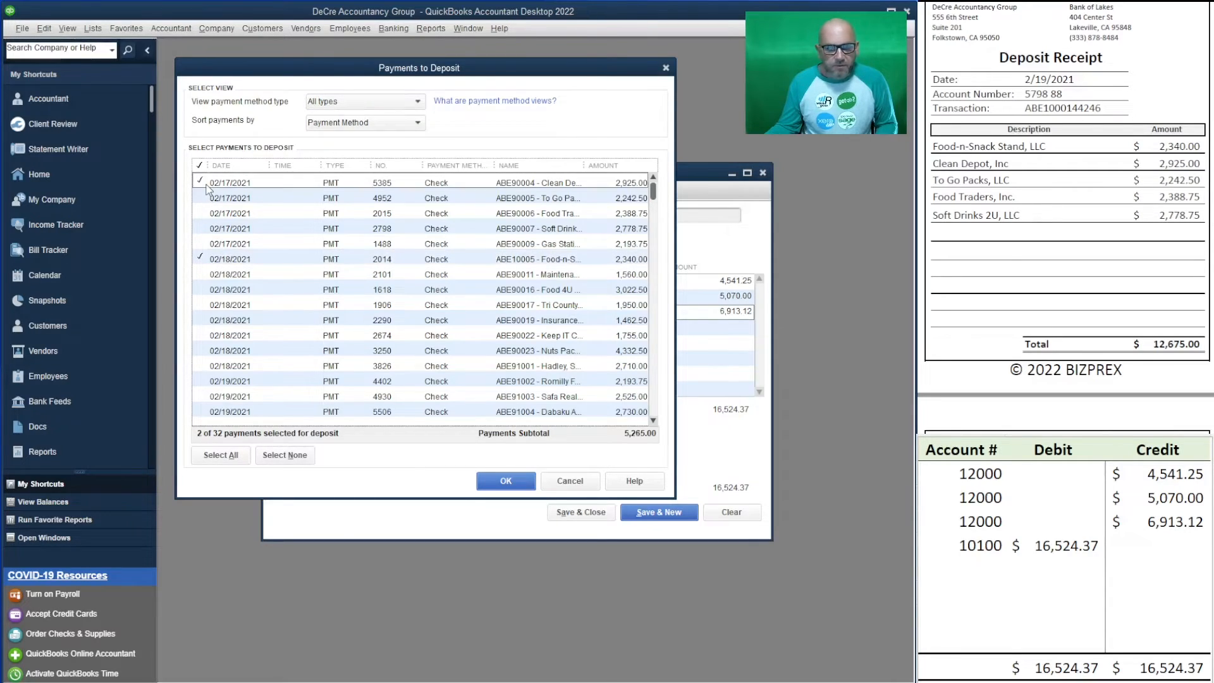
pyautogui.click(201, 199)
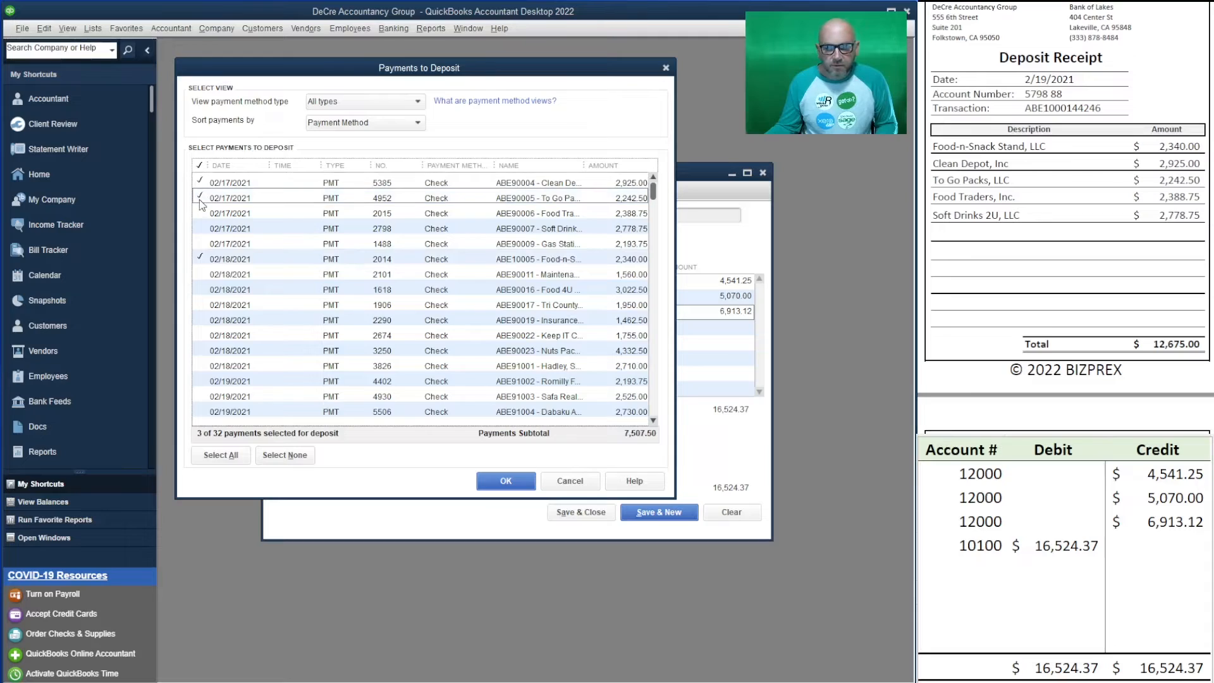
pyautogui.click(201, 214)
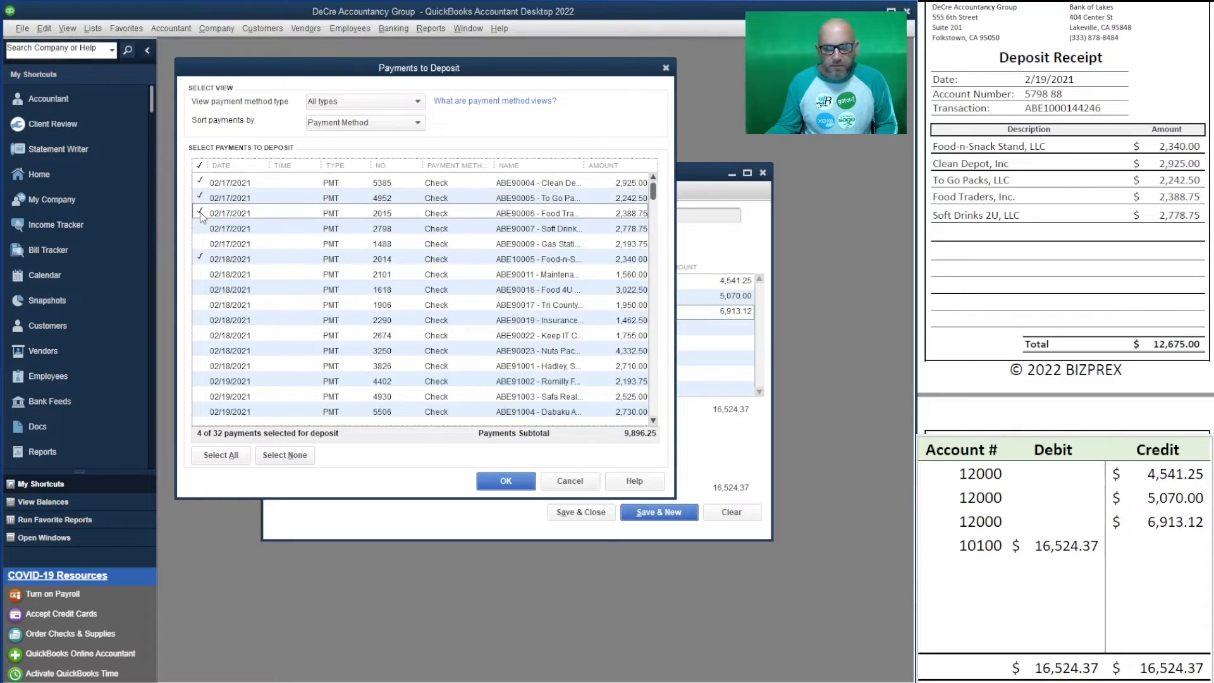
pyautogui.click(201, 229)
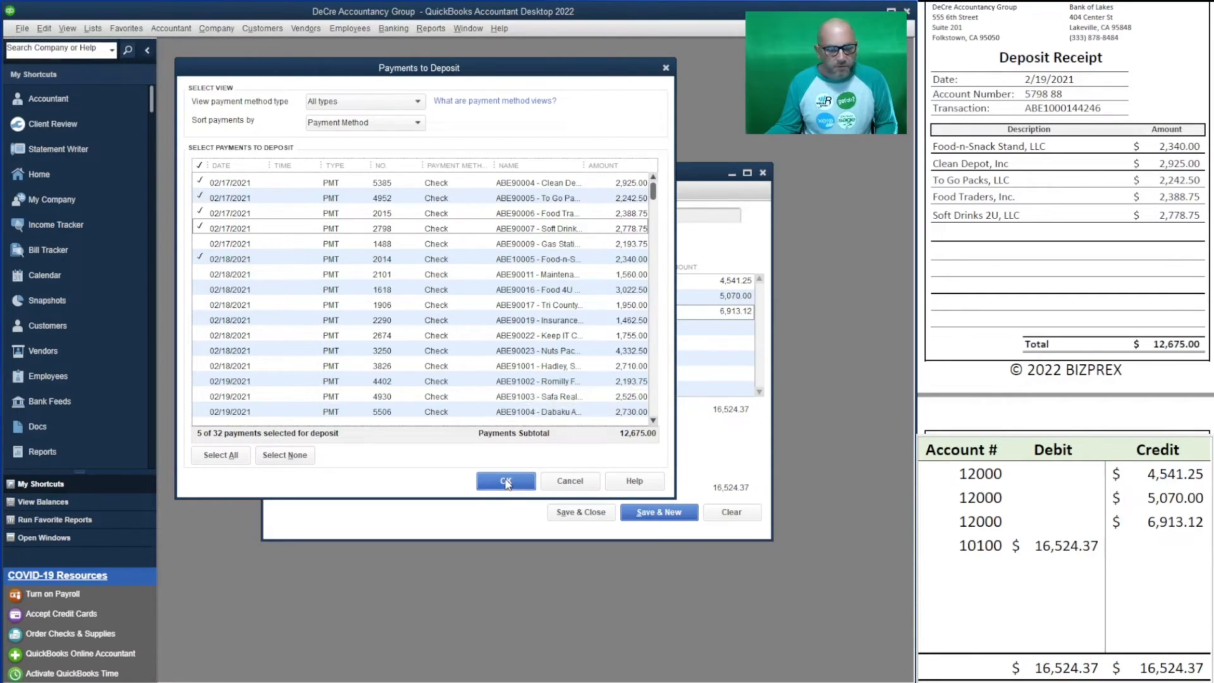
pyautogui.click(505, 481)
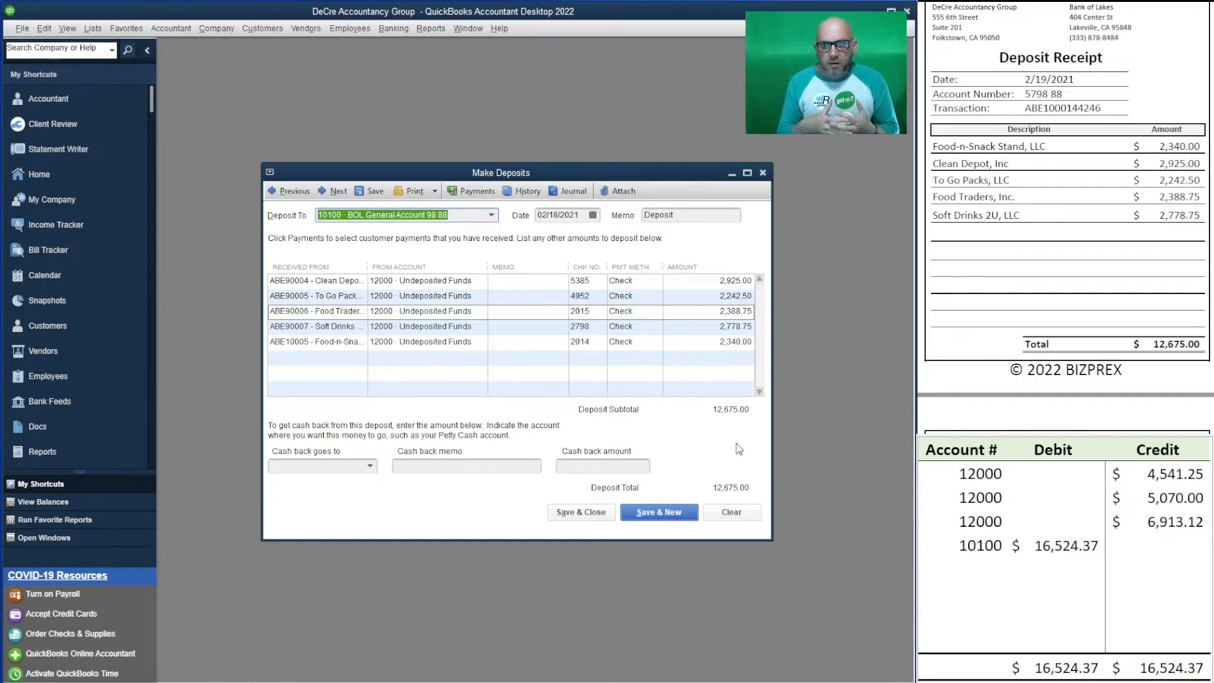
pyautogui.click(593, 216)
pyautogui.click(627, 306)
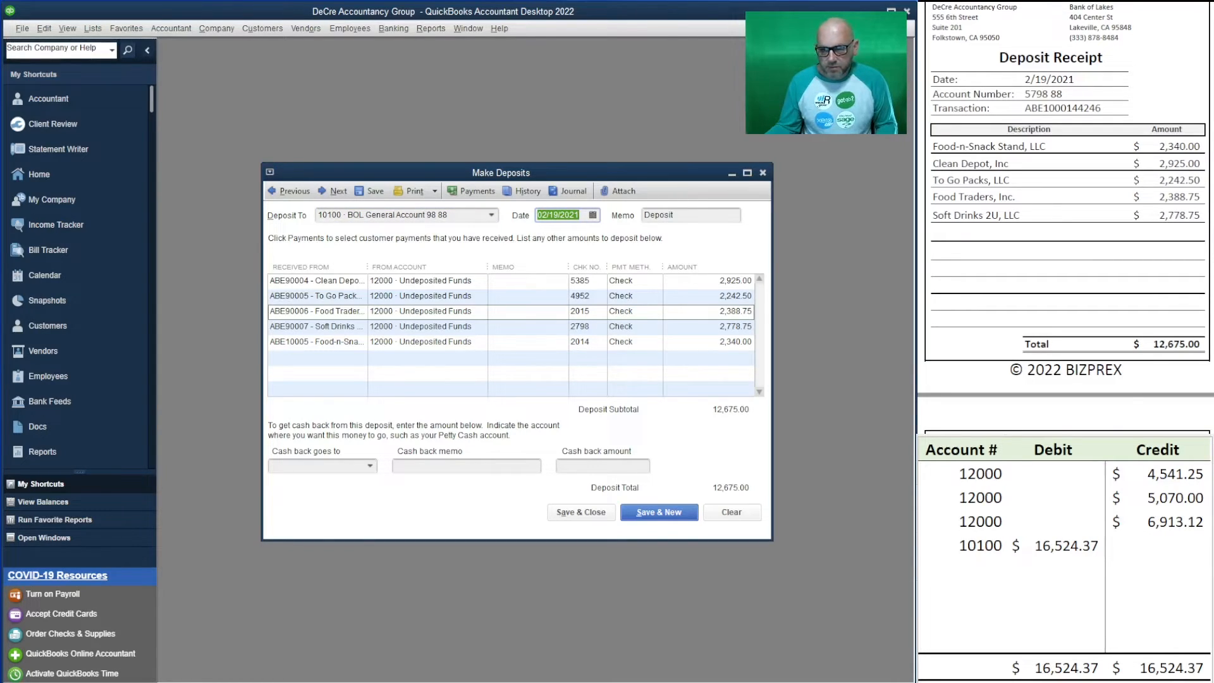
pyautogui.moveTo(1102, 108); pyautogui.dragTo(1022, 109)
pyautogui.hotkey('ctrl', 'c')
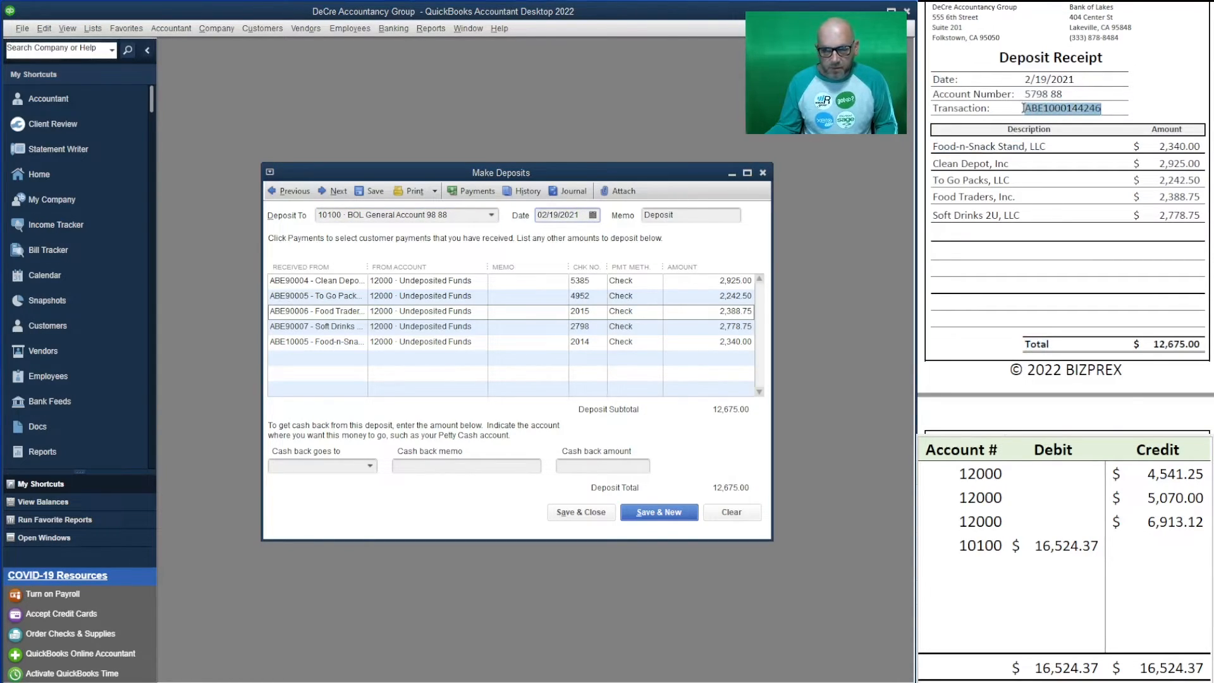
pyautogui.doubleClick(645, 214)
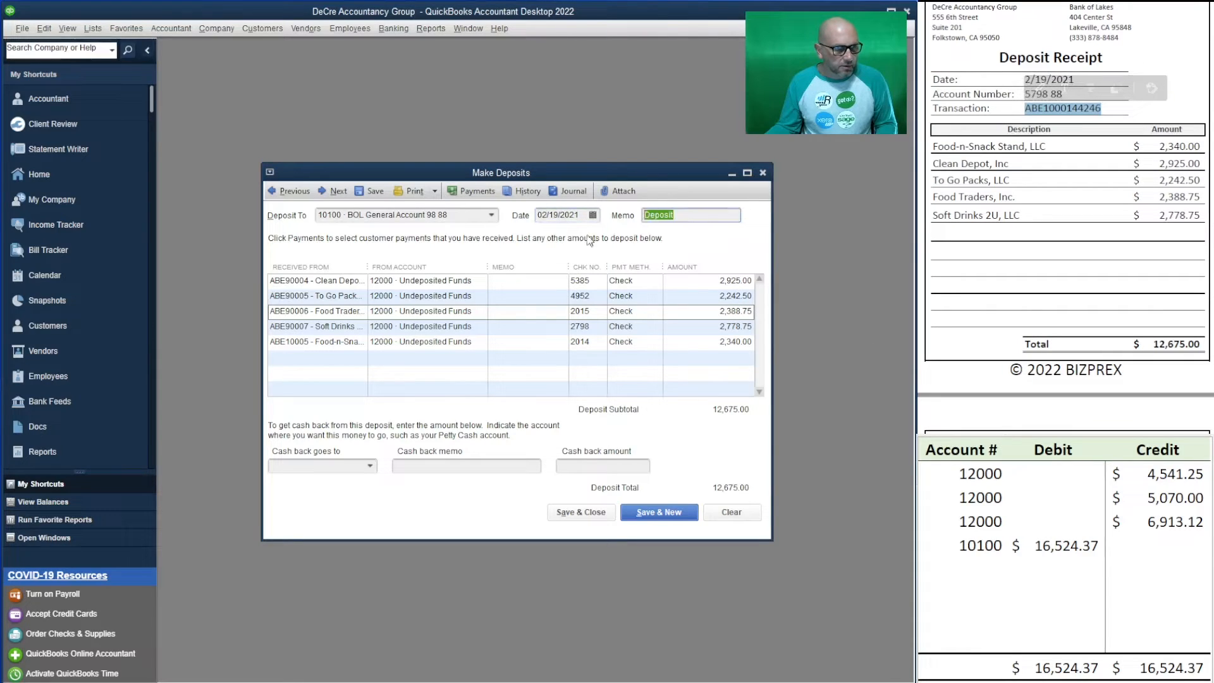
pyautogui.hotkey('ctrl', 'v')
pyautogui.click(515, 281)
pyautogui.hotkey('ctrl', 'v')
pyautogui.click(513, 297)
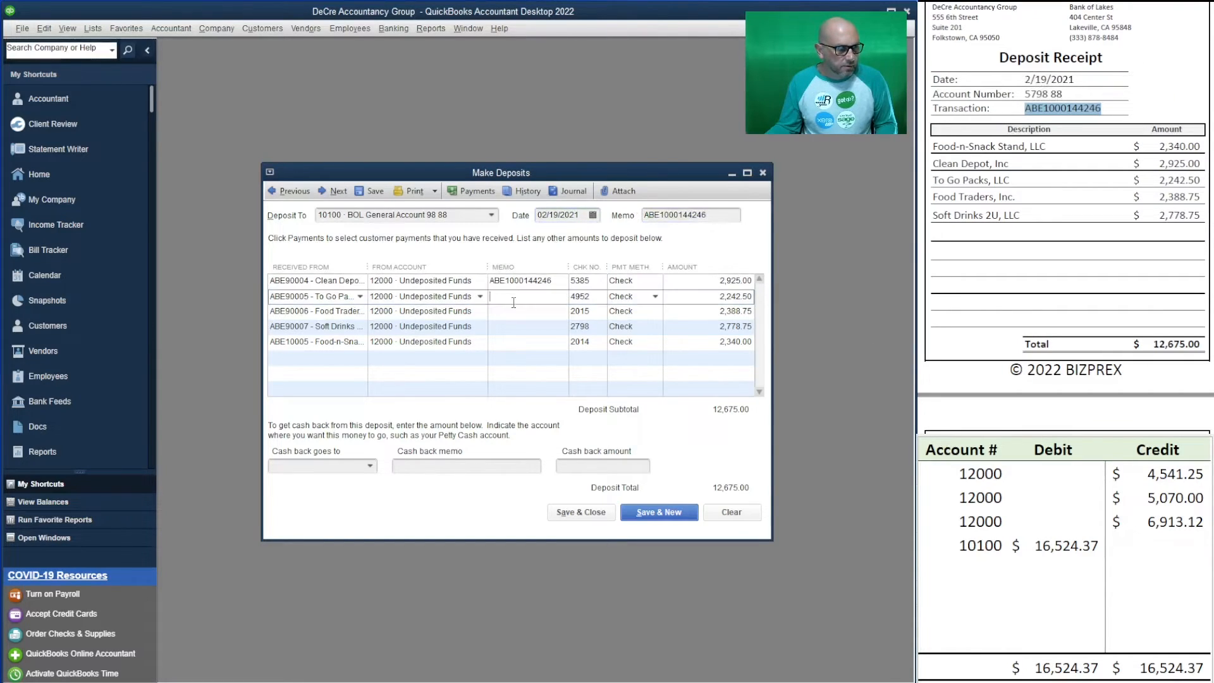
pyautogui.hotkey('ctrl', 'v')
pyautogui.click(514, 311)
pyautogui.hotkey('ctrl', 'v')
pyautogui.click(515, 326)
pyautogui.hotkey('ctrl', 'v')
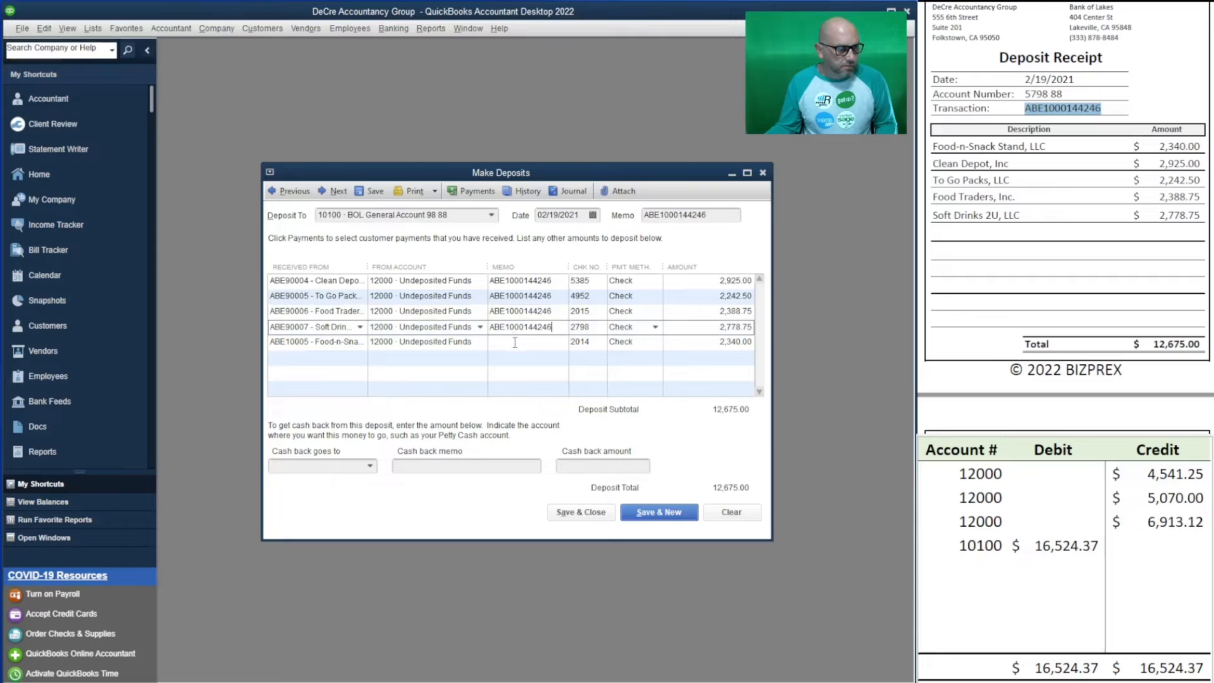
pyautogui.click(515, 342)
pyautogui.hotkey('ctrl', 'v')
pyautogui.click(1054, 567)
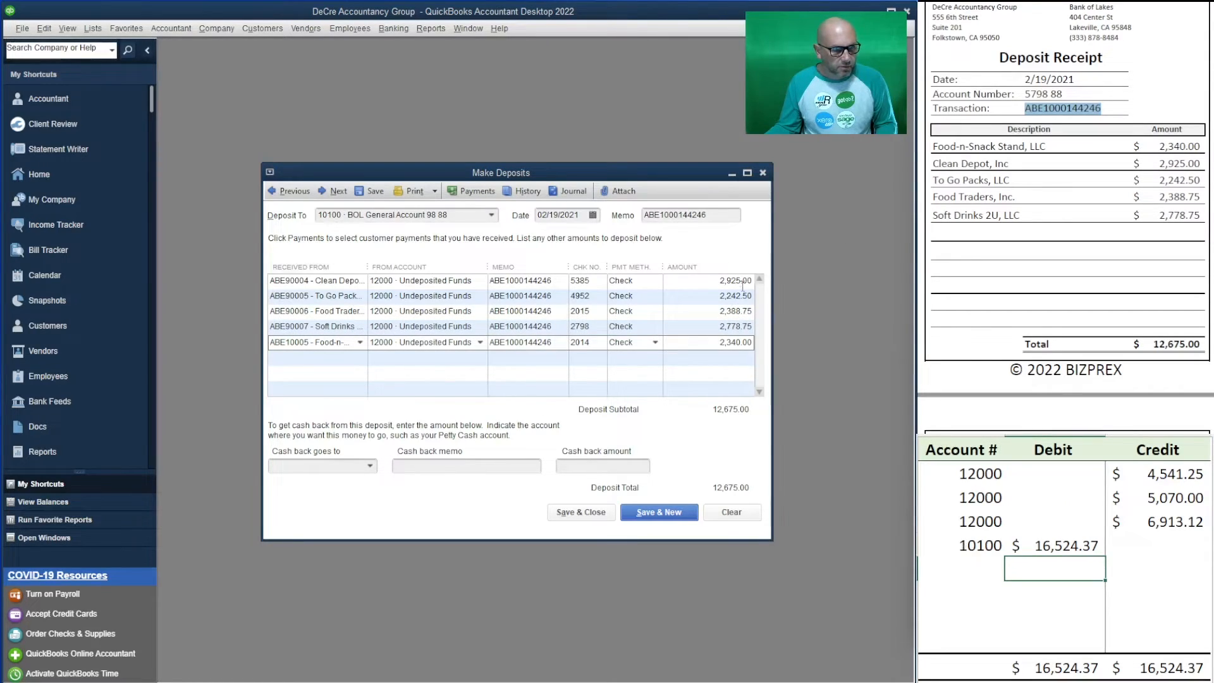
# - Set the worksheet rows to five 12000 accounts plus 10100, clearing the old 16,524.37 debit
pyautogui.click(961, 542)
pyautogui.click(980, 521)
pyautogui.hotkey('ctrl', 'c')
pyautogui.click(961, 544)
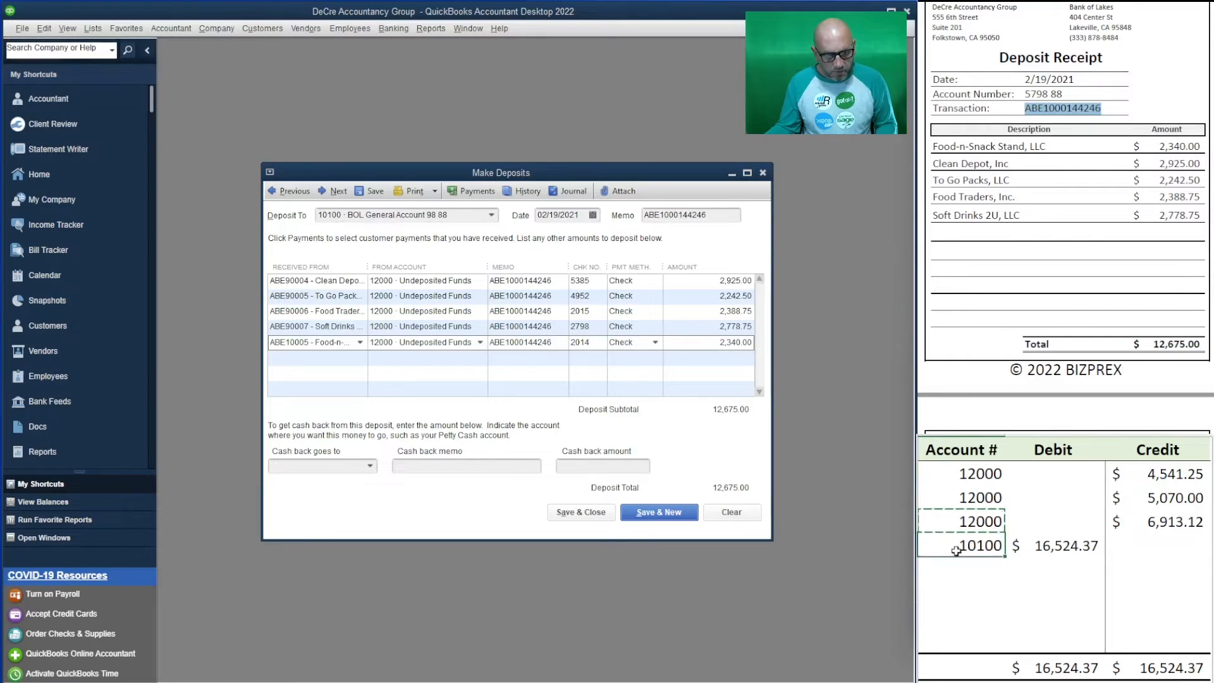
pyautogui.hotkey('ctrl', 'v')
pyautogui.click(967, 569)
pyautogui.hotkey('ctrl', 'v')
pyautogui.click(971, 588)
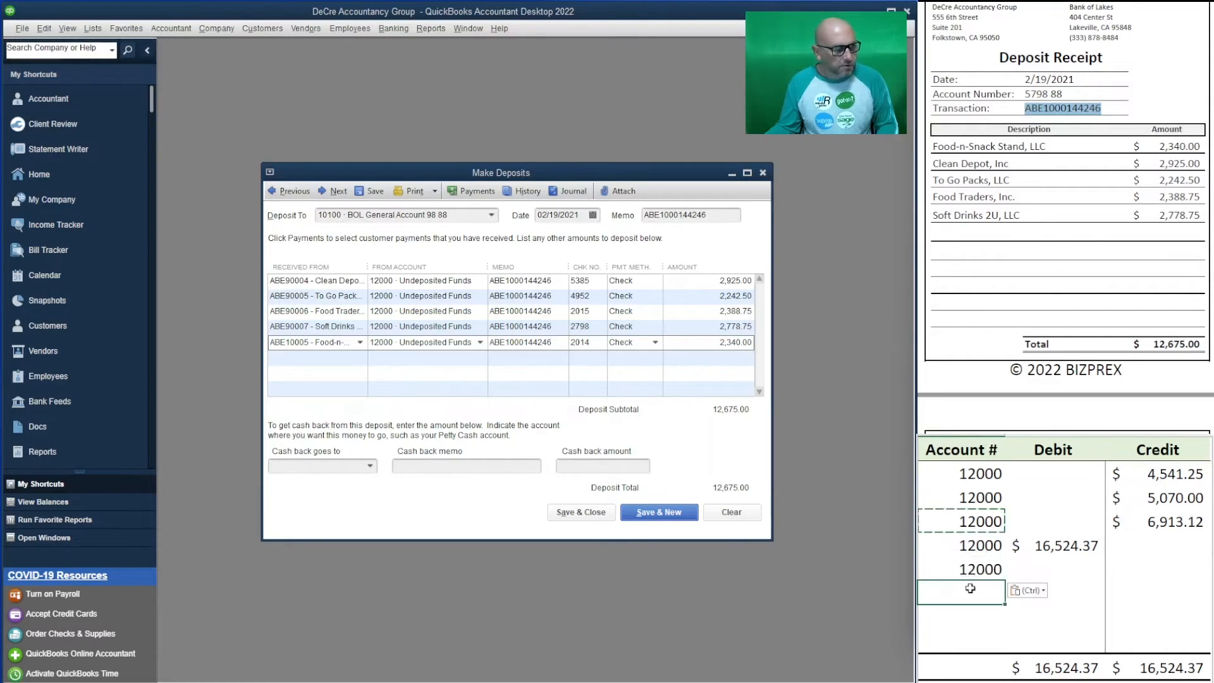
pyautogui.write('10100')
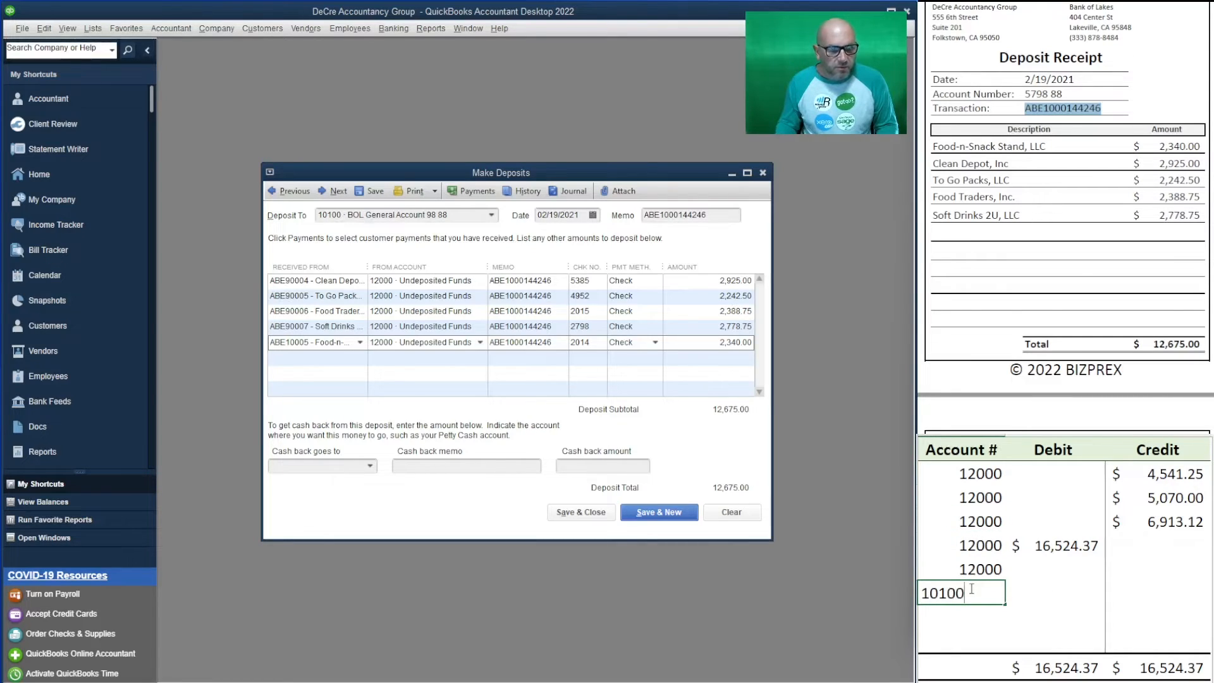
pyautogui.press('Tab')
pyautogui.press('Up')
pyautogui.press('Delete')
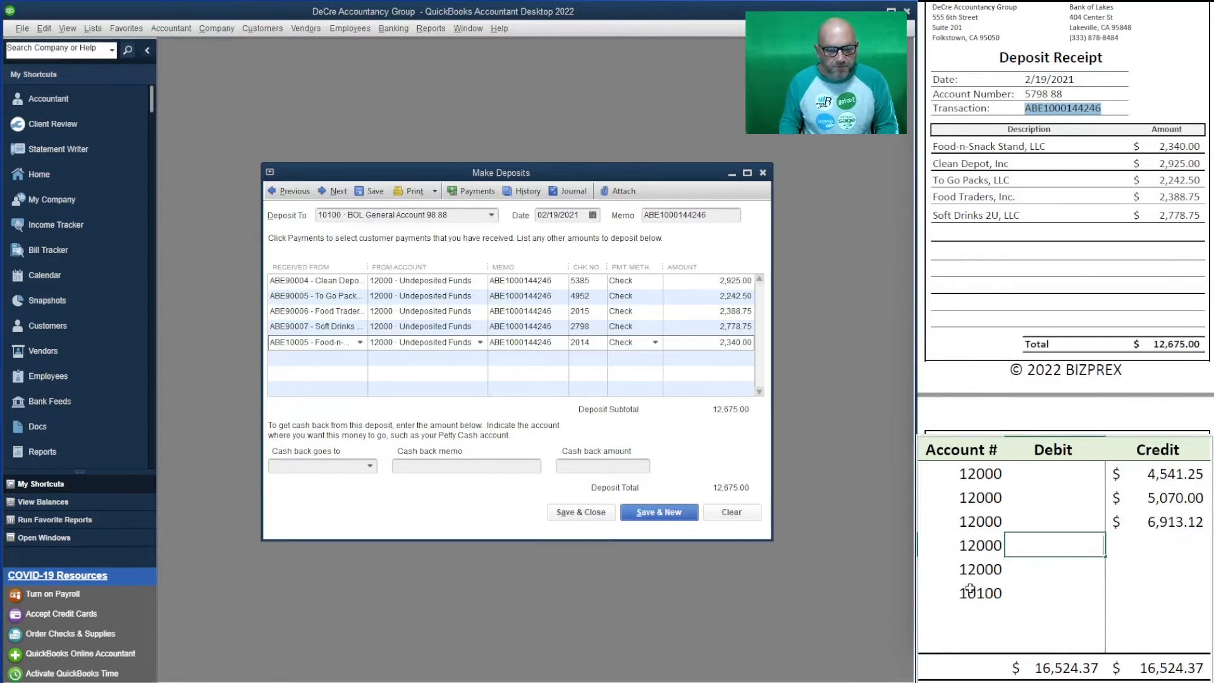
# - Enter 12000 credits of 2,925.00, 2,242.50, 2,388.75, 2,778.75 and 2,340.00
pyautogui.press('Up')
pyautogui.press('Right')
pyautogui.press('Up')
pyautogui.press('Up')
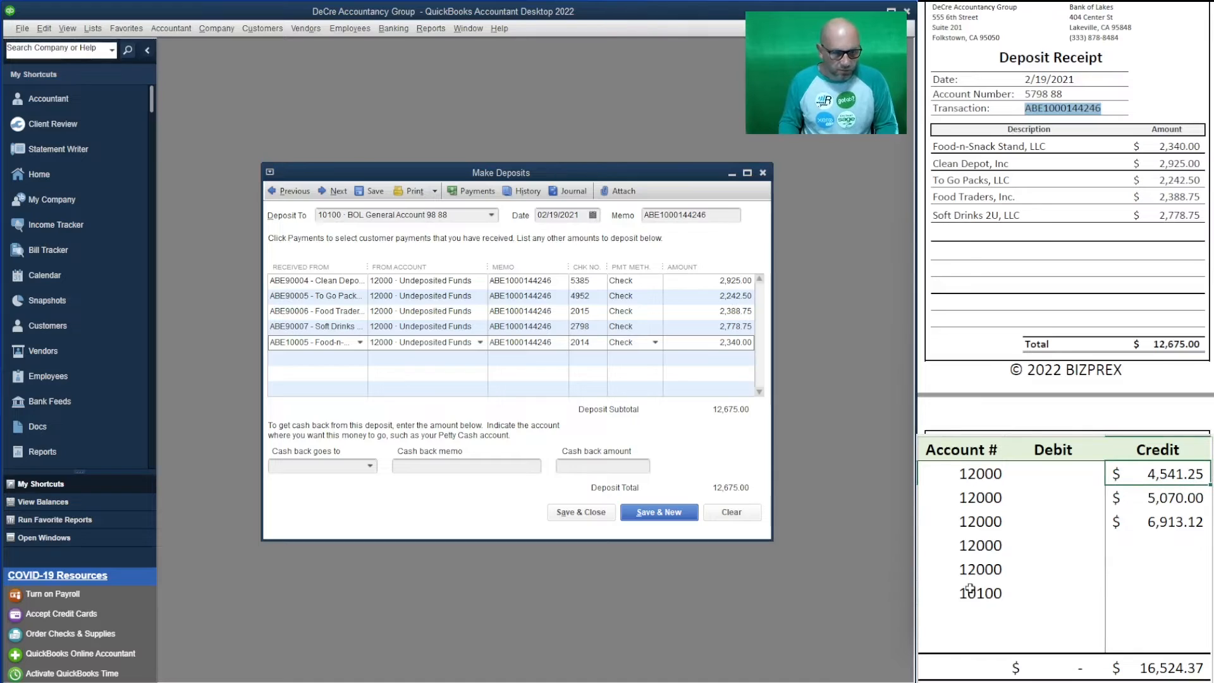
pyautogui.write('2925')
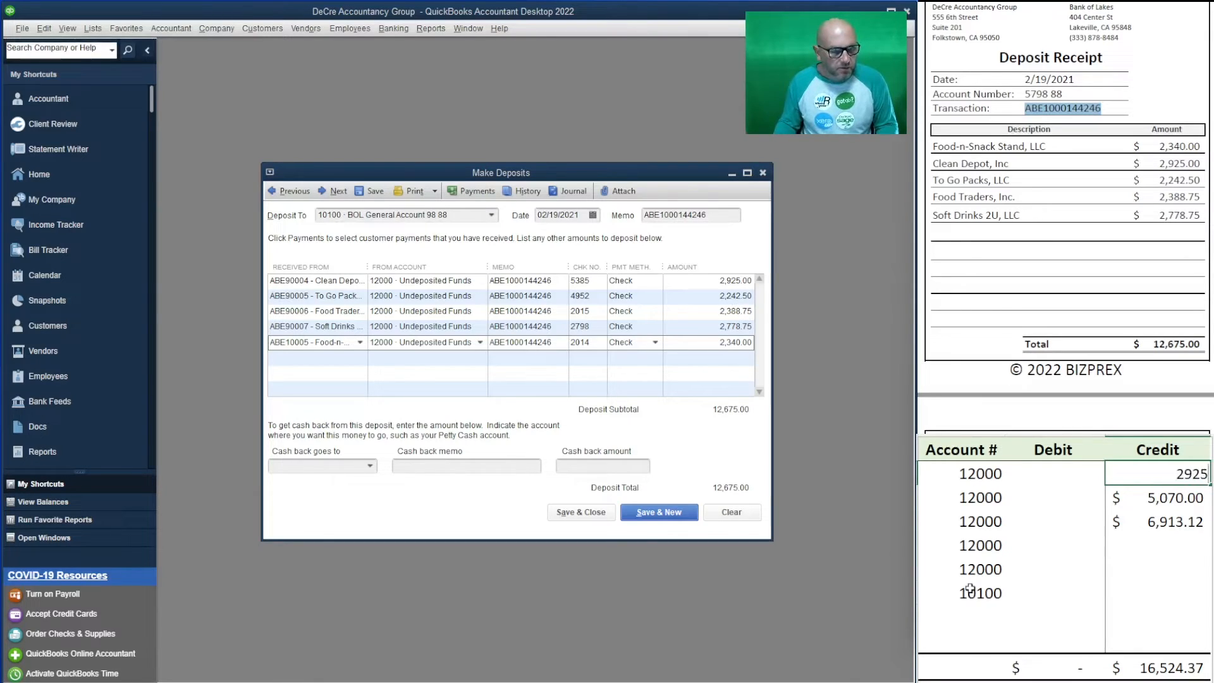
pyautogui.press('Escape')
pyautogui.write('2925')
pyautogui.press('Return')
pyautogui.write('2242.50')
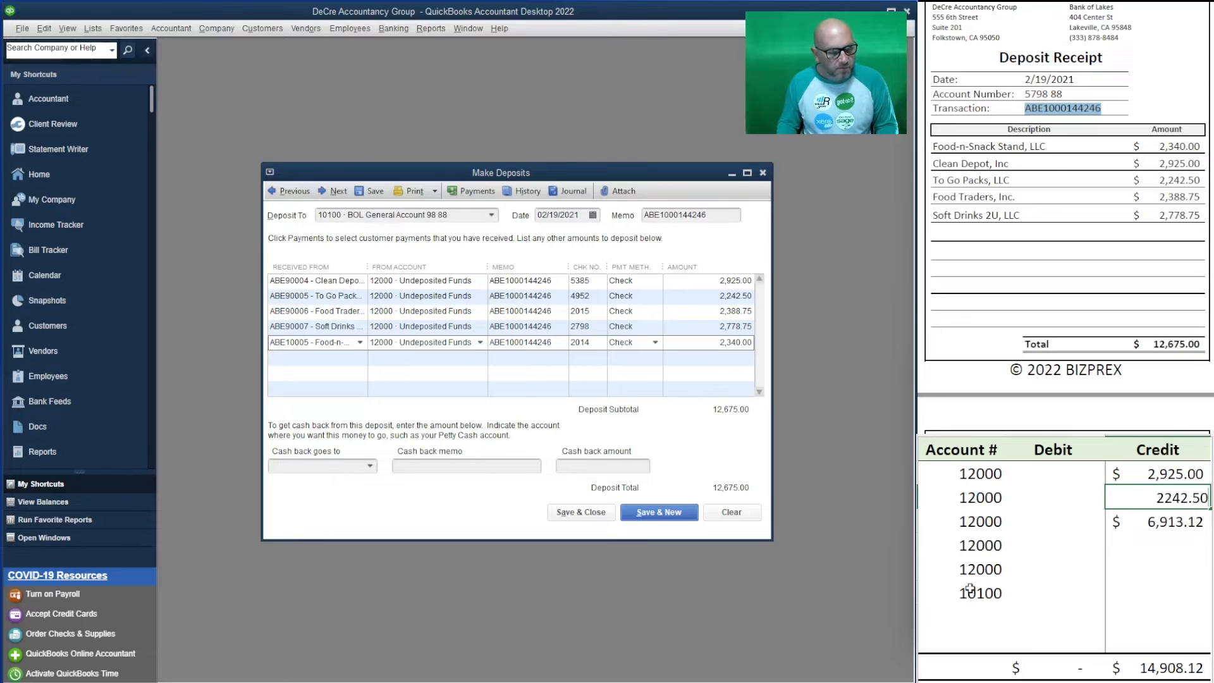
pyautogui.press('Return')
pyautogui.write('23')
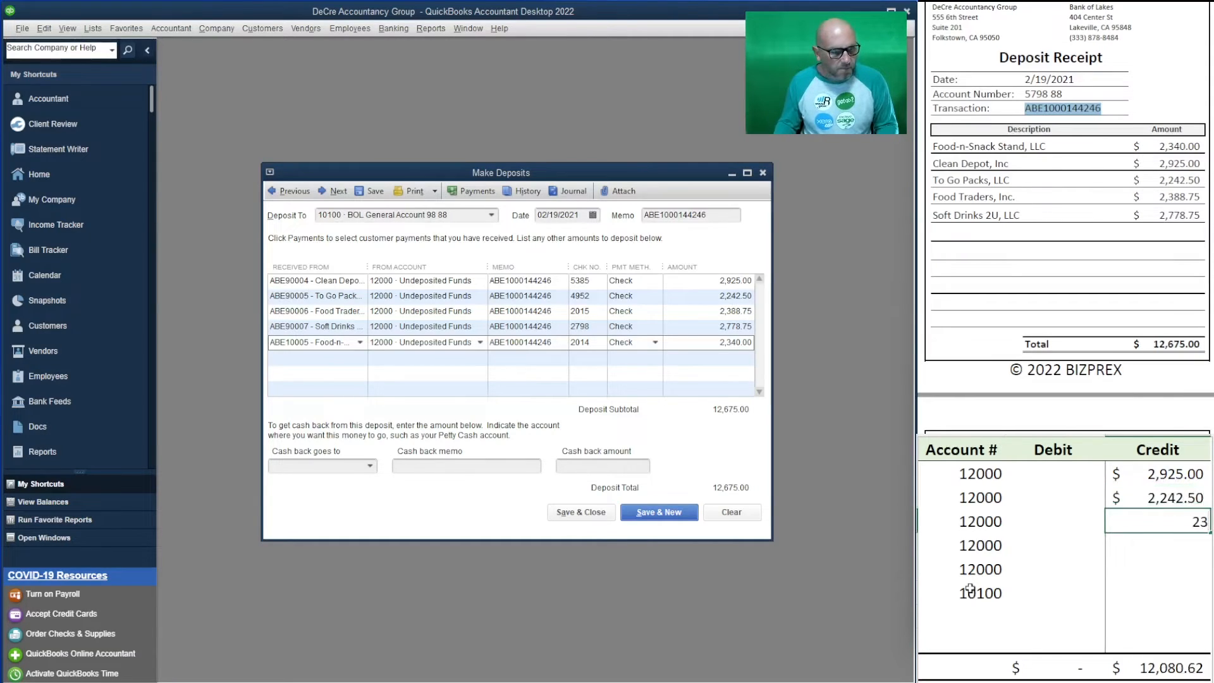
pyautogui.write('88.75')
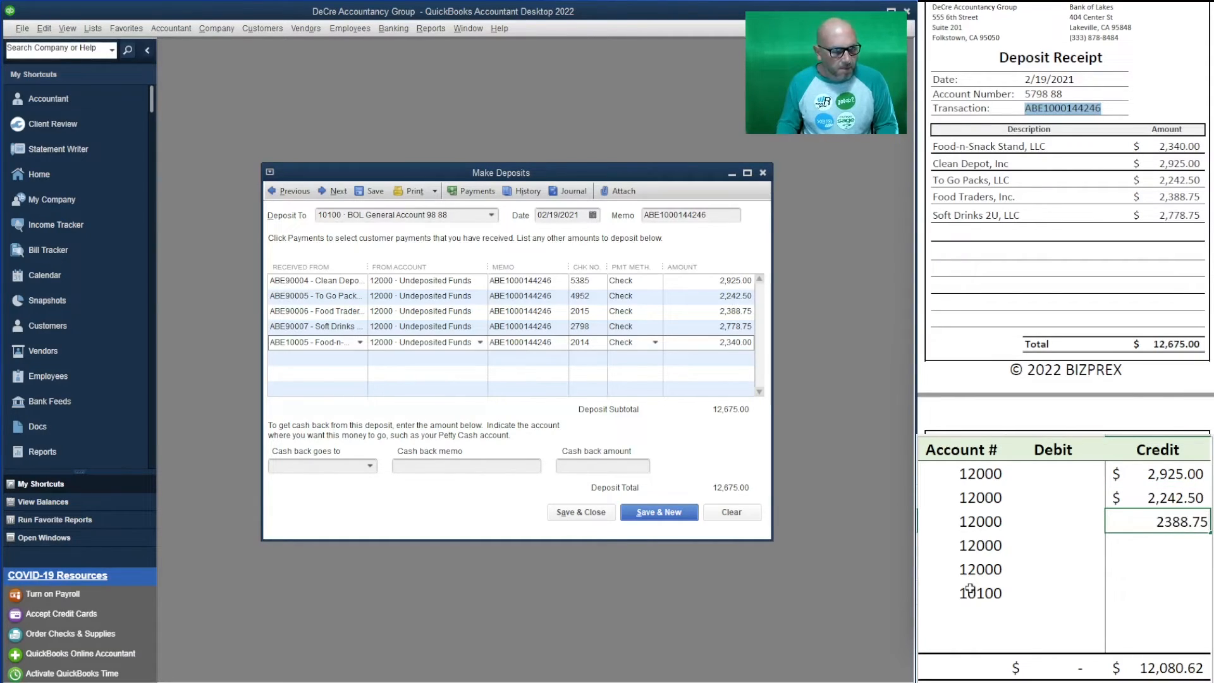
pyautogui.press('Return')
pyautogui.write('2,778.7')
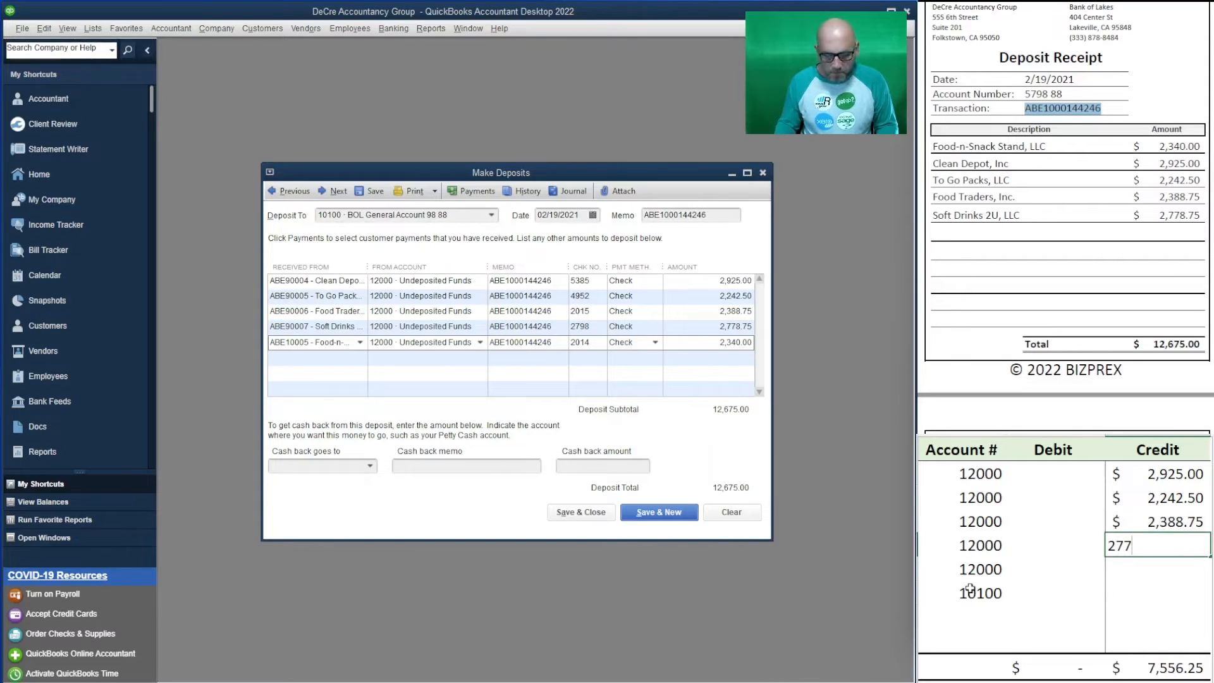
pyautogui.write('5')
pyautogui.press('Return')
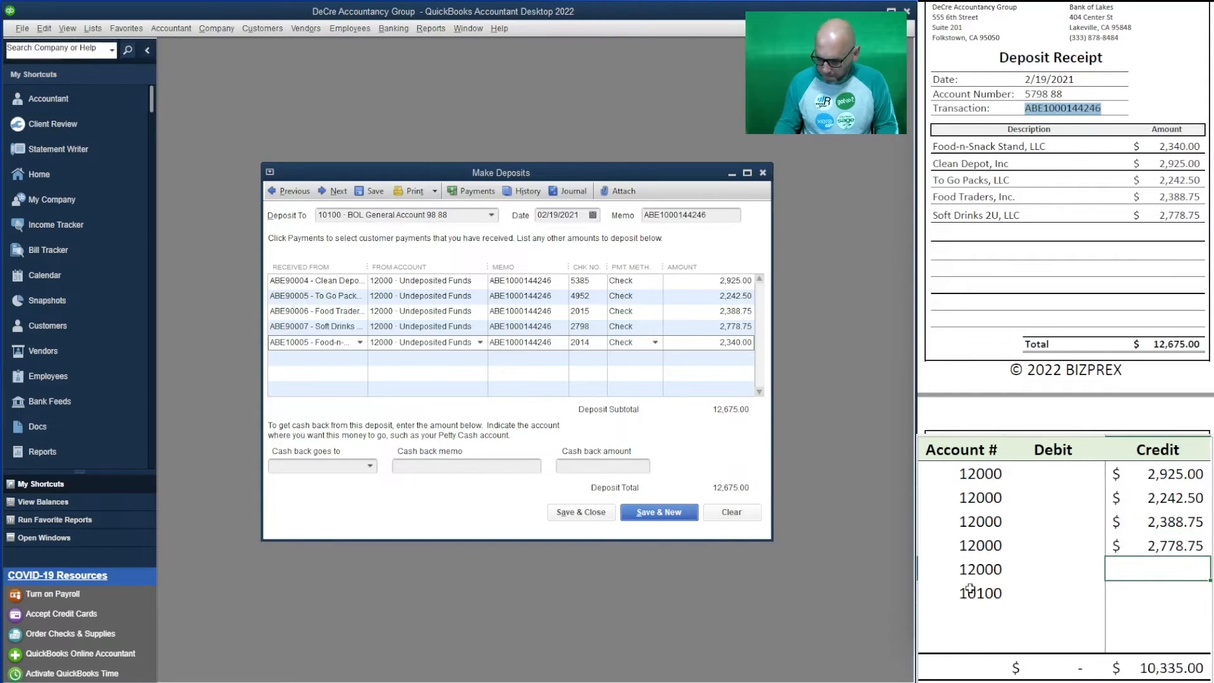
pyautogui.write('2,3')
pyautogui.write('40')
pyautogui.press('Return')
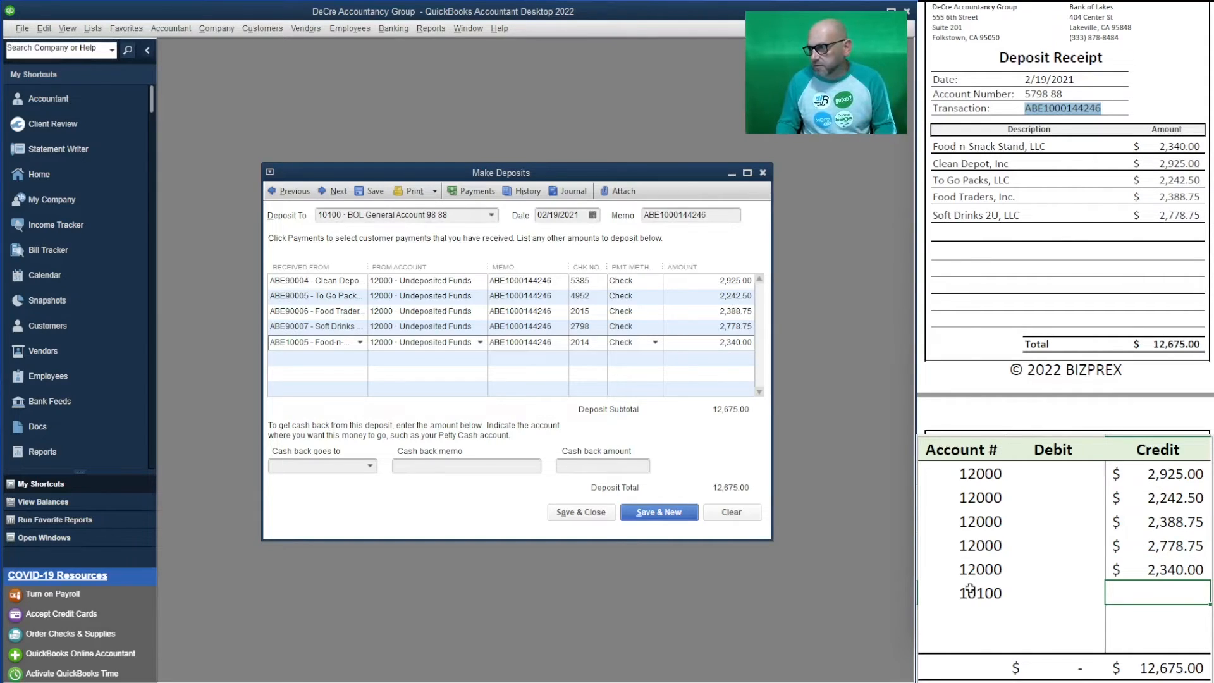
# - Debit 12,675.00 to account 10100, correcting a mistaken 10,100 entry
pyautogui.press('Left')
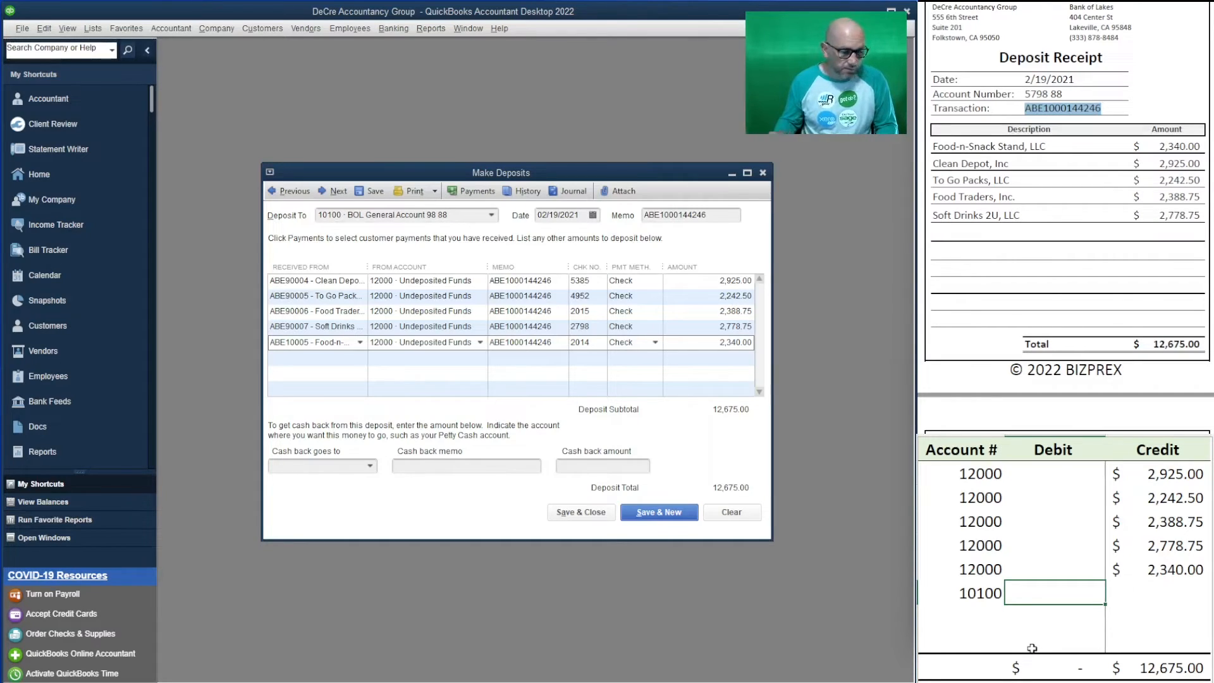
pyautogui.write('10,100')
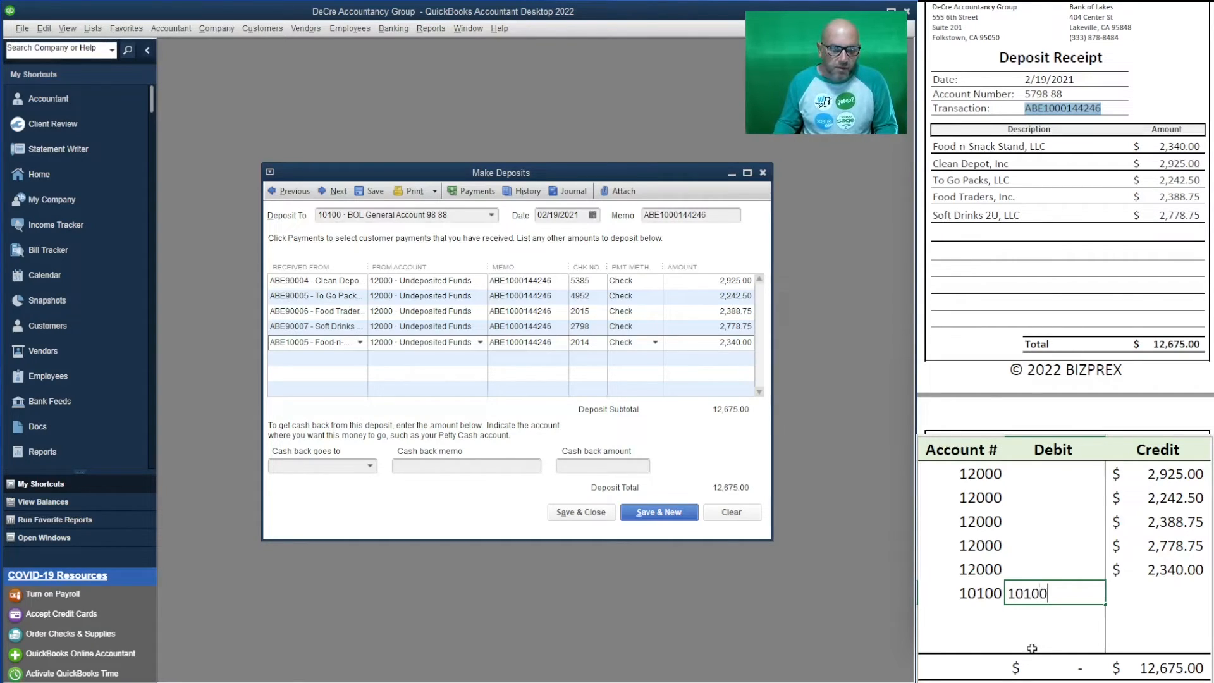
pyautogui.press('Up')
pyautogui.press('Down')
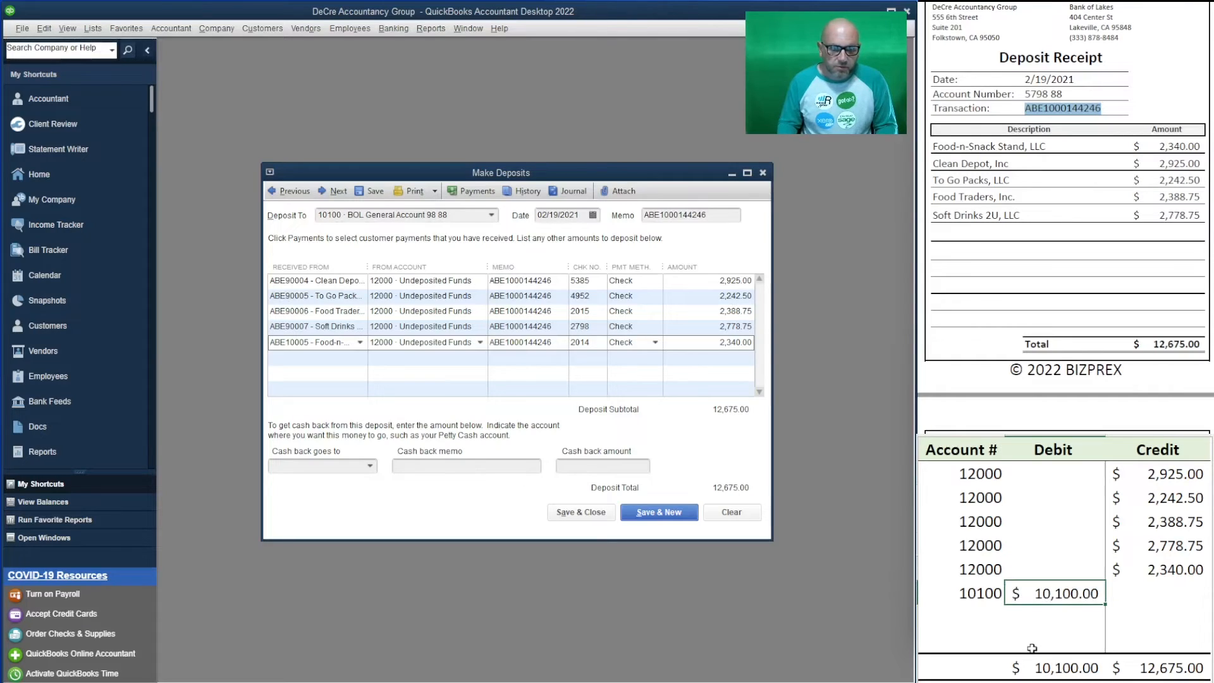
pyautogui.press('BackSpace')
pyautogui.press('Return')
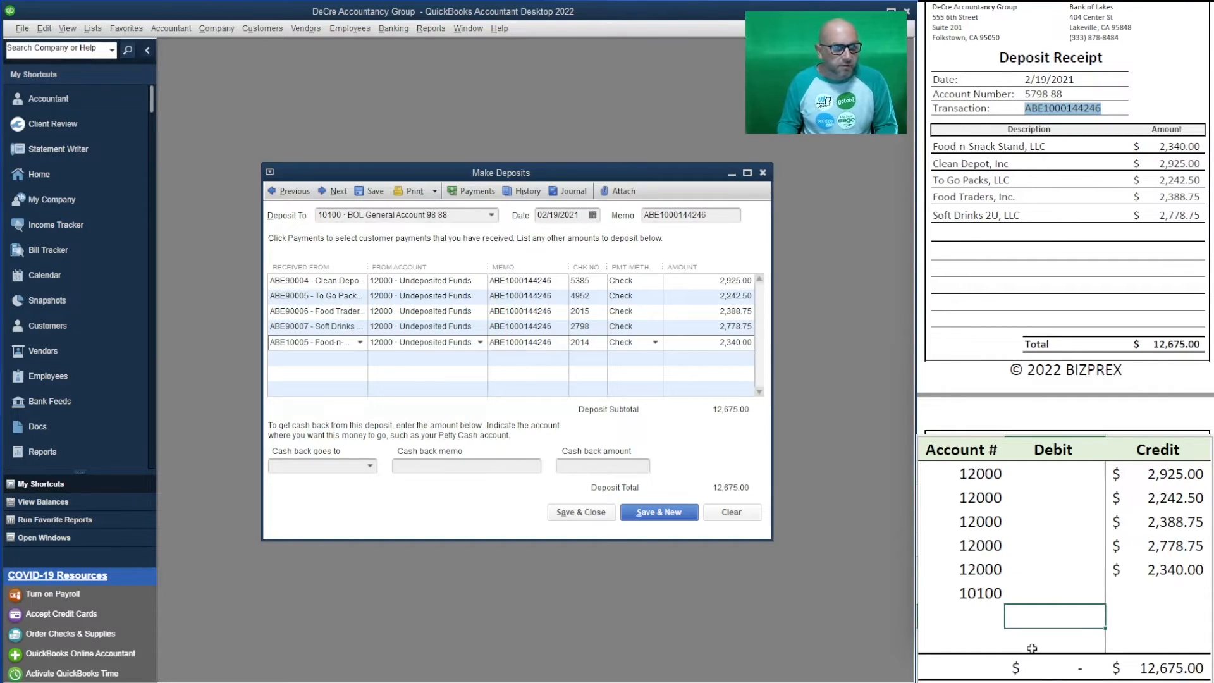
pyautogui.press('Up')
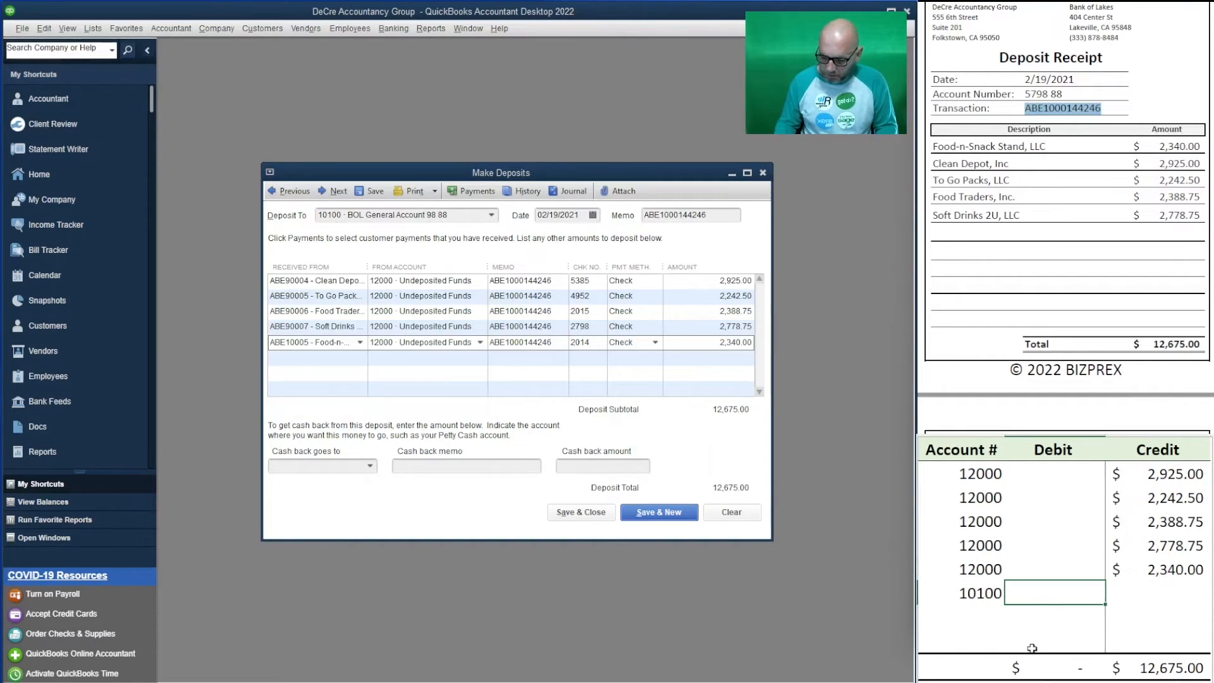
pyautogui.write('12,67')
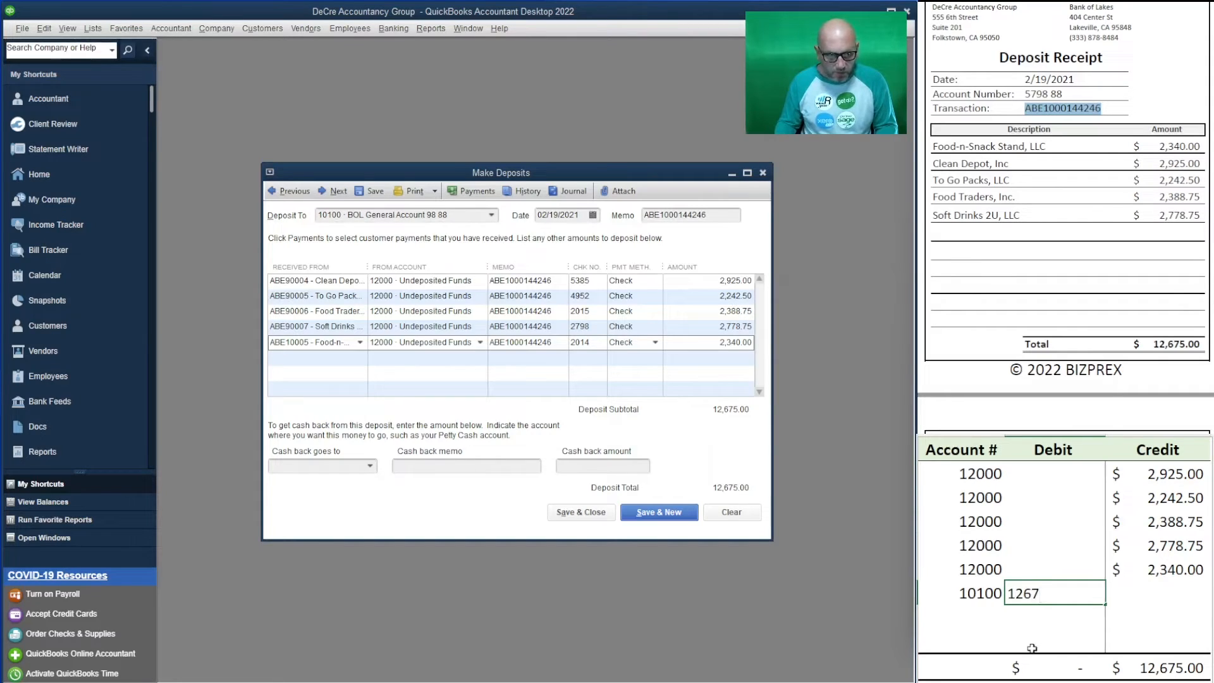
pyautogui.write('5')
pyautogui.press('Return')
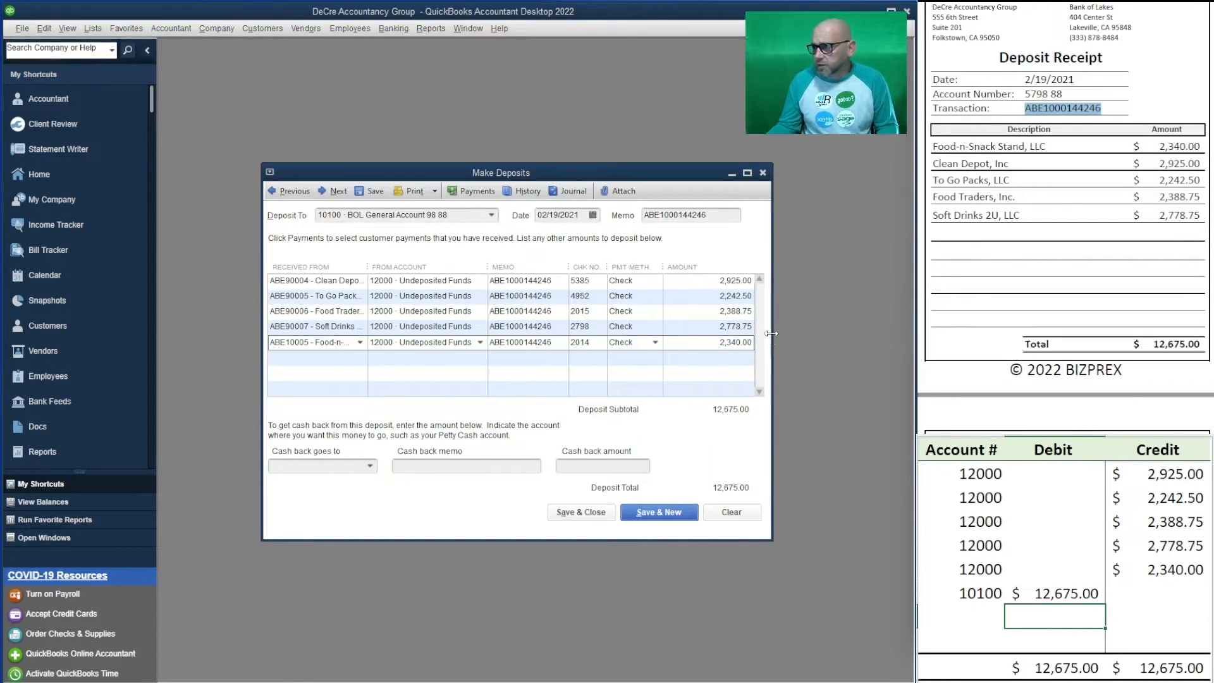
# - Save the 12,675.00 deposit, then deposit eight new checks (2101, 1618, 1906, 2290, 2674, 3250, 3826, Gas Station) totalling 18,986.25
pyautogui.click(669, 513)
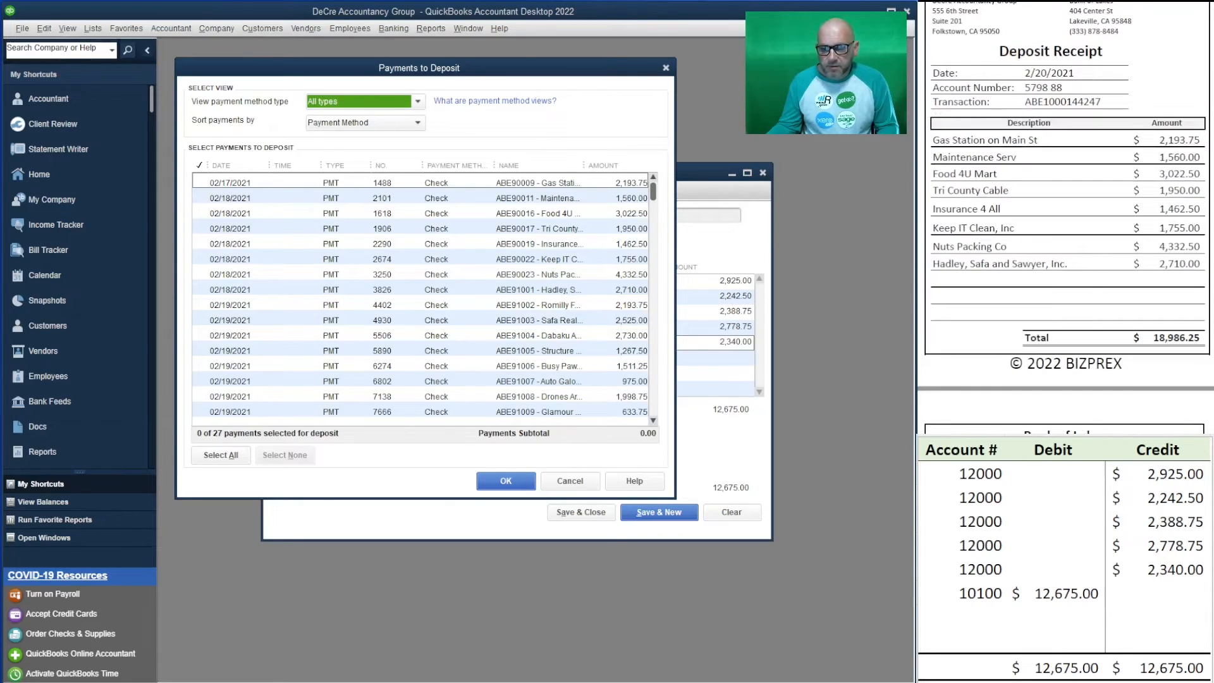
pyautogui.click(201, 184)
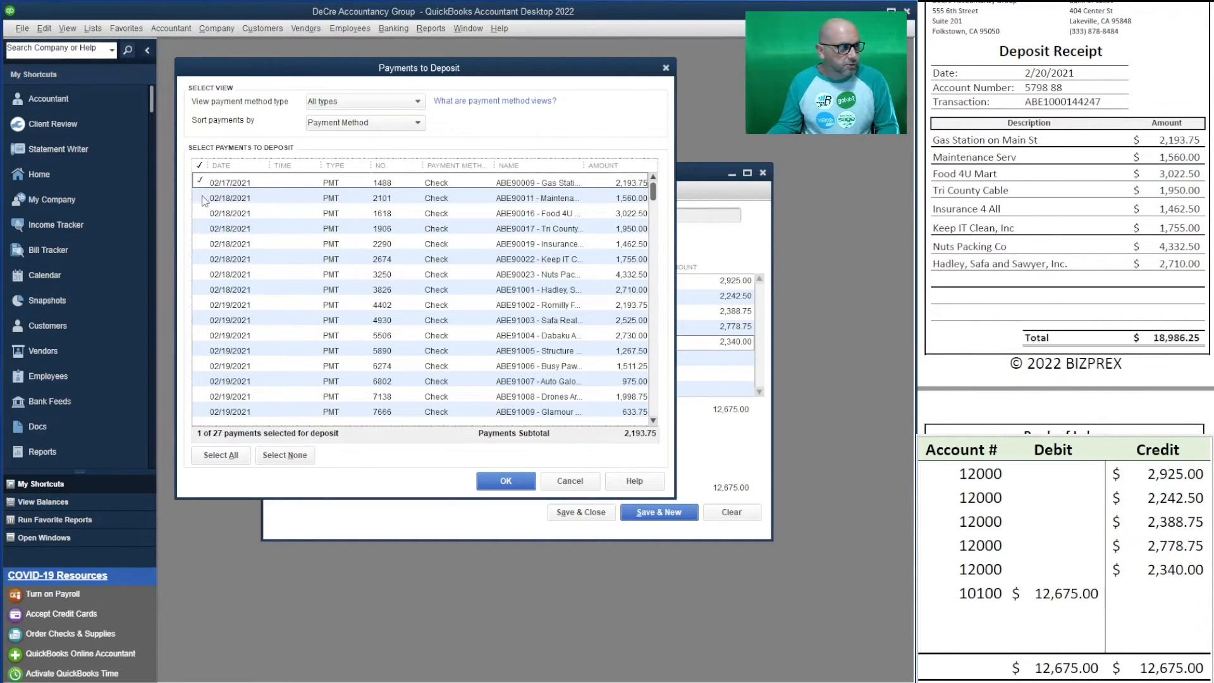
pyautogui.click(203, 200)
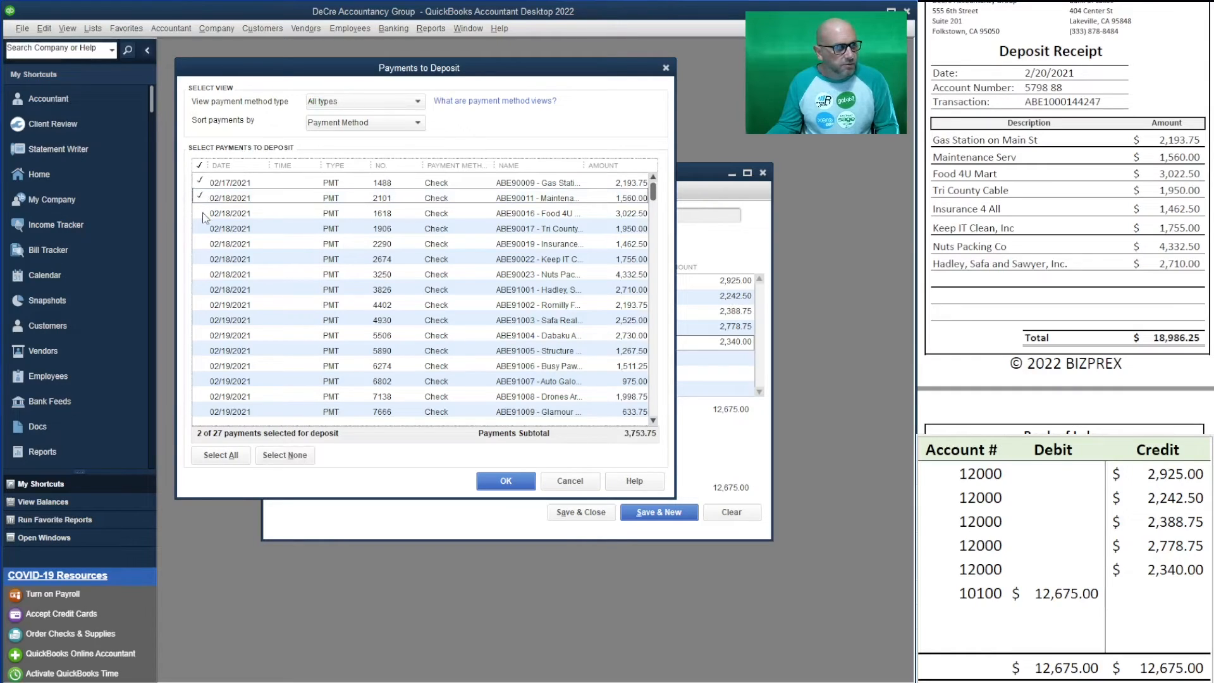
pyautogui.click(204, 215)
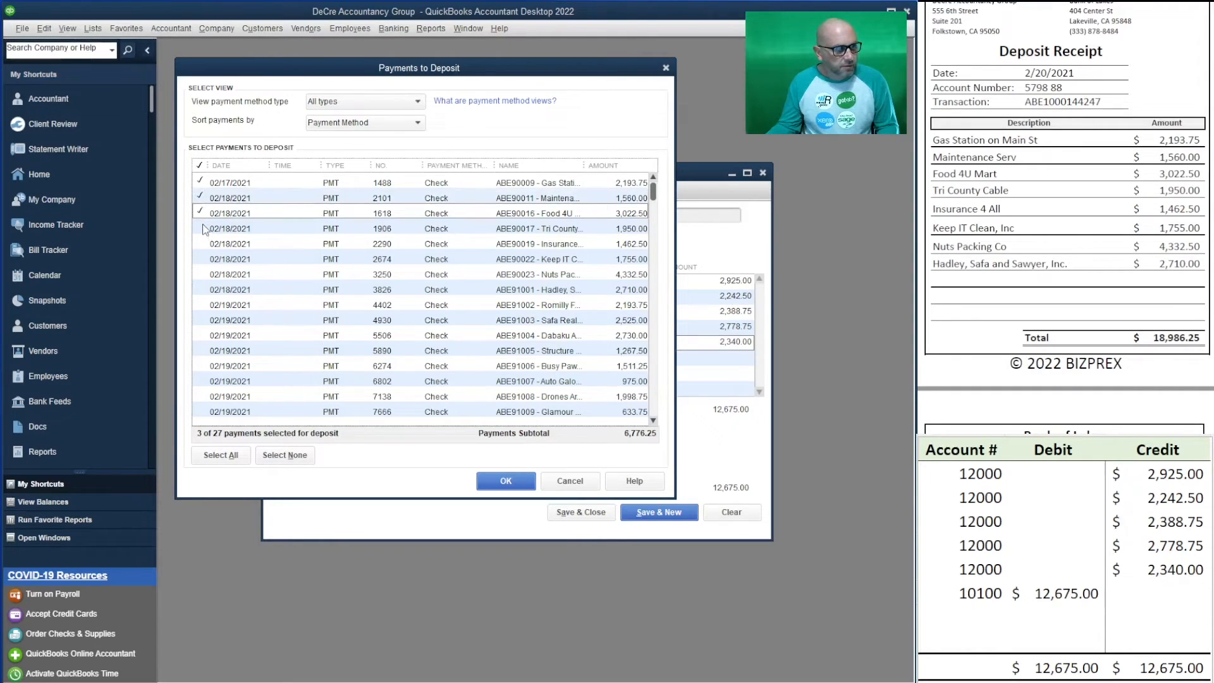
pyautogui.click(203, 229)
pyautogui.click(202, 244)
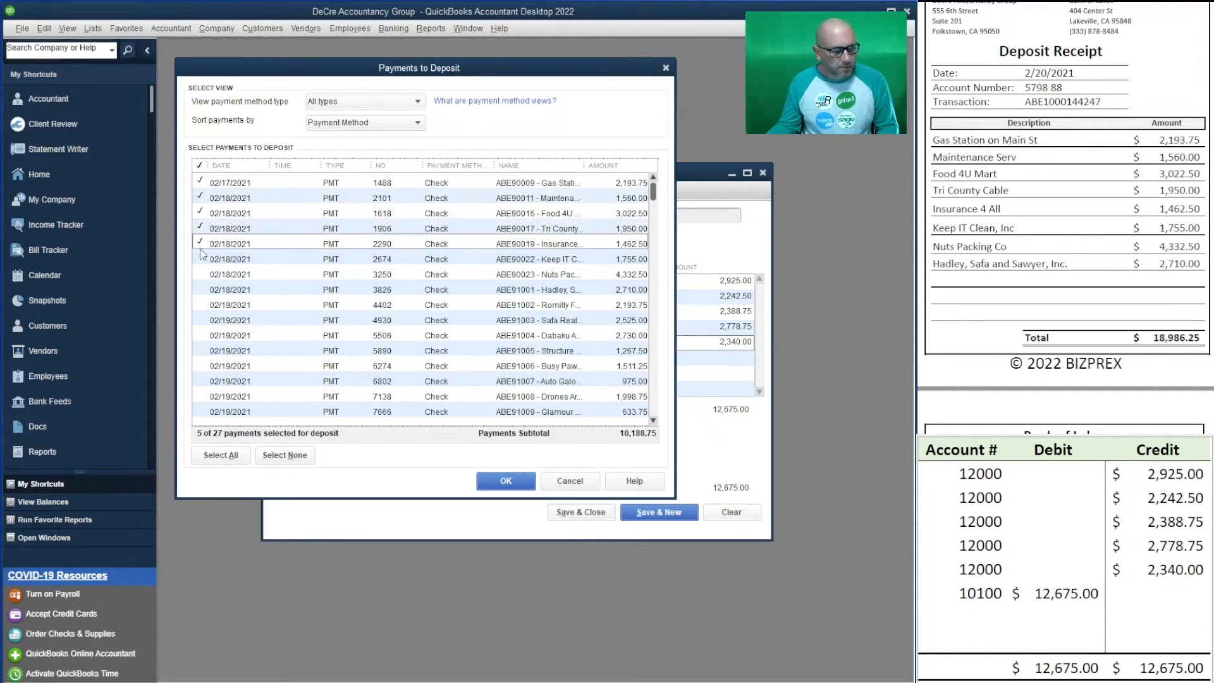
pyautogui.click(203, 259)
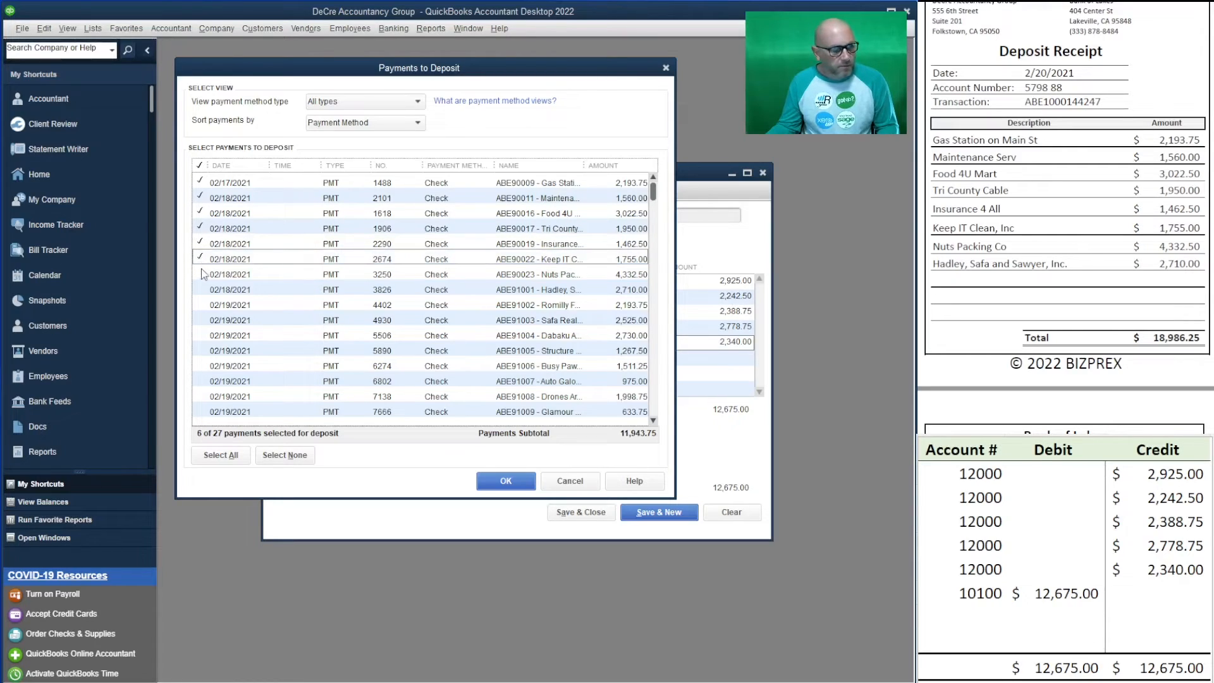
pyautogui.click(203, 274)
pyautogui.click(203, 289)
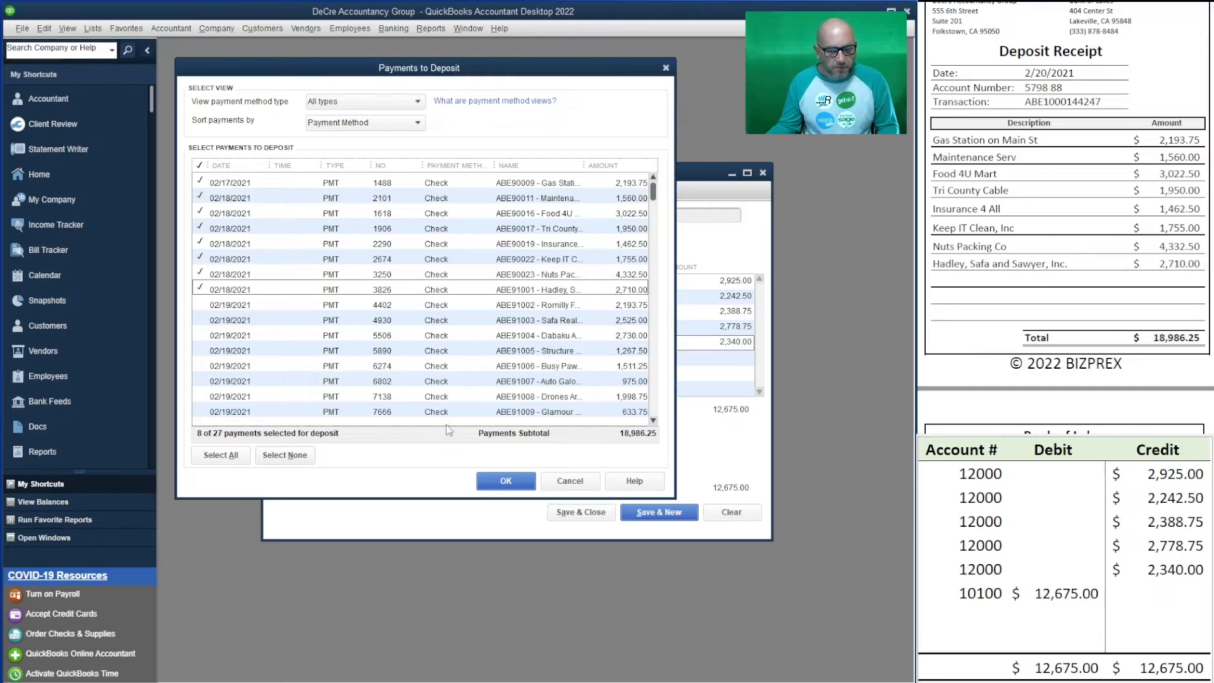
pyautogui.click(509, 485)
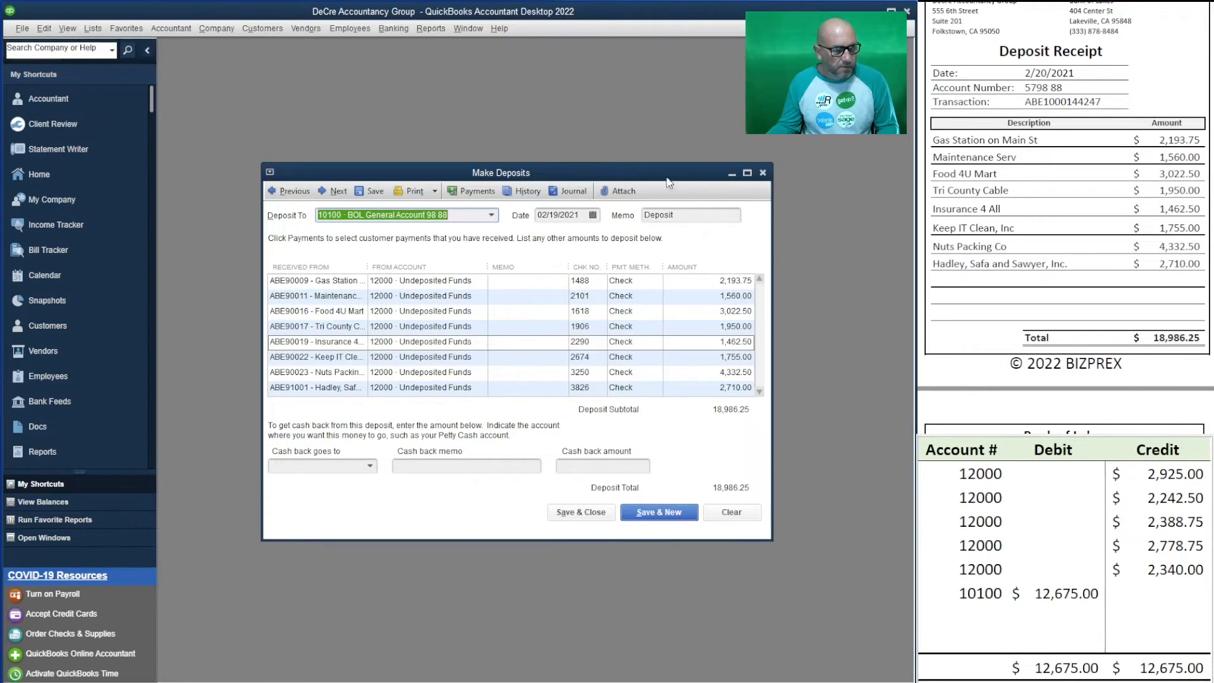
# - Move the Make Deposits window up-left and enlarge it to show all eight checks
pyautogui.moveTo(667, 175); pyautogui.dragTo(634, 94)
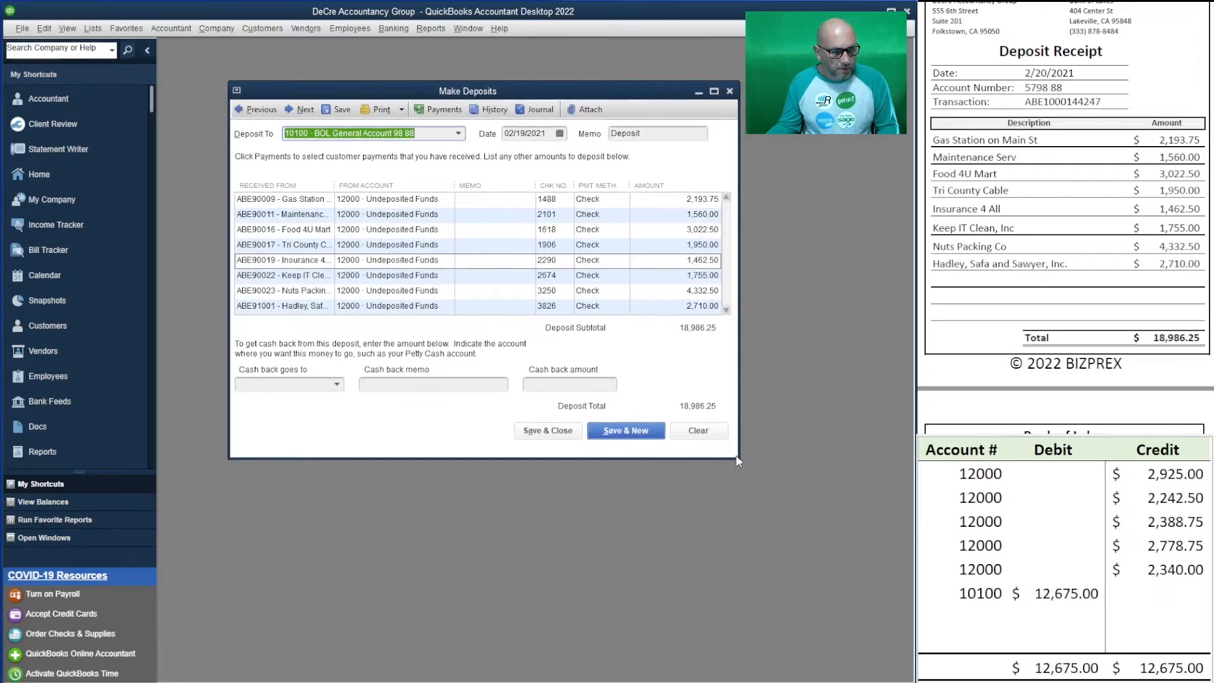
pyautogui.moveTo(737, 461); pyautogui.dragTo(781, 565)
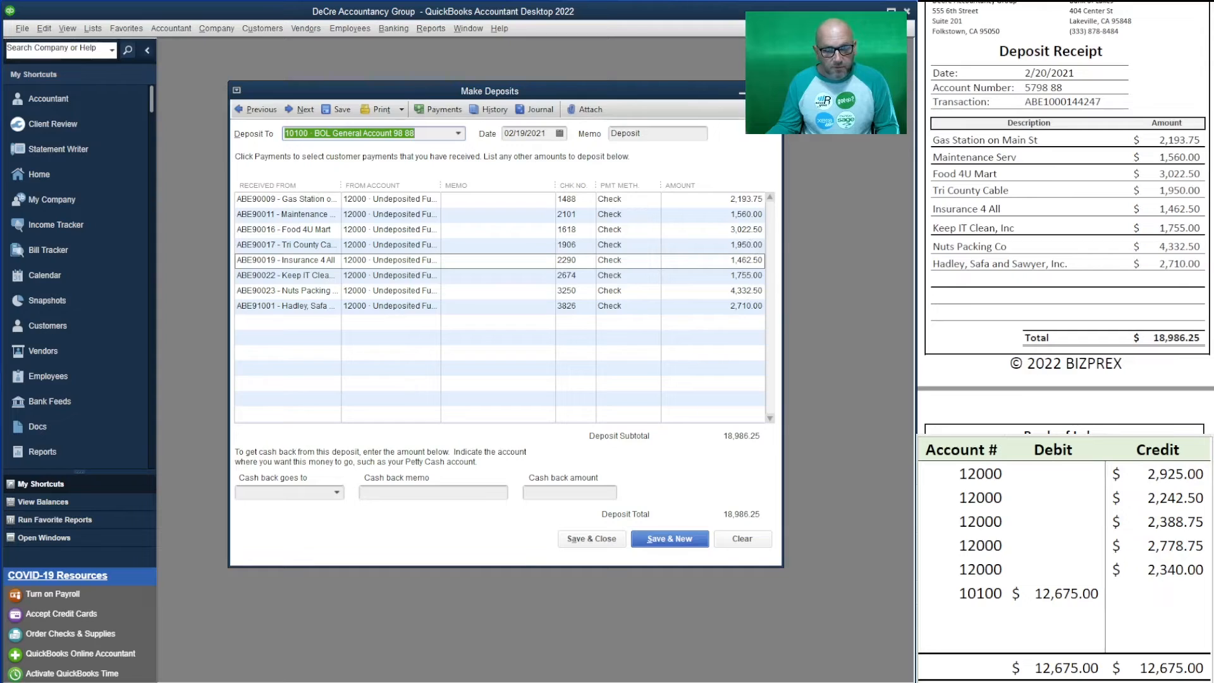
pyautogui.click(1055, 615)
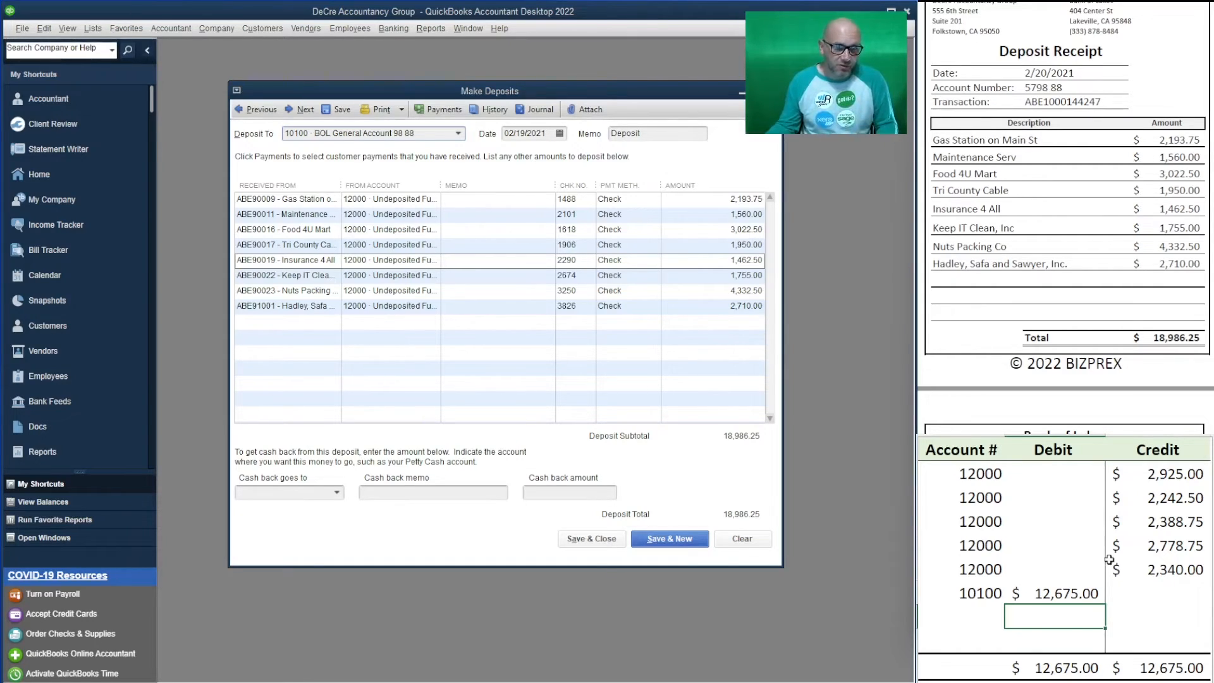
# - Clear the previous deposit's entries from the worksheet
pyautogui.moveTo(1151, 593); pyautogui.dragTo(967, 476)
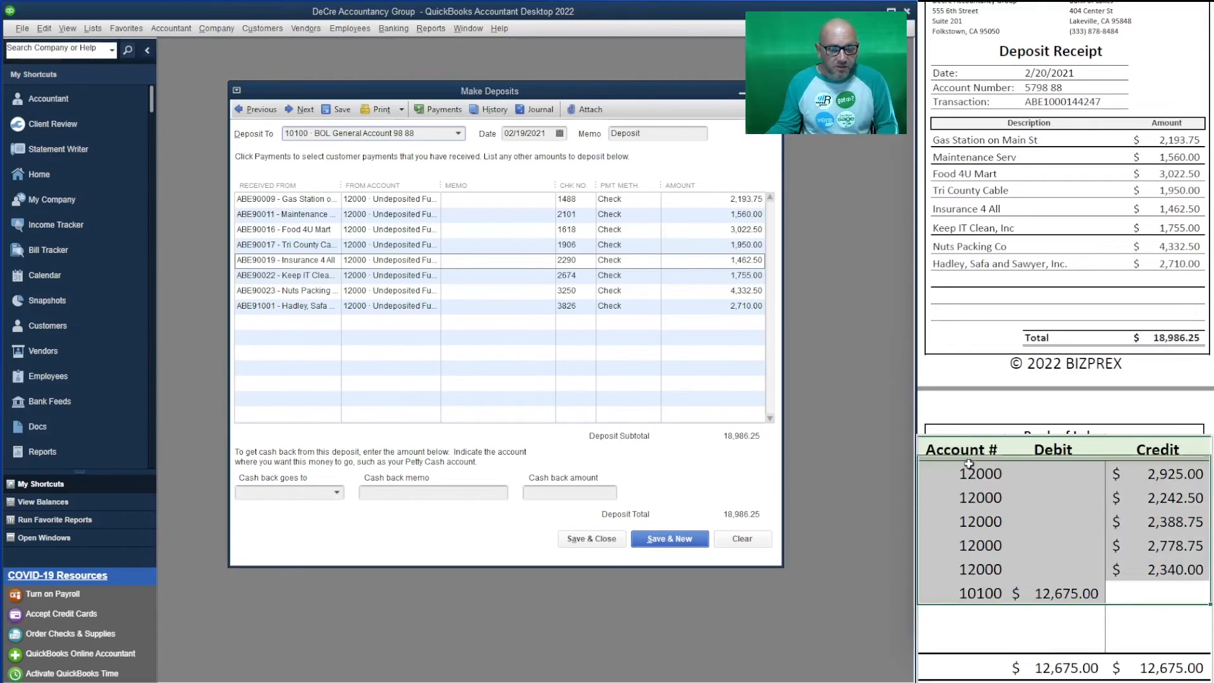
pyautogui.press('Delete')
pyautogui.click(1001, 490)
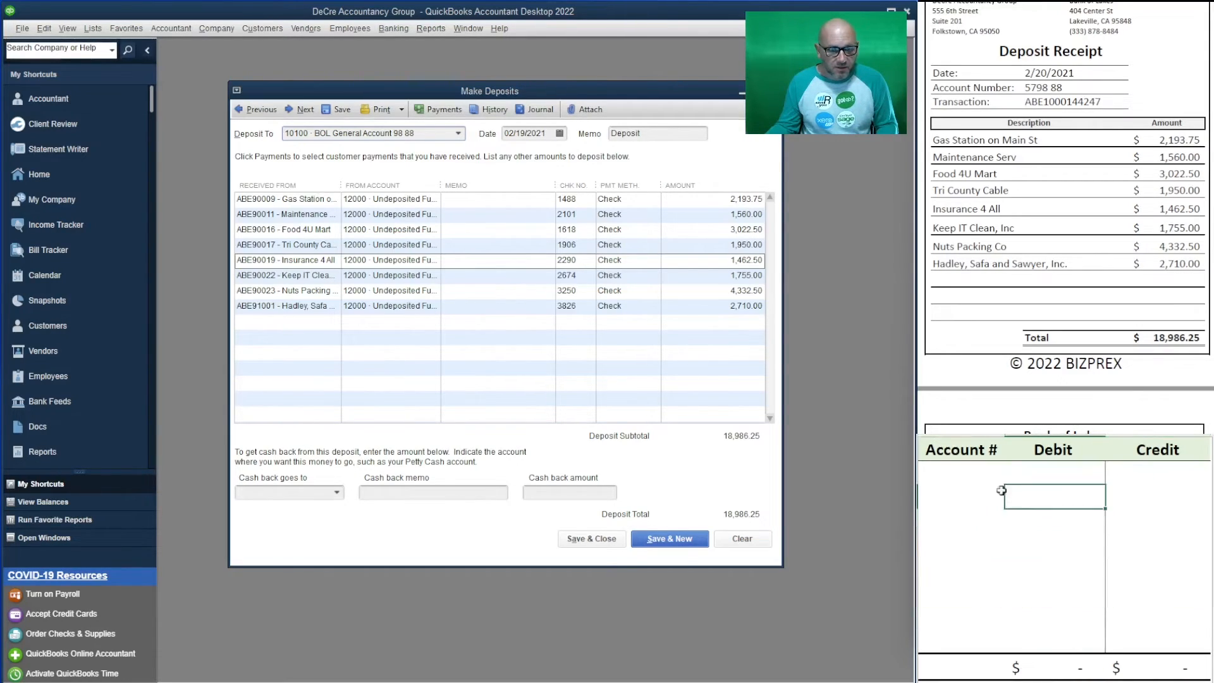
pyautogui.click(972, 468)
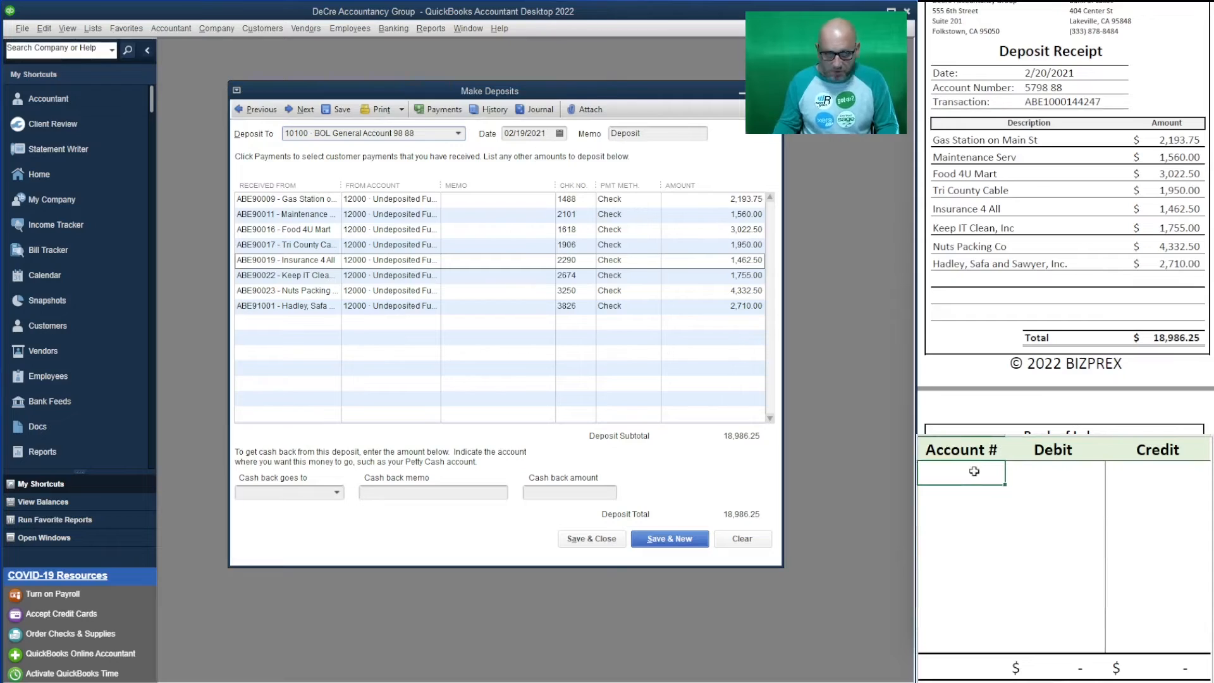
# - Enter a 10100 debit and a 12000 credit of 18,986.25 each
pyautogui.write('1')
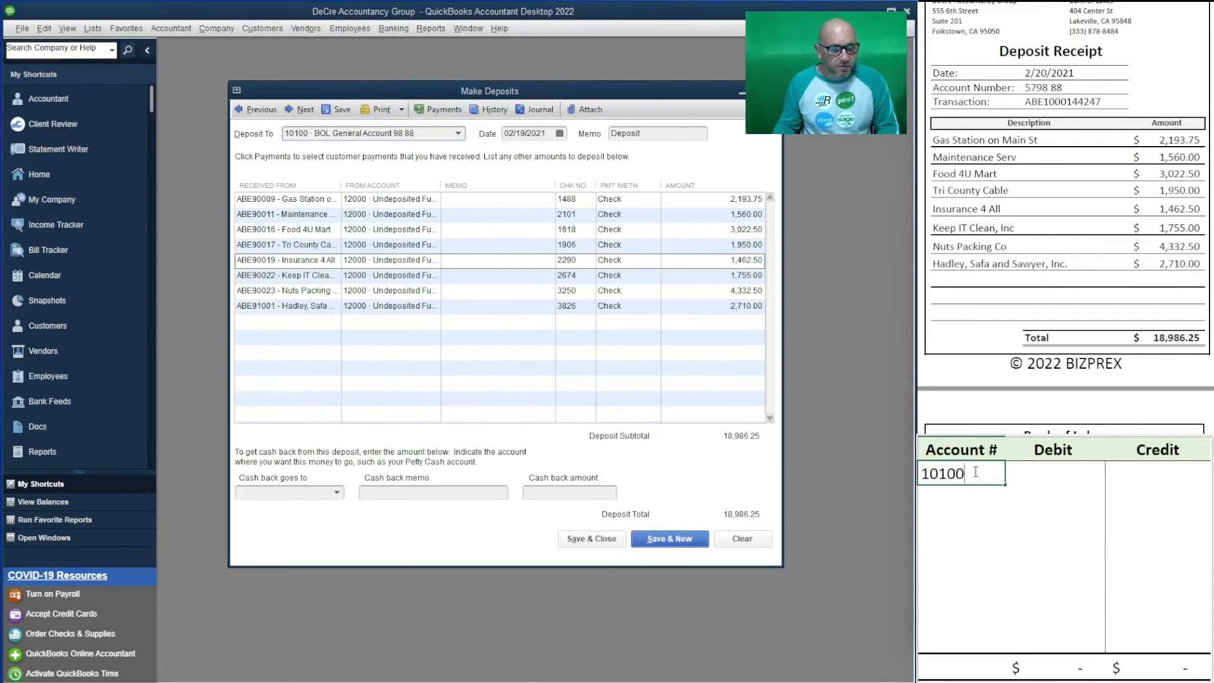
pyautogui.write('0100')
pyautogui.press('Tab')
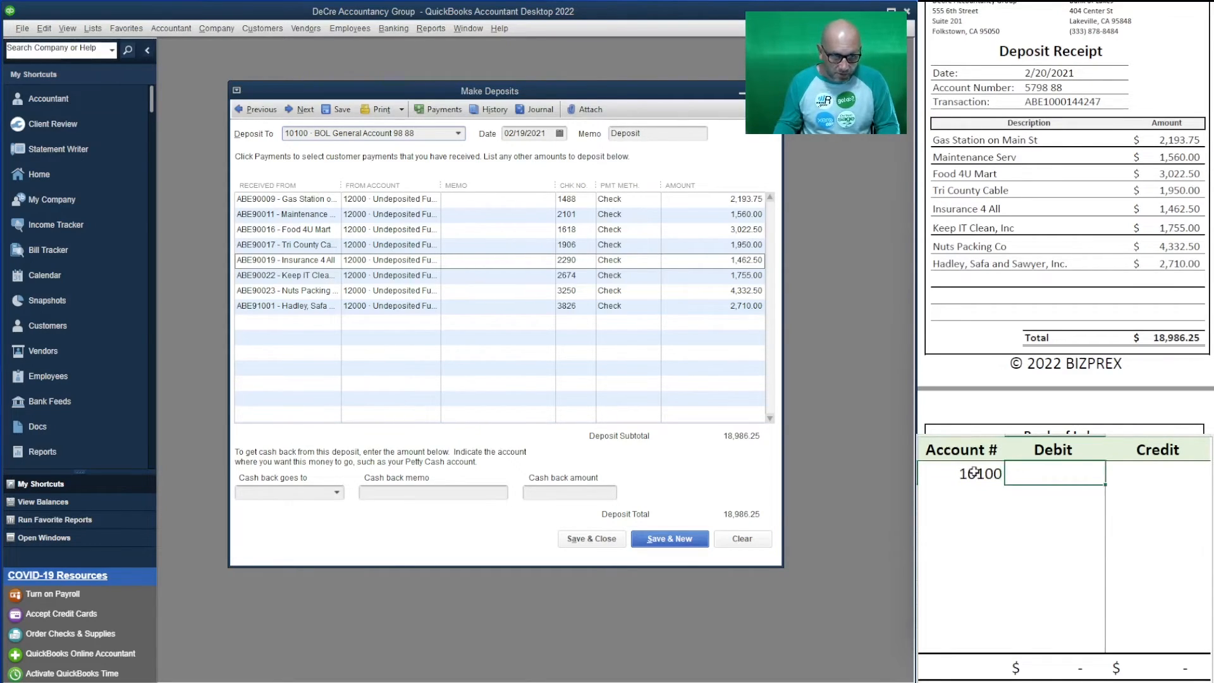
pyautogui.write('18986.25')
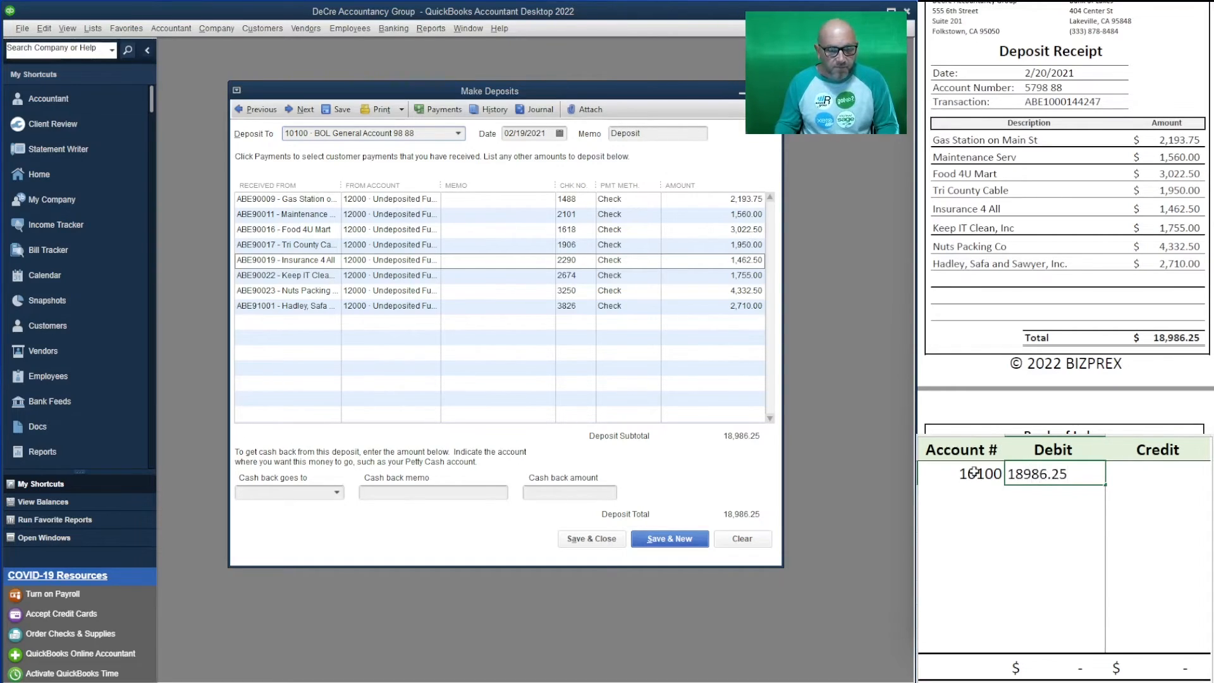
pyautogui.press('Return')
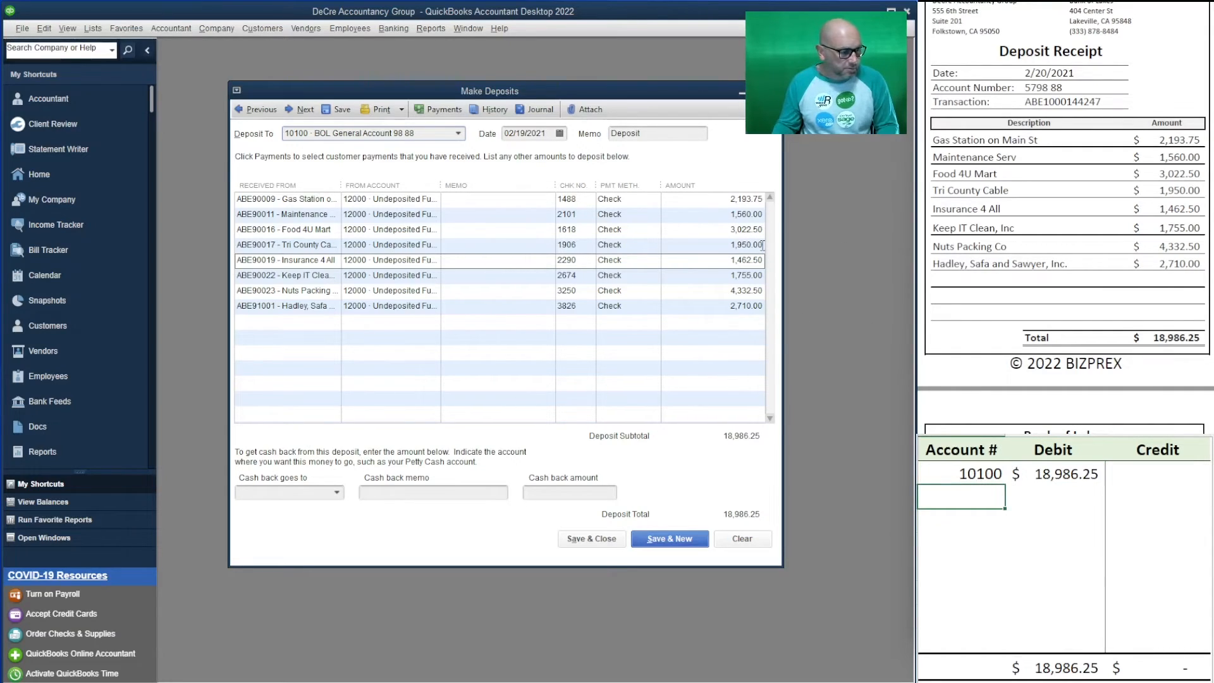
pyautogui.write('12000')
pyautogui.press('Tab')
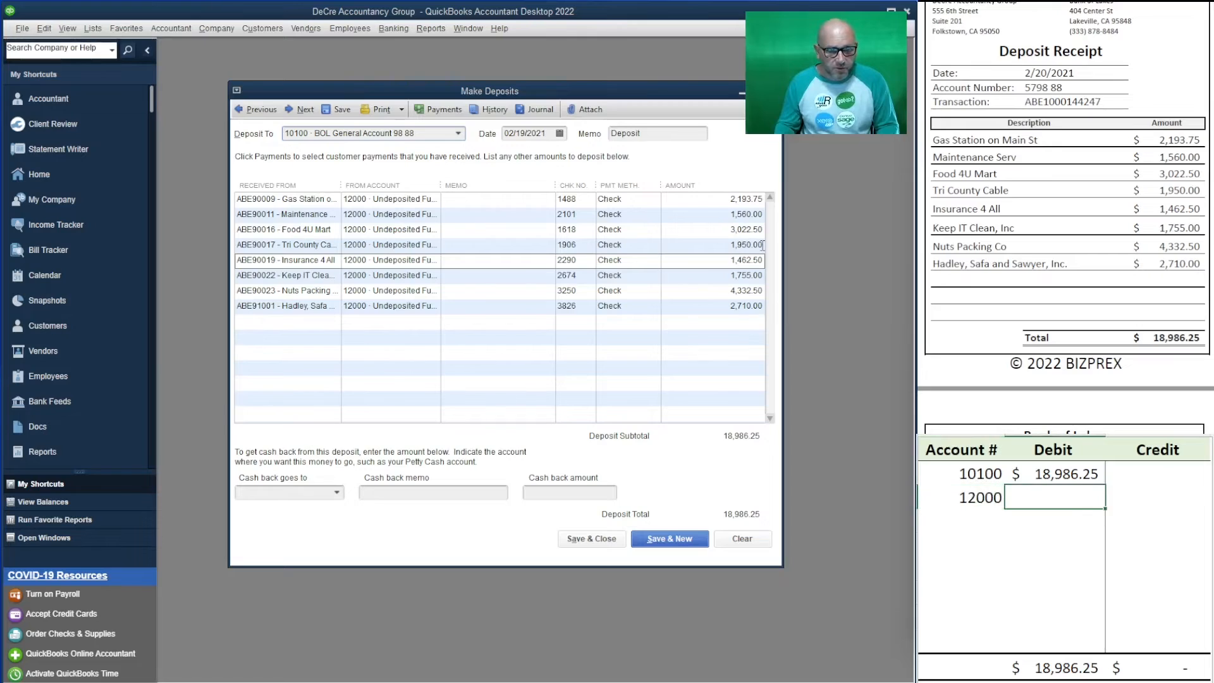
pyautogui.press('Tab')
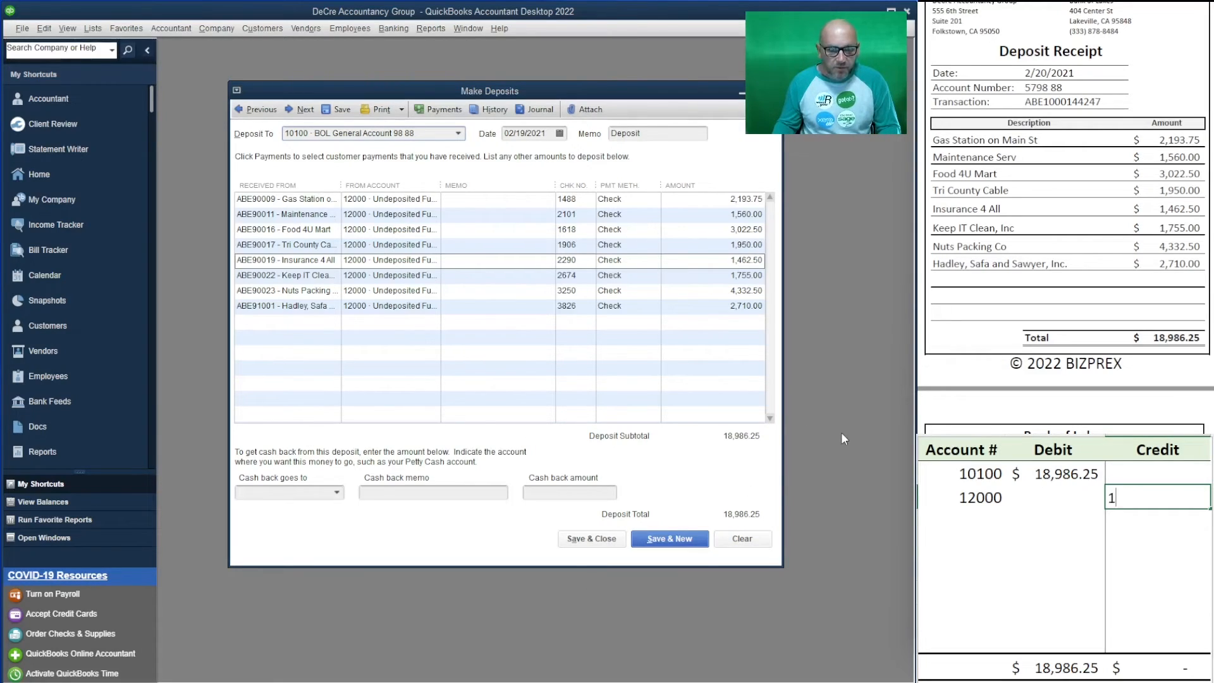
pyautogui.write('986')
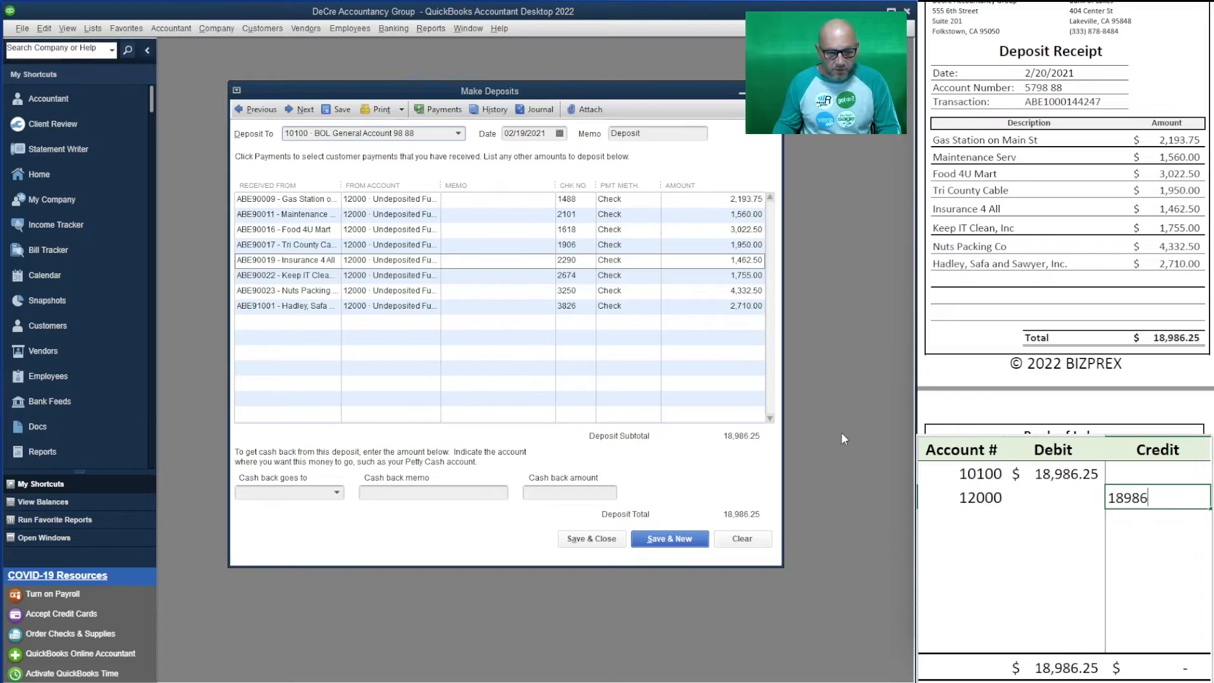
pyautogui.write('.25')
pyautogui.press('Return')
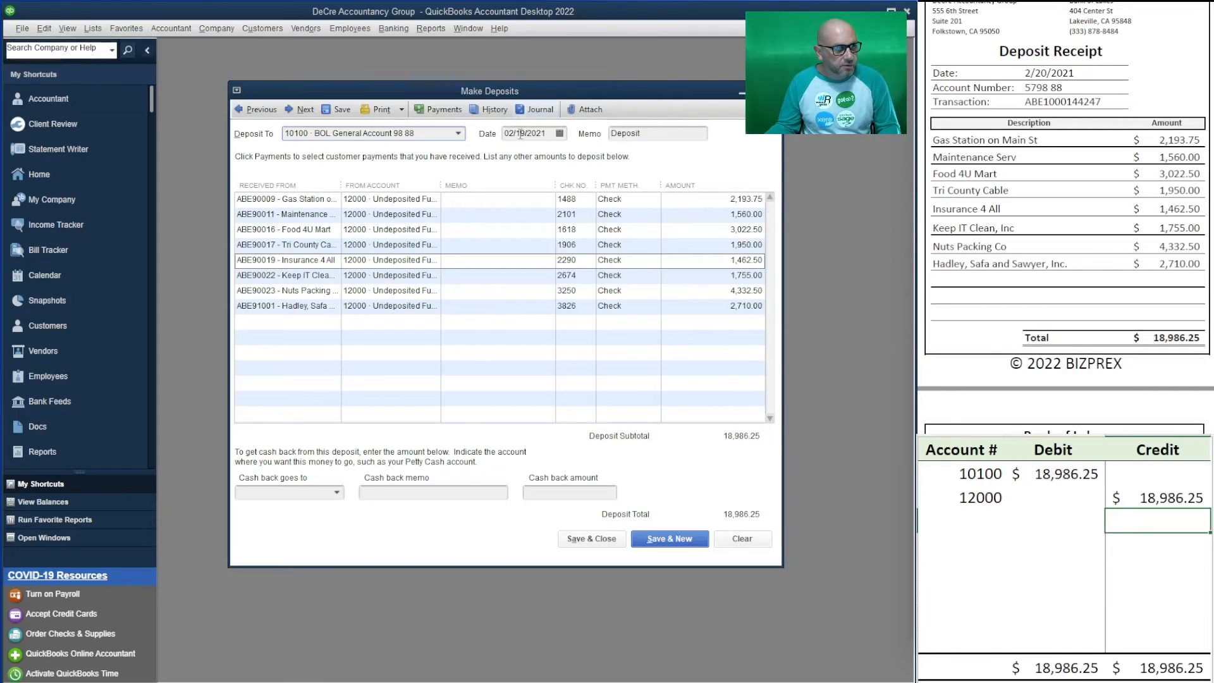
# - Date the 18,986.25 deposit 02/20/2021, save it, and start a new deposit
pyautogui.click(559, 133)
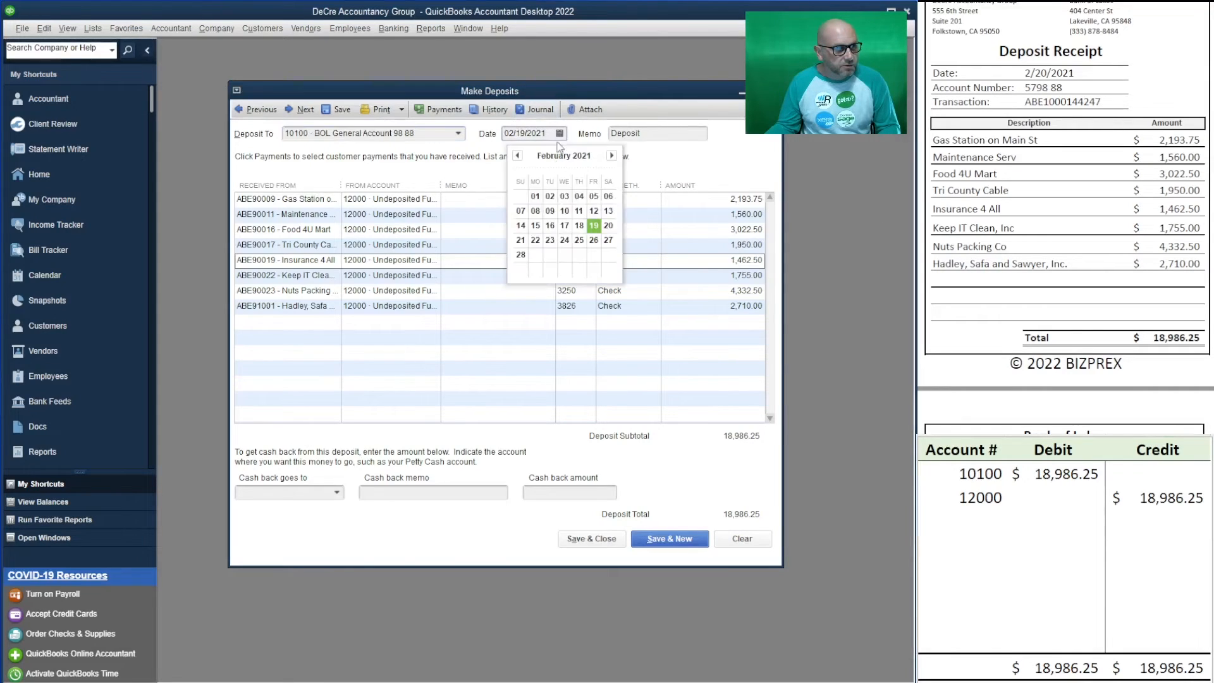
pyautogui.click(608, 225)
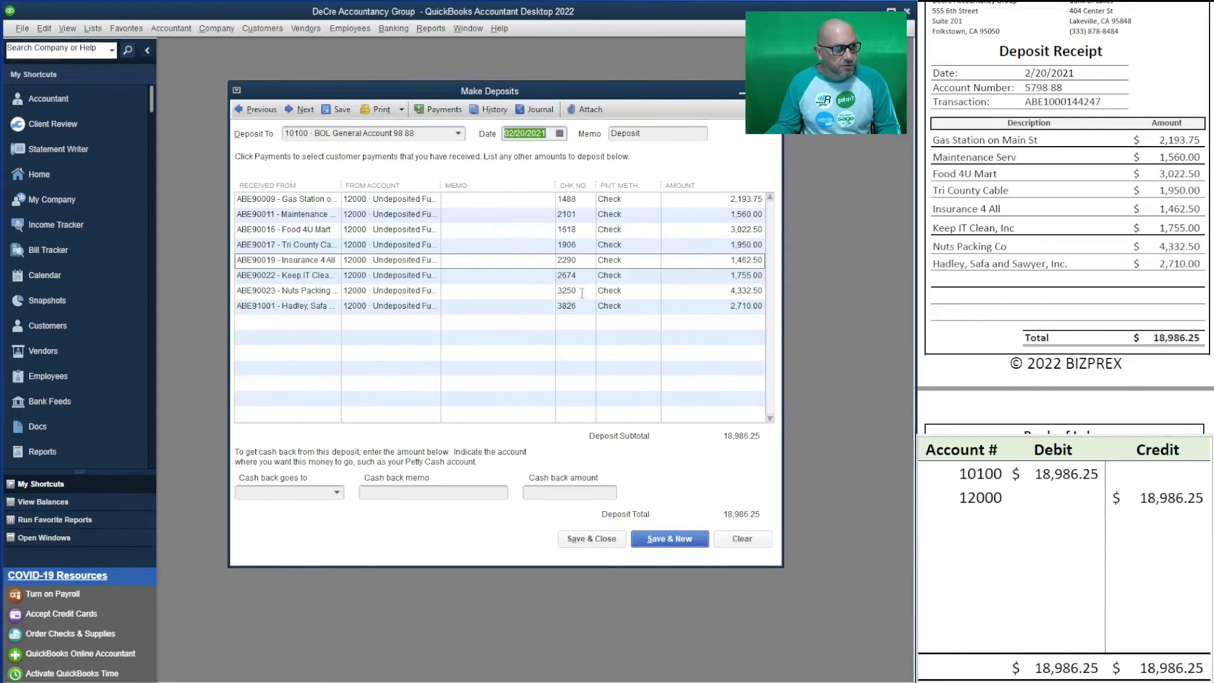
pyautogui.click(667, 540)
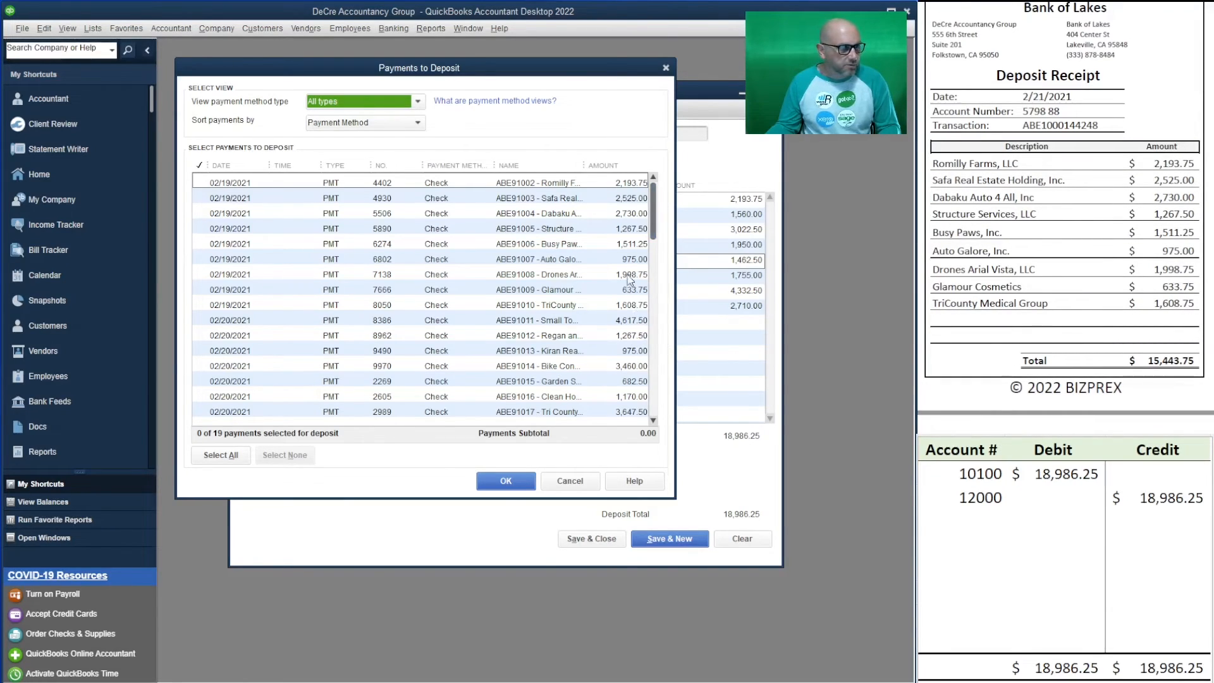
# - Deposit the nine receipt payments, 2,193.75 through 1,608.75, totalling 15,443.75
pyautogui.click(201, 184)
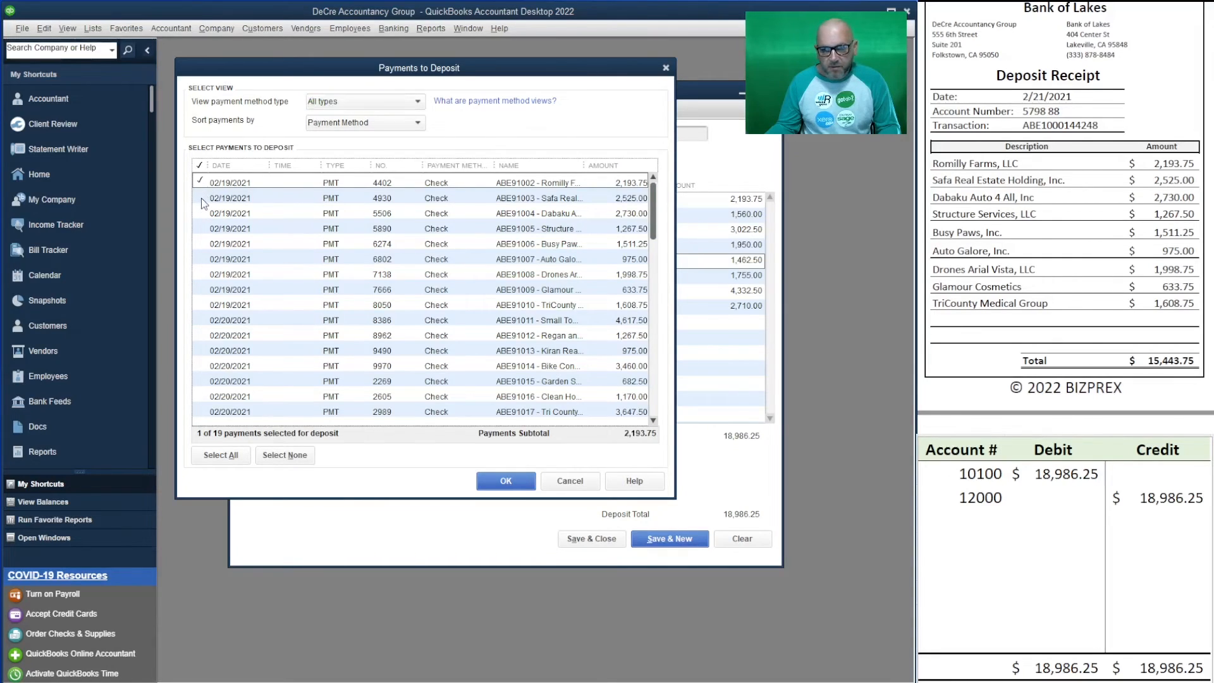
pyautogui.click(201, 198)
pyautogui.click(202, 214)
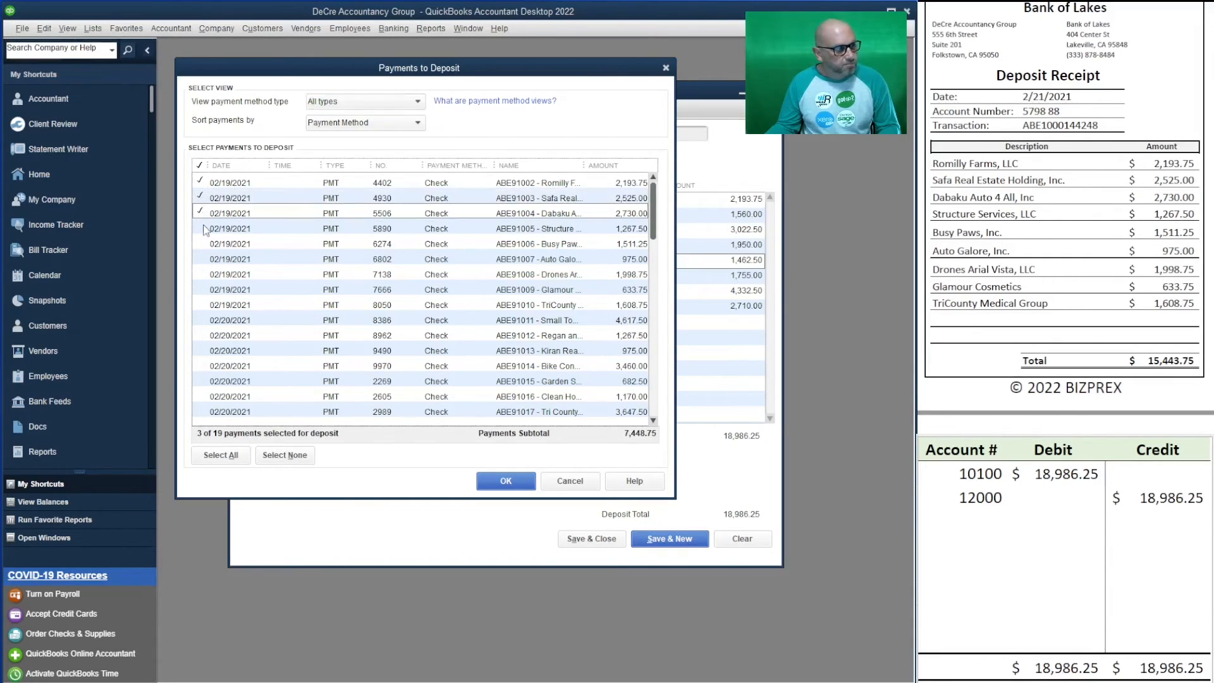
pyautogui.click(202, 230)
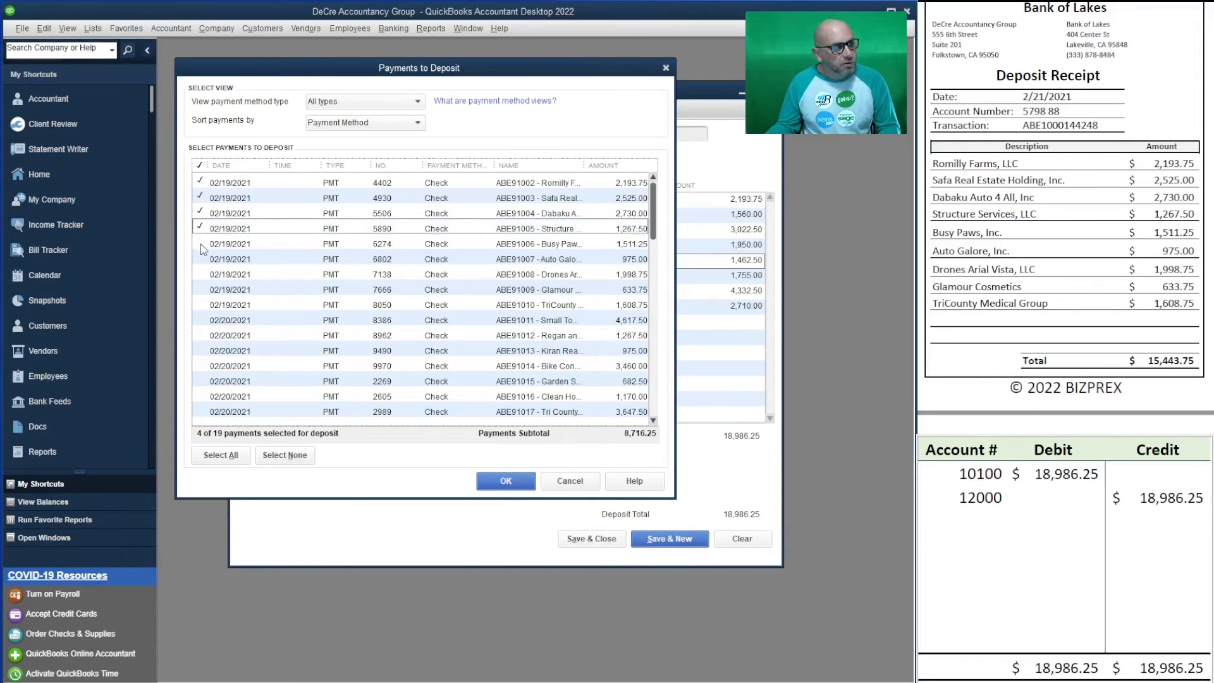
pyautogui.click(201, 246)
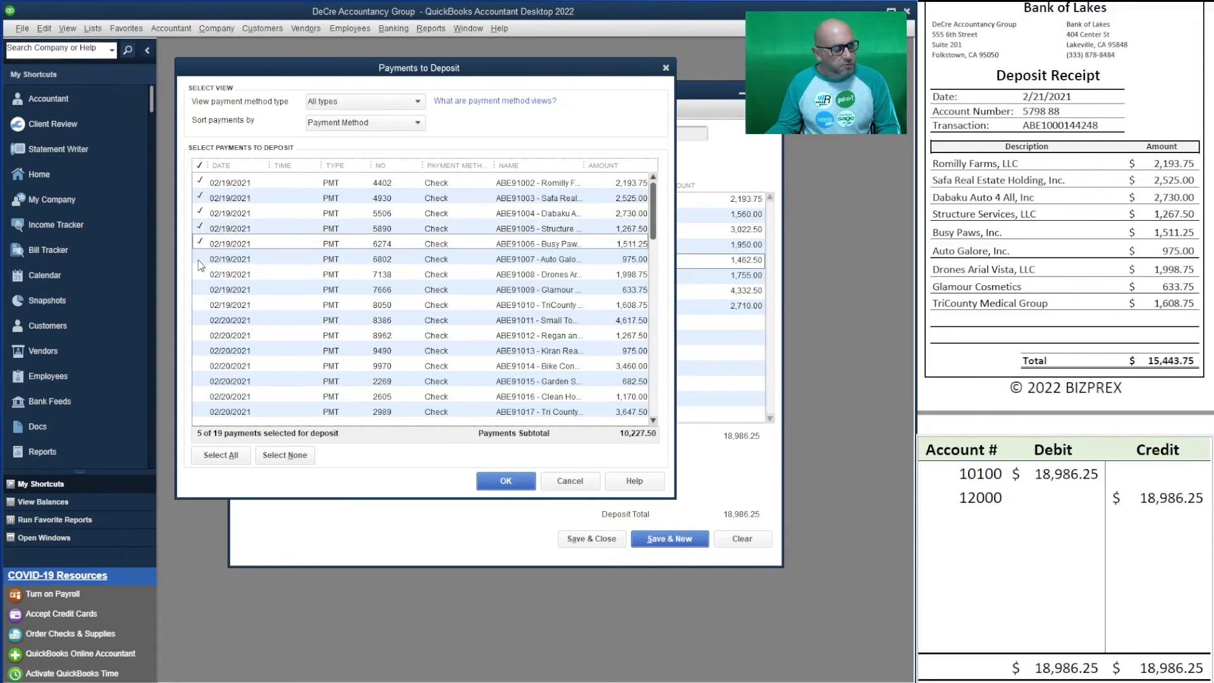
pyautogui.click(200, 260)
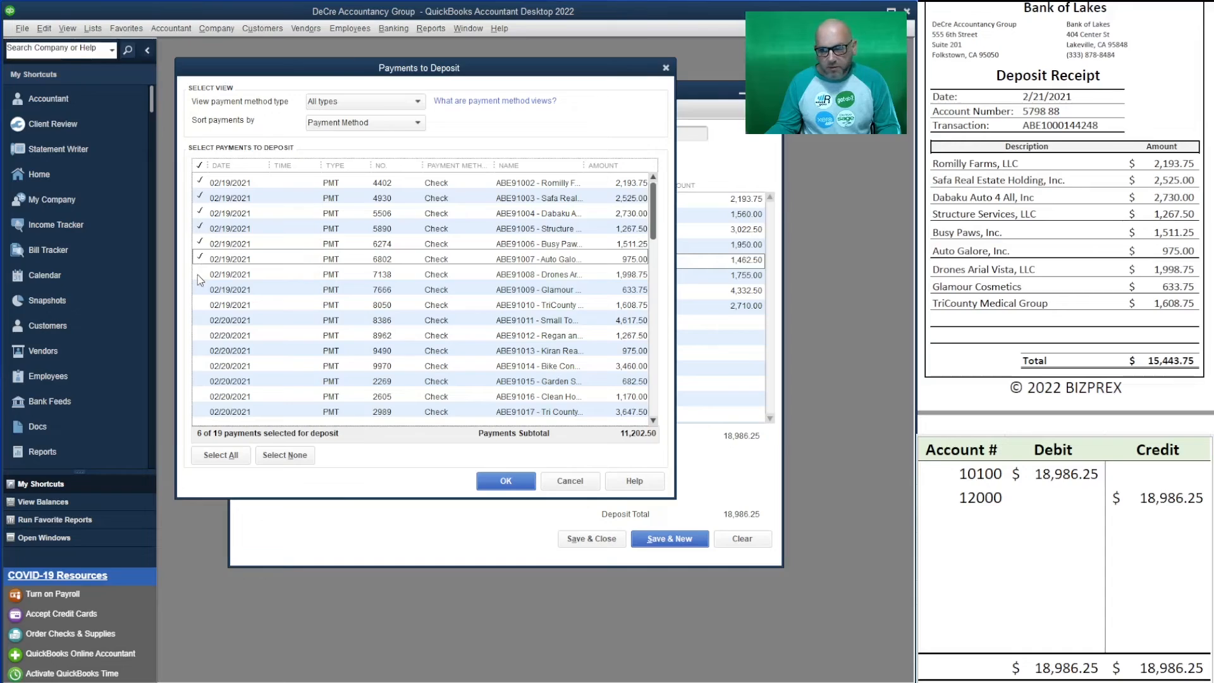
pyautogui.click(197, 274)
pyautogui.click(203, 289)
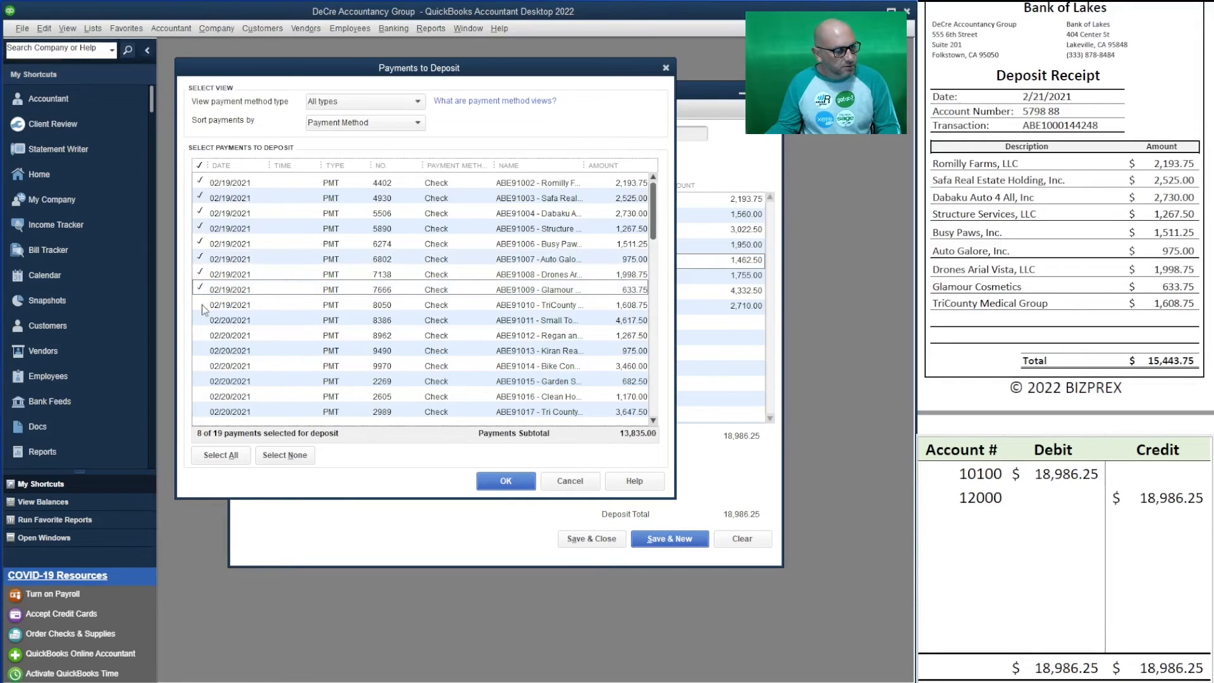
pyautogui.click(202, 306)
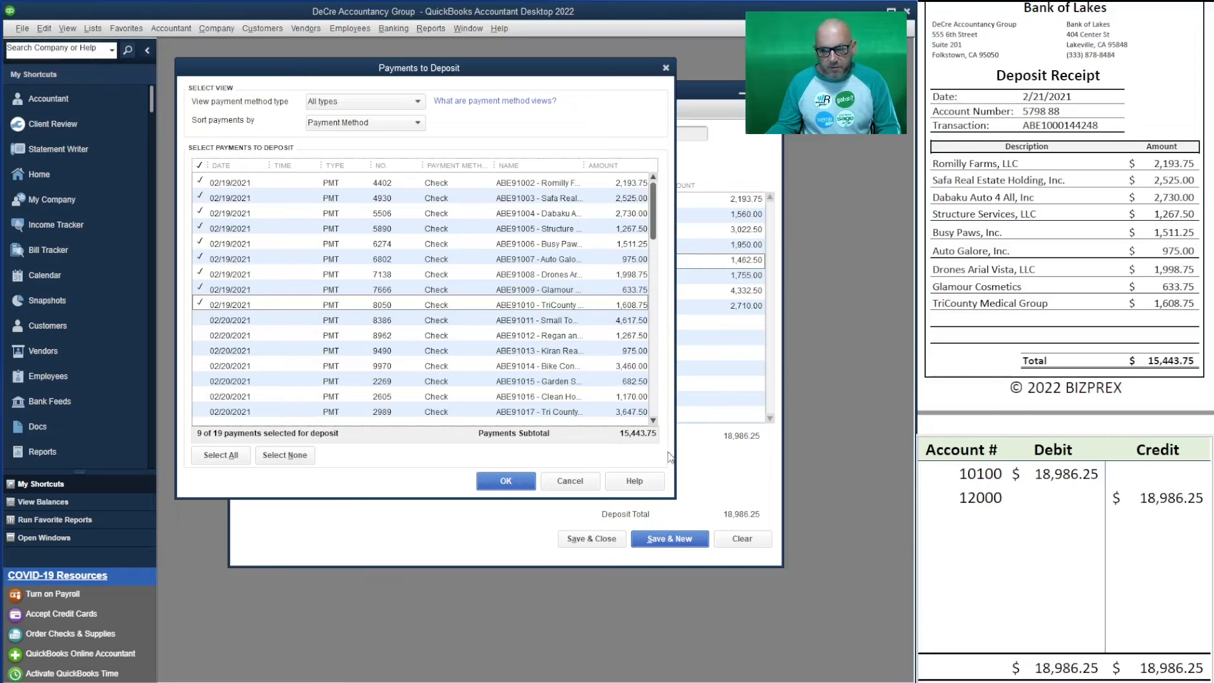
pyautogui.click(502, 479)
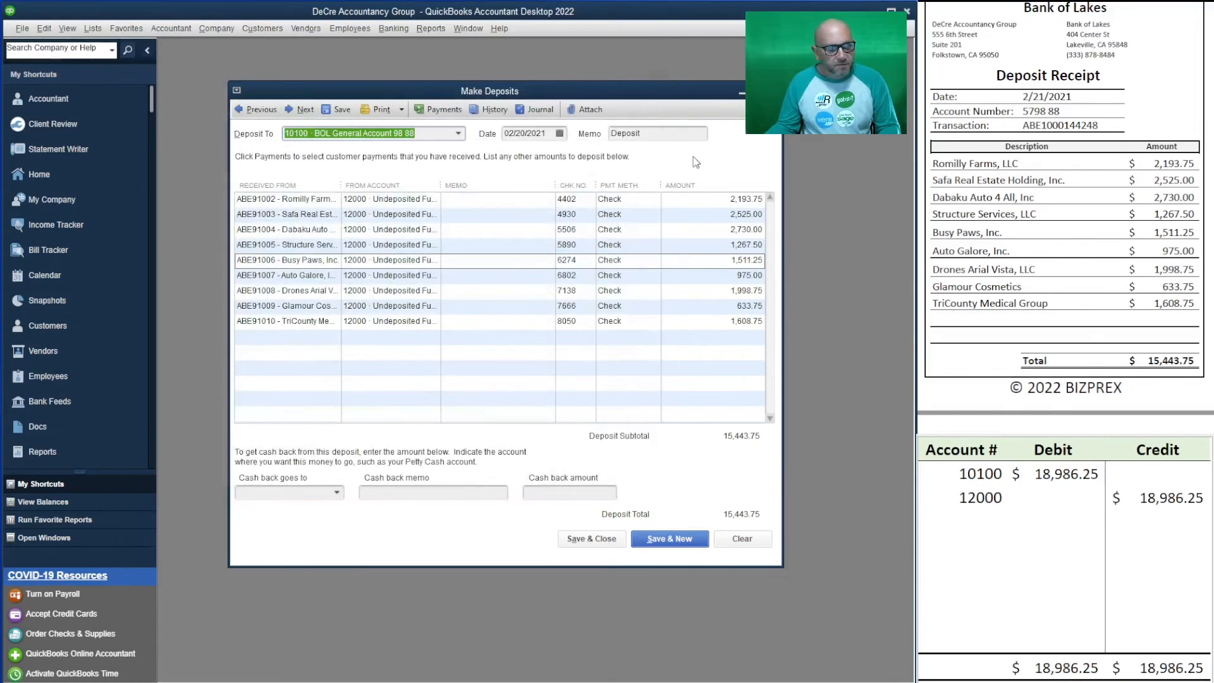
pyautogui.click(548, 134)
pyautogui.click(559, 133)
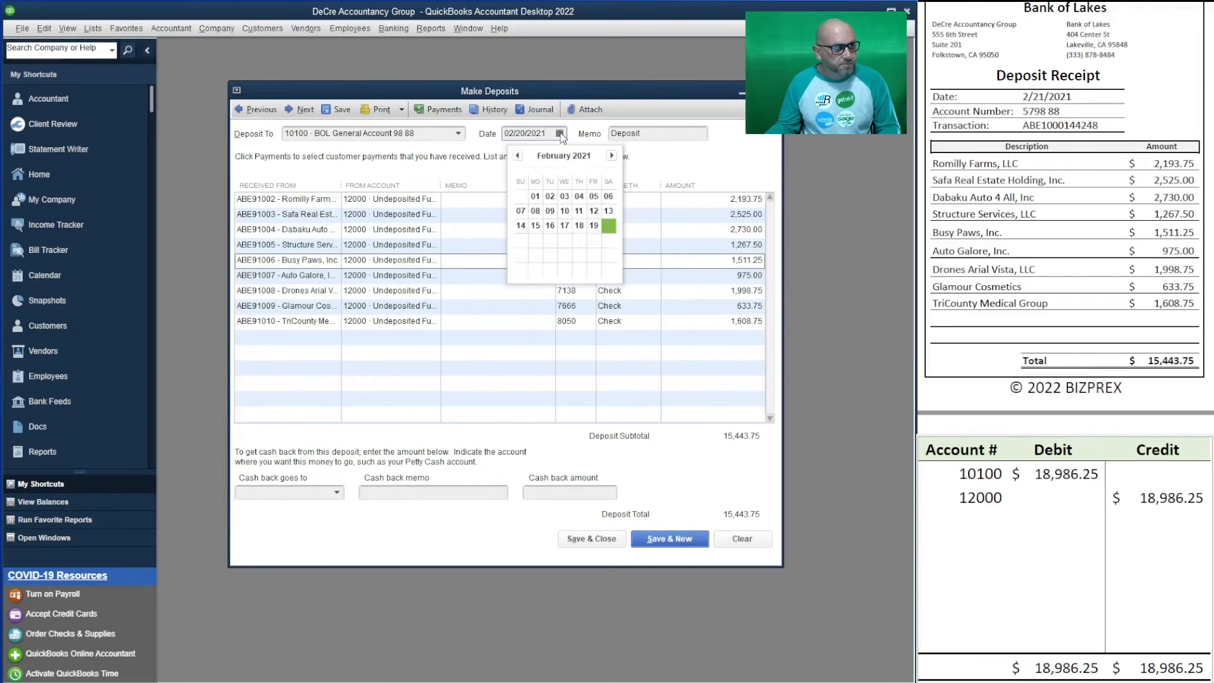
pyautogui.click(520, 240)
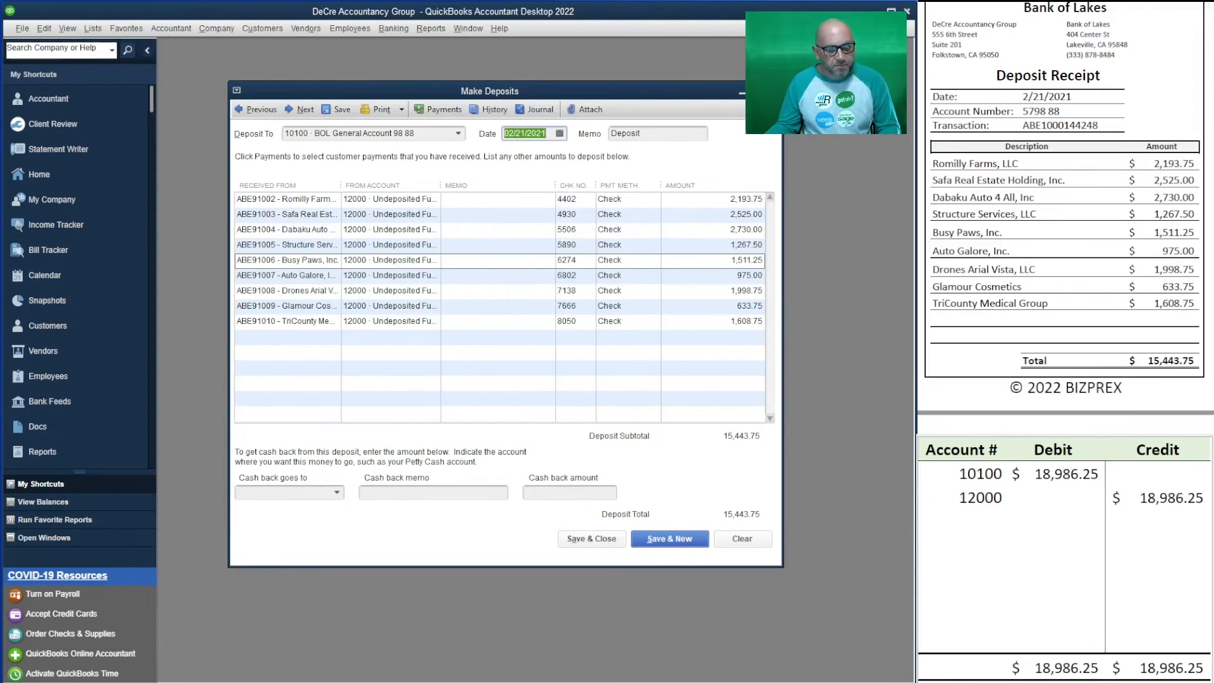
pyautogui.moveTo(1106, 126); pyautogui.dragTo(1021, 126)
pyautogui.hotkey('ctrl', 'c')
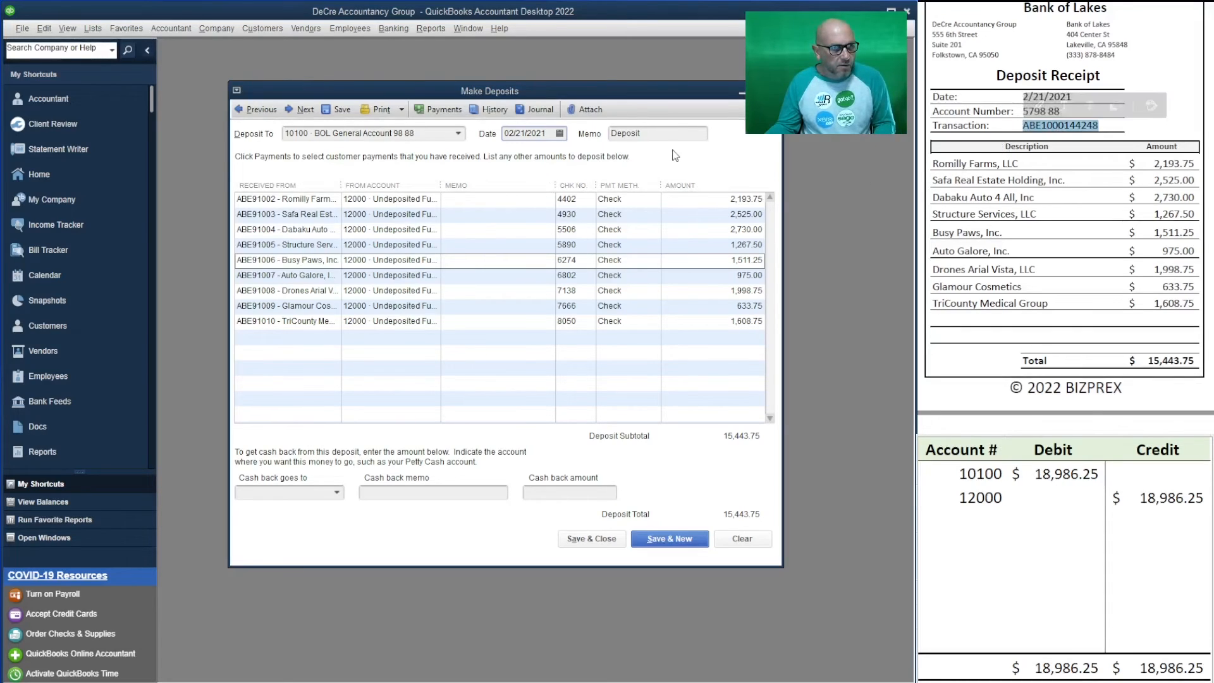
pyautogui.moveTo(668, 135); pyautogui.dragTo(578, 134)
pyautogui.hotkey('ctrl', 'v')
pyautogui.click(491, 199)
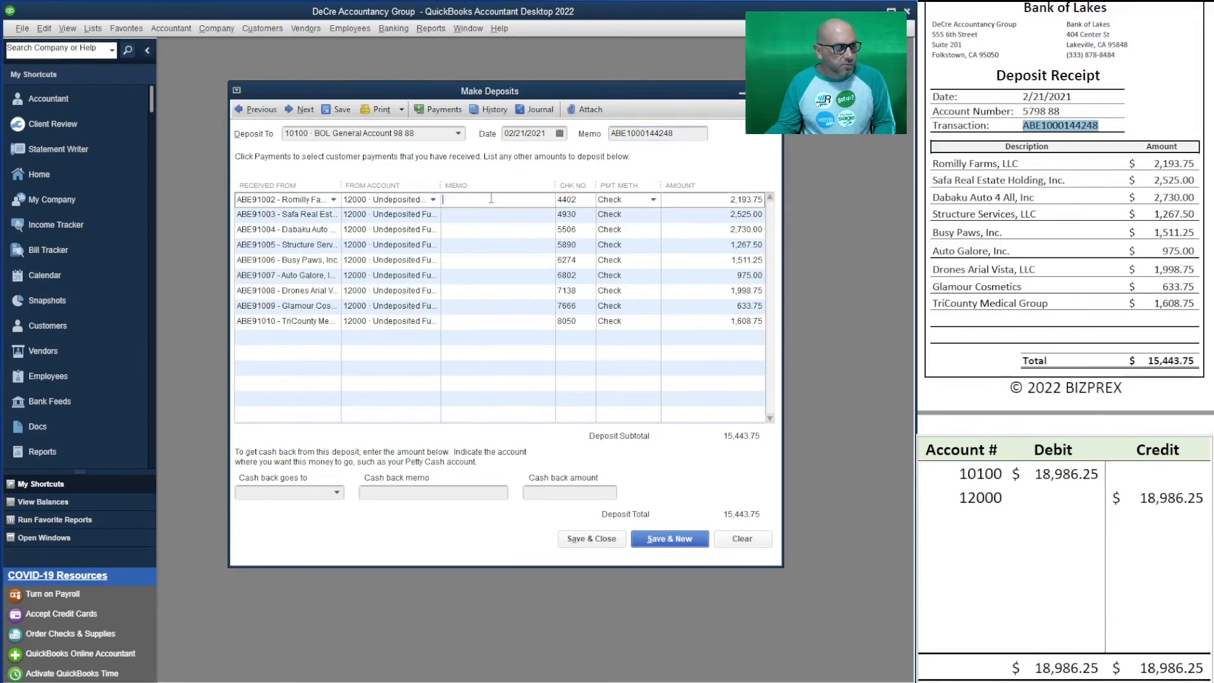
pyautogui.hotkey('ctrl', 'v')
pyautogui.click(481, 215)
pyautogui.hotkey('ctrl', 'v')
pyautogui.click(480, 229)
pyautogui.hotkey('ctrl', 'v')
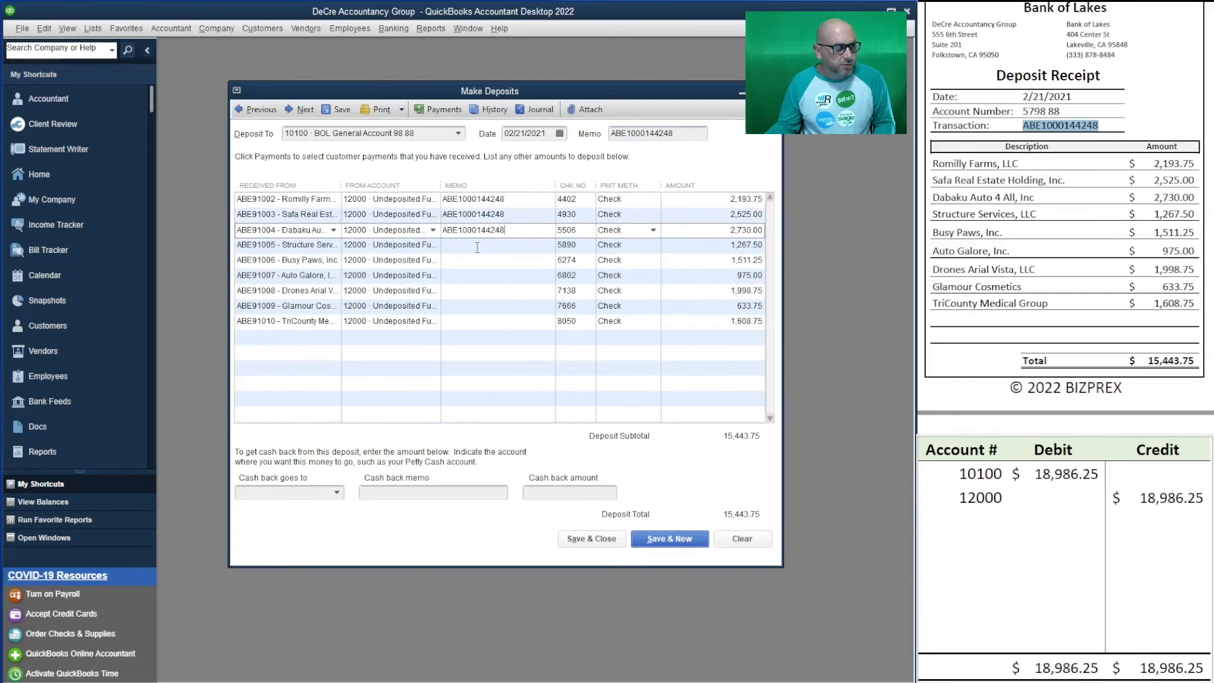
pyautogui.click(477, 245)
pyautogui.hotkey('ctrl', 'v')
pyautogui.click(477, 261)
pyautogui.hotkey('ctrl', 'v')
pyautogui.click(478, 276)
pyautogui.hotkey('ctrl', 'v')
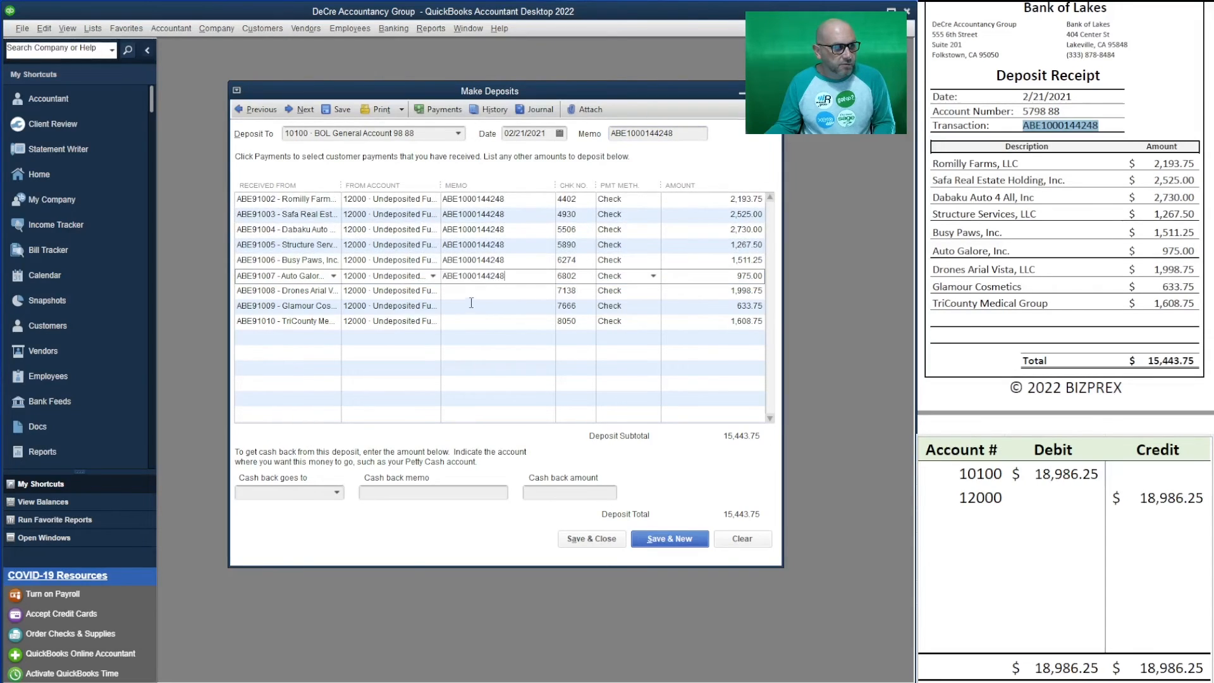
pyautogui.click(478, 291)
pyautogui.hotkey('ctrl', 'v')
pyautogui.click(477, 306)
pyautogui.hotkey('ctrl', 'v')
pyautogui.click(474, 322)
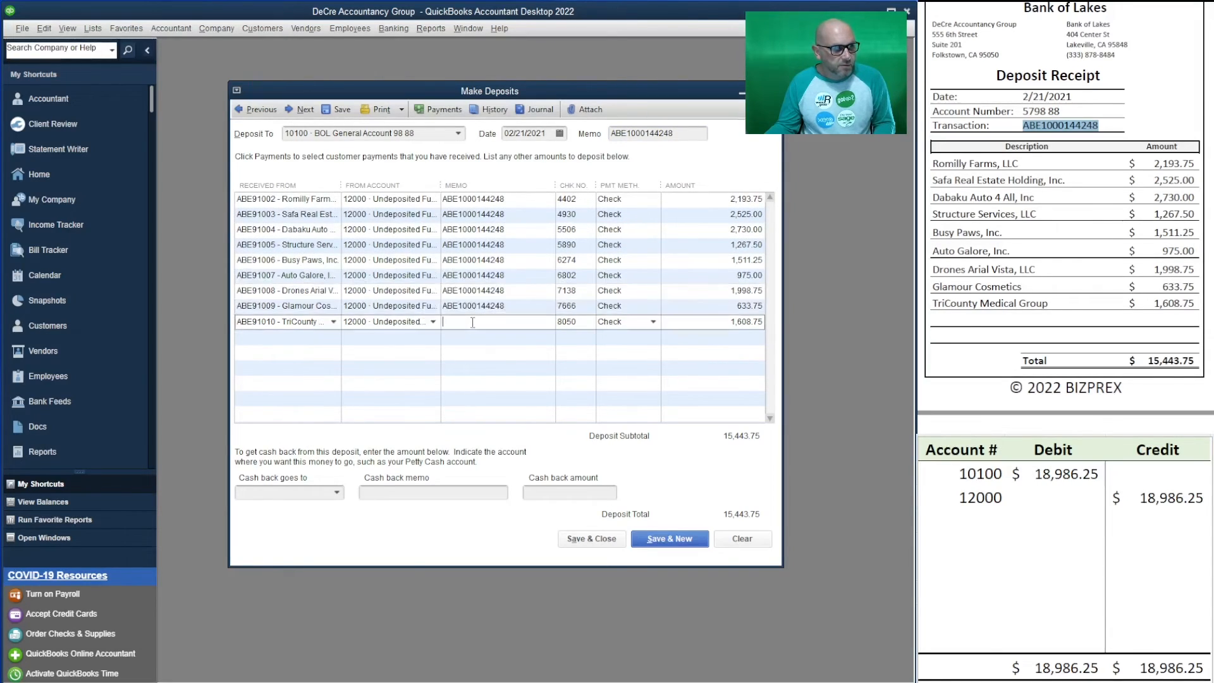
pyautogui.hotkey('ctrl', 'v')
pyautogui.click(1048, 487)
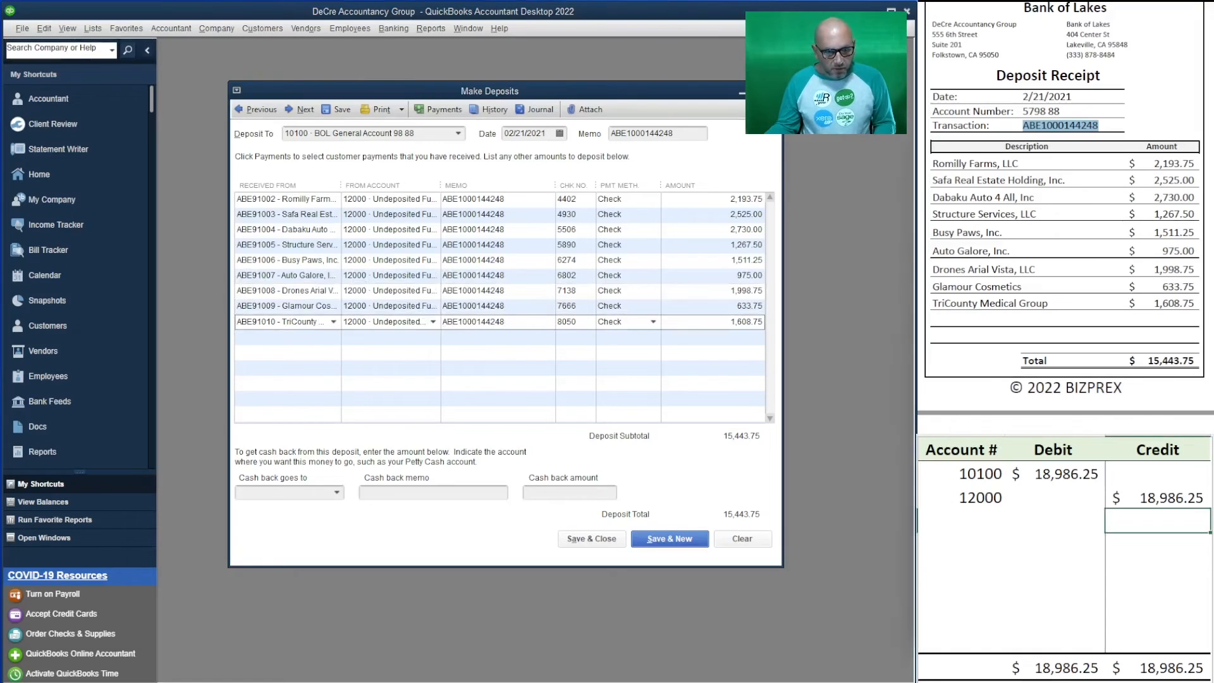
# - In the worksheet, enter 15,443.75 as both the 10100 debit and the 12000 credit
pyautogui.click(1049, 477)
pyautogui.write('1')
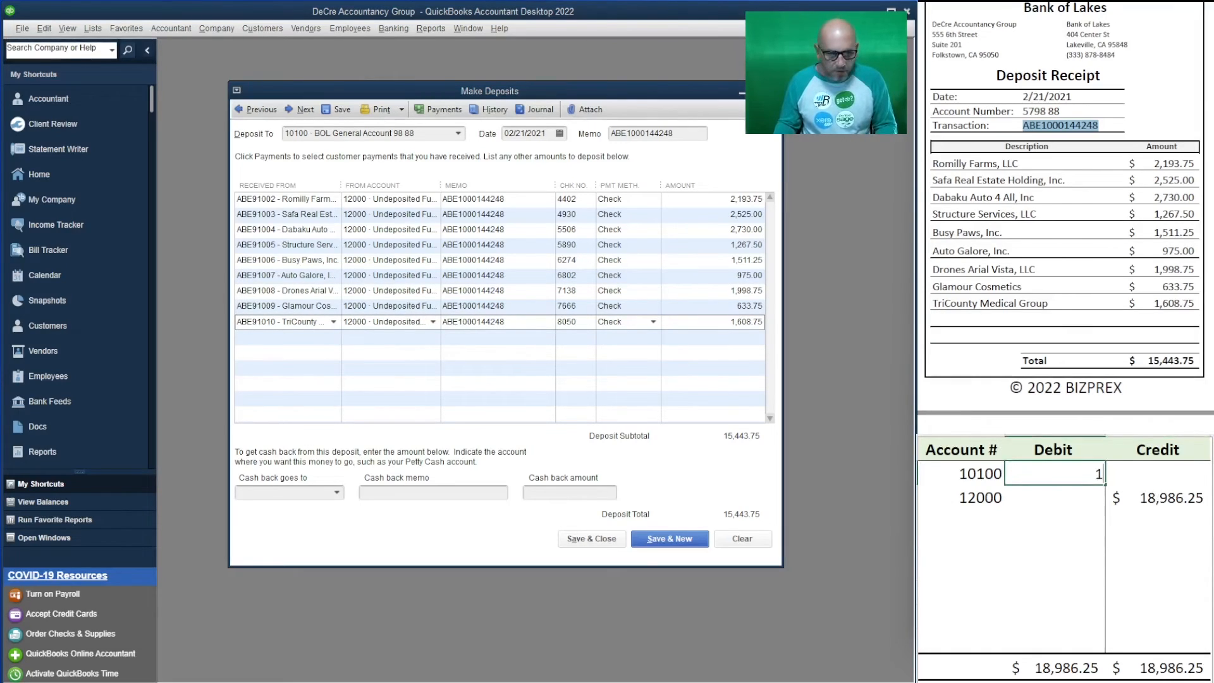
pyautogui.write('5443.75')
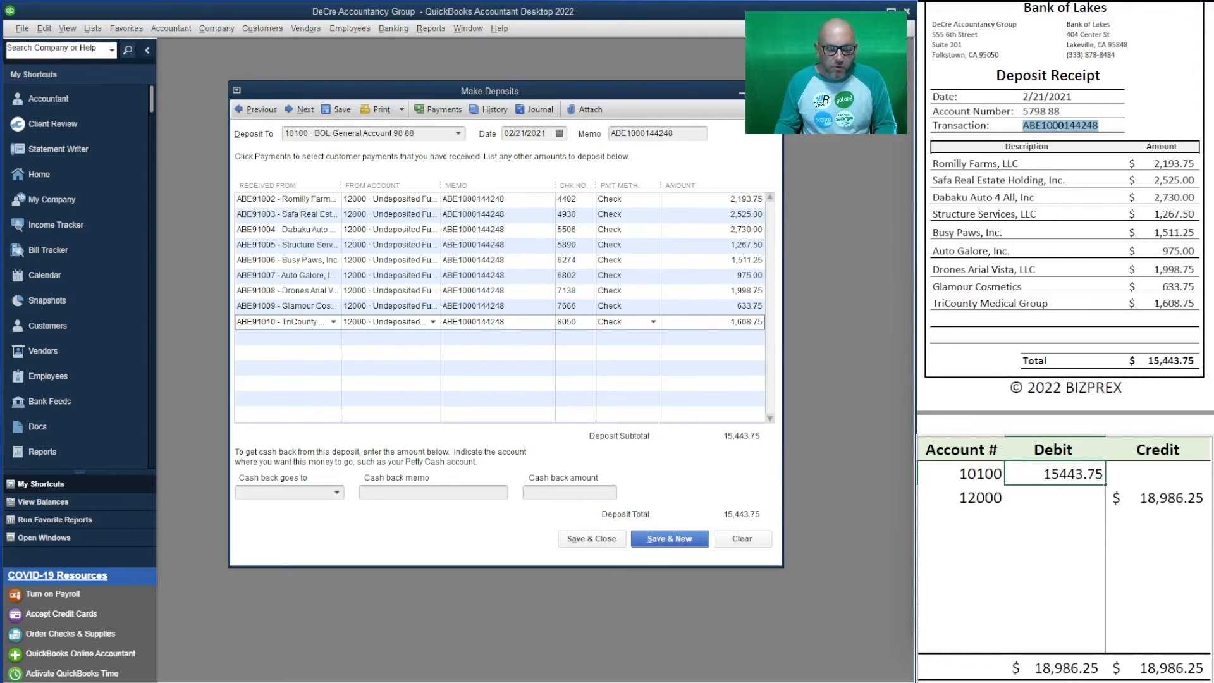
pyautogui.press('Return')
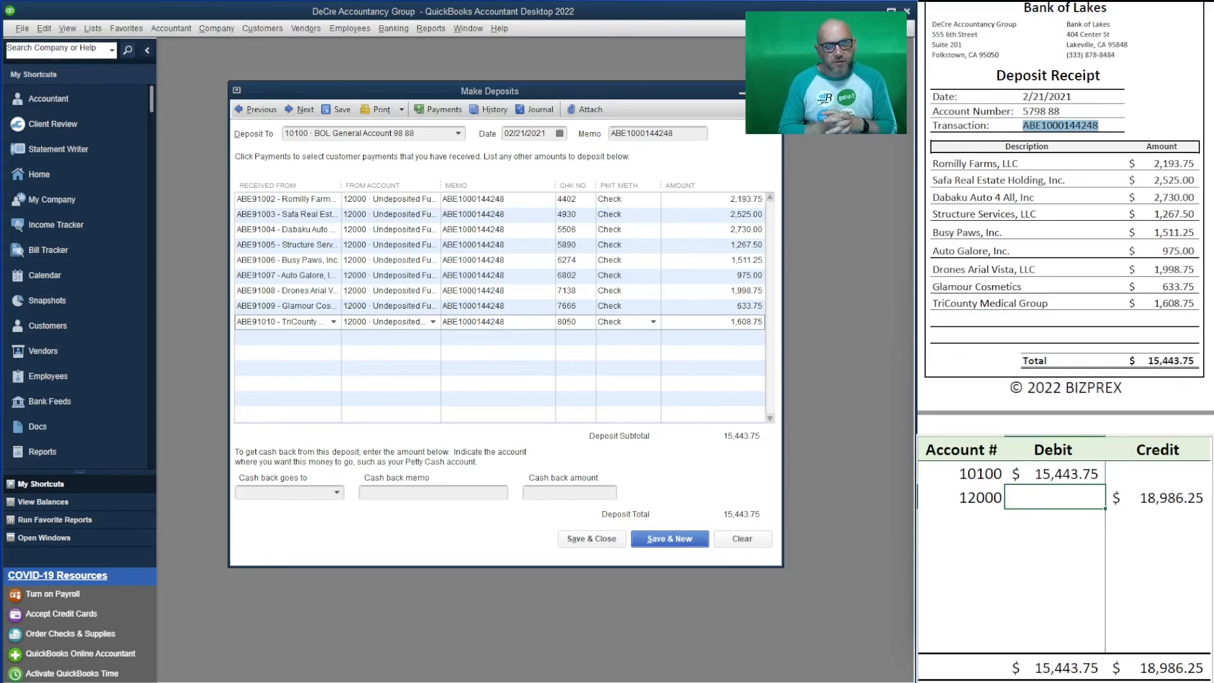
pyautogui.press('Tab')
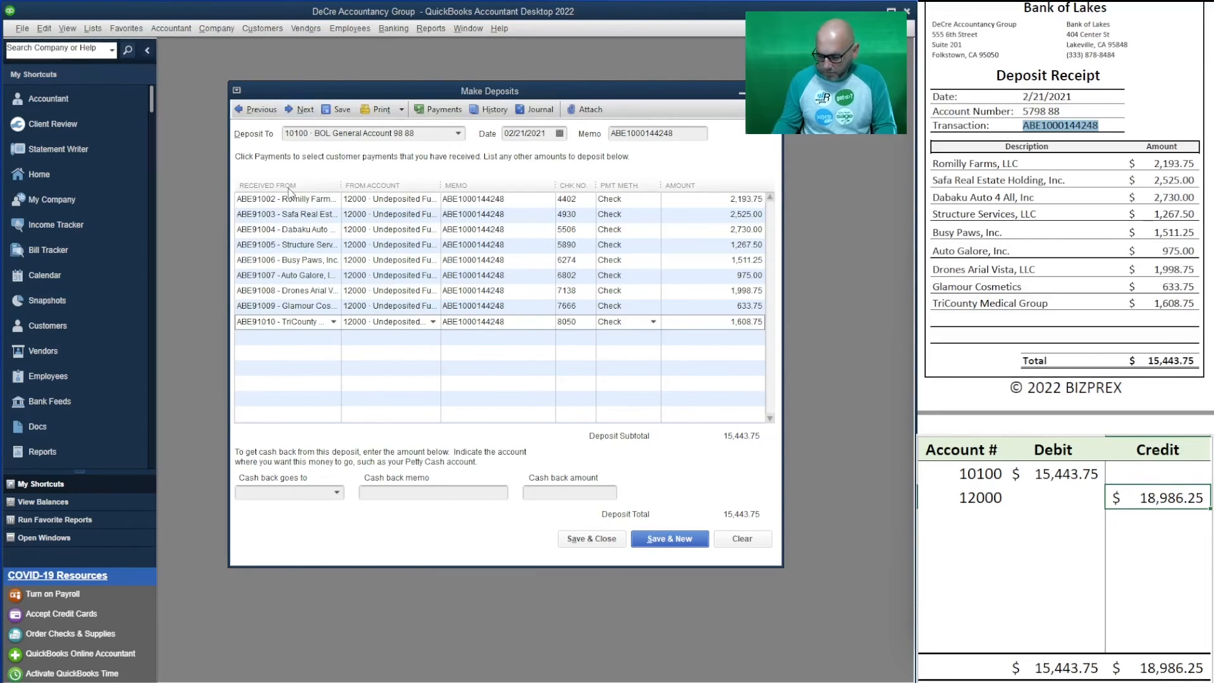
pyautogui.write('15,443.75')
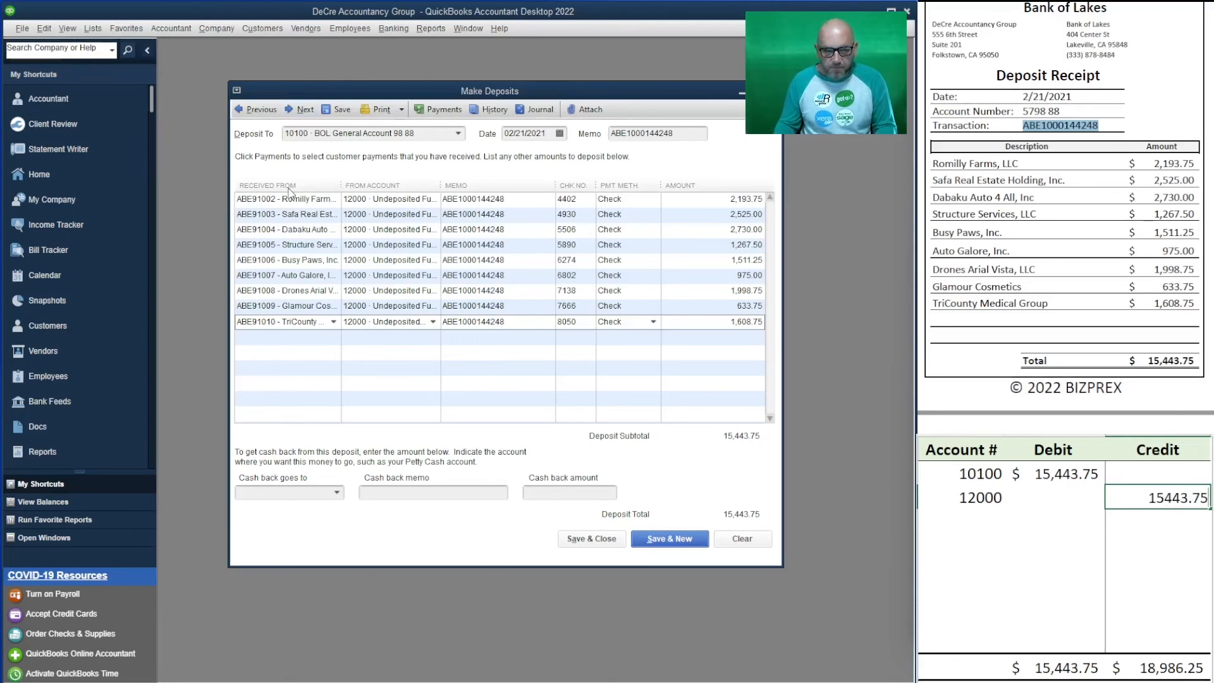
pyautogui.press('Return')
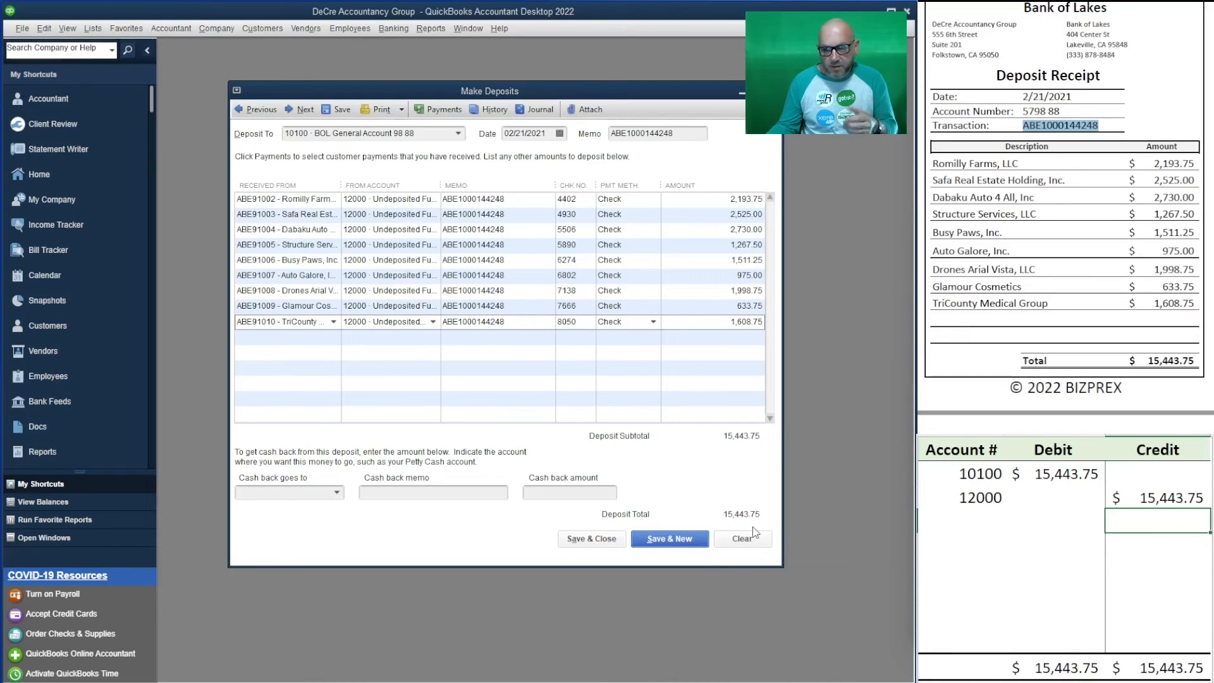
# - Save the first deposit, then select all ten payments, checks 8386 through 4093, for the next deposit
pyautogui.click(671, 546)
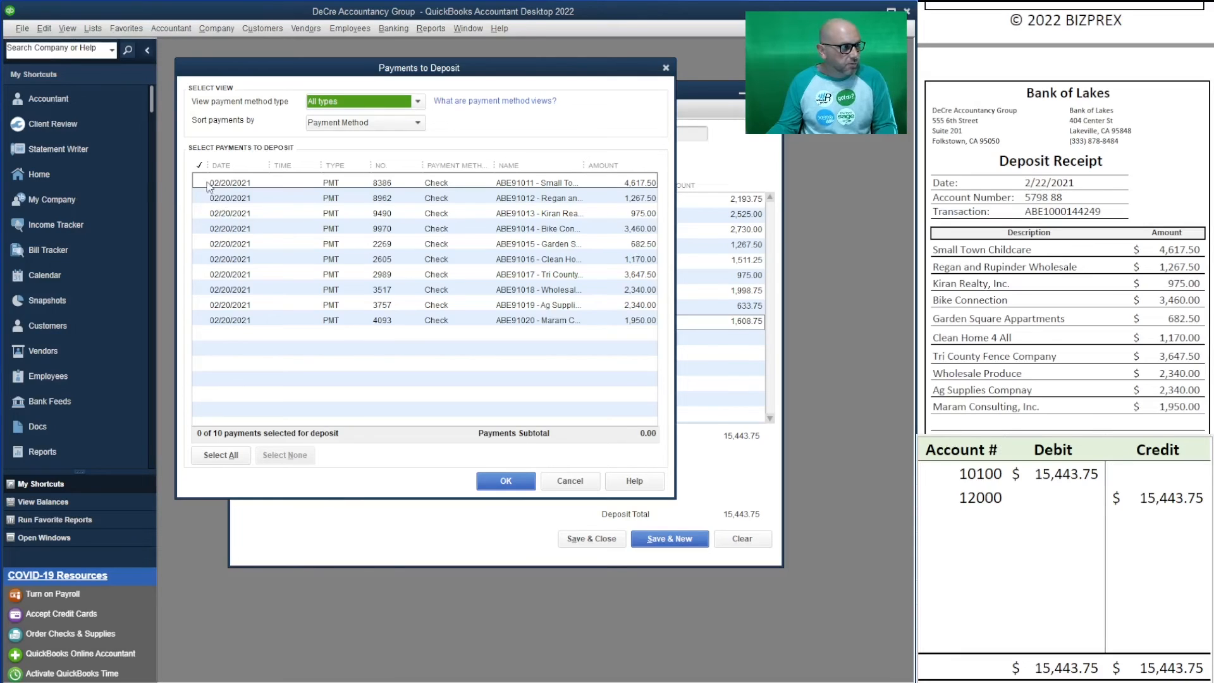
pyautogui.click(201, 183)
pyautogui.click(199, 198)
pyautogui.click(200, 213)
pyautogui.click(200, 228)
pyautogui.click(200, 243)
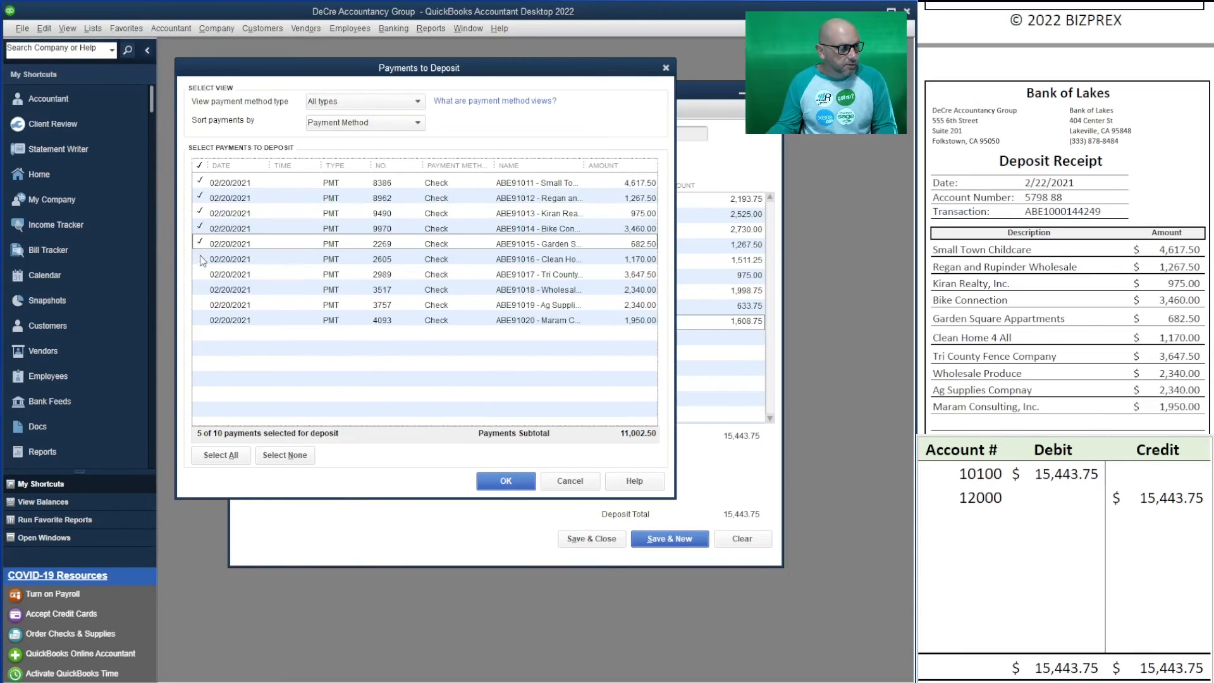
pyautogui.click(200, 260)
pyautogui.click(200, 275)
pyautogui.click(200, 289)
pyautogui.click(200, 305)
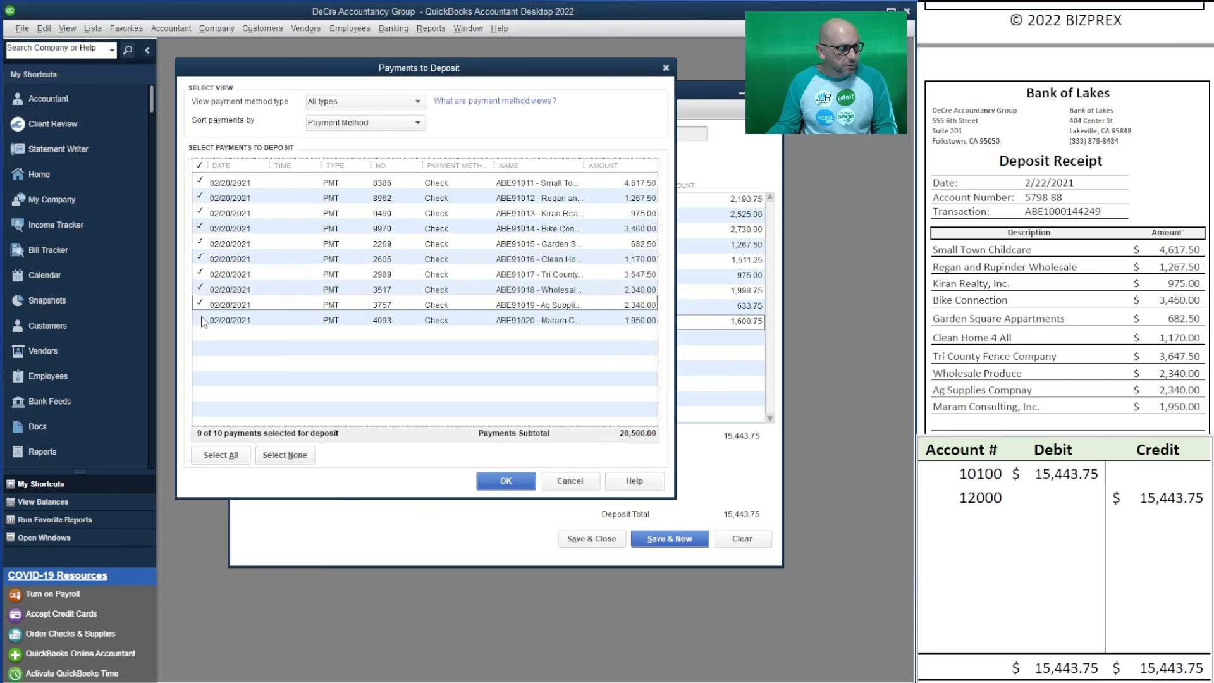
pyautogui.click(201, 320)
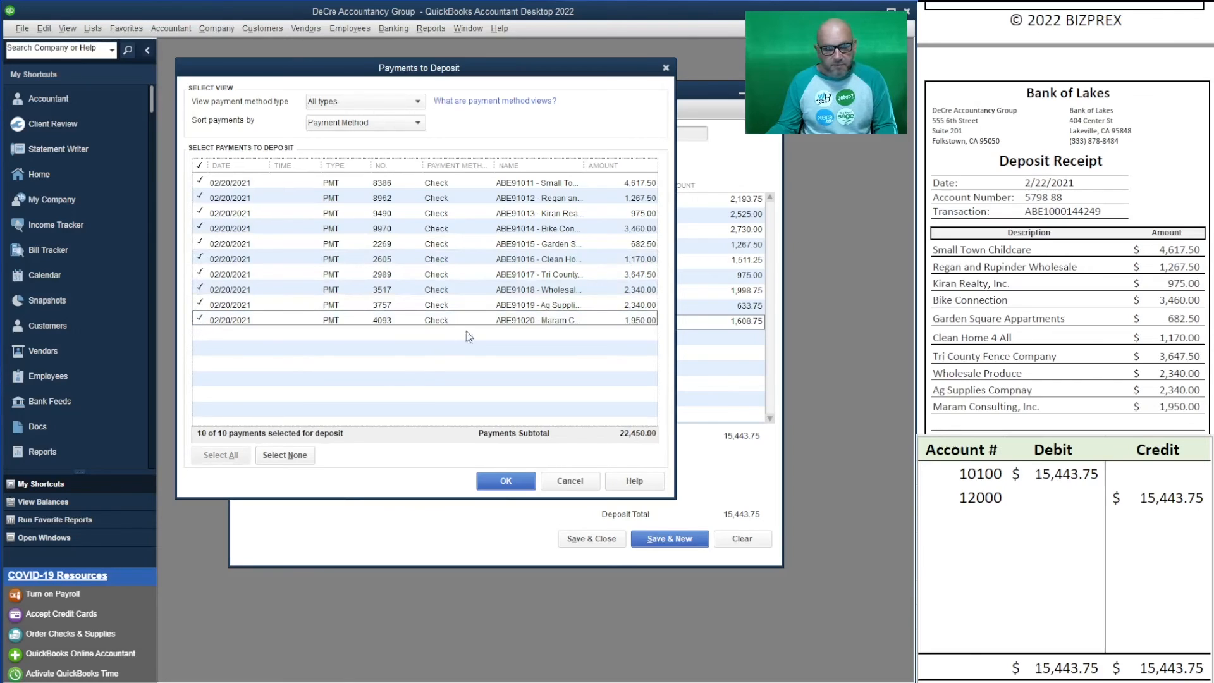
# - Enter 22,450.00 as the worksheet's 10100 debit and 12000 credit
pyautogui.click(1069, 474)
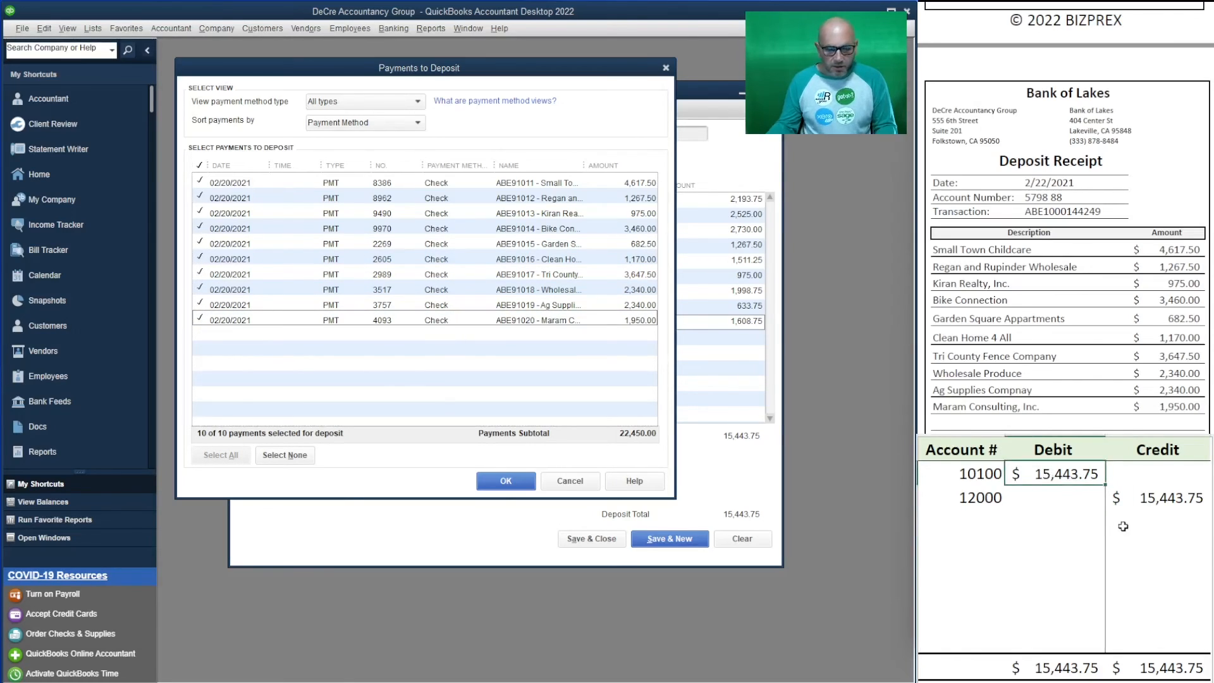
pyautogui.write('22,450')
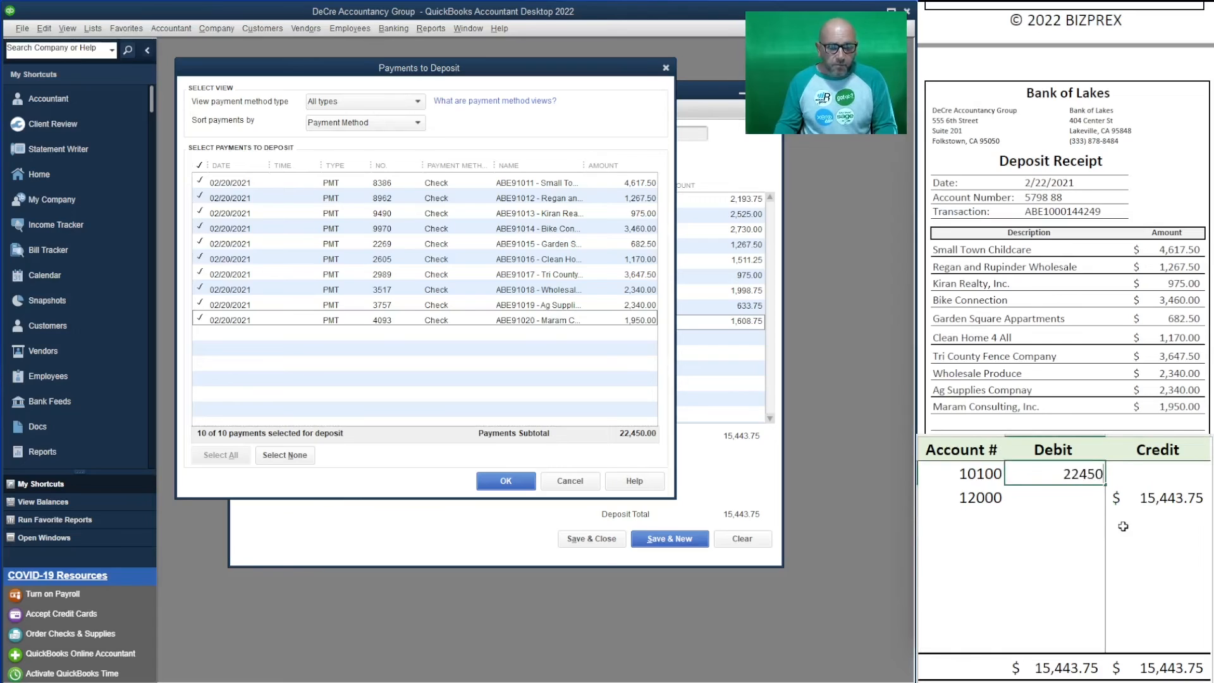
pyautogui.press('Return')
pyautogui.press('Right')
pyautogui.write('22450')
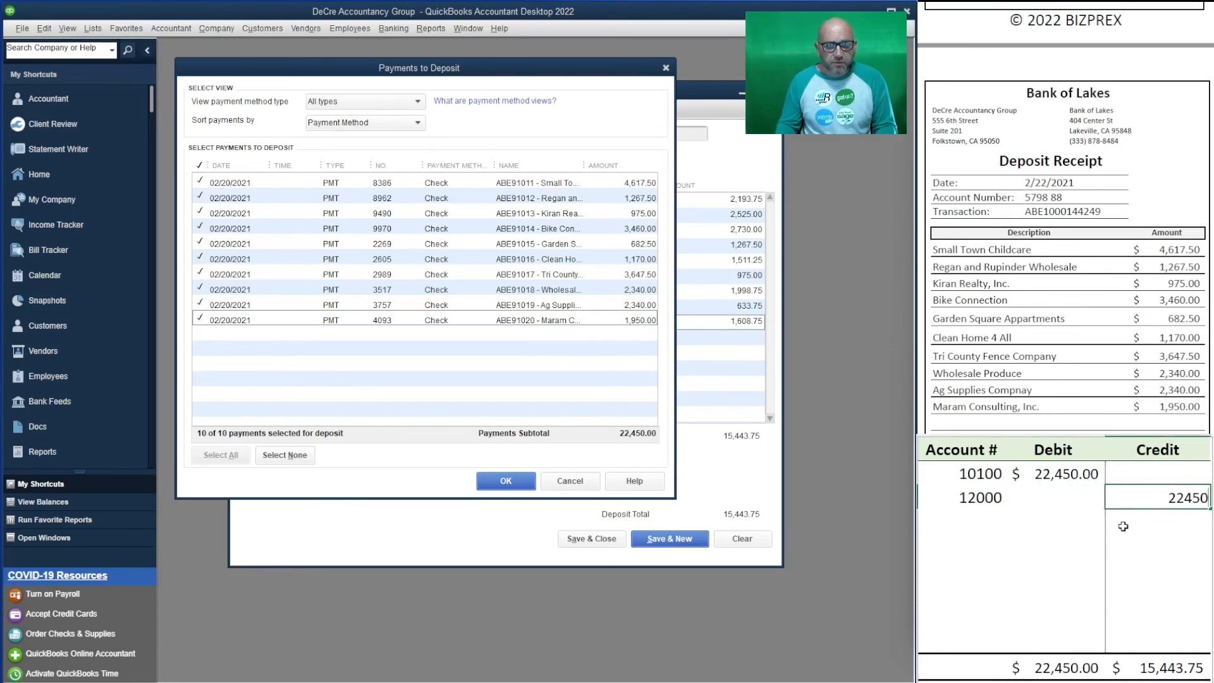
pyautogui.press('Return')
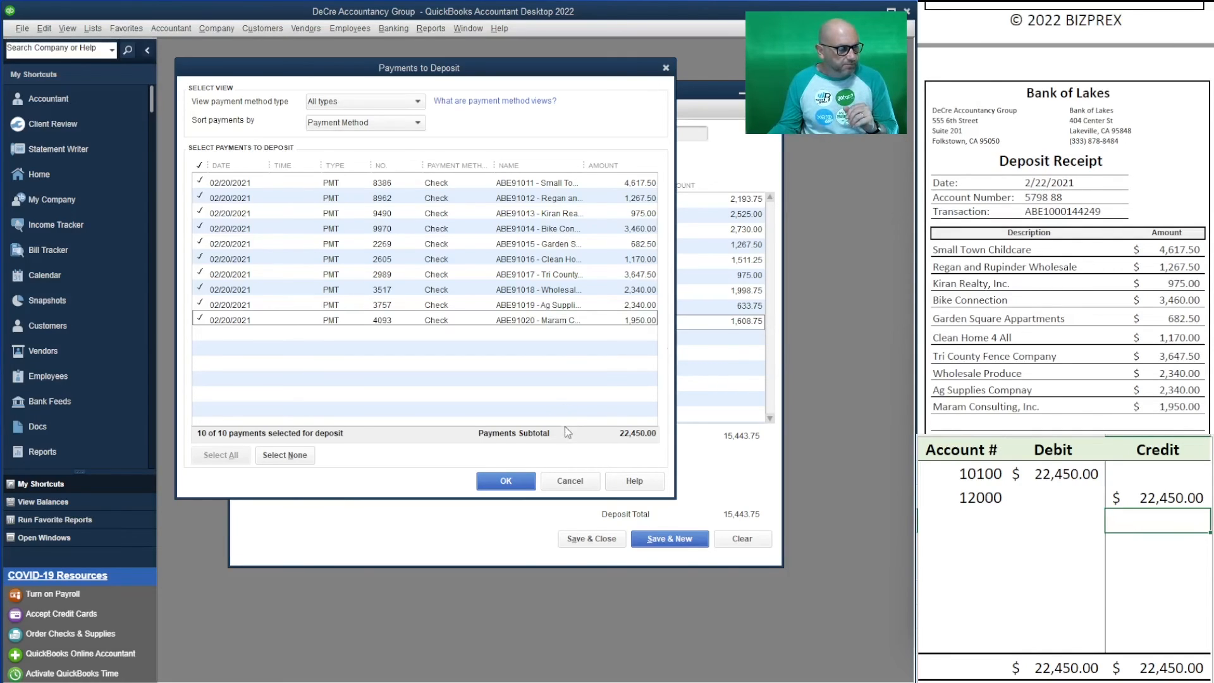
# - Add the ten selected payments and save the 22,450.00 deposit to 10100 checking
pyautogui.click(506, 482)
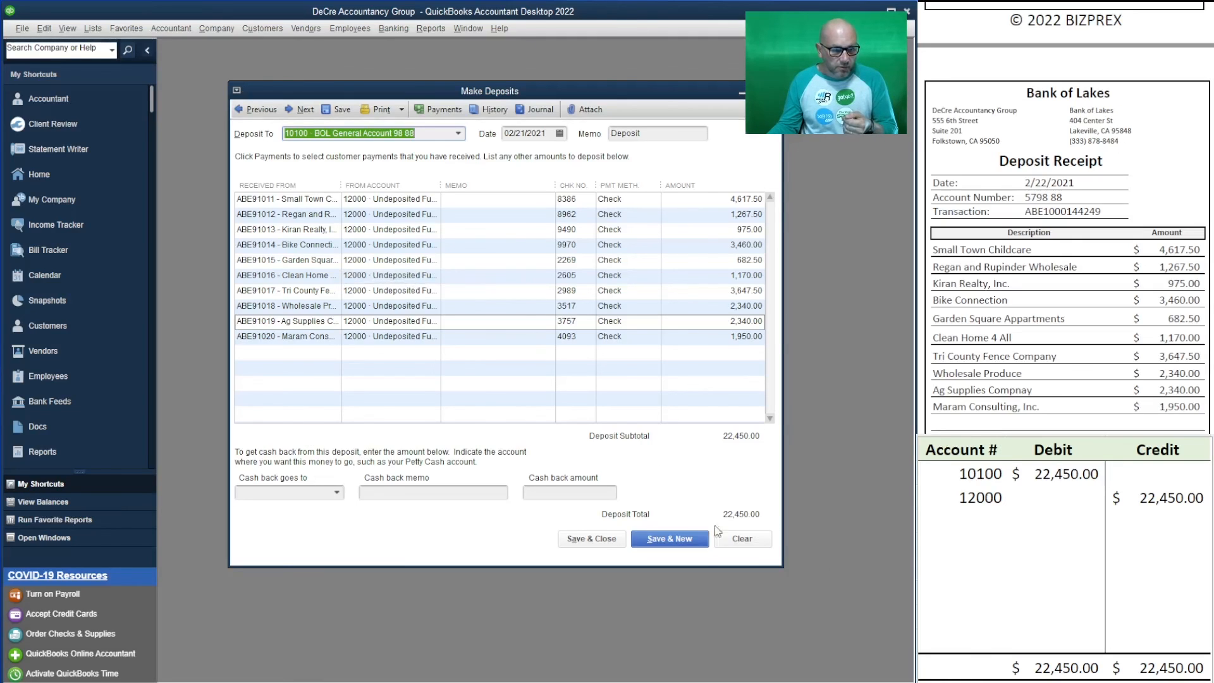
pyautogui.click(607, 542)
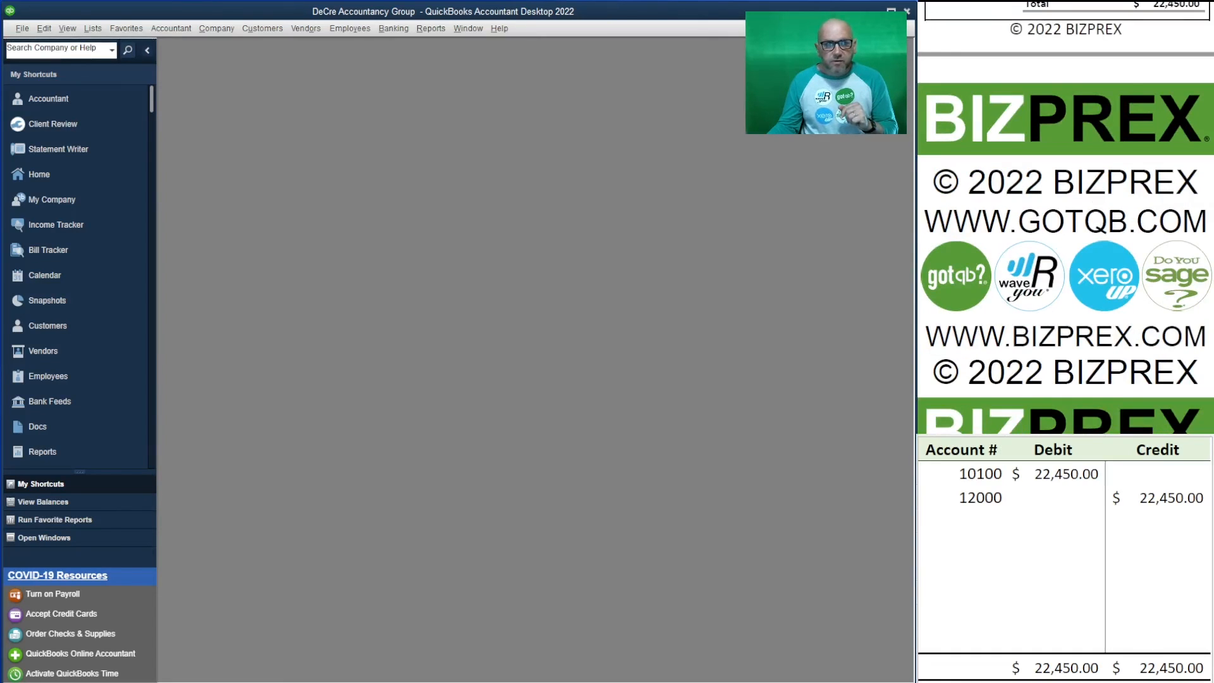
# - Delete the 10100 and 12000 account numbers and 22,450.00 amounts from the worksheet
pyautogui.moveTo(1155, 500); pyautogui.dragTo(977, 477)
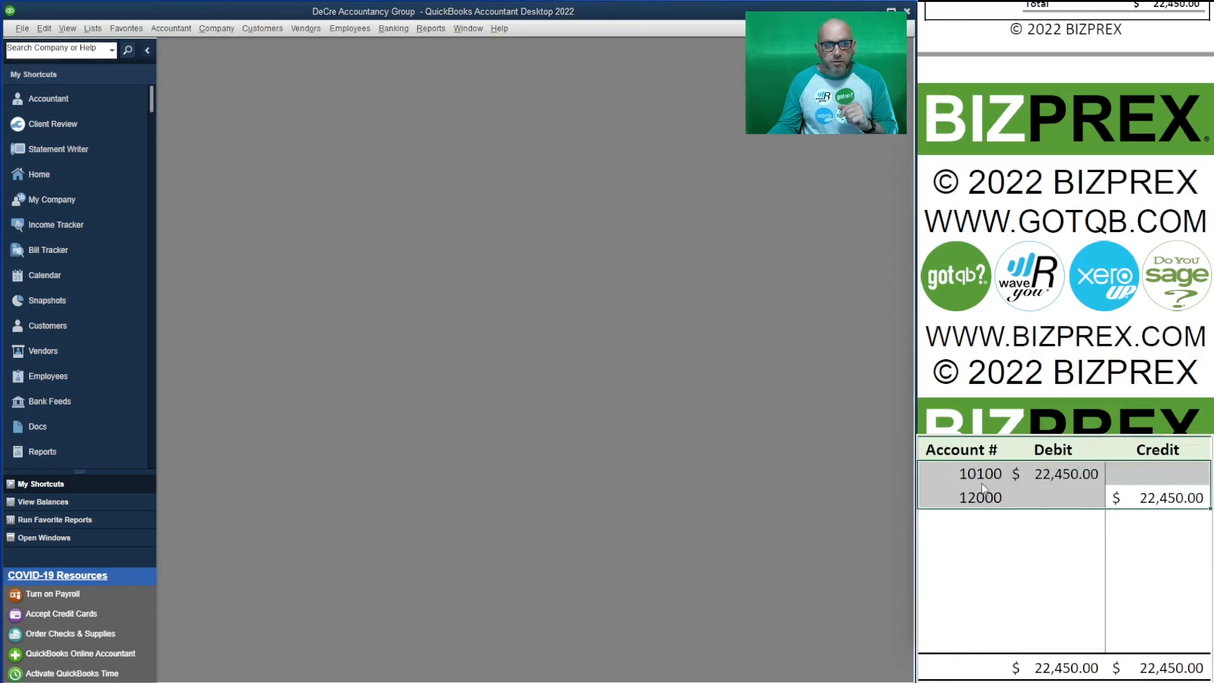
pyautogui.press('Delete')
pyautogui.click(1029, 564)
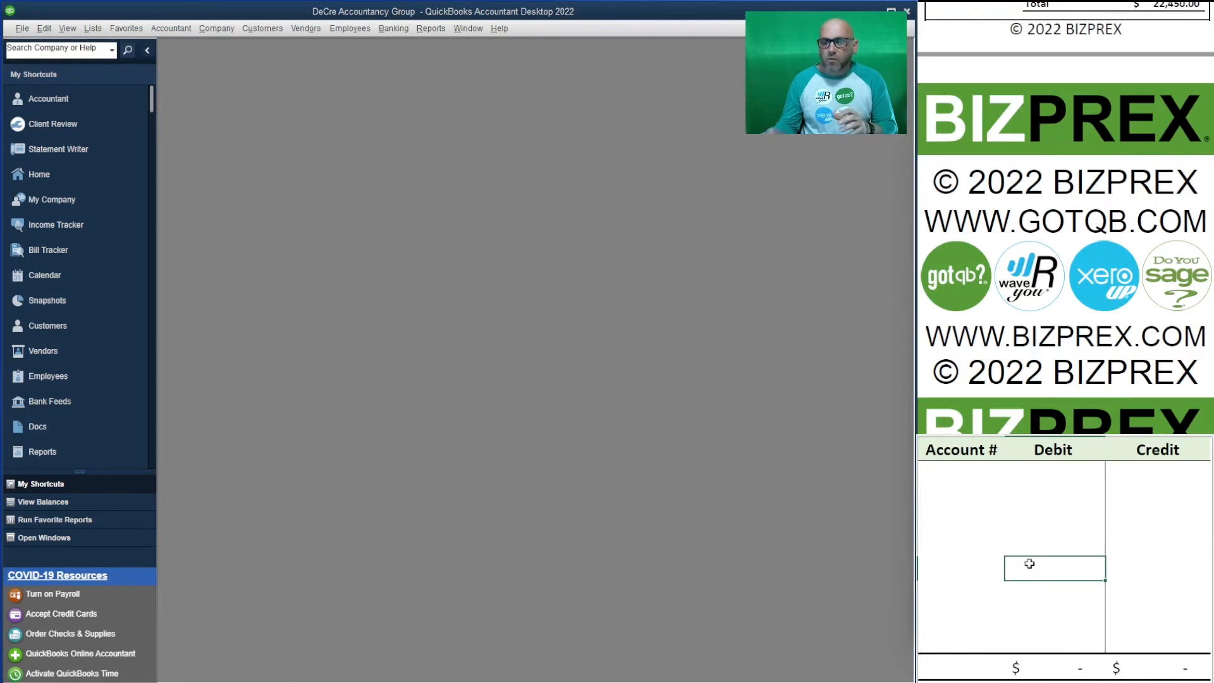